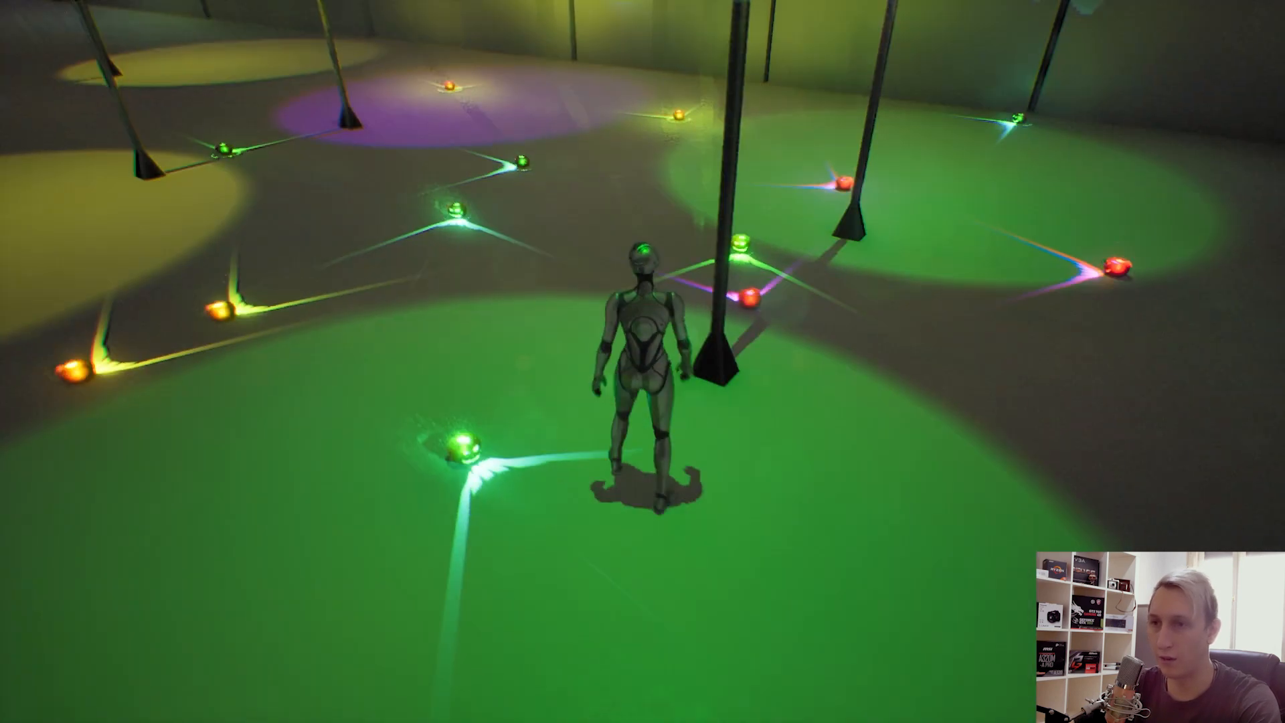
pyautogui.press('d')
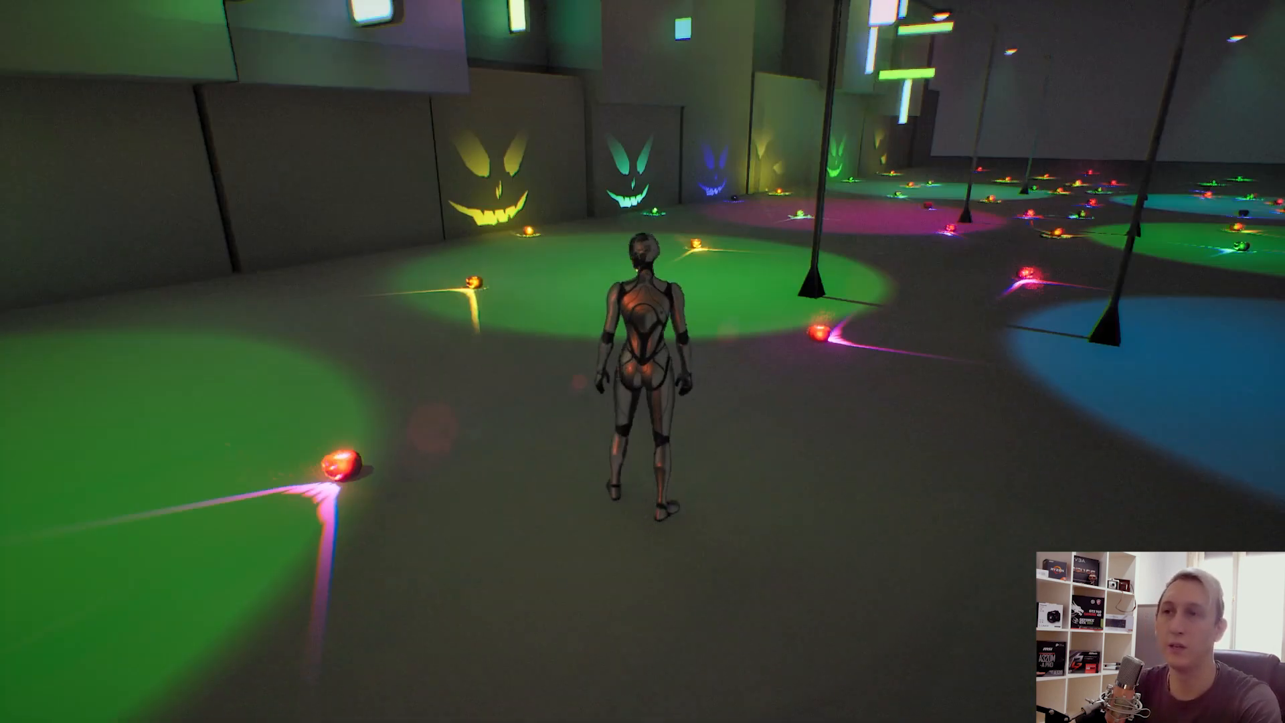
pyautogui.press('w')
pyautogui.press('d')
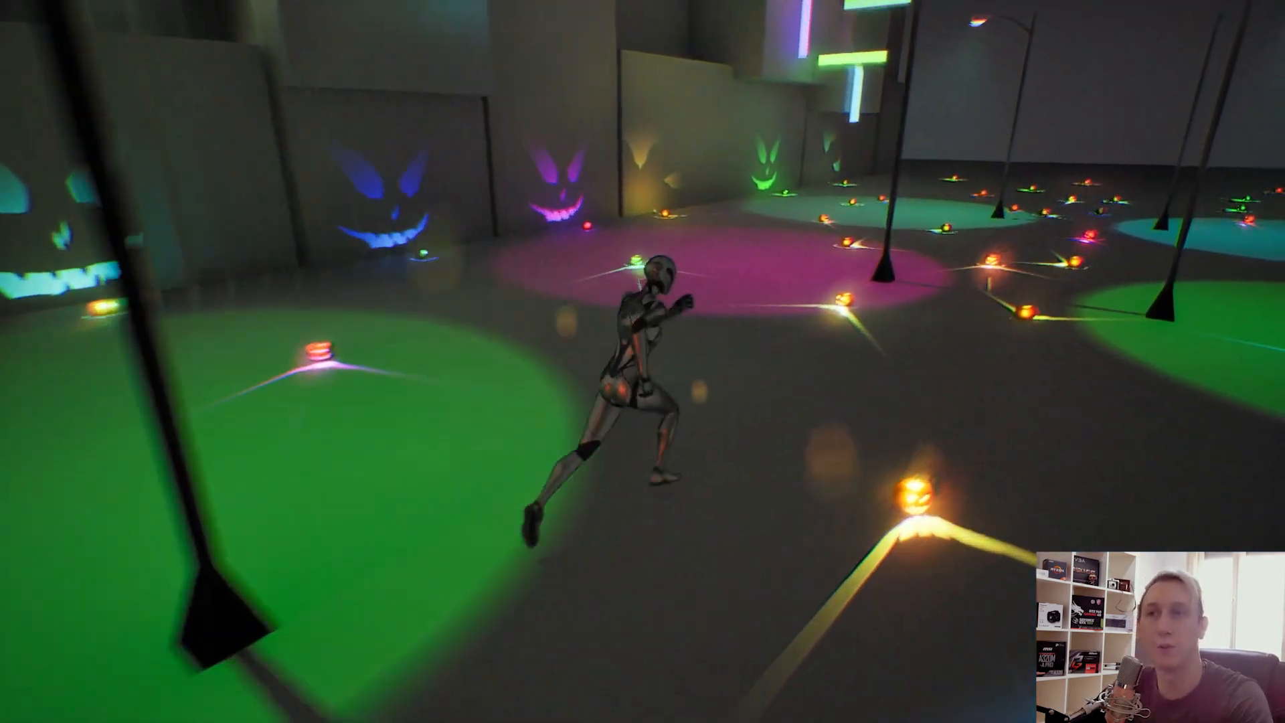
pyautogui.press('w')
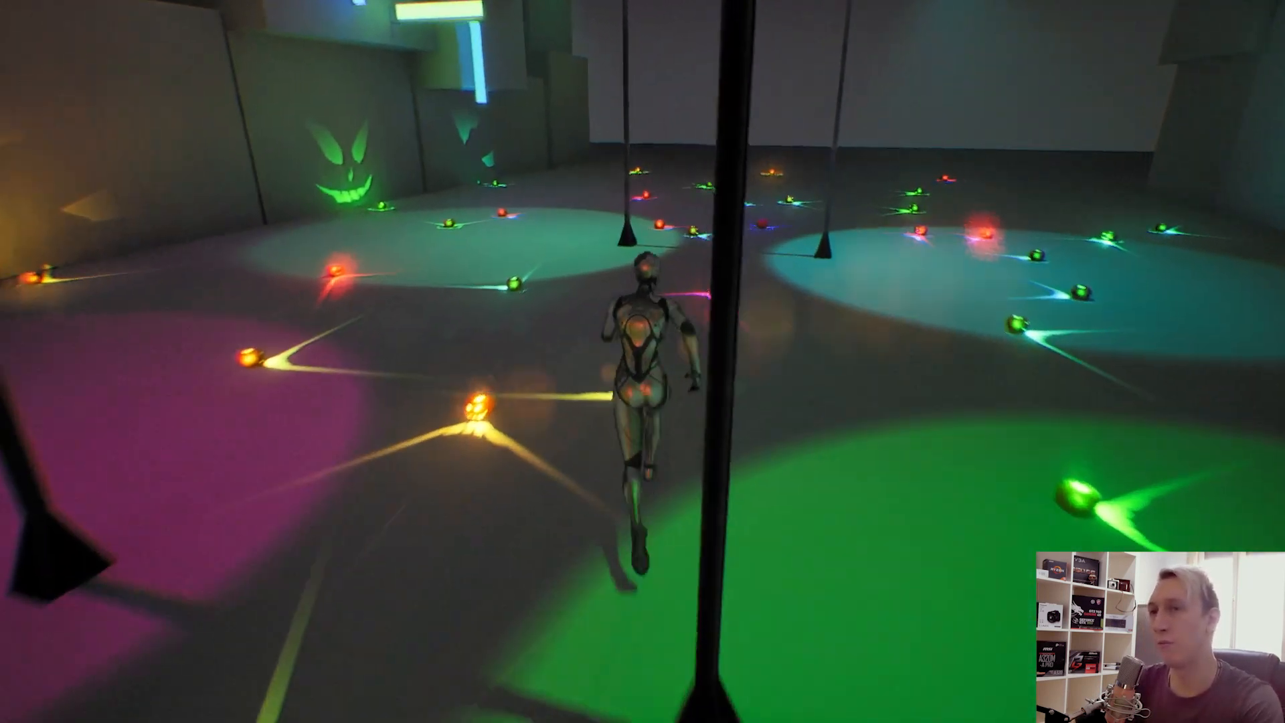
pyautogui.press('w')
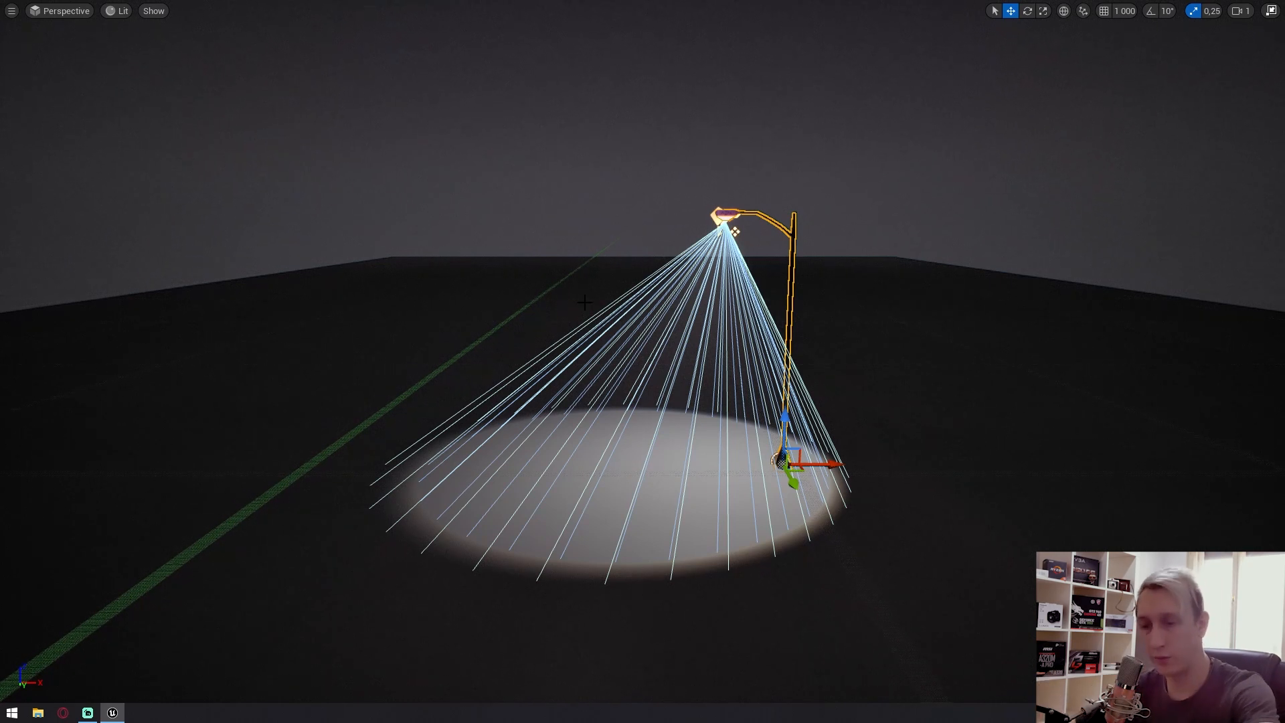
# Leave the full-screen level view and open the Lightpole blueprint for editing.
pyautogui.moveTo(585, 302); pyautogui.dragTo(659, 294, button='right')
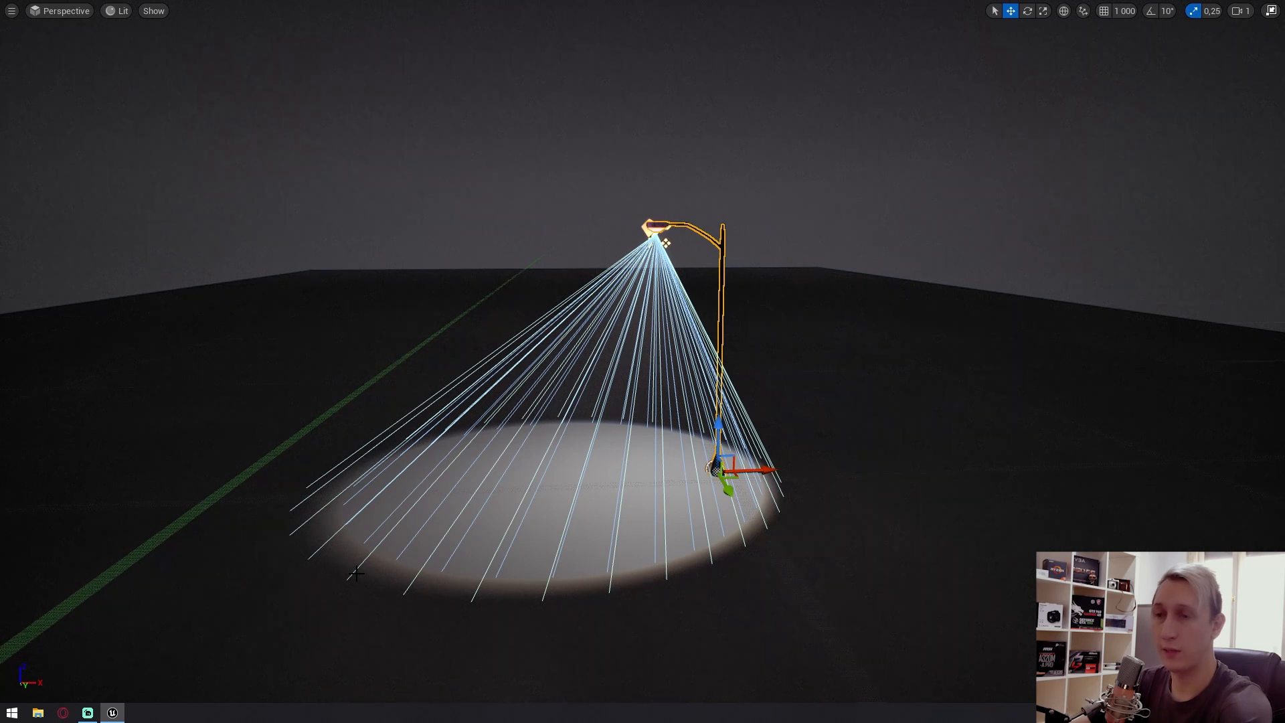
pyautogui.press('F11')
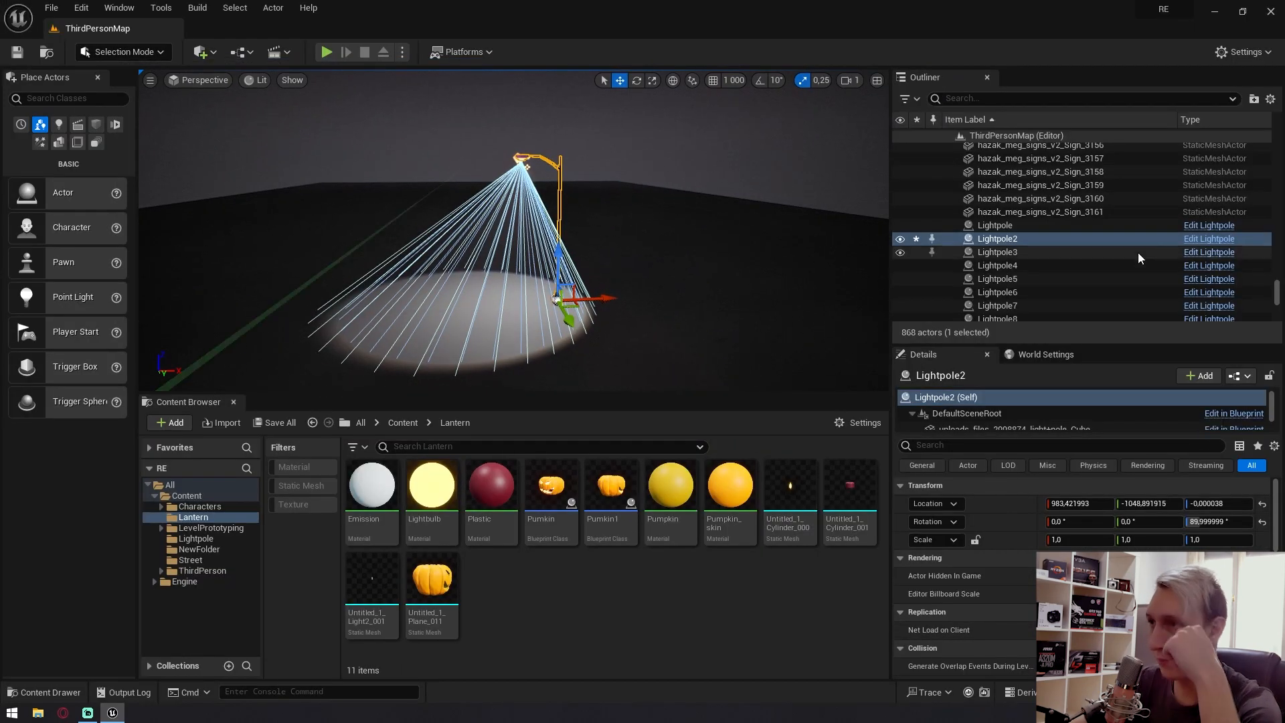
pyautogui.click(1205, 252)
# Inspect the pole mesh and the SpotLight component in the Lightpole blueprint's 3D preview.
pyautogui.moveTo(608, 250); pyautogui.dragTo(582, 245, button='right')
pyautogui.click(579, 206)
pyautogui.scroll(2, 606, 220)
pyautogui.moveTo(605, 192)
pyautogui.mouseDown(button='right')
pyautogui.moveTo(605, 223)
pyautogui.moveTo(599, 192)
pyautogui.mouseUp(button='right')
pyautogui.scroll(-1, 602, 224)
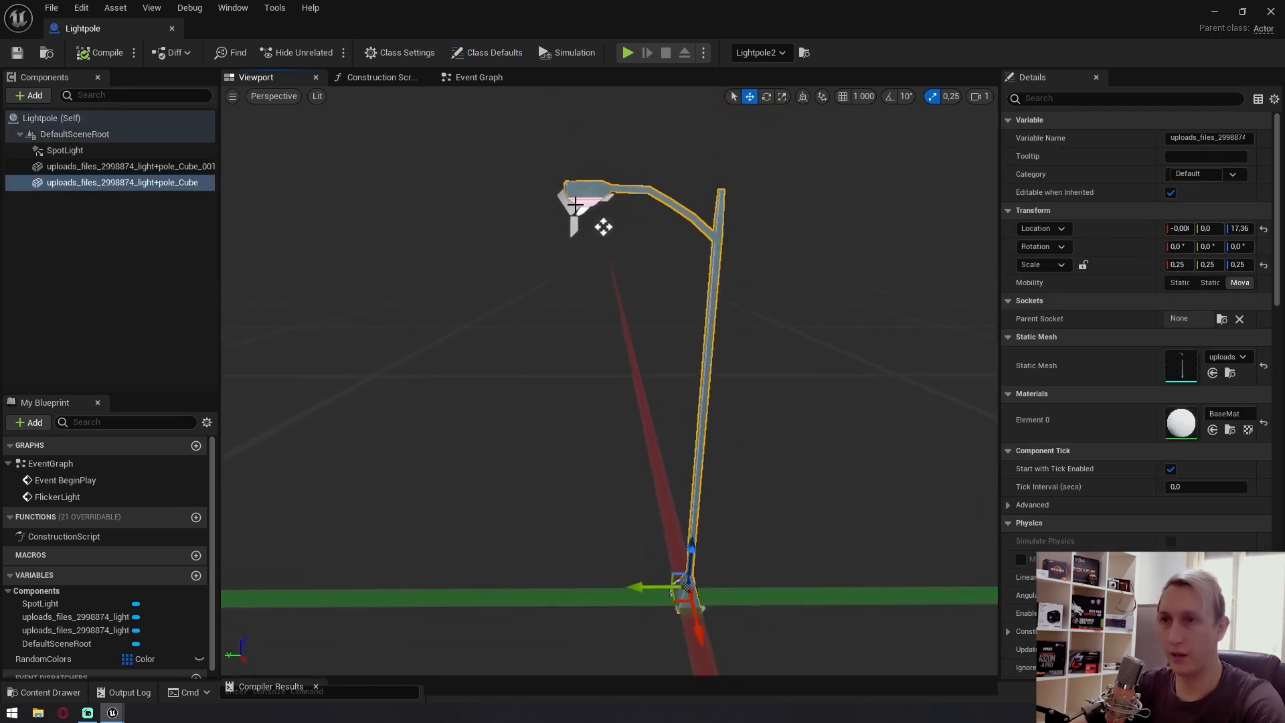
pyautogui.click(576, 205)
pyautogui.moveTo(631, 254); pyautogui.dragTo(586, 272, button='right')
pyautogui.moveTo(729, 333); pyautogui.dragTo(707, 354, button='right')
pyautogui.scroll(-6, 730, 333)
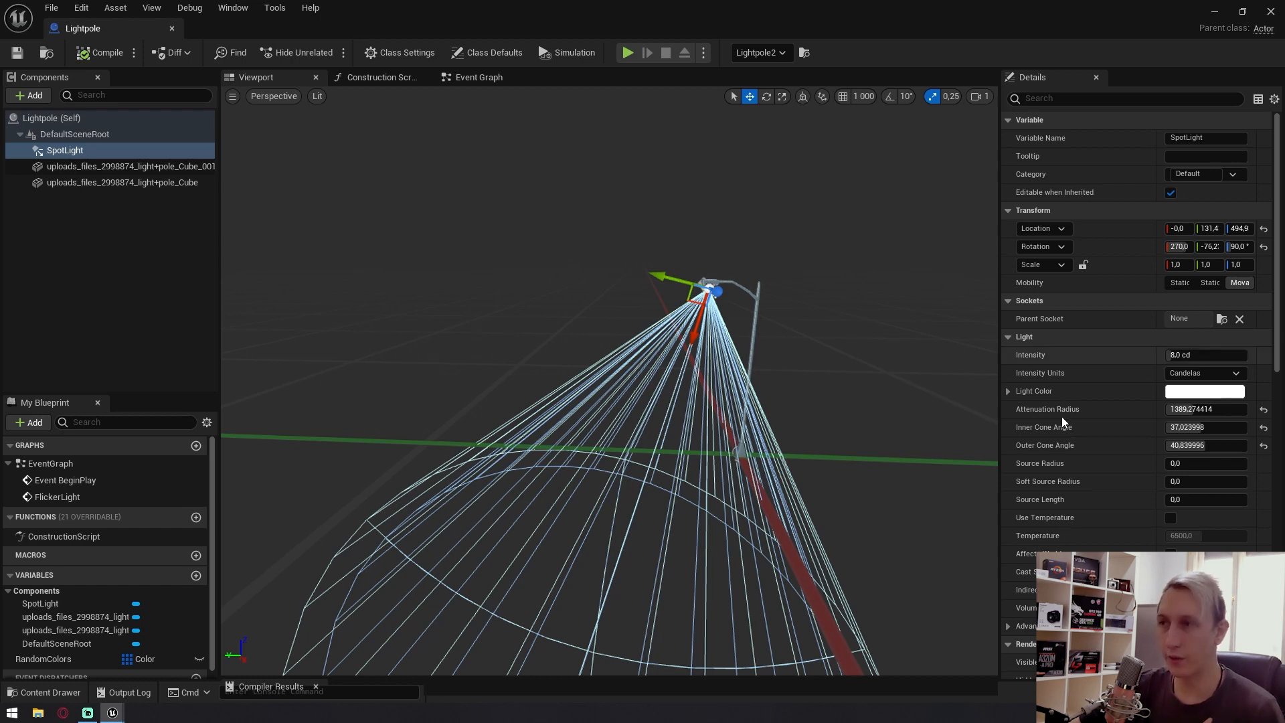
# Open the Lightpole Event Graph and examine the nodes following Event BeginPlay.
pyautogui.click(399, 76)
pyautogui.click(476, 77)
pyautogui.moveTo(552, 214); pyautogui.dragTo(580, 395, button='right')
pyautogui.scroll(-4, 613, 231)
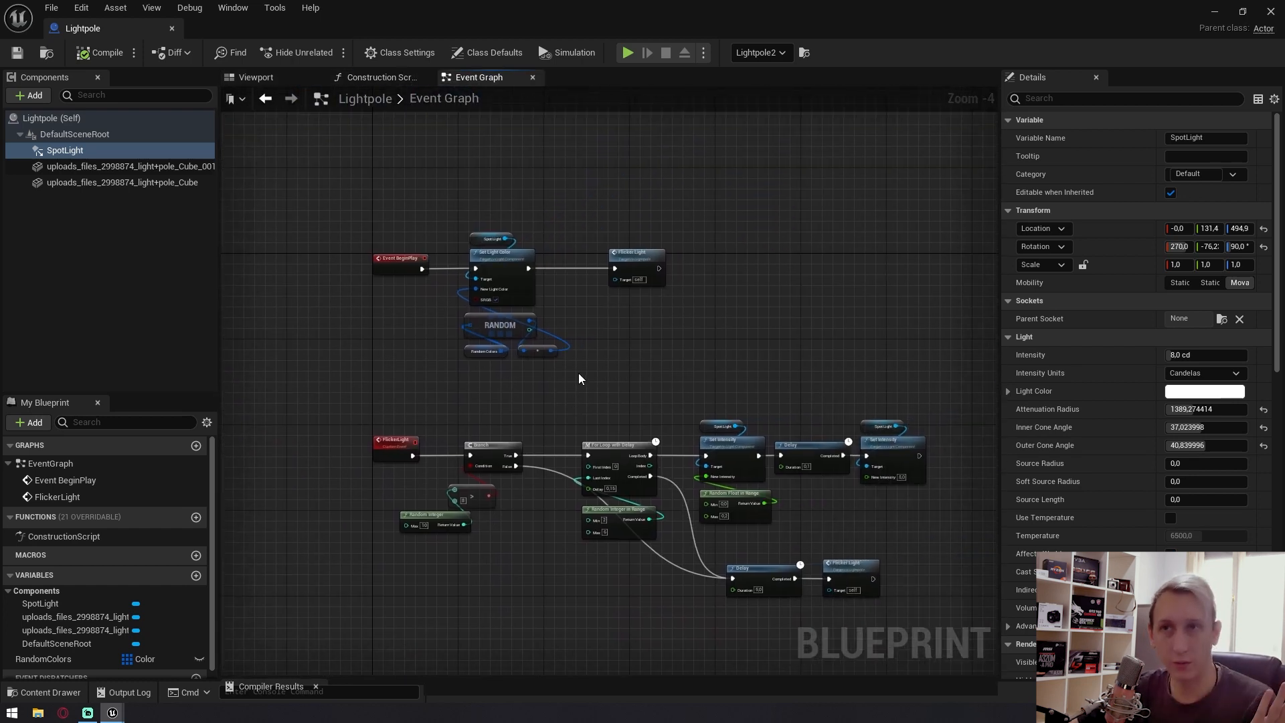
pyautogui.scroll(2, 395, 294)
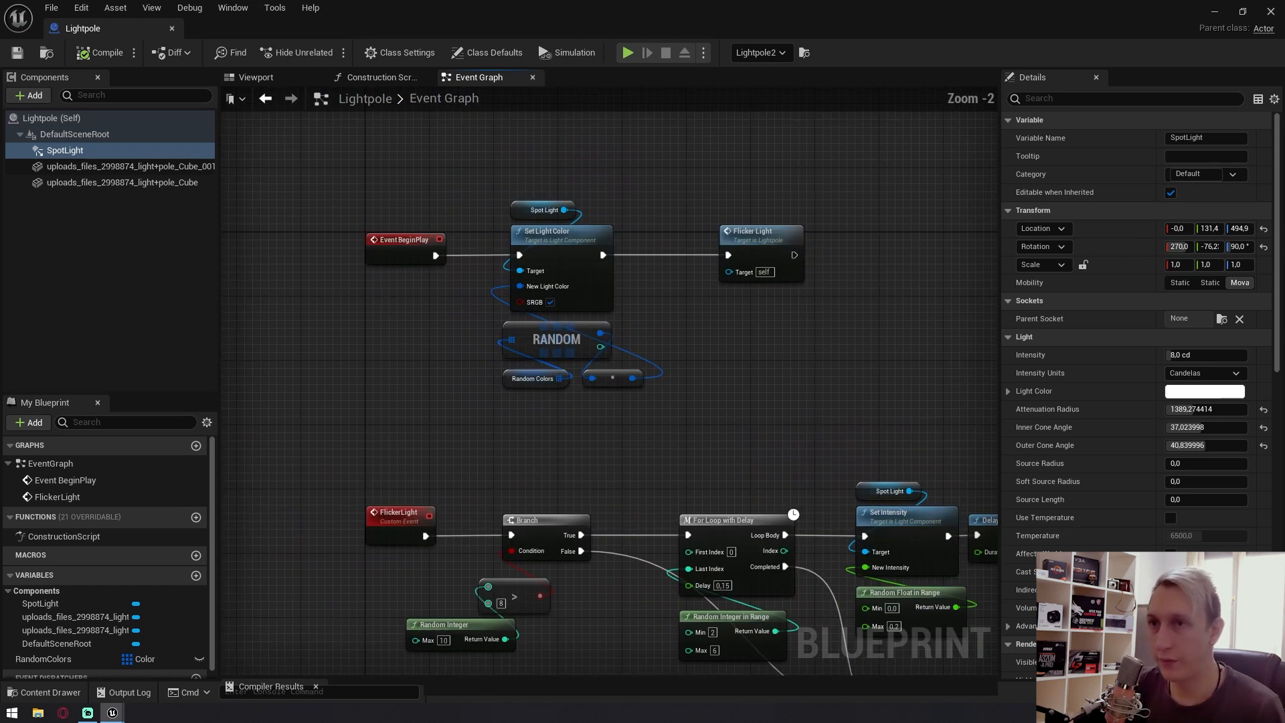
pyautogui.scroll(2, 457, 347)
pyautogui.moveTo(457, 347); pyautogui.dragTo(395, 376, button='right')
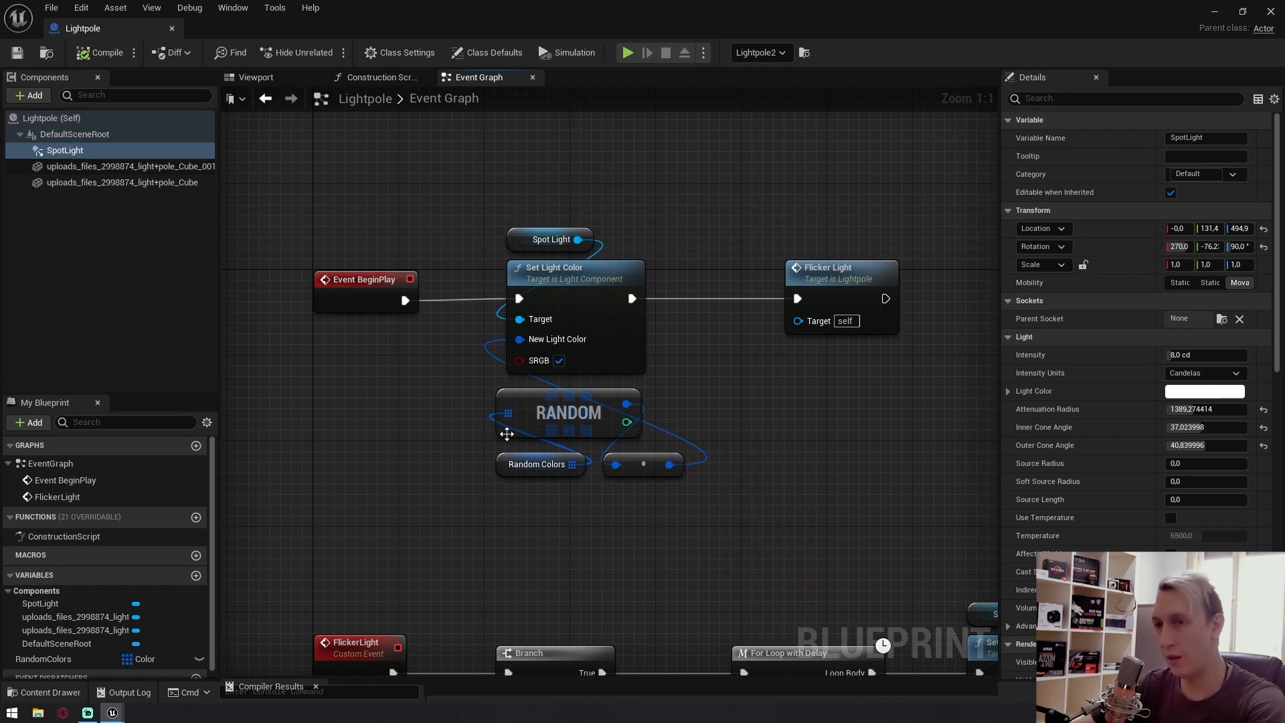
# Examine the default colours stored in the Random Colors array variable.
pyautogui.click(537, 464)
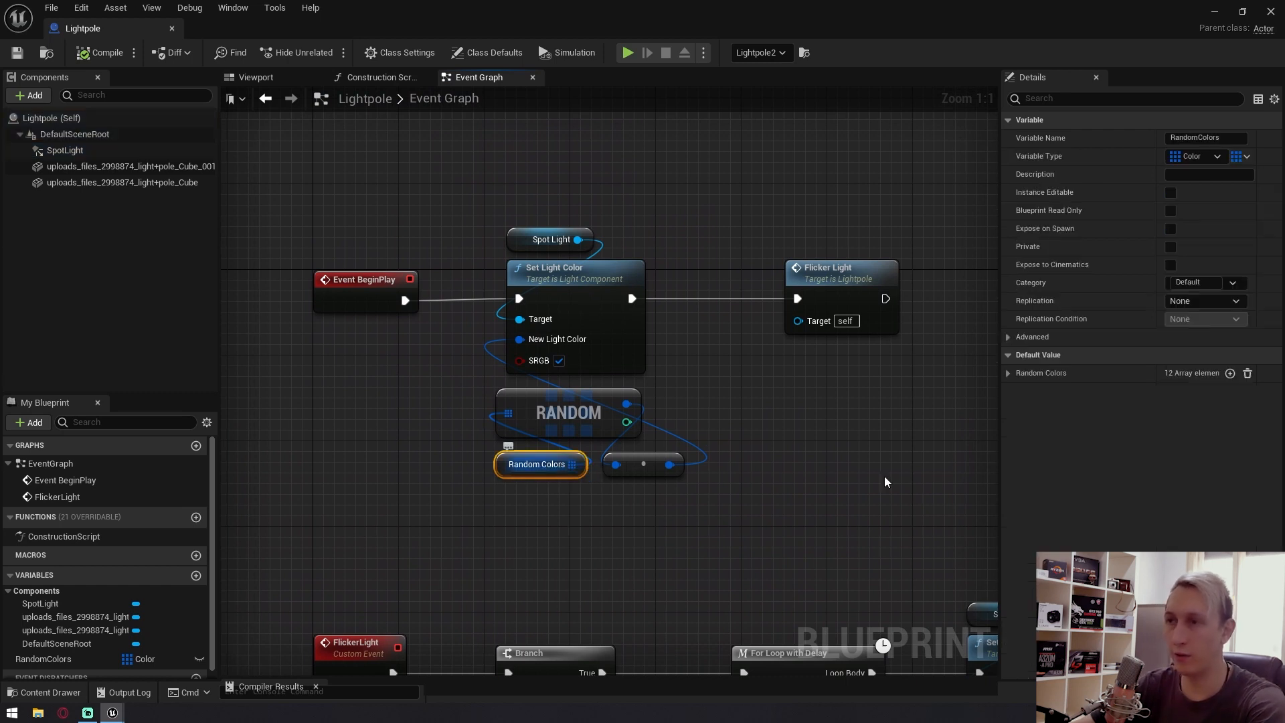
pyautogui.click(1008, 374)
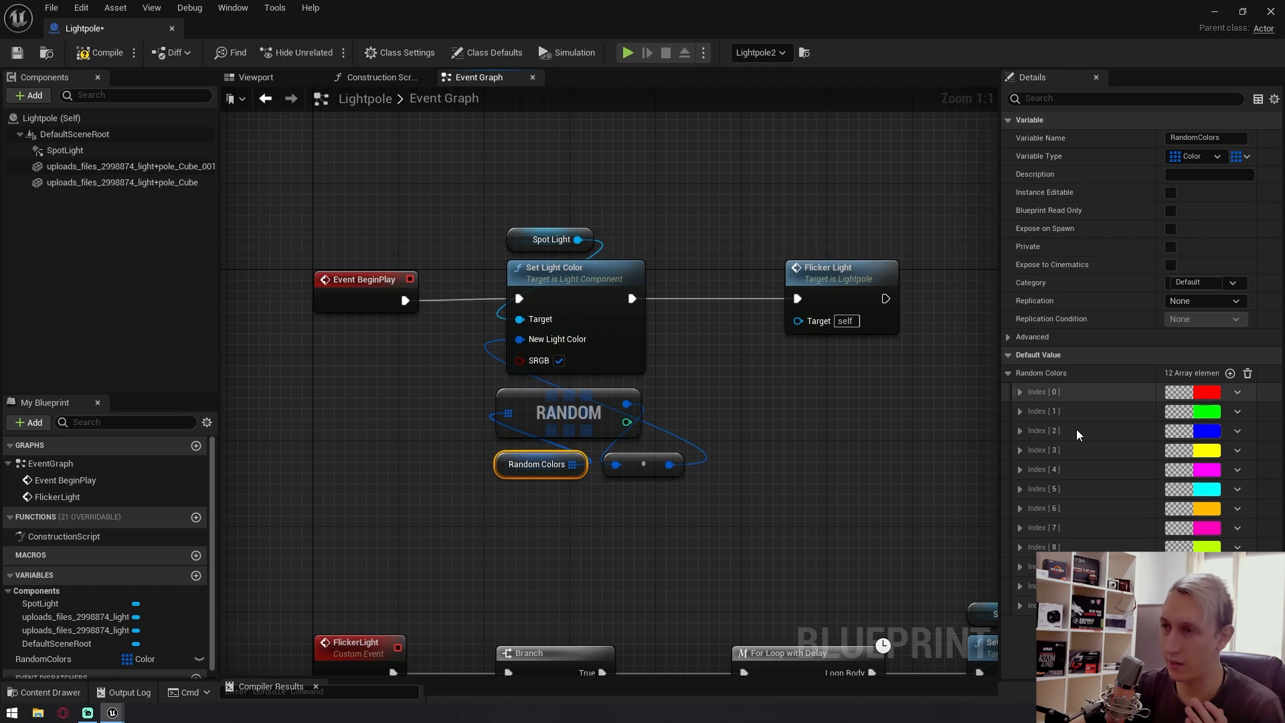
pyautogui.click(697, 592)
pyautogui.moveTo(727, 570)
pyautogui.mouseDown()
pyautogui.moveTo(504, 480)
pyautogui.moveTo(508, 495)
pyautogui.mouseUp()
pyautogui.click(553, 469)
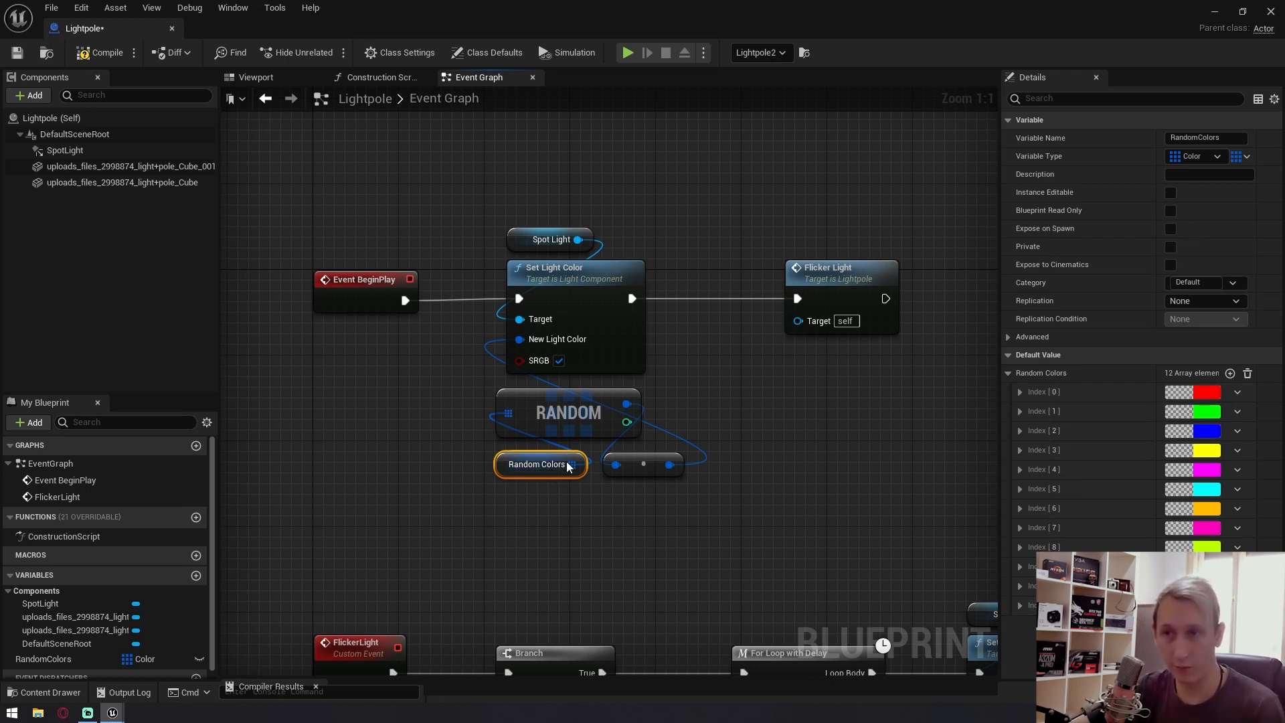
# Arrange the Random Colors, Random and reroute nodes in one row below the Set Light Color node.
pyautogui.moveTo(517, 467); pyautogui.dragTo(334, 477)
pyautogui.moveTo(575, 406); pyautogui.dragTo(497, 478)
pyautogui.moveTo(497, 478); pyautogui.dragTo(507, 468)
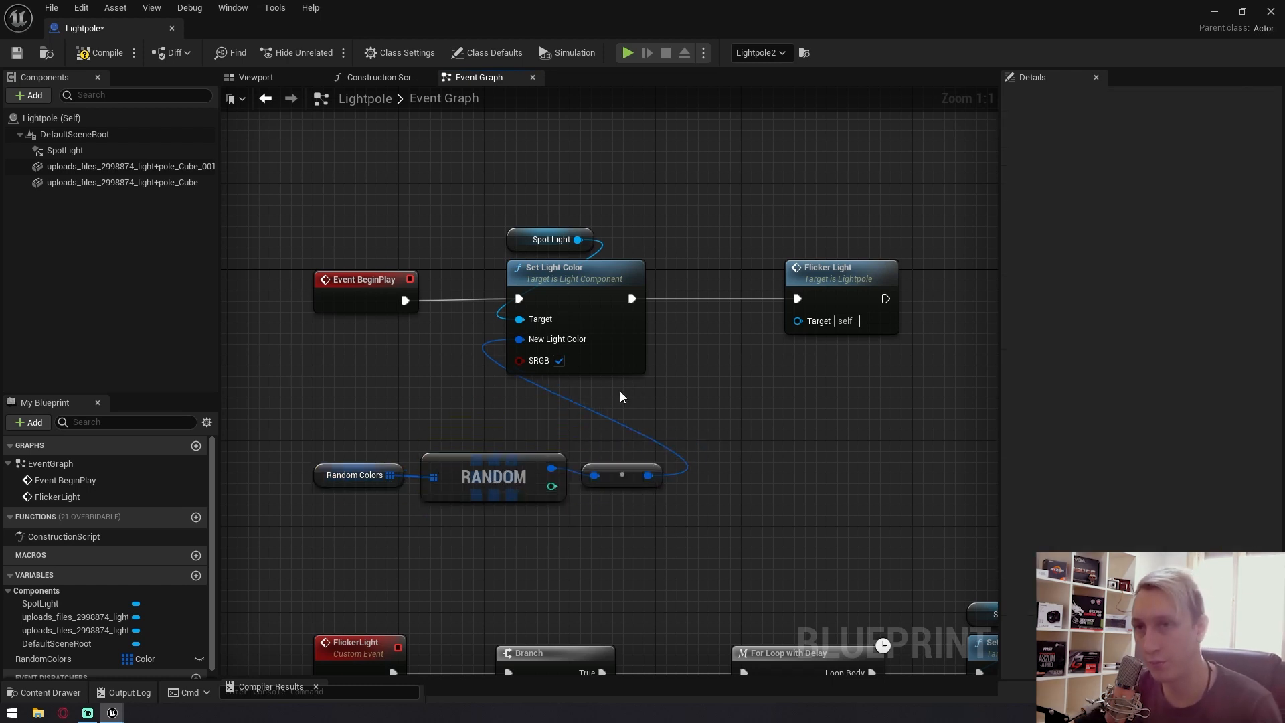
pyautogui.moveTo(646, 433); pyautogui.dragTo(655, 416, button='right')
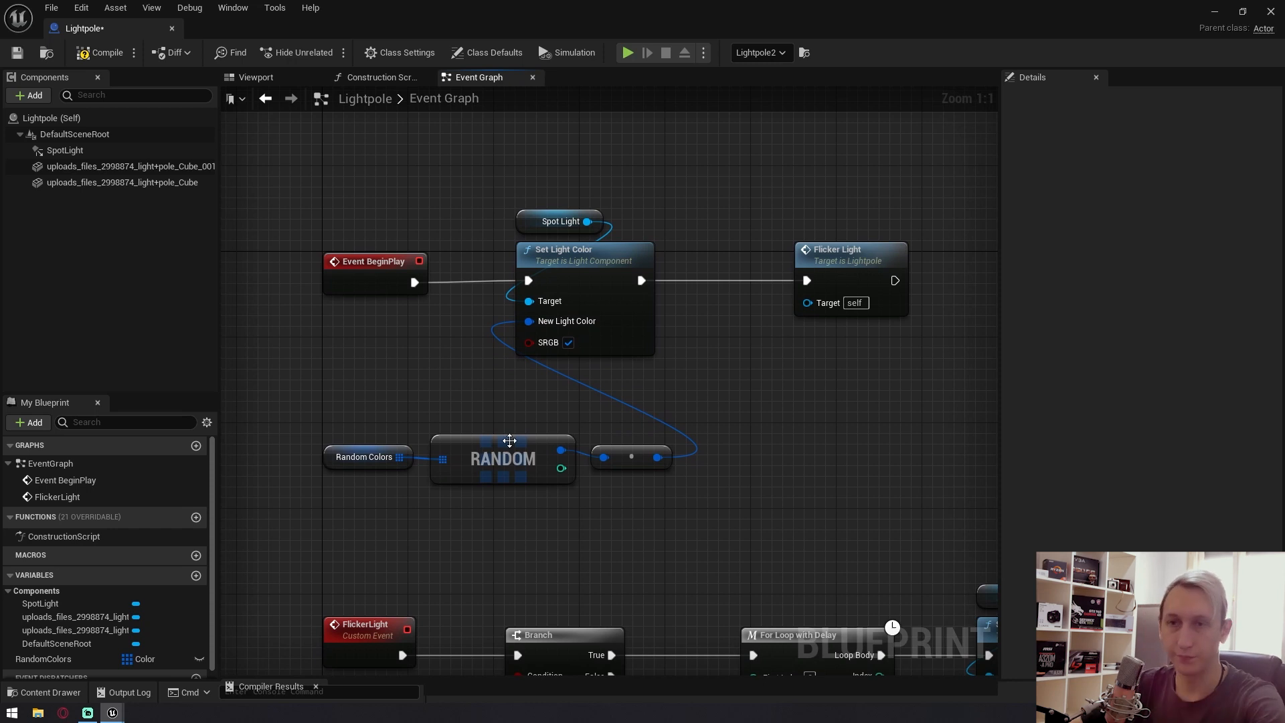
# Create a new blueprint variable named RandomColors2.
pyautogui.click(365, 457)
pyautogui.moveTo(373, 555); pyautogui.dragTo(467, 525, button='right')
pyautogui.click(84, 657)
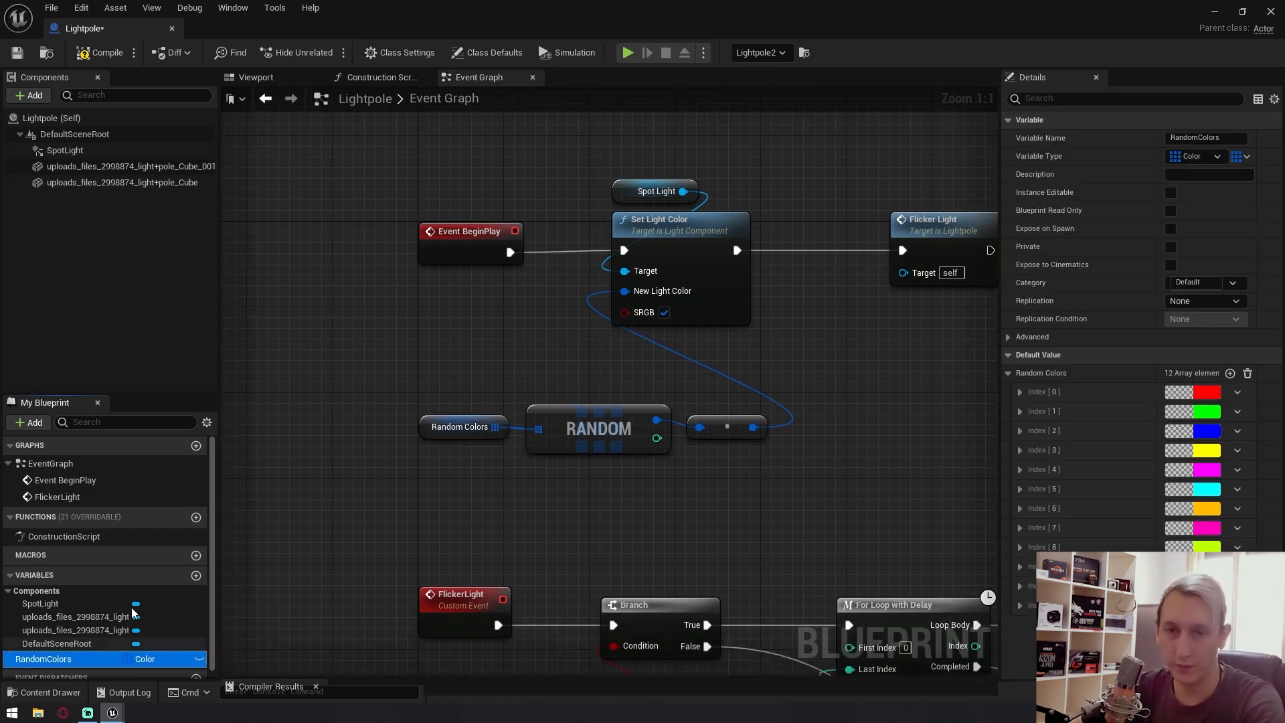
pyautogui.click(196, 575)
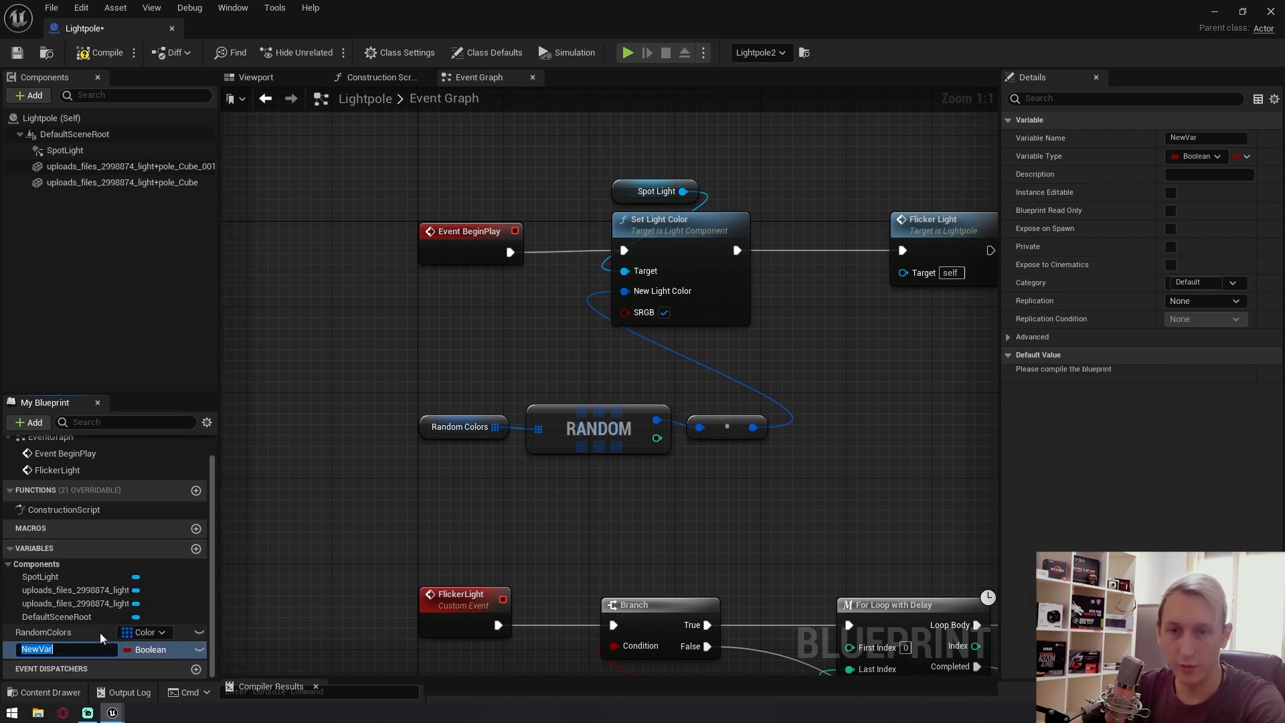
pyautogui.click(80, 652)
pyautogui.write('RandomColors2')
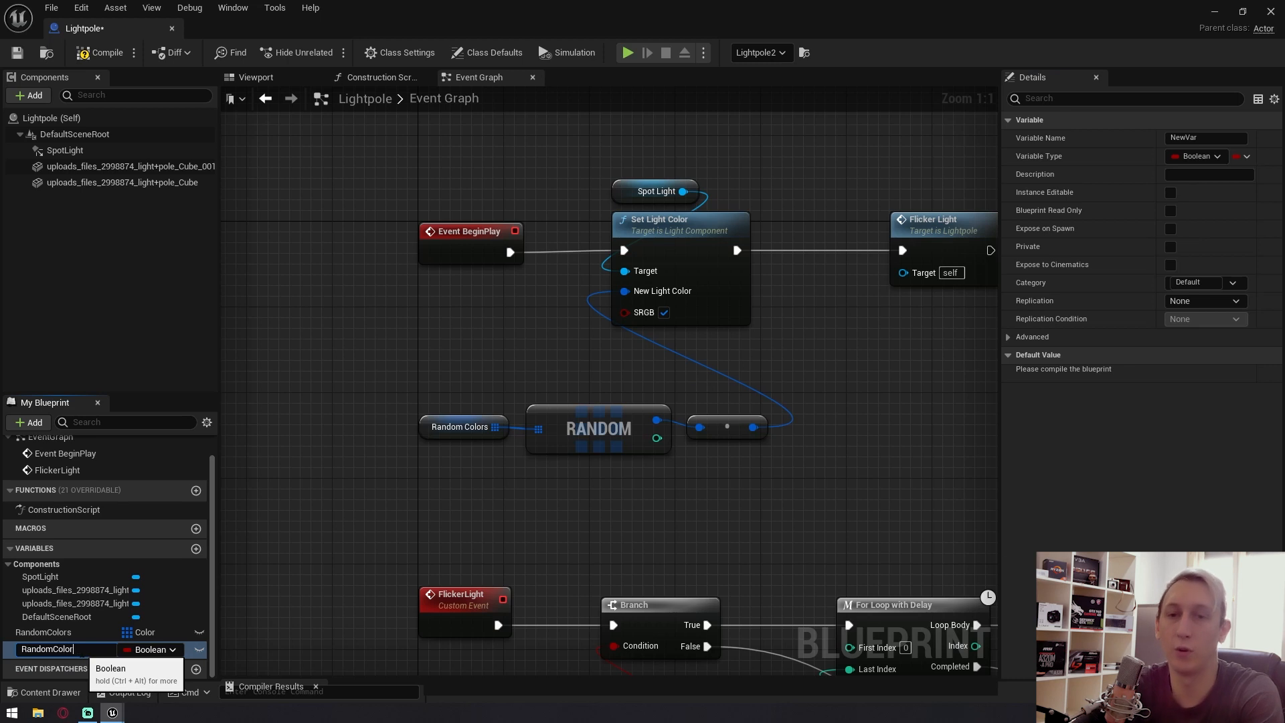
pyautogui.press('Return')
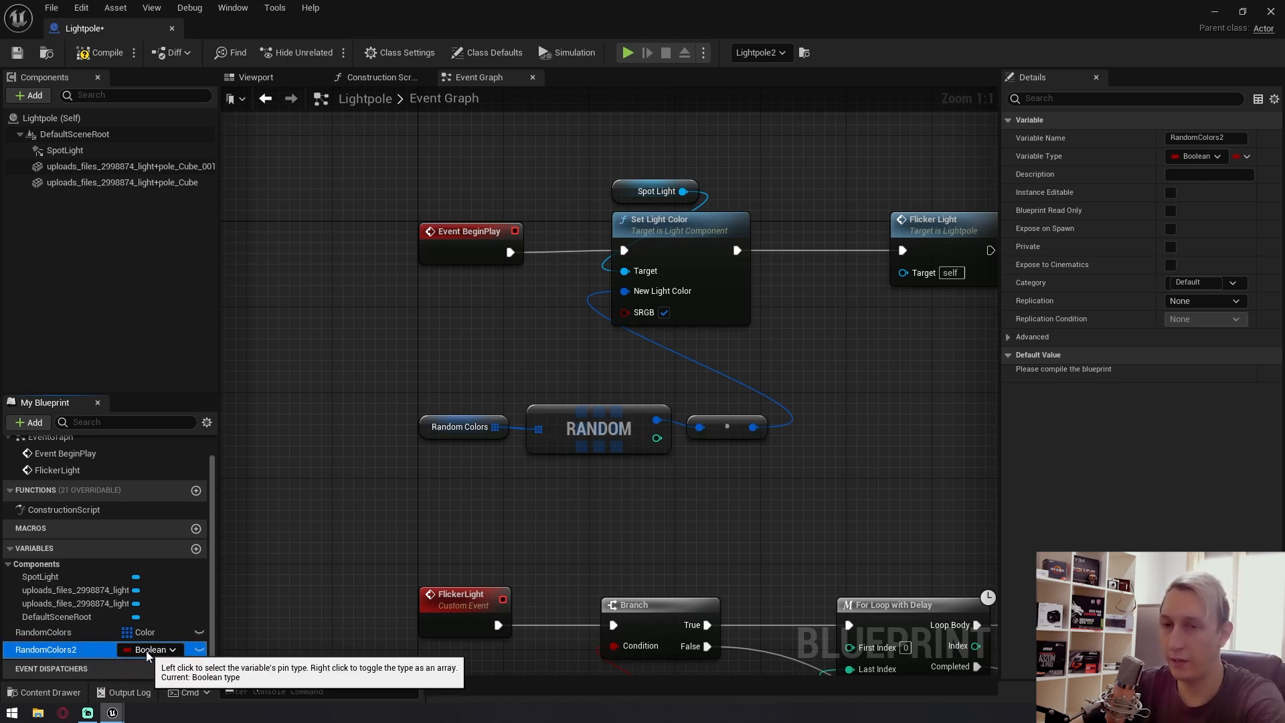
# Make RandomColors2 an array of the Color type and compile the blueprint.
pyautogui.click(1208, 158)
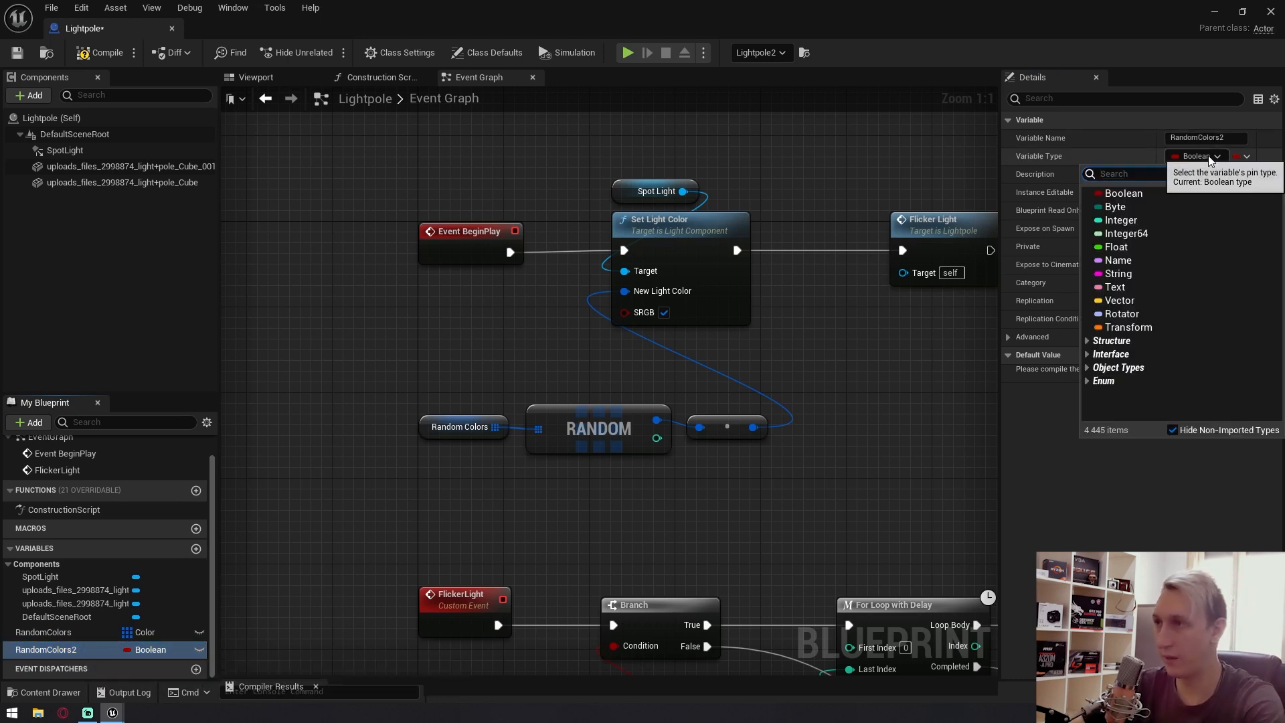
pyautogui.write('Color')
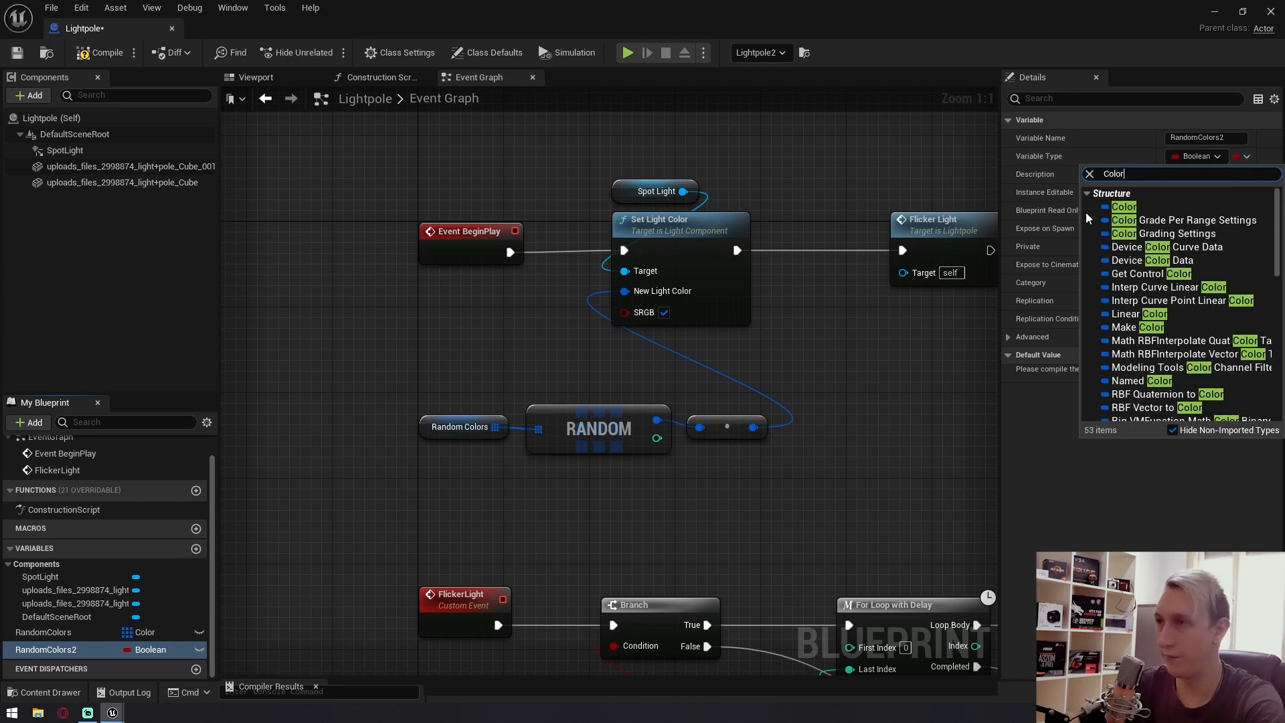
pyautogui.click(1125, 206)
pyautogui.click(1243, 156)
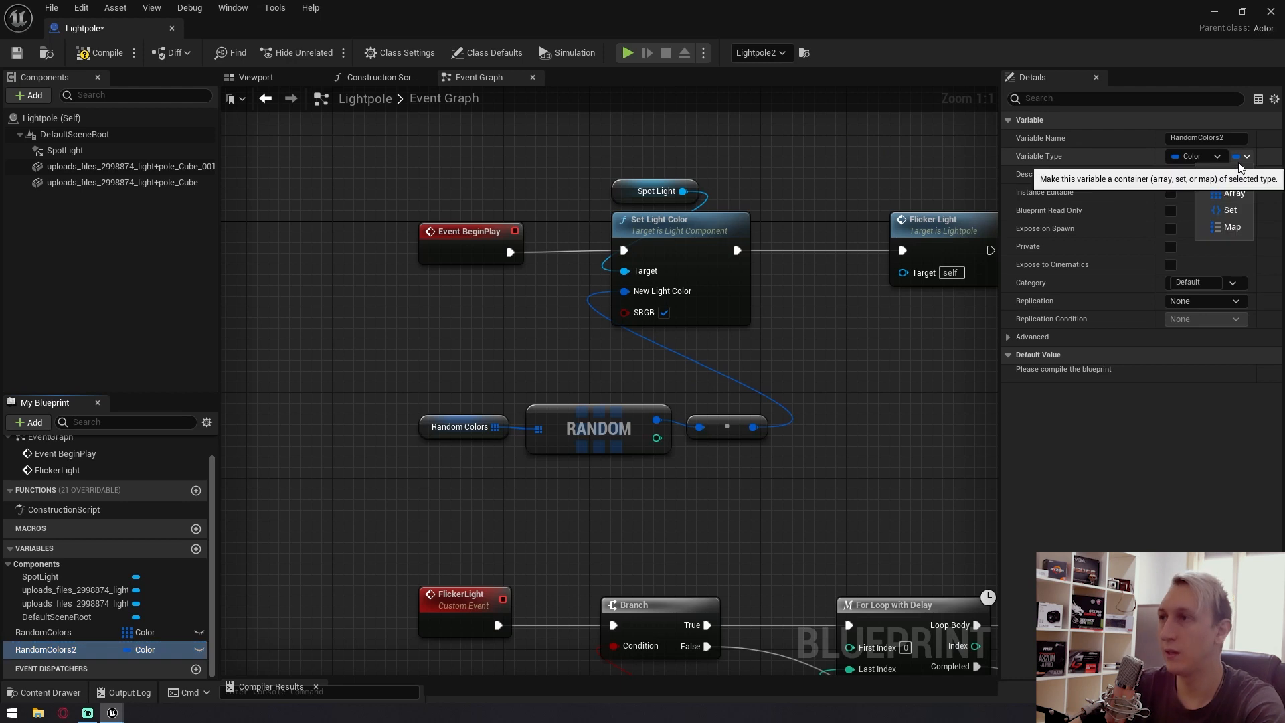
pyautogui.click(1224, 198)
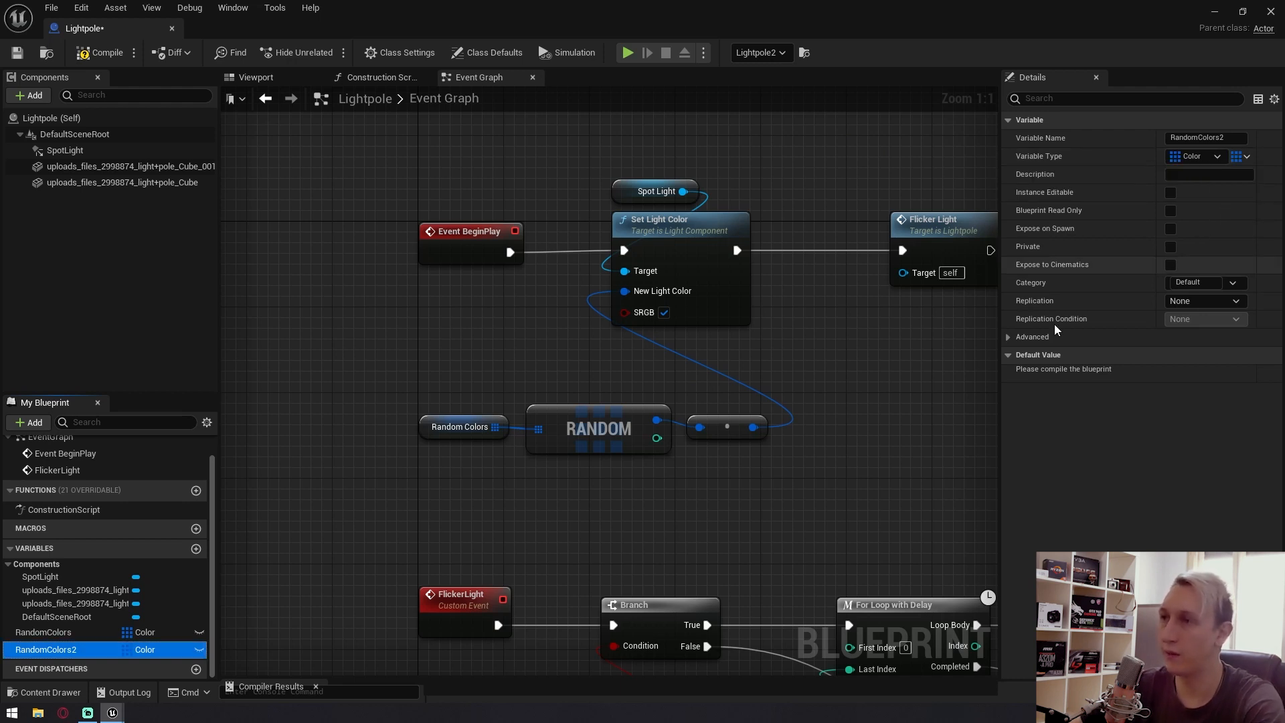
pyautogui.click(99, 52)
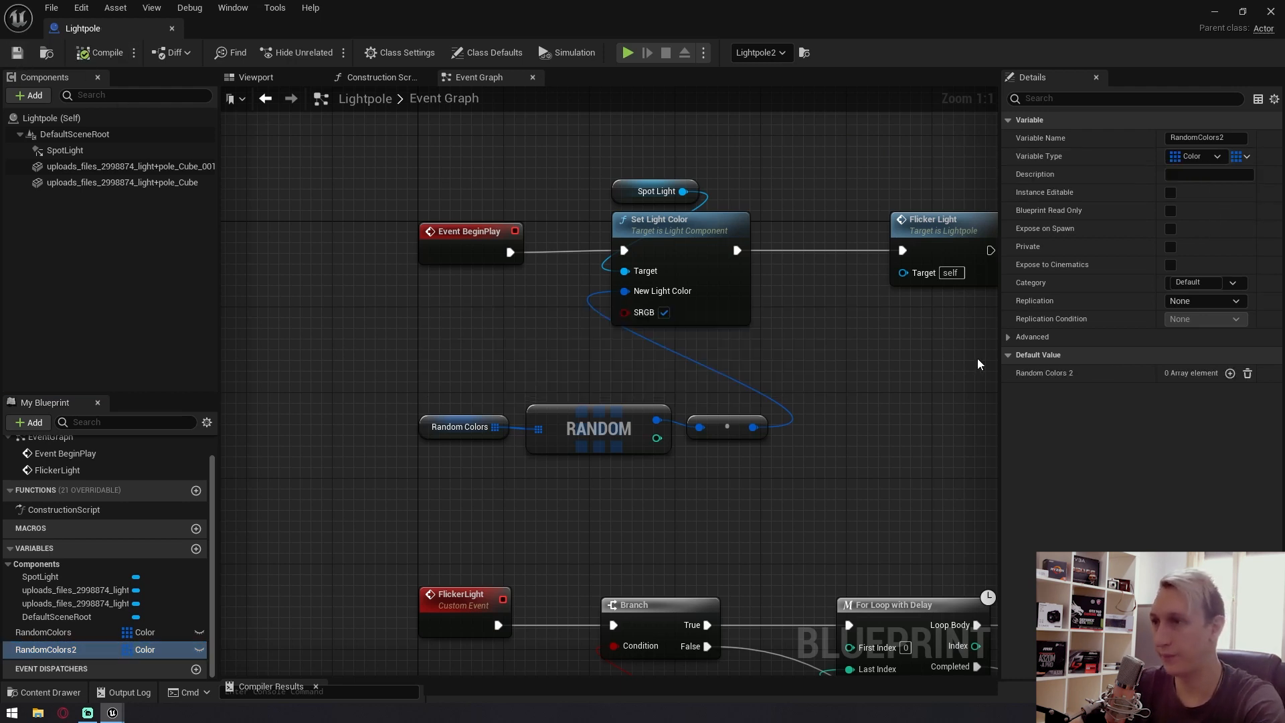
# Add four elements to the default value of the RandomColors2 array.
pyautogui.click(1229, 373)
pyautogui.click(1229, 373)
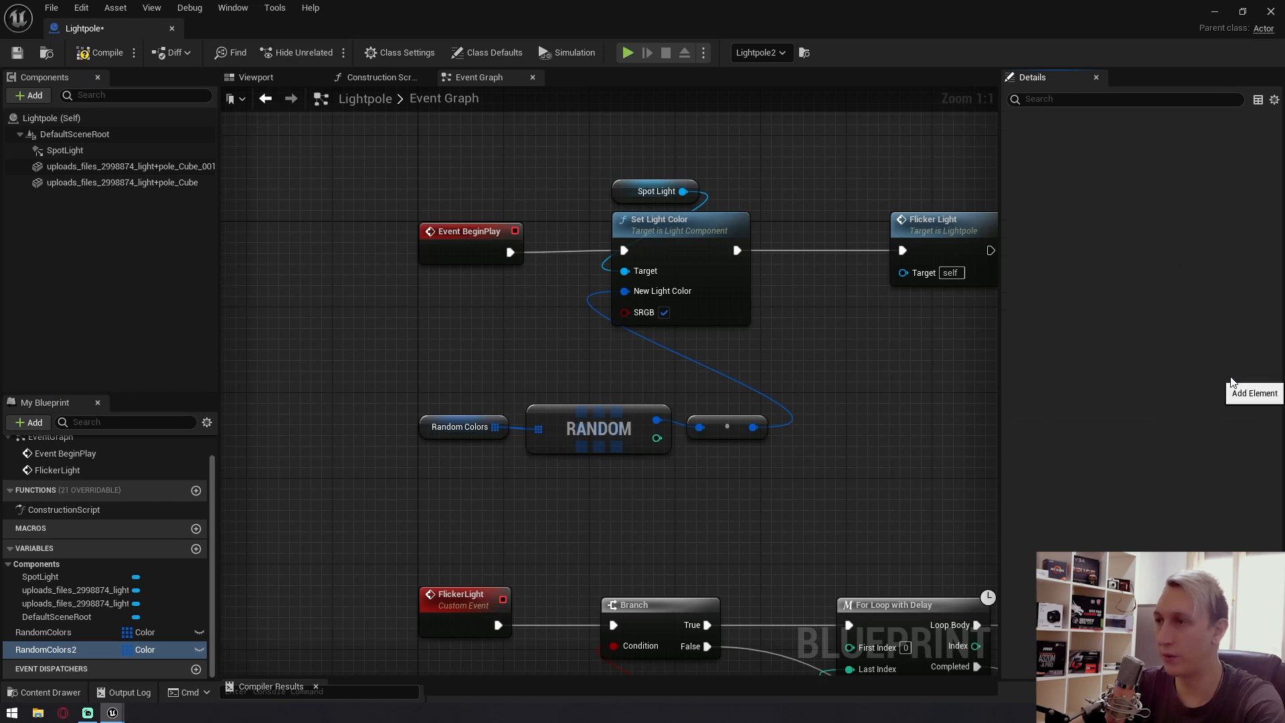
pyautogui.click(1229, 373)
pyautogui.click(1229, 372)
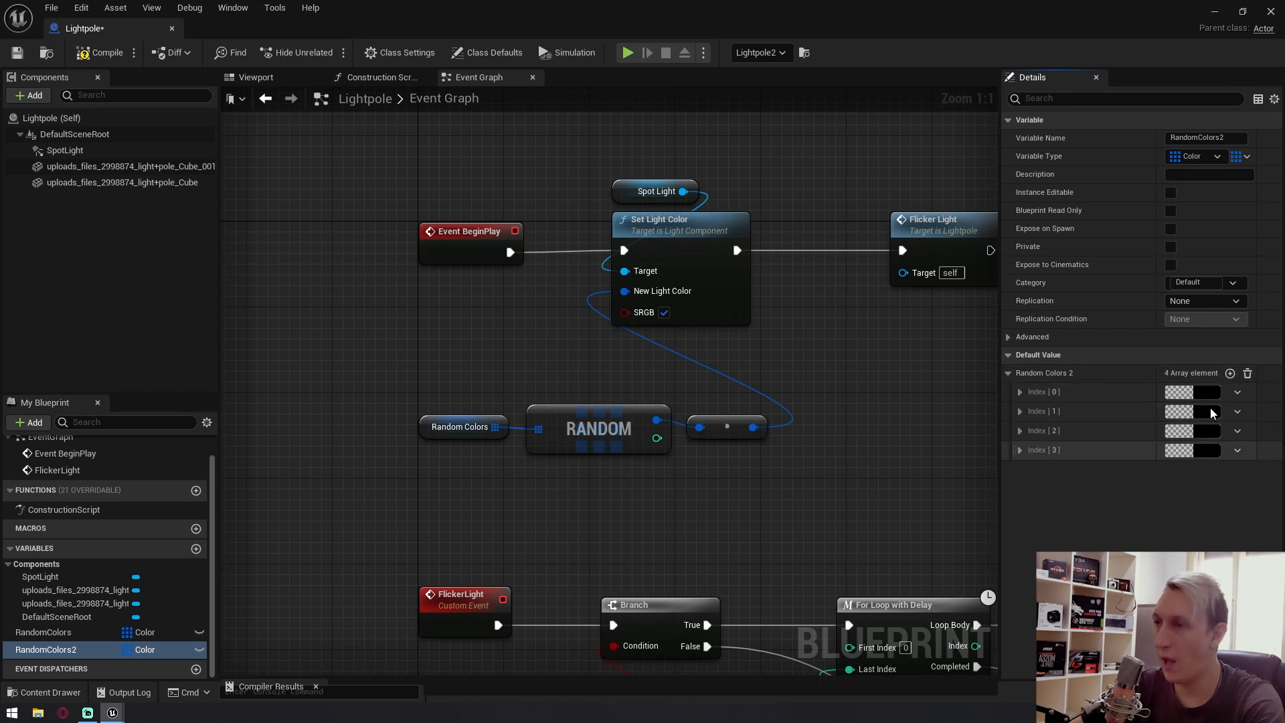
# Set RandomColors2 element 1 to white and element 2 to yellow, and delete element 3.
pyautogui.click(1206, 413)
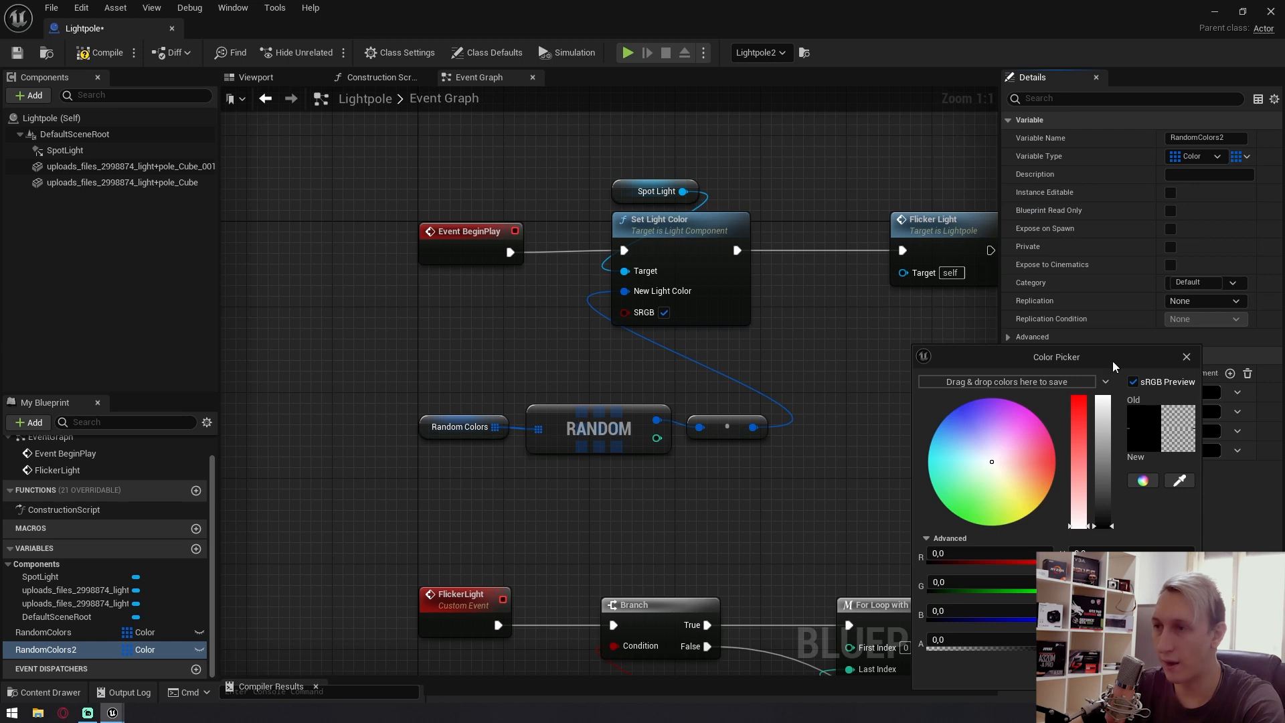
pyautogui.click(1102, 398)
pyautogui.click(1106, 673)
pyautogui.click(1210, 432)
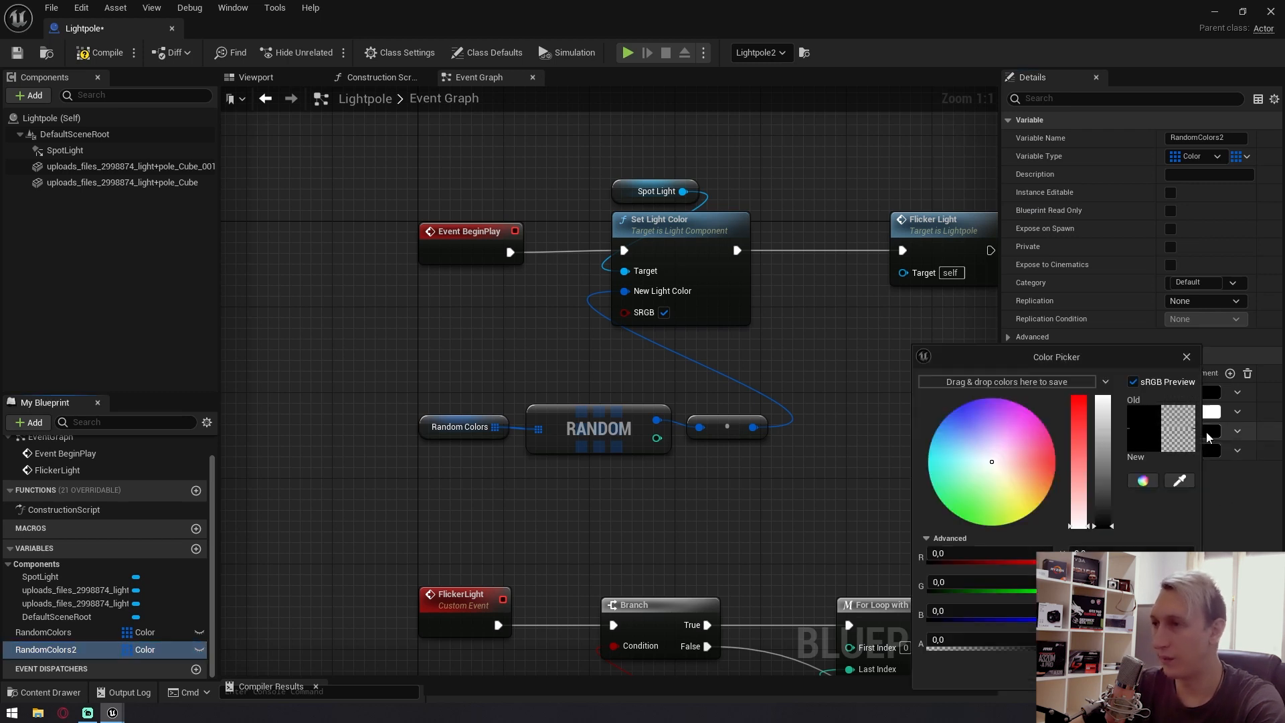
pyautogui.click(1030, 512)
pyautogui.click(1105, 672)
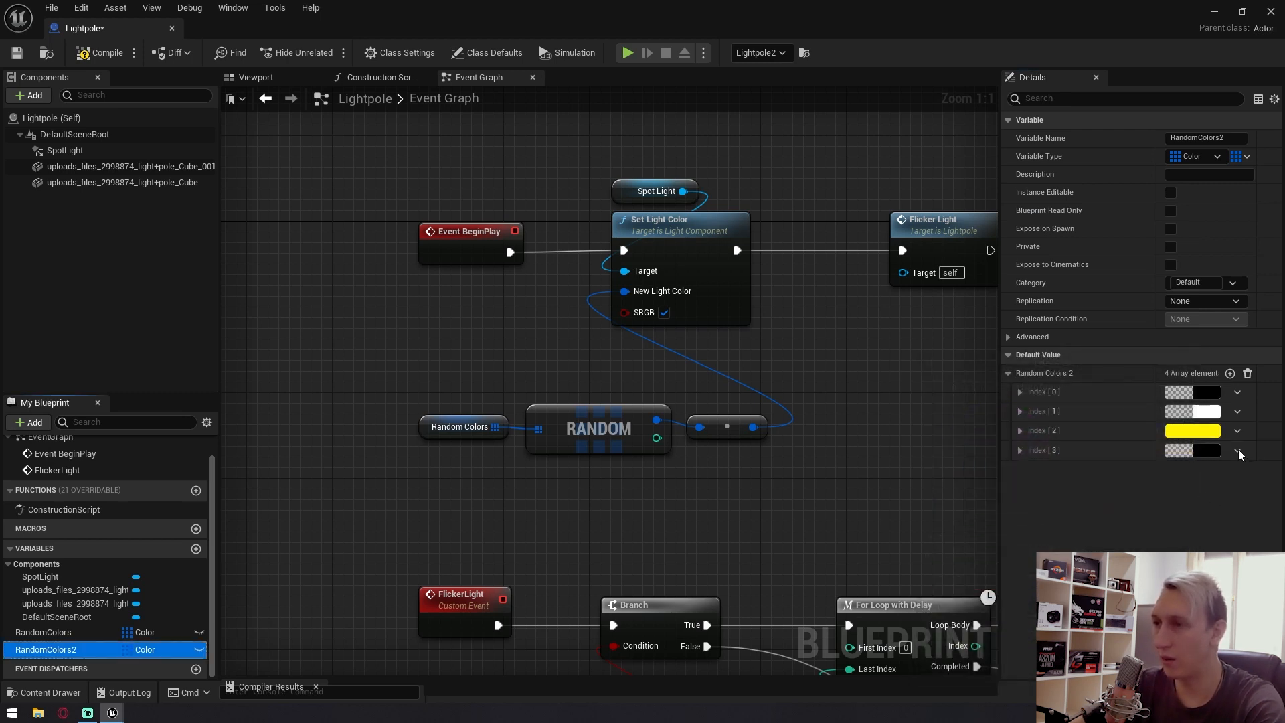
pyautogui.click(1237, 449)
pyautogui.click(1245, 487)
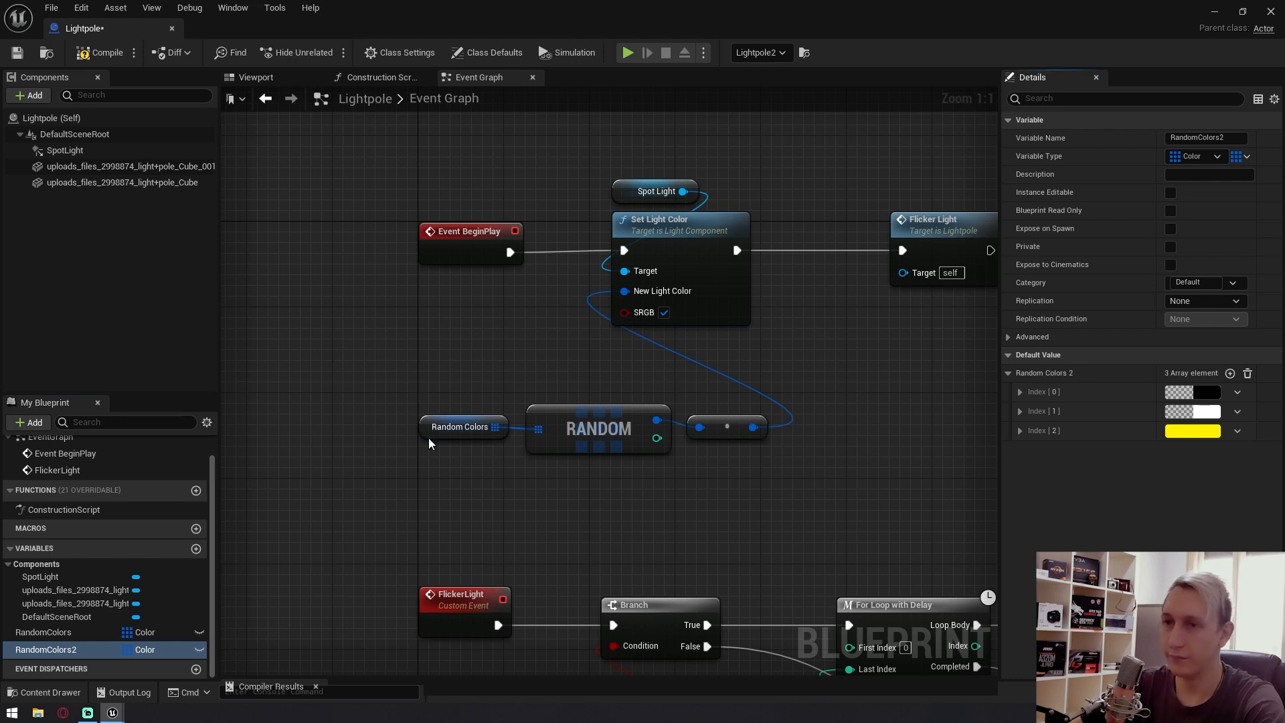
# Replace the Random Colors node feeding Random with RandomColors2, then compile and save the blueprint.
pyautogui.moveTo(45, 649); pyautogui.dragTo(424, 432)
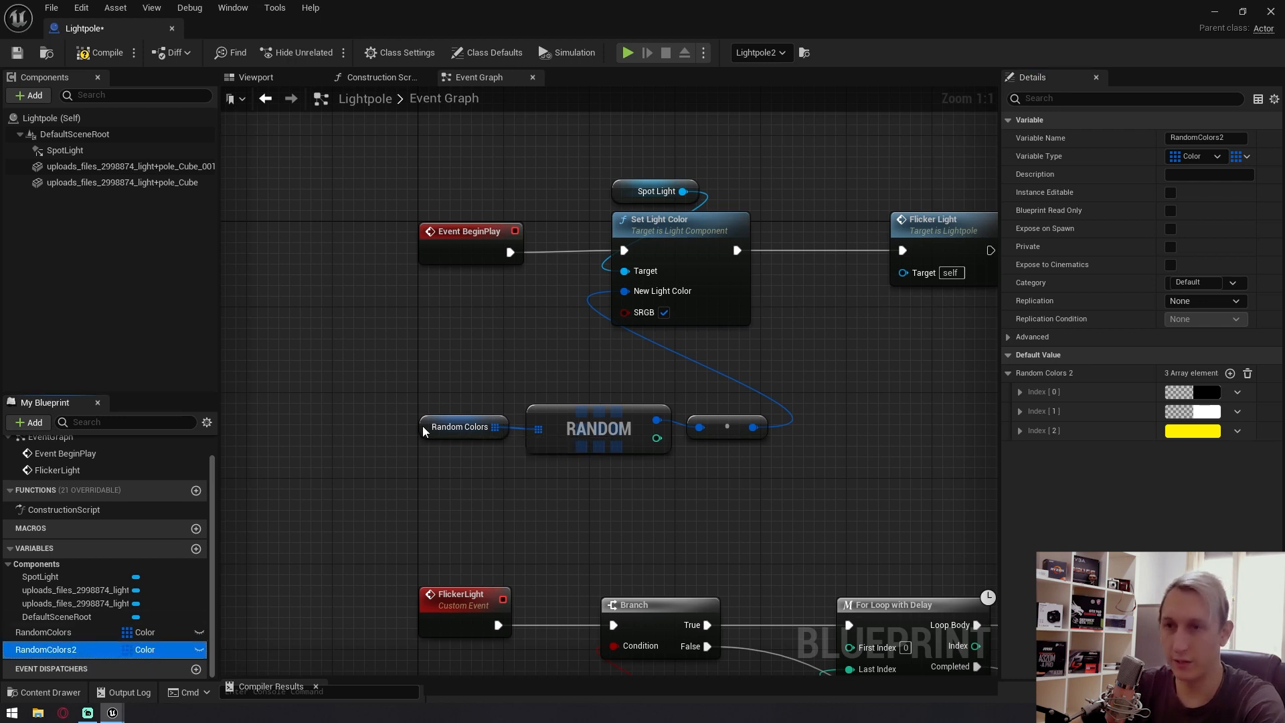
pyautogui.click(100, 52)
pyautogui.hotkey('ctrl', 's')
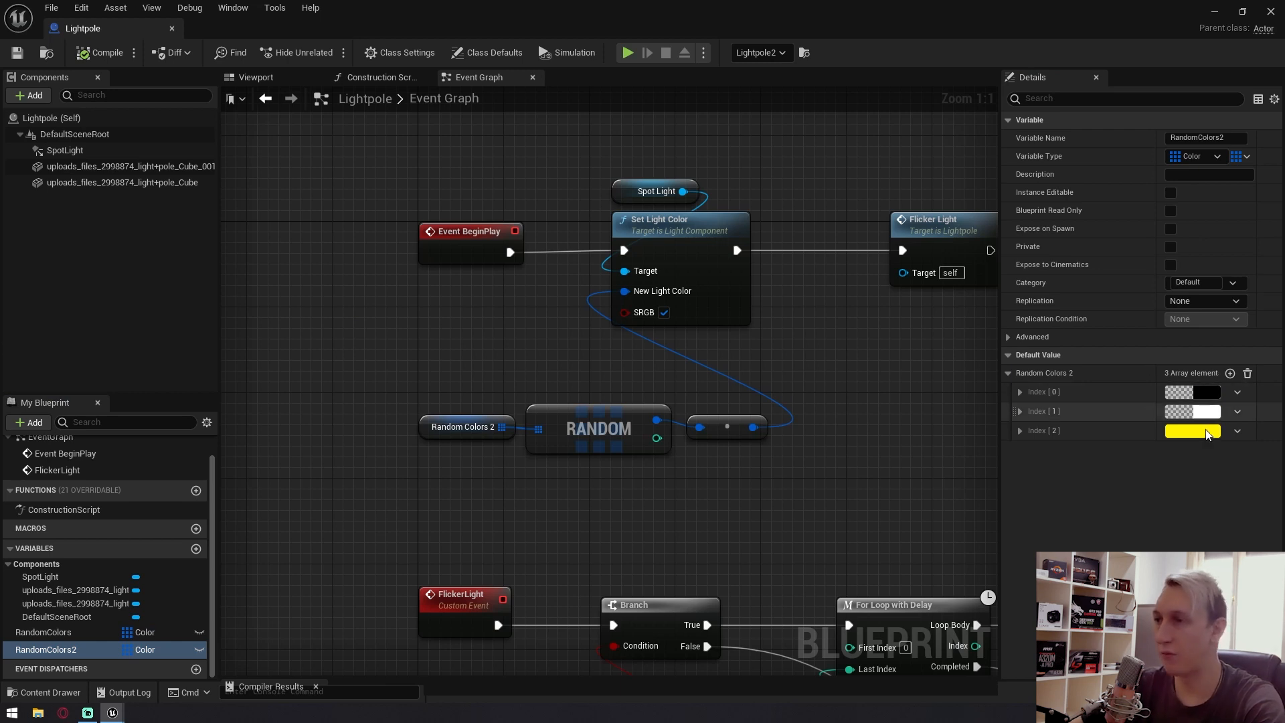
# Move the blueprint window off the level view and play the level to test the light pole's colour.
pyautogui.moveTo(654, 6); pyautogui.dragTo(776, 390)
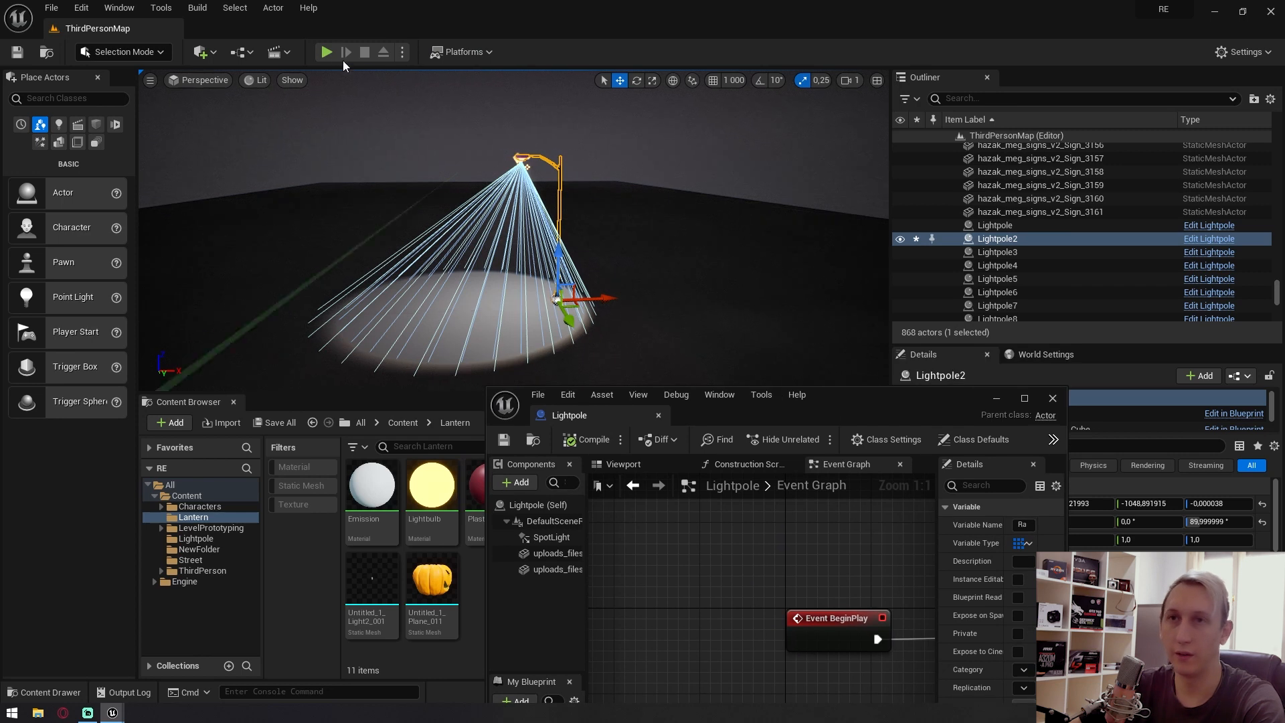
pyautogui.hotkey('alt', 'p')
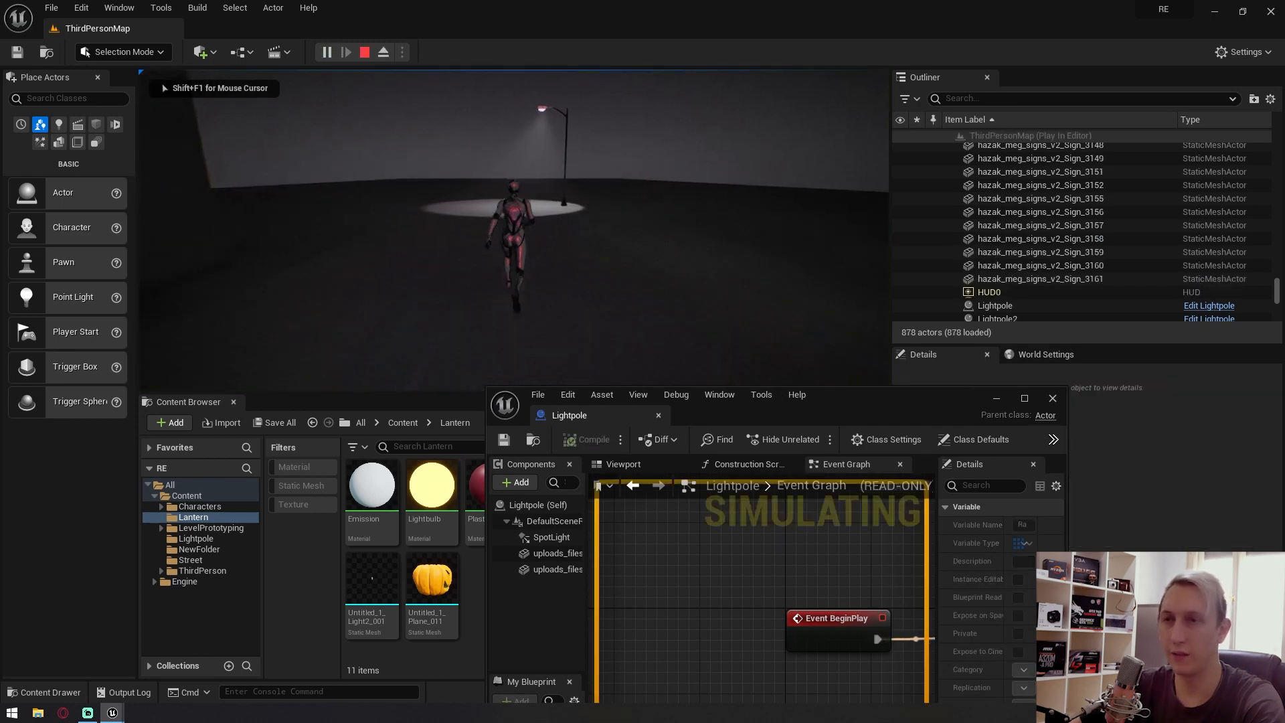
# Stop and replay the level, run the character towards the light pole to check its colour, and end the play session.
pyautogui.press('Escape')
pyautogui.click(326, 52)
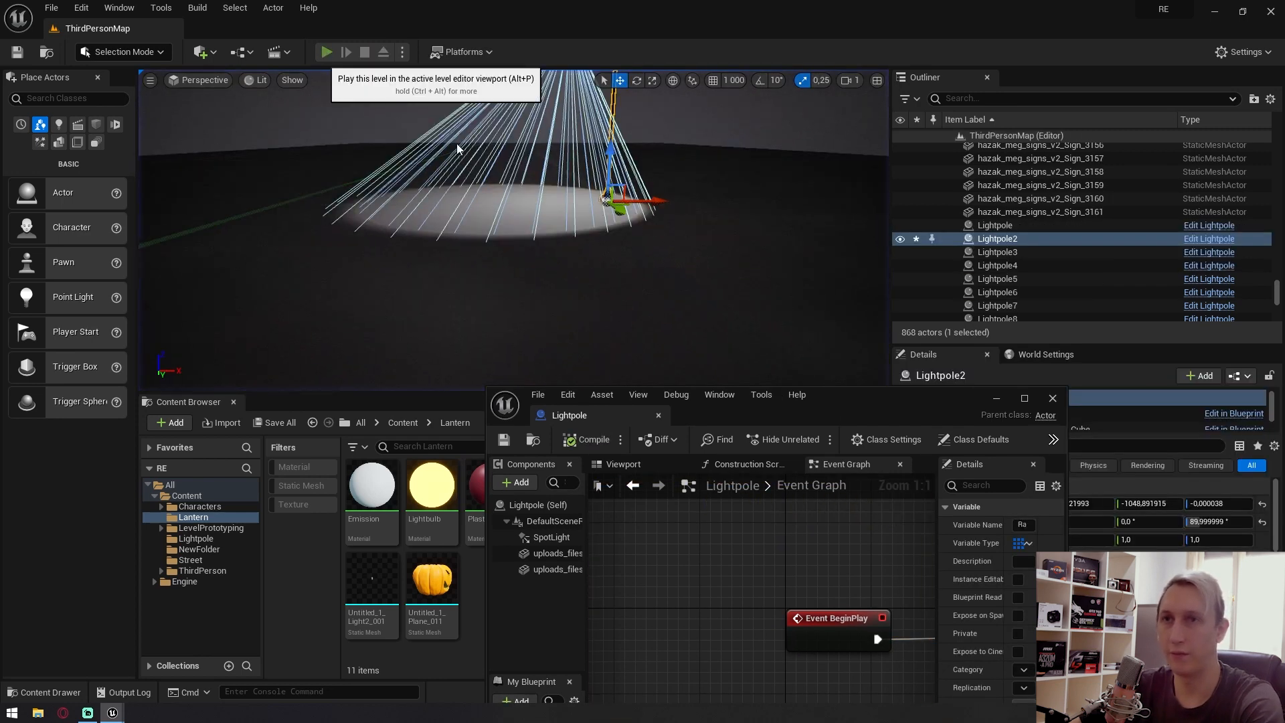
pyautogui.click(551, 198)
pyautogui.press('w')
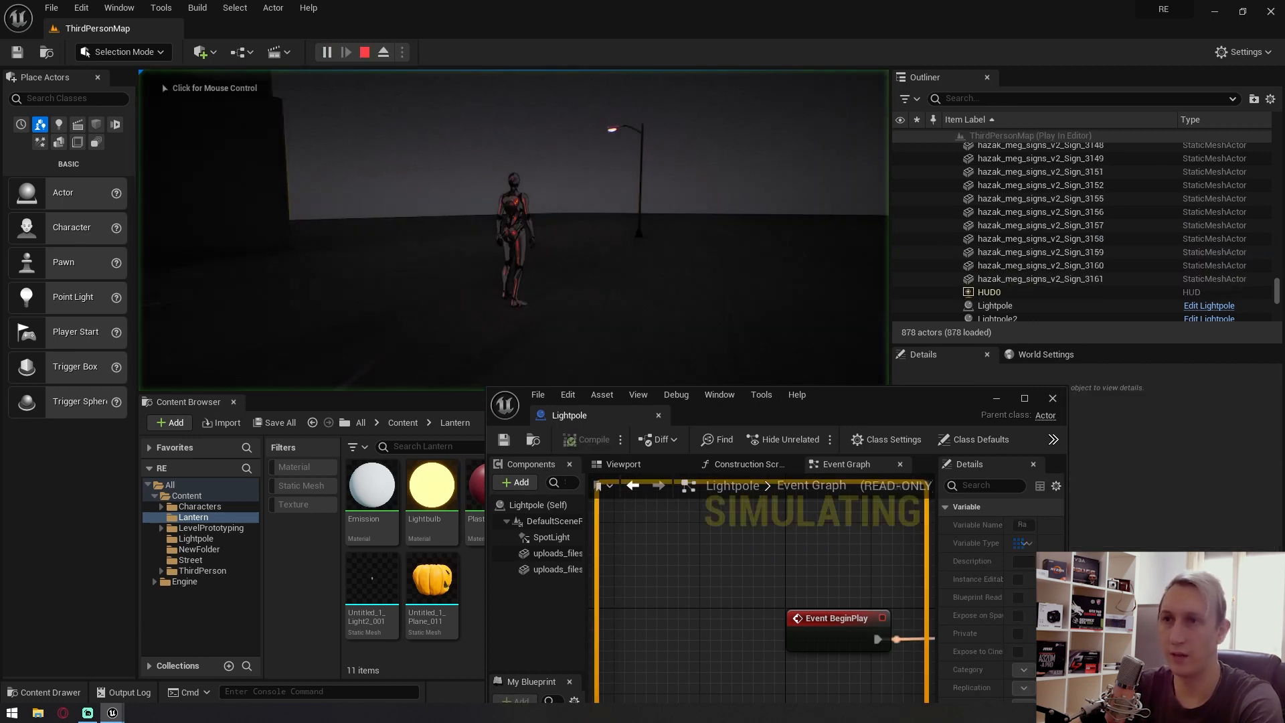
pyautogui.press('w')
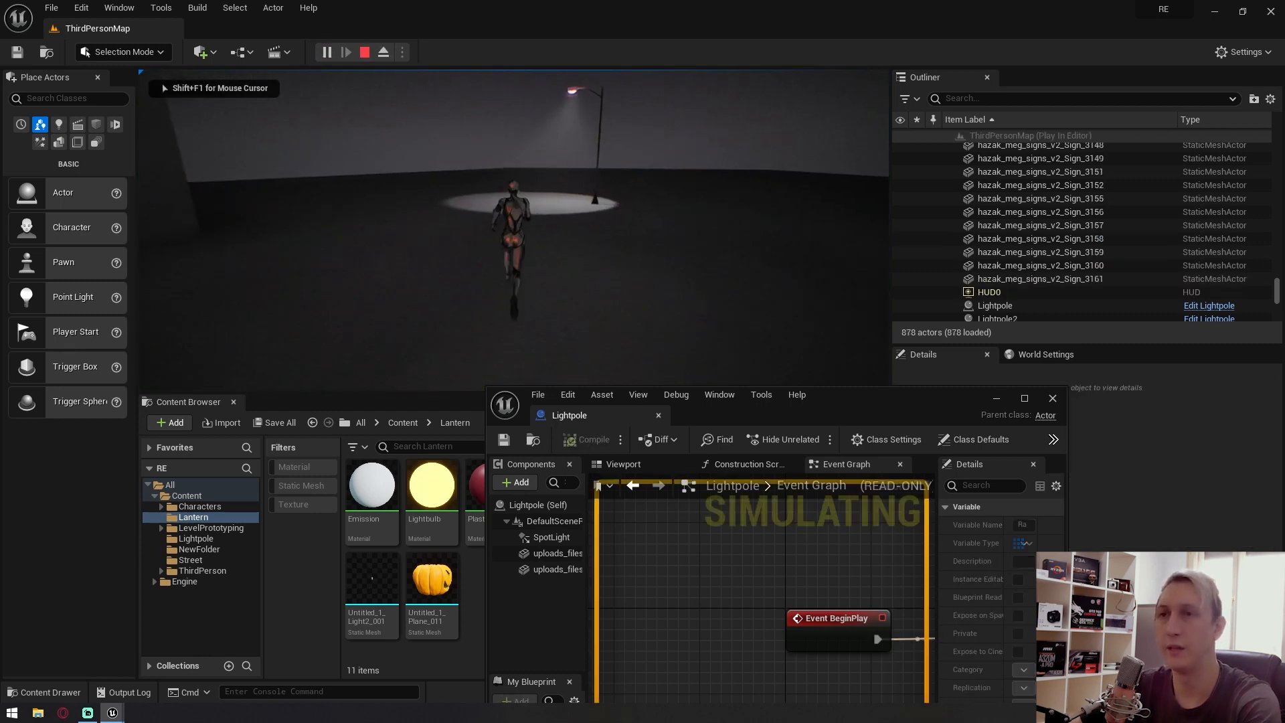
pyautogui.press('Escape')
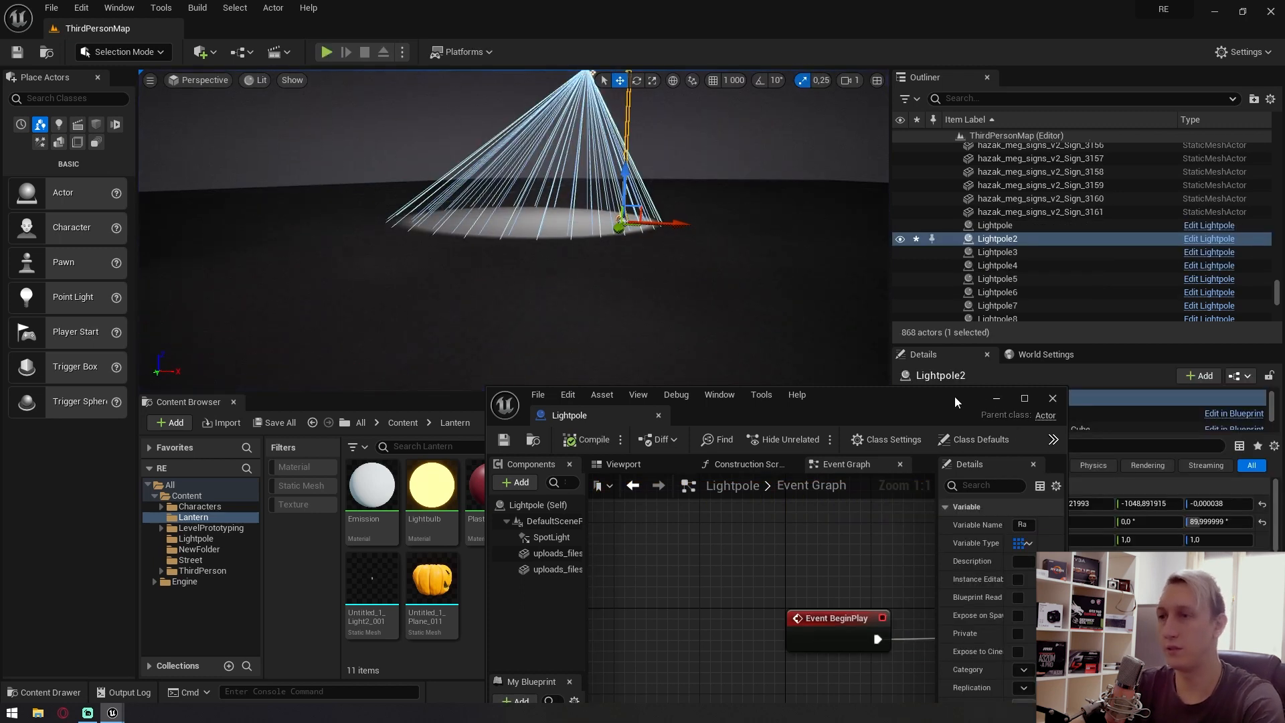
# Replace the RandomColors2 node feeding Random with RandomColors and delete the RandomColors2 variable.
pyautogui.moveTo(954, 397); pyautogui.dragTo(830, 150)
pyautogui.doubleClick(830, 150)
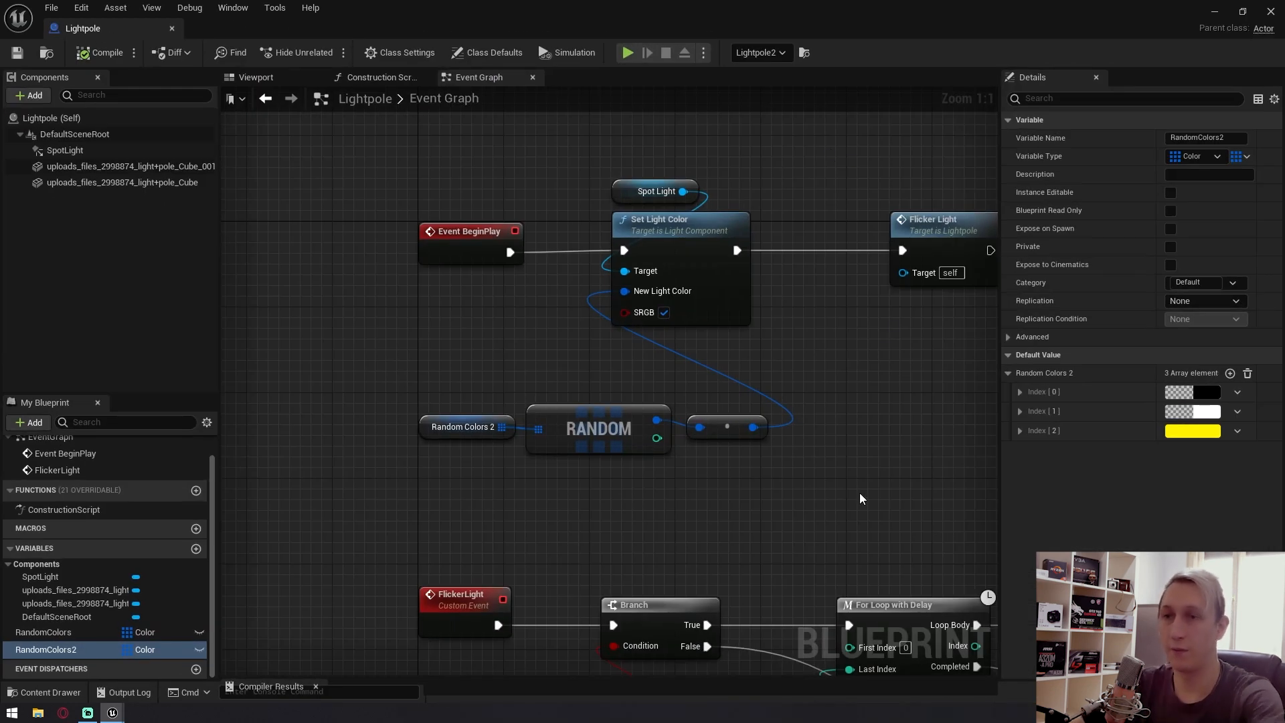
pyautogui.moveTo(73, 633); pyautogui.dragTo(423, 427)
pyautogui.click(70, 649)
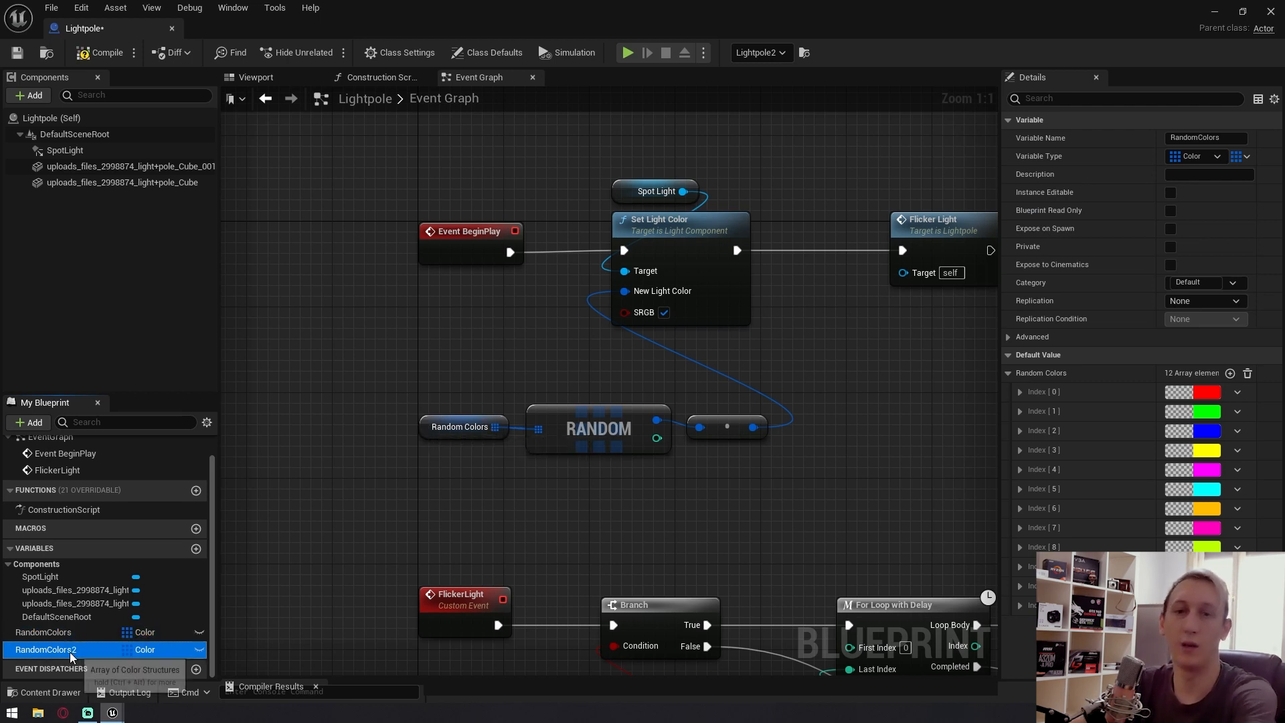
pyautogui.press('Delete')
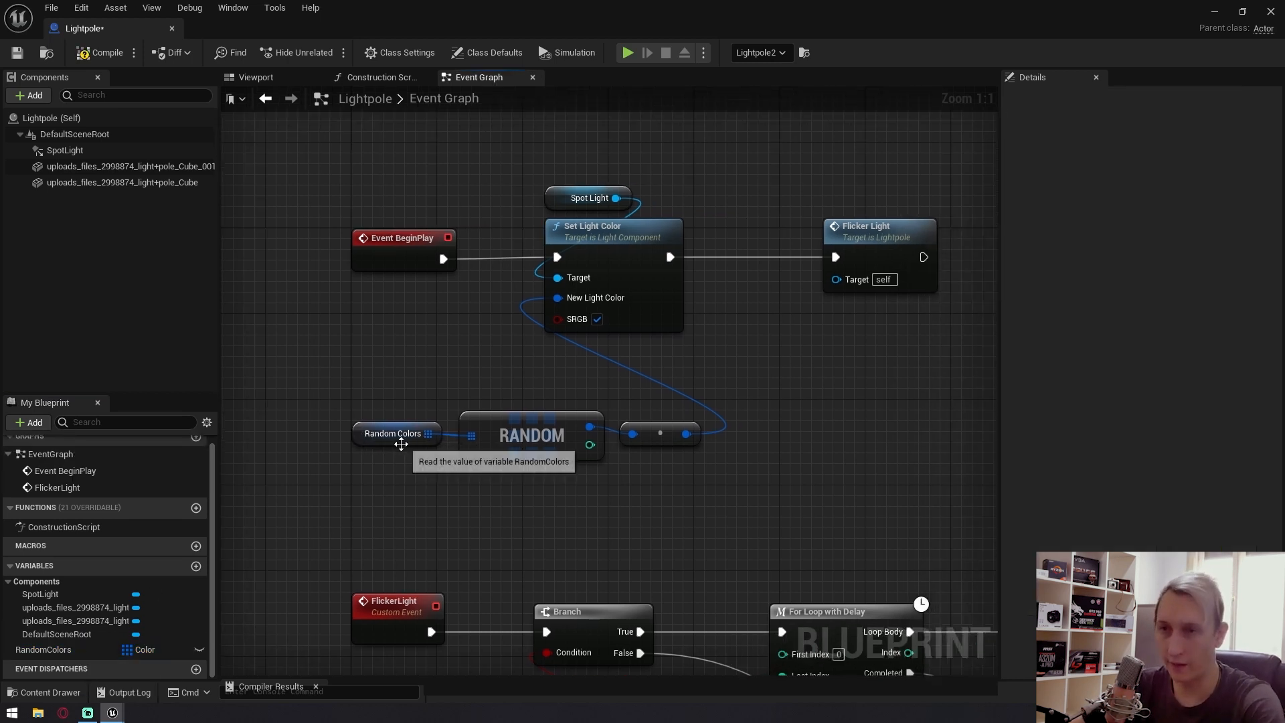
# Delete the colour logic and the Flicker Light call from the BeginPlay chain, keeping only Event BeginPlay.
pyautogui.moveTo(402, 438); pyautogui.dragTo(284, 365)
pyautogui.moveTo(907, 520); pyautogui.dragTo(415, 361)
pyautogui.press('Delete')
pyautogui.moveTo(668, 377); pyautogui.dragTo(481, 390, button='right')
pyautogui.moveTo(790, 412); pyautogui.dragTo(563, 205)
pyautogui.press('Delete')
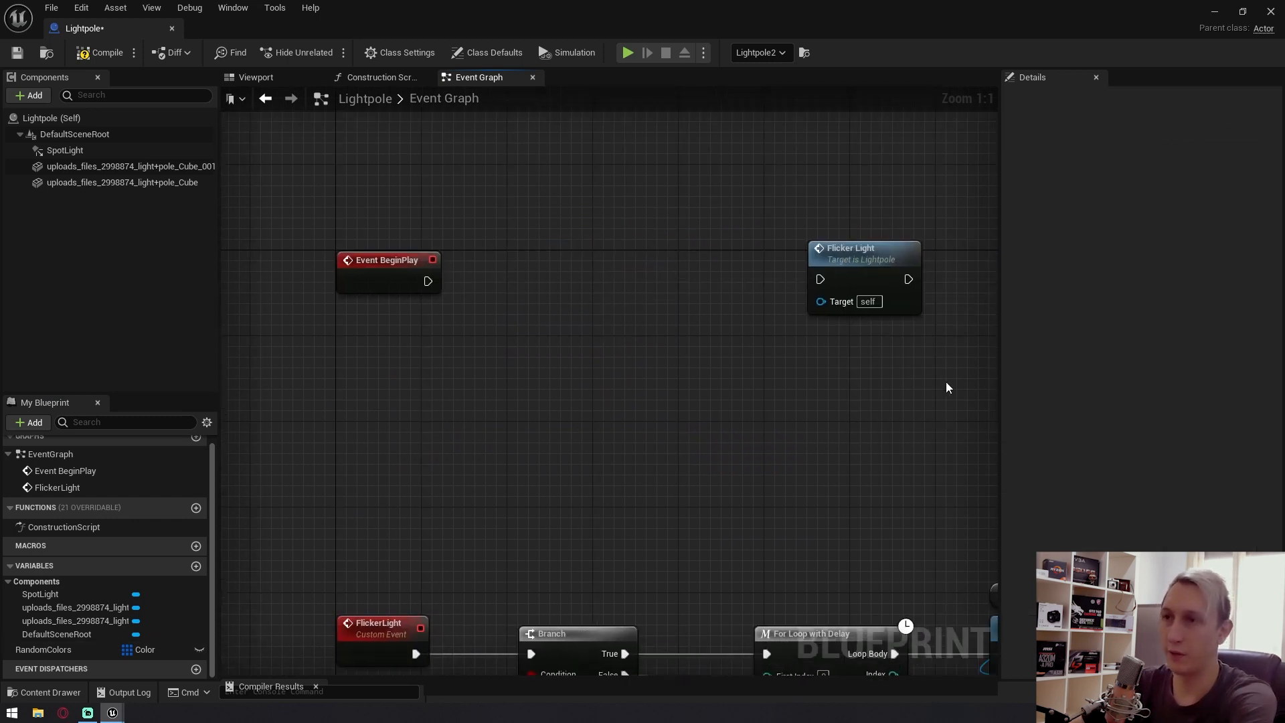
pyautogui.moveTo(946, 382); pyautogui.dragTo(743, 221)
pyautogui.press('Delete')
pyautogui.moveTo(483, 381); pyautogui.dragTo(650, 343, button='right')
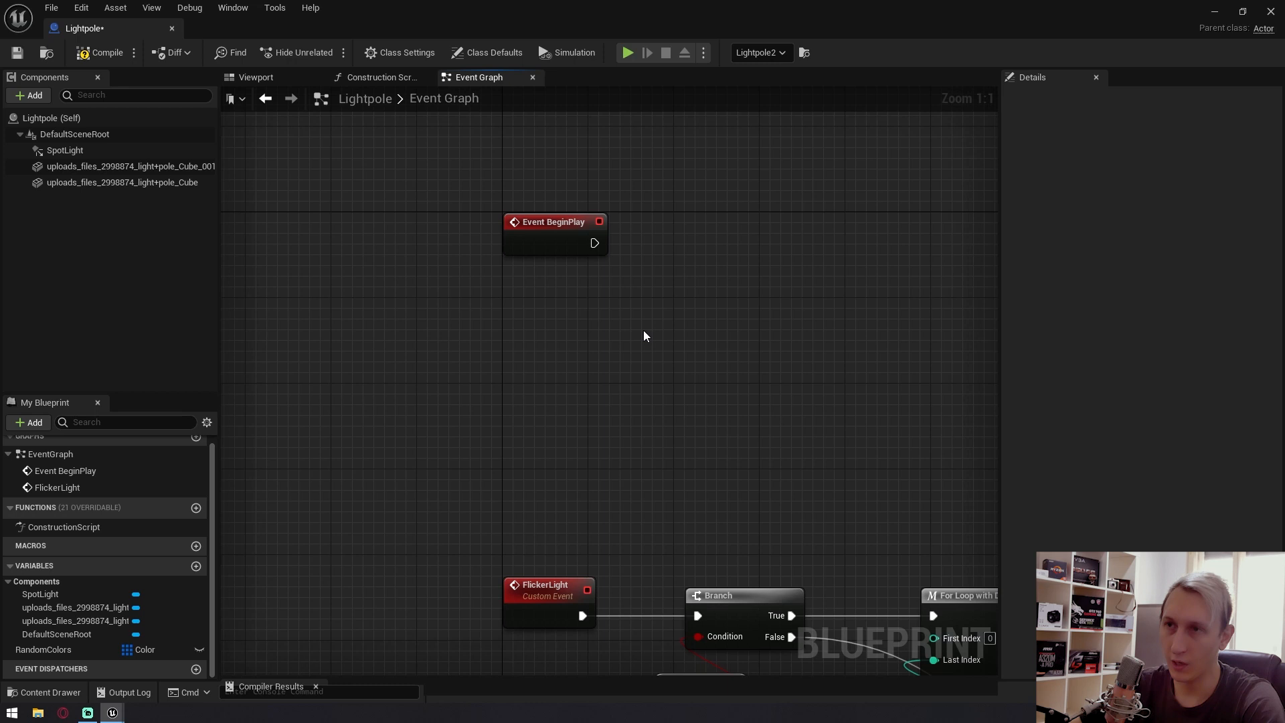
pyautogui.moveTo(603, 401); pyautogui.dragTo(498, 477, button='right')
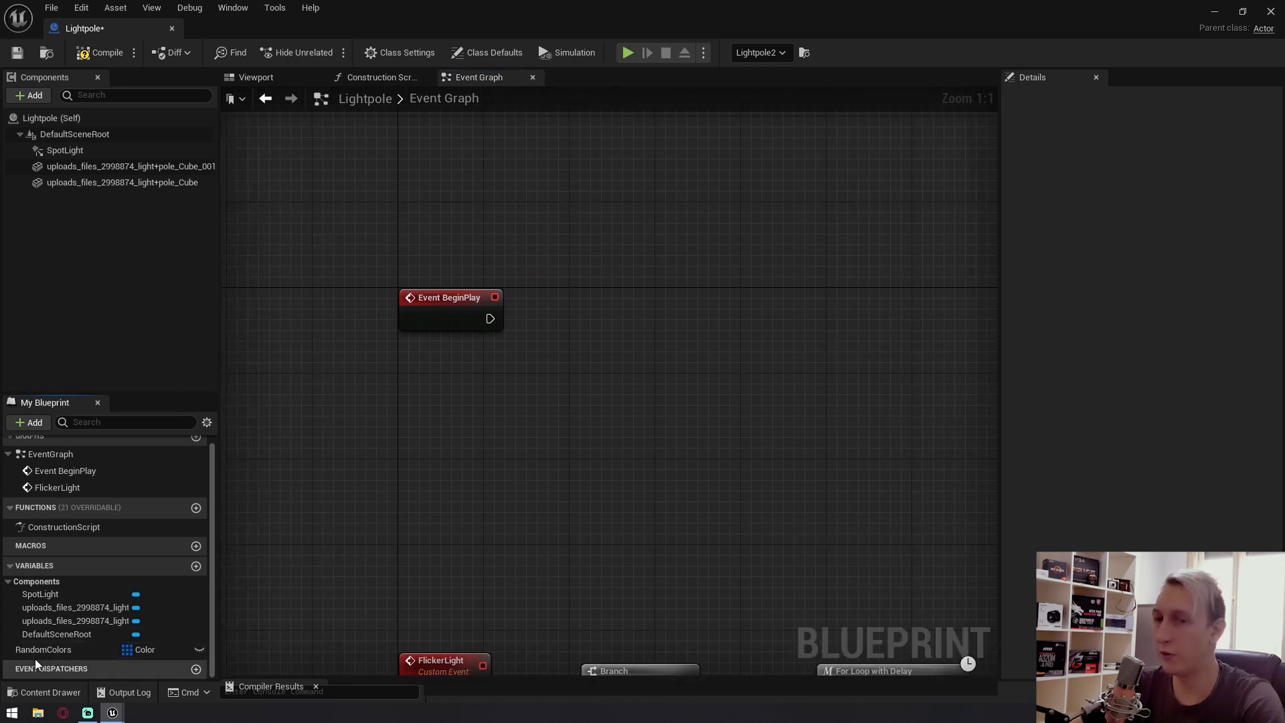
pyautogui.click(51, 653)
pyautogui.moveTo(71, 648); pyautogui.dragTo(474, 457)
pyautogui.click(526, 482)
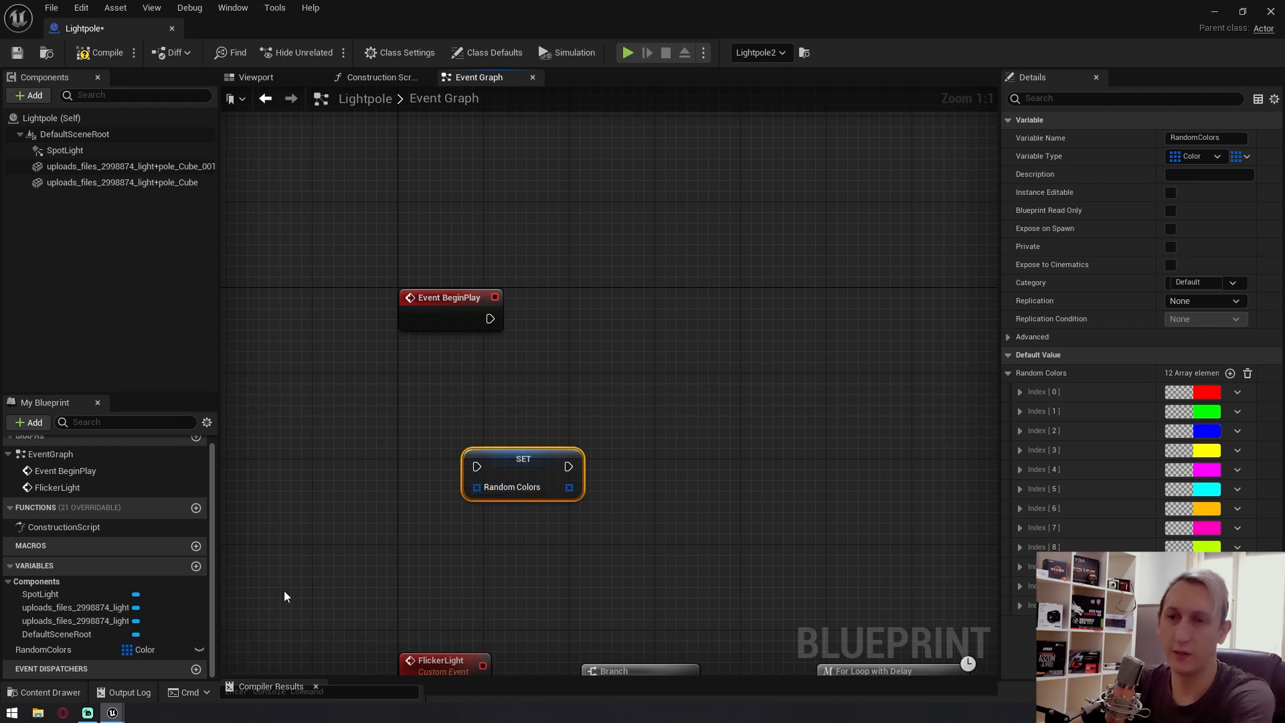
pyautogui.press('Delete')
# Place a getter for RandomColors in the graph and connect it to a Random Array Item node.
pyautogui.moveTo(44, 650); pyautogui.dragTo(641, 440)
pyautogui.click(543, 454)
pyautogui.write('rea')
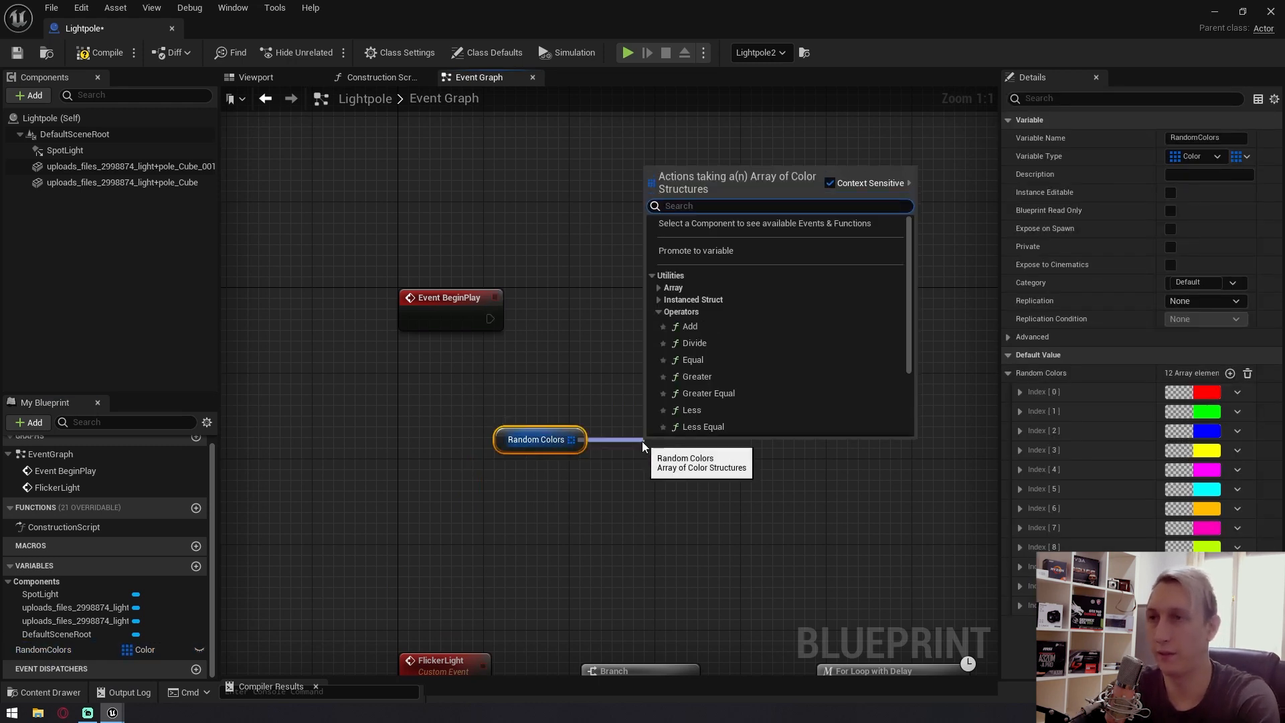
pyautogui.press('BackSpace')
pyautogui.press('BackSpace')
pyautogui.write('andom')
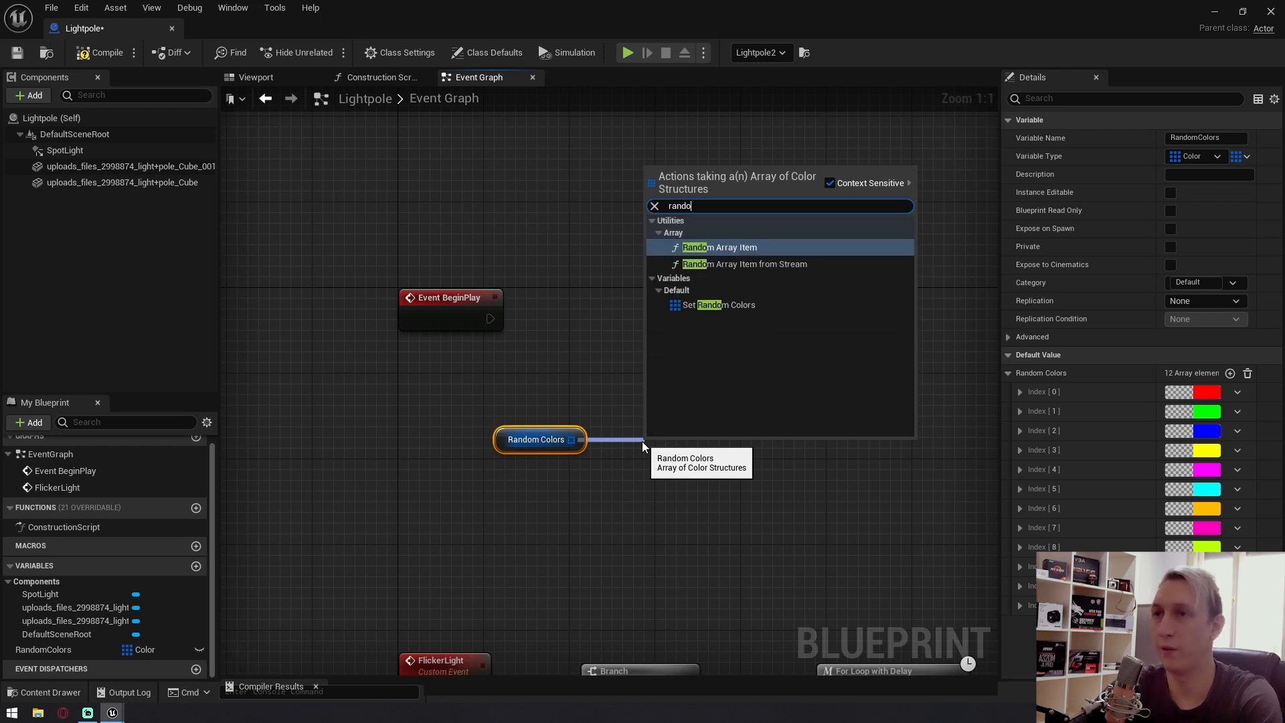
pyautogui.press('Return')
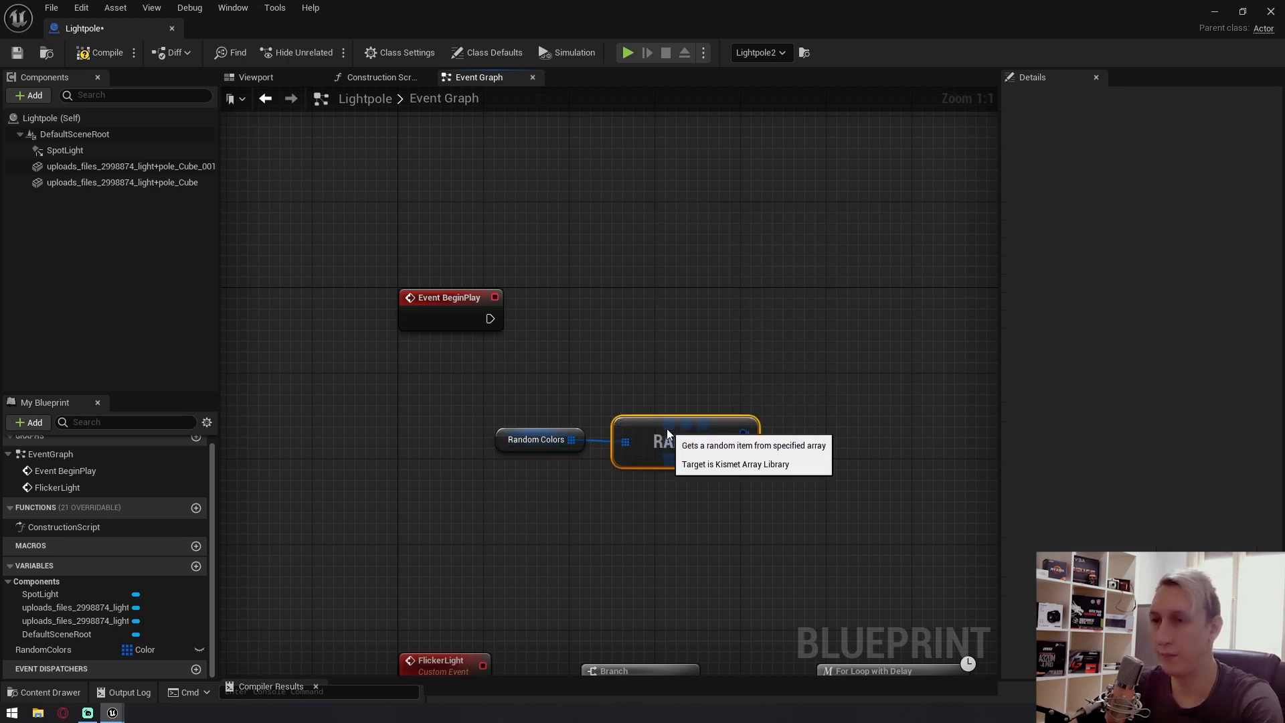
pyautogui.moveTo(739, 386); pyautogui.dragTo(628, 383, button='right')
pyautogui.moveTo(631, 430); pyautogui.dragTo(792, 419)
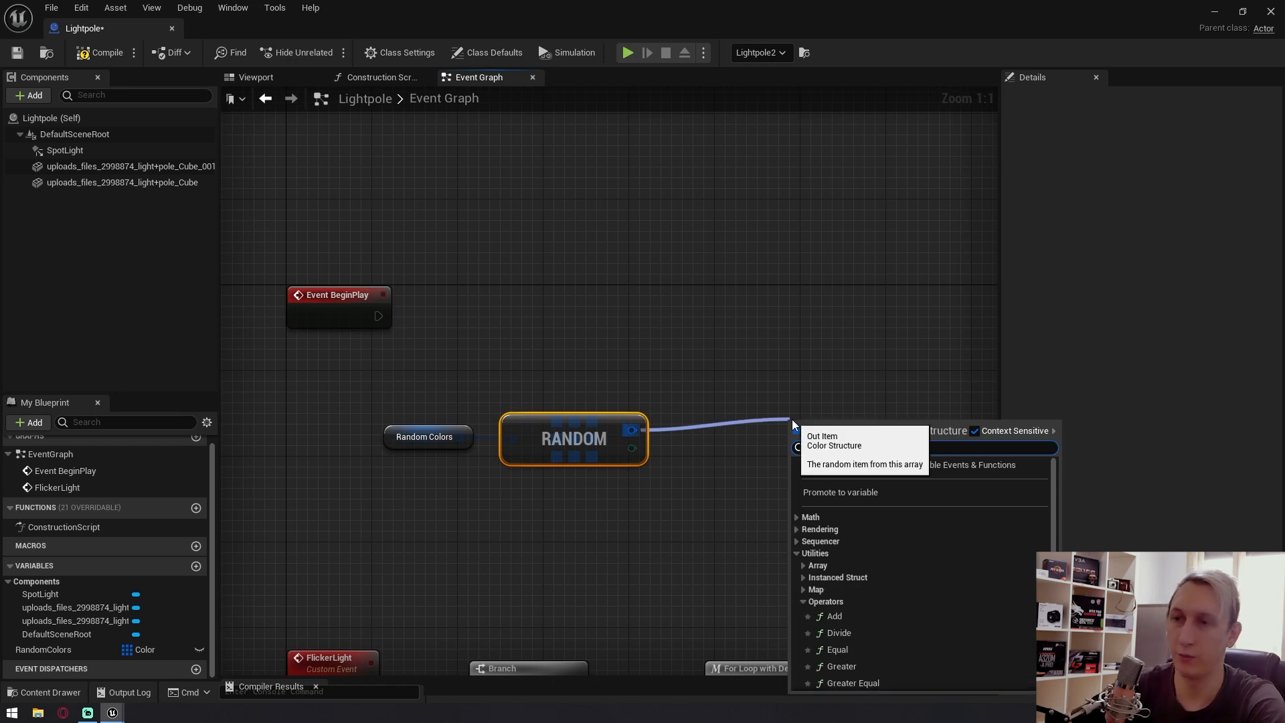
pyautogui.click(562, 348)
pyautogui.moveTo(378, 316); pyautogui.dragTo(84, 169)
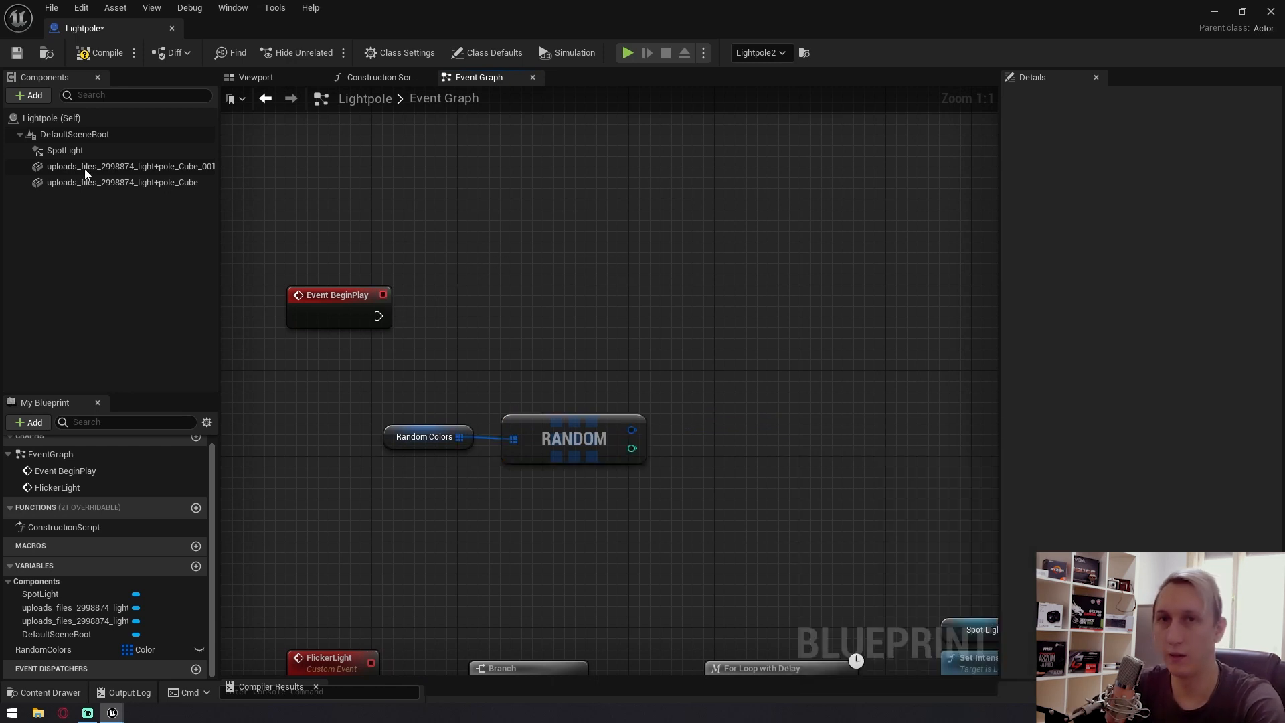
# Add a SpotLight reference with a Set Light Color node targeting it, and run that node from Event BeginPlay.
pyautogui.click(66, 150)
pyautogui.moveTo(412, 135); pyautogui.dragTo(547, 210)
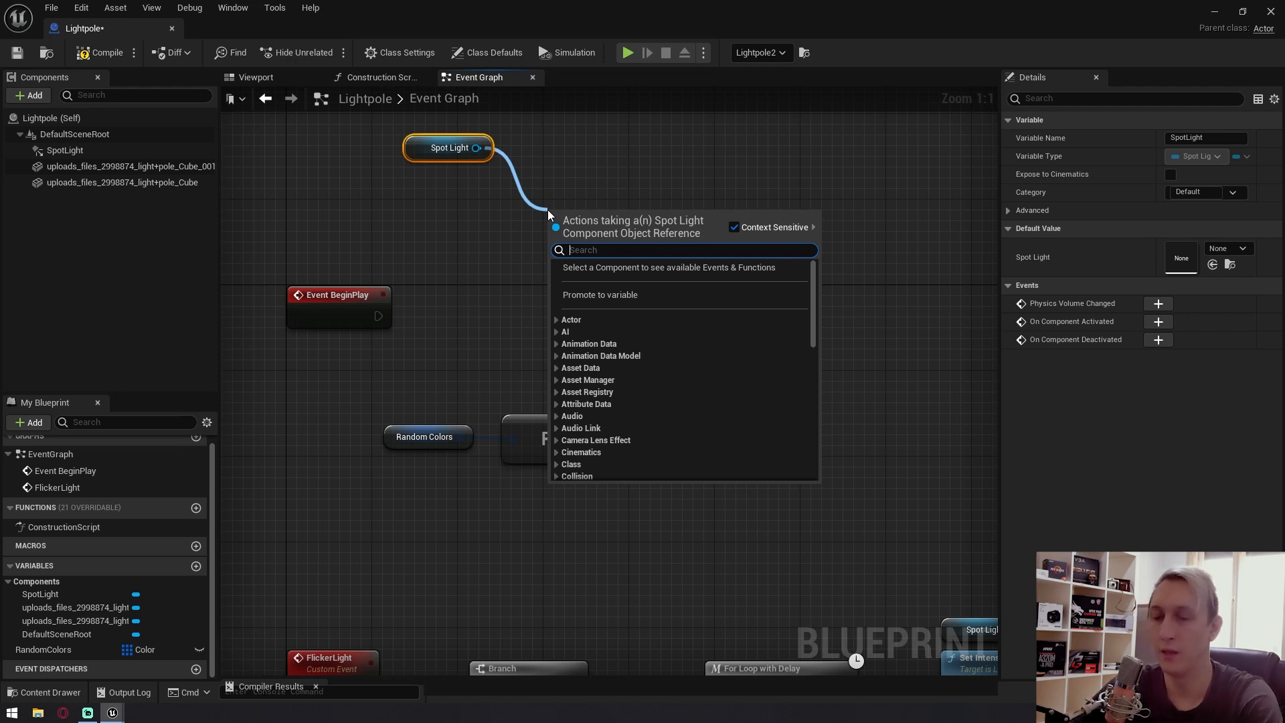
pyautogui.write('change color')
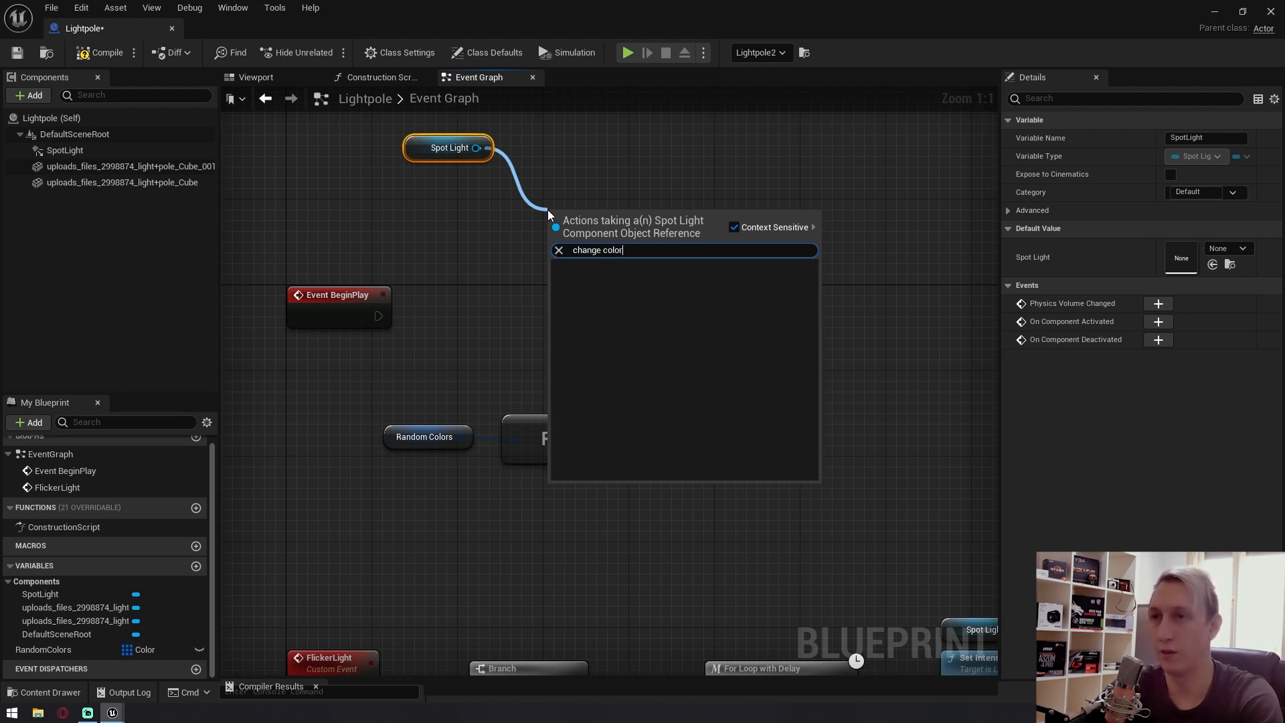
pyautogui.hotkey('ctrl', 'a')
pyautogui.press('BackSpace')
pyautogui.write('light color')
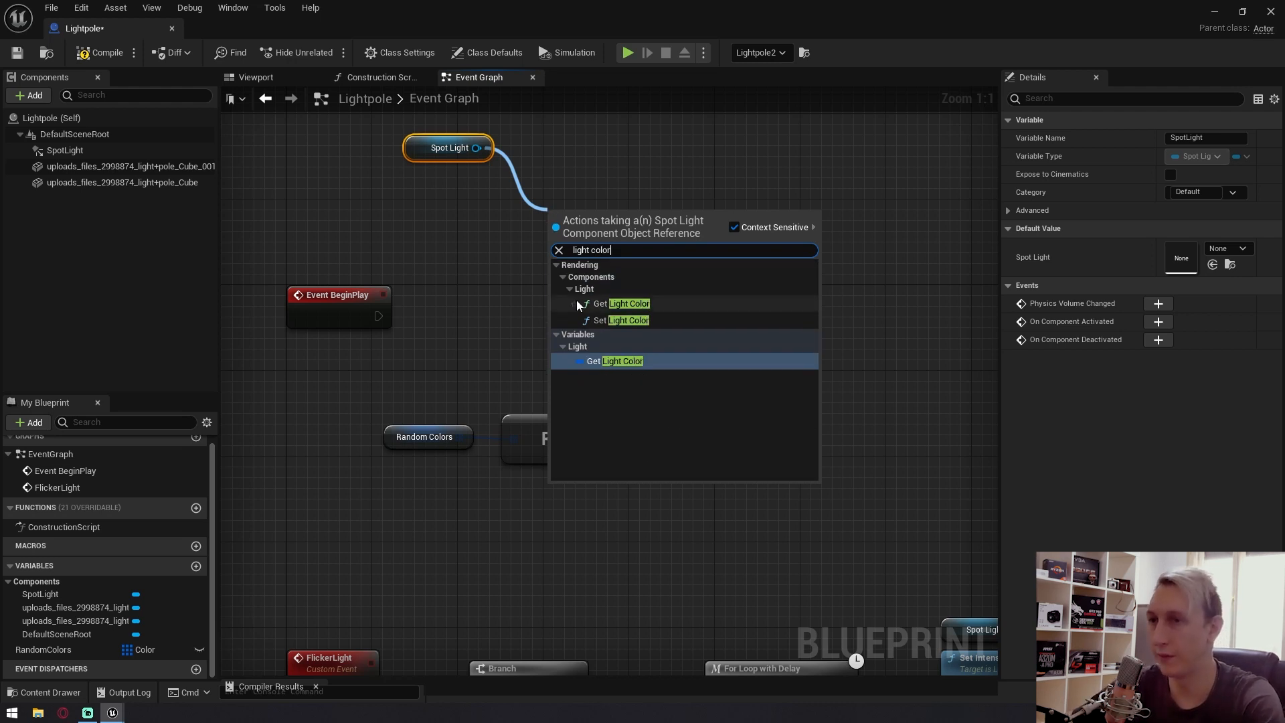
pyautogui.click(610, 319)
pyautogui.moveTo(584, 241); pyautogui.dragTo(544, 292)
pyautogui.moveTo(378, 316); pyautogui.dragTo(513, 293)
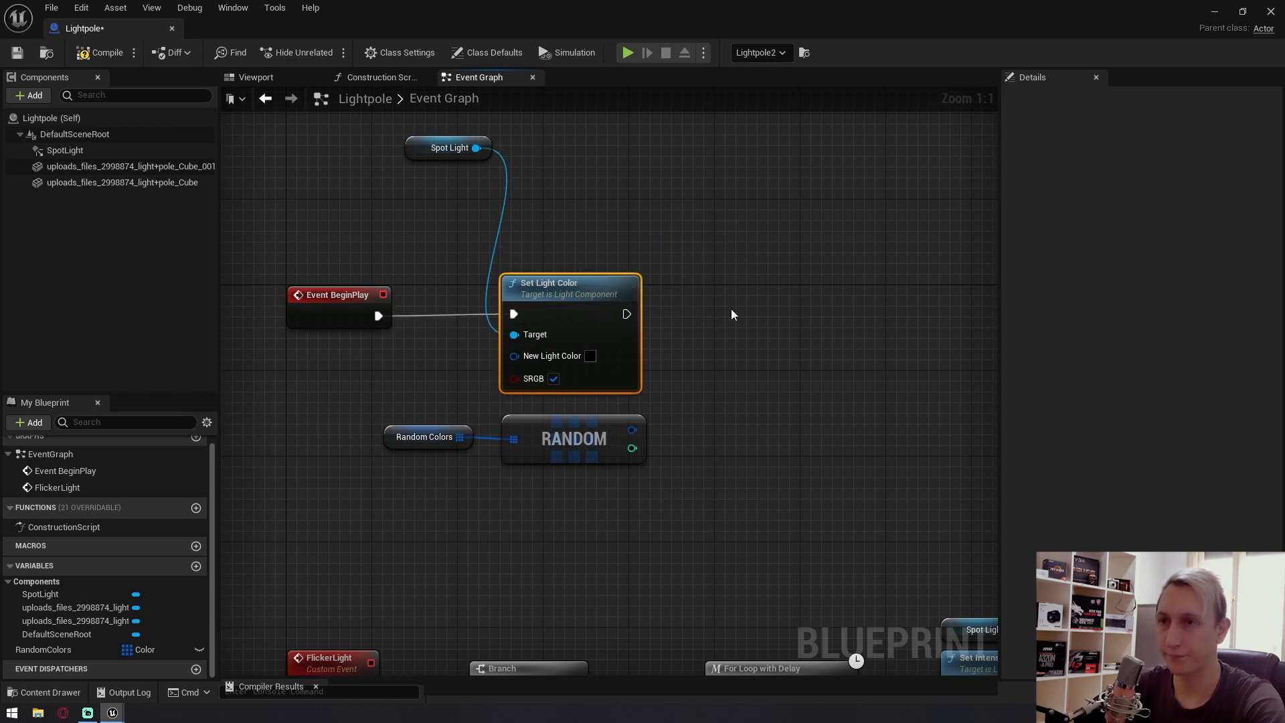
# Connect the Random node's colour output to New Light Color on the Set Light Color node.
pyautogui.moveTo(546, 351); pyautogui.dragTo(599, 289, button='right')
pyautogui.moveTo(684, 367); pyautogui.dragTo(573, 292)
pyautogui.moveTo(668, 228); pyautogui.dragTo(795, 173)
pyautogui.moveTo(581, 286); pyautogui.dragTo(757, 354)
pyautogui.moveTo(739, 175); pyautogui.dragTo(620, 230)
pyautogui.click(826, 237)
pyautogui.moveTo(869, 437); pyautogui.dragTo(893, 500, button='right')
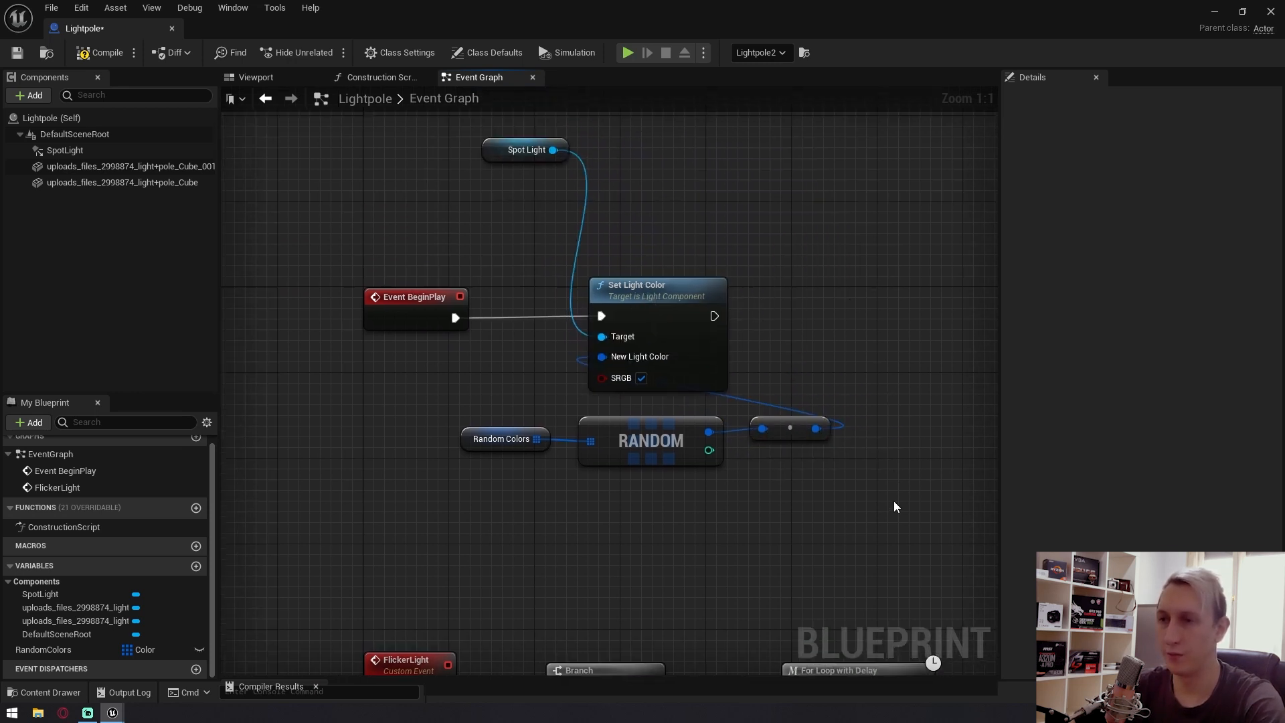
# Straighten the connections in the Random Colors row and move the Spot Light node directly above Set Light Color.
pyautogui.moveTo(776, 500); pyautogui.dragTo(505, 423)
pyautogui.press('q')
pyautogui.click(777, 521)
pyautogui.moveTo(780, 353); pyautogui.dragTo(811, 418, button='right')
pyautogui.moveTo(573, 216); pyautogui.dragTo(682, 326)
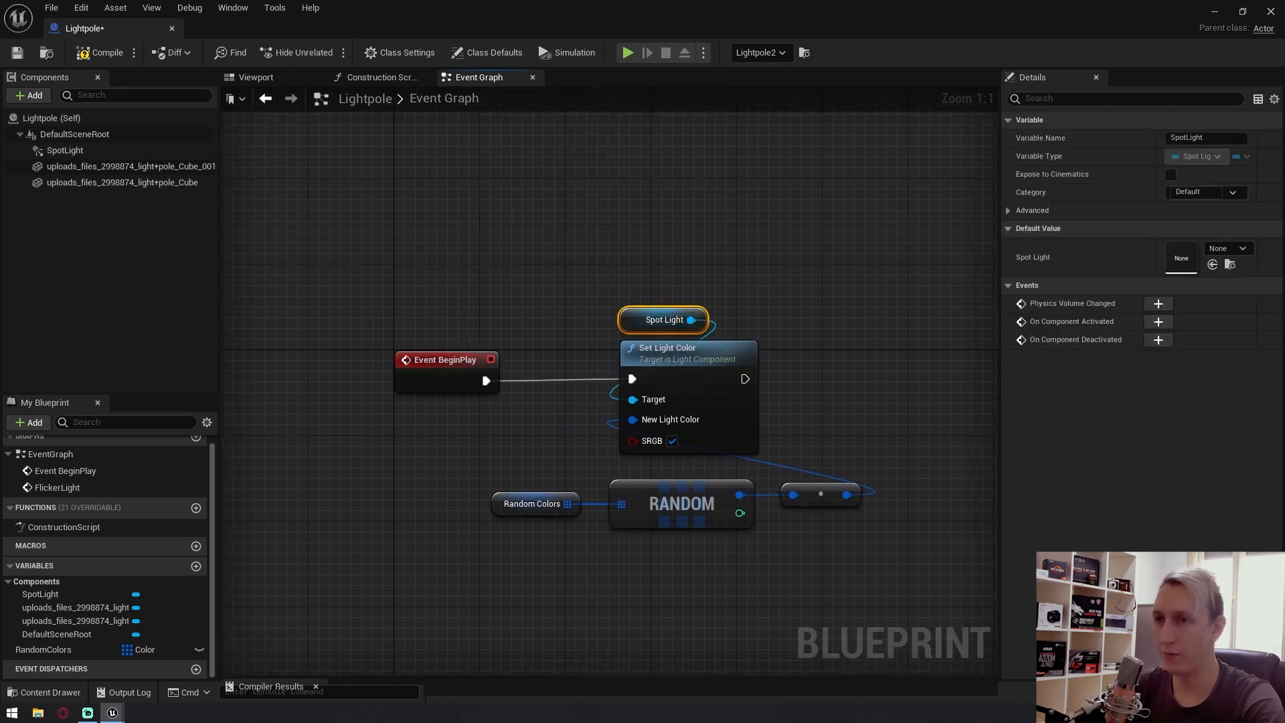
# Compile and save the Lightpole blueprint.
pyautogui.moveTo(766, 298); pyautogui.dragTo(682, 254, button='right')
pyautogui.click(105, 52)
pyautogui.click(17, 53)
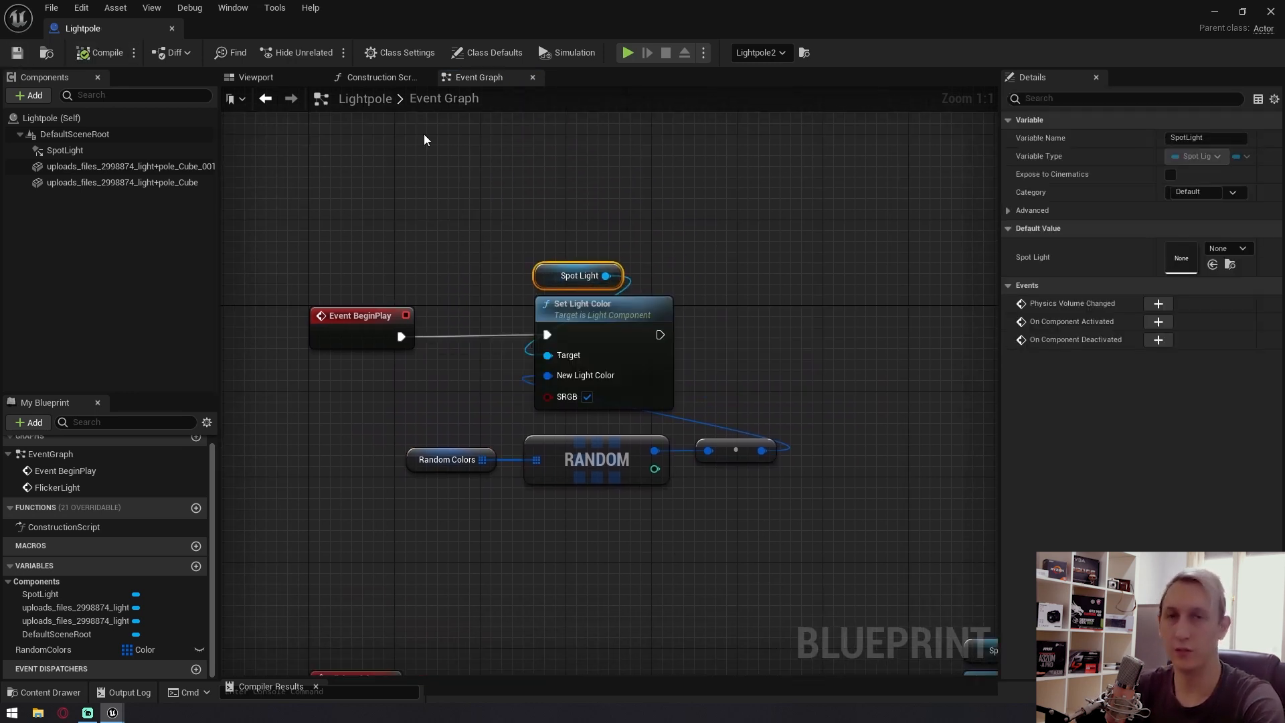
# Move the blueprint window off the level view, play the level to check the random street light colours, and stop playing.
pyautogui.moveTo(652, 174); pyautogui.dragTo(621, 138, button='right')
pyautogui.moveTo(642, 8); pyautogui.dragTo(772, 427)
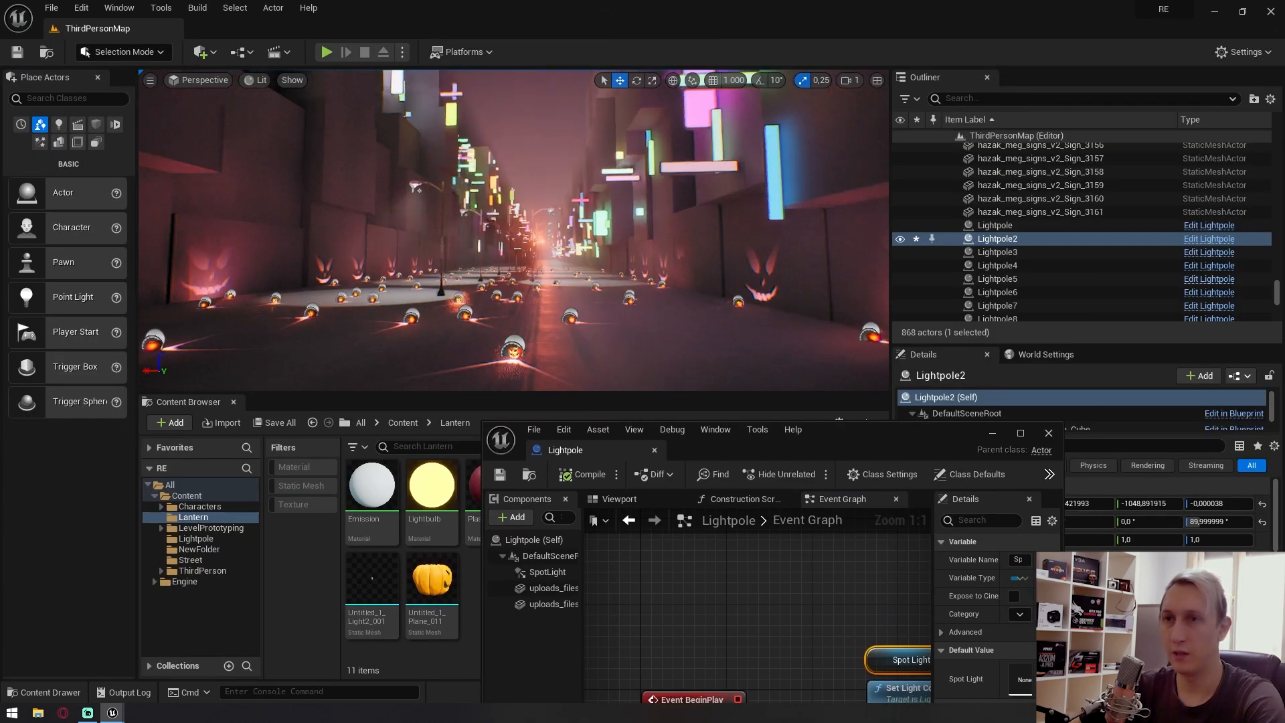
pyautogui.click(326, 51)
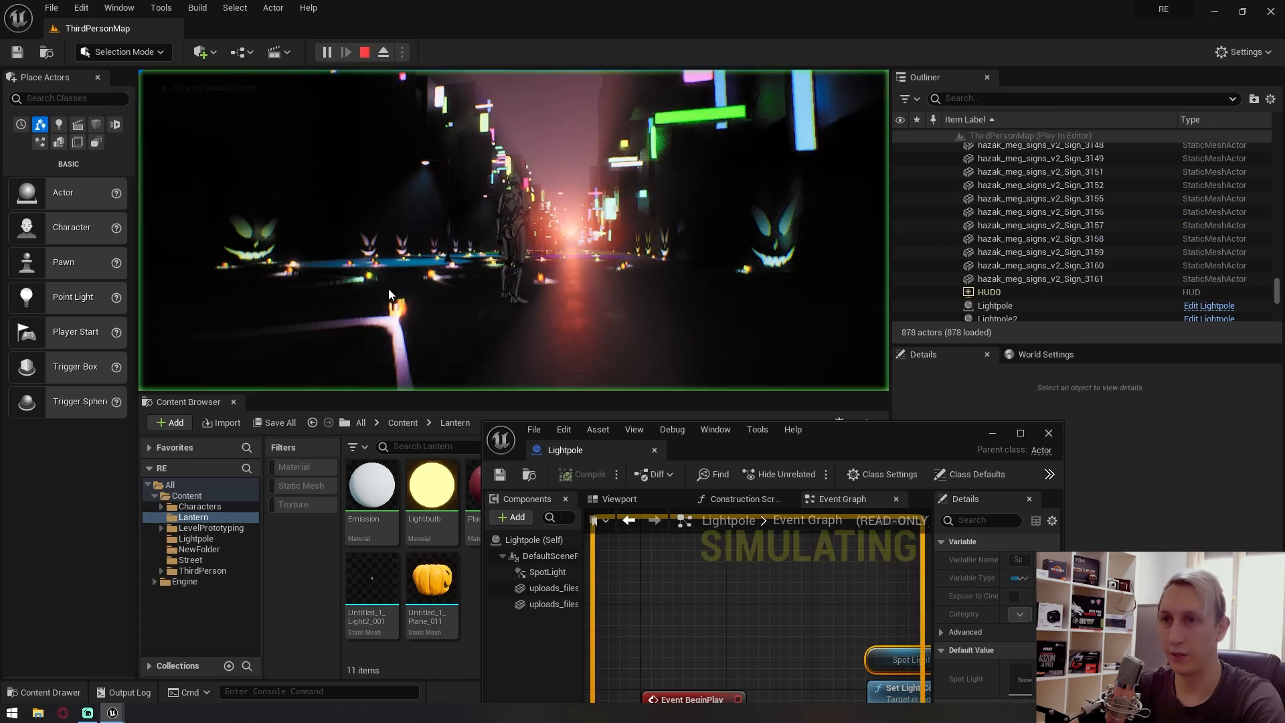
pyautogui.click(389, 290)
pyautogui.press('w')
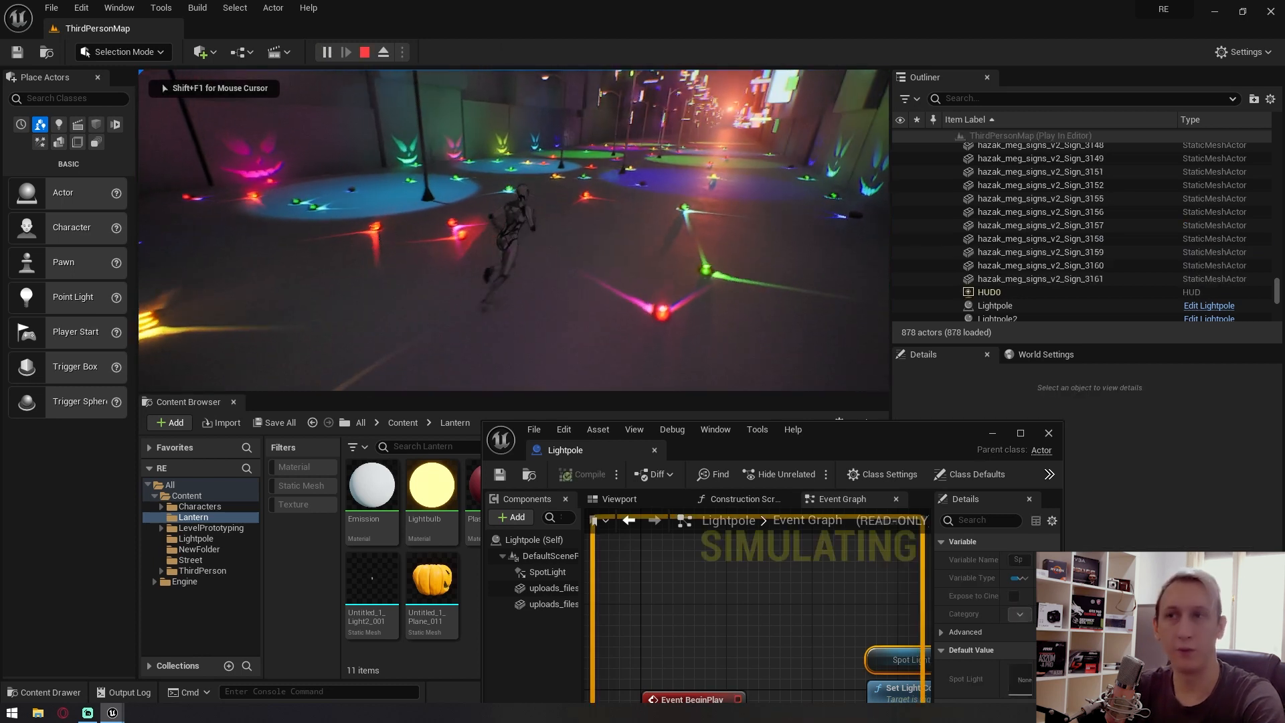
pyautogui.hotkey('shift', 'F1')
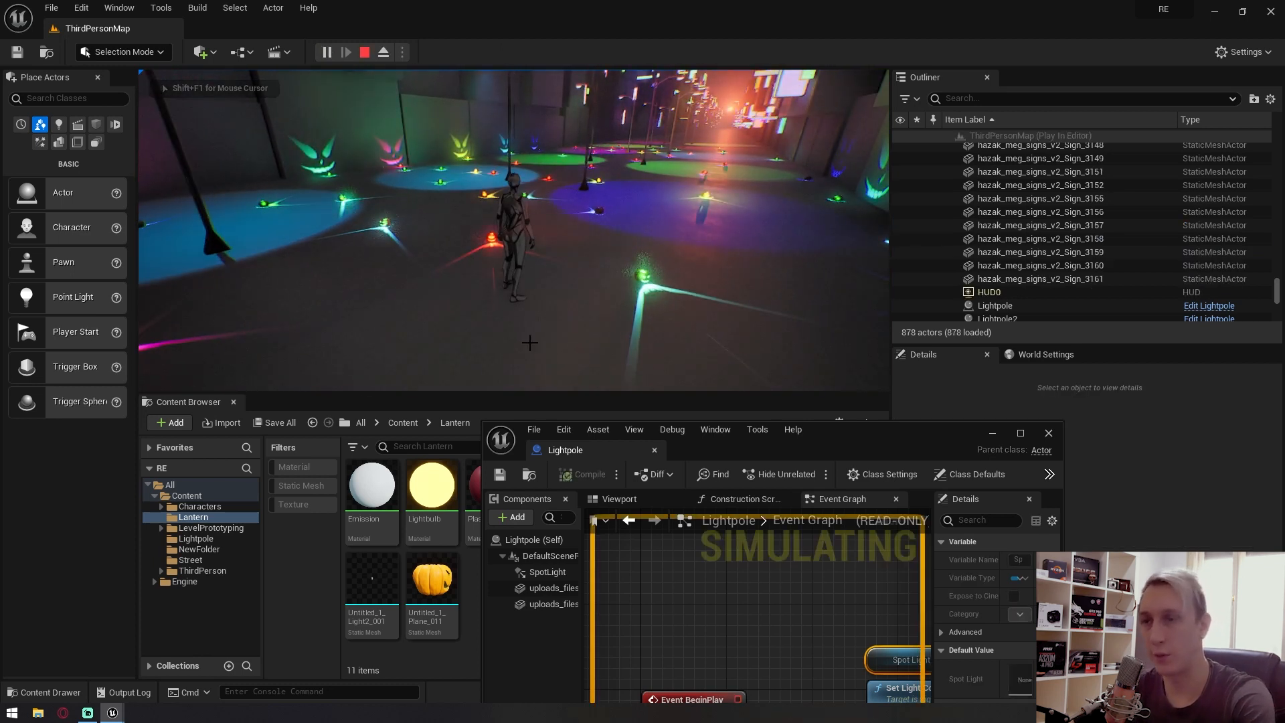
pyautogui.press('Escape')
# Maximize the Lightpole blueprint window and widen the event graph by narrowing the Details area.
pyautogui.moveTo(878, 455); pyautogui.dragTo(843, 352)
pyautogui.doubleClick(844, 352)
pyautogui.moveTo(621, 340); pyautogui.dragTo(744, 252, button='right')
pyautogui.scroll(-4, 572, 299)
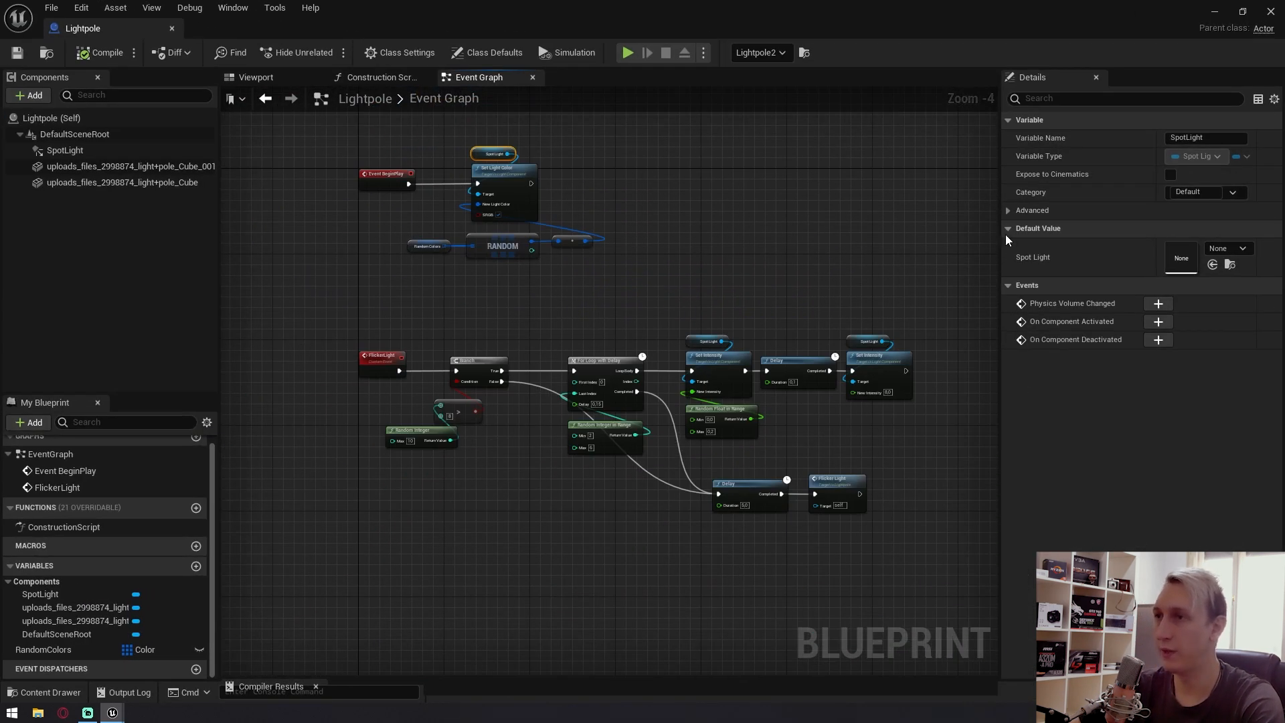
pyautogui.moveTo(1001, 235); pyautogui.dragTo(1205, 235)
# Add a custom event named FlickeringLights in the empty space below the existing FlickerLight logic.
pyautogui.moveTo(509, 612); pyautogui.dragTo(690, 380, button='right')
pyautogui.scroll(5, 689, 375)
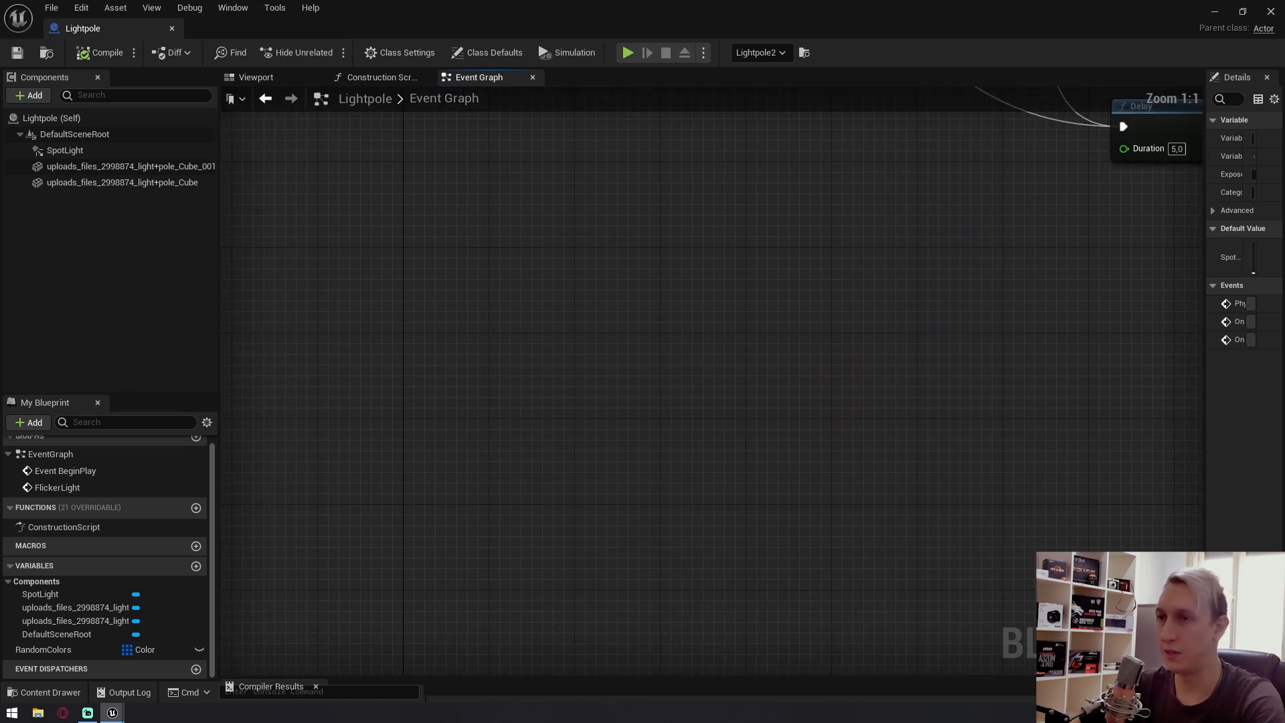
pyautogui.rightClick(647, 353)
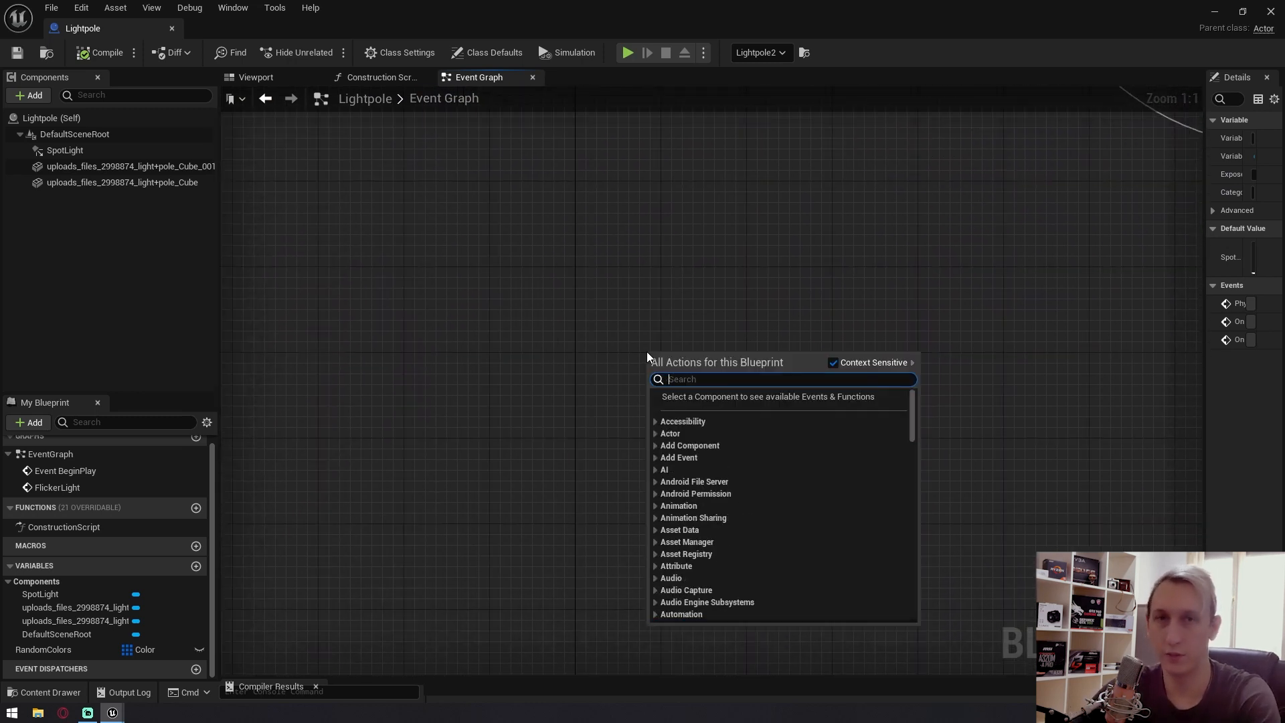
pyautogui.write('custom event')
pyautogui.press('Return')
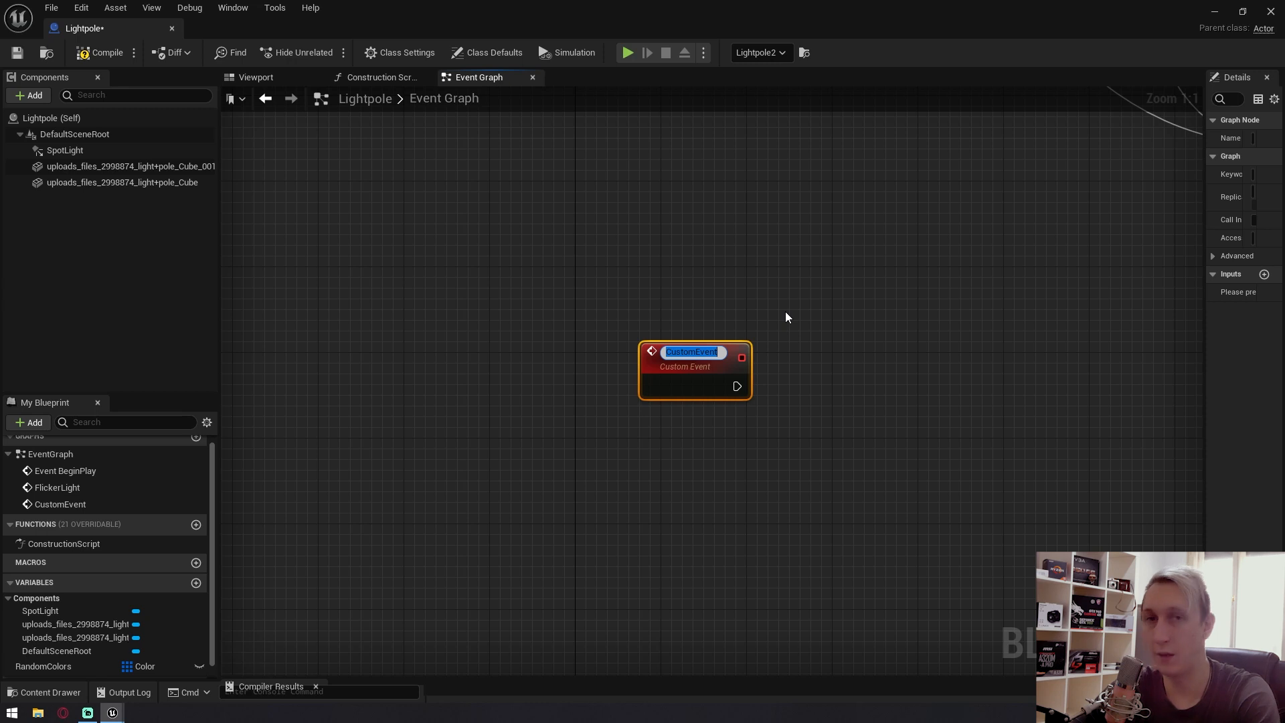
pyautogui.write('FlickeringLights')
pyautogui.press('Return')
# Compile the blueprint and examine the existing FlickerLight event with its Branch and Random Integer condition.
pyautogui.moveTo(785, 307); pyautogui.dragTo(656, 549, button='right')
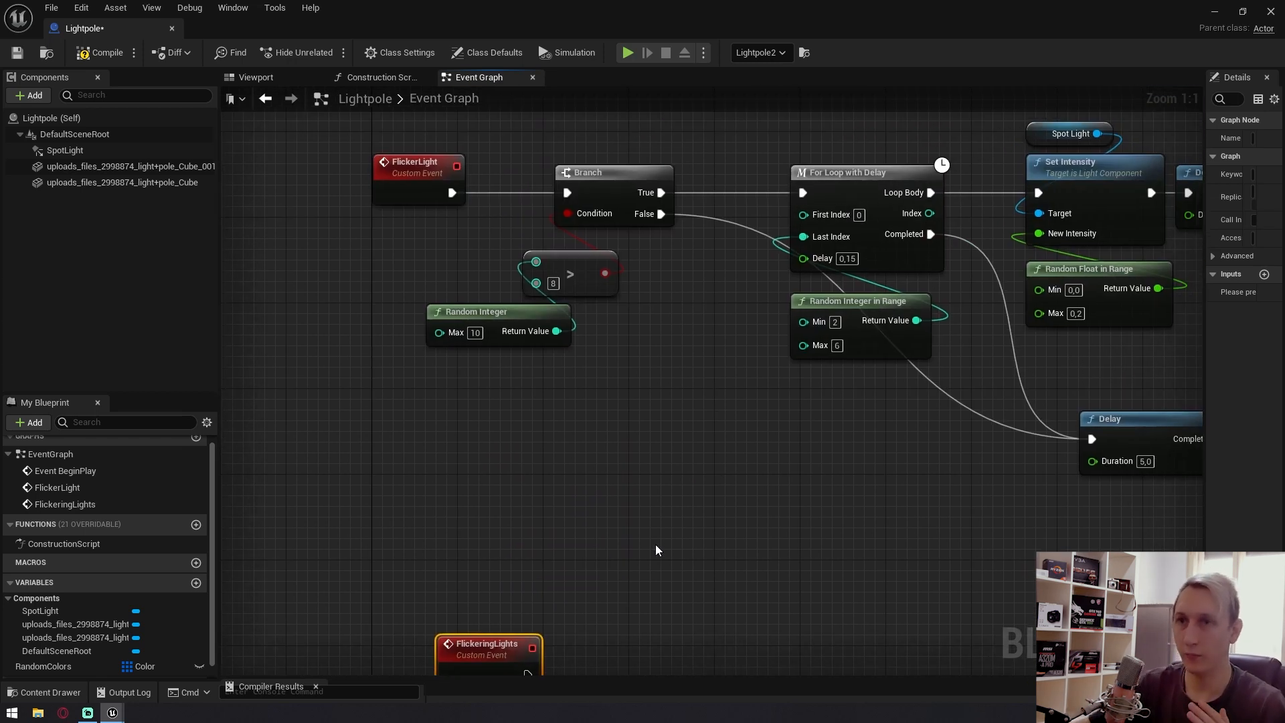
pyautogui.moveTo(655, 550); pyautogui.dragTo(656, 534, button='right')
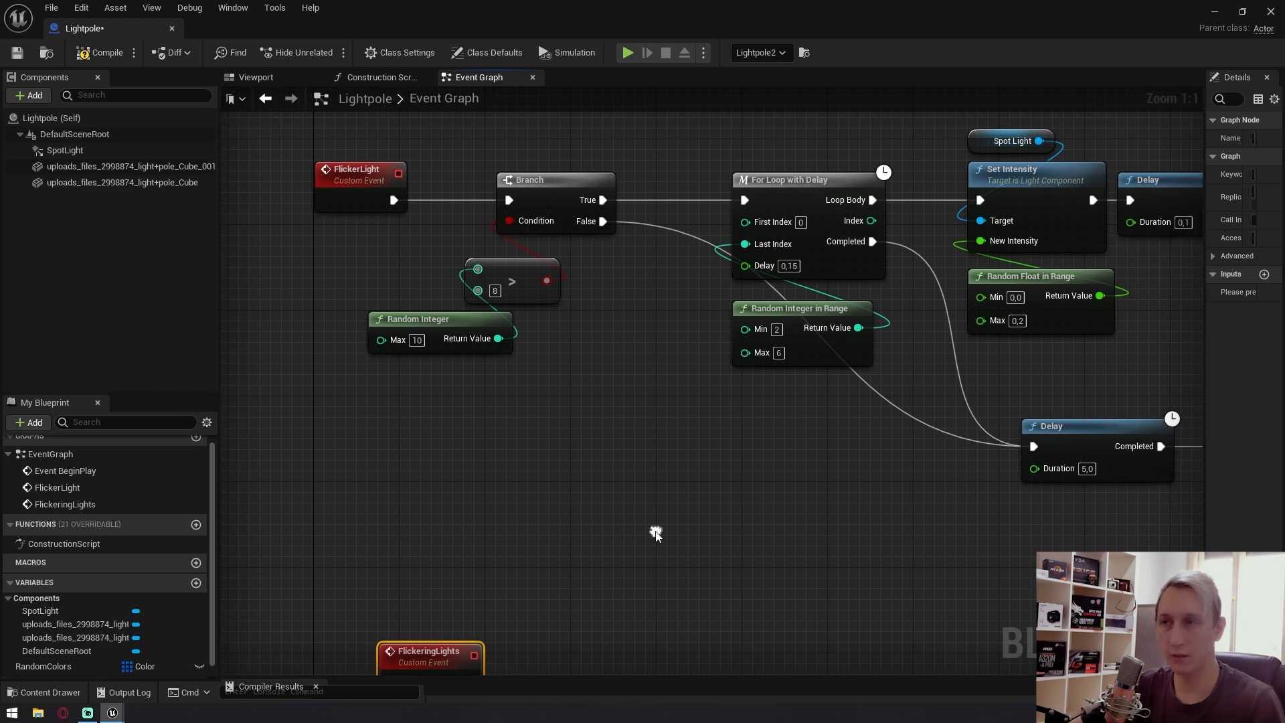
pyautogui.moveTo(548, 437); pyautogui.dragTo(472, 441, button='right')
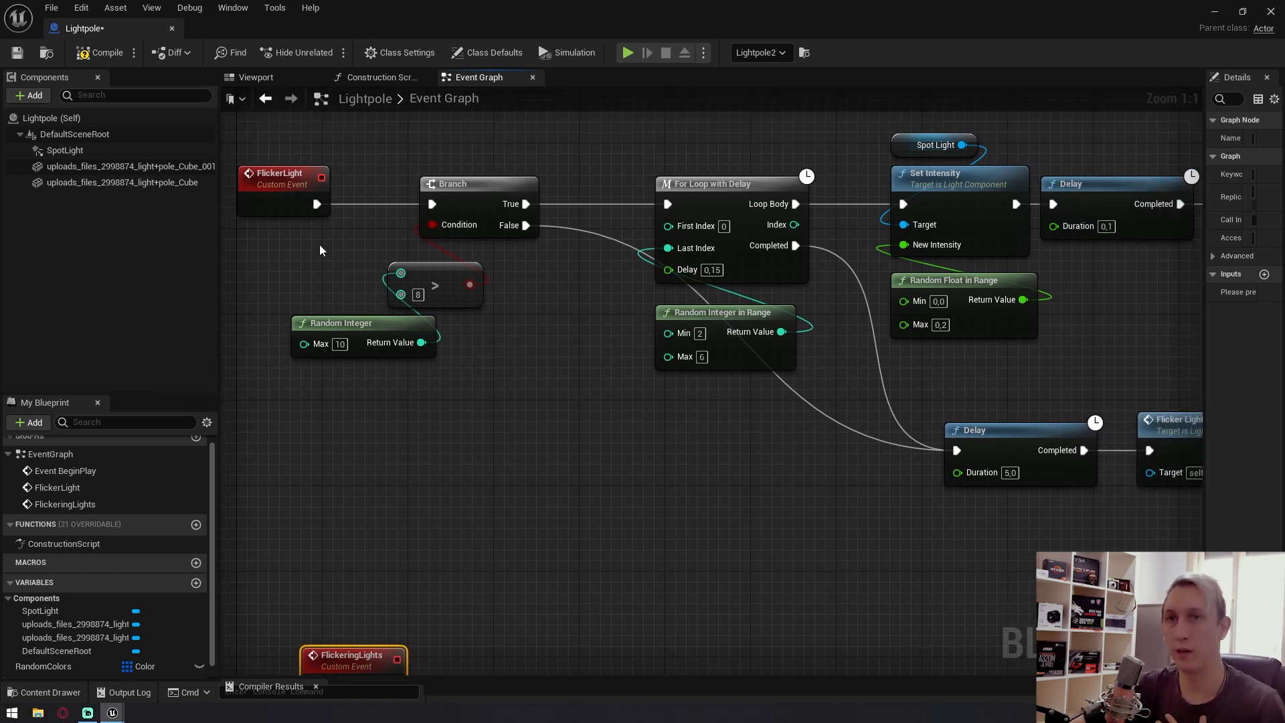
pyautogui.click(101, 53)
pyautogui.moveTo(364, 405); pyautogui.dragTo(648, 596, button='right')
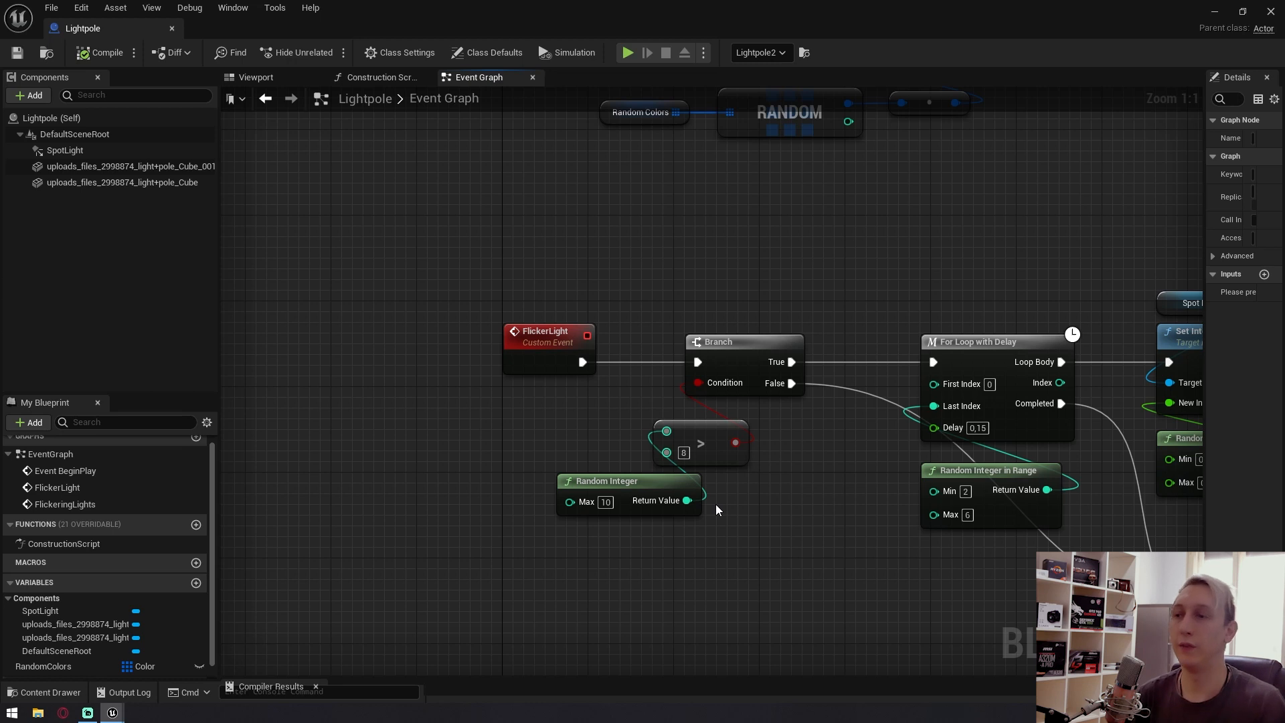
# Examine the FlickerLight chain from its Branch through the delayed loop and Set Intensity nodes to the repeating Delay and Flicker Light call.
pyautogui.moveTo(766, 522); pyautogui.dragTo(641, 568, button='right')
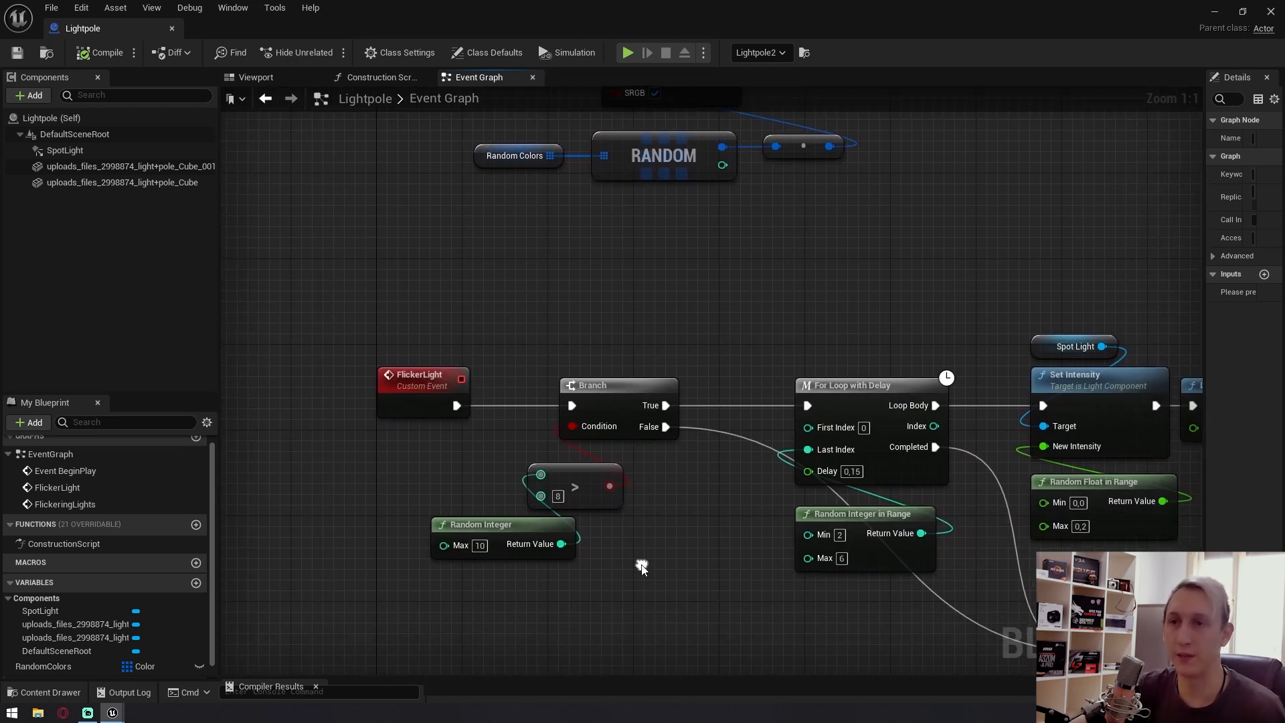
pyautogui.moveTo(370, 309); pyautogui.dragTo(408, 358)
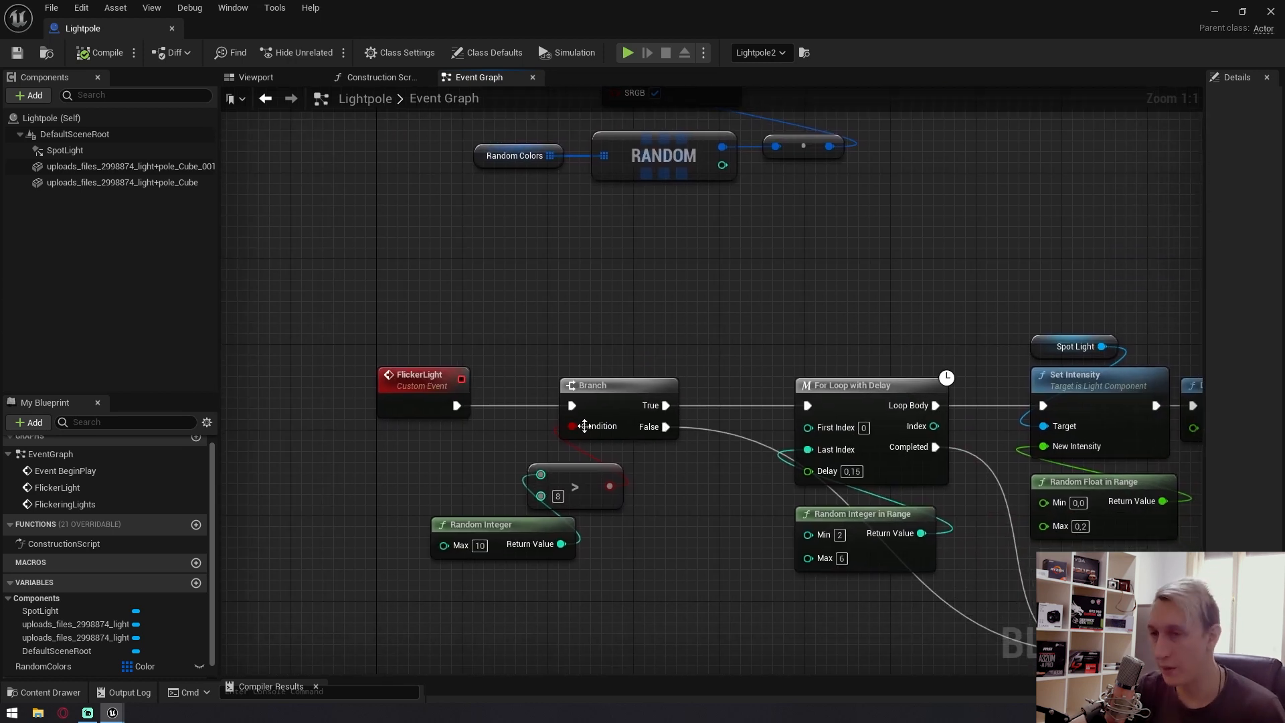
pyautogui.moveTo(678, 503); pyautogui.dragTo(702, 443, button='right')
pyautogui.moveTo(683, 519); pyautogui.dragTo(510, 428)
pyautogui.moveTo(702, 554); pyautogui.dragTo(267, 407, button='right')
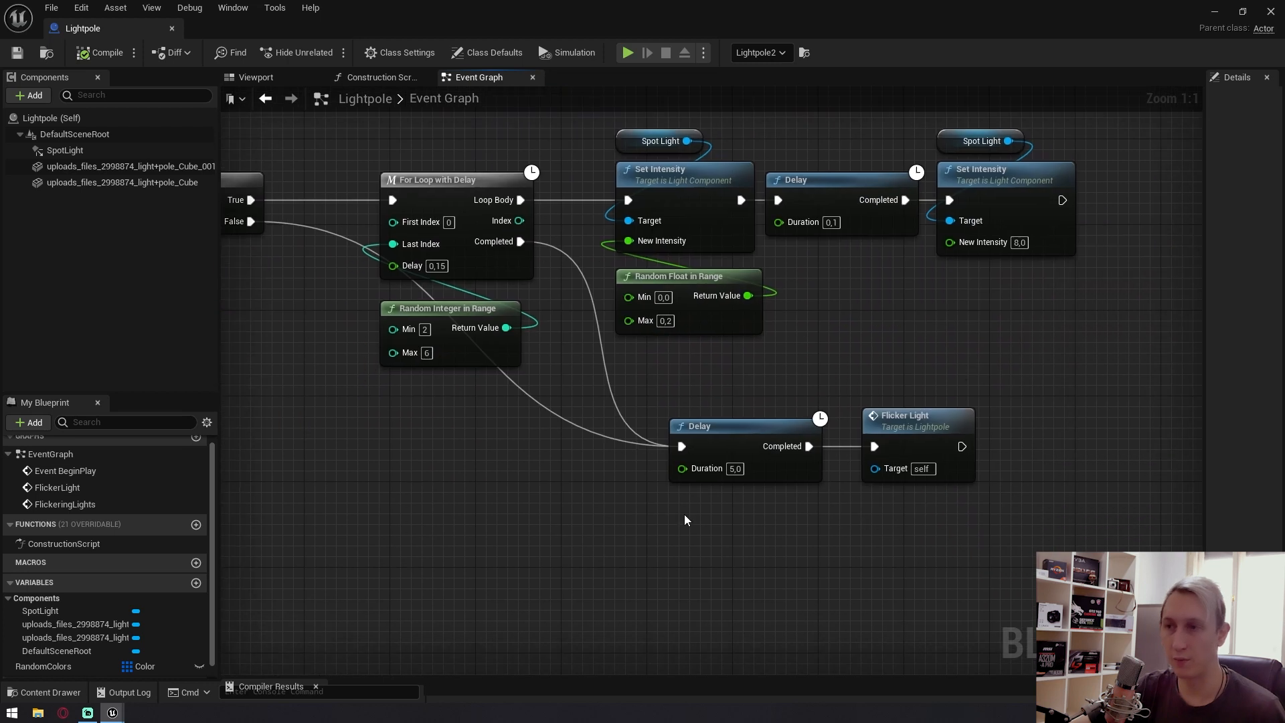
pyautogui.moveTo(635, 528); pyautogui.dragTo(686, 482, button='right')
pyautogui.moveTo(246, 297); pyautogui.dragTo(591, 384, button='right')
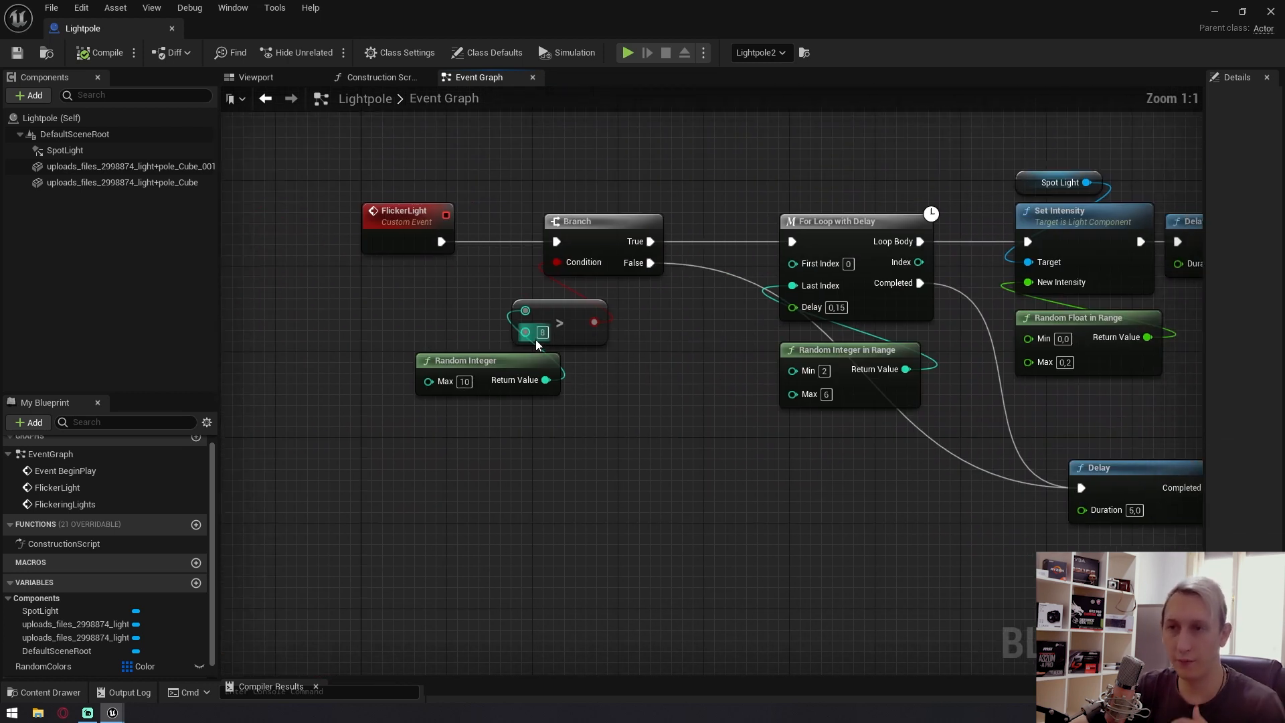
# Set the comparison value of the greater-than node feeding the Branch to 1 and review the nodes on the True path.
pyautogui.click(613, 416)
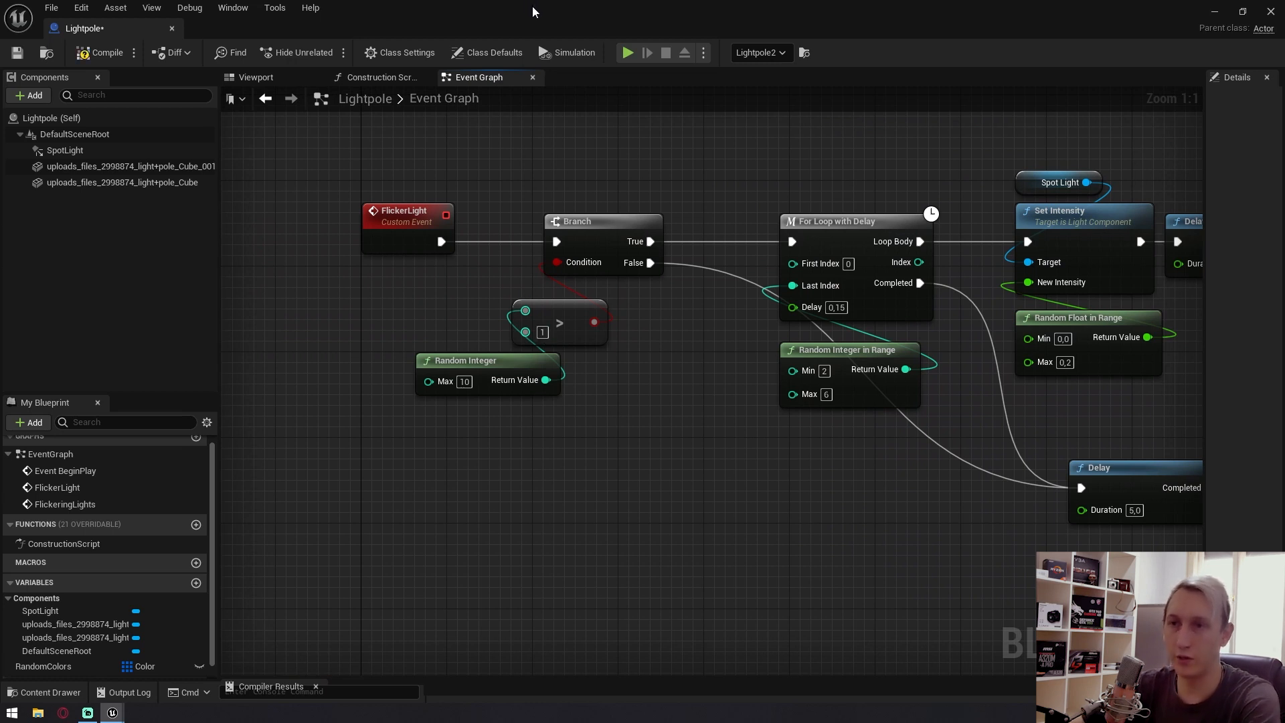
pyautogui.click(455, 393)
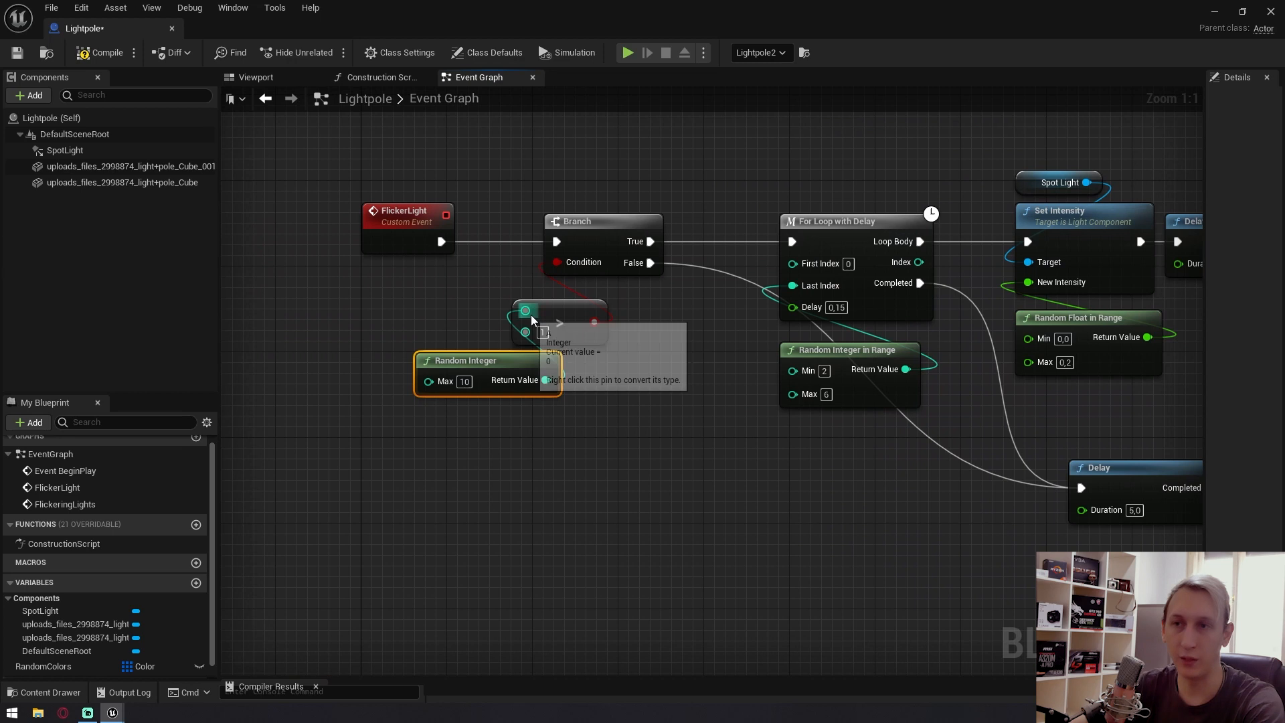
pyautogui.click(571, 310)
pyautogui.click(602, 231)
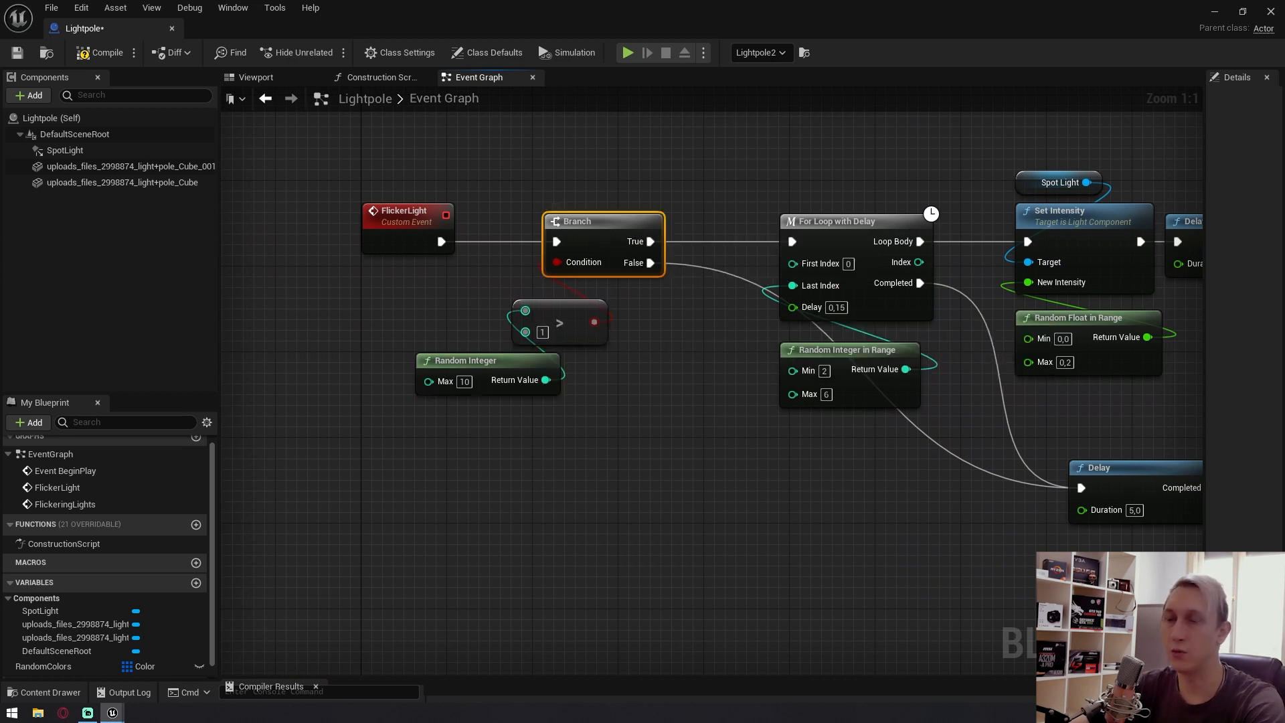
pyautogui.moveTo(650, 264); pyautogui.dragTo(499, 286, button='right')
pyautogui.moveTo(498, 263); pyautogui.dragTo(643, 265)
pyautogui.moveTo(768, 196); pyautogui.dragTo(524, 194, button='right')
pyautogui.moveTo(490, 184); pyautogui.dragTo(1071, 284)
pyautogui.moveTo(444, 224); pyautogui.dragTo(727, 240, button='right')
# Compile and save the Lightpole blueprint, and play the level briefly to check whether the street lights flicker.
pyautogui.click(98, 55)
pyautogui.click(14, 53)
pyautogui.click(1221, 11)
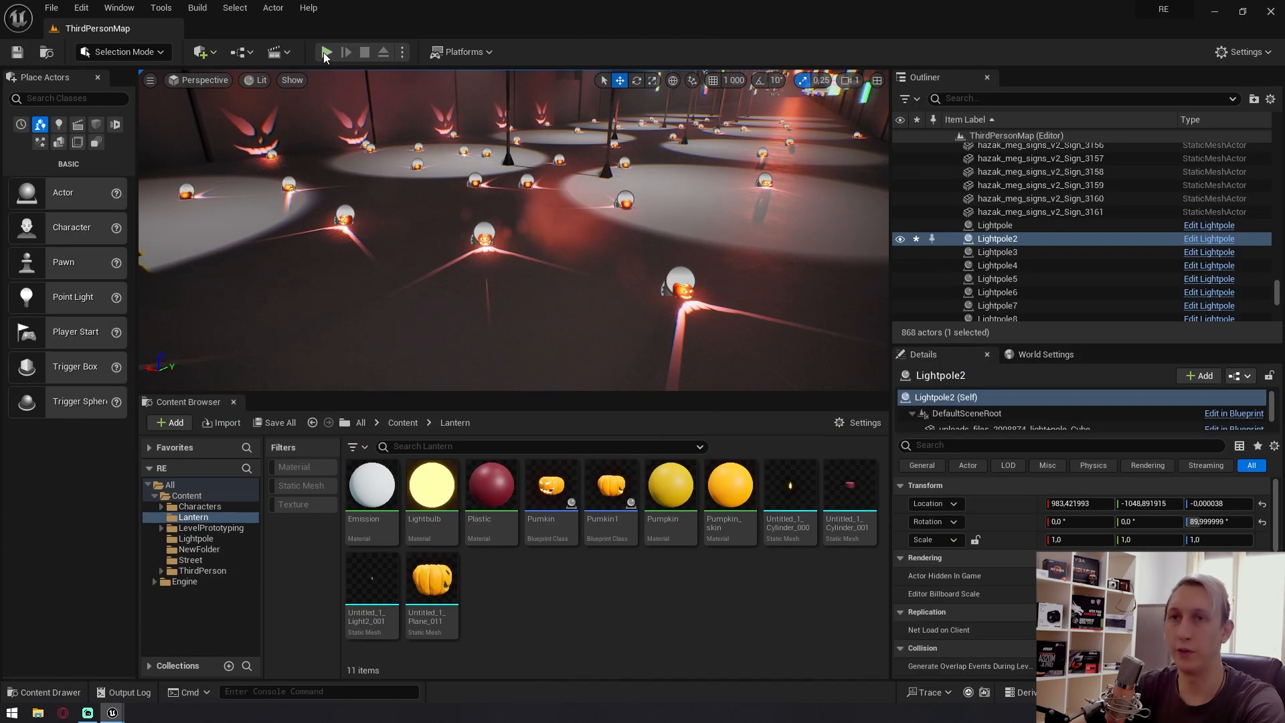
pyautogui.hotkey('alt', 'p')
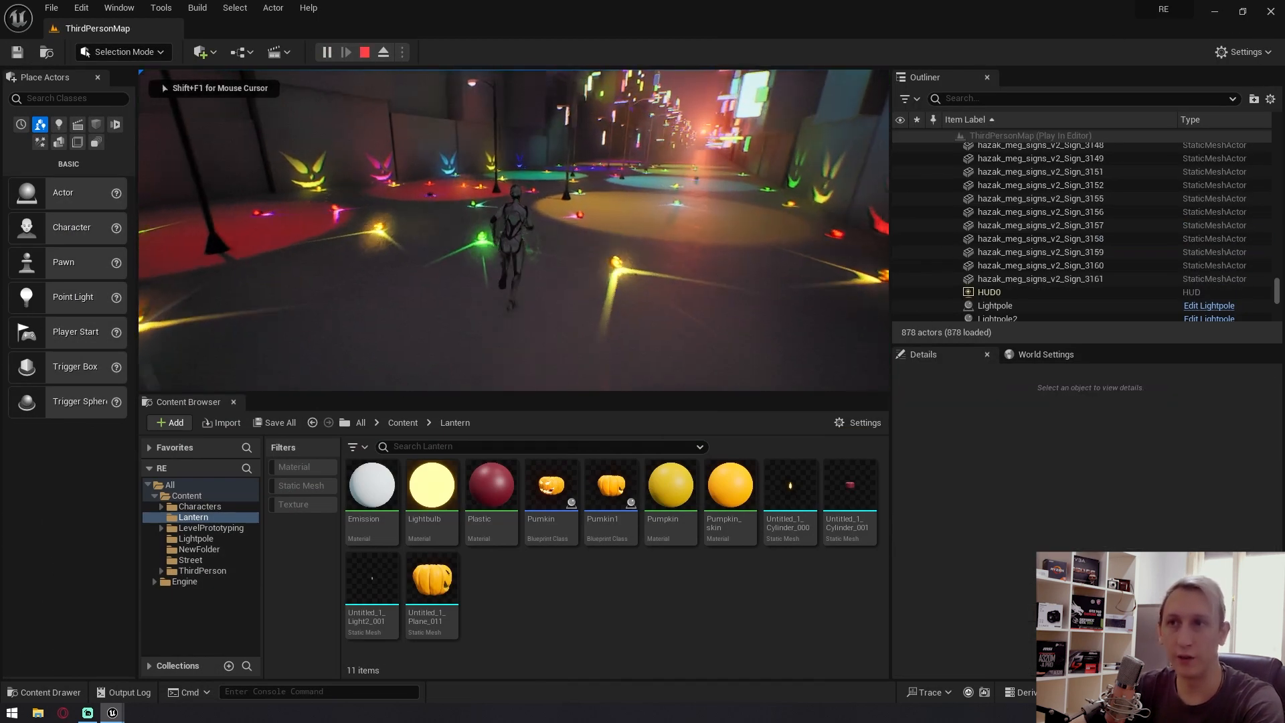
pyautogui.press('w')
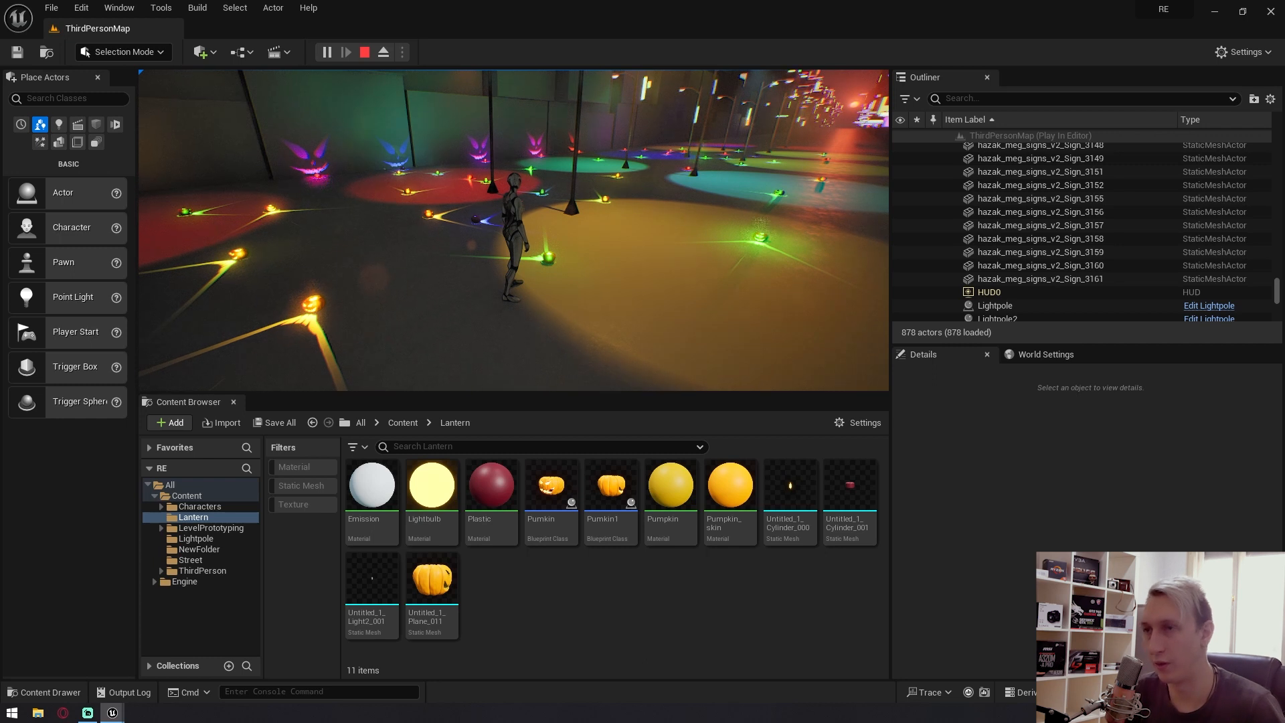
pyautogui.press('Escape')
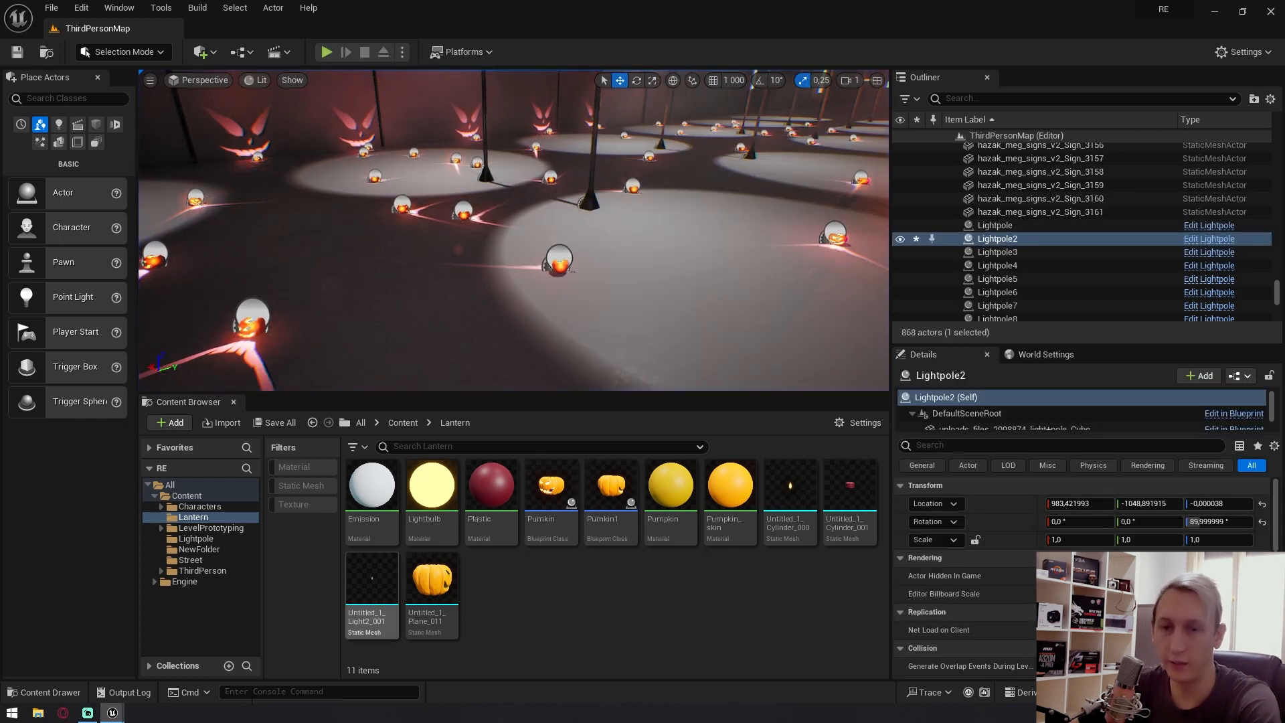
# Return to the Lightpole blueprint and call Flicker Light after the Set Light Color node in the BeginPlay chain.
pyautogui.moveTo(112, 712)
pyautogui.click(214, 659)
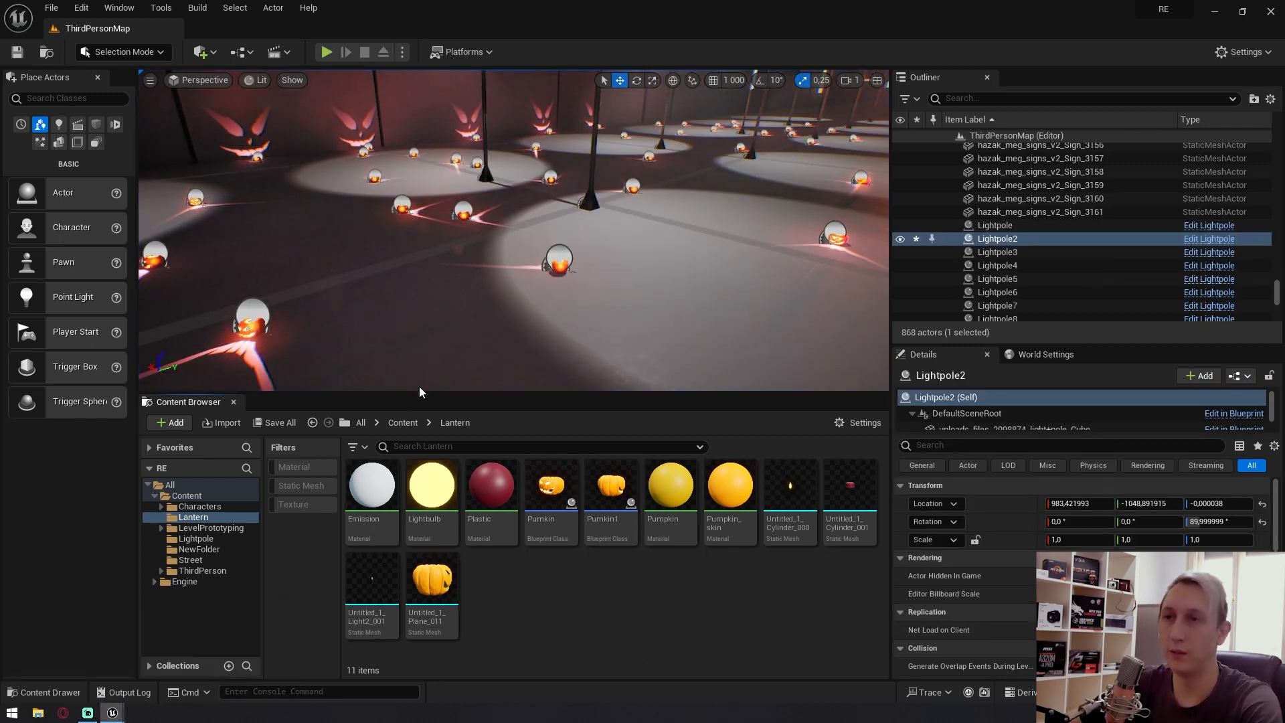
pyautogui.moveTo(666, 175); pyautogui.dragTo(718, 506, button='right')
pyautogui.moveTo(651, 231); pyautogui.dragTo(826, 229)
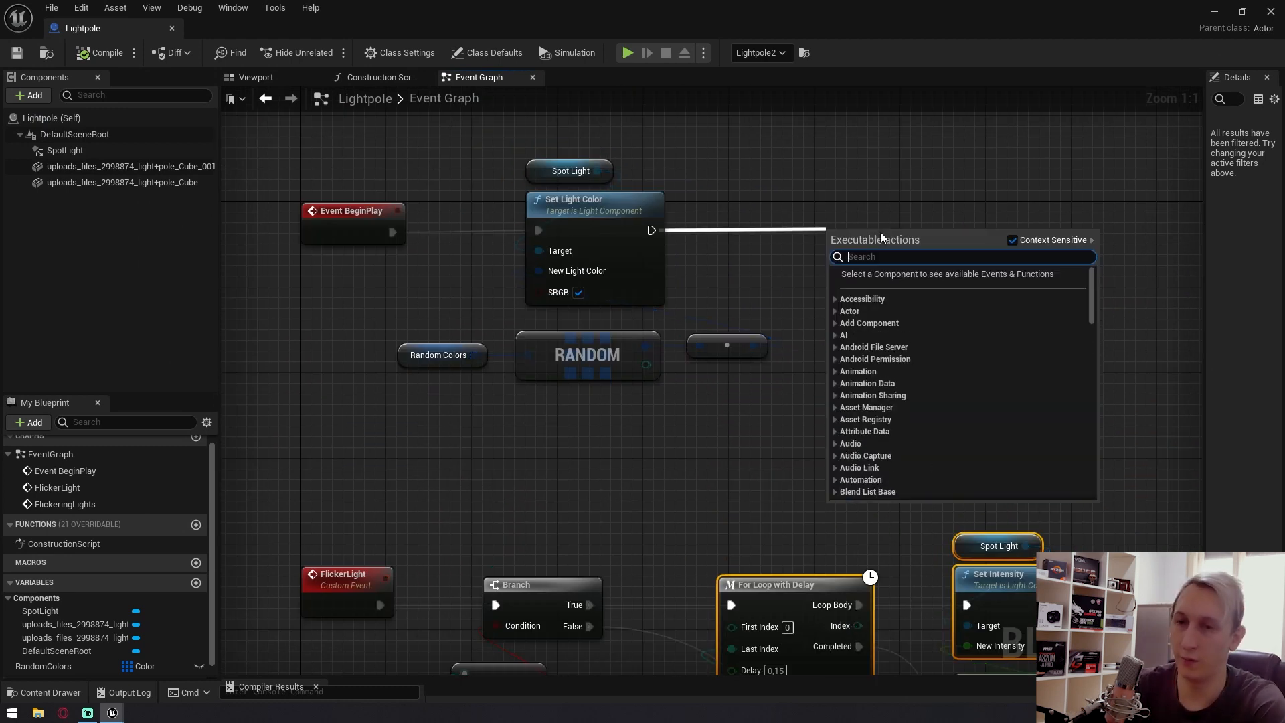
pyautogui.write('fli')
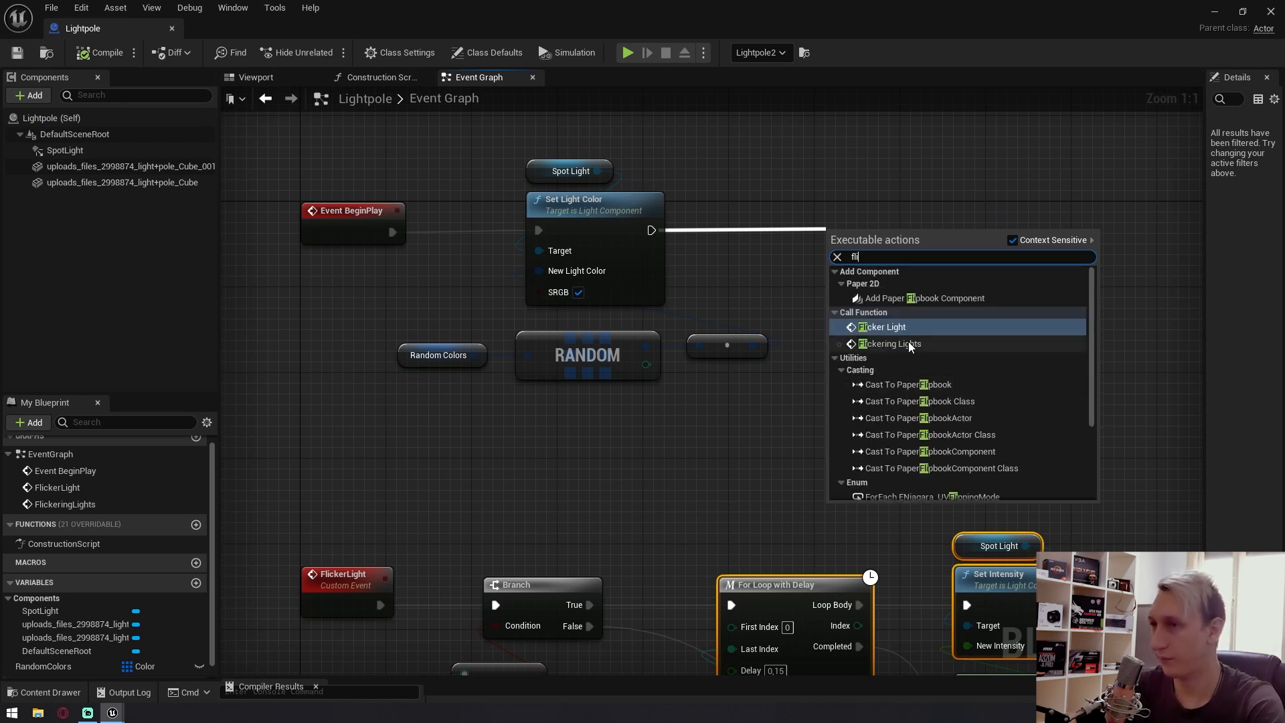
pyautogui.click(887, 327)
pyautogui.moveTo(856, 239); pyautogui.dragTo(857, 208)
# Compile and save the blueprint with the Flicker Light call, and play the level to watch the street lights.
pyautogui.click(102, 61)
pyautogui.click(16, 54)
pyautogui.click(1213, 14)
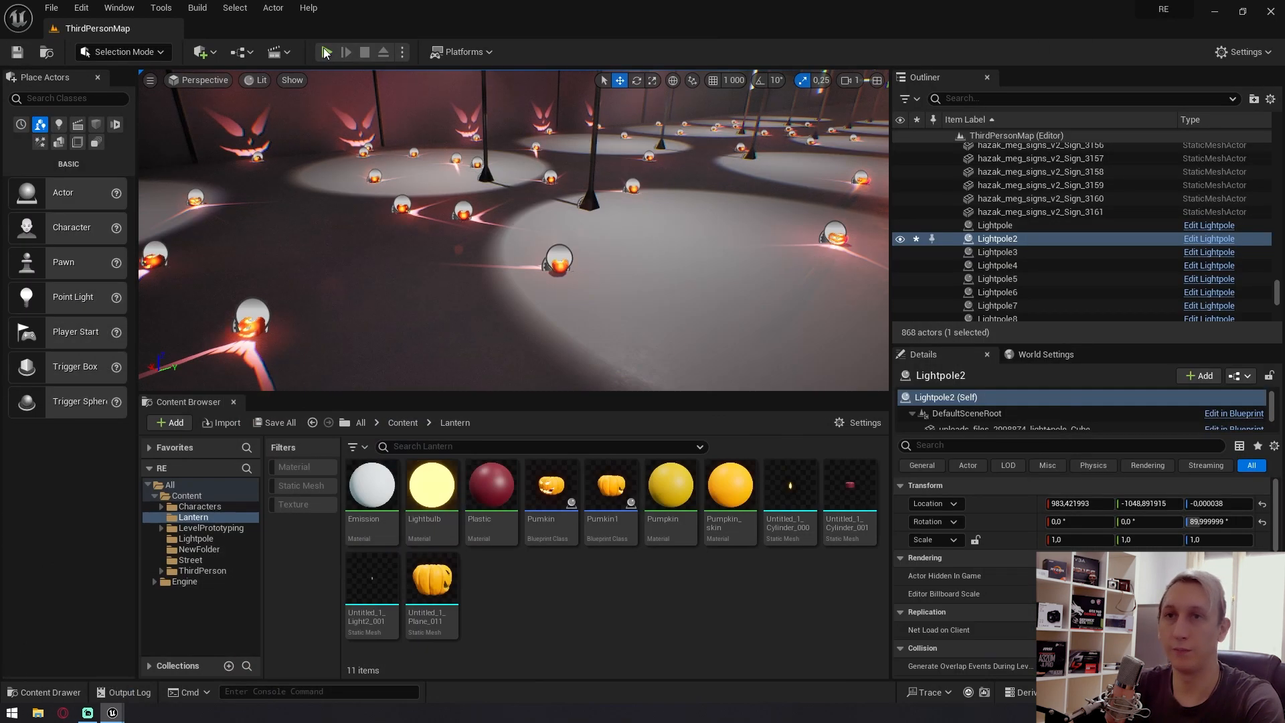
pyautogui.hotkey('alt', 'p')
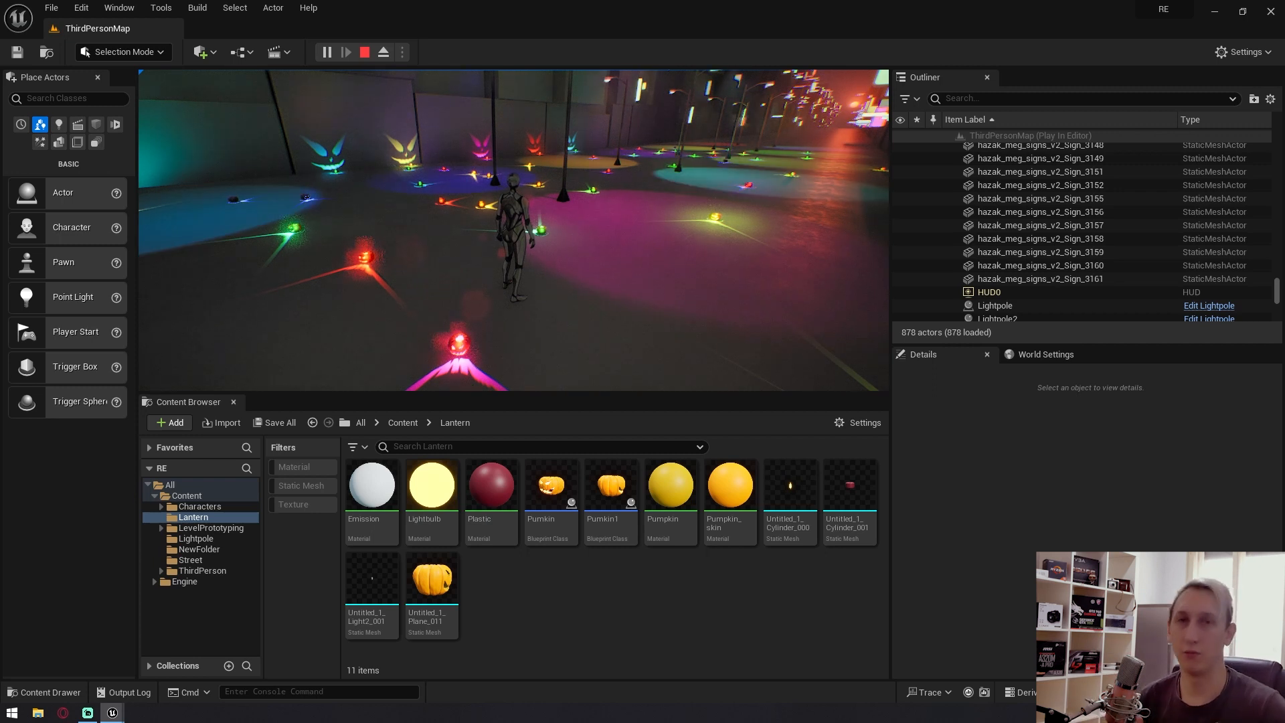
pyautogui.press('Escape')
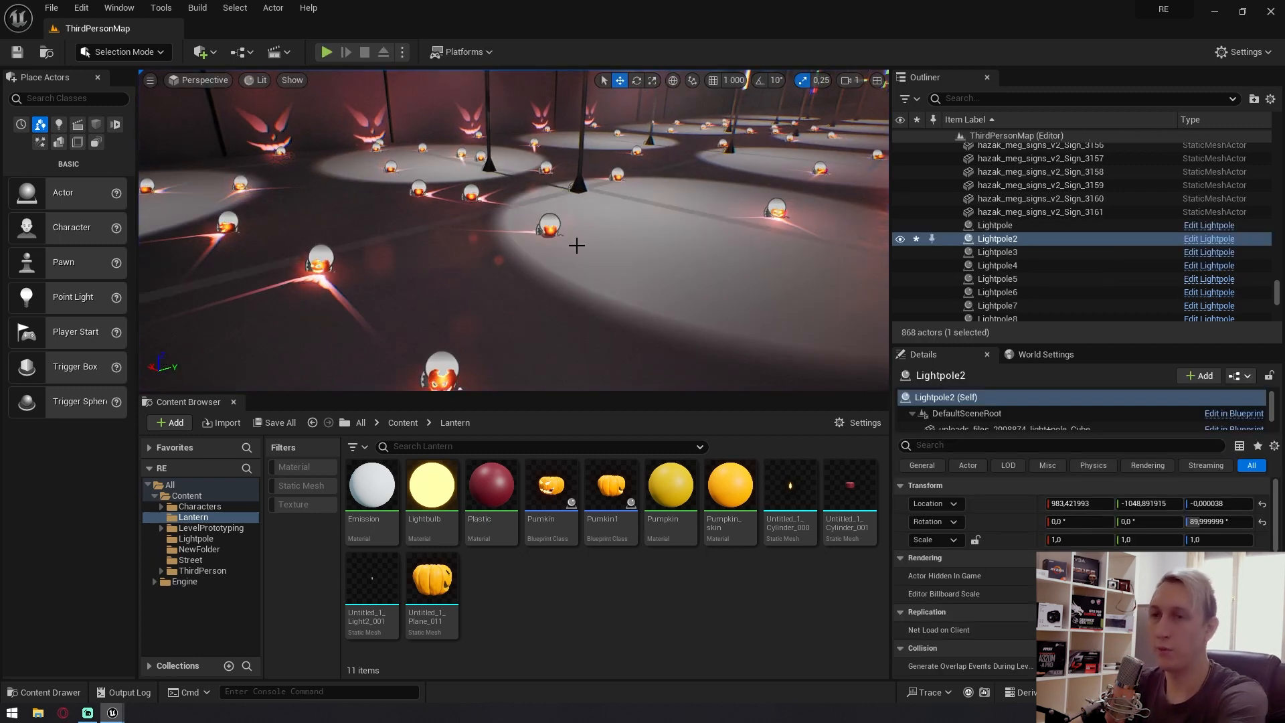
pyautogui.press('F11')
pyautogui.moveTo(442, 596); pyautogui.dragTo(461, 597, button='right')
pyautogui.press('F11')
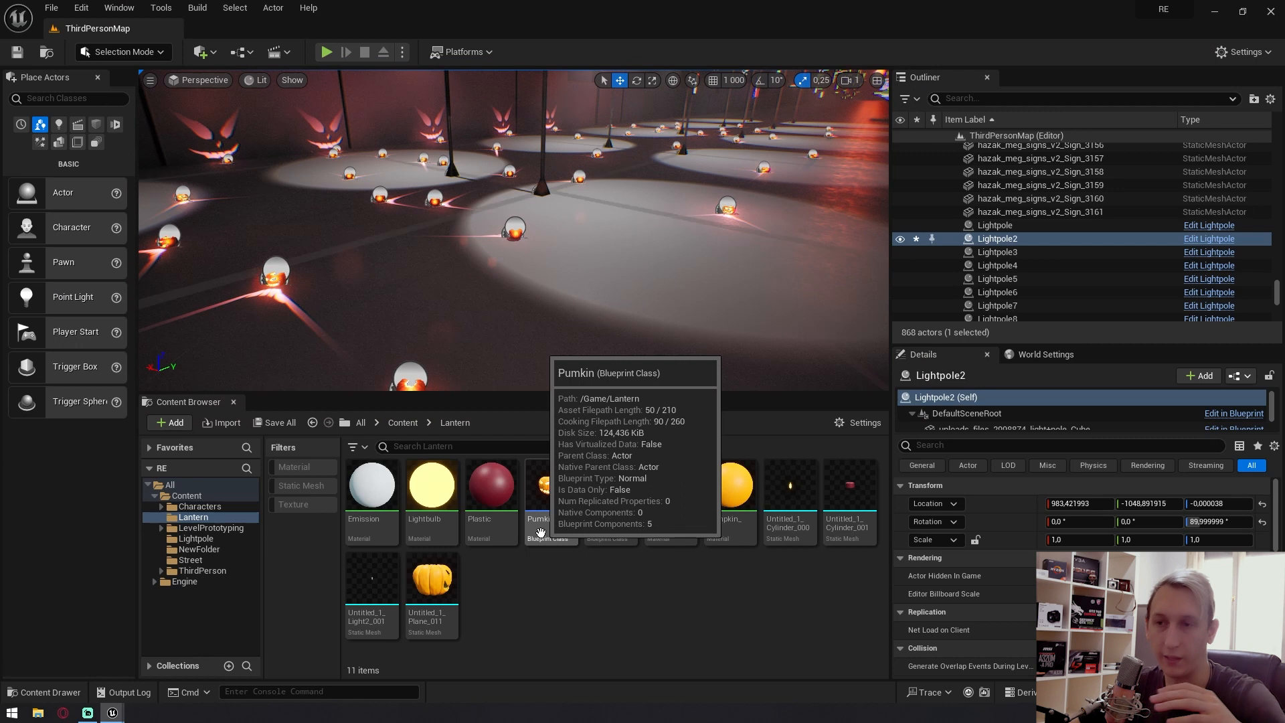
# Return to the Lightpole blueprint, set the FlickerLight condition's greater-than comparison value to 8, and save.
pyautogui.moveTo(113, 713)
pyautogui.click(241, 678)
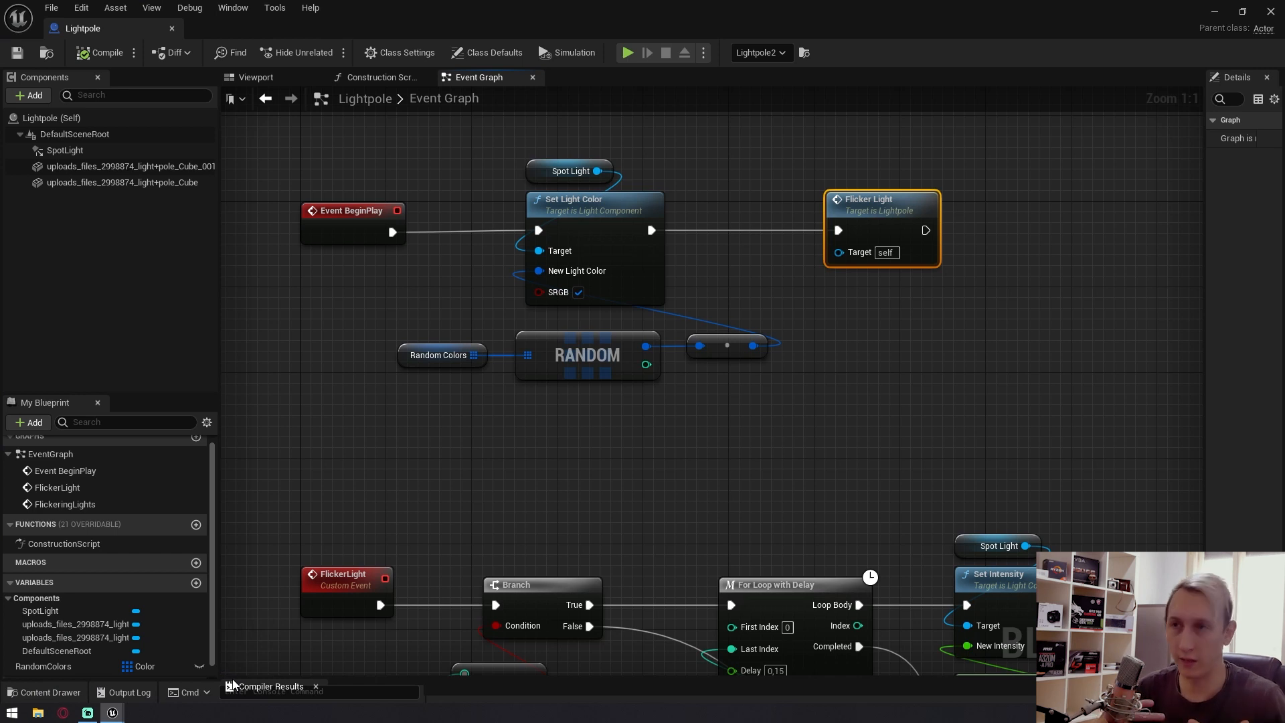
pyautogui.moveTo(299, 495); pyautogui.dragTo(241, 365, button='right')
pyautogui.moveTo(599, 386); pyautogui.dragTo(646, 221, button='right')
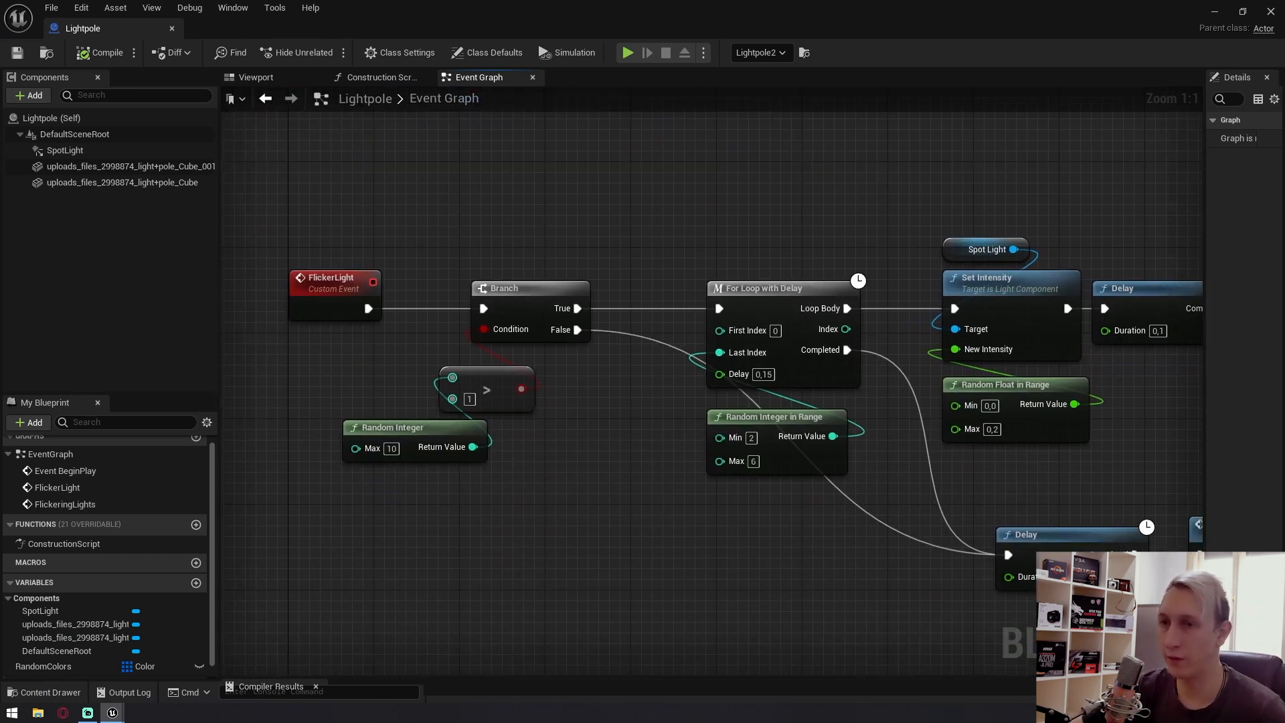
pyautogui.moveTo(606, 390); pyautogui.dragTo(631, 465, button='right')
pyautogui.click(496, 472)
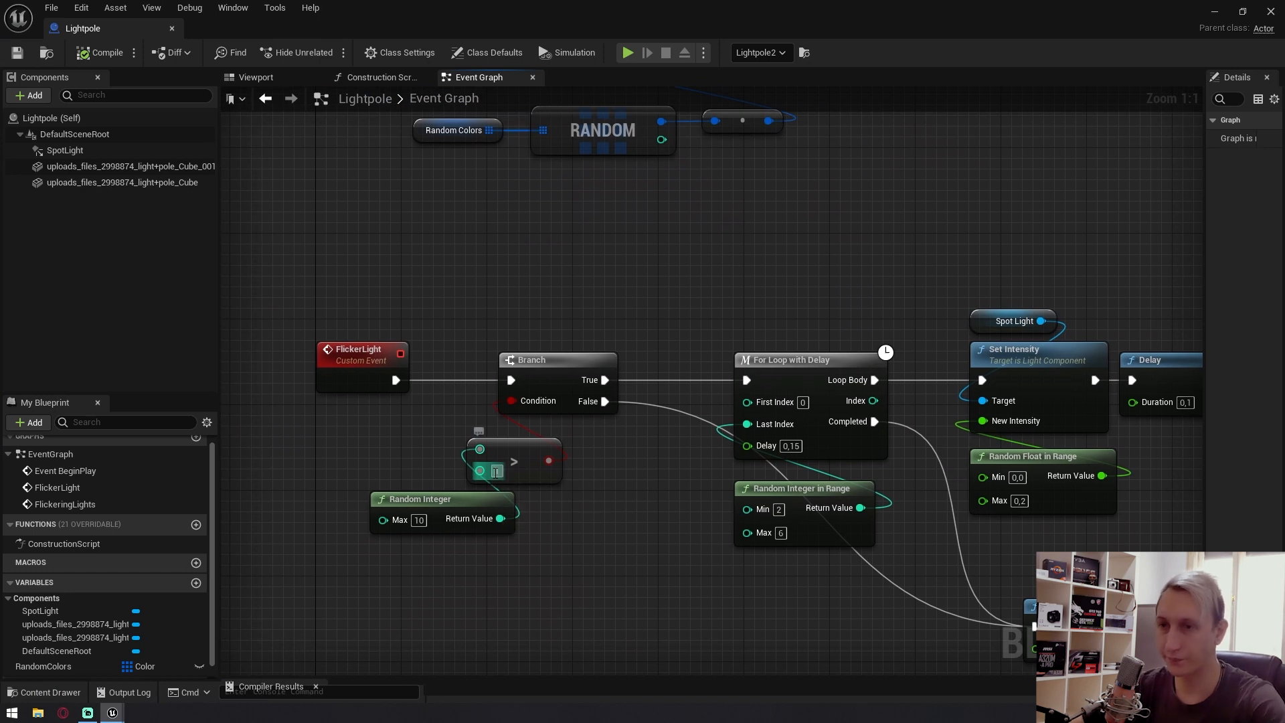
pyautogui.click(657, 444)
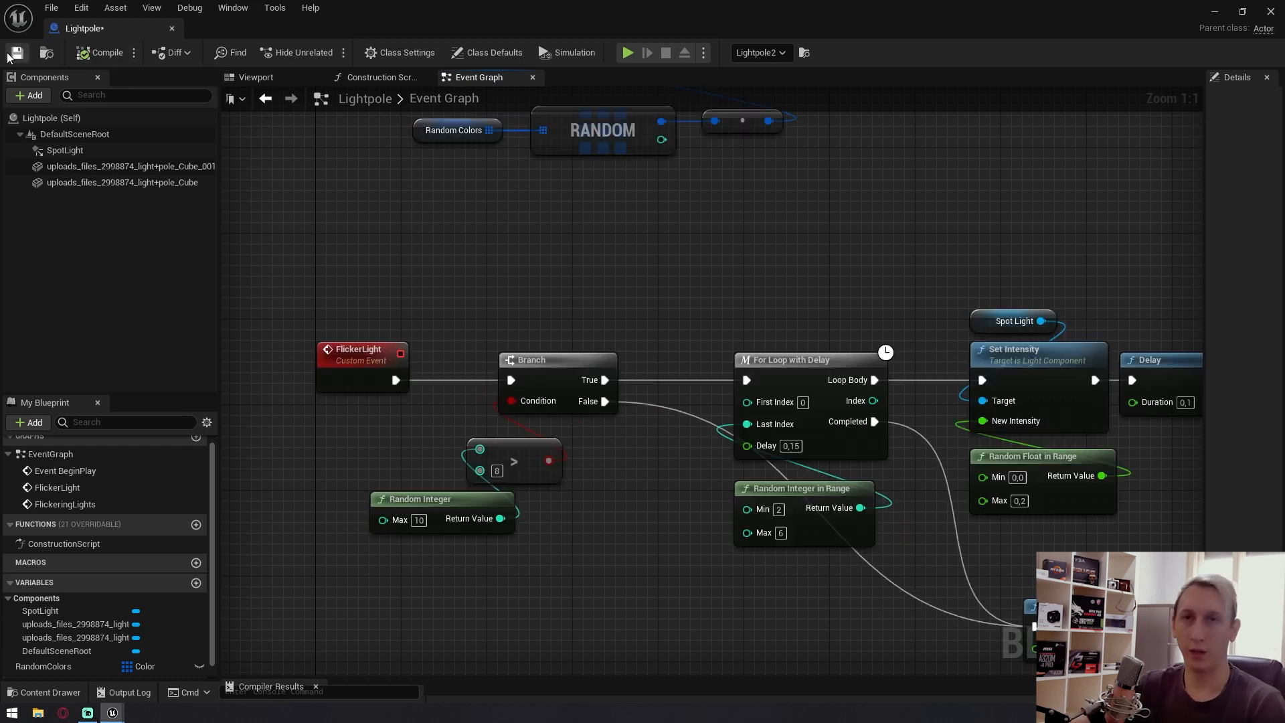
pyautogui.hotkey('ctrl', 's')
# Set the Max of the Random Integer node in the FlickerLight condition to 4.
pyautogui.scroll(-3, 660, 273)
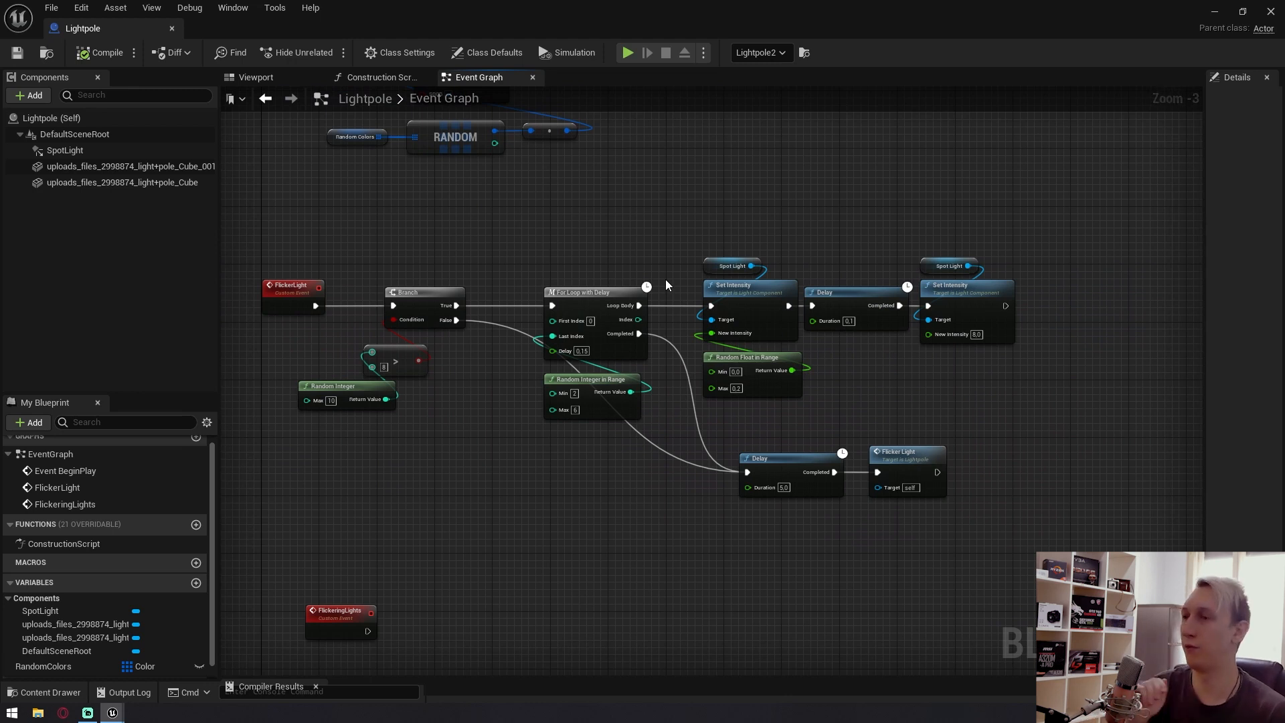
pyautogui.scroll(2, 665, 279)
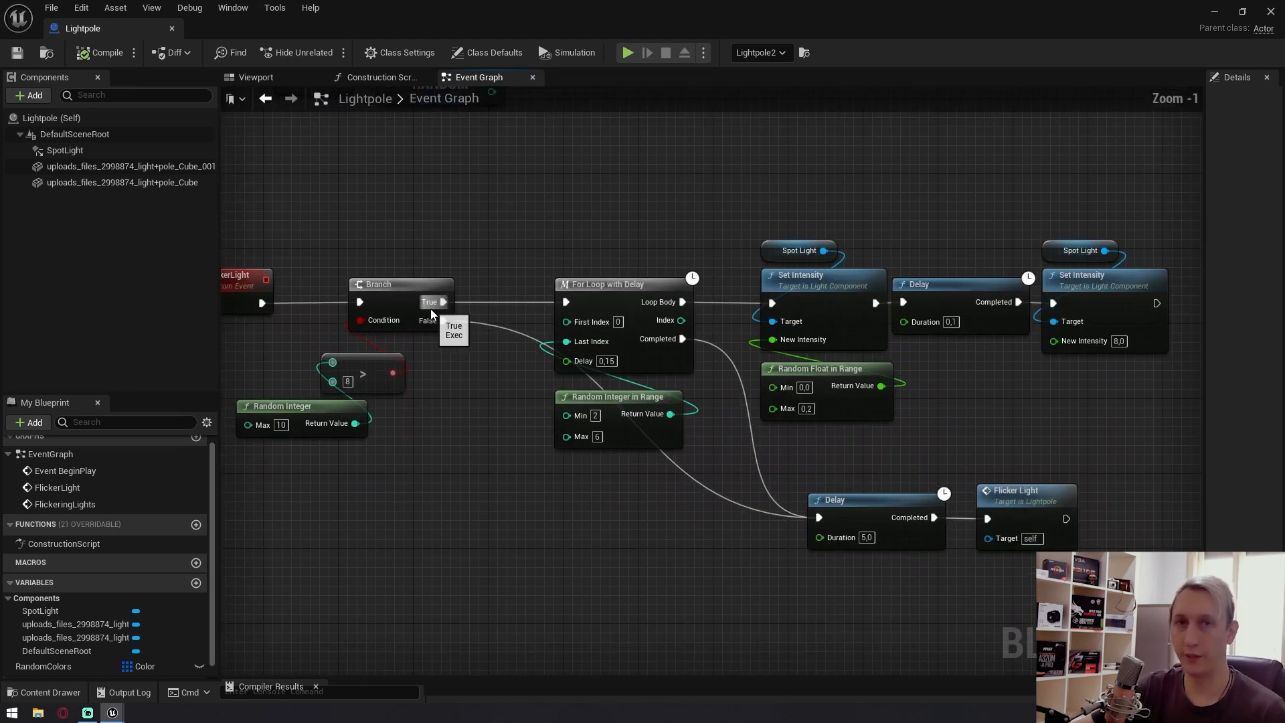
pyautogui.scroll(1, 551, 327)
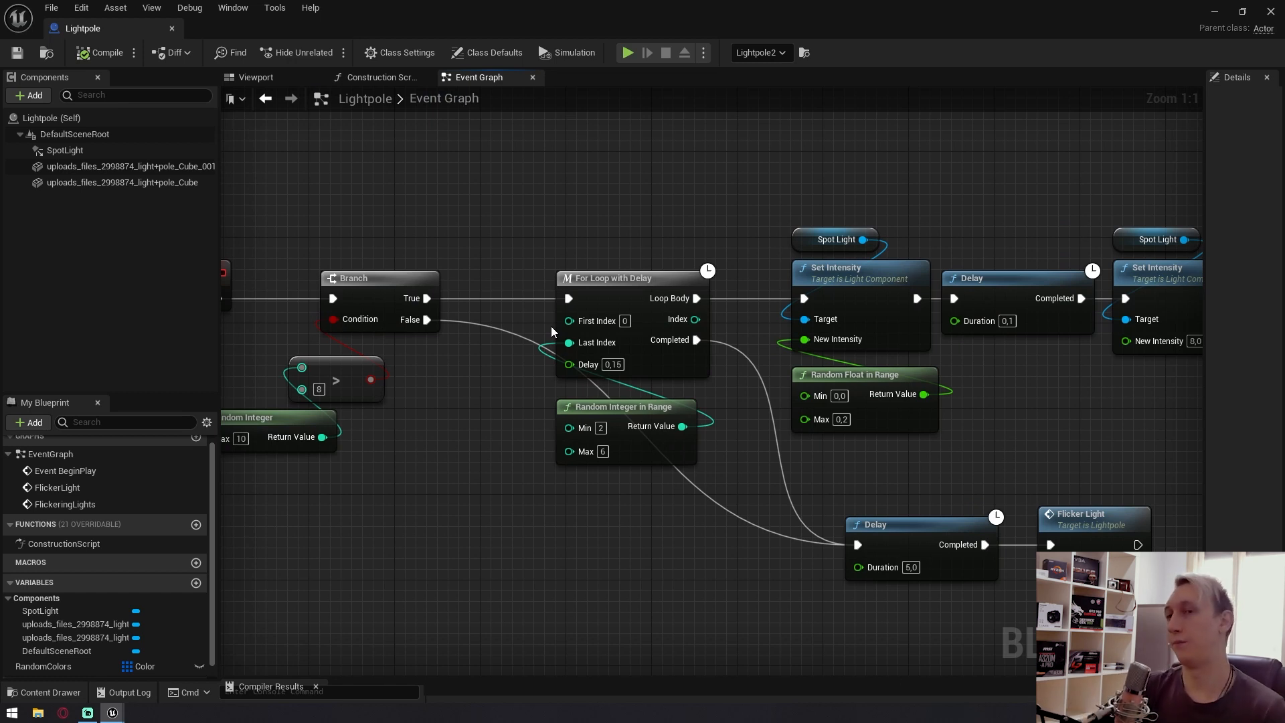
pyautogui.moveTo(455, 411); pyautogui.dragTo(636, 402, button='right')
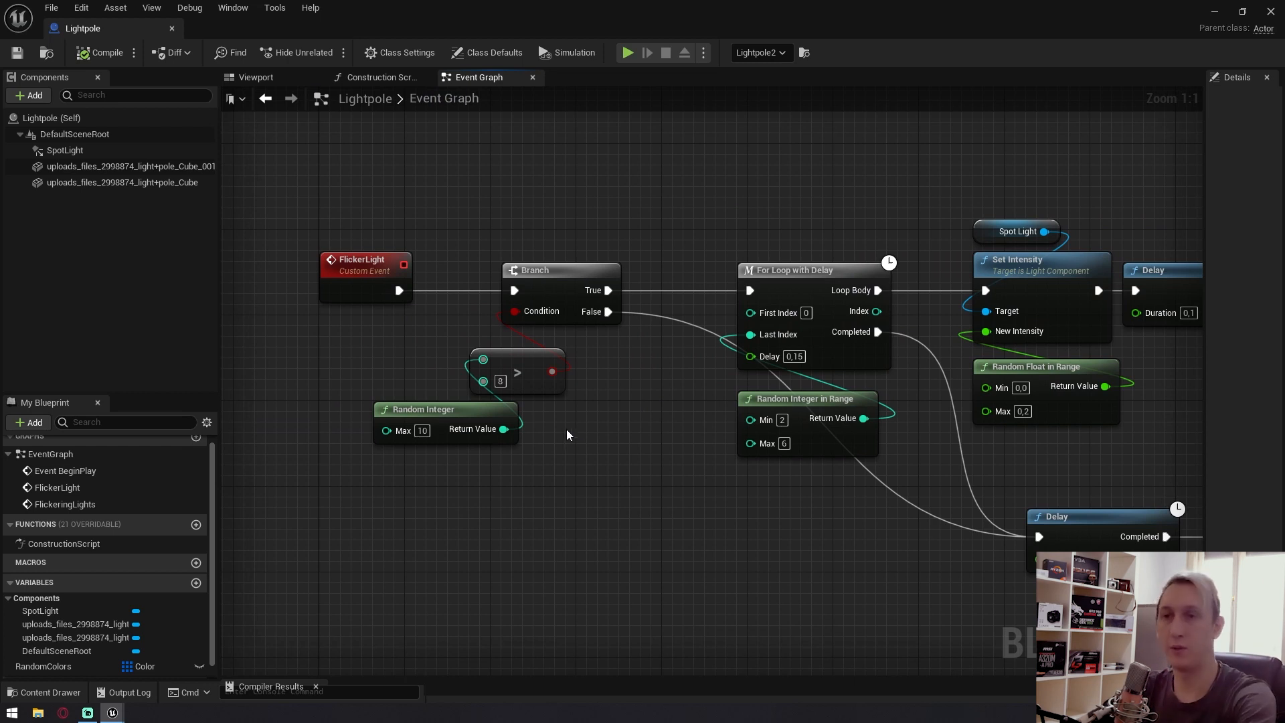
pyautogui.click(427, 430)
pyautogui.write('4')
pyautogui.press('Return')
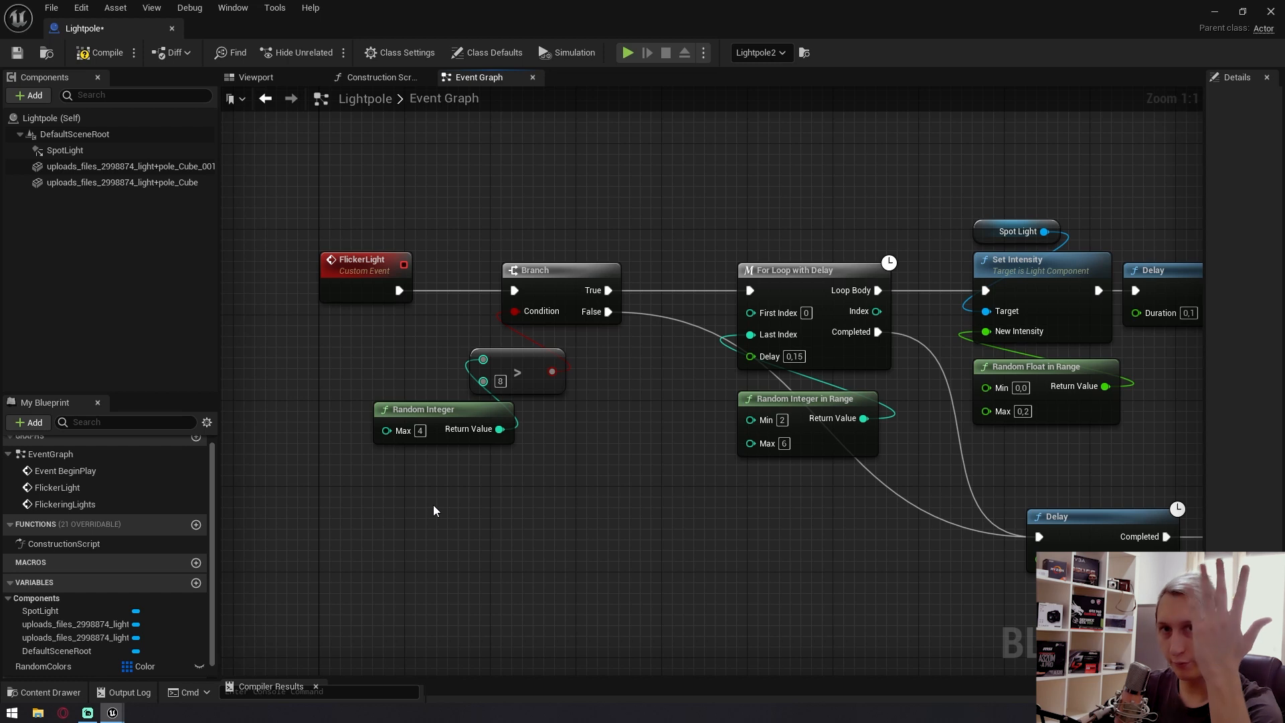
# Set the comparison value of the FlickerLight greater-than node to 3 and save the blueprint.
pyautogui.click(500, 383)
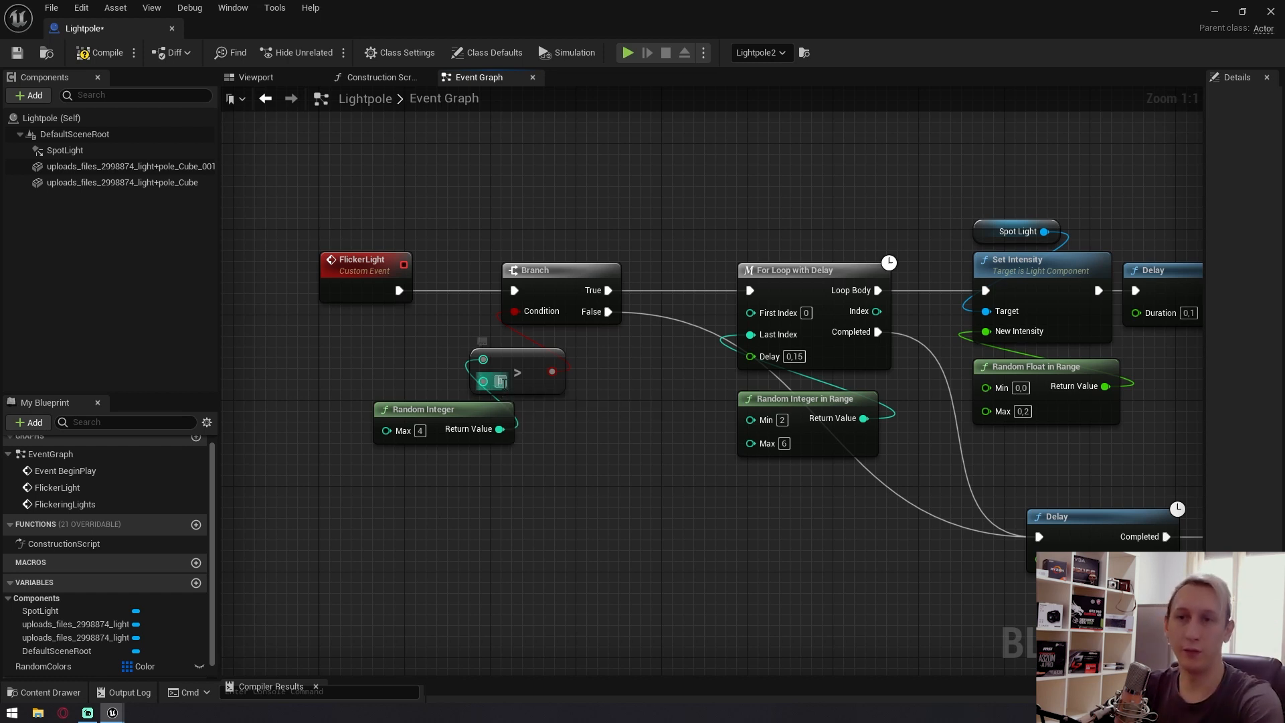
pyautogui.write('4')
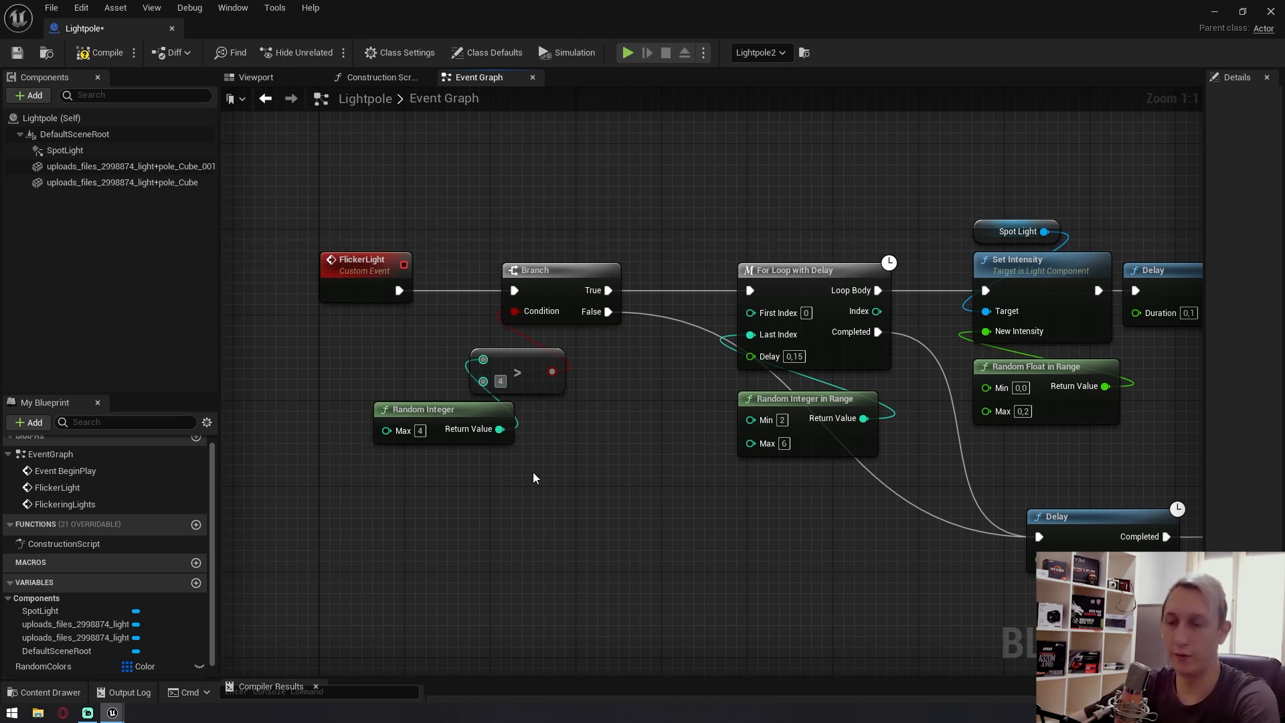
pyautogui.press('BackSpace')
pyautogui.write('3')
pyautogui.press('Return')
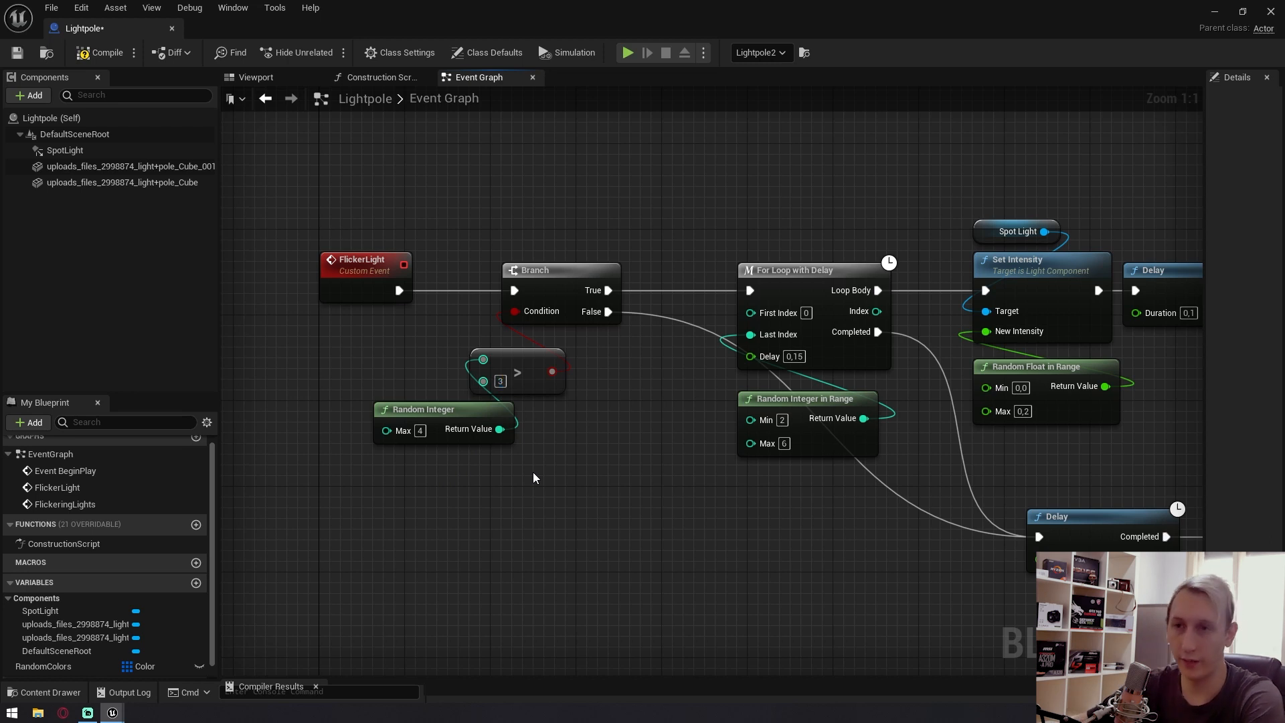
pyautogui.moveTo(533, 473); pyautogui.dragTo(570, 465, button='right')
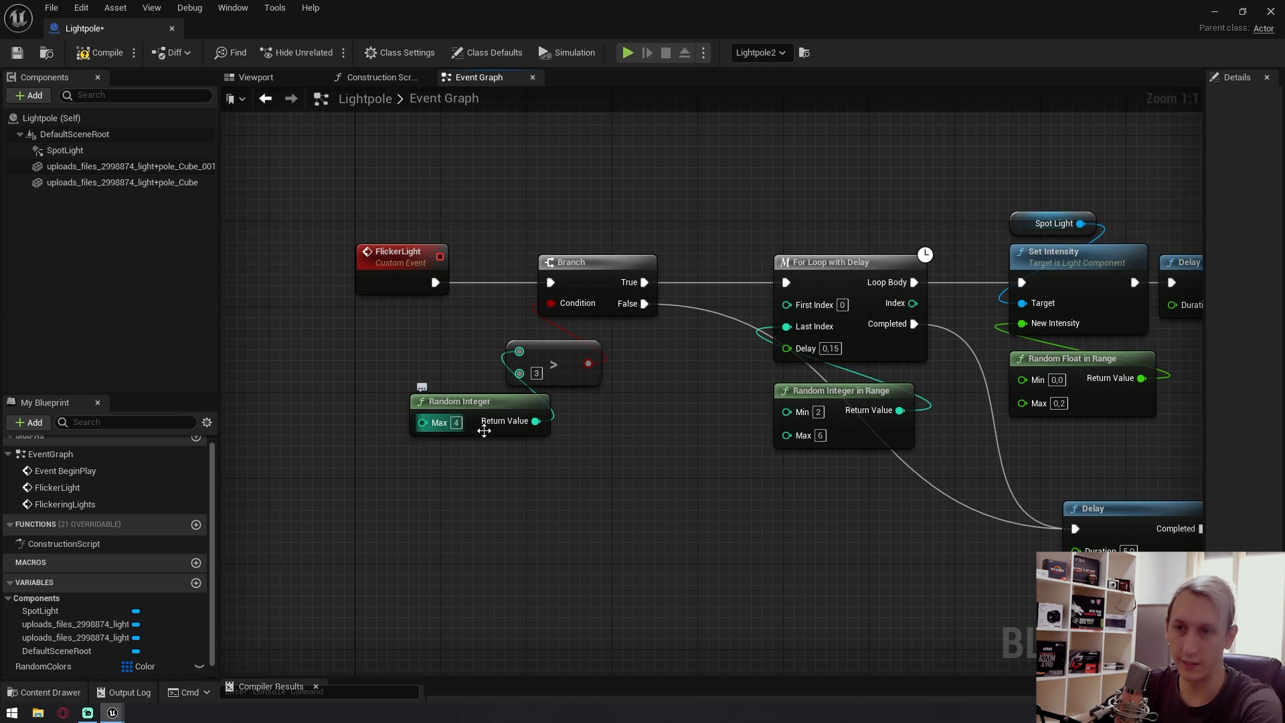
pyautogui.moveTo(422, 386); pyautogui.dragTo(366, 380, button='right')
pyautogui.click(17, 52)
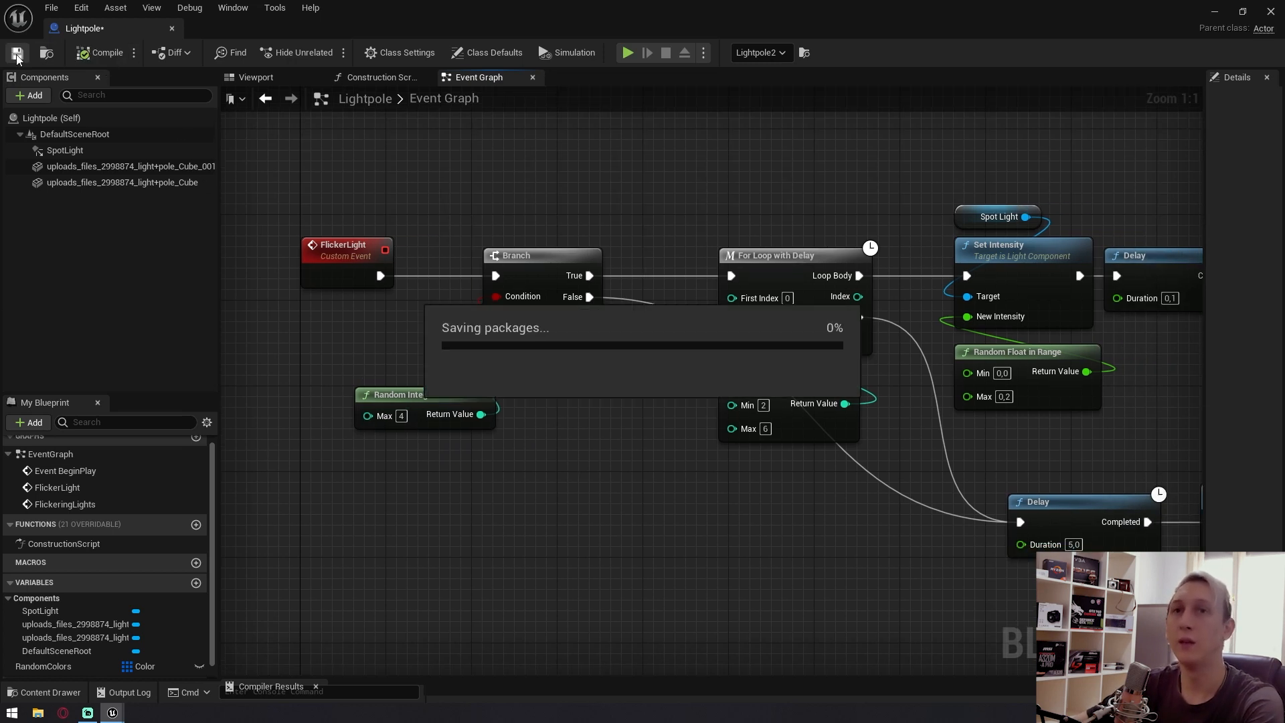
pyautogui.moveTo(579, 385); pyautogui.dragTo(552, 388, button='right')
pyautogui.moveTo(564, 439); pyautogui.dragTo(452, 261)
pyautogui.moveTo(612, 428); pyautogui.dragTo(496, 430, button='right')
pyautogui.click(566, 428)
pyautogui.rightClick(589, 423)
pyautogui.click(562, 421)
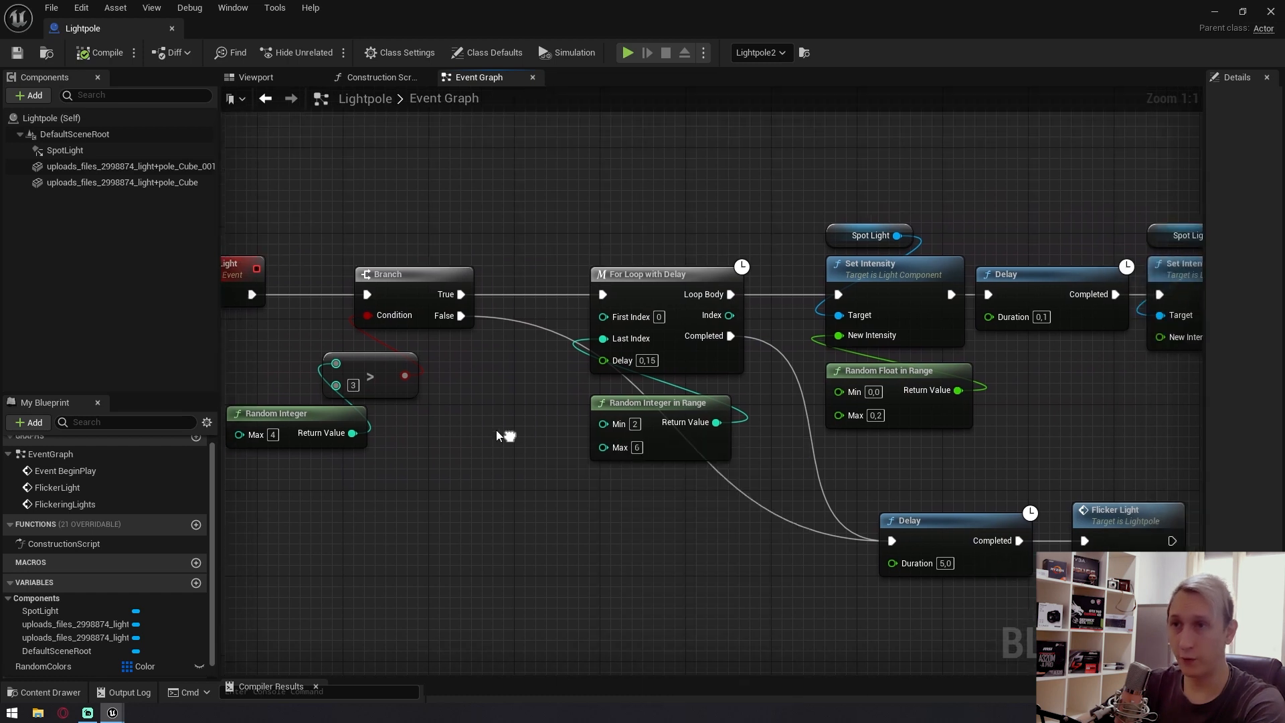
# Move the 5-second Delay and its Flicker Light call further down, away from the rest of the FlickerLight logic.
pyautogui.moveTo(446, 298); pyautogui.dragTo(474, 436)
pyautogui.moveTo(563, 576); pyautogui.dragTo(454, 420, button='right')
pyautogui.scroll(-1, 478, 524)
pyautogui.moveTo(961, 439); pyautogui.dragTo(723, 622)
pyautogui.moveTo(493, 399); pyautogui.dragTo(680, 435, button='right')
pyautogui.moveTo(850, 460); pyautogui.dragTo(564, 591, button='right')
# Move the For Loop with Delay and its connected intensity nodes up and farther from the Branch to separate the True and False paths.
pyautogui.moveTo(890, 292); pyautogui.dragTo(375, 478)
pyautogui.moveTo(423, 316); pyautogui.dragTo(684, 186)
pyautogui.click(657, 385)
pyautogui.moveTo(312, 356); pyautogui.dragTo(556, 335, button='right')
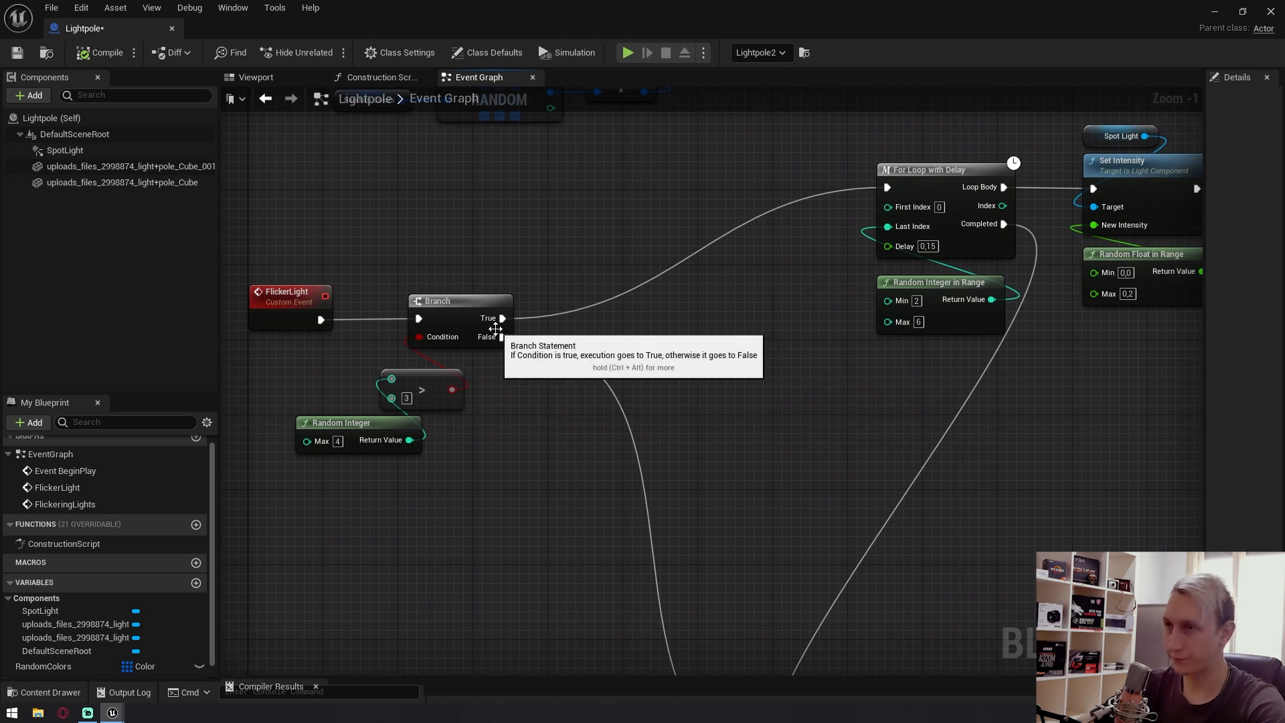
pyautogui.moveTo(457, 497); pyautogui.dragTo(309, 395)
pyautogui.click(361, 455)
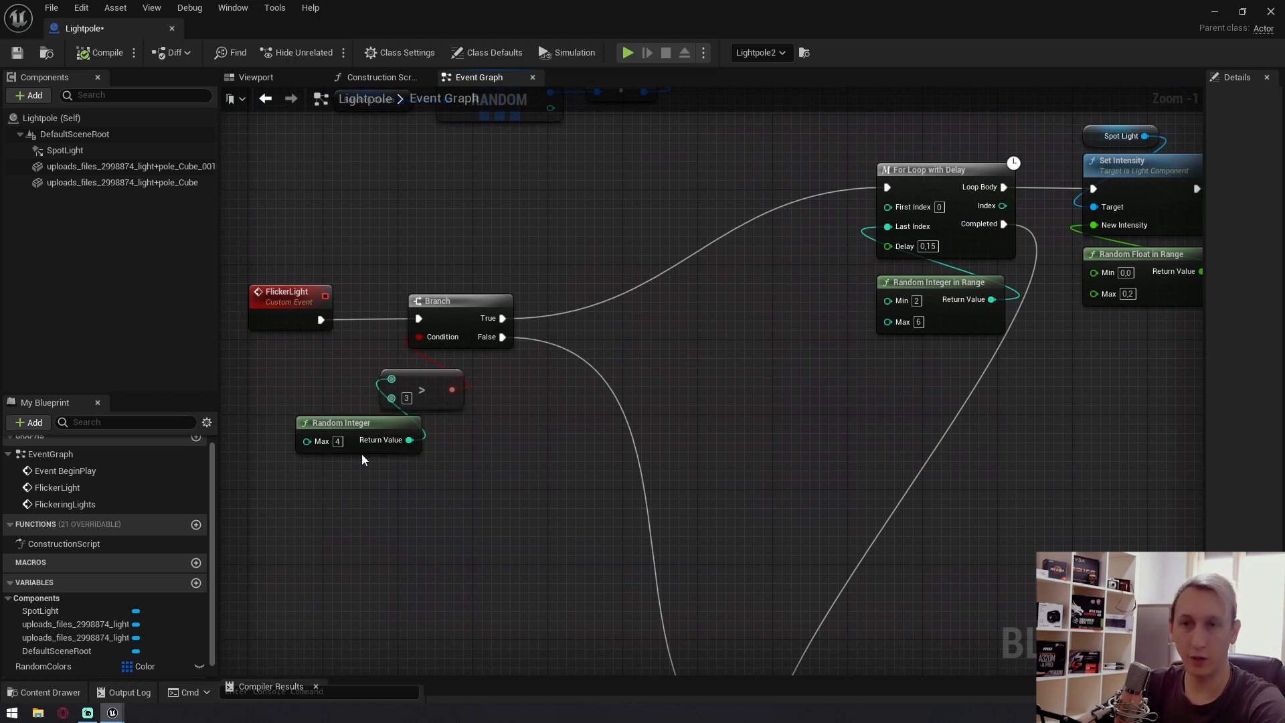
# Add a trial For Loop node between the Branch and the For Loop with Delay, set its Last Index to 5, and delete it.
pyautogui.click(431, 387)
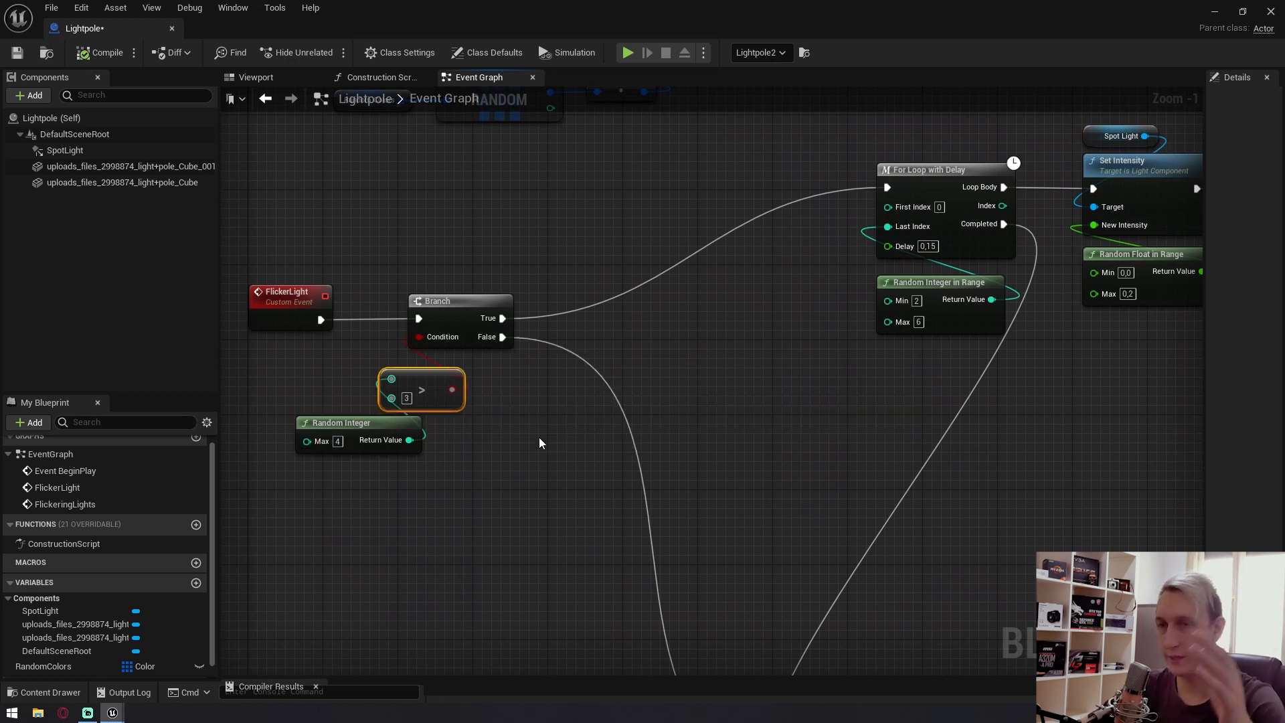
pyautogui.moveTo(539, 437); pyautogui.dragTo(453, 482, button='right')
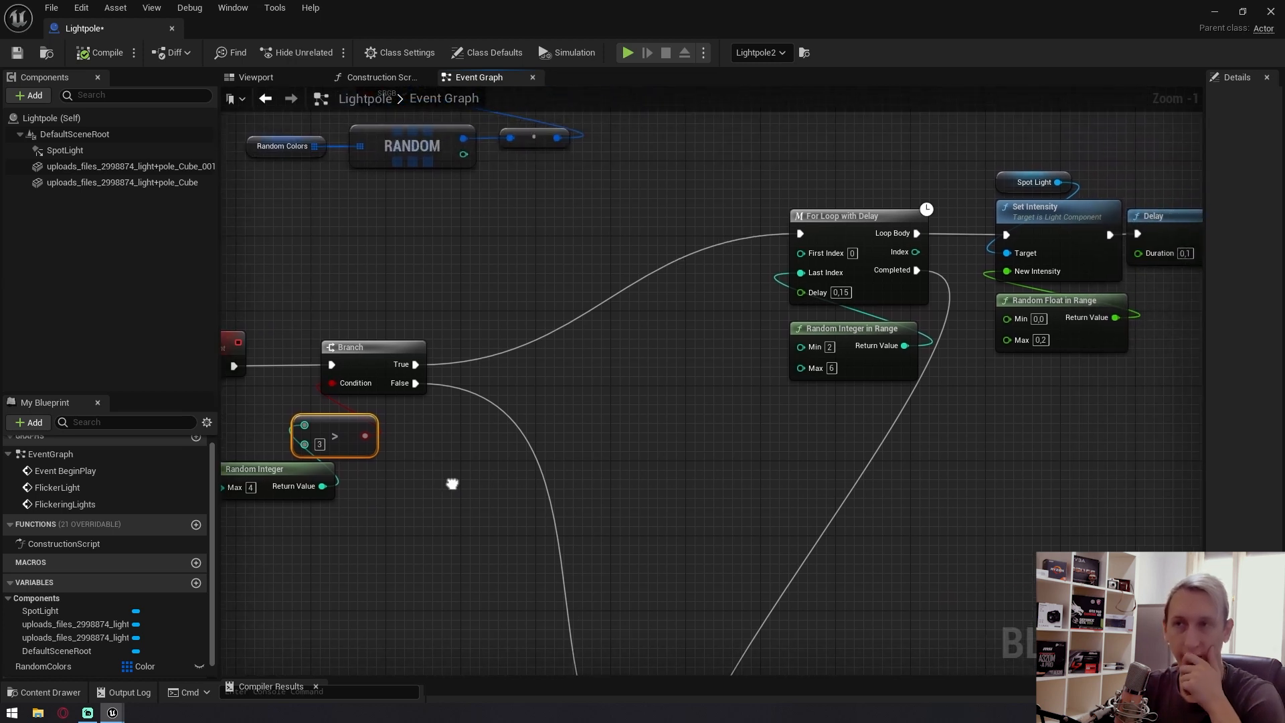
pyautogui.moveTo(628, 410); pyautogui.dragTo(511, 430, button='right')
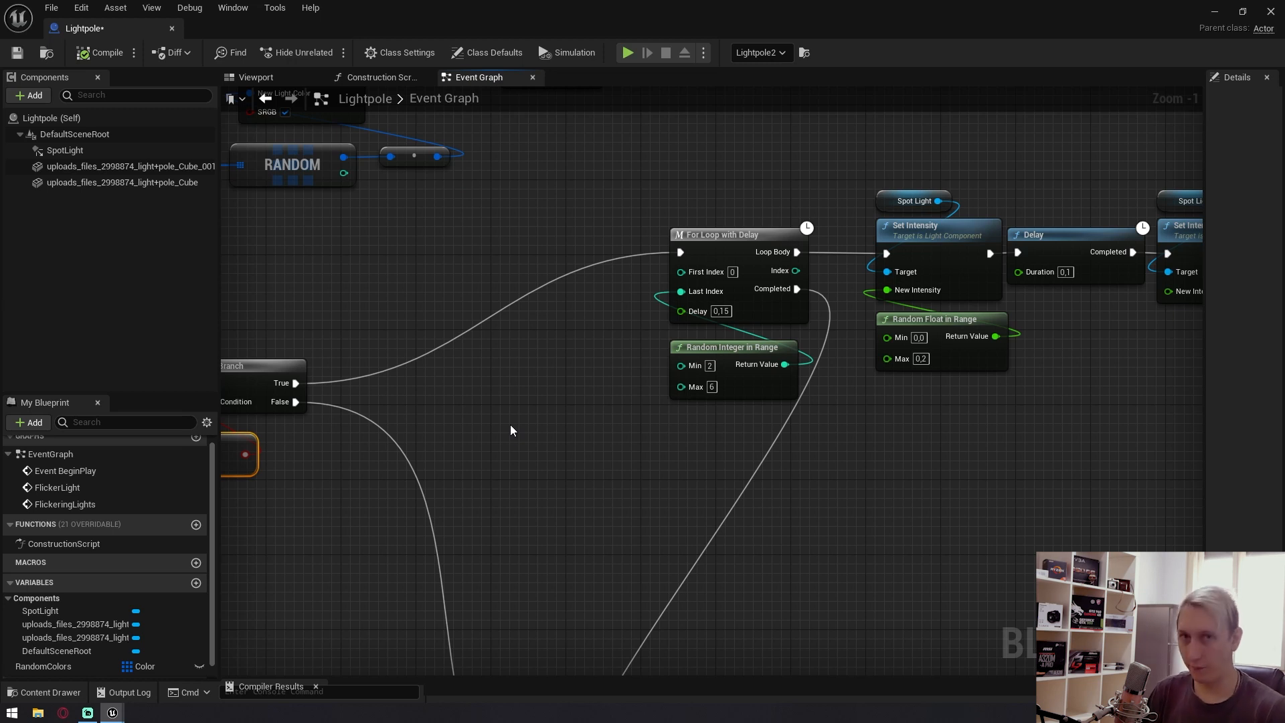
pyautogui.moveTo(484, 422); pyautogui.dragTo(552, 406, button='right')
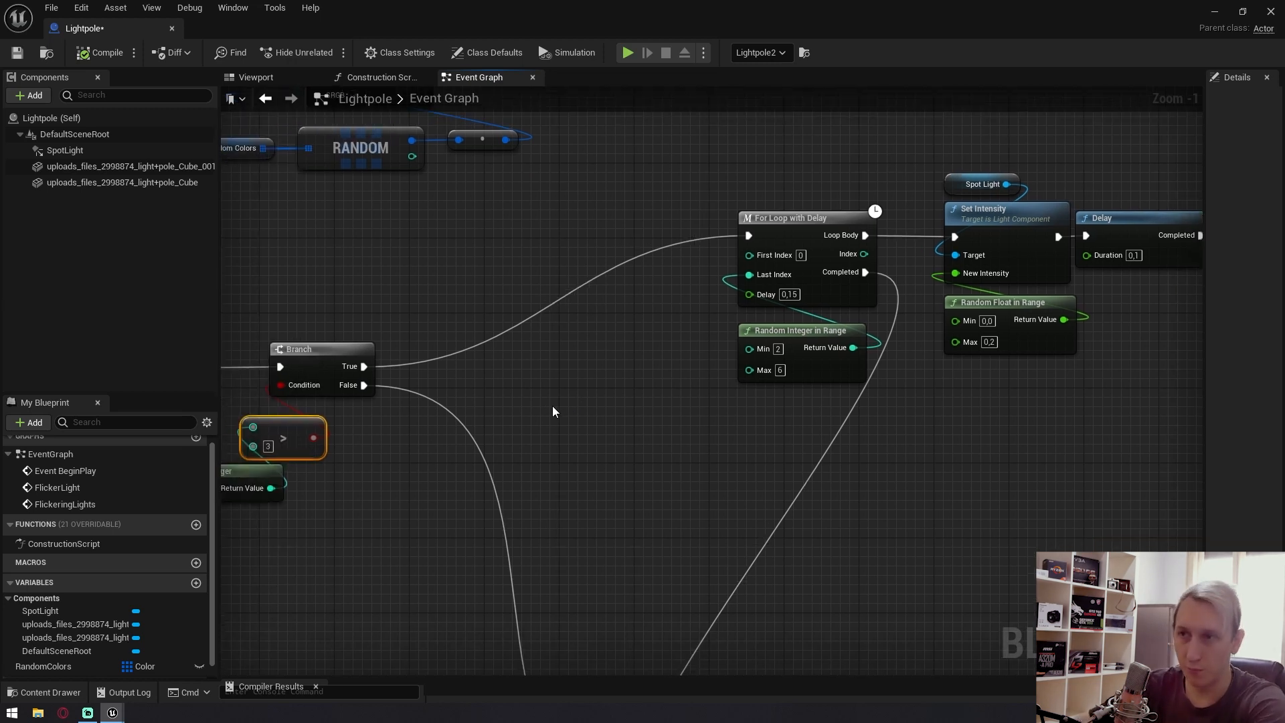
pyautogui.rightClick(552, 405)
pyautogui.write('for')
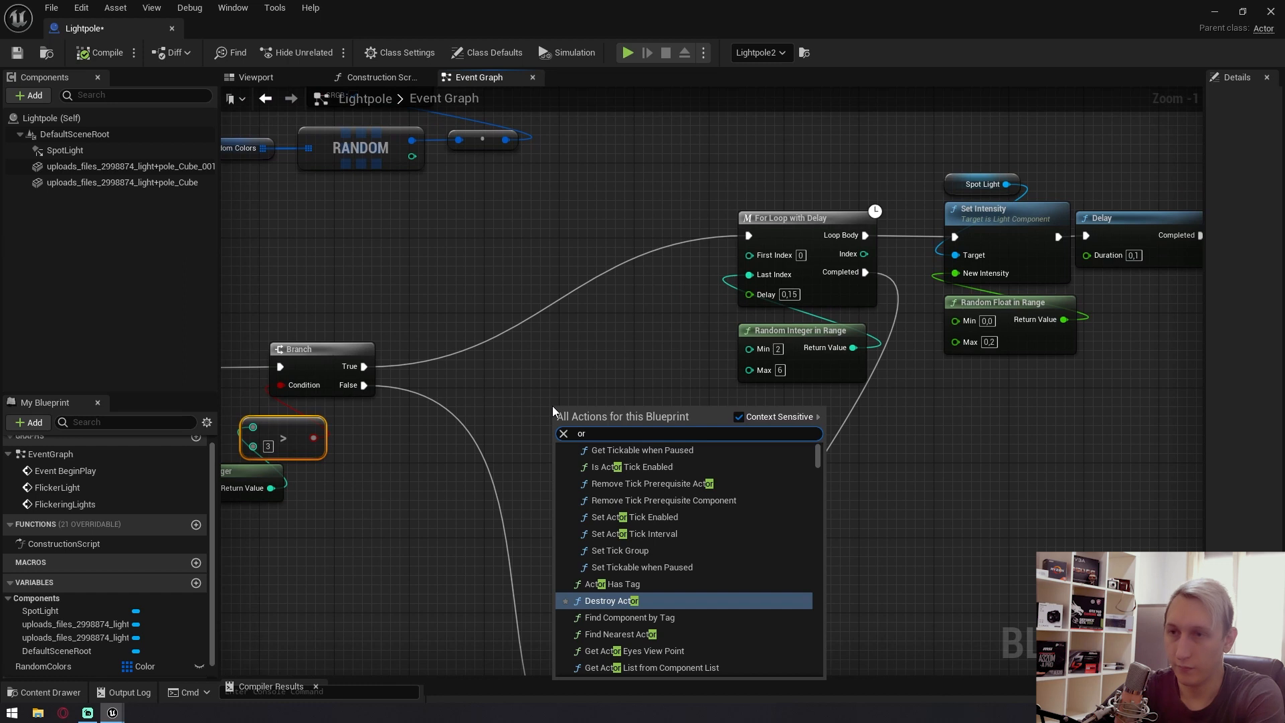
pyautogui.write(' loop')
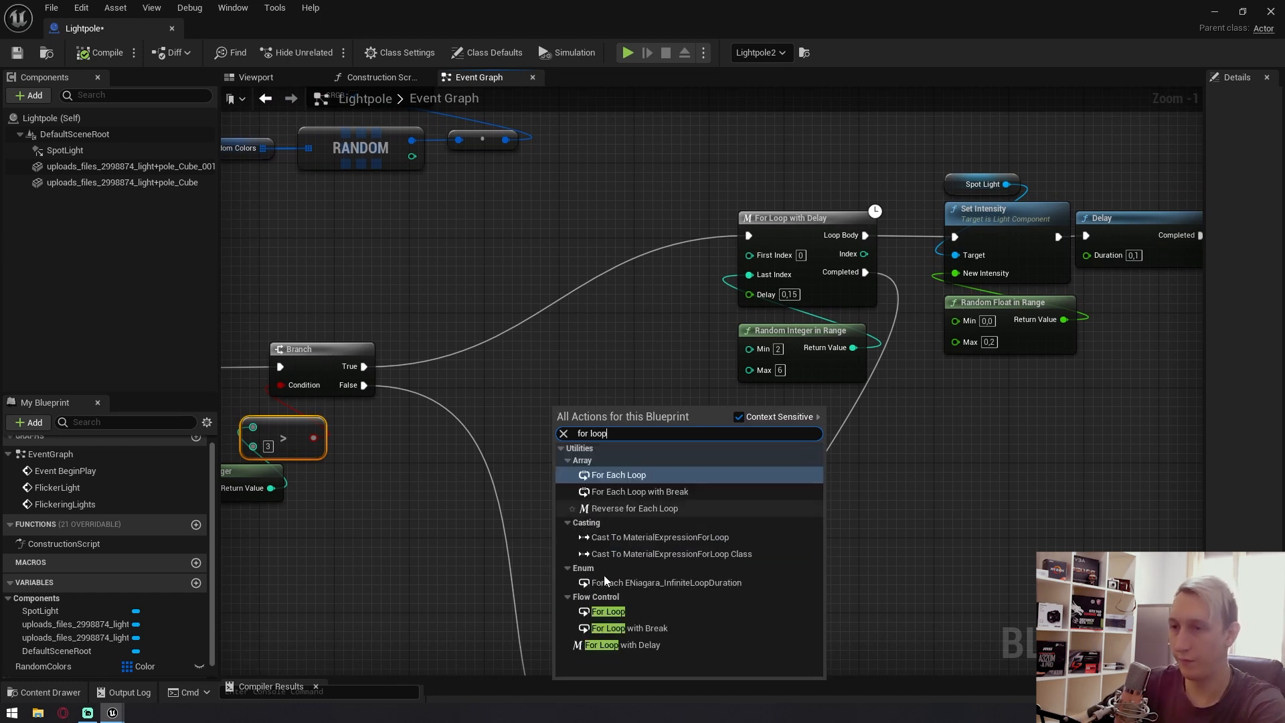
pyautogui.click(621, 611)
pyautogui.click(612, 463)
pyautogui.write('5')
pyautogui.click(621, 528)
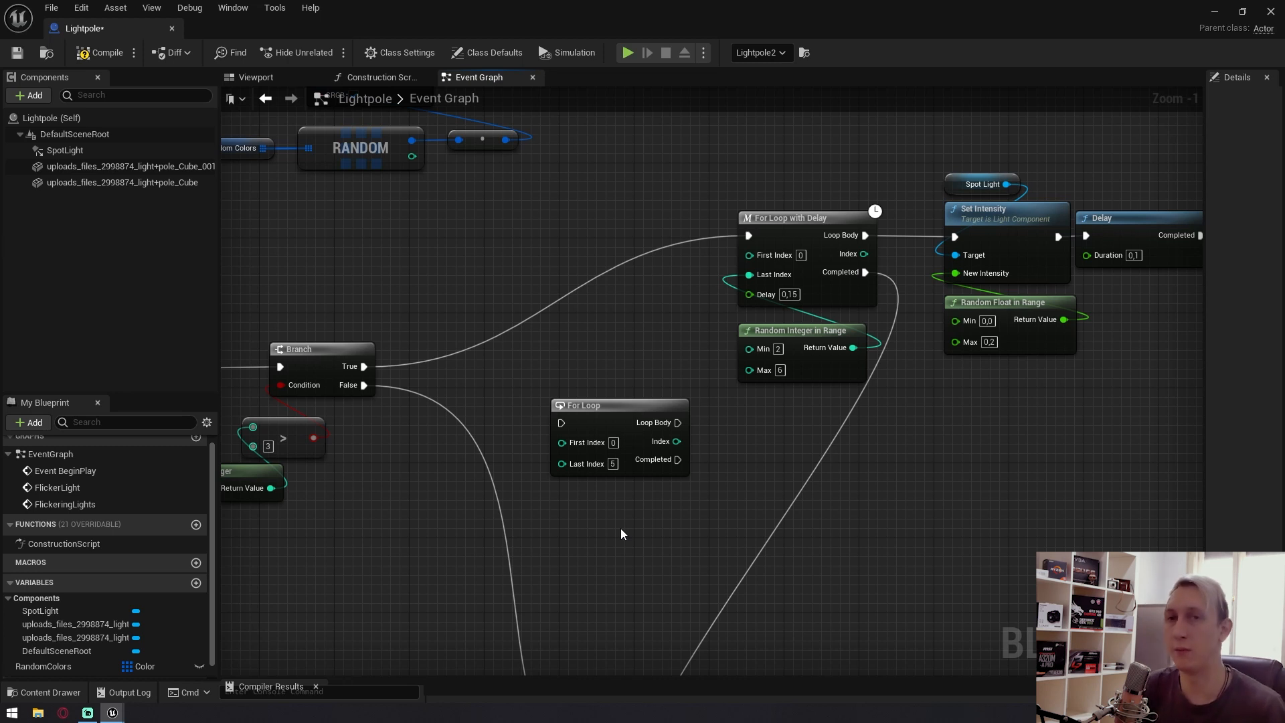
pyautogui.click(643, 441)
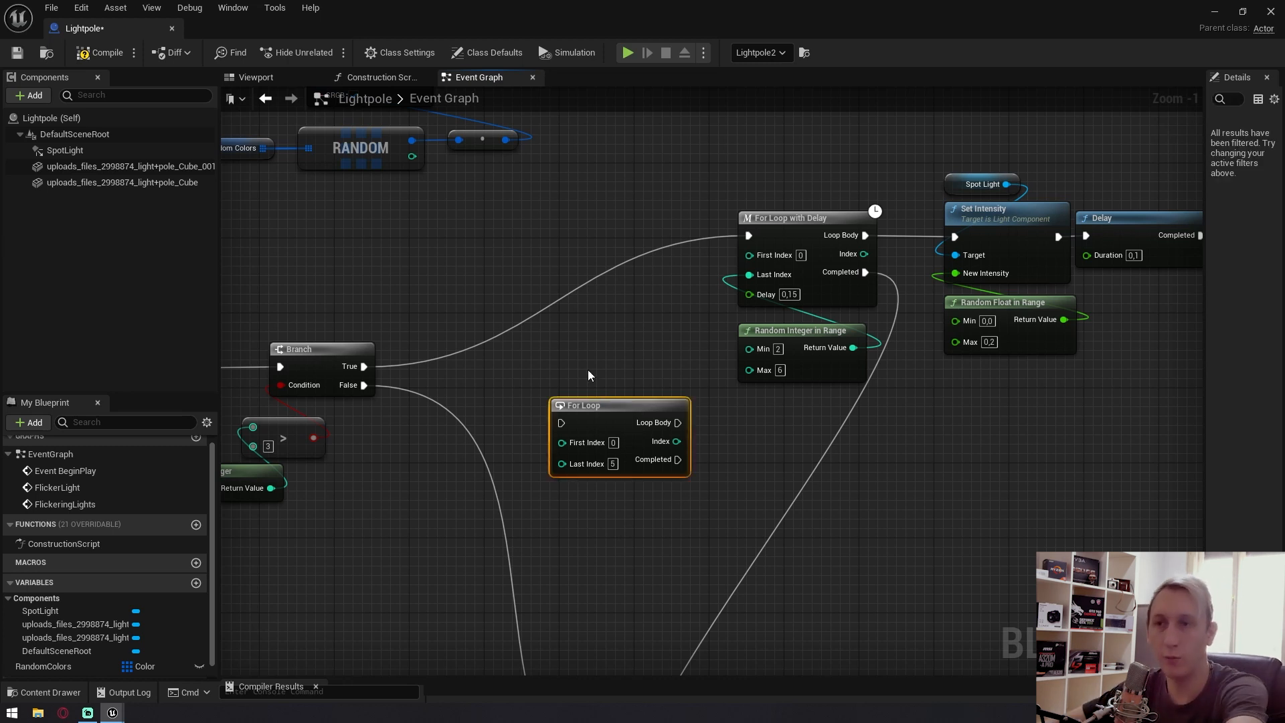
pyautogui.press('Delete')
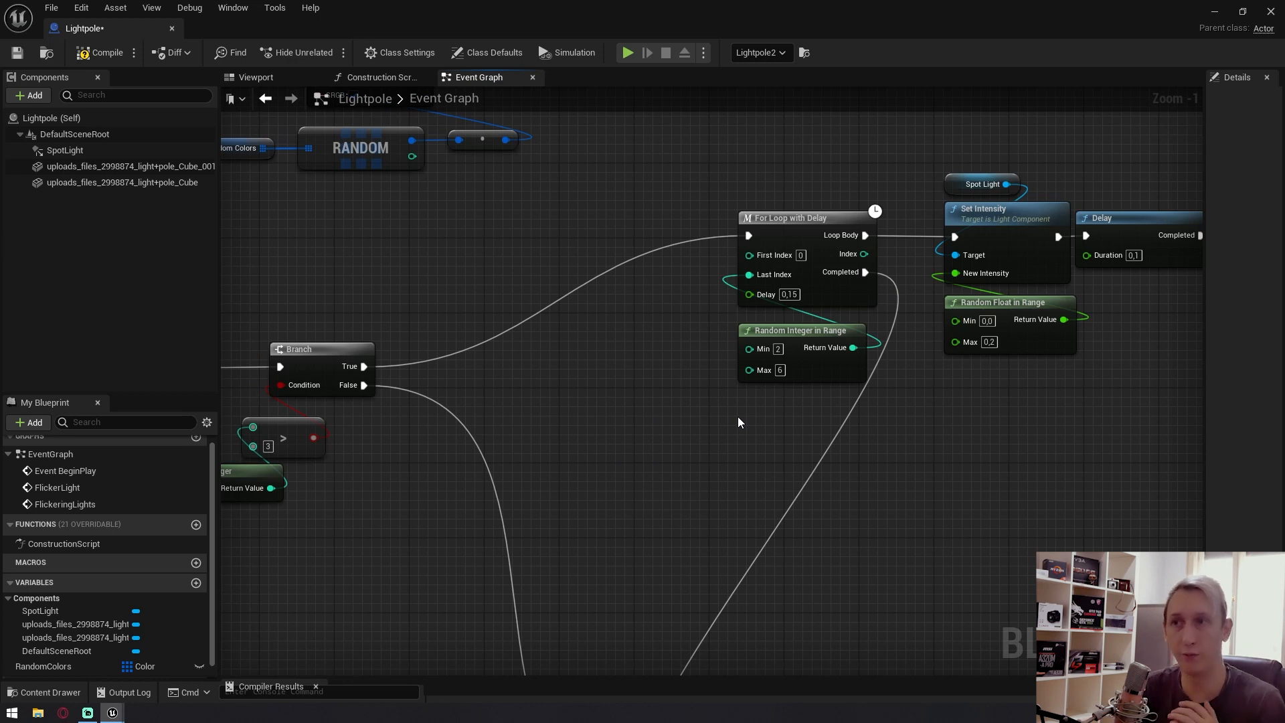
# Examine the For Loop with Delay node, its Random Integer in Range input and the Set Intensity and Delay chain it drives.
pyautogui.moveTo(737, 416); pyautogui.dragTo(680, 316, button='right')
pyautogui.click(663, 214)
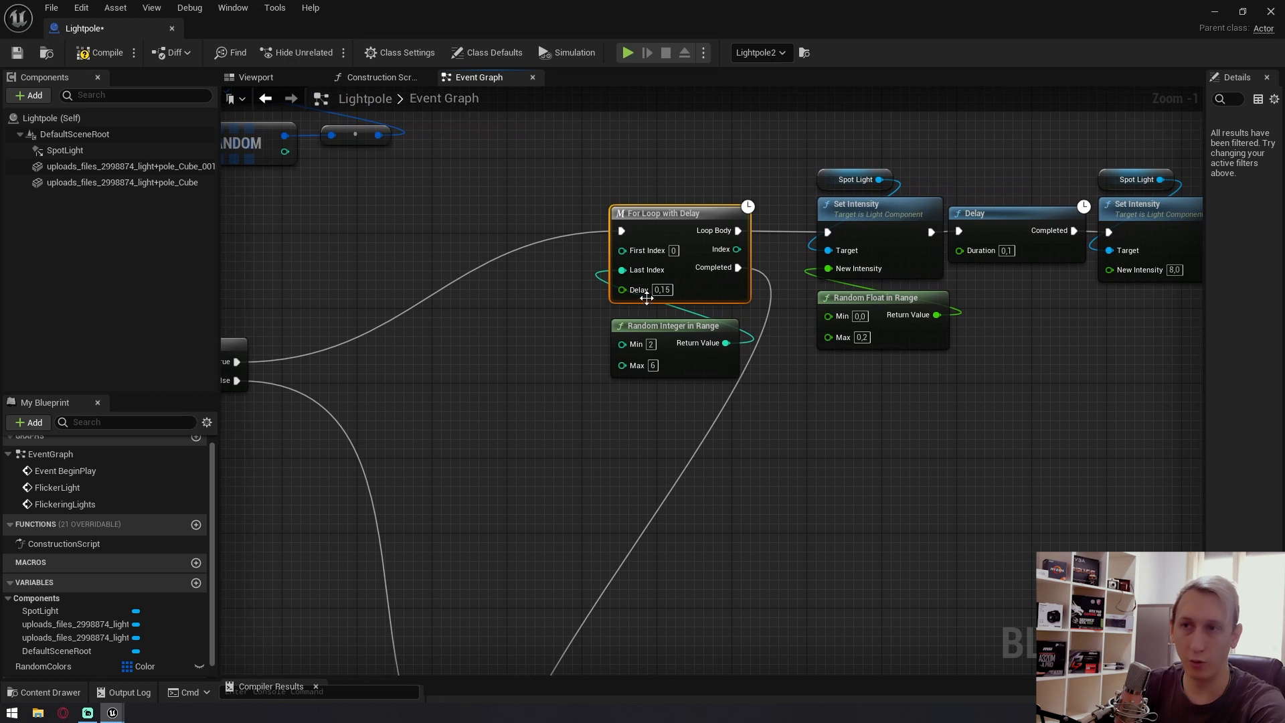
pyautogui.moveTo(734, 416); pyautogui.dragTo(649, 449, button='right')
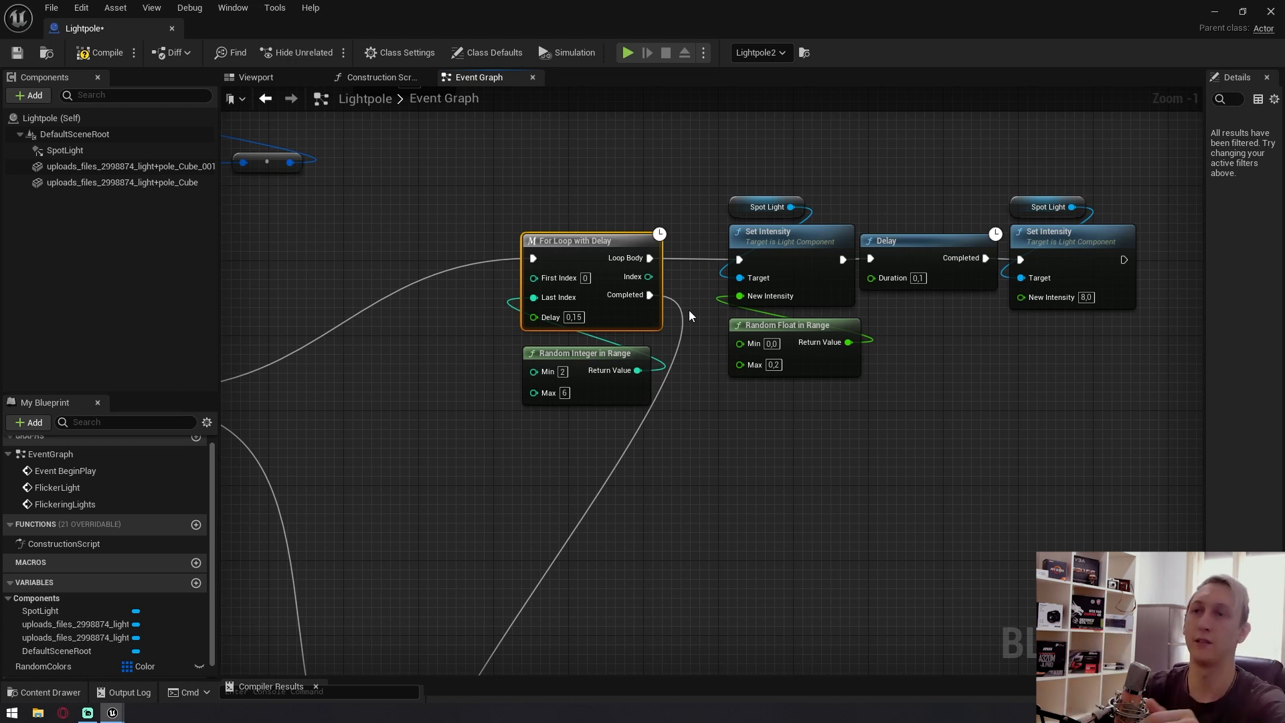
pyautogui.moveTo(689, 311); pyautogui.dragTo(773, 336, button='right')
pyautogui.moveTo(556, 140); pyautogui.dragTo(715, 203)
pyautogui.rightClick(675, 164)
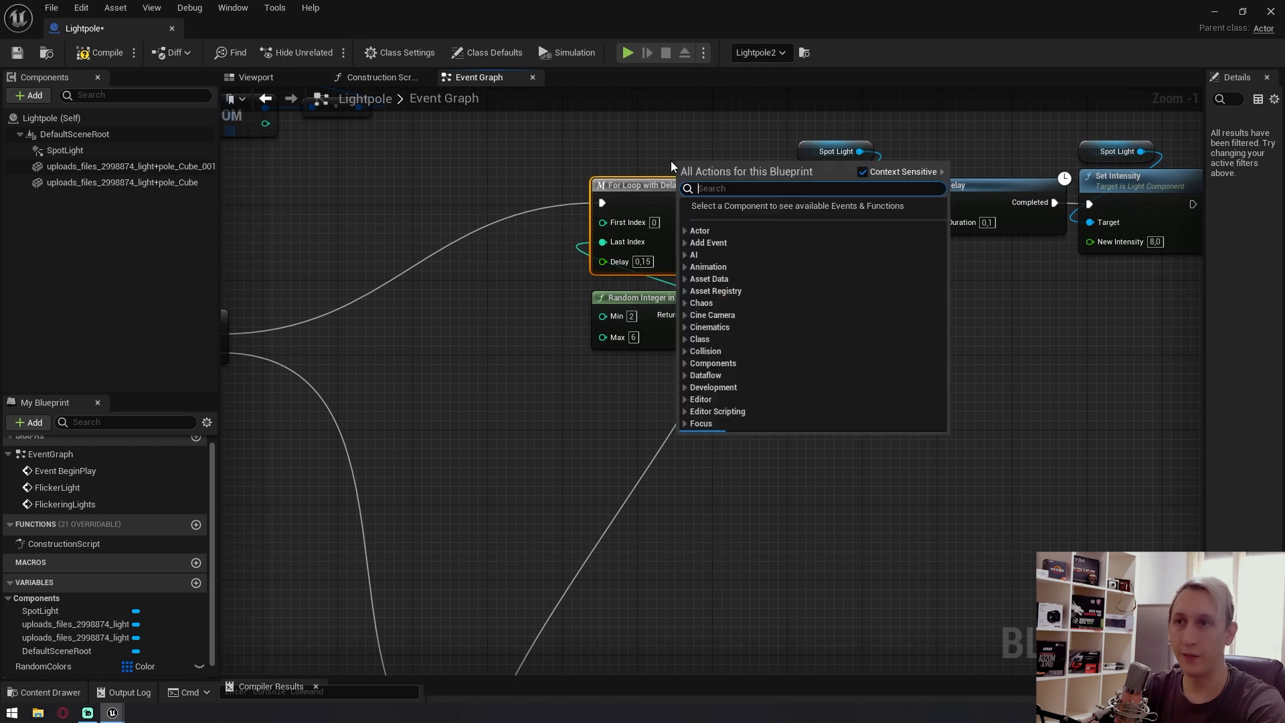
pyautogui.click(562, 164)
pyautogui.moveTo(558, 159); pyautogui.dragTo(713, 221)
pyautogui.click(654, 149)
# Compile and save the Lightpole blueprint, and return to the Content folder in the level editor.
pyautogui.click(90, 53)
pyautogui.click(18, 52)
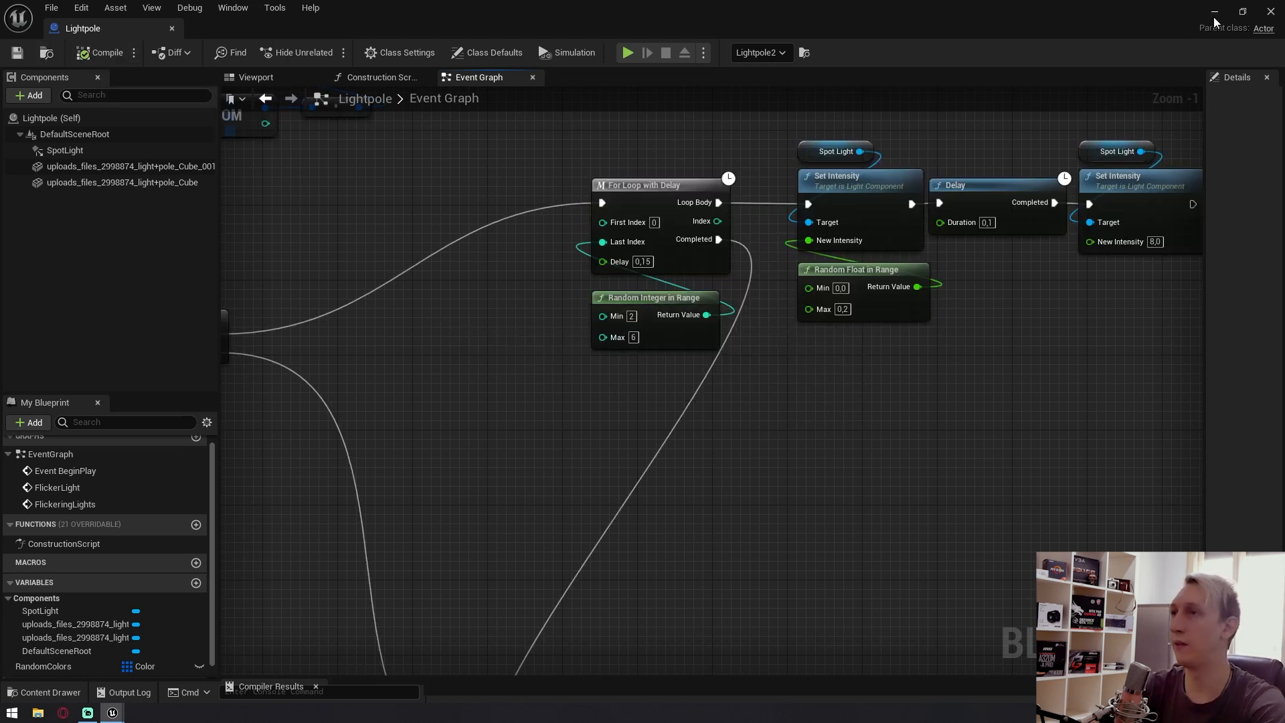
pyautogui.click(1214, 12)
pyautogui.click(403, 422)
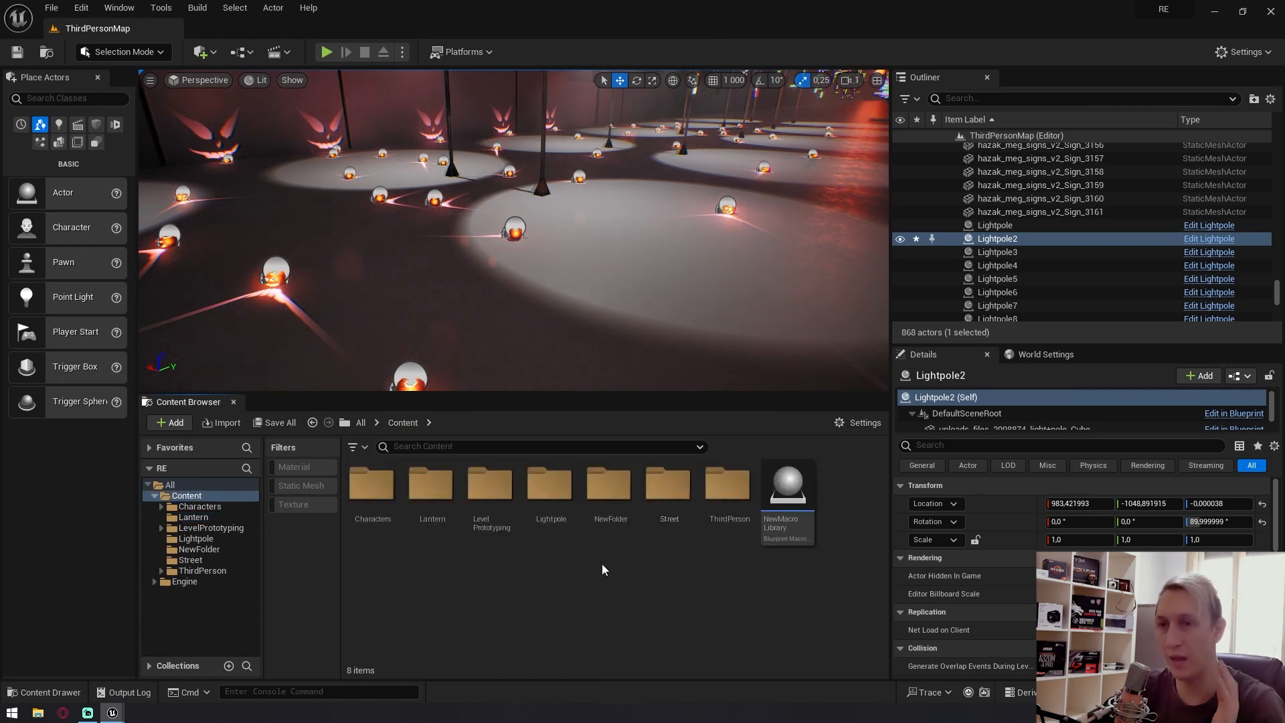
# Try to create a Blueprint Macro Library asset in the Content folder.
pyautogui.rightClick(640, 565)
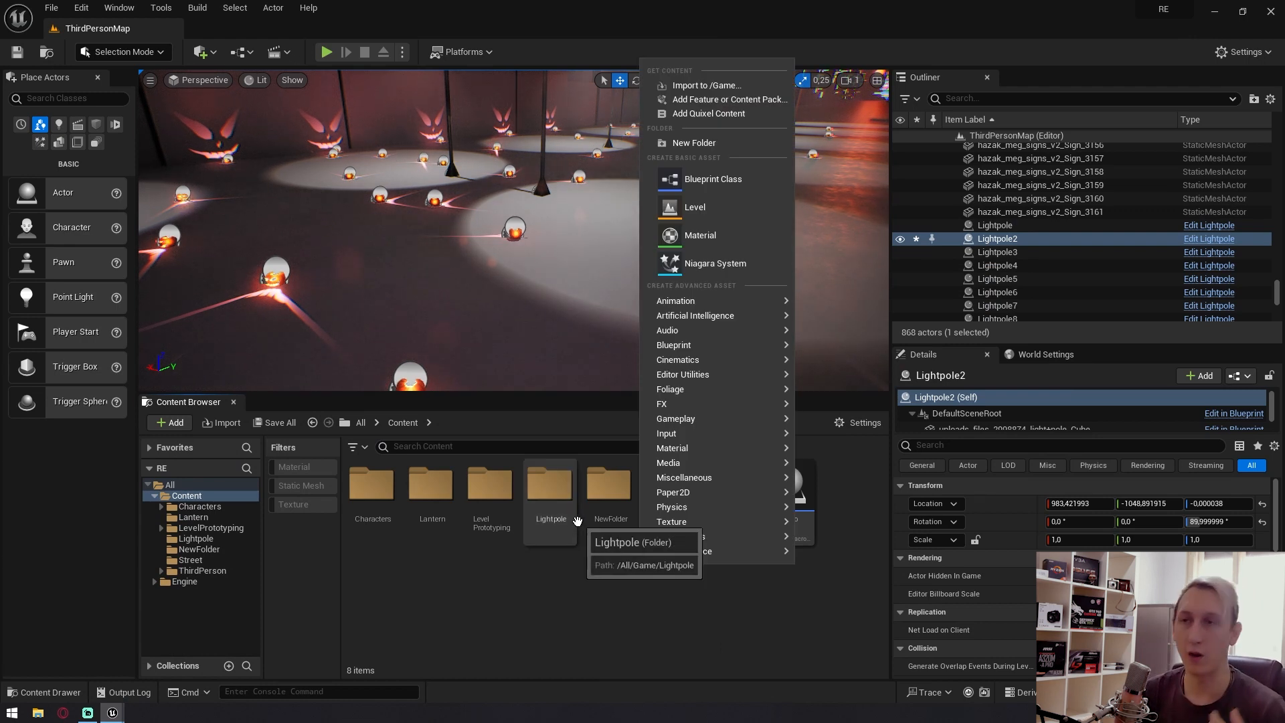
pyautogui.moveTo(680, 349)
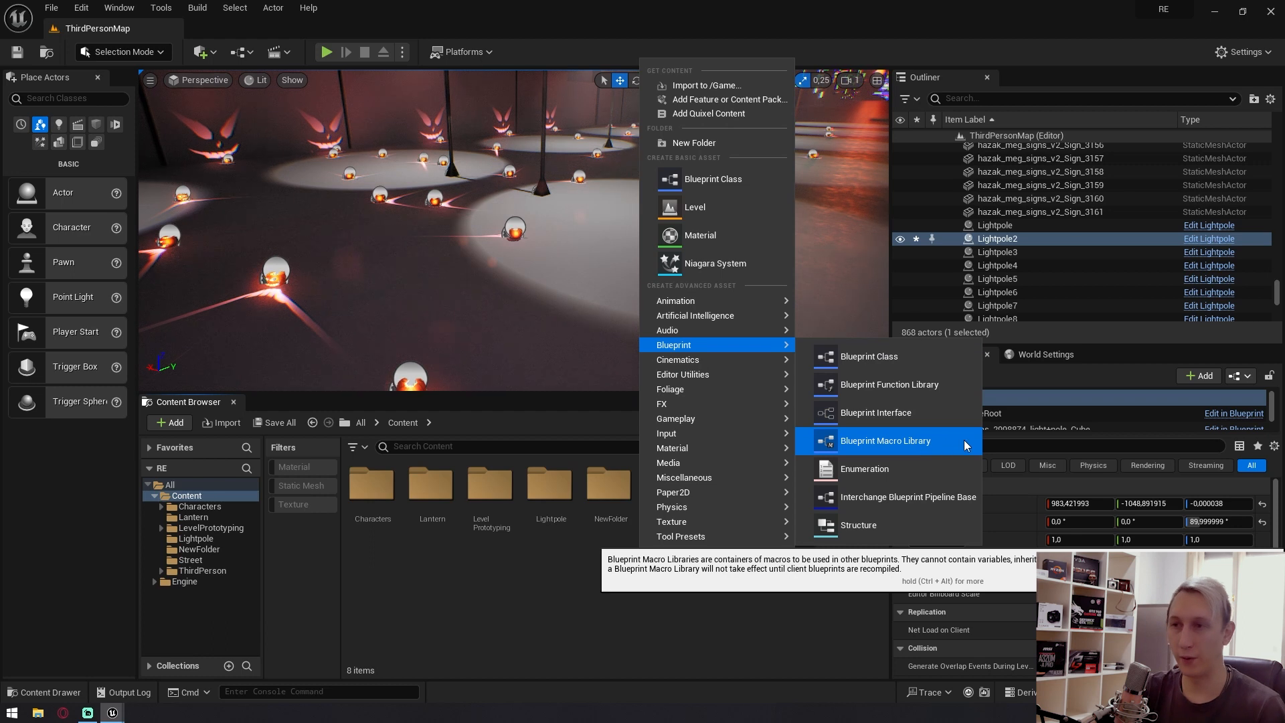
pyautogui.click(917, 443)
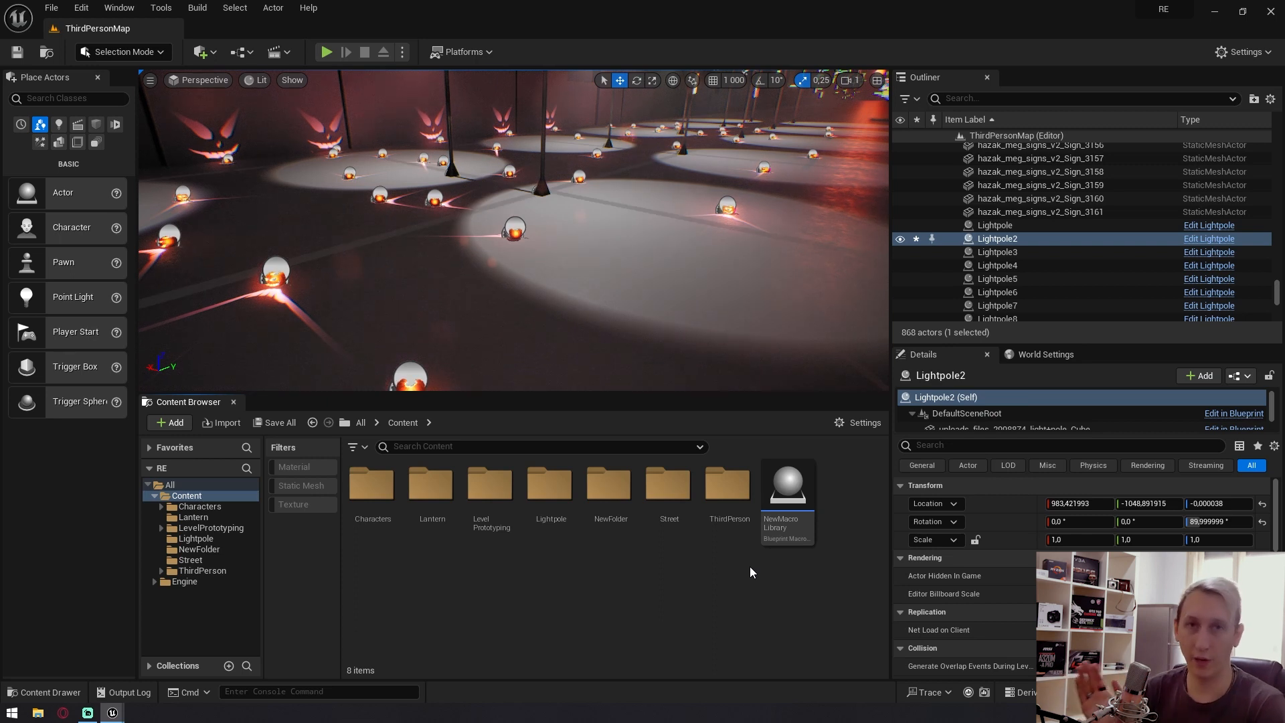
# Open the ForLoopWithDelay macro in NewMacroLibrary and examine its complete node graph.
pyautogui.doubleClick(780, 525)
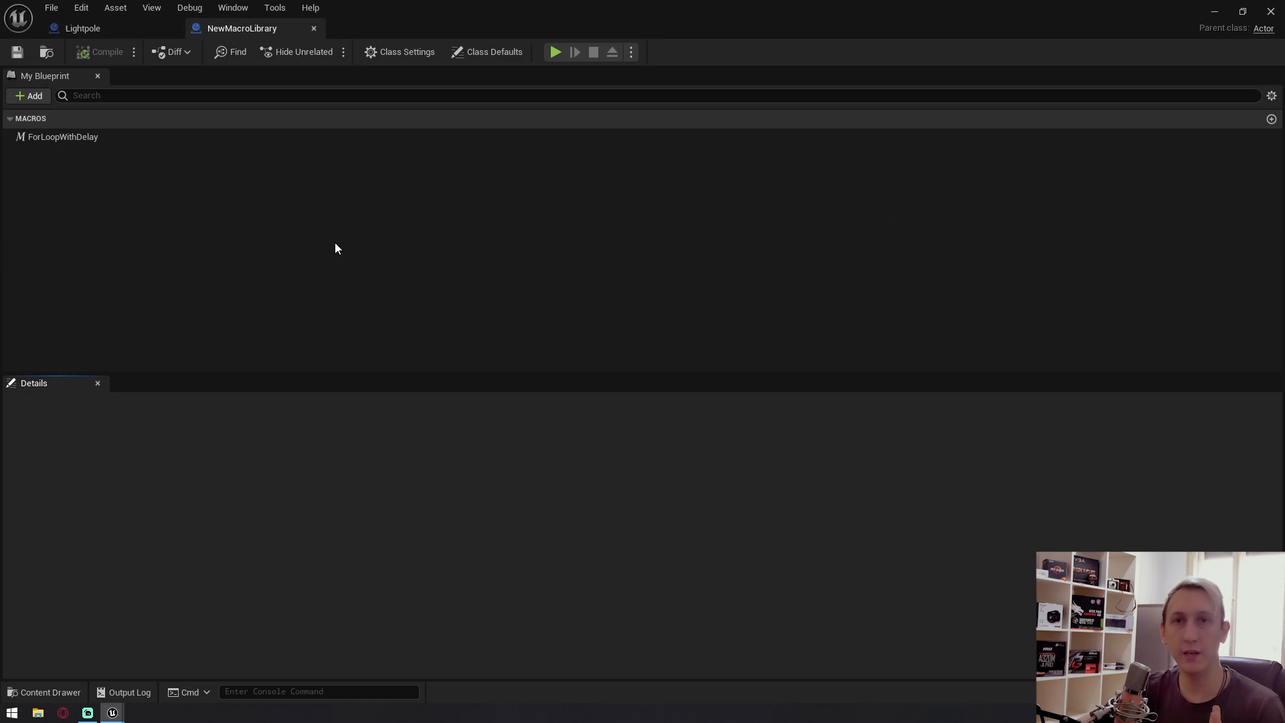
pyautogui.click(70, 136)
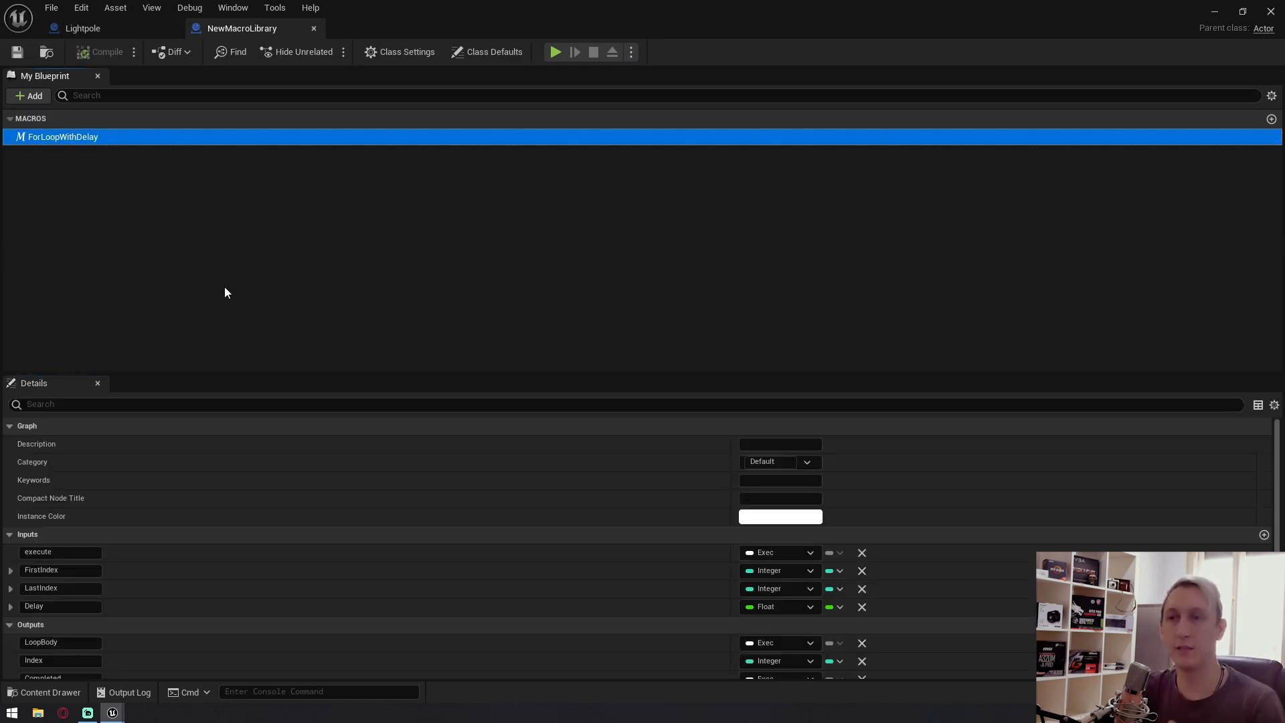
pyautogui.doubleClick(70, 141)
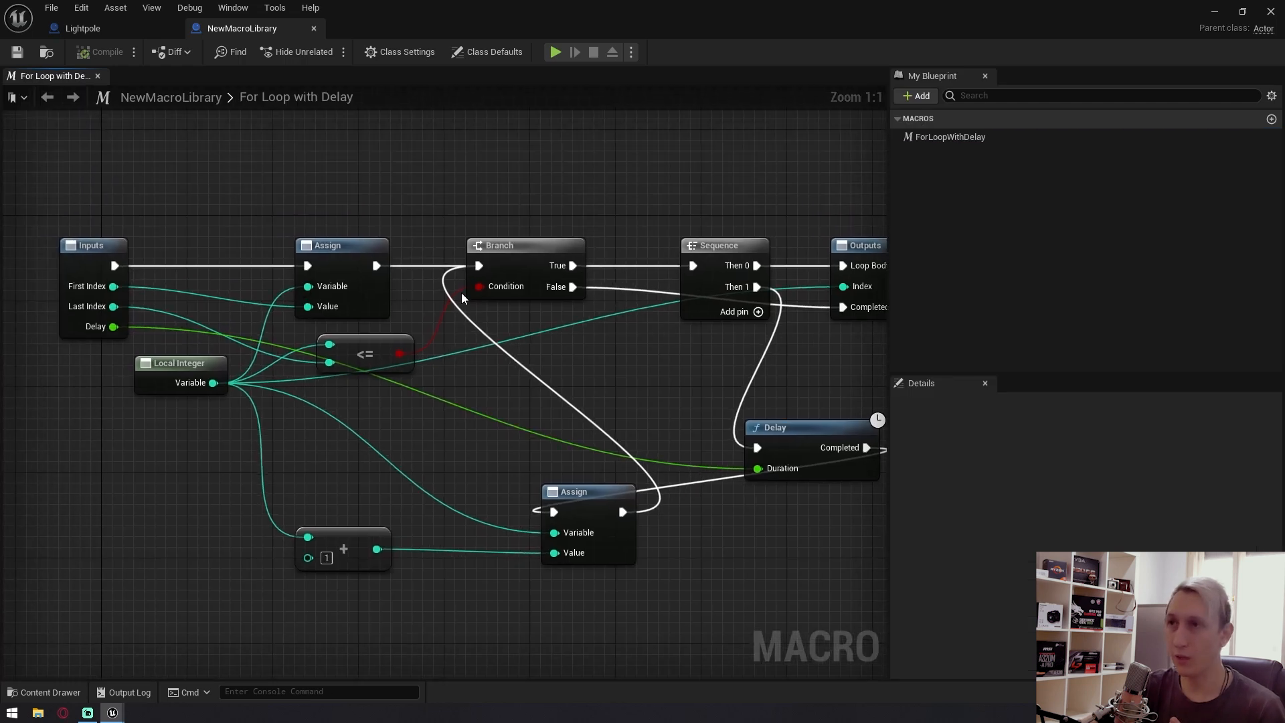
pyautogui.scroll(-3, 574, 172)
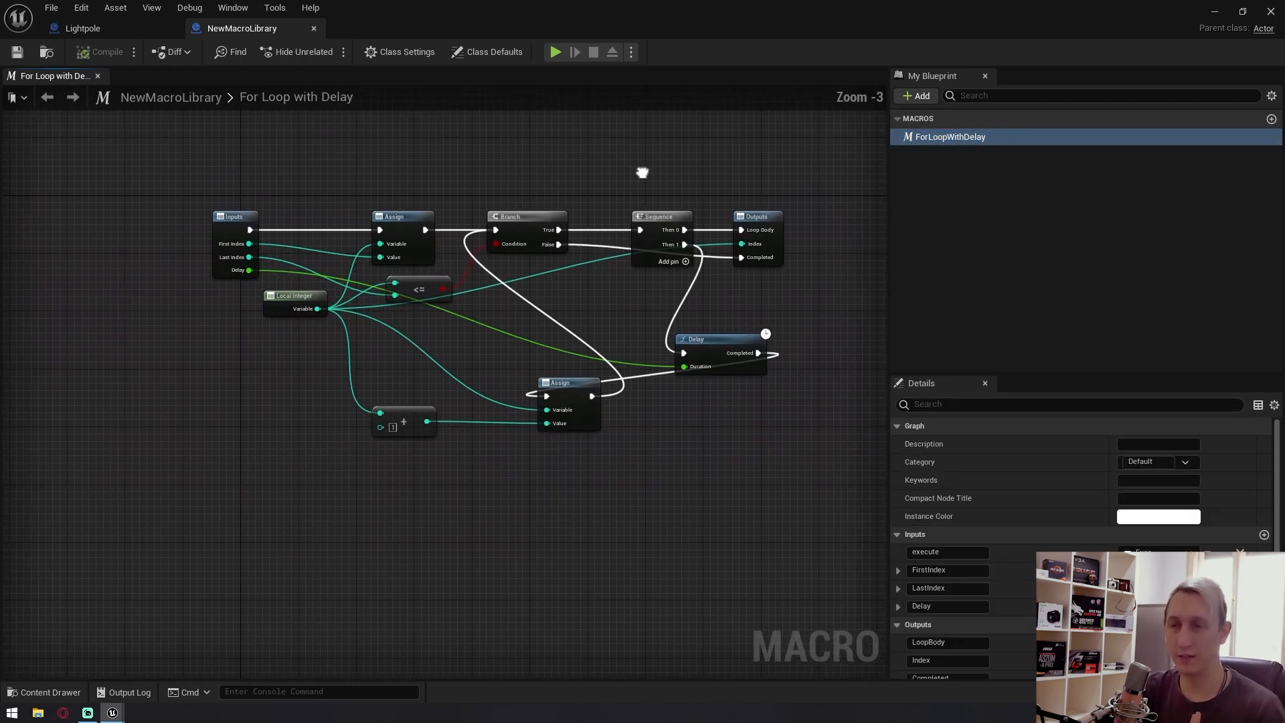
pyautogui.scroll(2, 576, 333)
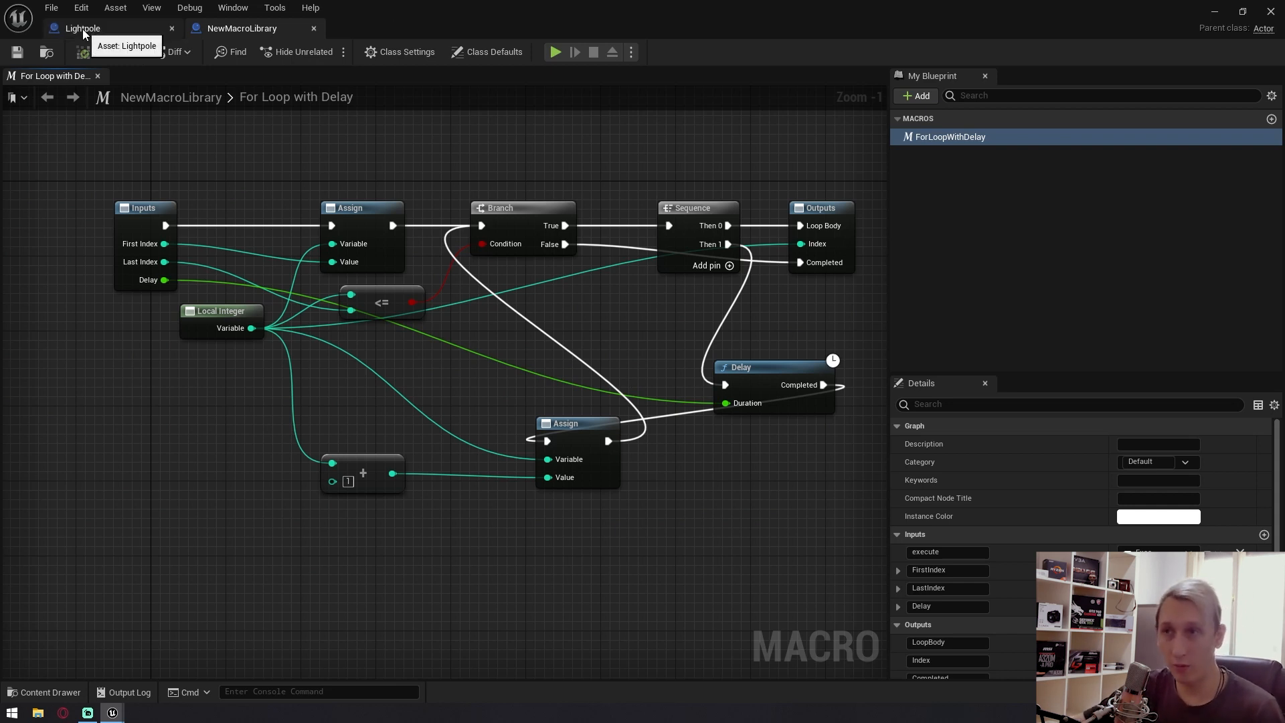
pyautogui.moveTo(643, 10); pyautogui.dragTo(965, 52)
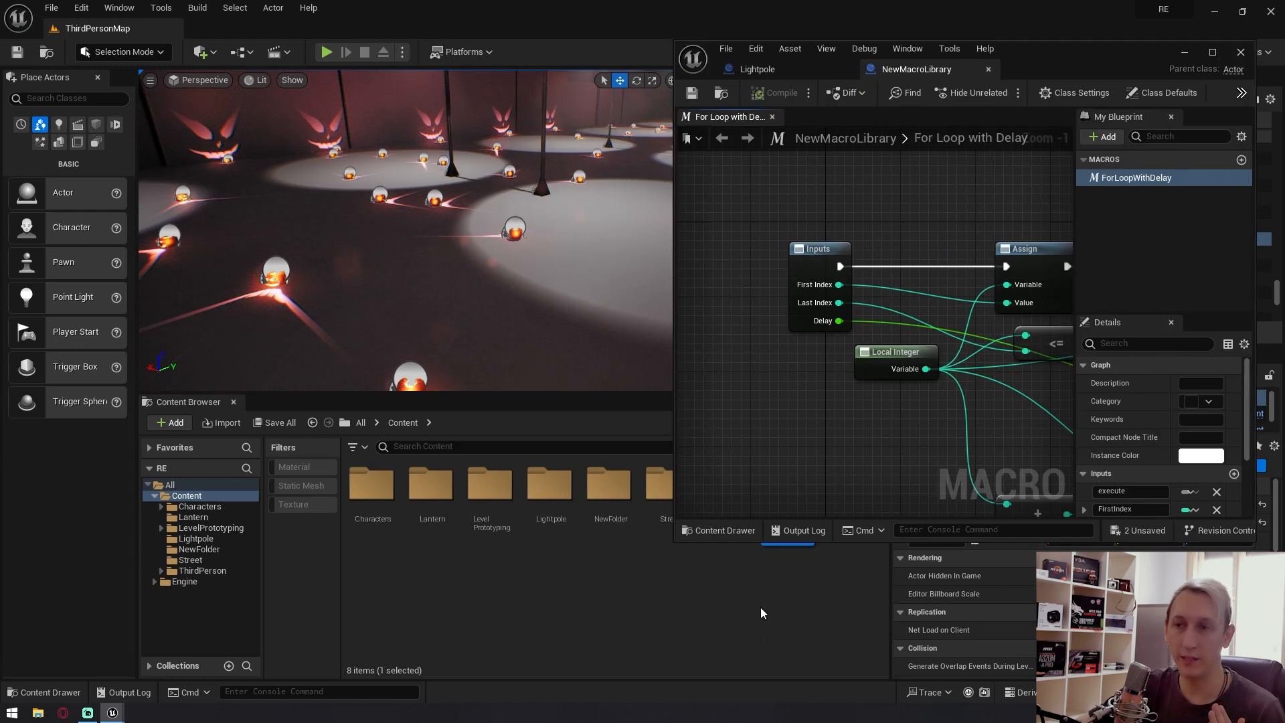
pyautogui.moveTo(1070, 58); pyautogui.dragTo(876, 123)
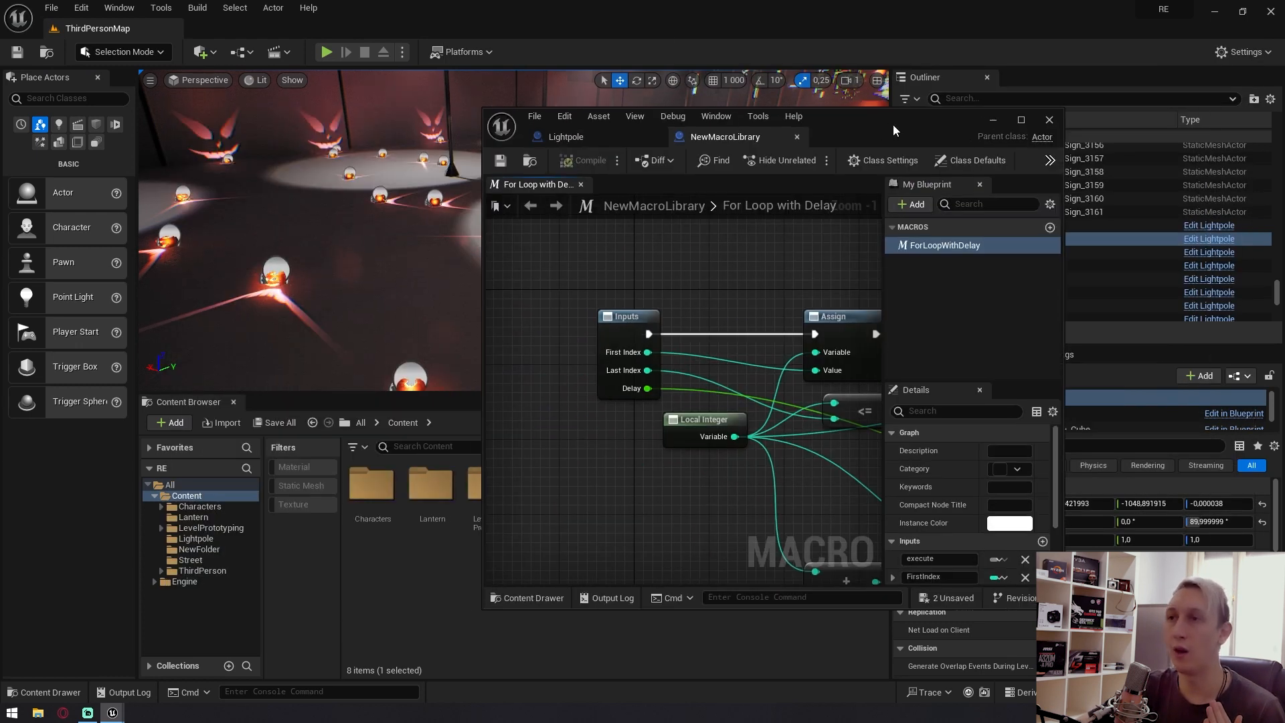
pyautogui.doubleClick(893, 125)
pyautogui.click(920, 96)
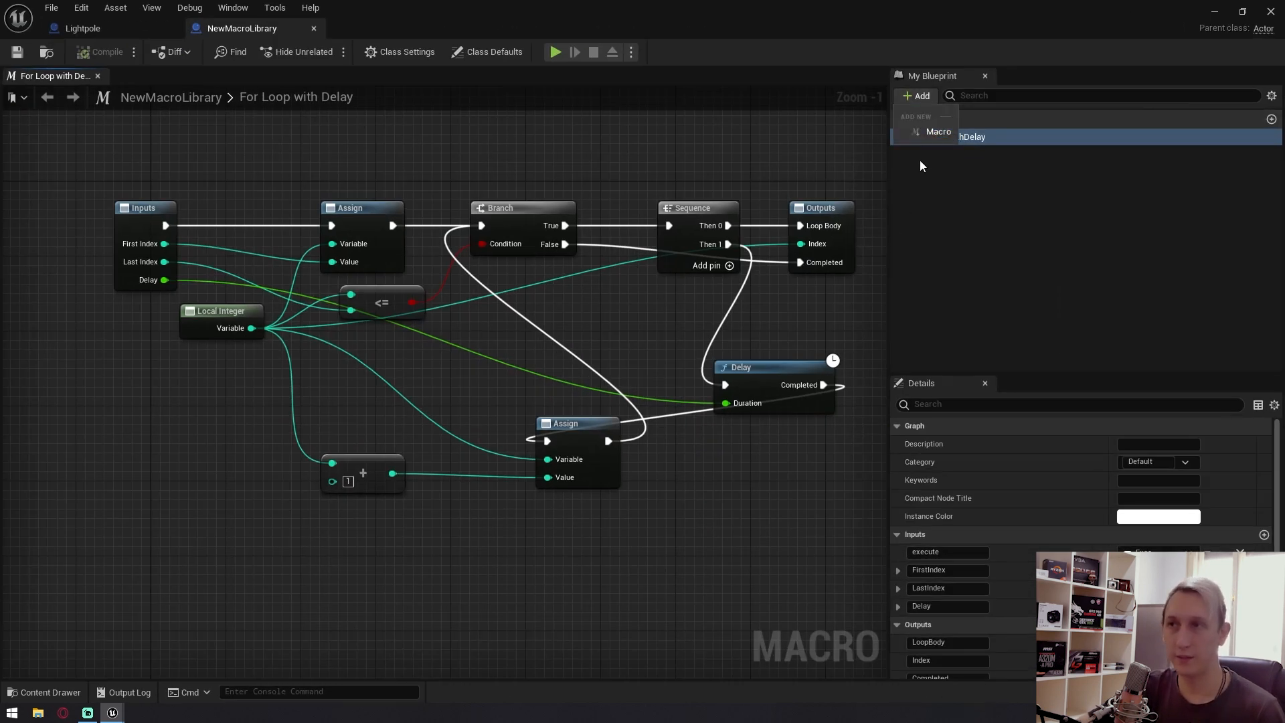
pyautogui.click(919, 166)
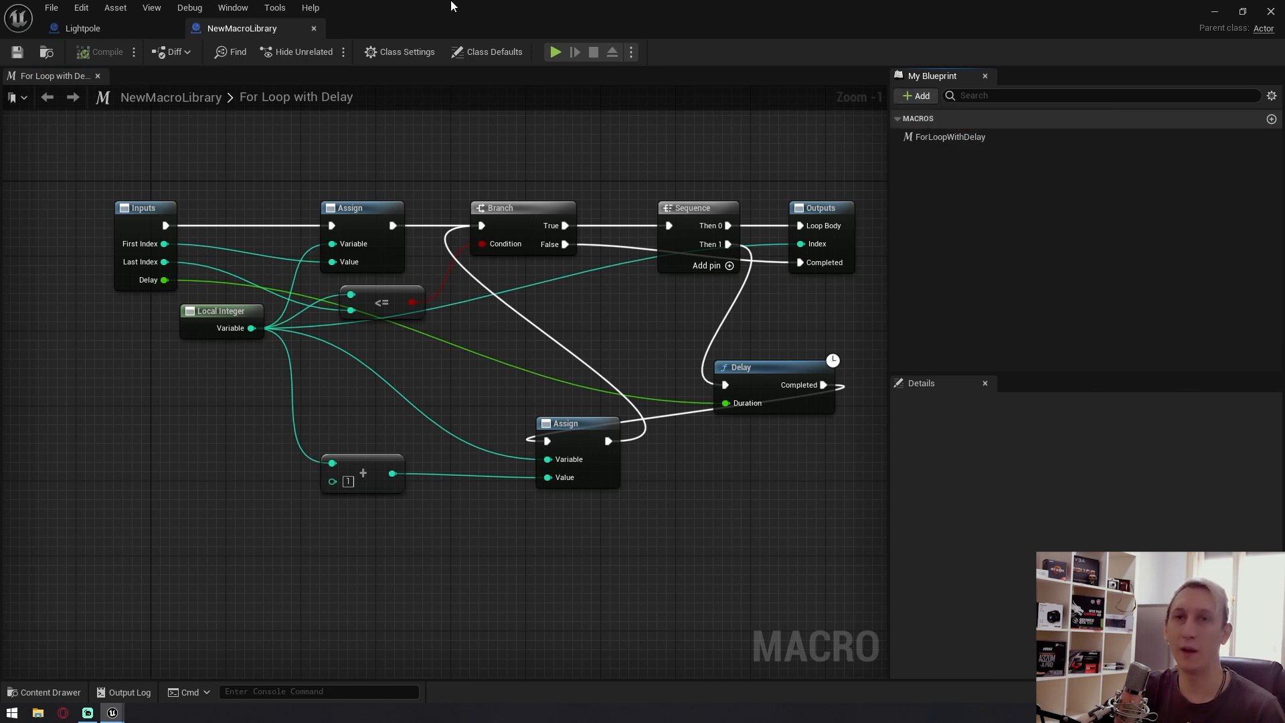
pyautogui.moveTo(452, 6); pyautogui.dragTo(830, 115)
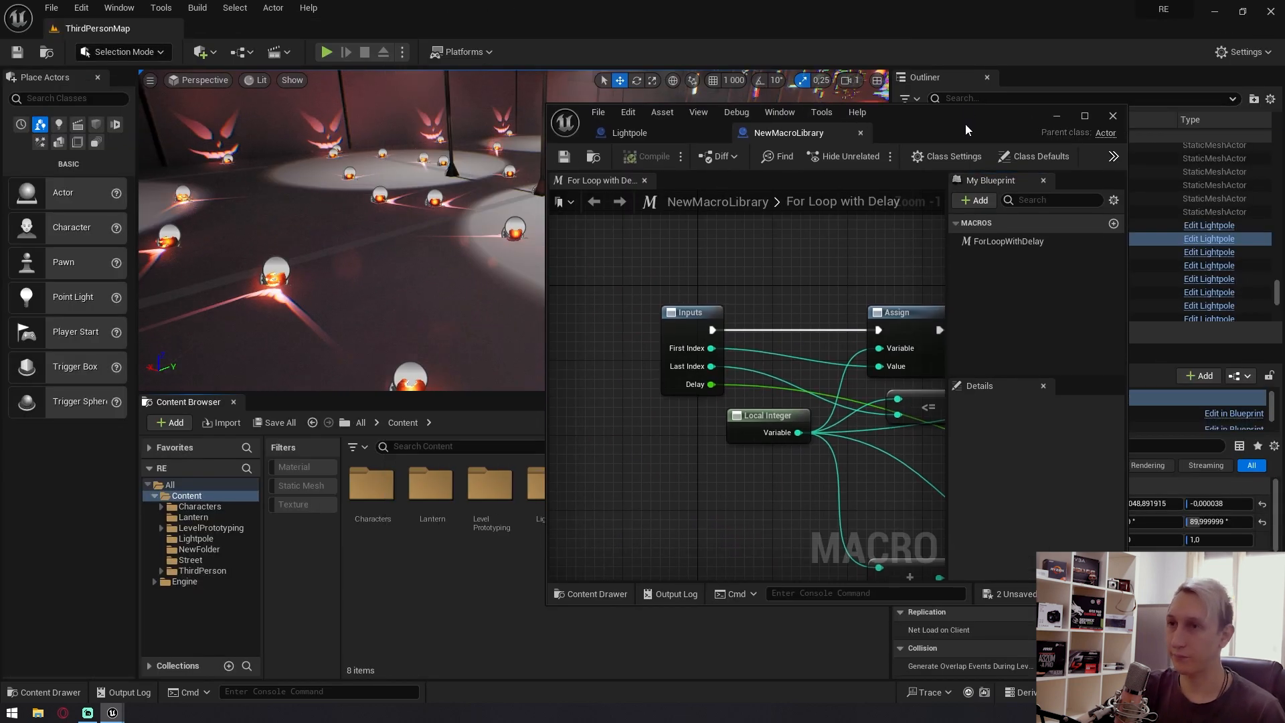
pyautogui.moveTo(965, 123); pyautogui.dragTo(988, 125)
pyautogui.doubleClick(988, 124)
# Add a new macro to NewMacroLibrary and move its Outputs node level with the Inputs node, leaving a wide gap between them.
pyautogui.click(923, 97)
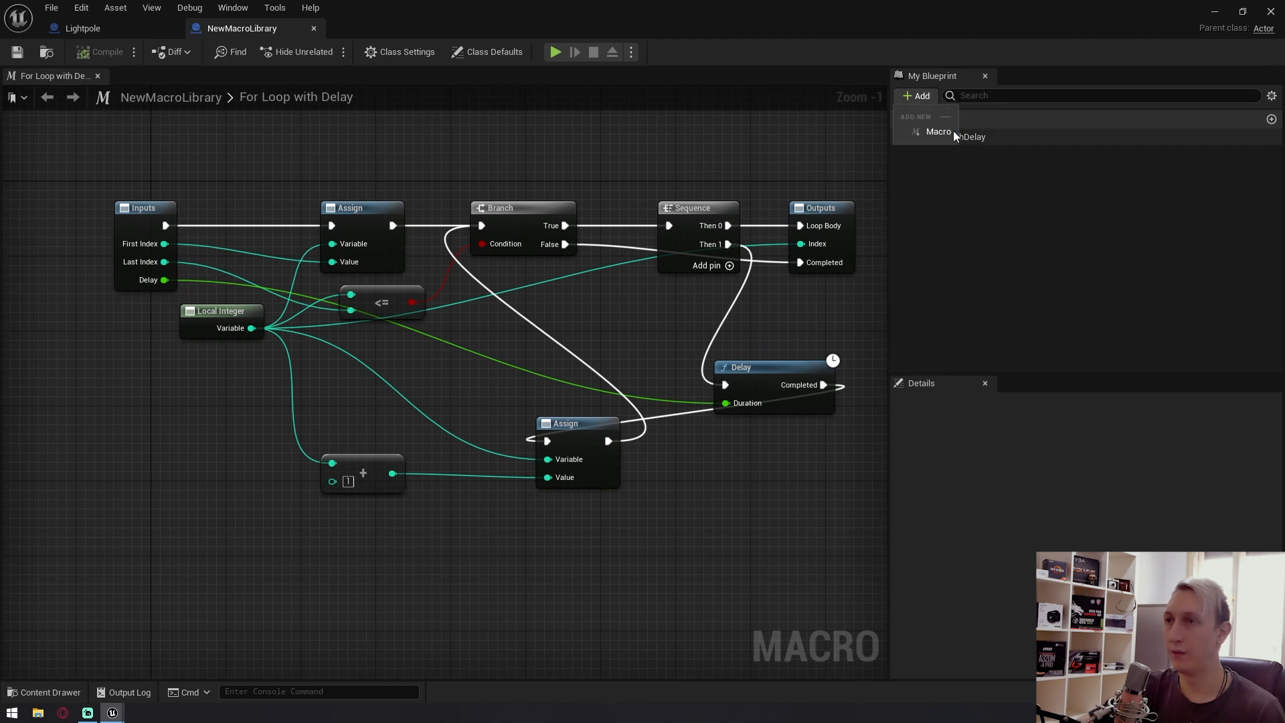
pyautogui.click(949, 133)
pyautogui.moveTo(609, 411); pyautogui.dragTo(854, 400)
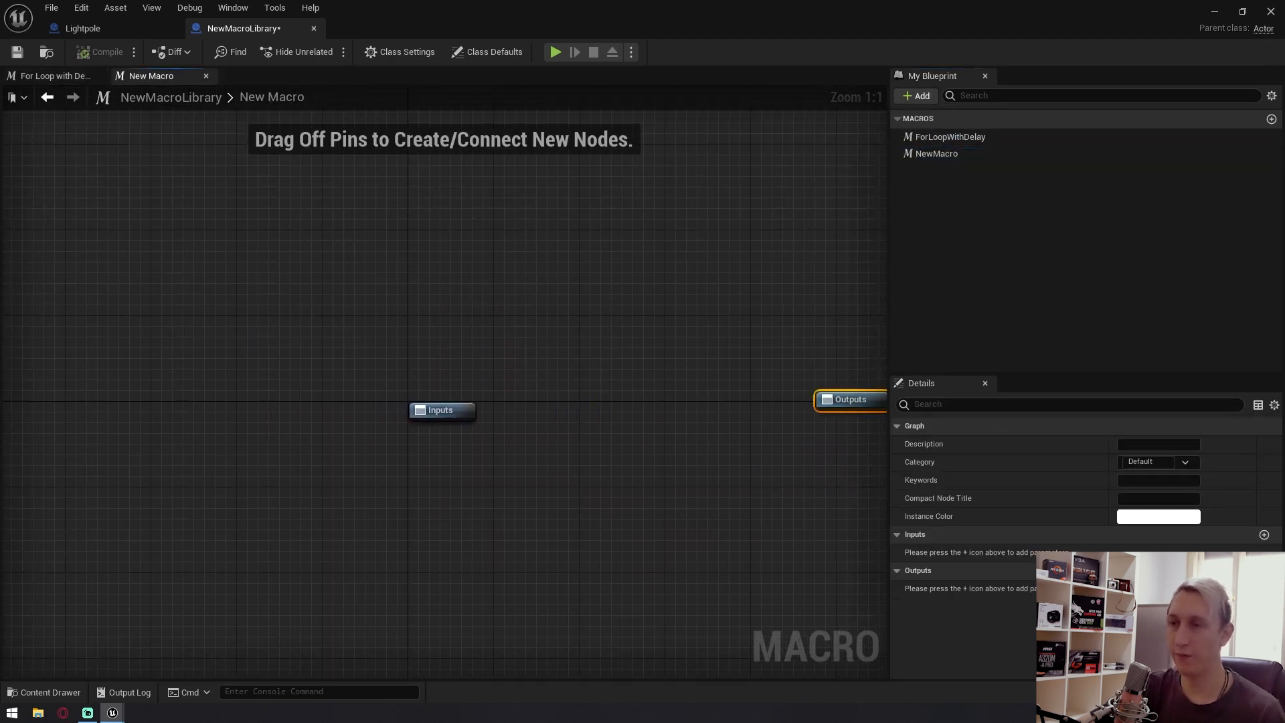
pyautogui.moveTo(850, 394); pyautogui.dragTo(625, 278, button='right')
pyautogui.moveTo(632, 277); pyautogui.dragTo(718, 299)
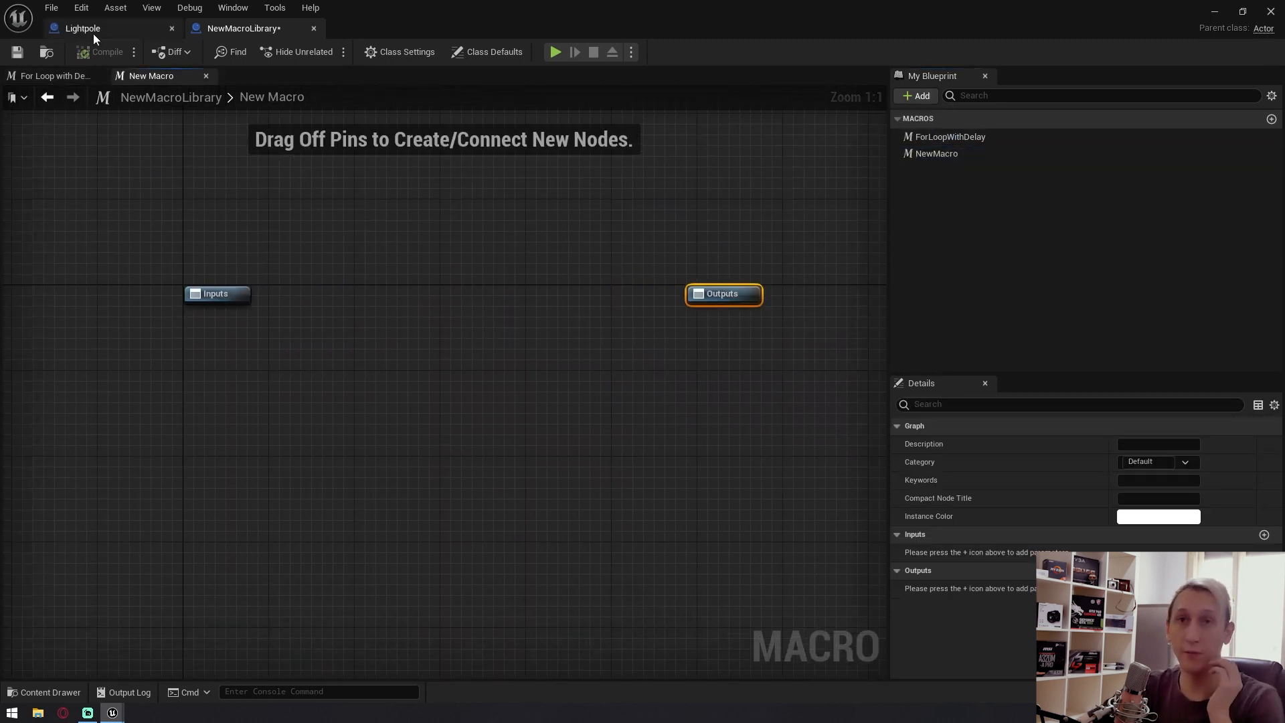
# Add a For Loop node to the Lightpole Event Graph and move it into the empty area below the Set Intensity chain.
pyautogui.click(84, 28)
pyautogui.moveTo(596, 400); pyautogui.dragTo(575, 405, button='right')
pyautogui.rightClick(600, 439)
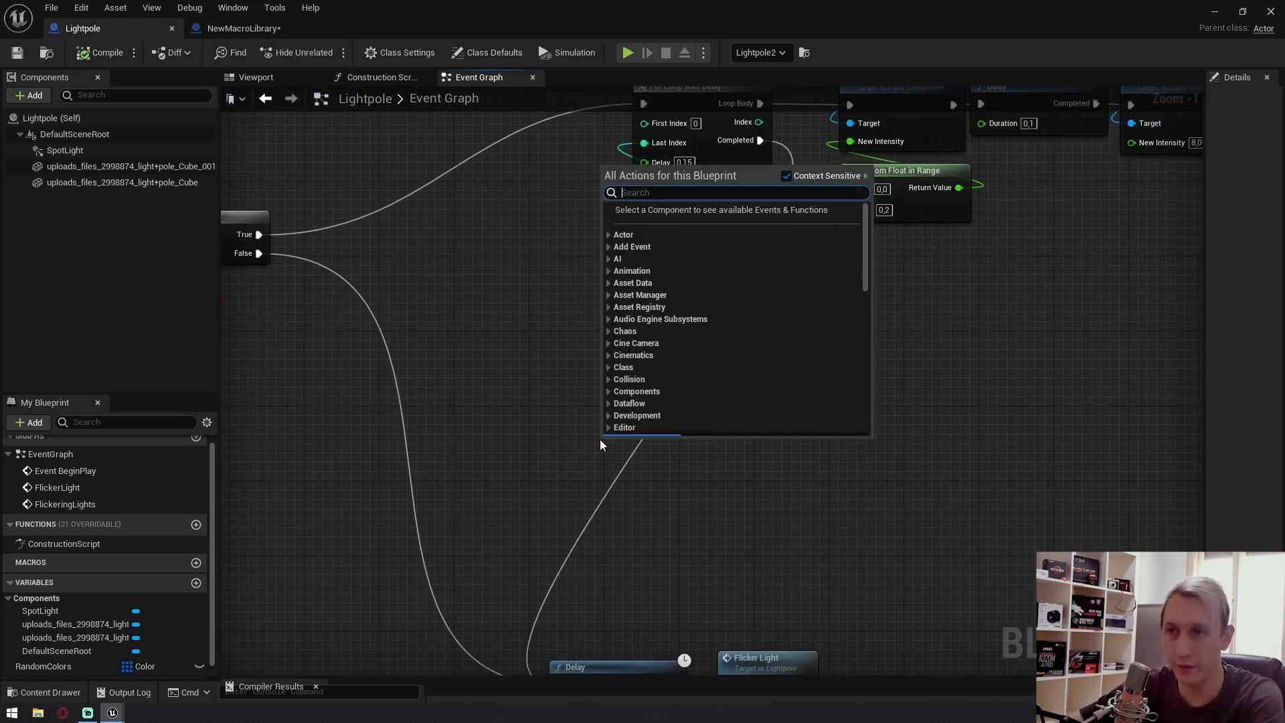
pyautogui.write('for loop')
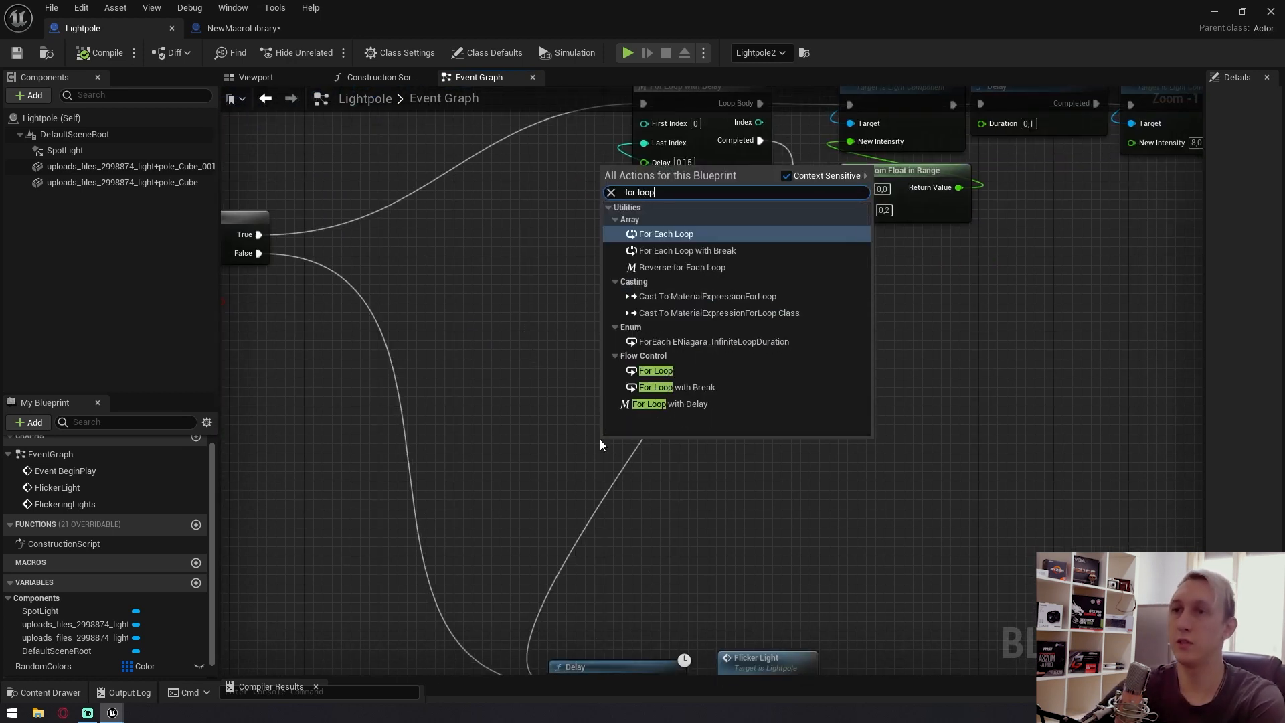
pyautogui.click(657, 370)
pyautogui.moveTo(662, 452); pyautogui.dragTo(926, 392)
pyautogui.moveTo(1012, 349); pyautogui.dragTo(746, 361, button='right')
pyautogui.scroll(1, 743, 361)
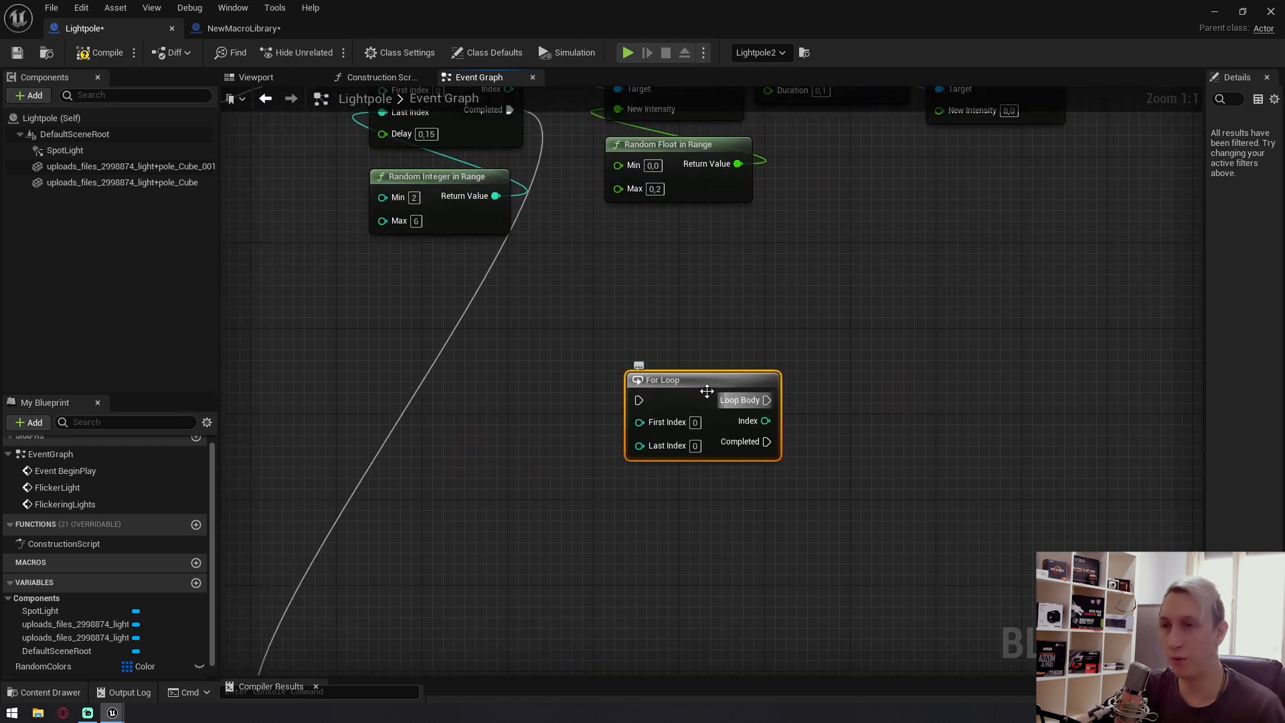
# Open the standard For Loop macro's graph from its node in the Lightpole Event Graph.
pyautogui.doubleClick(681, 386)
pyautogui.moveTo(683, 393); pyautogui.dragTo(562, 229, button='right')
pyautogui.scroll(-1, 665, 281)
pyautogui.scroll(-1, 665, 280)
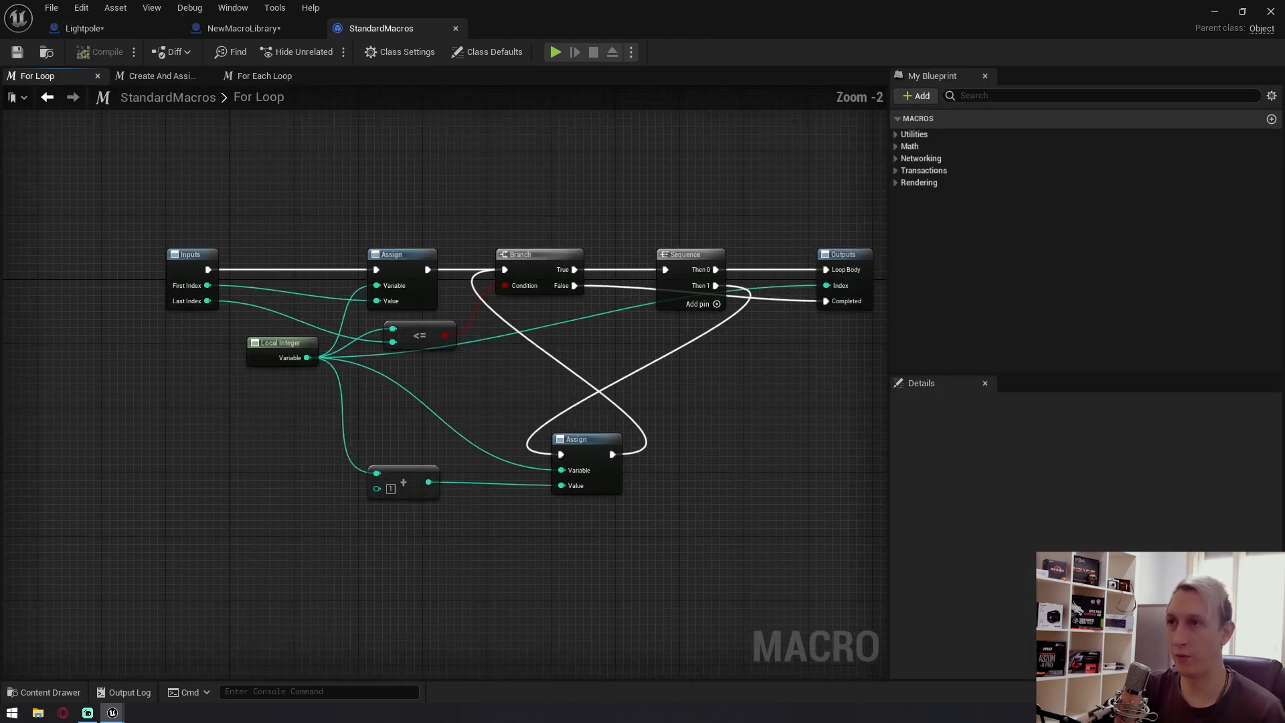
# Copy all nodes between Inputs and Outputs of the standard For Loop and paste them into NewMacro of NewMacroLibrary.
pyautogui.moveTo(231, 217); pyautogui.dragTo(775, 580)
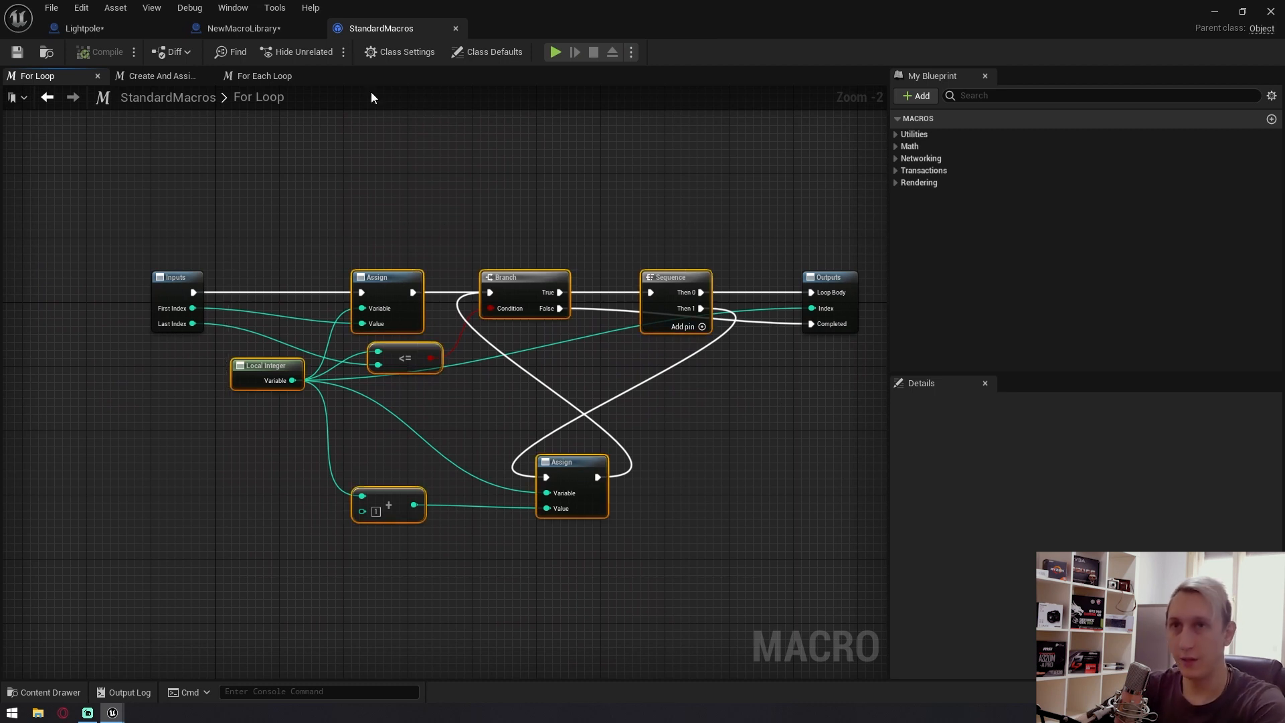
pyautogui.click(261, 27)
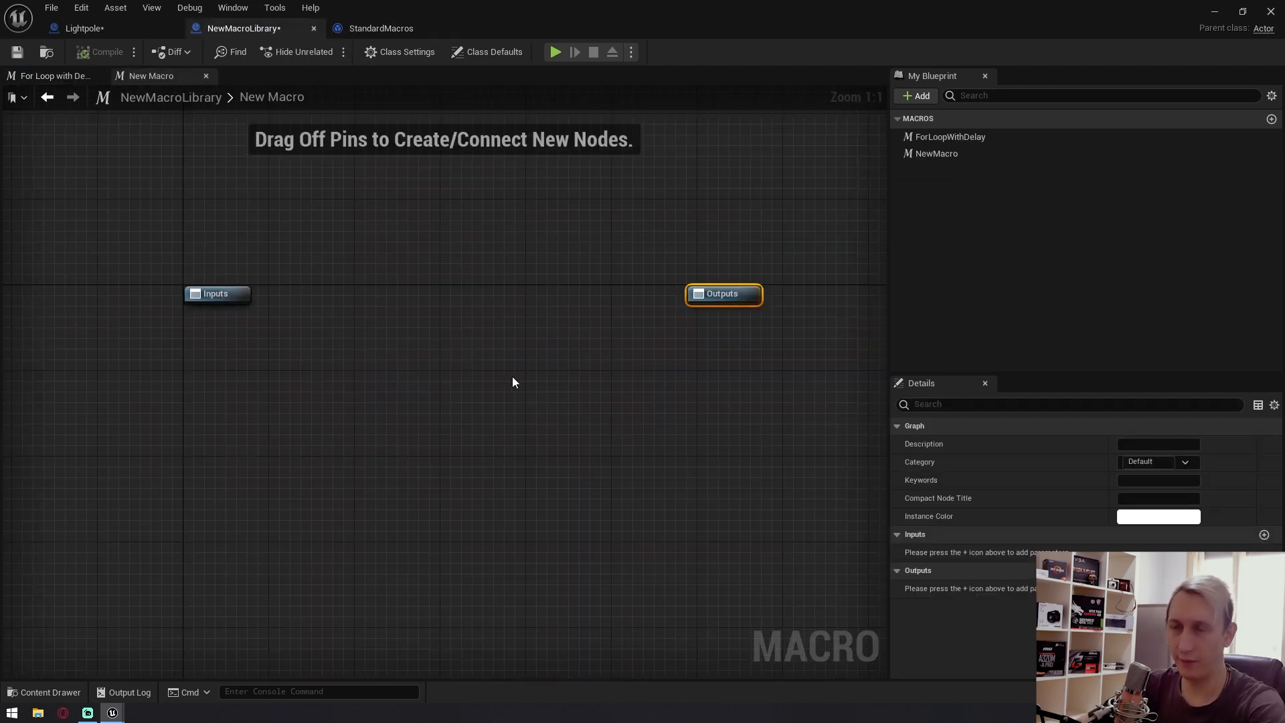
pyautogui.click(380, 28)
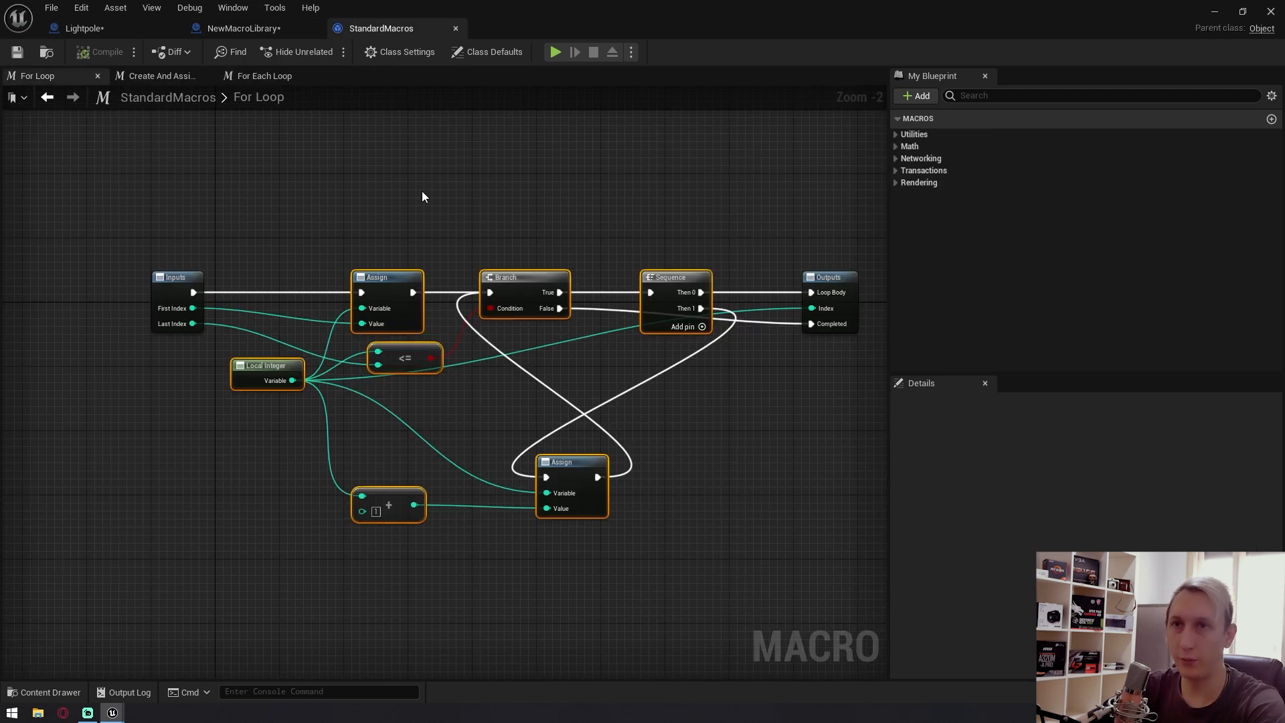
pyautogui.click(268, 27)
pyautogui.moveTo(519, 285); pyautogui.dragTo(594, 332, button='right')
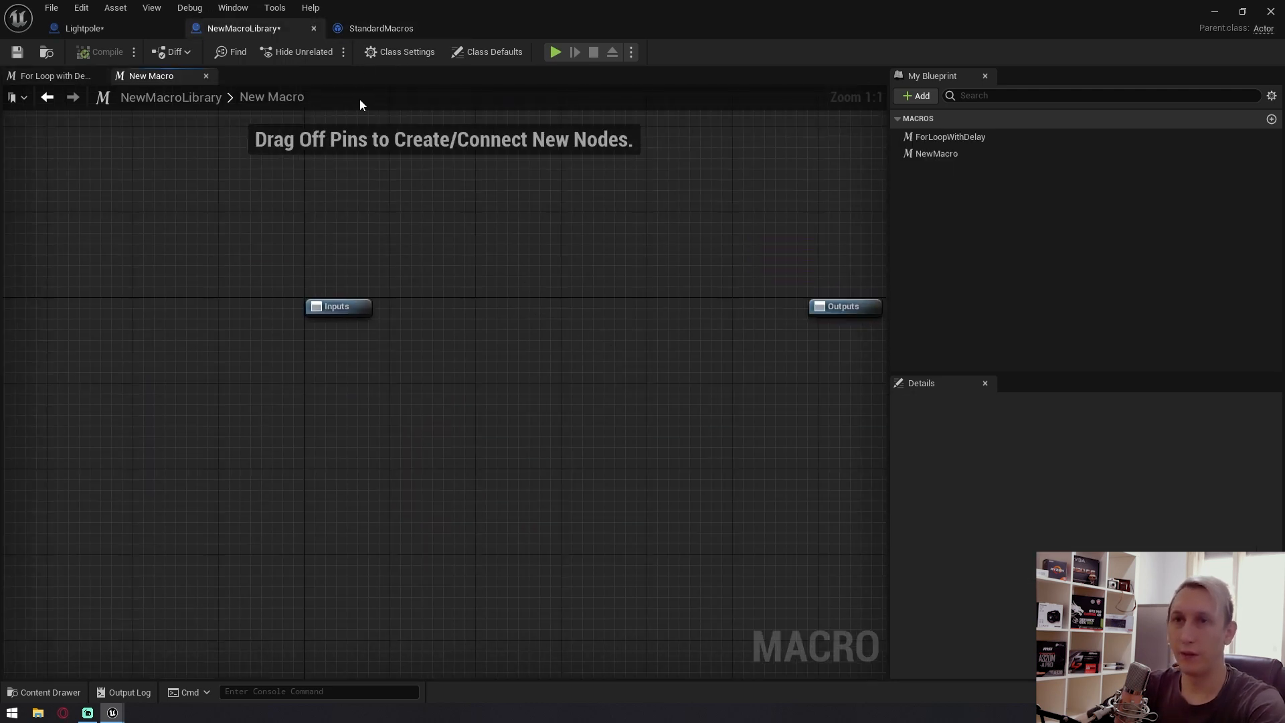
pyautogui.hotkey('ctrl', 'v')
pyautogui.moveTo(608, 572); pyautogui.dragTo(608, 491, button='right')
# Move NewMacro's Inputs node to the left of Local Integer and its Outputs node to the right of the pasted nodes.
pyautogui.scroll(-5, 584, 579)
pyautogui.scroll(3, 586, 543)
pyautogui.moveTo(408, 420); pyautogui.dragTo(213, 292)
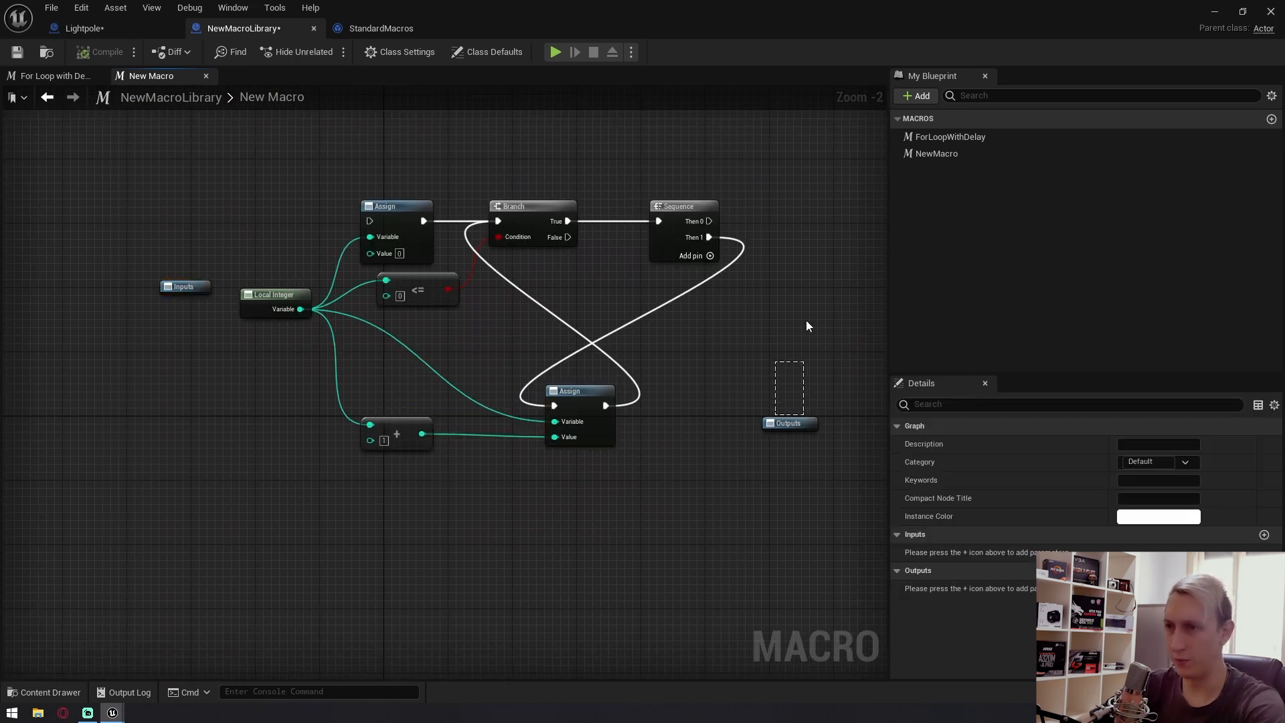
pyautogui.moveTo(788, 423); pyautogui.dragTo(798, 296)
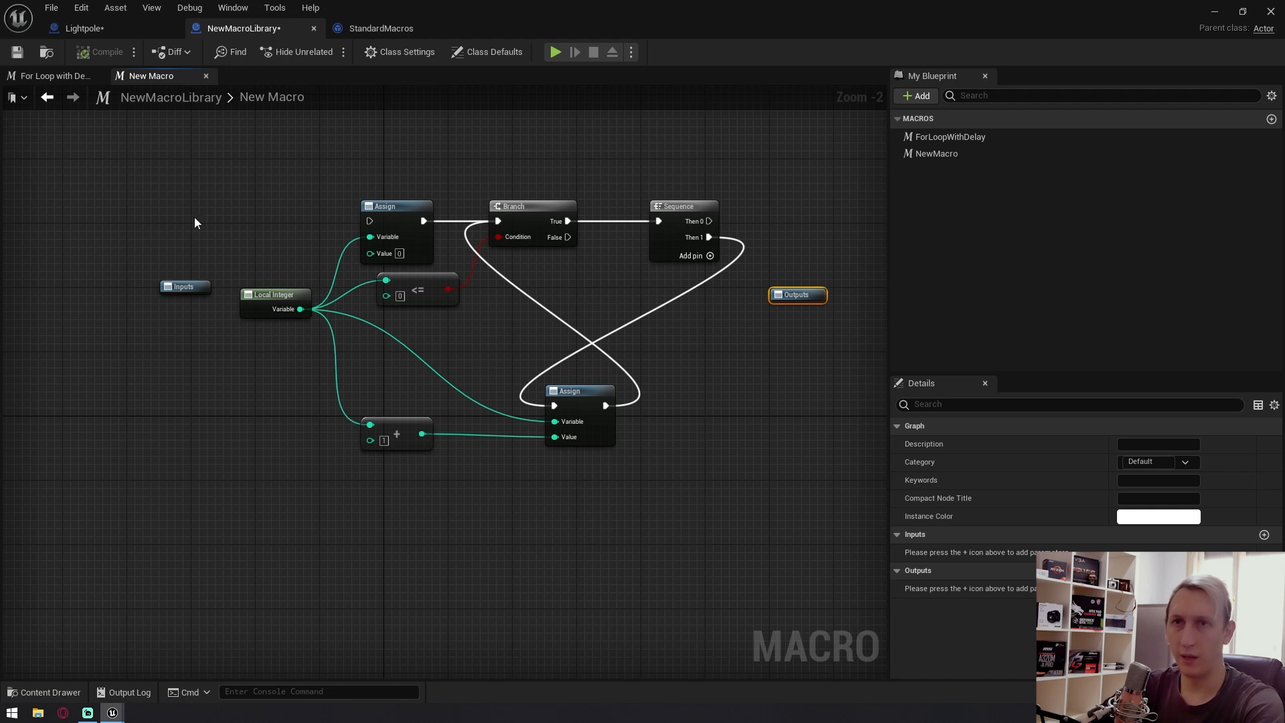
# Check the standard For Loop's parameters, add three input parameters to NewMacro and set the first one's type to Exec.
pyautogui.click(395, 25)
pyautogui.scroll(2, 142, 288)
pyautogui.click(164, 286)
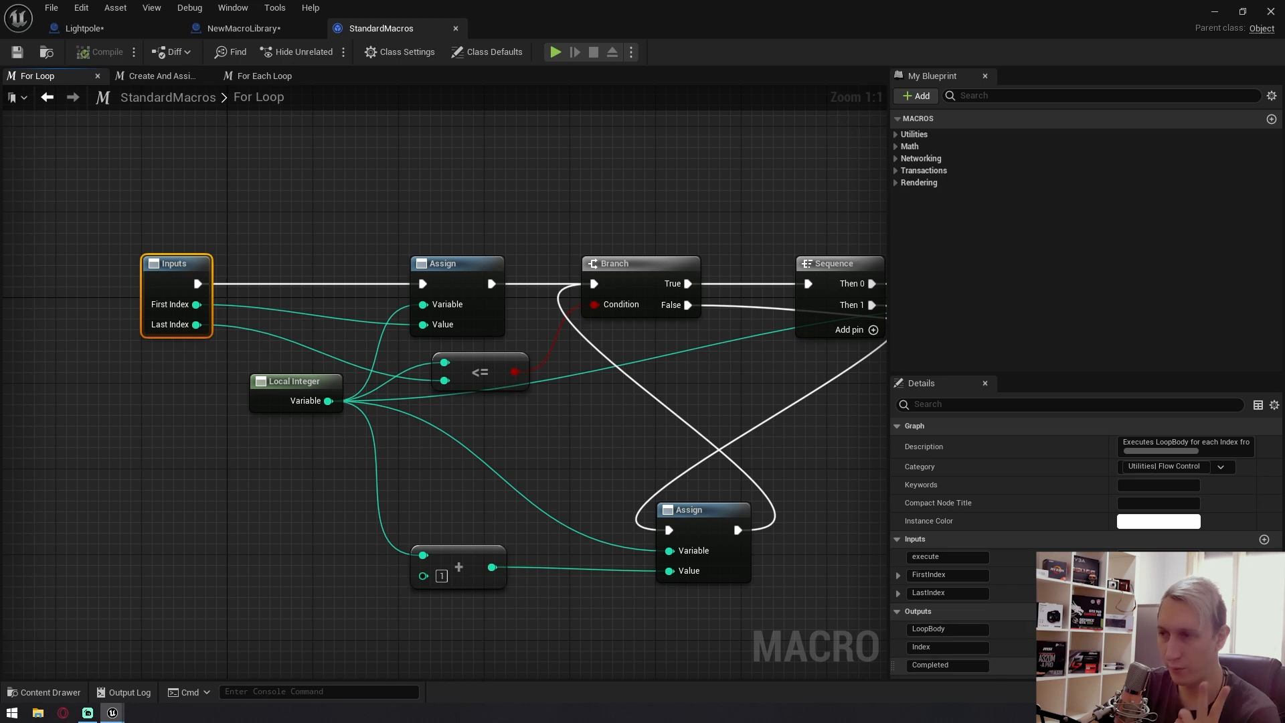
pyautogui.click(272, 27)
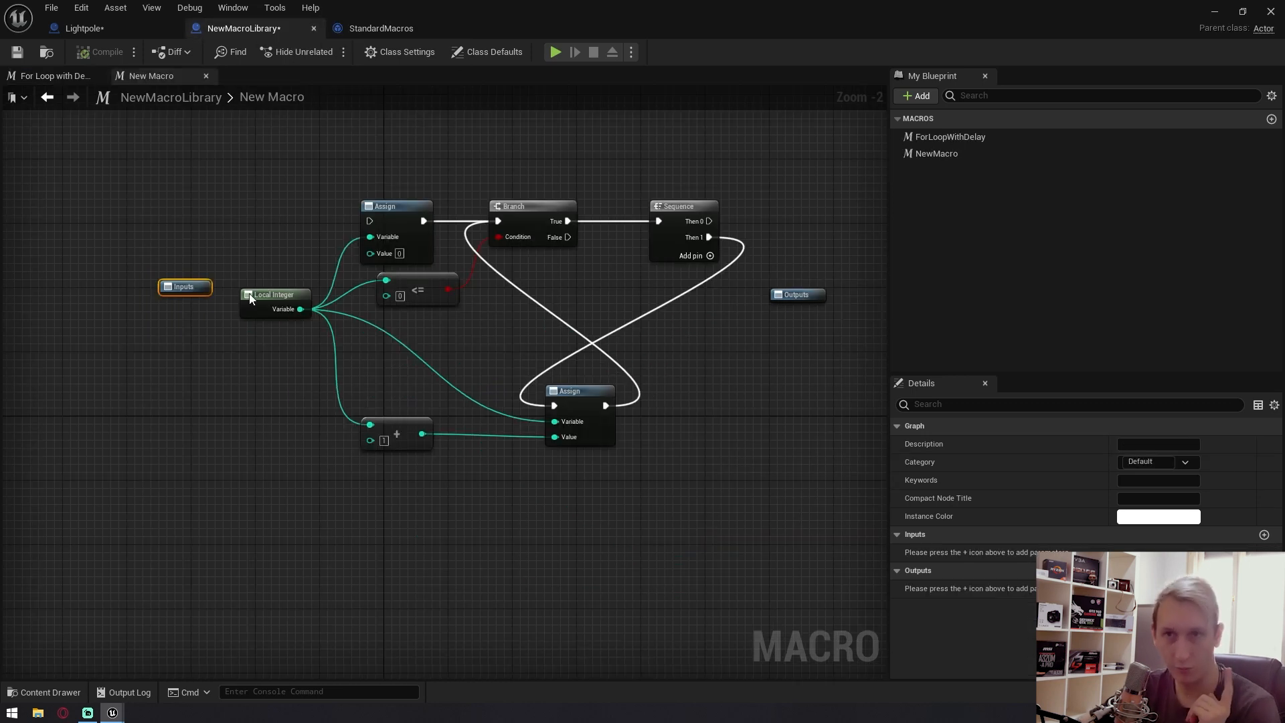
pyautogui.click(1265, 534)
pyautogui.click(1265, 534)
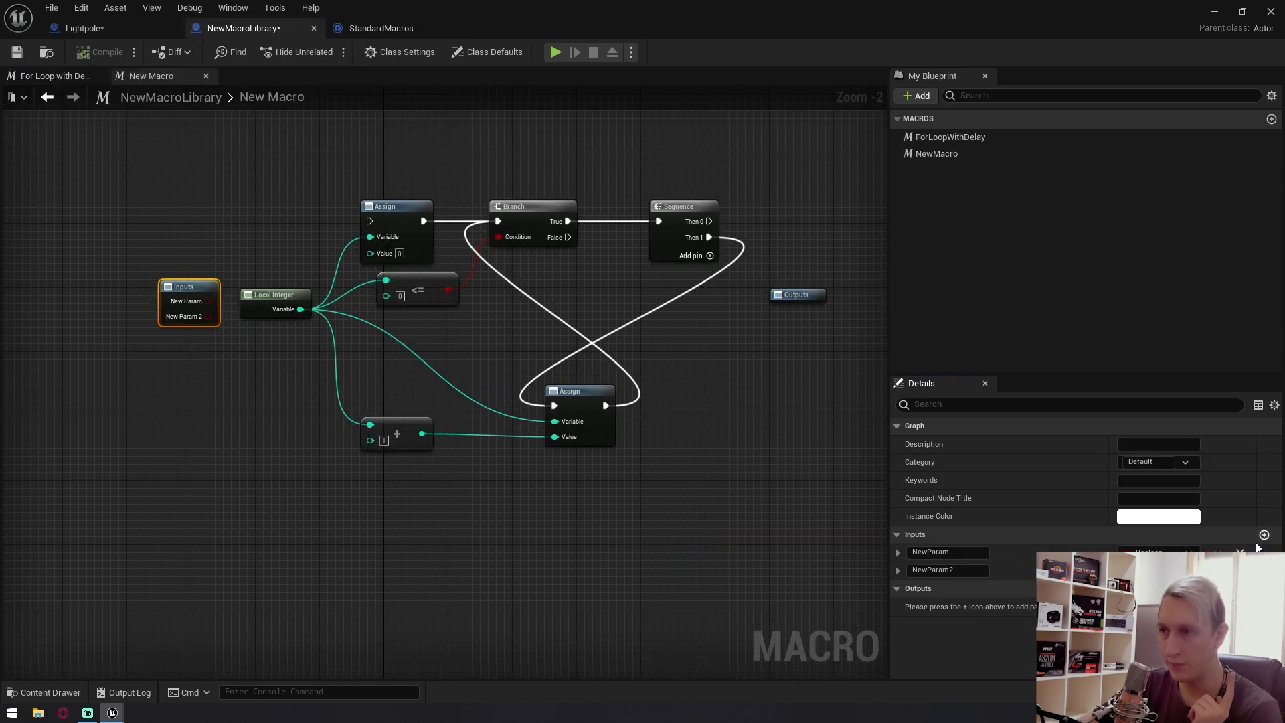
pyautogui.click(1265, 535)
pyautogui.click(1151, 587)
pyautogui.write('exec')
pyautogui.press('Return')
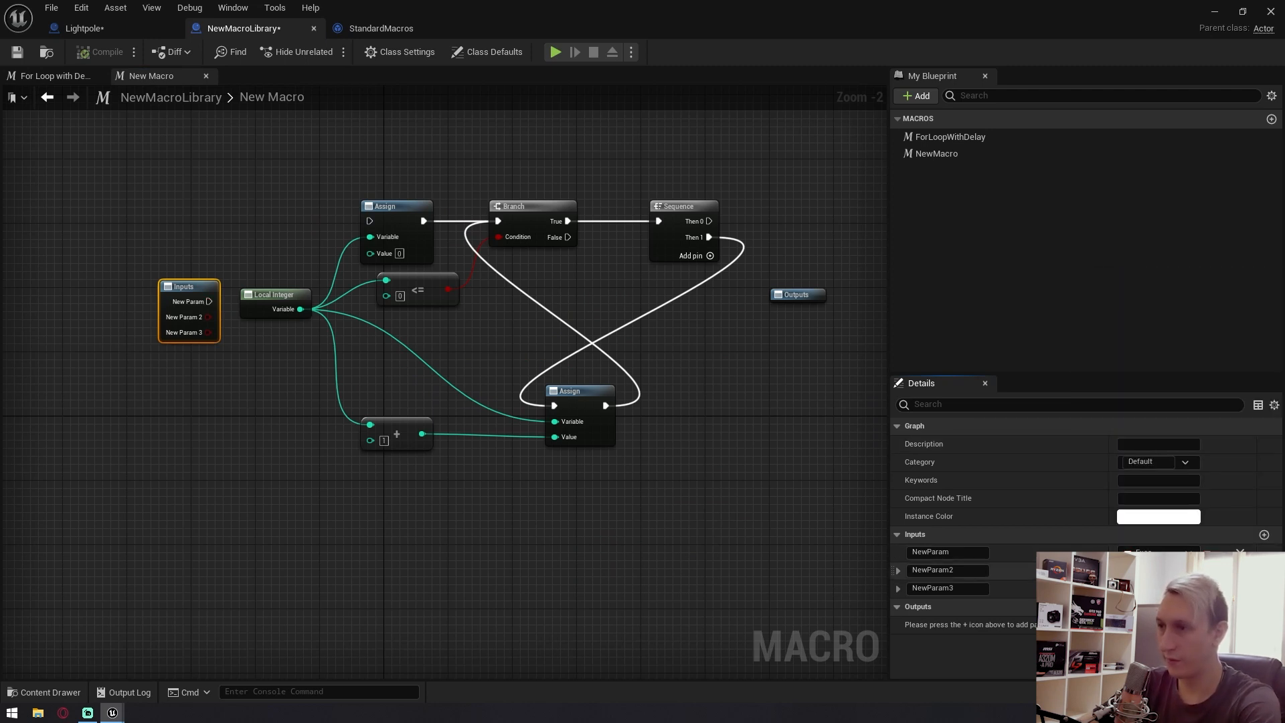
# Set the type of NewMacro's second and third input parameters to Integer.
pyautogui.click(1151, 569)
pyautogui.write('integer')
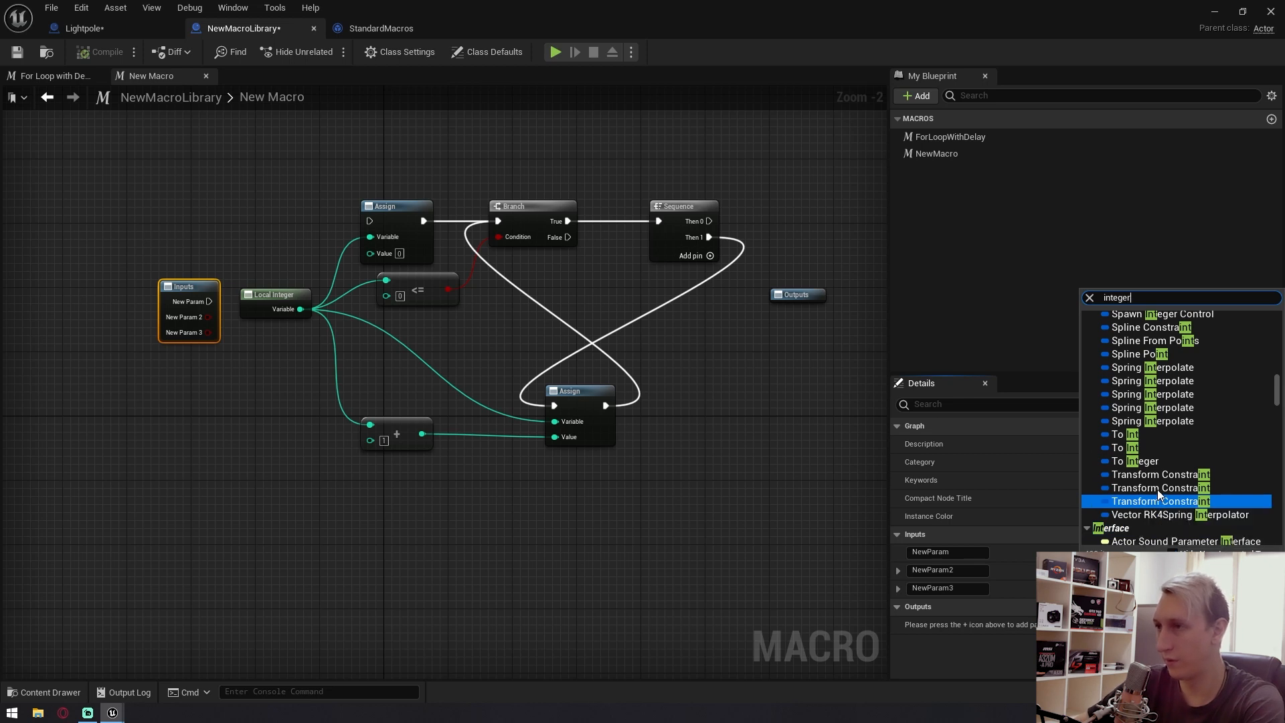
pyautogui.scroll(10, 1157, 489)
pyautogui.click(1131, 317)
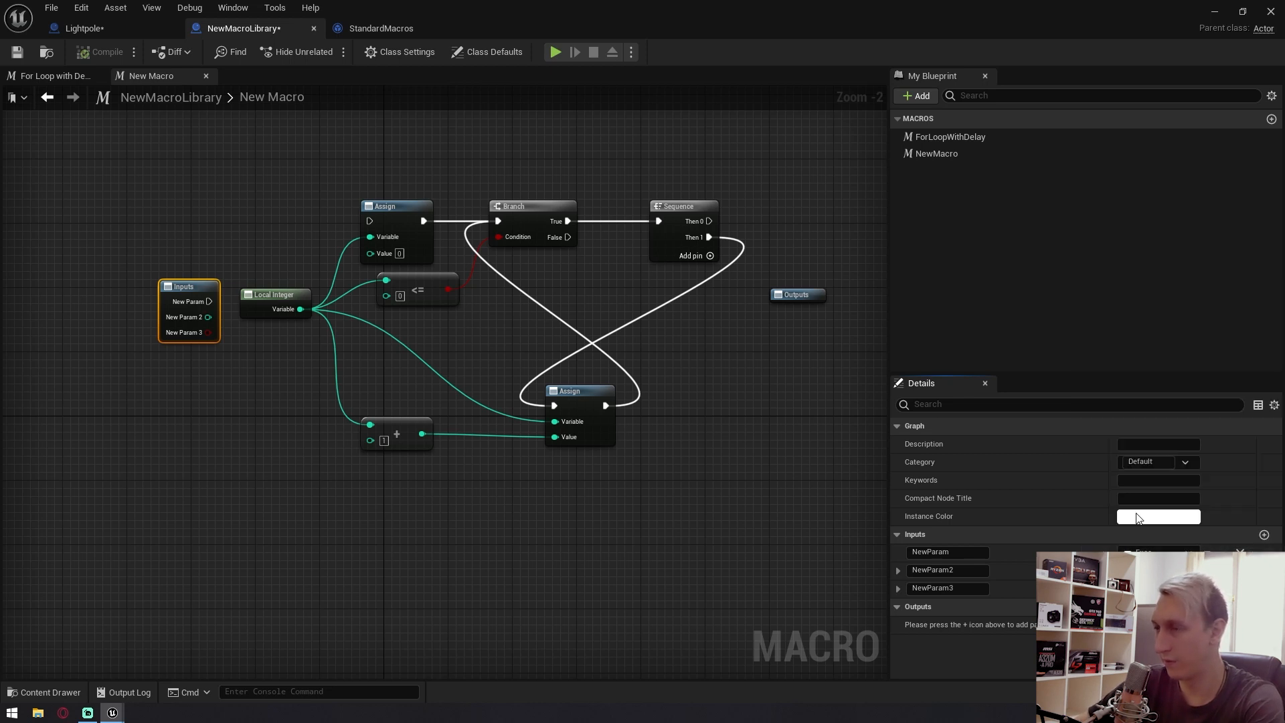
pyautogui.click(1138, 588)
pyautogui.click(1111, 334)
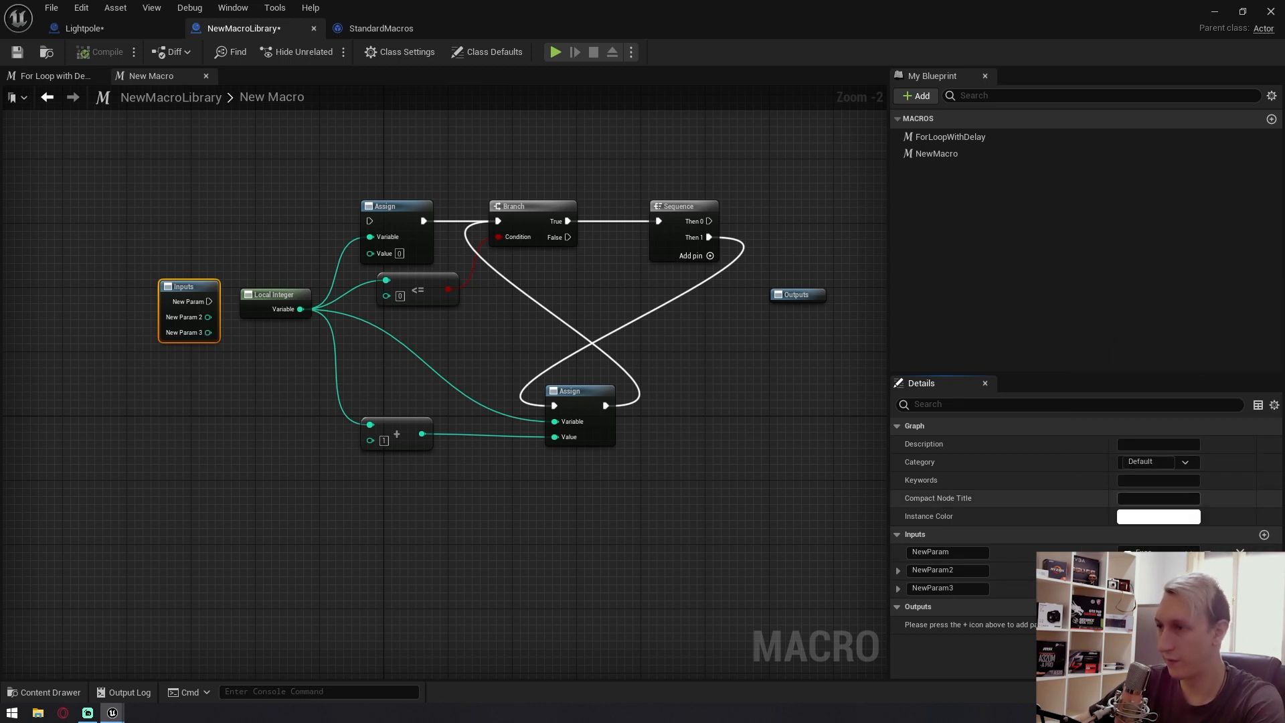
# Add three output parameters to NewMacro and set the first and third to Exec, leaving the middle one as Integer.
pyautogui.click(1264, 606)
pyautogui.click(1264, 607)
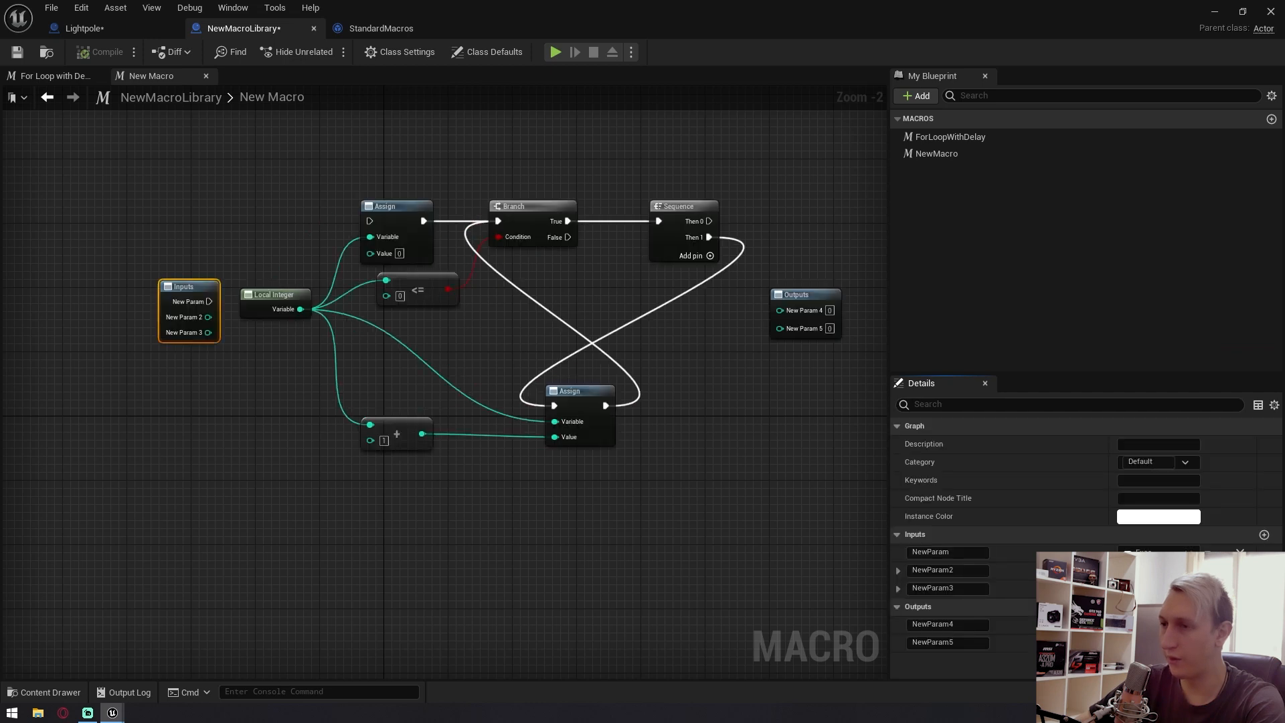
pyautogui.click(1263, 607)
pyautogui.click(1138, 659)
pyautogui.write('exec')
pyautogui.click(1122, 372)
pyautogui.click(1138, 660)
pyautogui.hotkey('ctrl', 'a')
pyautogui.write('ex')
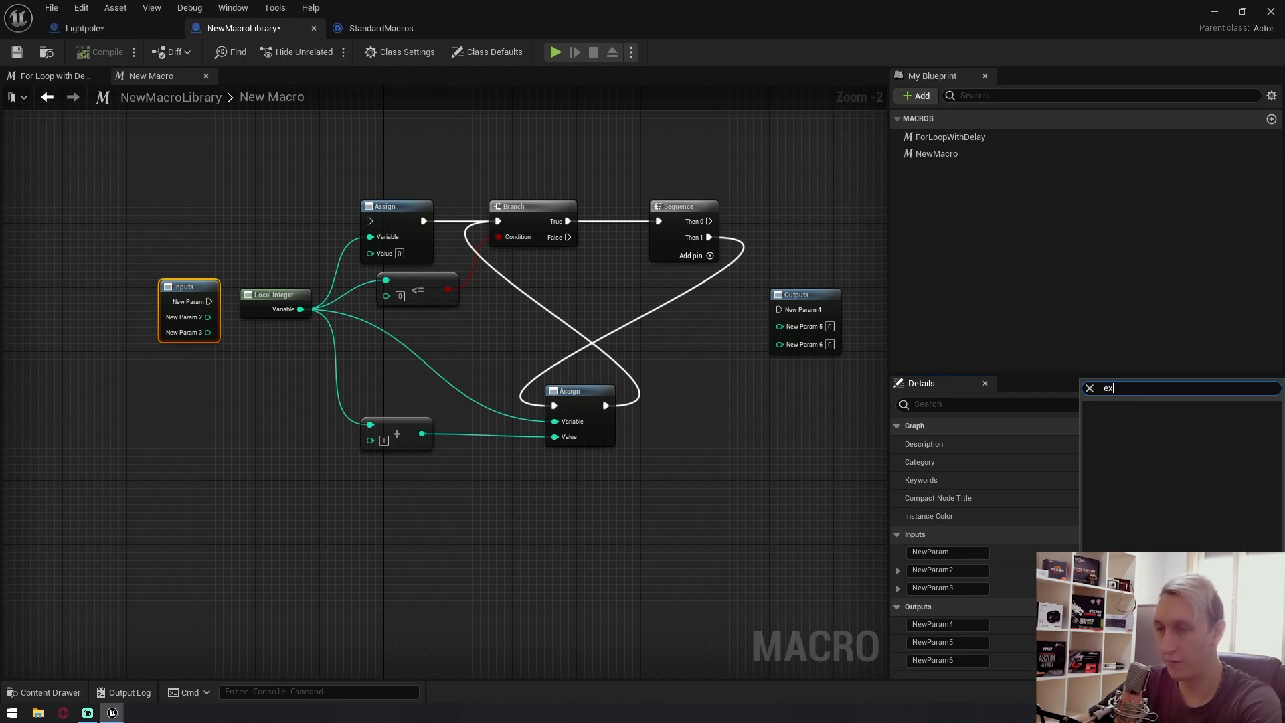
pyautogui.write('ec')
pyautogui.click(1106, 407)
# Copy the name execute from the standard For Loop's first input and paste it as the name of NewMacro's first input.
pyautogui.moveTo(731, 446); pyautogui.dragTo(820, 338, button='right')
pyautogui.moveTo(572, 323); pyautogui.dragTo(603, 432, button='right')
pyautogui.scroll(1, 602, 431)
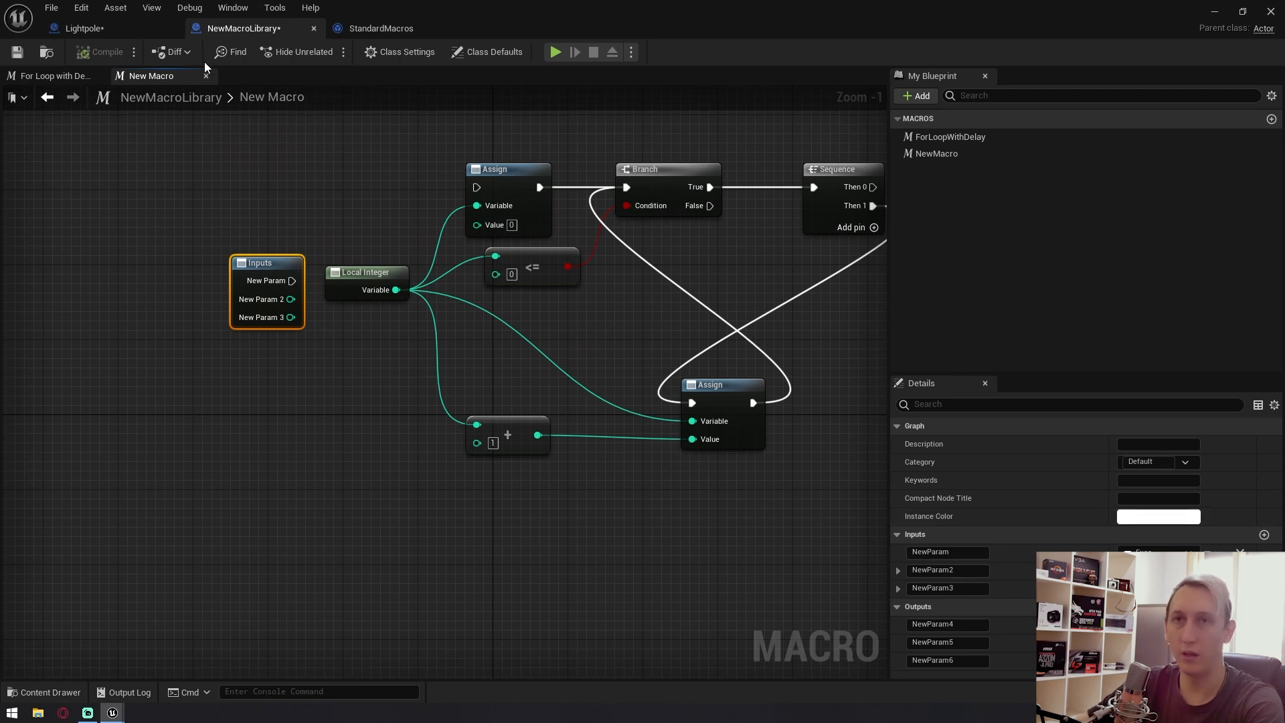
pyautogui.click(131, 30)
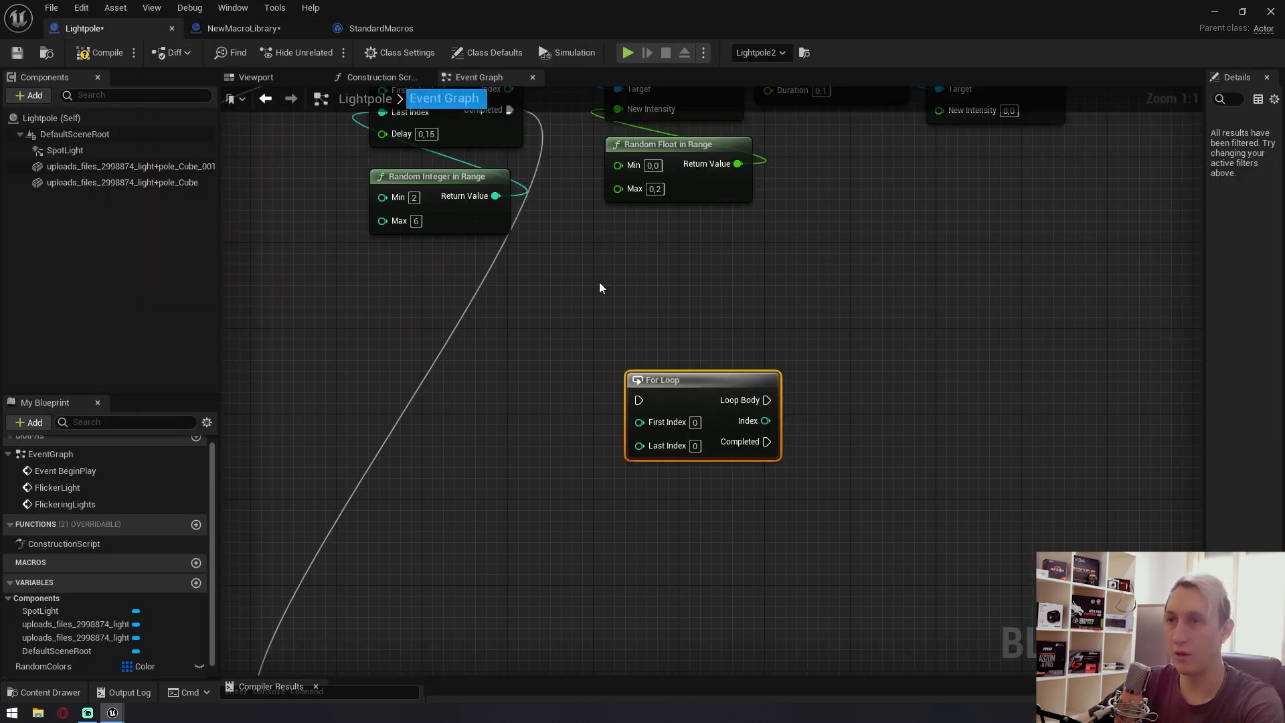
pyautogui.click(384, 28)
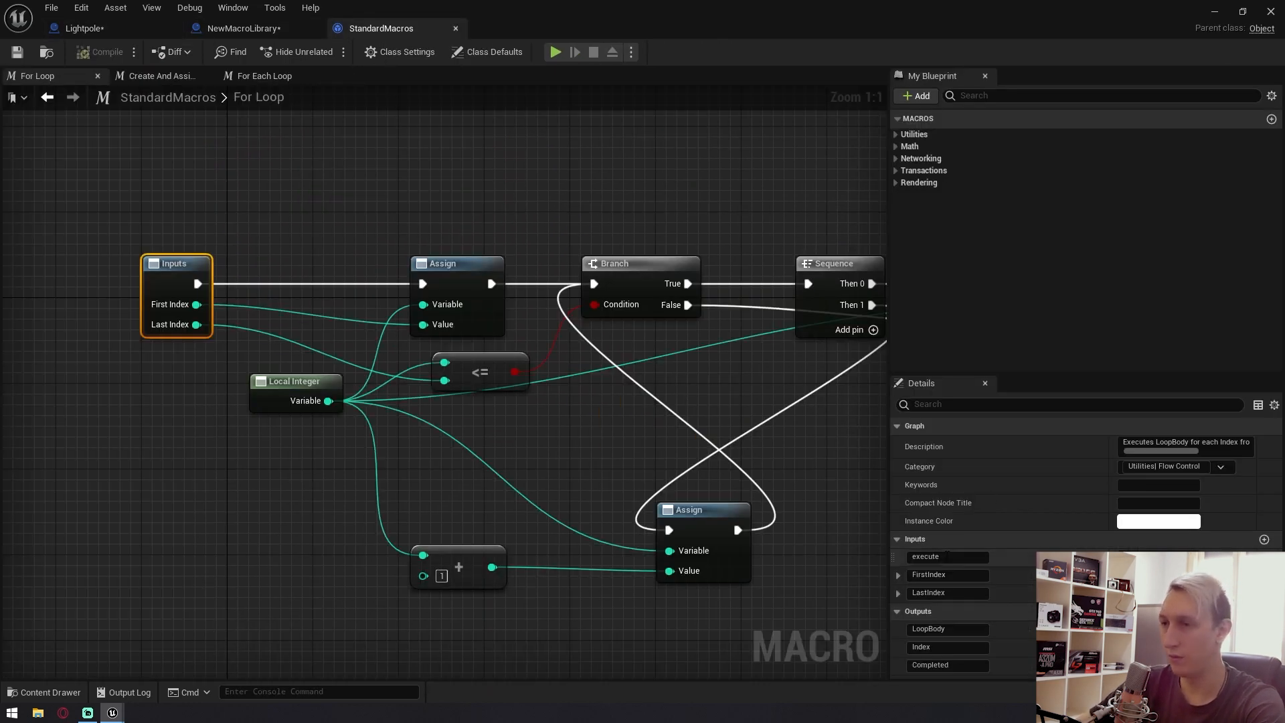
pyautogui.click(945, 556)
pyautogui.hotkey('ctrl', 'c')
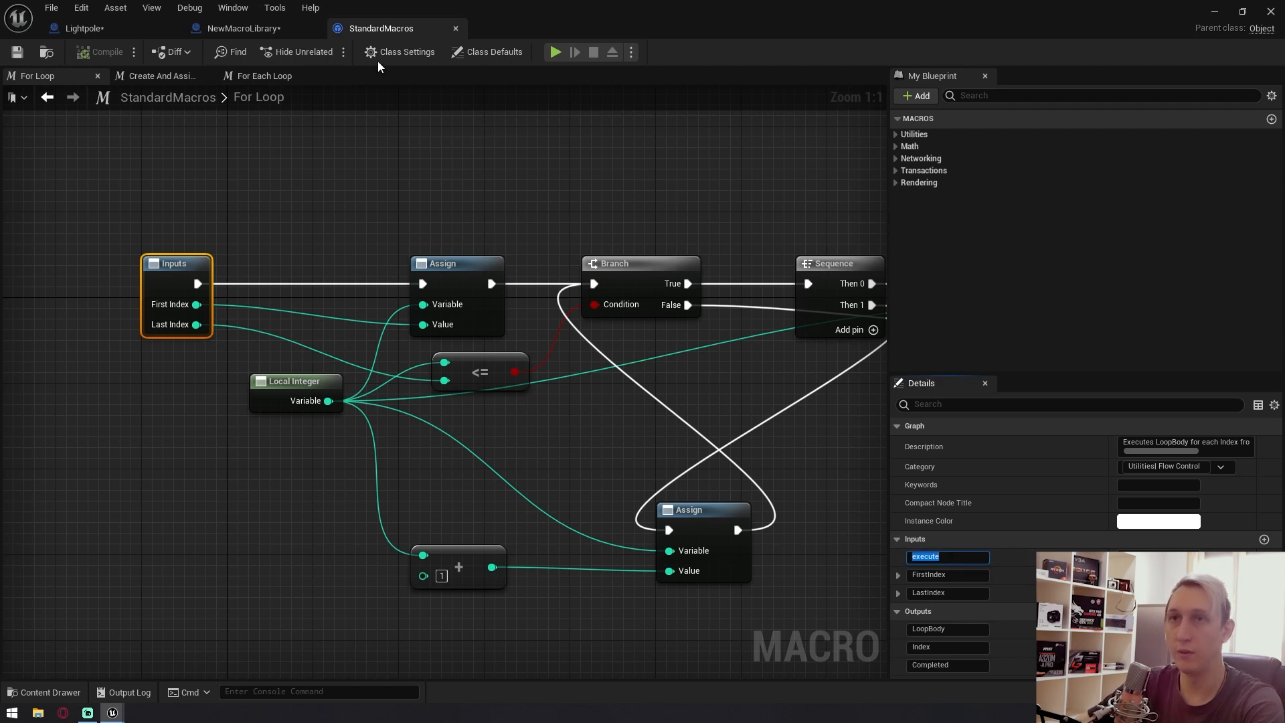
pyautogui.click(276, 28)
pyautogui.click(956, 553)
pyautogui.hotkey('ctrl', 'v')
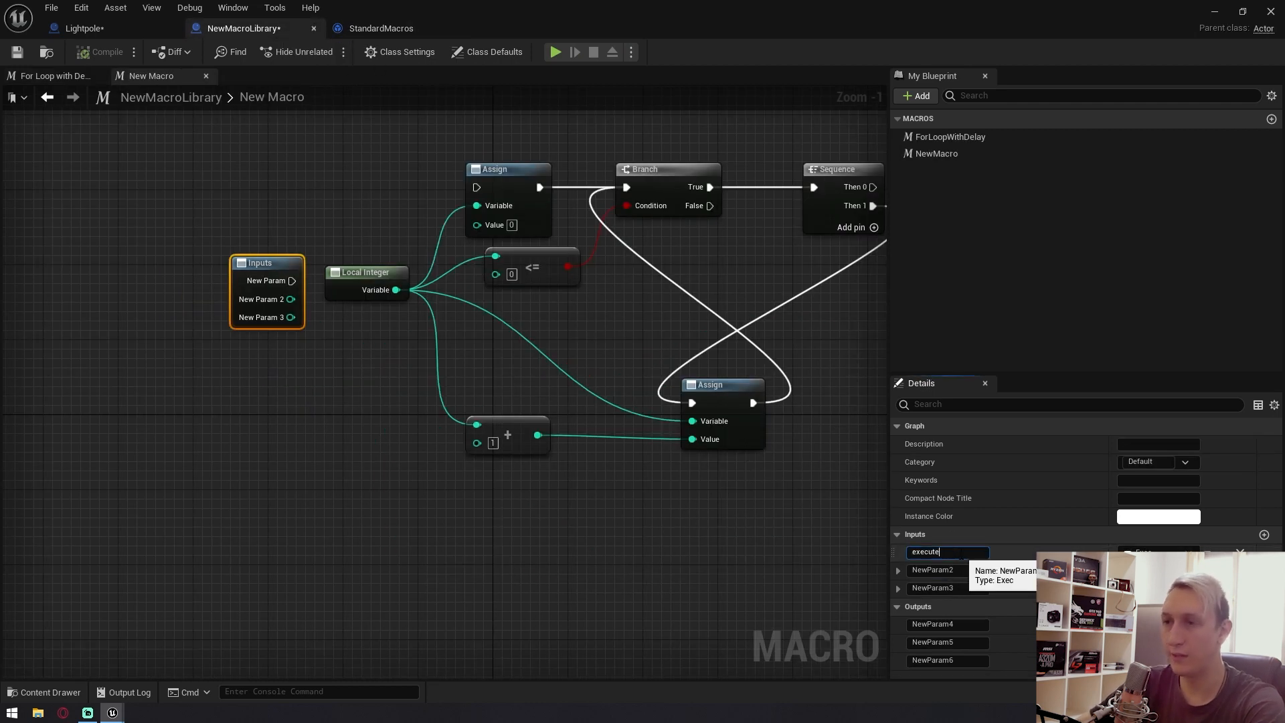
pyautogui.click(641, 573)
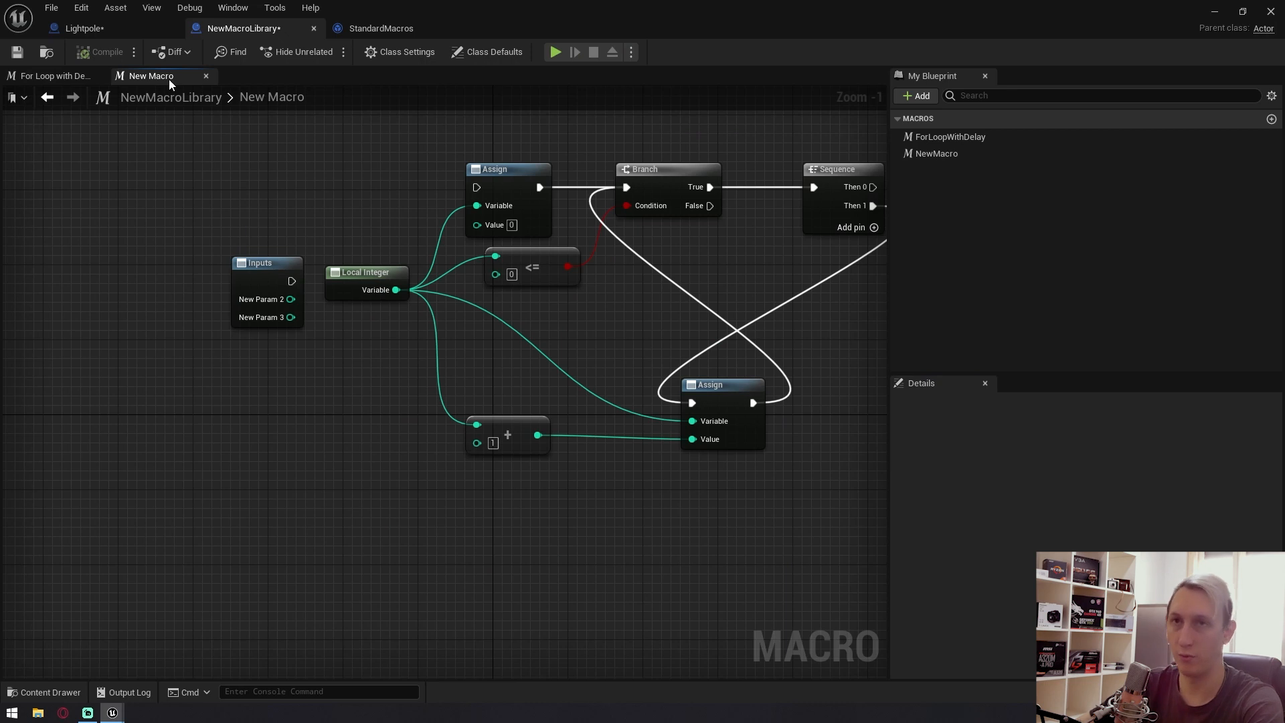
# Rename NewMacro's second and third inputs as First Index and Last Index, matching the standard For Loop.
pyautogui.click(364, 28)
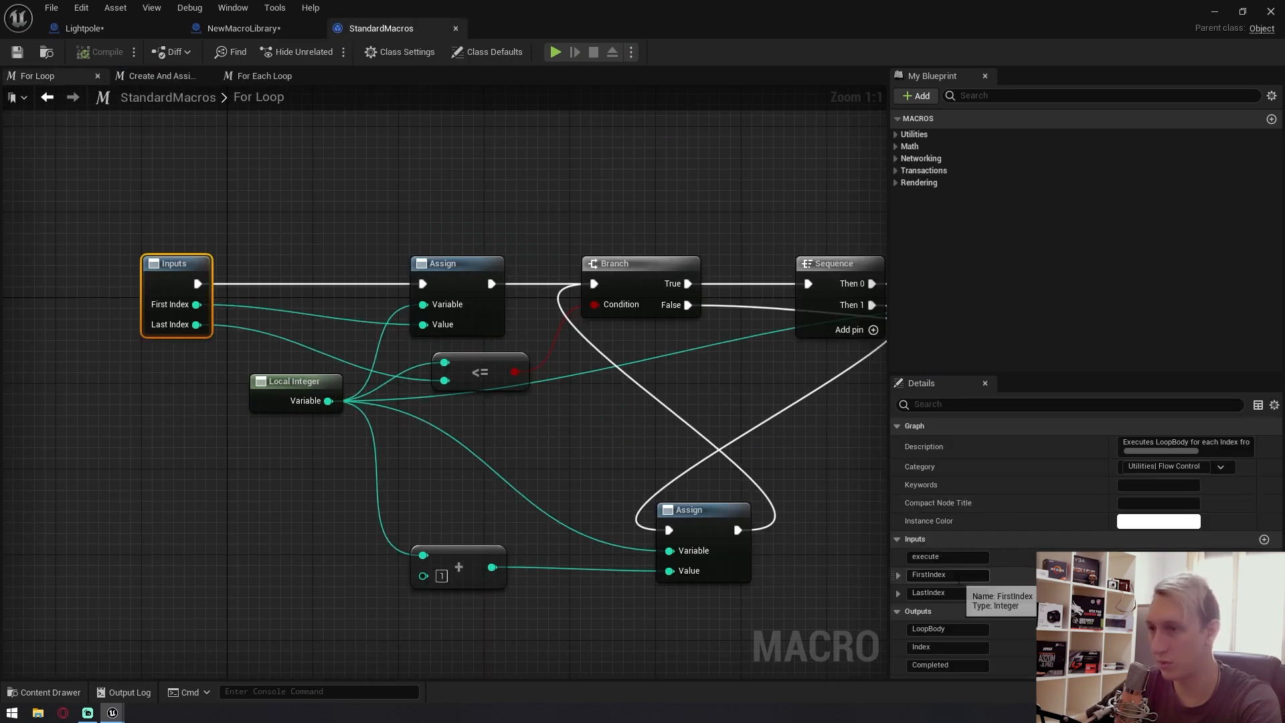
pyautogui.click(249, 29)
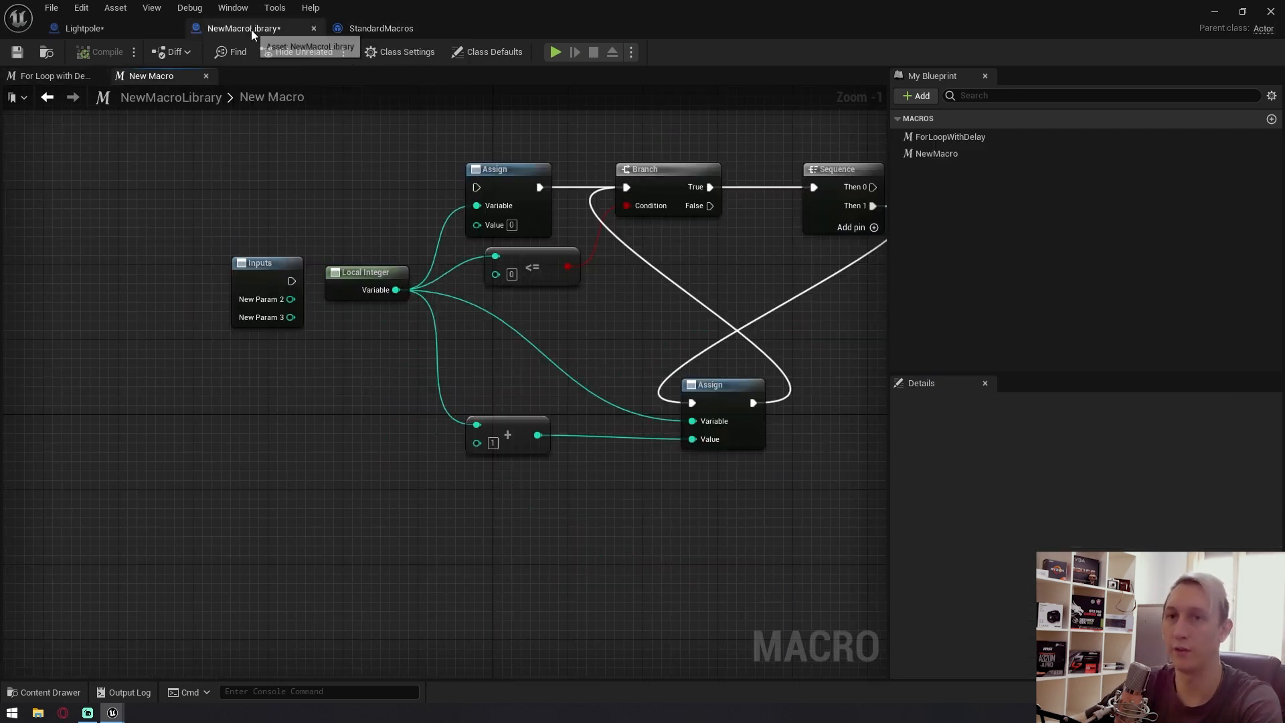
pyautogui.click(265, 265)
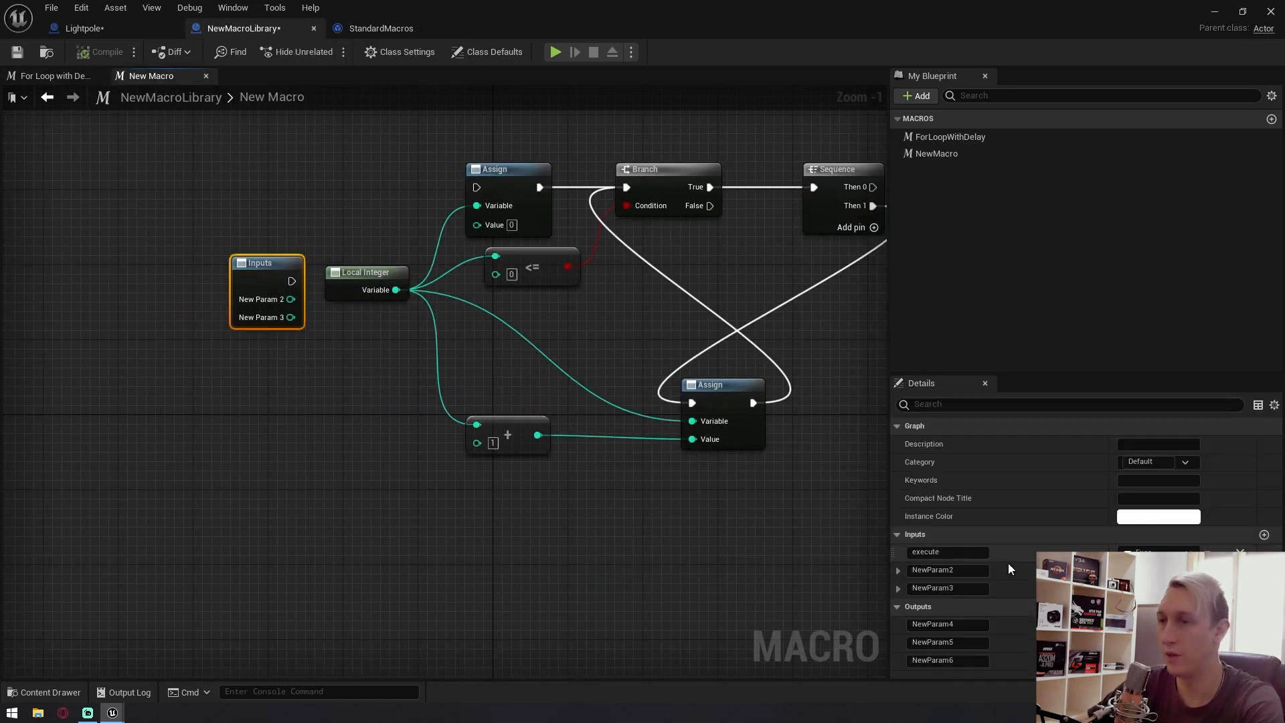
pyautogui.click(969, 574)
pyautogui.write('First Index')
pyautogui.press('Return')
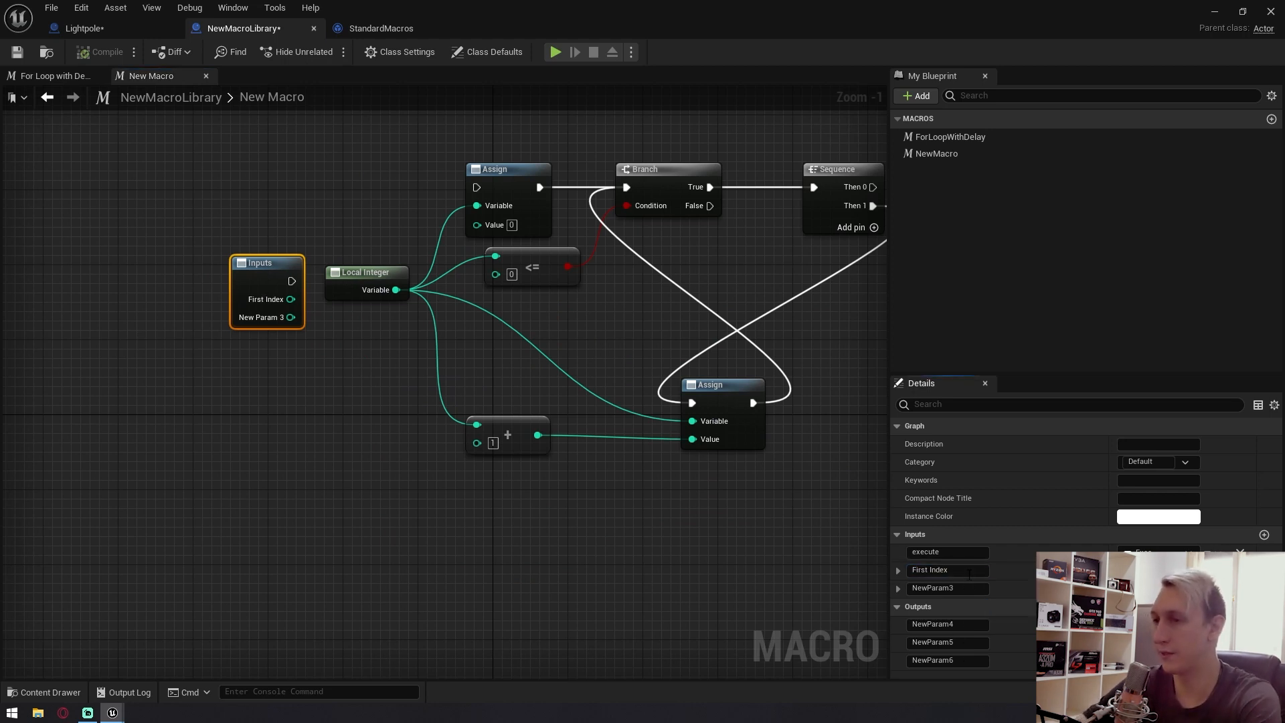
pyautogui.doubleClick(966, 589)
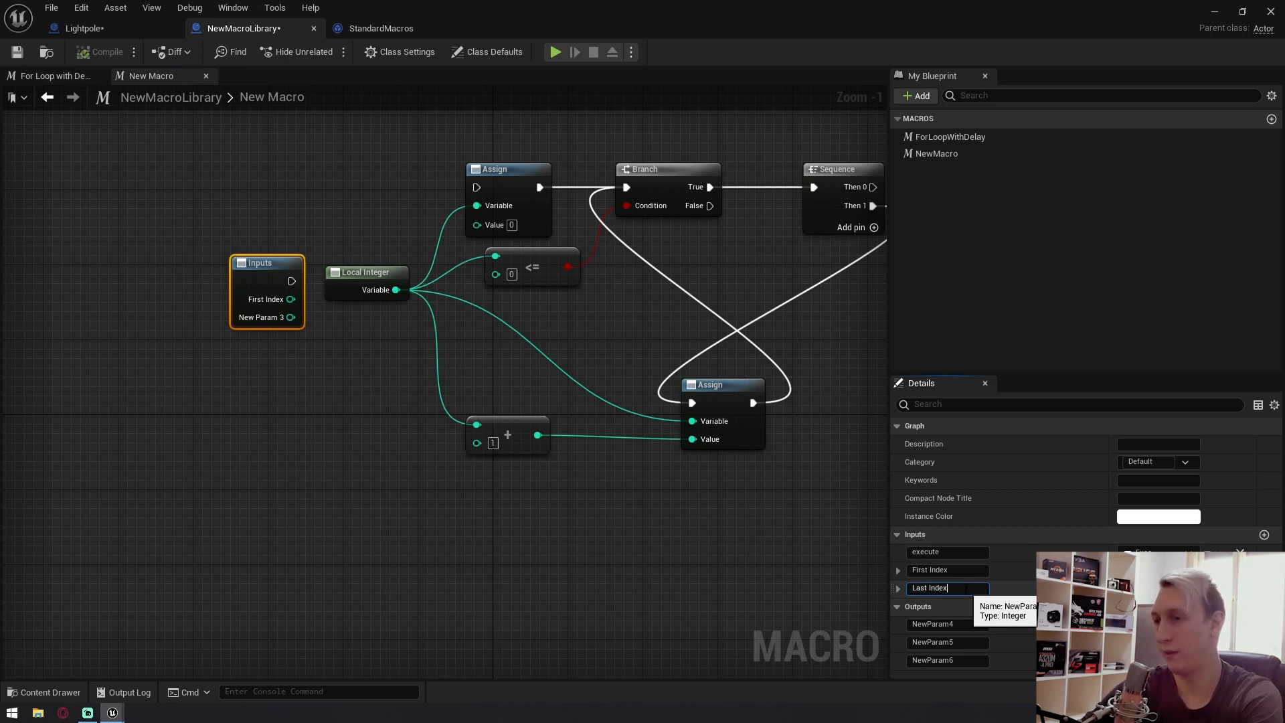
pyautogui.write('Last Index')
pyautogui.press('Return')
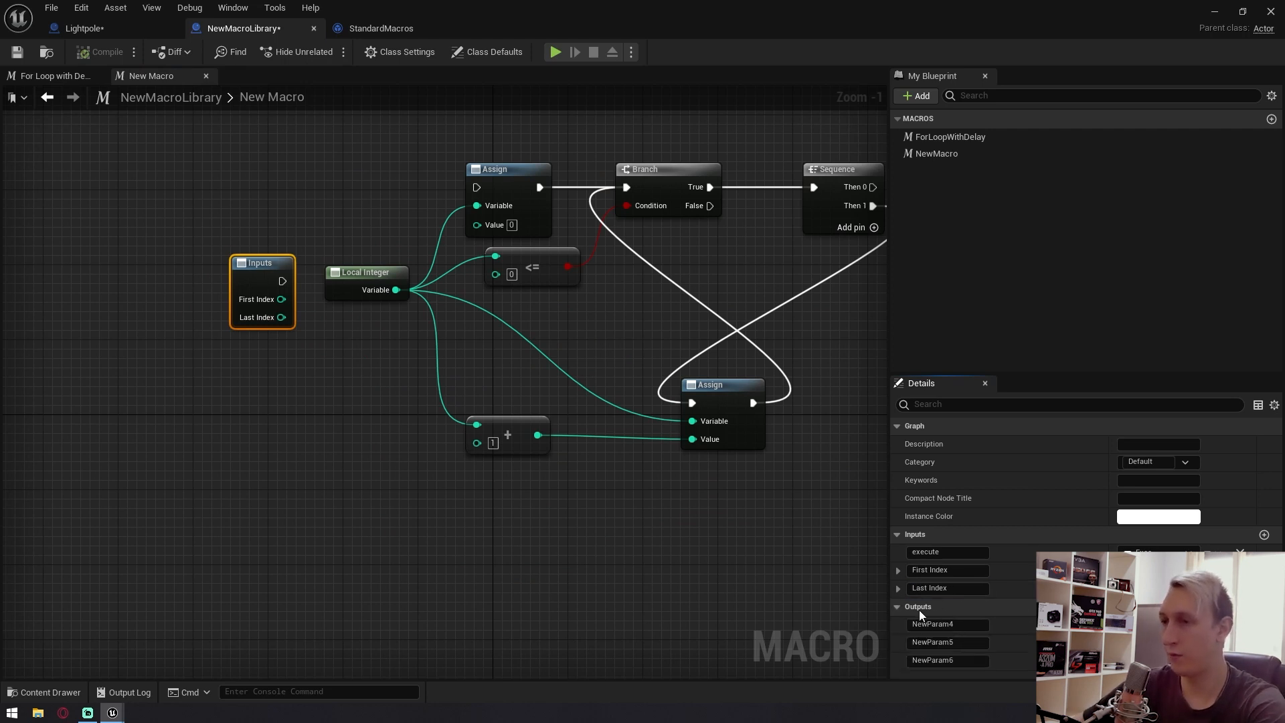
# Rename NewMacro's outputs as Loop Body, Index and Completed, and compare the names with the standard For Loop.
pyautogui.click(962, 623)
pyautogui.write('Loop Body')
pyautogui.press('Return')
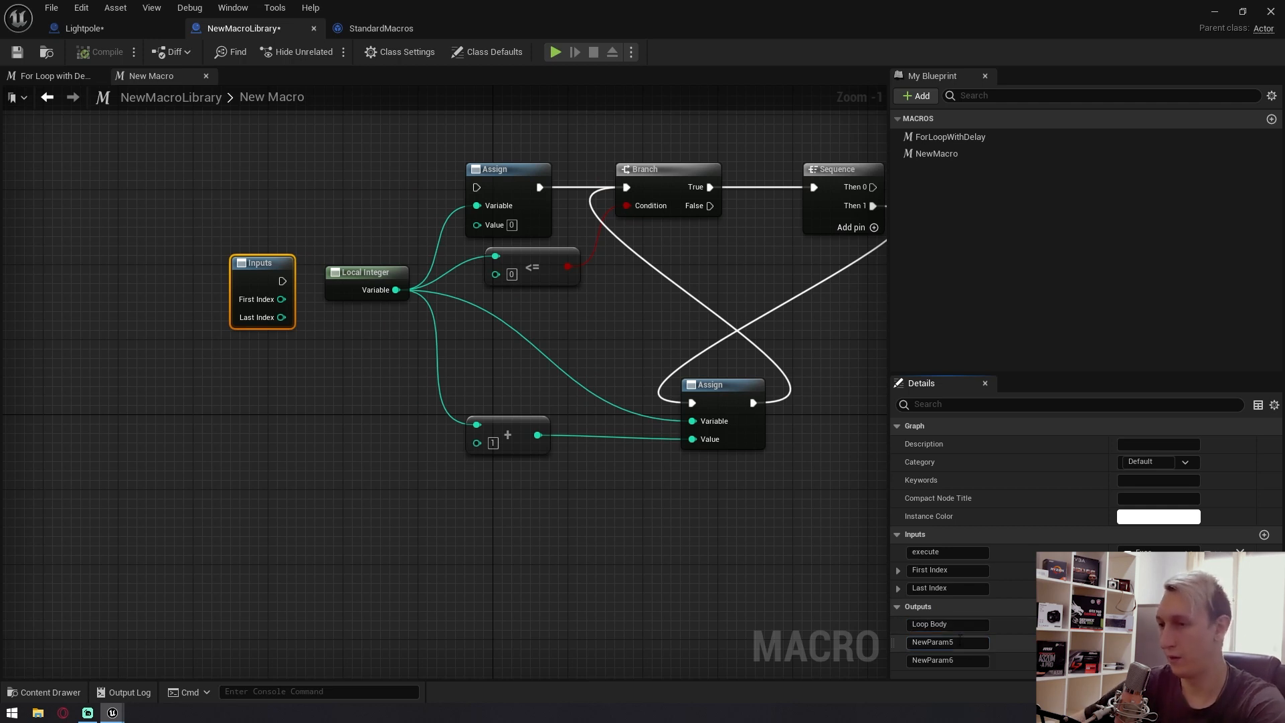
pyautogui.click(963, 660)
pyautogui.write('Completed')
pyautogui.press('Return')
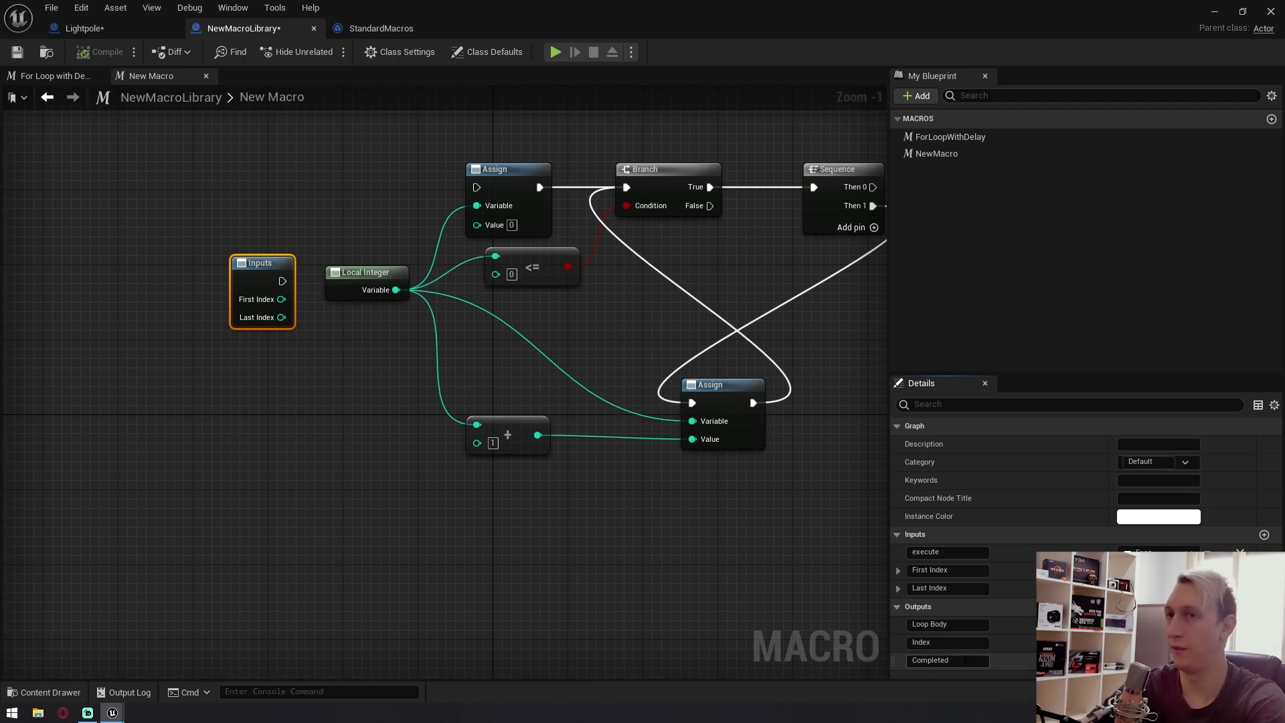
pyautogui.click(395, 24)
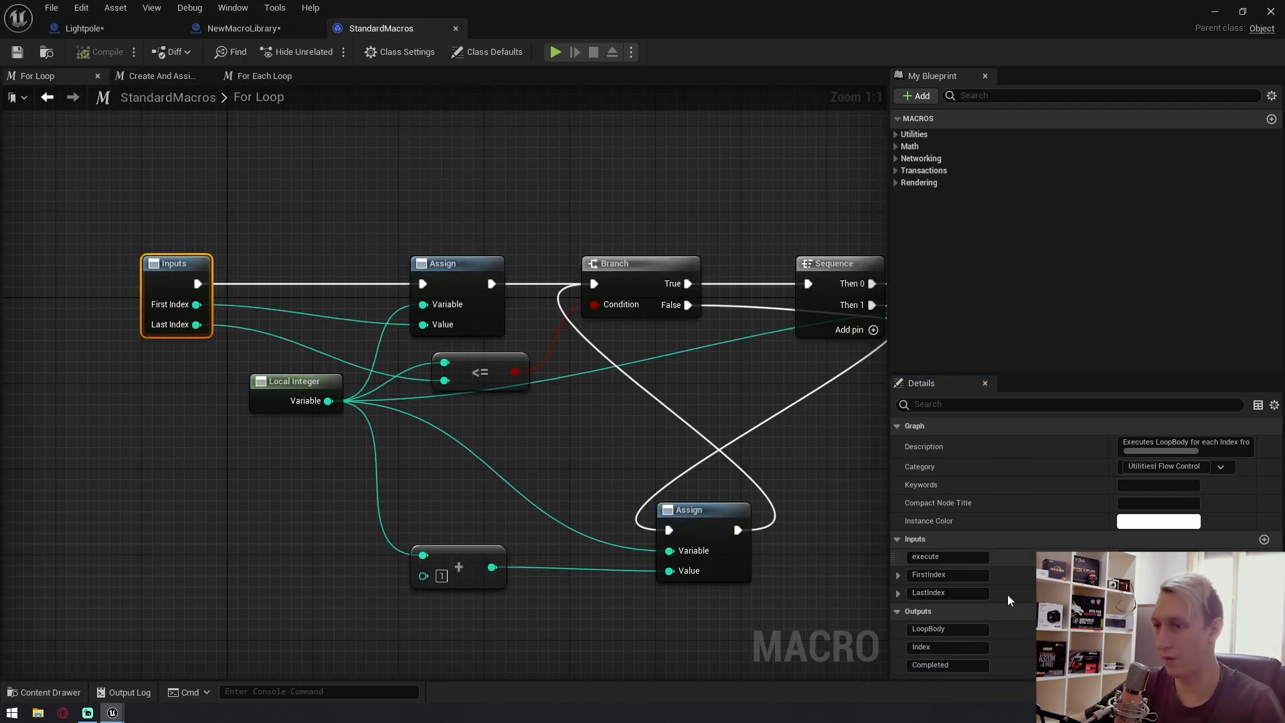
pyautogui.click(247, 28)
# Align NewMacro's Inputs and Outputs nodes with the Assign, Branch and Sequence row, placing one at each end.
pyautogui.scroll(-2, 730, 449)
pyautogui.moveTo(727, 443); pyautogui.dragTo(720, 504, button='right')
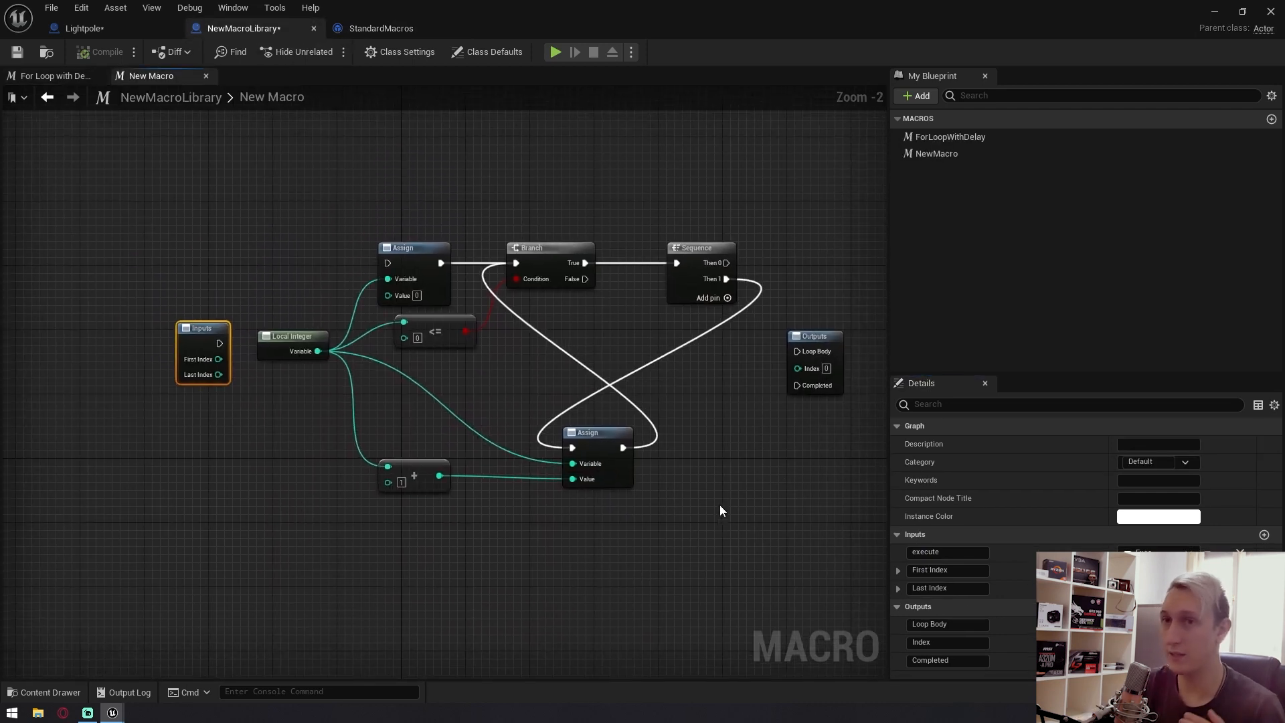
pyautogui.moveTo(217, 324); pyautogui.dragTo(224, 268)
pyautogui.scroll(2, 395, 235)
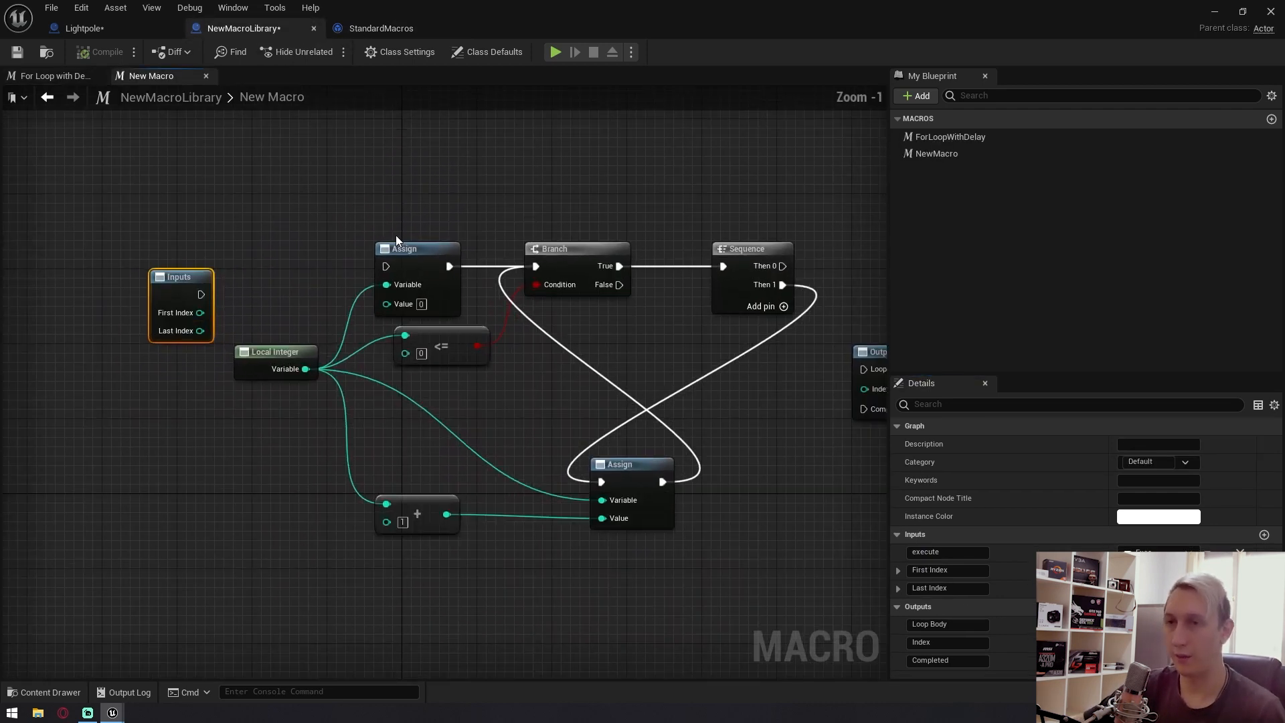
pyautogui.moveTo(871, 363); pyautogui.dragTo(838, 243)
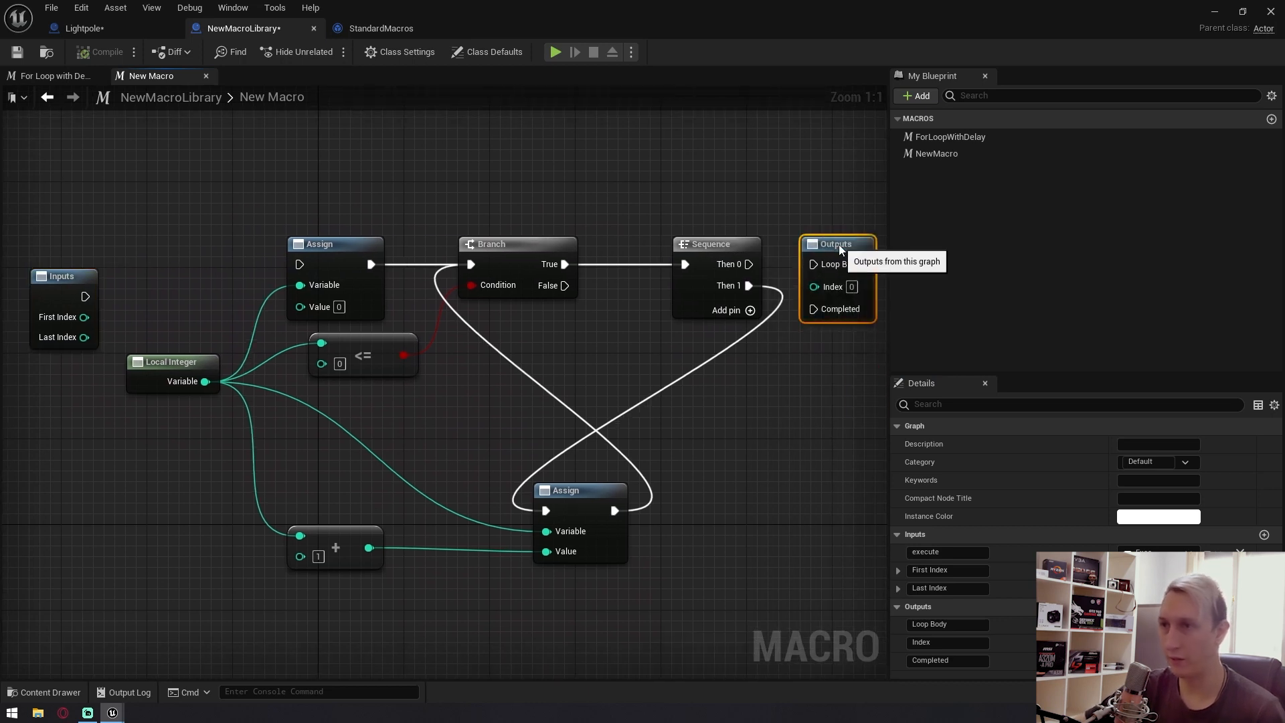
pyautogui.moveTo(360, 250); pyautogui.dragTo(420, 220, button='right')
pyautogui.moveTo(123, 255); pyautogui.dragTo(143, 221)
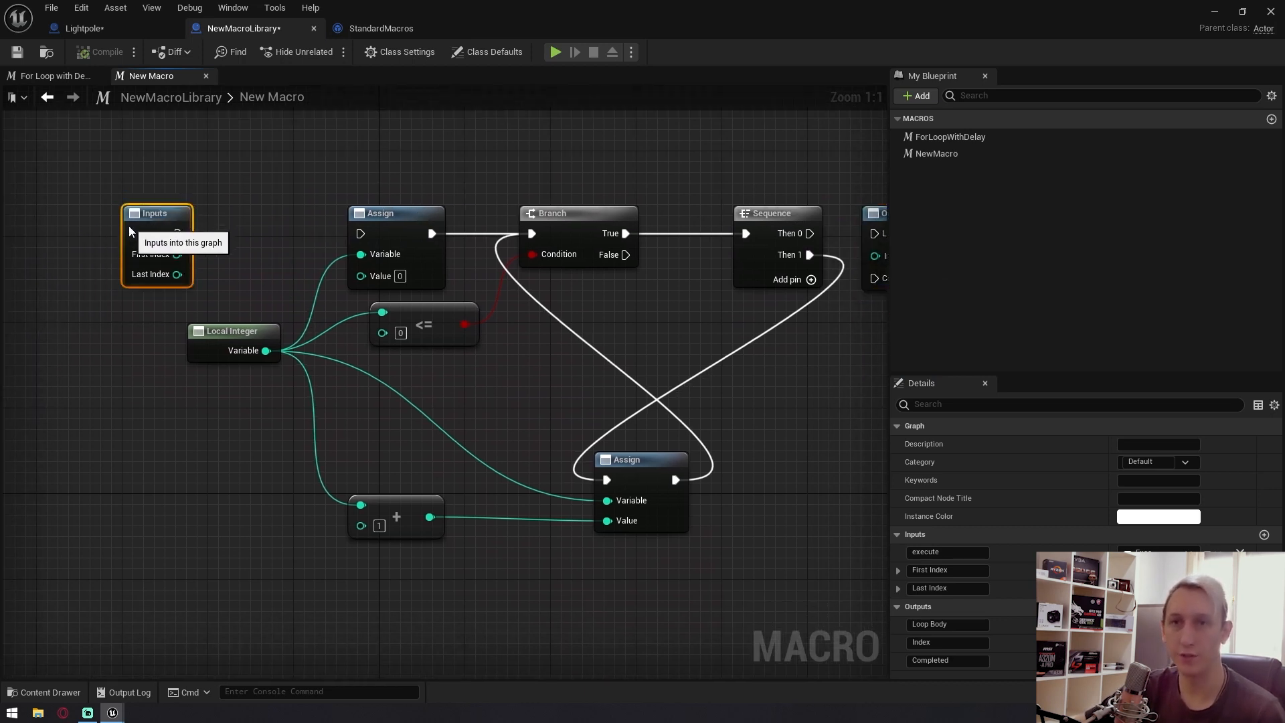
# Connect the Inputs node's execution pin to the first Assign node in NewMacro, following the standard For Loop.
pyautogui.click(375, 28)
pyautogui.moveTo(531, 288); pyautogui.dragTo(379, 303, button='right')
pyautogui.scroll(-1, 531, 288)
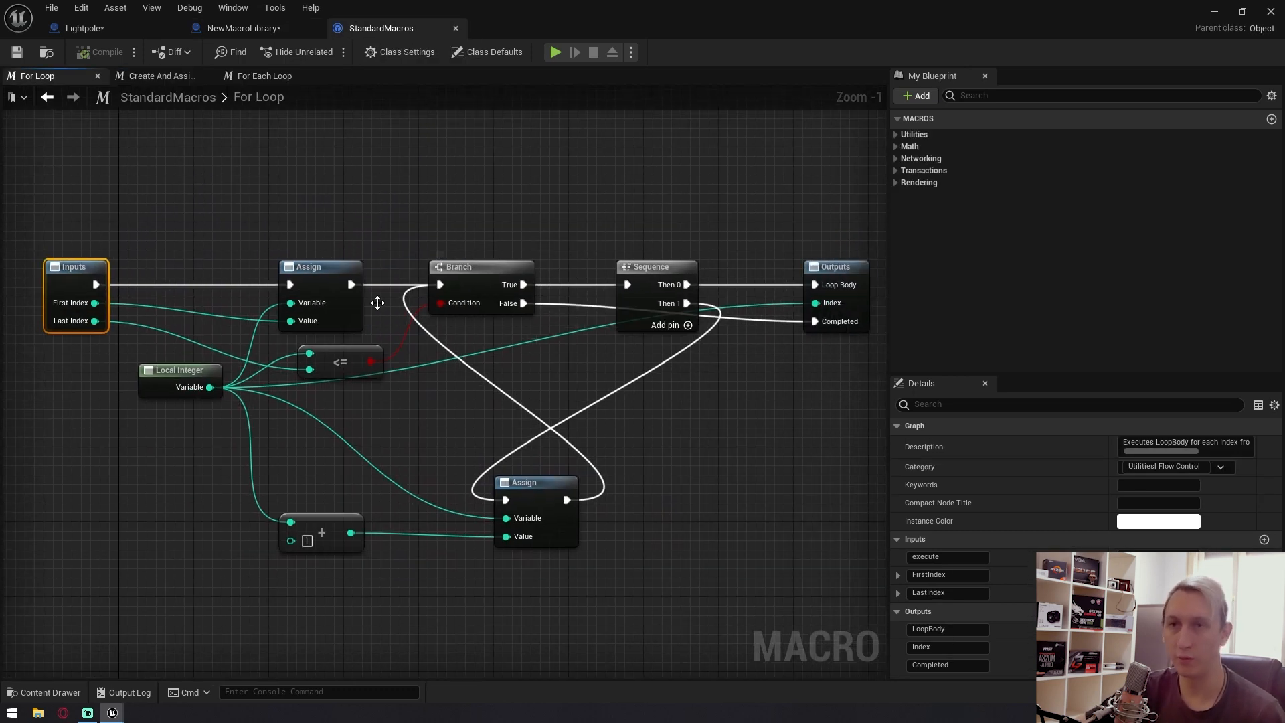
pyautogui.click(245, 27)
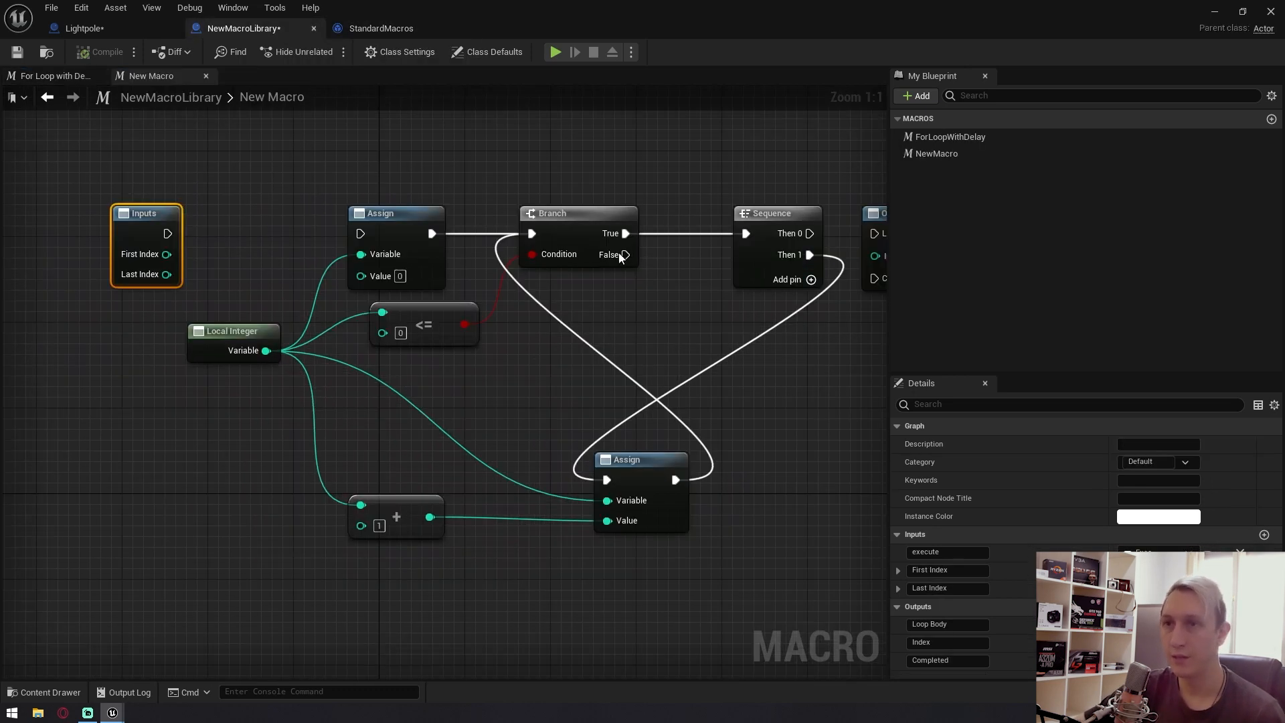
pyautogui.moveTo(167, 233); pyautogui.dragTo(360, 233)
# Connect Branch's False to Completed and Sequence's Then 0 to Loop Body on the Outputs node.
pyautogui.moveTo(693, 210); pyautogui.dragTo(498, 213, button='right')
pyautogui.click(418, 242)
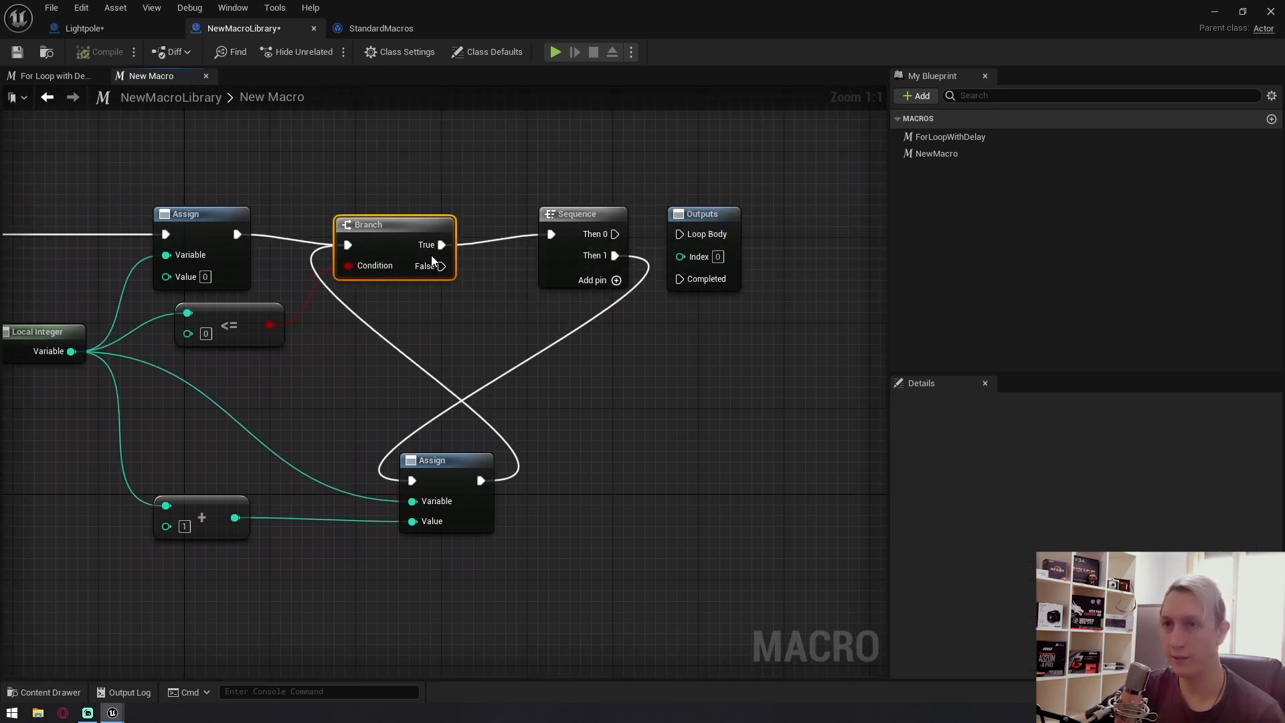
pyautogui.moveTo(421, 254); pyautogui.dragTo(697, 279)
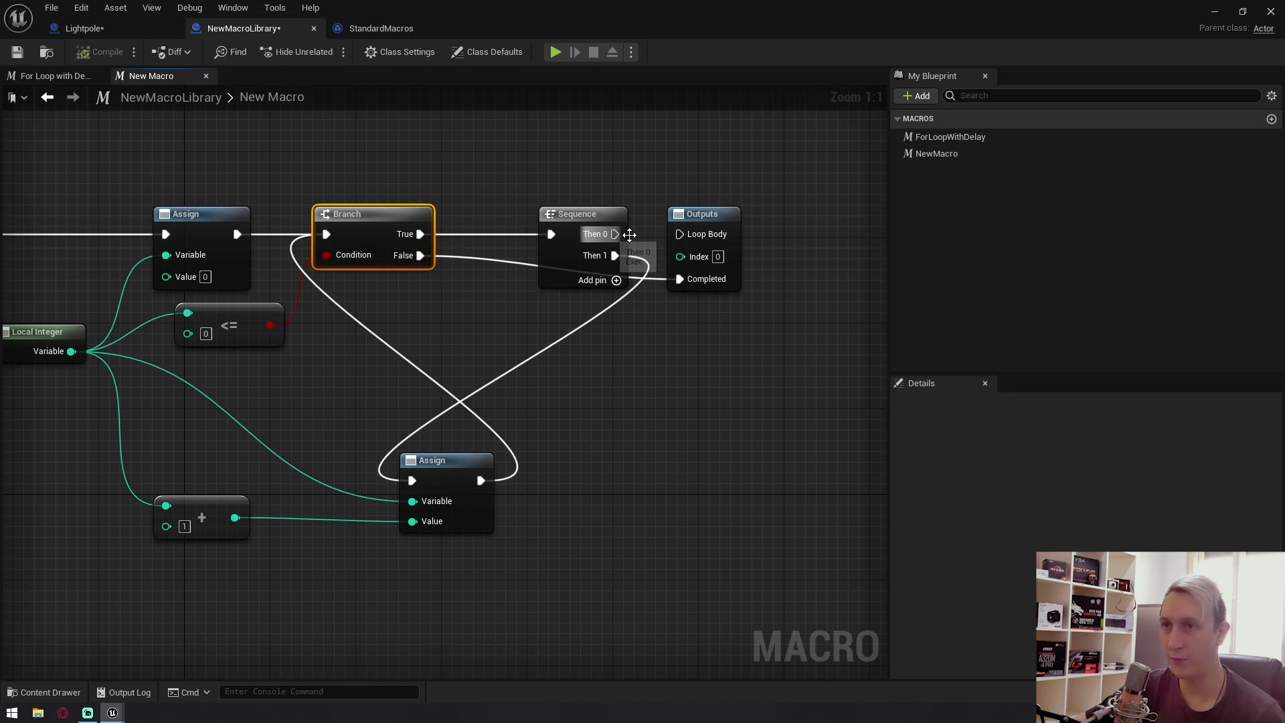
# Connect the Local Integer variable to the Value input of the first Assign node.
pyautogui.moveTo(72, 316); pyautogui.dragTo(275, 356, button='right')
pyautogui.moveTo(268, 356); pyautogui.dragTo(370, 277)
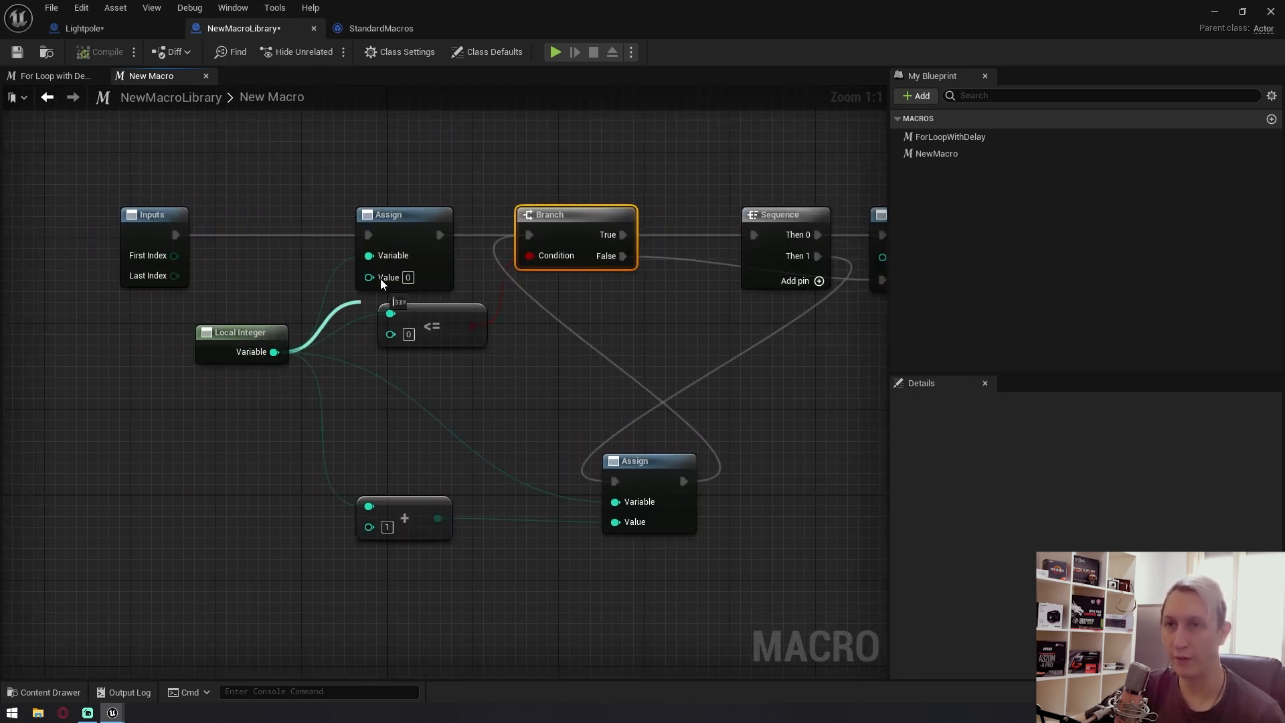
pyautogui.moveTo(545, 350); pyautogui.dragTo(361, 345, button='right')
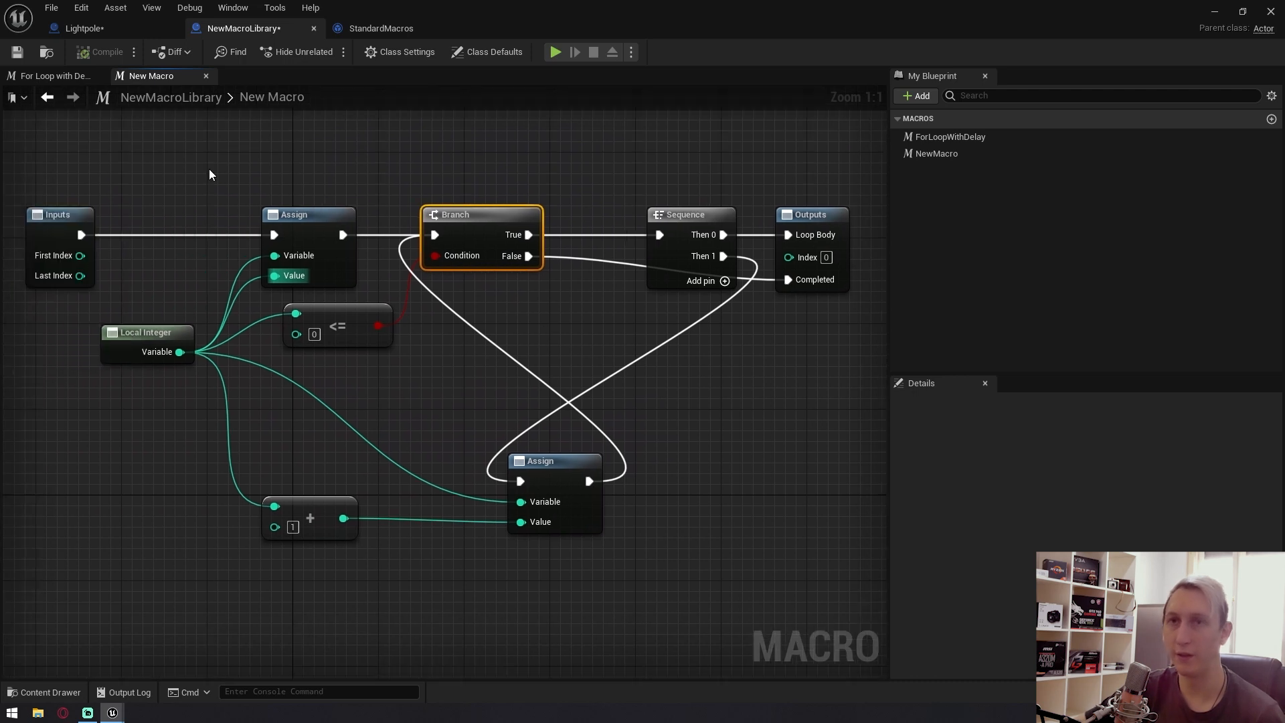
# Check the wiring of the standard For Loop and connect NewMacro's Local Integer variable to Index on the Outputs node.
pyautogui.click(84, 29)
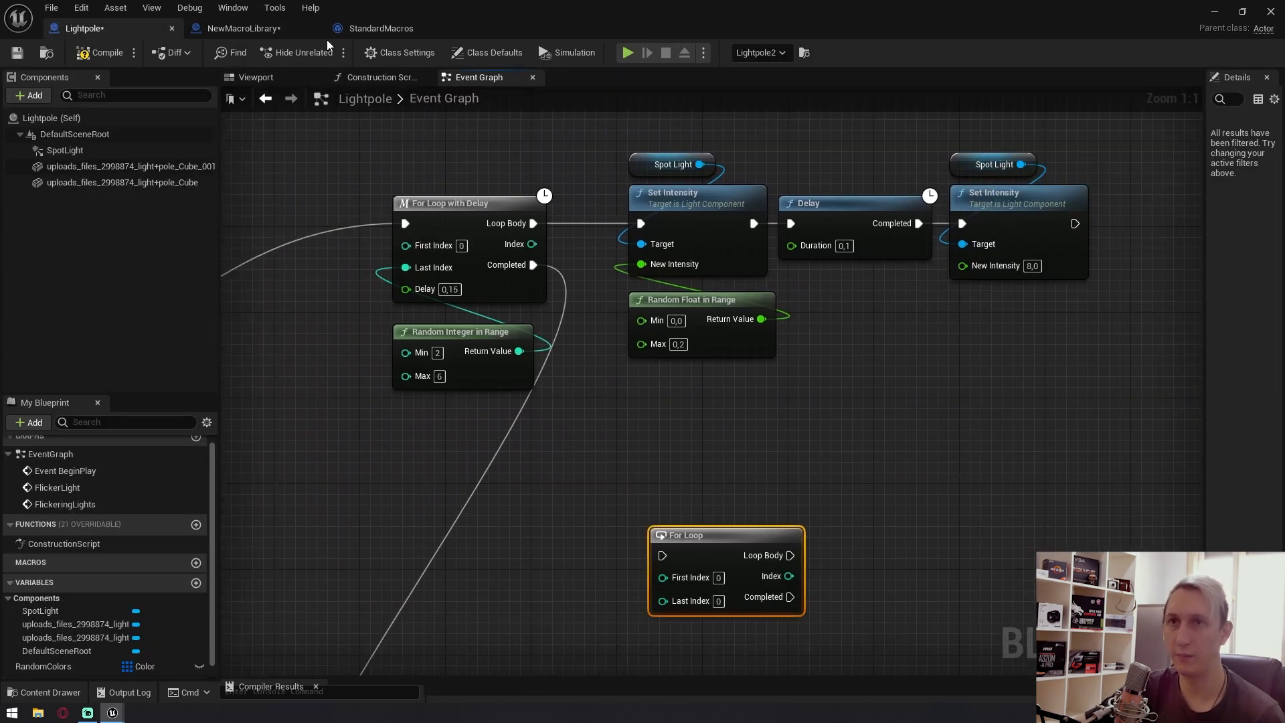
pyautogui.click(381, 28)
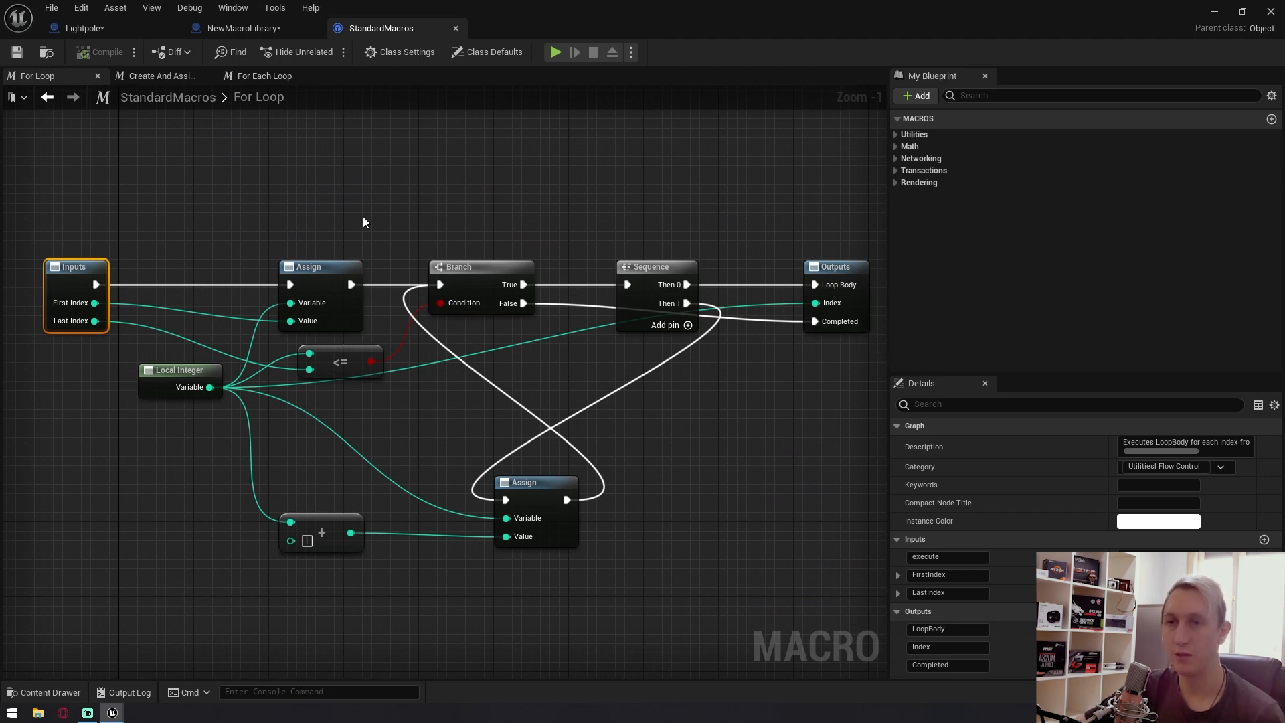
pyautogui.click(243, 28)
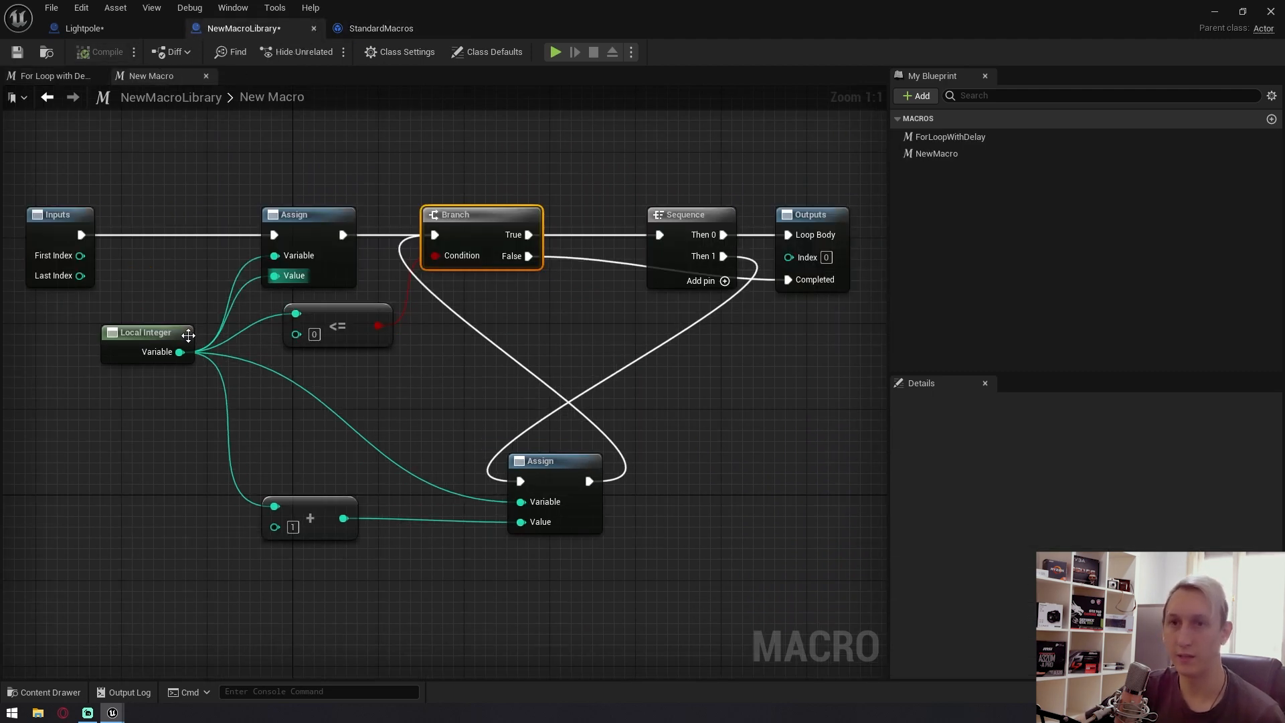
pyautogui.moveTo(180, 352); pyautogui.dragTo(788, 256)
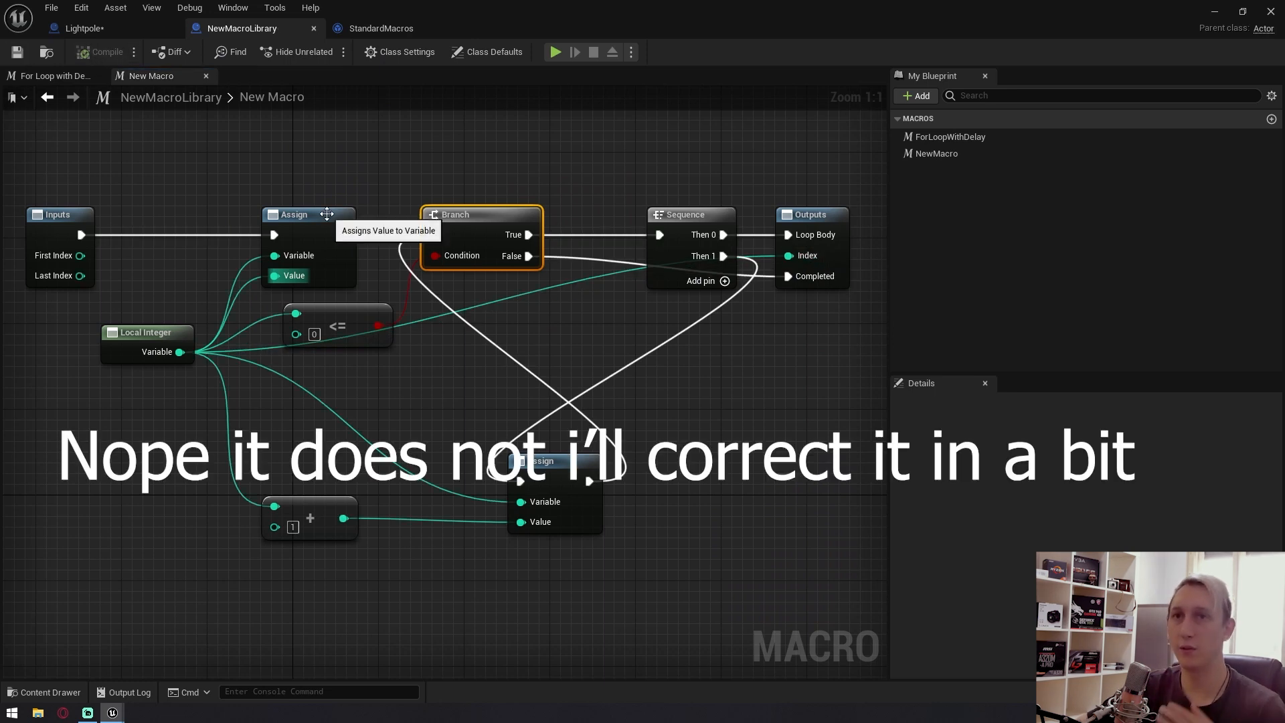
# Rename the NewMacro macro as YoutubeForloop.
pyautogui.click(954, 155)
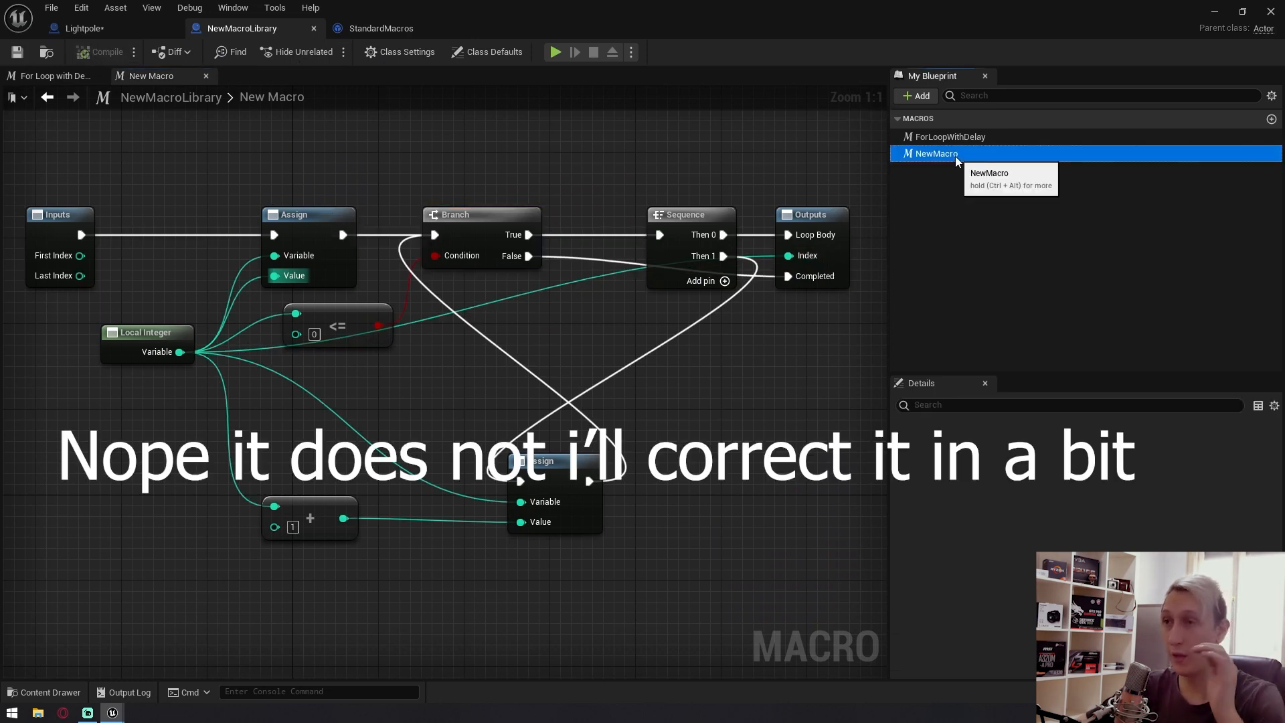
pyautogui.click(955, 158)
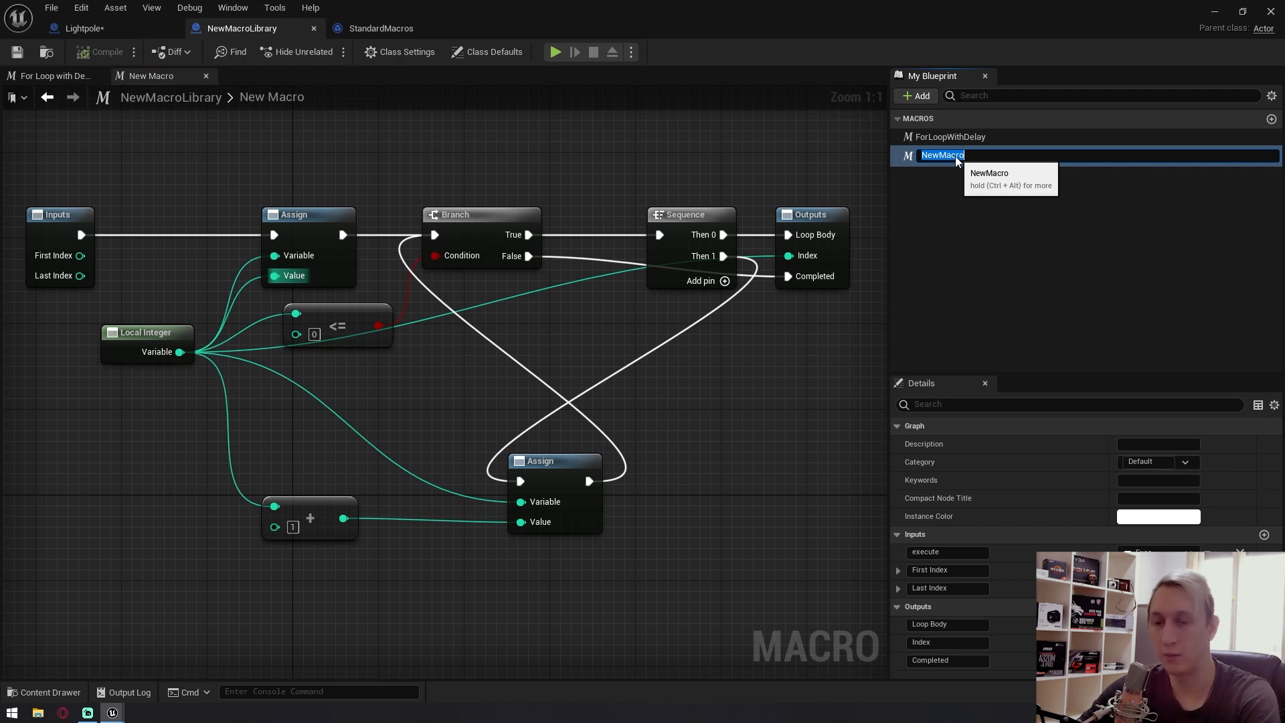
pyautogui.write('YoutubeForloop')
pyautogui.press('Return')
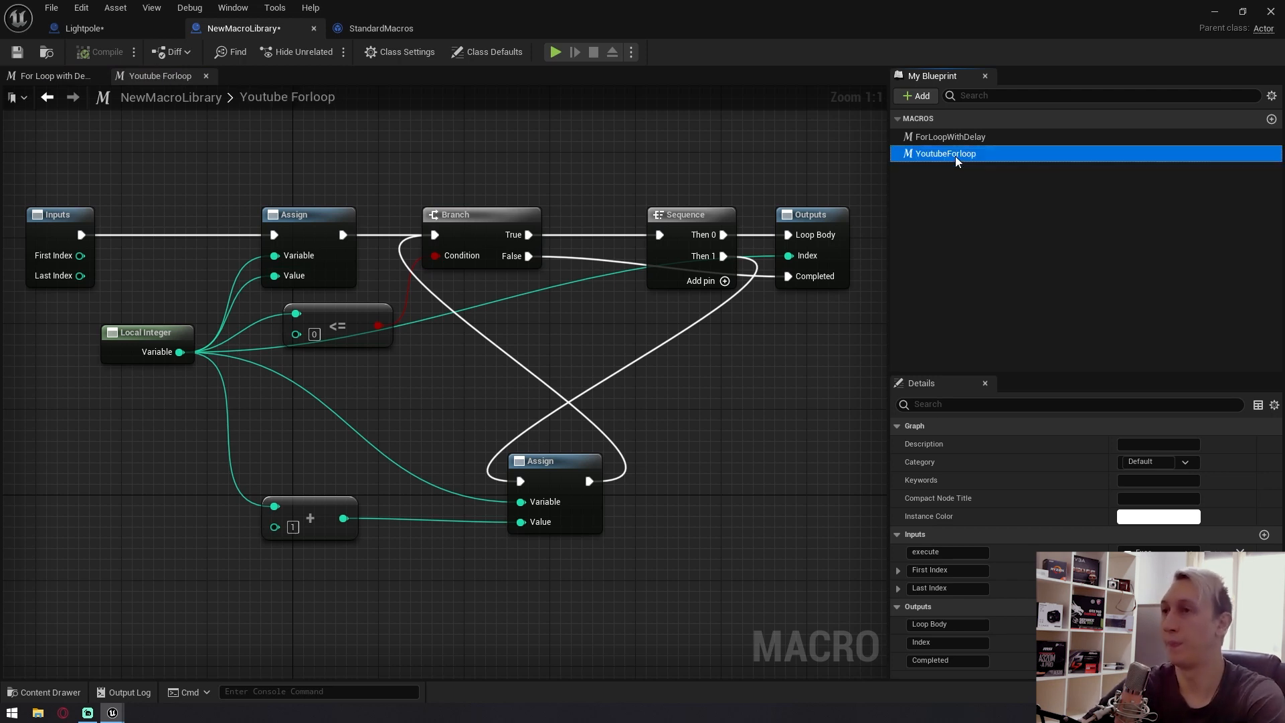
# Compile and save the Lightpole blueprint.
pyautogui.click(119, 26)
pyautogui.click(100, 59)
pyautogui.click(18, 53)
pyautogui.moveTo(343, 235); pyautogui.dragTo(599, 252, button='right')
pyautogui.scroll(-2, 599, 253)
pyautogui.moveTo(486, 297); pyautogui.dragTo(611, 283, button='right')
pyautogui.moveTo(325, 460); pyautogui.dragTo(636, 263, button='right')
pyautogui.scroll(-2, 643, 266)
pyautogui.moveTo(605, 390); pyautogui.dragTo(560, 227, button='right')
# Open BP_ThirdPersonCharacter from the ThirdPerson Blueprints folder in a maximized editor and show its Event Graph.
pyautogui.moveTo(401, 8); pyautogui.dragTo(967, 47)
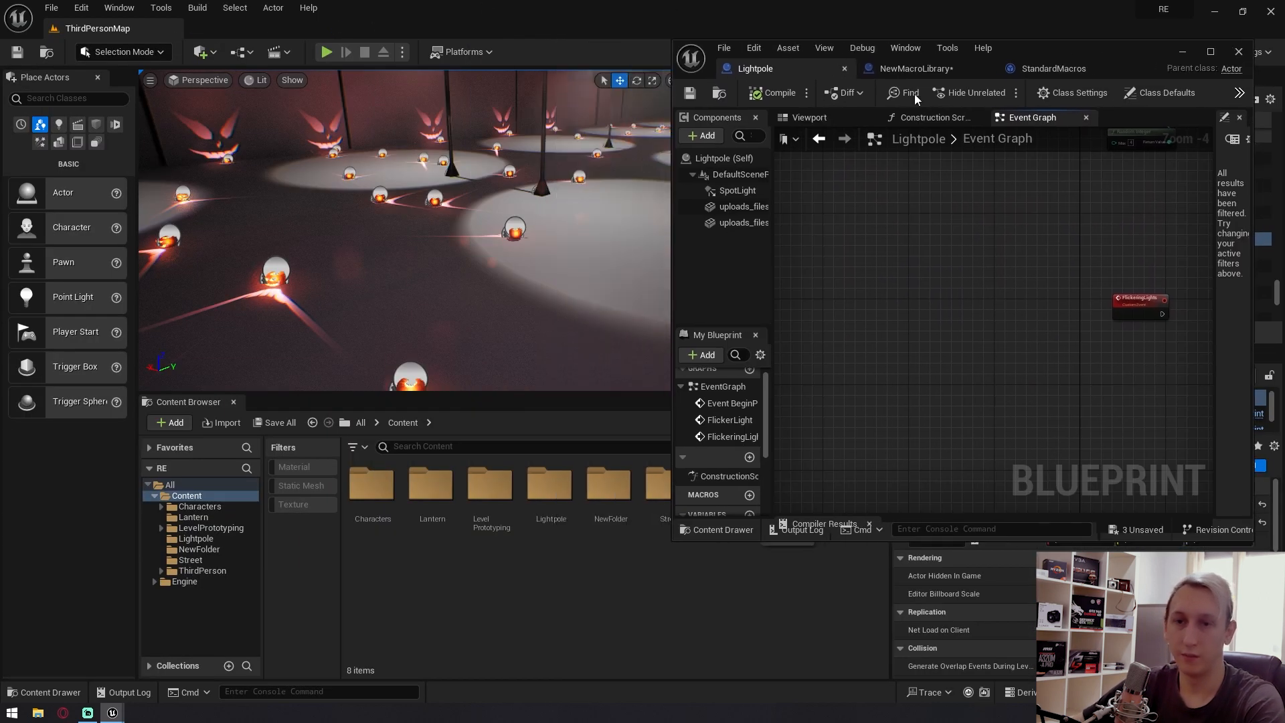
pyautogui.click(203, 570)
pyautogui.doubleClick(391, 494)
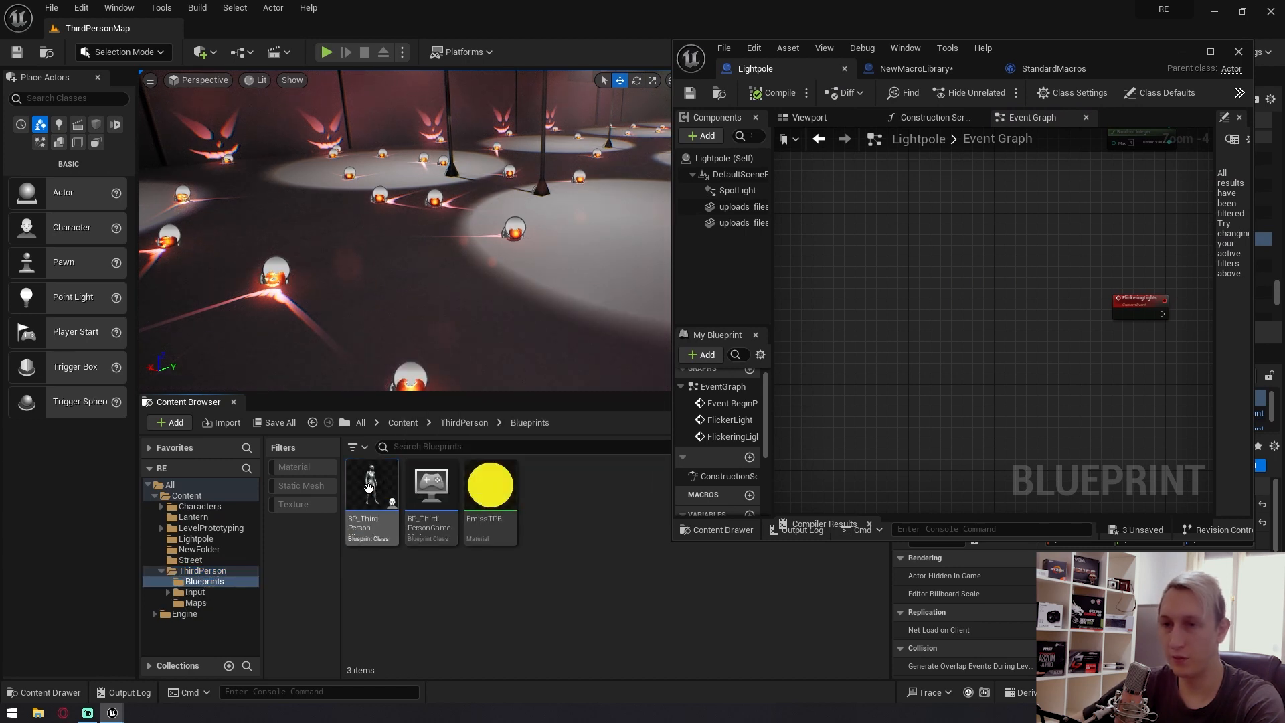
pyautogui.doubleClick(372, 487)
pyautogui.doubleClick(1061, 46)
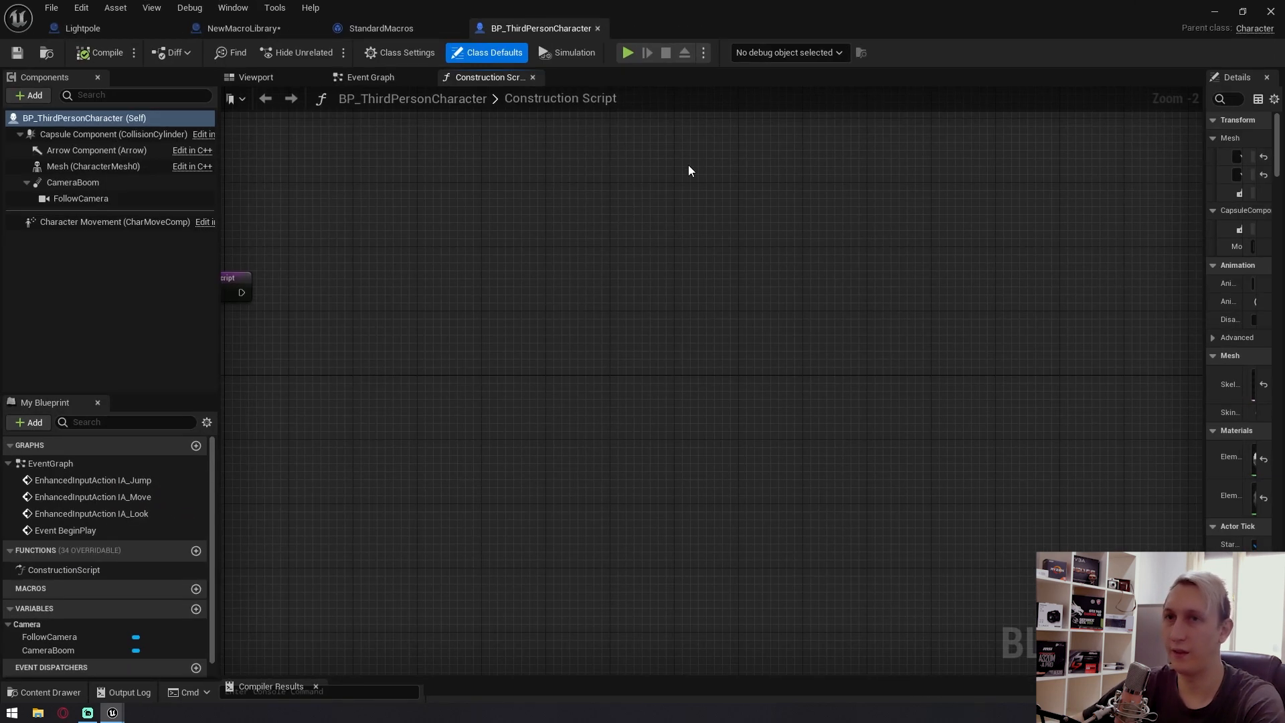
pyautogui.click(402, 78)
pyautogui.scroll(4, 634, 231)
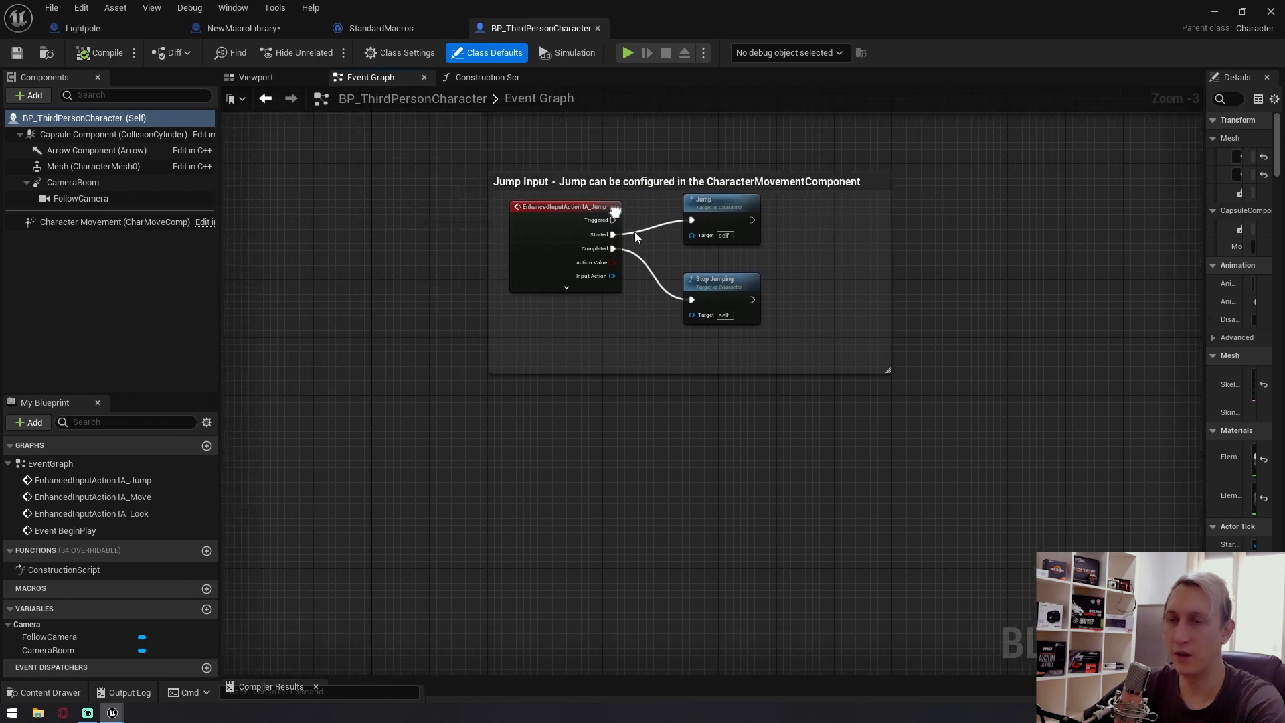
pyautogui.rightClick(518, 499)
pyautogui.write('F')
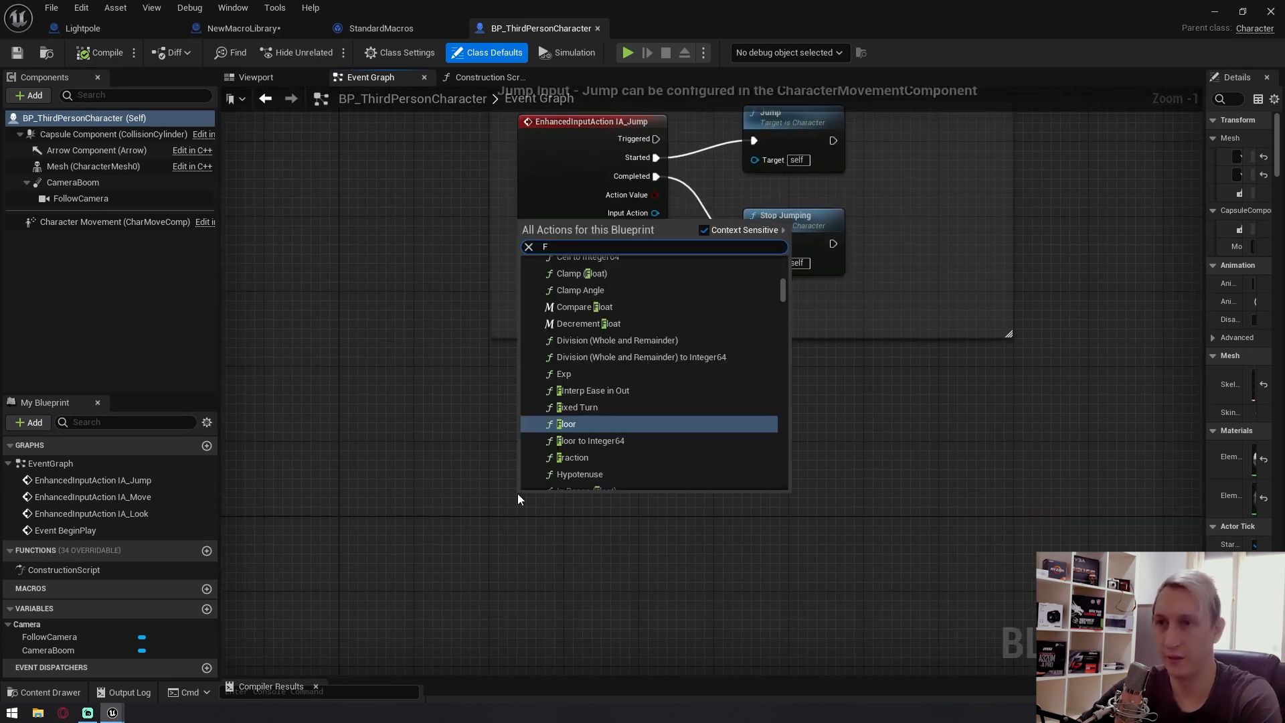
pyautogui.write('input key do')
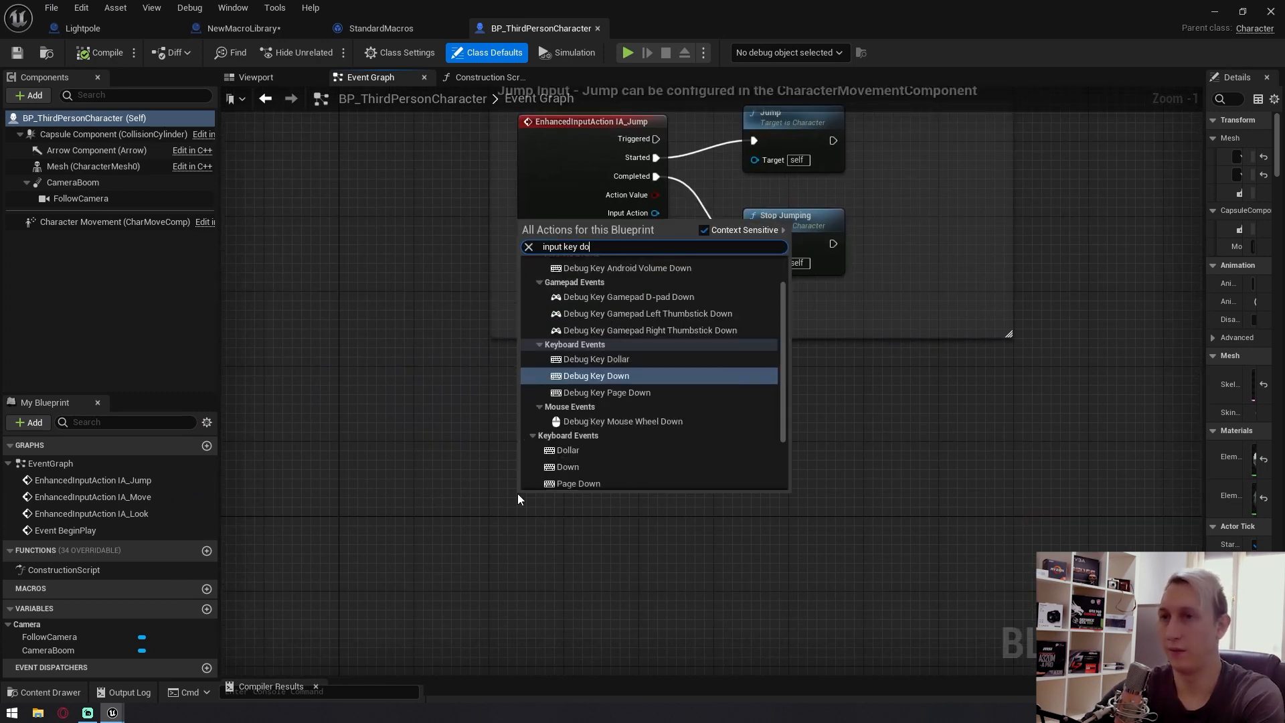
pyautogui.press('Return')
pyautogui.moveTo(554, 487); pyautogui.dragTo(535, 416, button='right')
pyautogui.press('Delete')
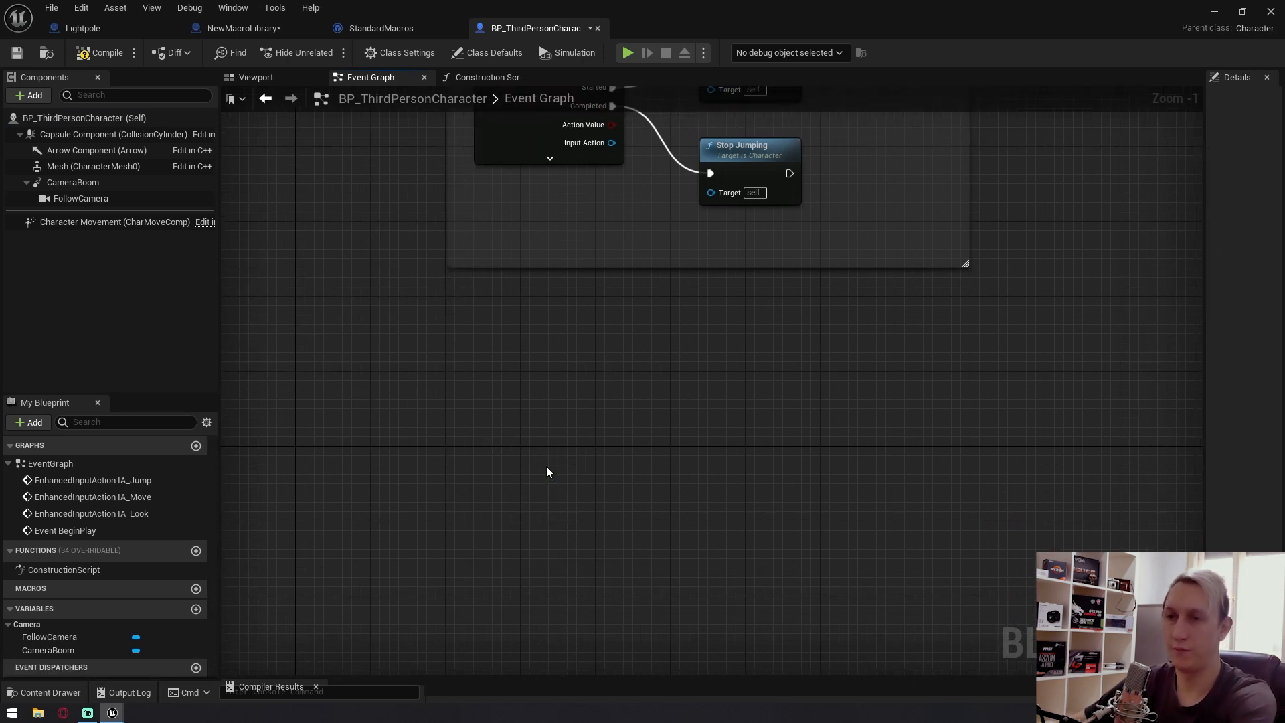
# Add a Down keyboard event below the Jump Input section and set its input key to F.
pyautogui.rightClick(546, 472)
pyautogui.write('input key o')
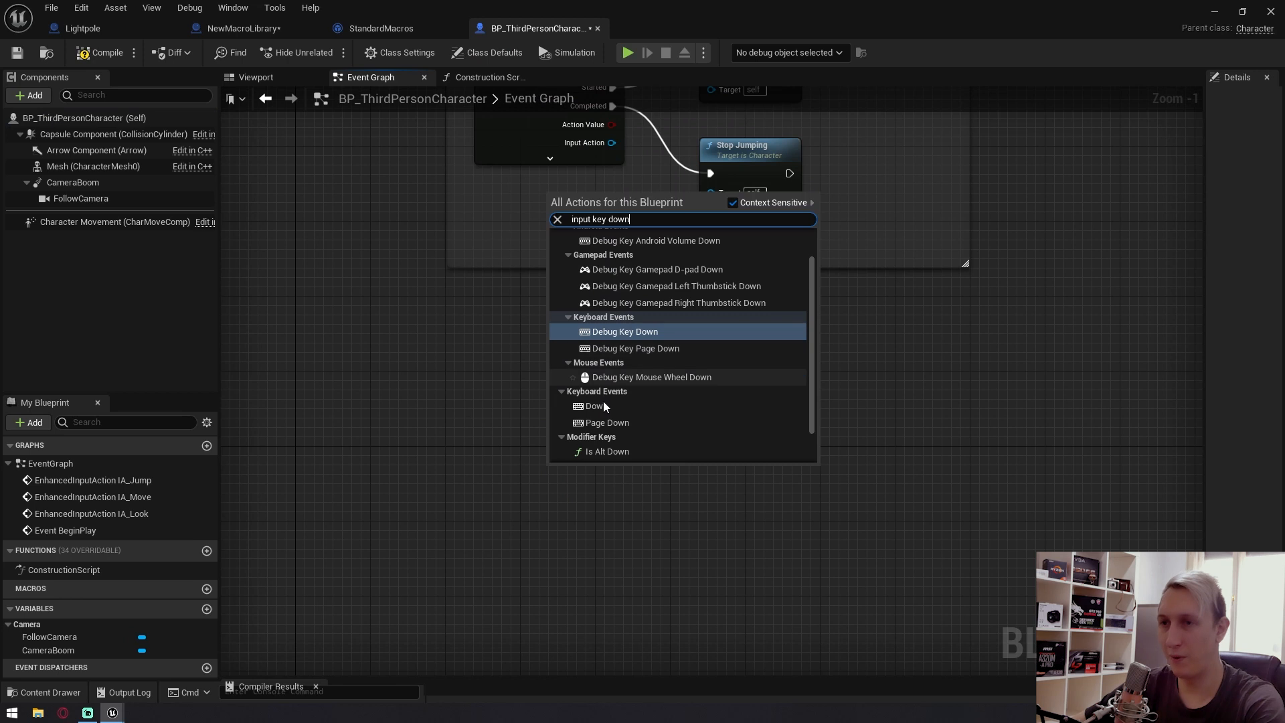
pyautogui.click(604, 400)
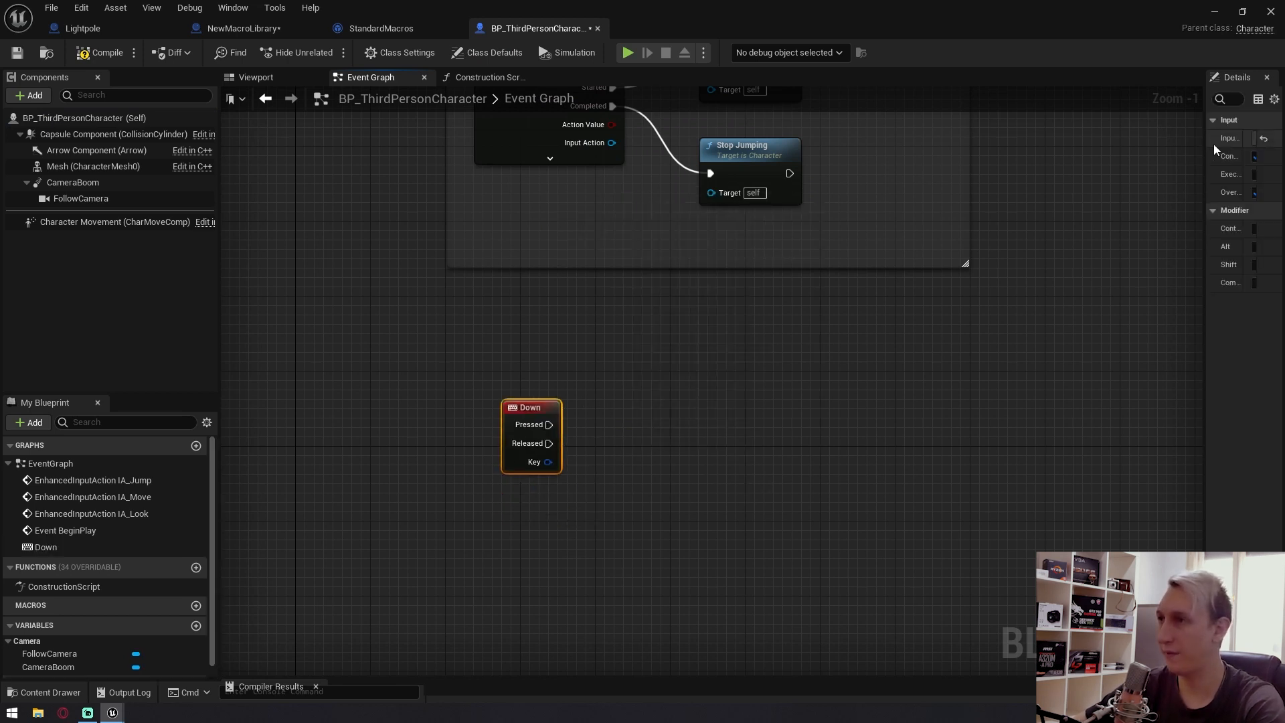
pyautogui.moveTo(1207, 142); pyautogui.dragTo(1045, 140)
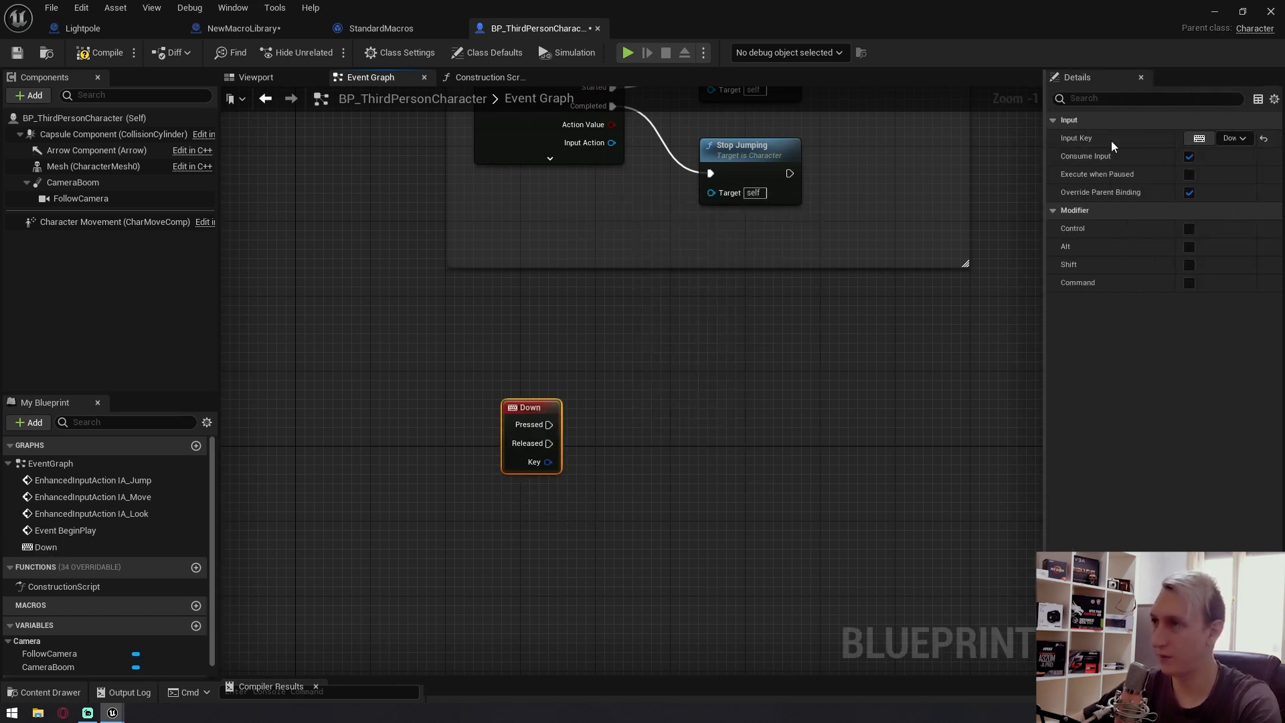
pyautogui.click(1199, 138)
pyautogui.press('shift')
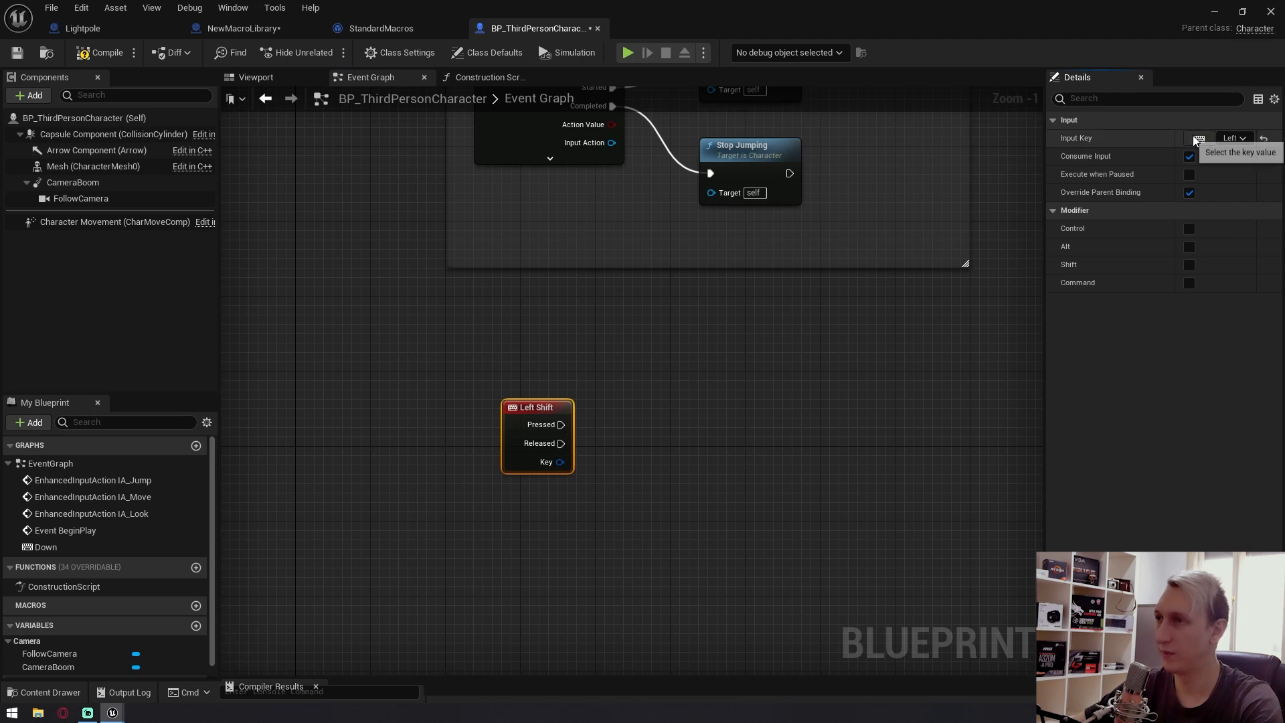
pyautogui.click(1198, 138)
pyautogui.press('f')
# Add a Youtube Forloop node from the F event's Pressed output and set its Last Index to 5.
pyautogui.moveTo(517, 425); pyautogui.dragTo(684, 412)
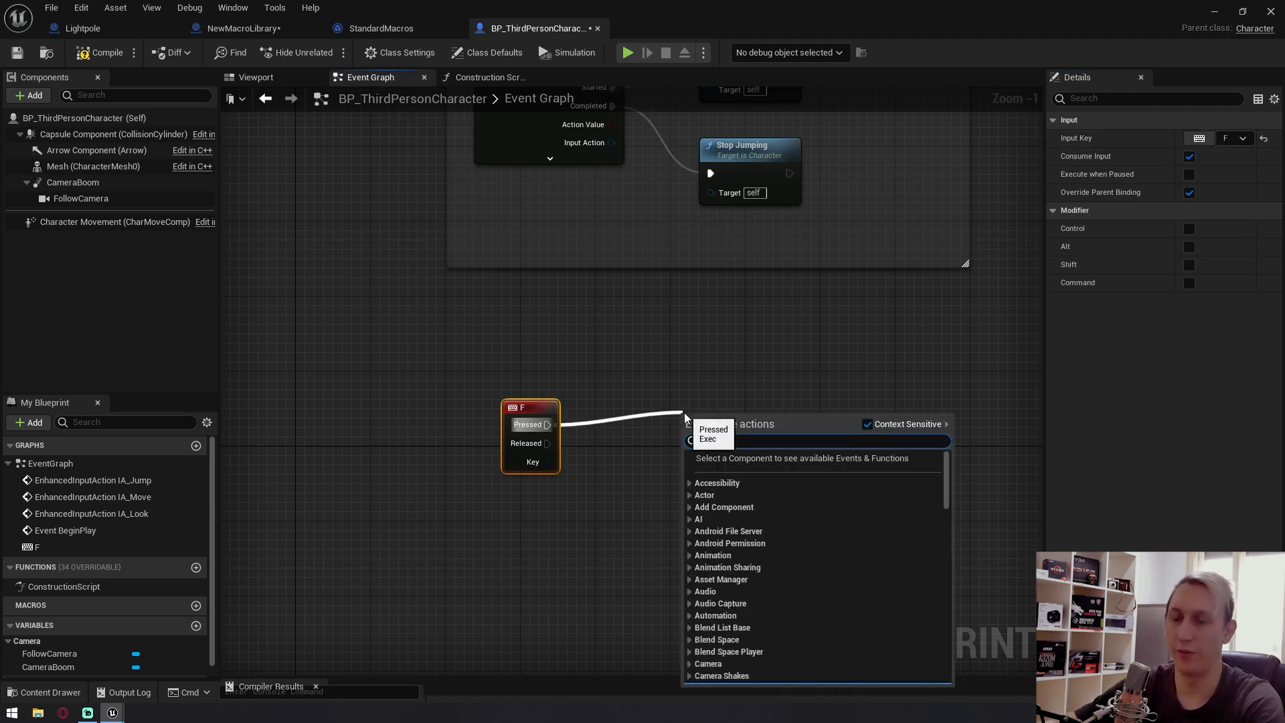
pyautogui.write('youtube')
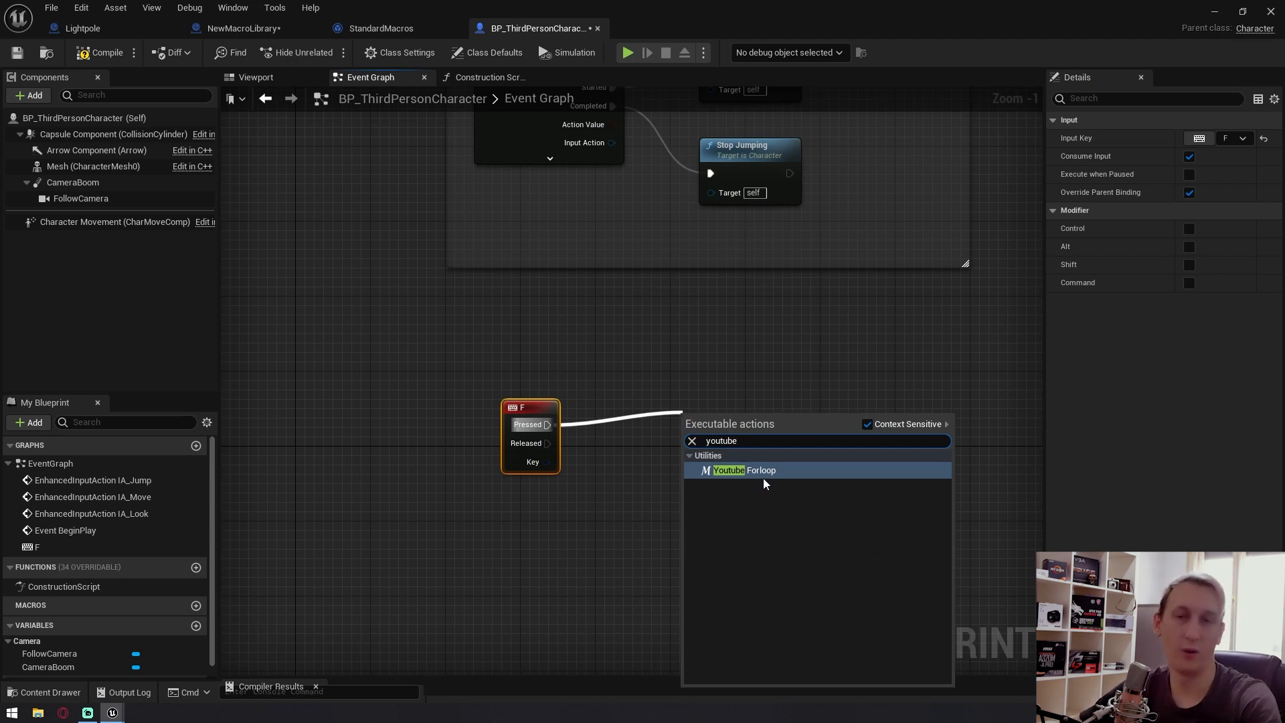
pyautogui.click(755, 472)
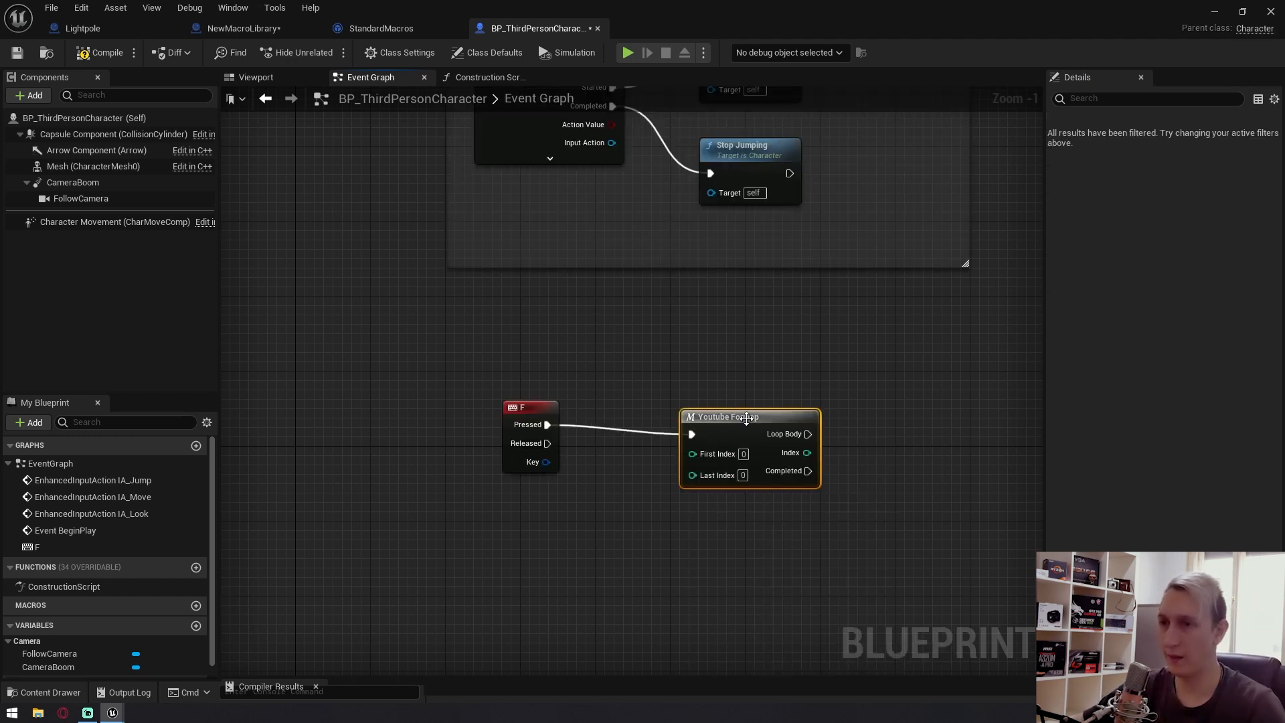
pyautogui.moveTo(747, 400); pyautogui.dragTo(744, 415)
pyautogui.click(734, 457)
pyautogui.write('5')
pyautogui.click(748, 511)
# Connect a Print String node to the Youtube Forloop's Loop Body and compile the character blueprint.
pyautogui.moveTo(794, 427); pyautogui.dragTo(667, 372, button='right')
pyautogui.moveTo(668, 372); pyautogui.dragTo(861, 364)
pyautogui.write('print')
pyautogui.press('Return')
pyautogui.click(655, 288)
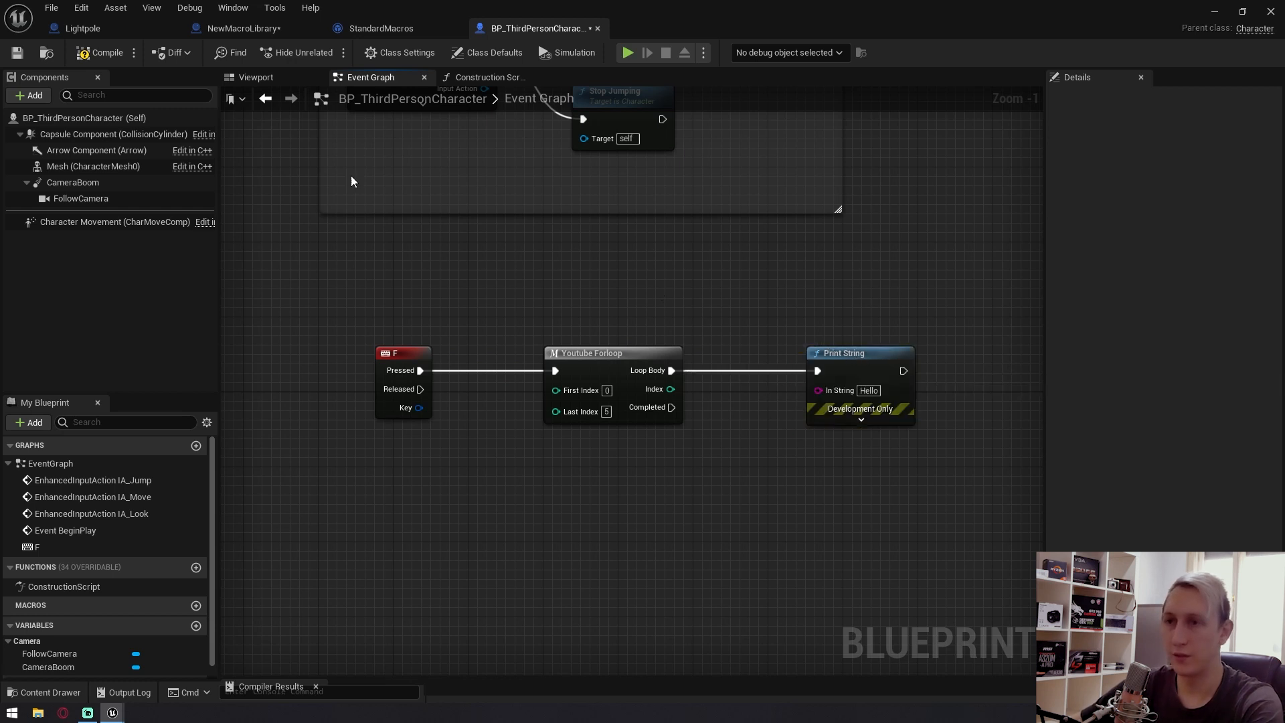
pyautogui.click(97, 59)
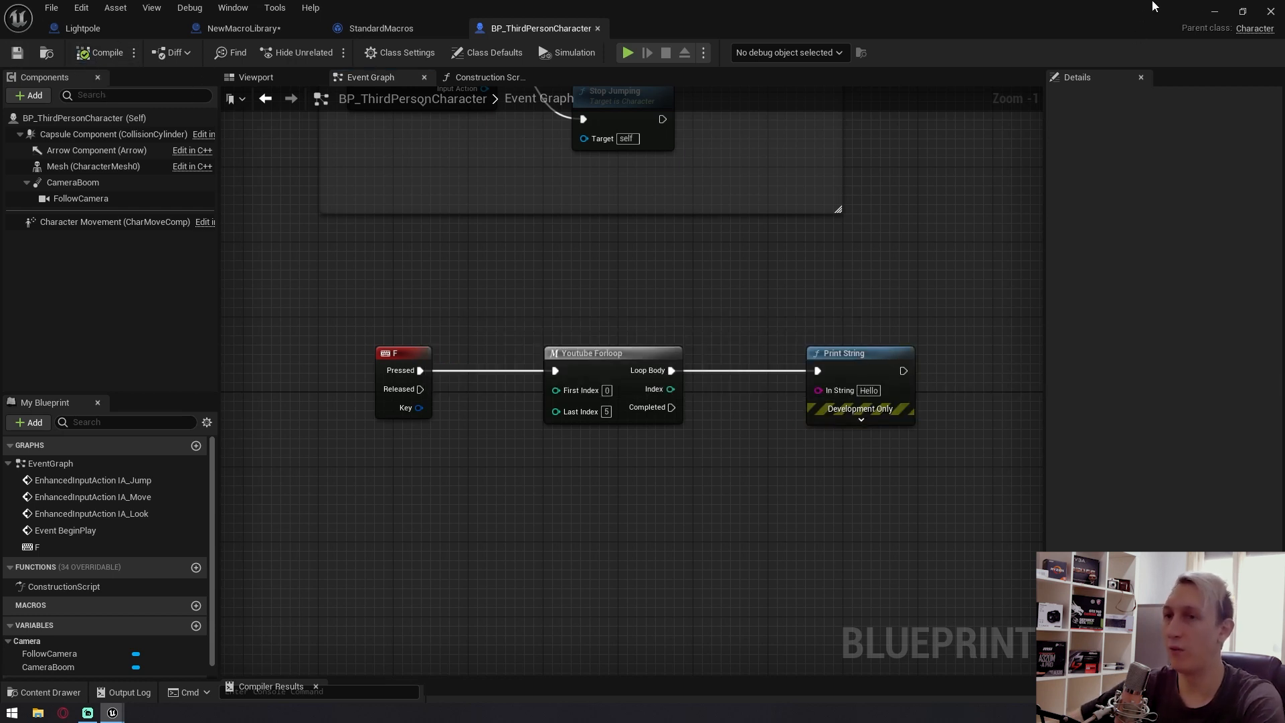
# Play the level in full screen to test the F key's Print String loop, then end the play session.
pyautogui.click(1216, 12)
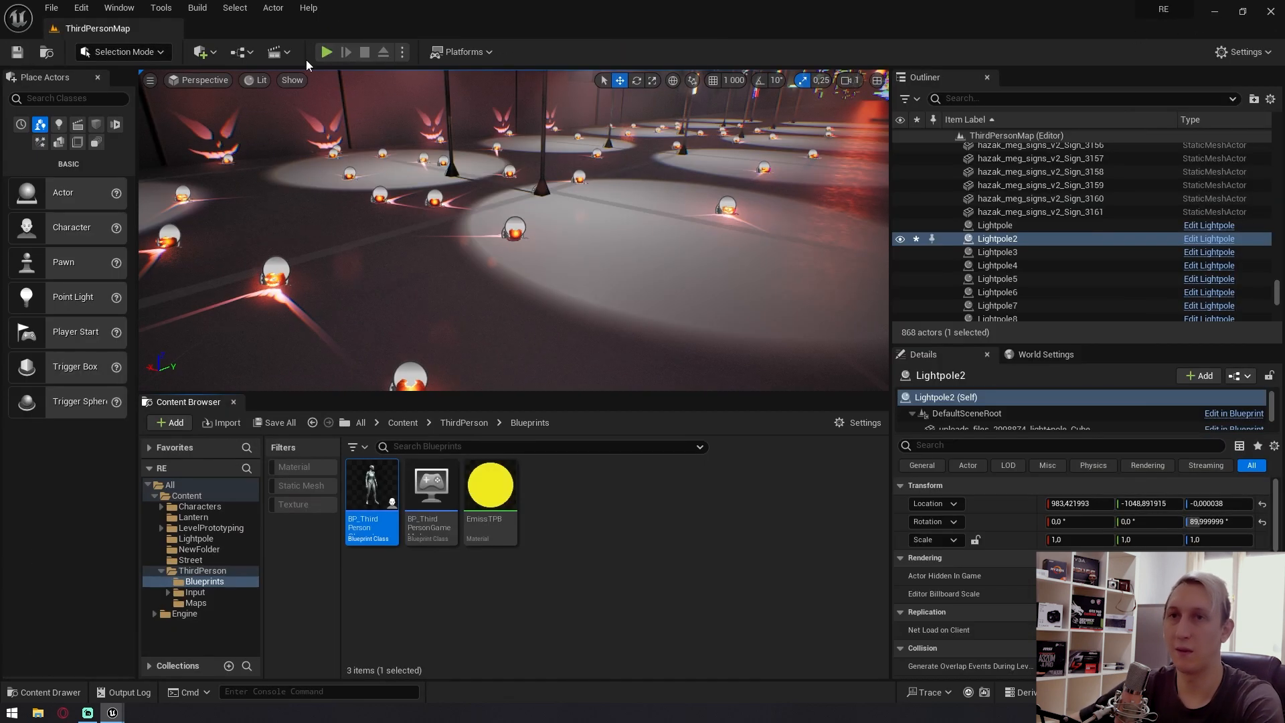
pyautogui.hotkey('alt', 'p')
pyautogui.press('F11')
pyautogui.click(648, 228)
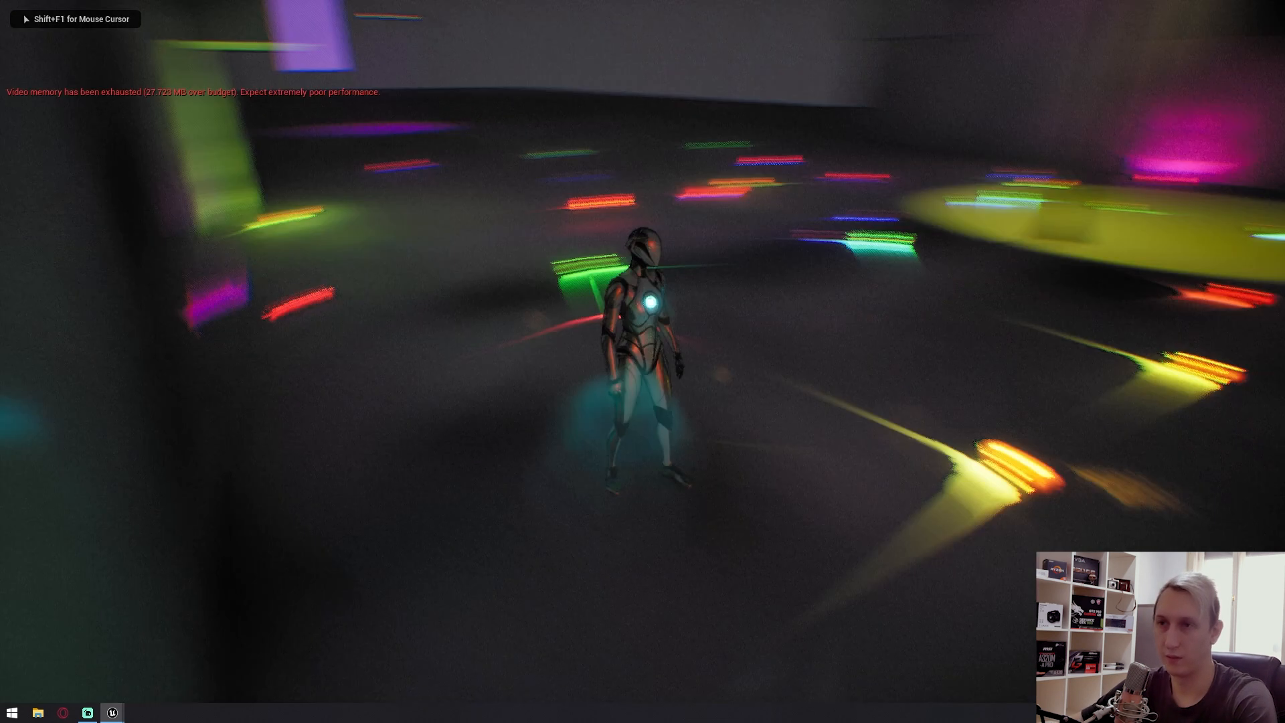
pyautogui.press('w')
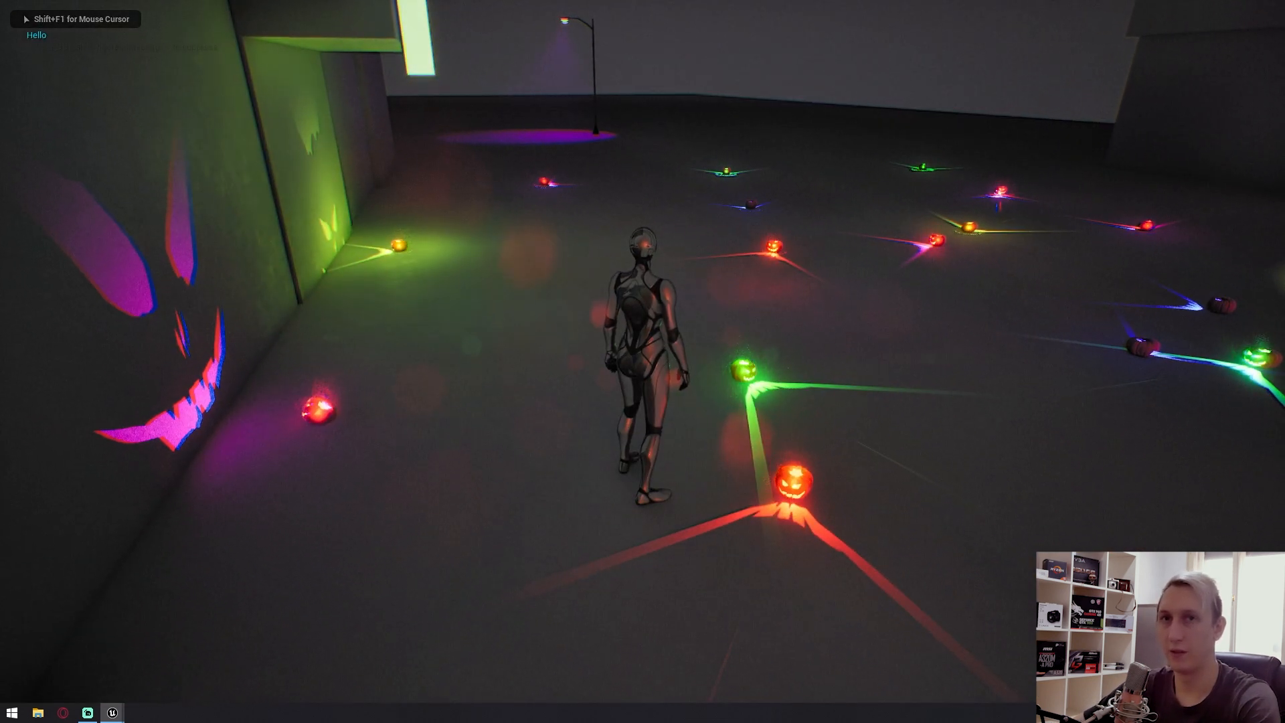
pyautogui.press('Escape')
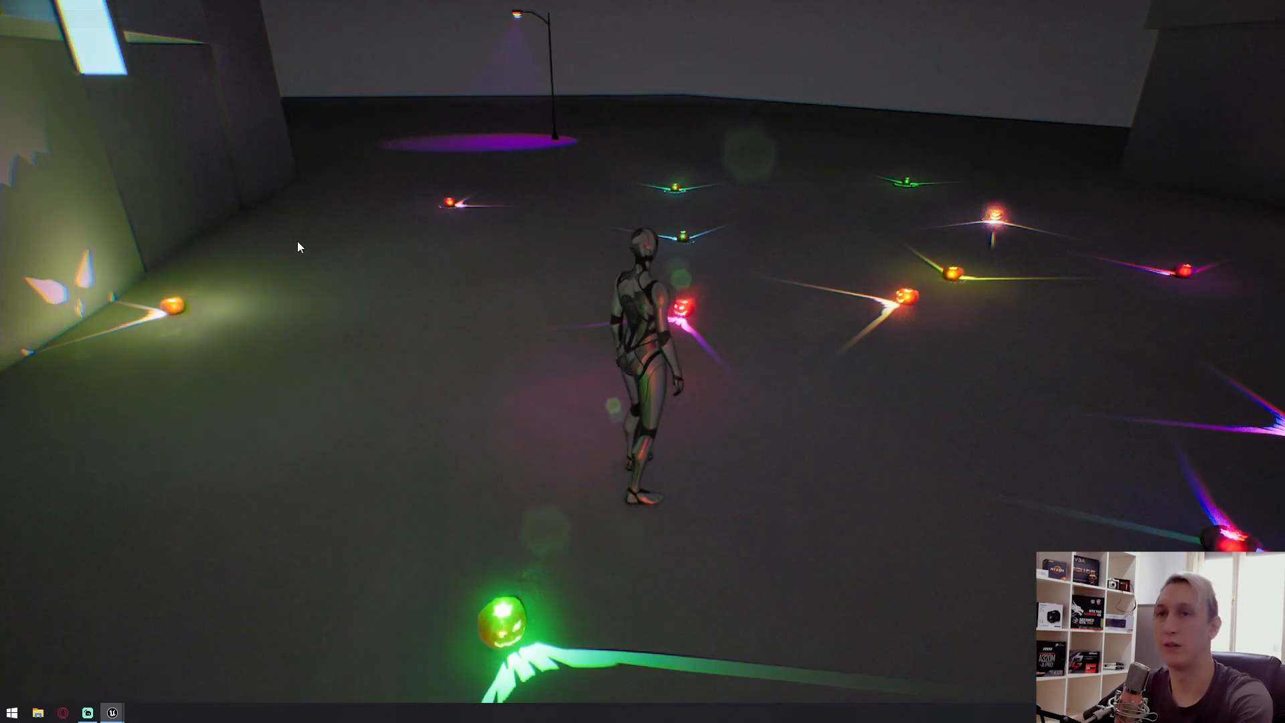
pyautogui.press('F11')
# Compare the Inputs node's wiring in the Youtube Forloop macro with the standard For Loop macro.
pyautogui.click(113, 712)
pyautogui.click(209, 653)
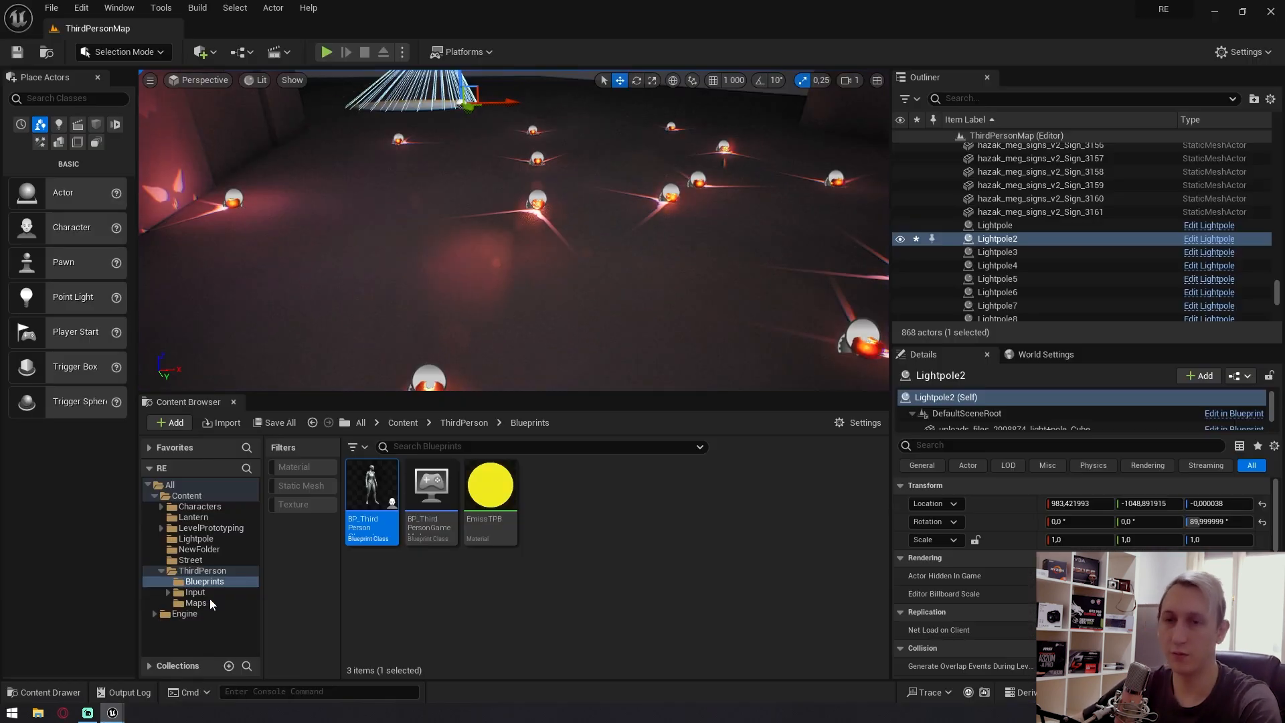
pyautogui.click(268, 27)
pyautogui.moveTo(424, 317); pyautogui.dragTo(572, 312, button='right')
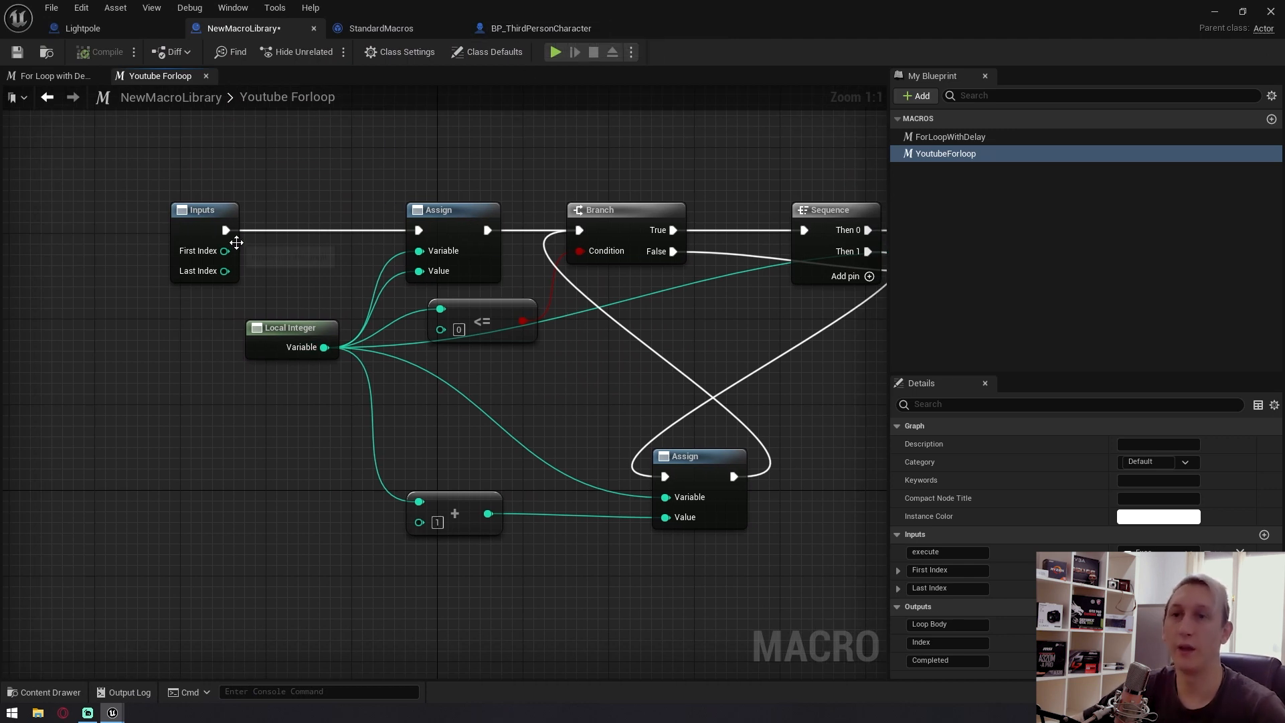
pyautogui.moveTo(332, 212)
pyautogui.mouseDown(button='right')
pyautogui.moveTo(164, 144)
pyautogui.moveTo(340, 215)
pyautogui.mouseUp(button='right')
pyautogui.click(363, 31)
pyautogui.click(547, 27)
pyautogui.click(433, 28)
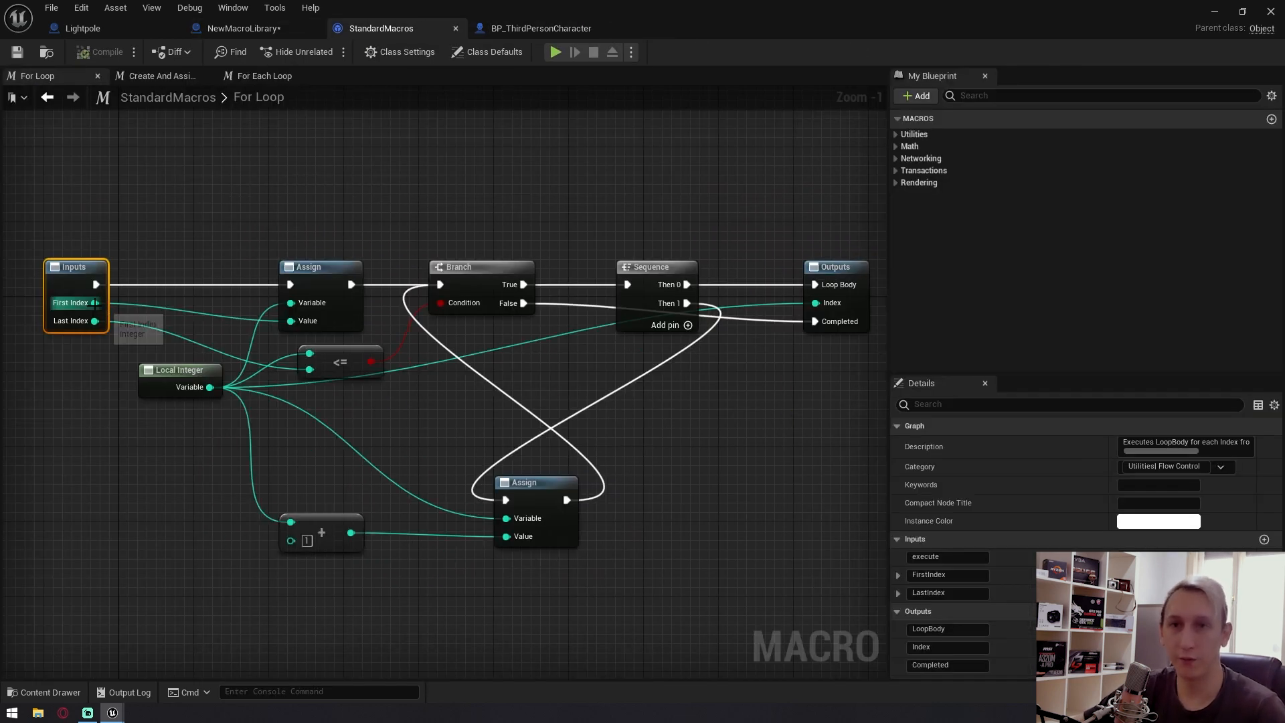
pyautogui.click(253, 30)
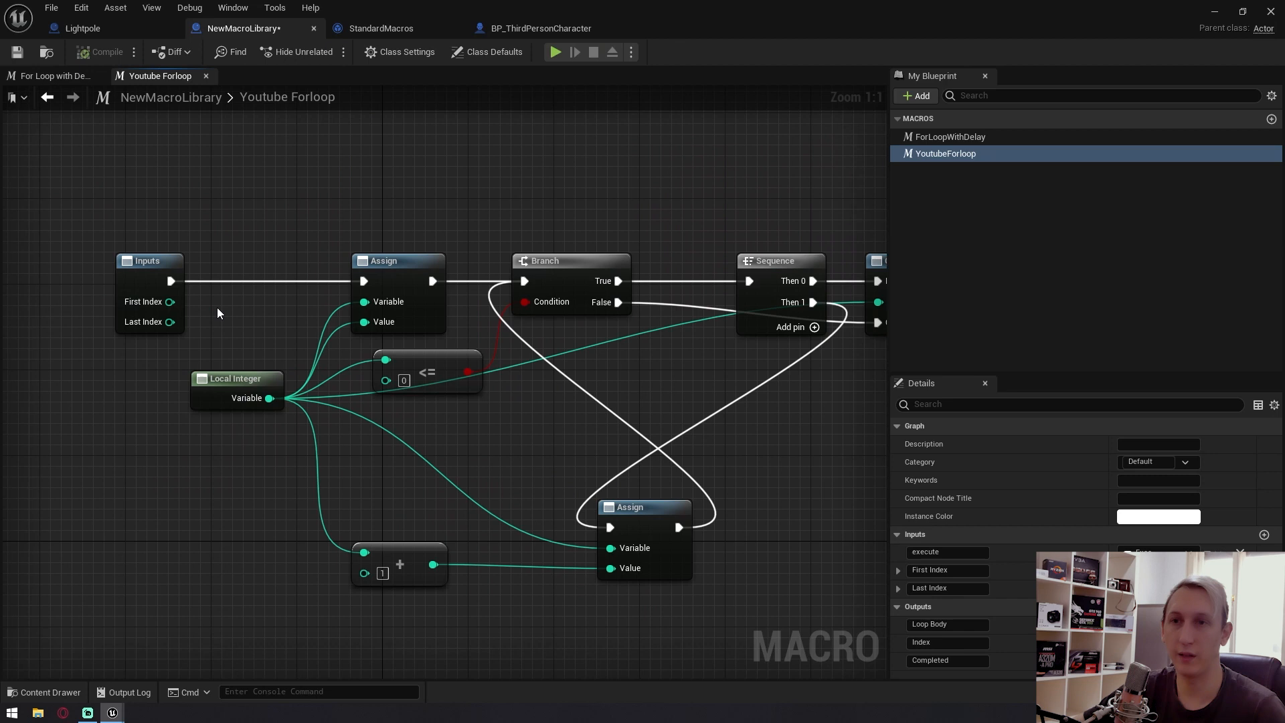
# Wire First Index to the first Assign node's Value in Youtube Forloop, with Local Integer feeding only its Variable pin.
pyautogui.moveTo(364, 301); pyautogui.dragTo(248, 290)
pyautogui.click(219, 324)
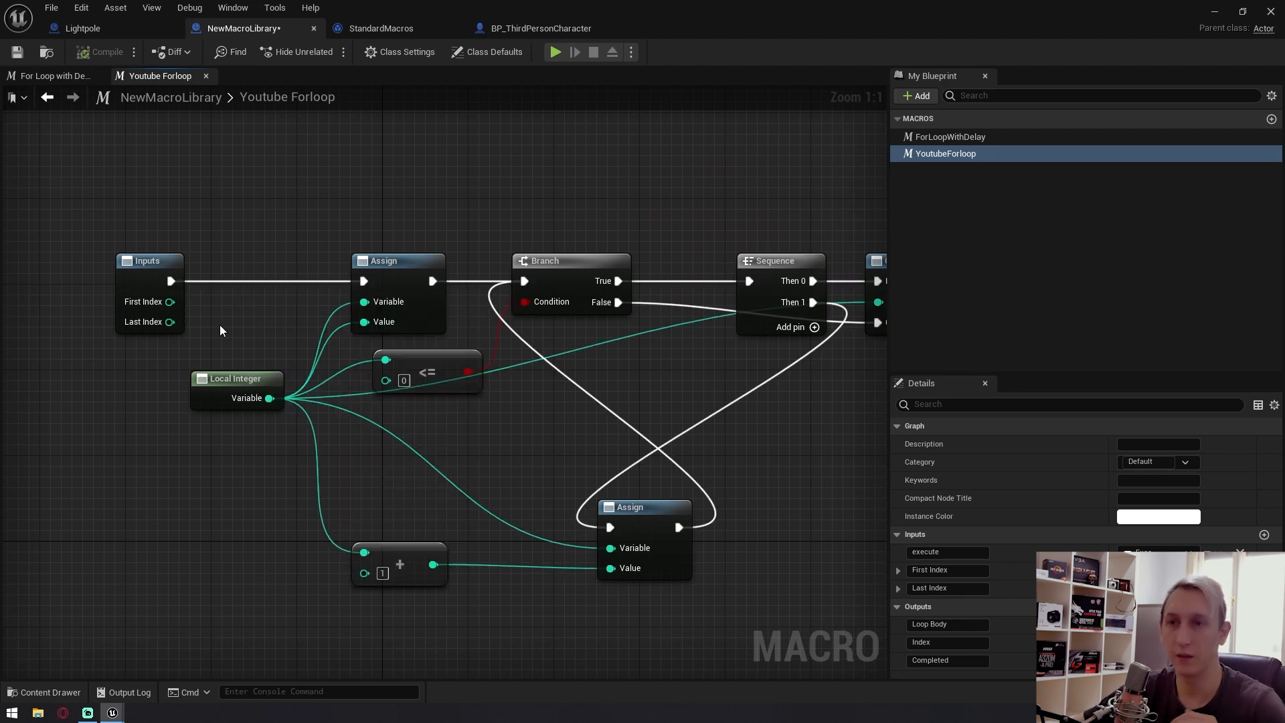
pyautogui.keyDown('alt'); pyautogui.click(364, 302); pyautogui.keyUp('alt')
pyautogui.click(392, 34)
pyautogui.click(550, 34)
pyautogui.click(394, 34)
pyautogui.click(238, 33)
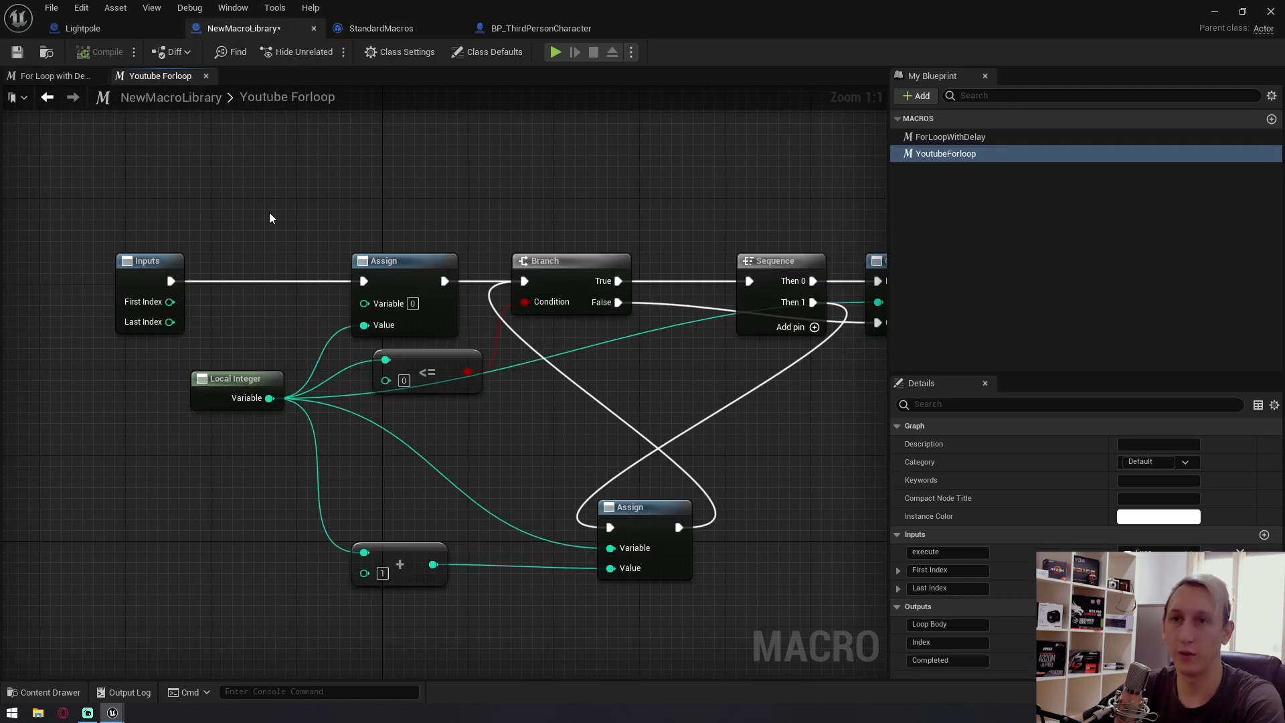
pyautogui.moveTo(358, 304); pyautogui.dragTo(159, 301)
pyautogui.moveTo(375, 319); pyautogui.dragTo(313, 297, button='right')
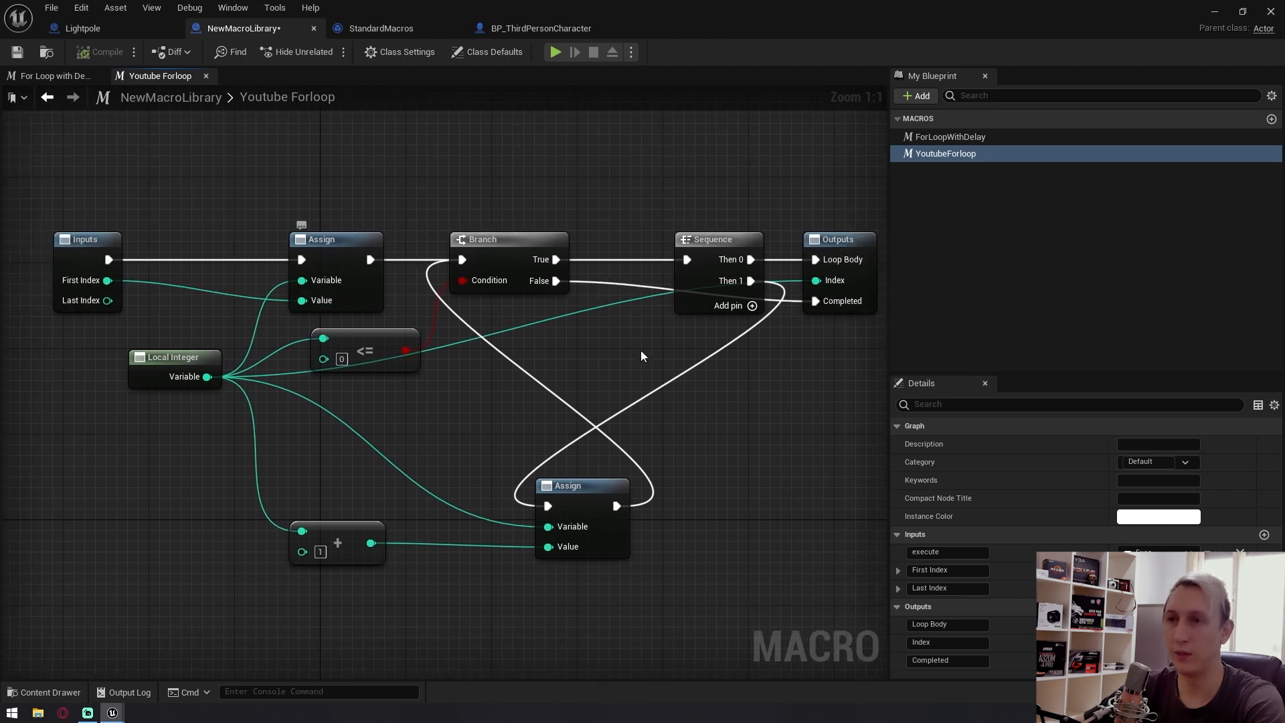
# Connect Last Index to the second input of the <= node, check it against the standard For Loop, and save.
pyautogui.moveTo(323, 359); pyautogui.dragTo(107, 300)
pyautogui.click(391, 30)
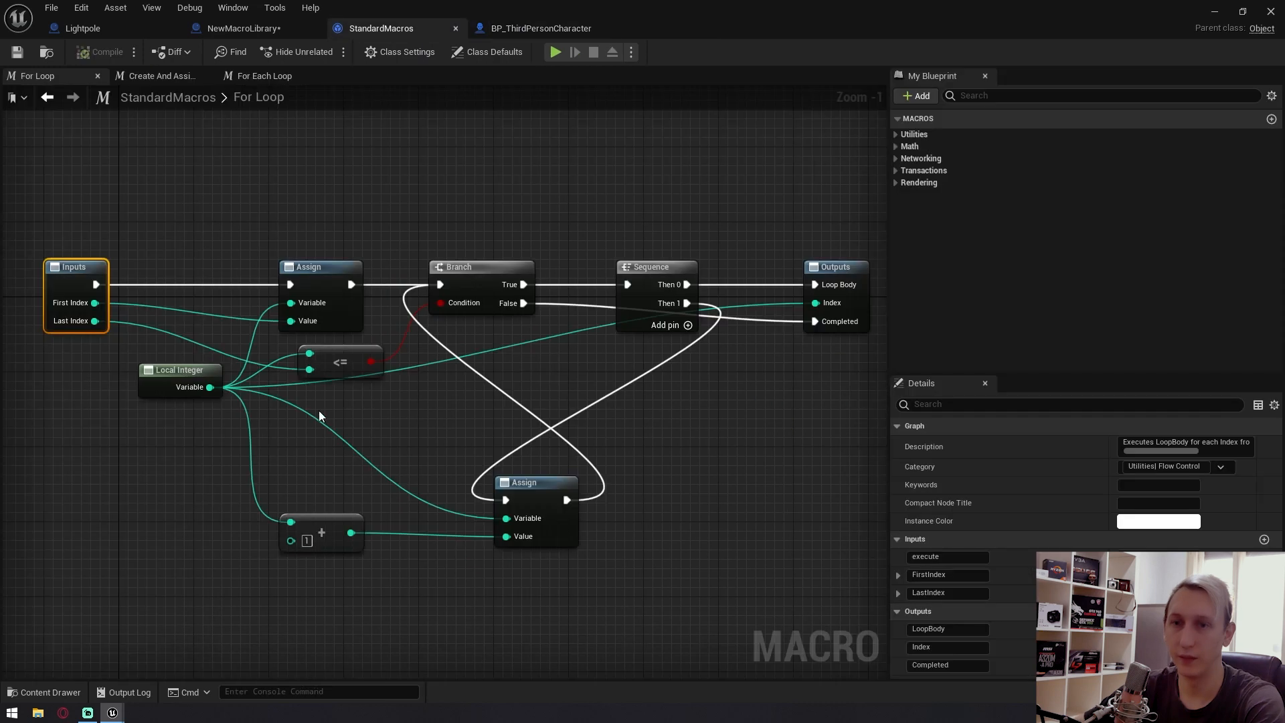
pyautogui.moveTo(318, 411); pyautogui.dragTo(405, 425, button='right')
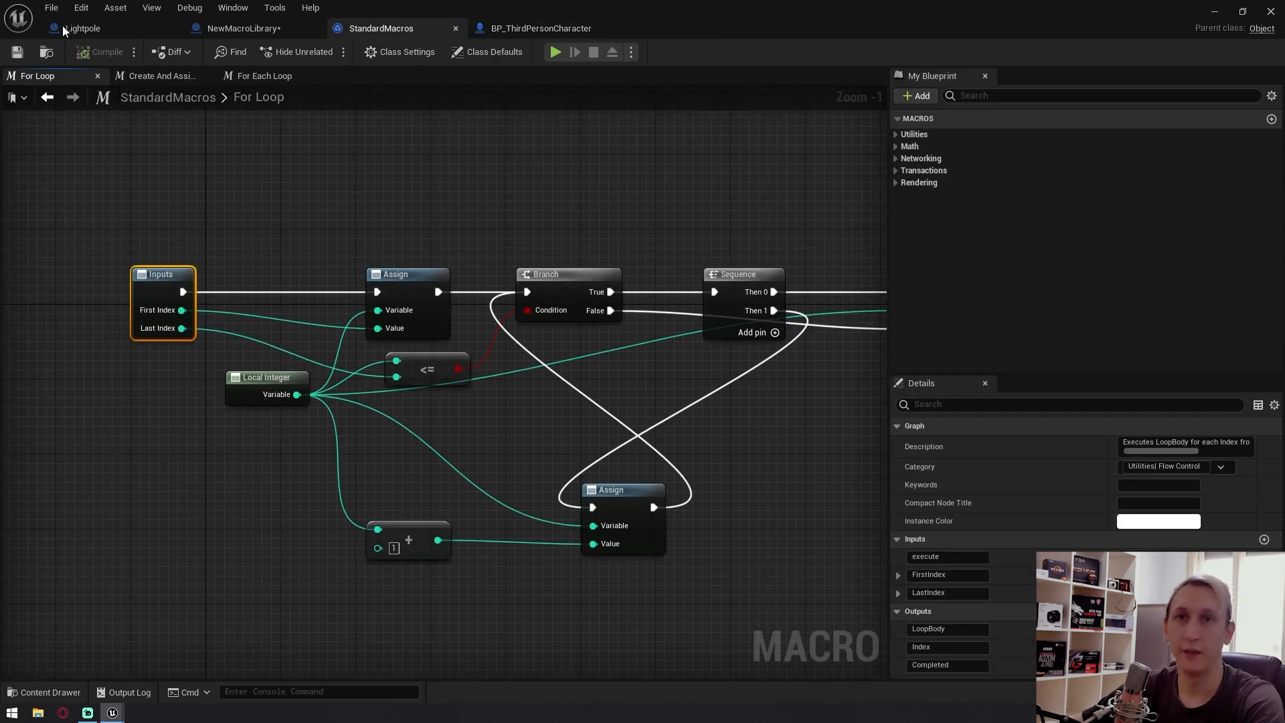
pyautogui.click(17, 52)
# Play the level in full screen, run the character towards the lamppost and trigger the F key loop, then end the session.
pyautogui.click(199, 30)
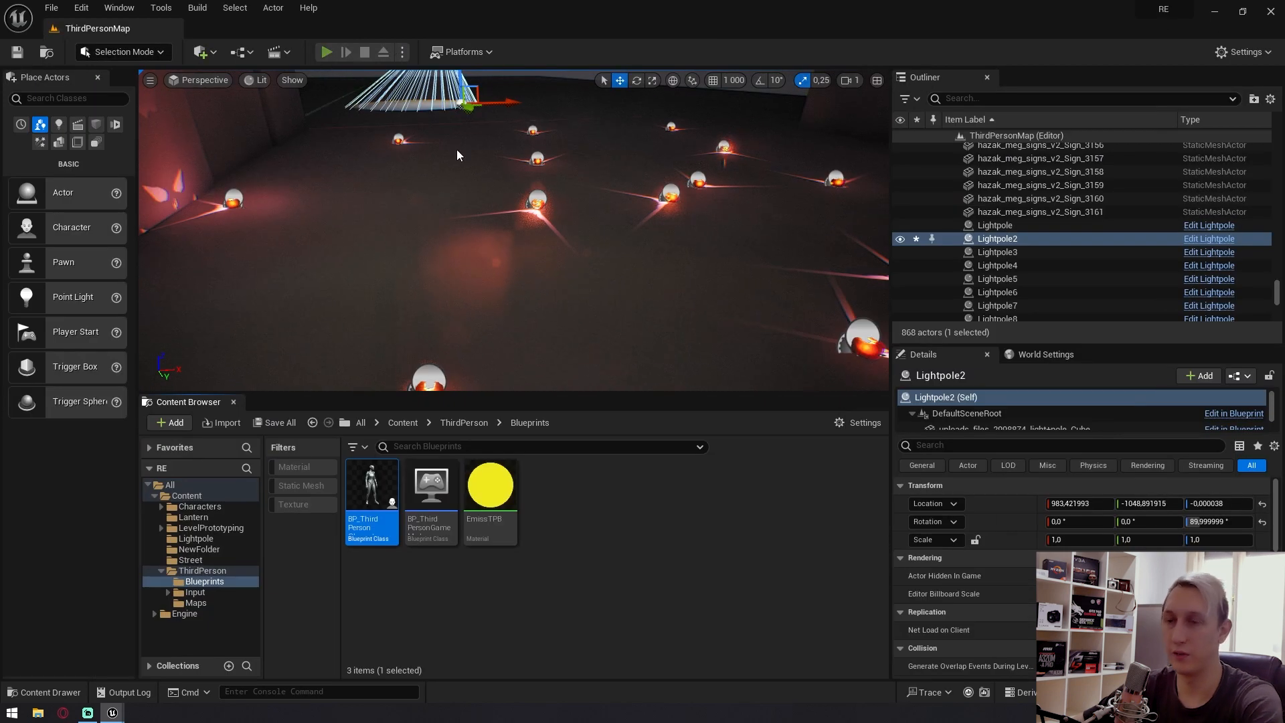
pyautogui.click(576, 213)
pyautogui.press('F11')
pyautogui.click(576, 213)
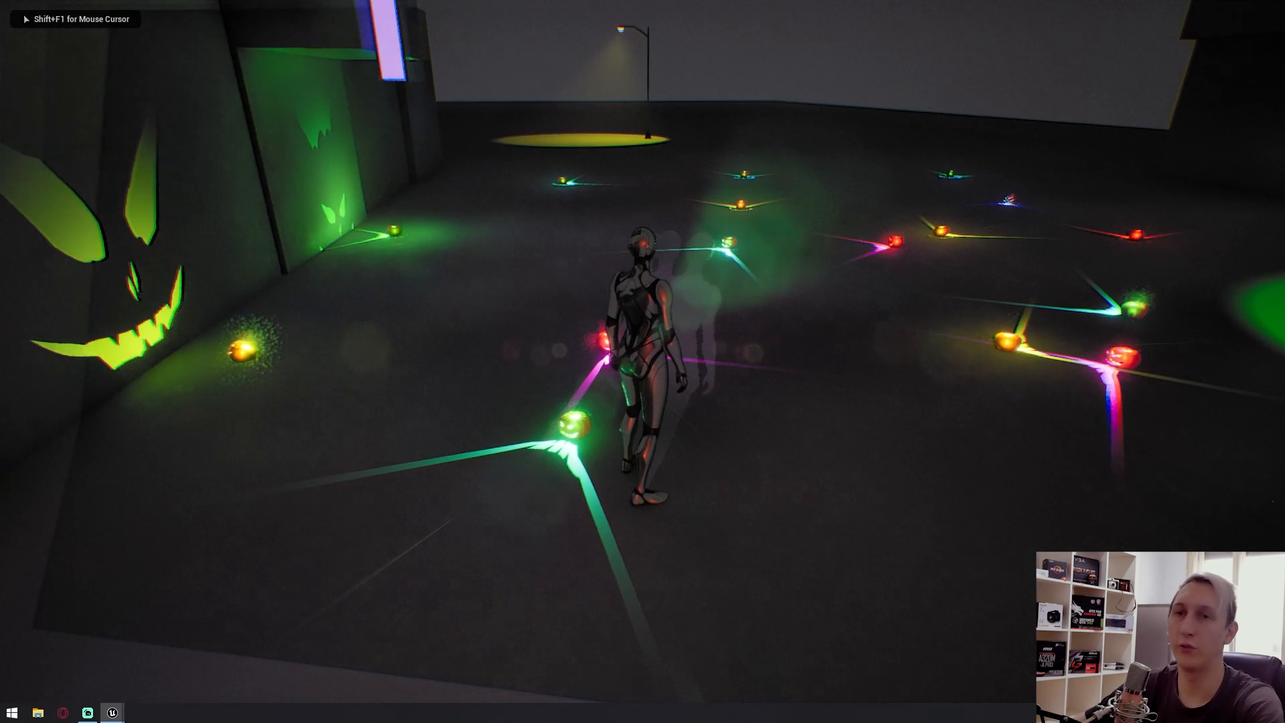
pyautogui.press('w')
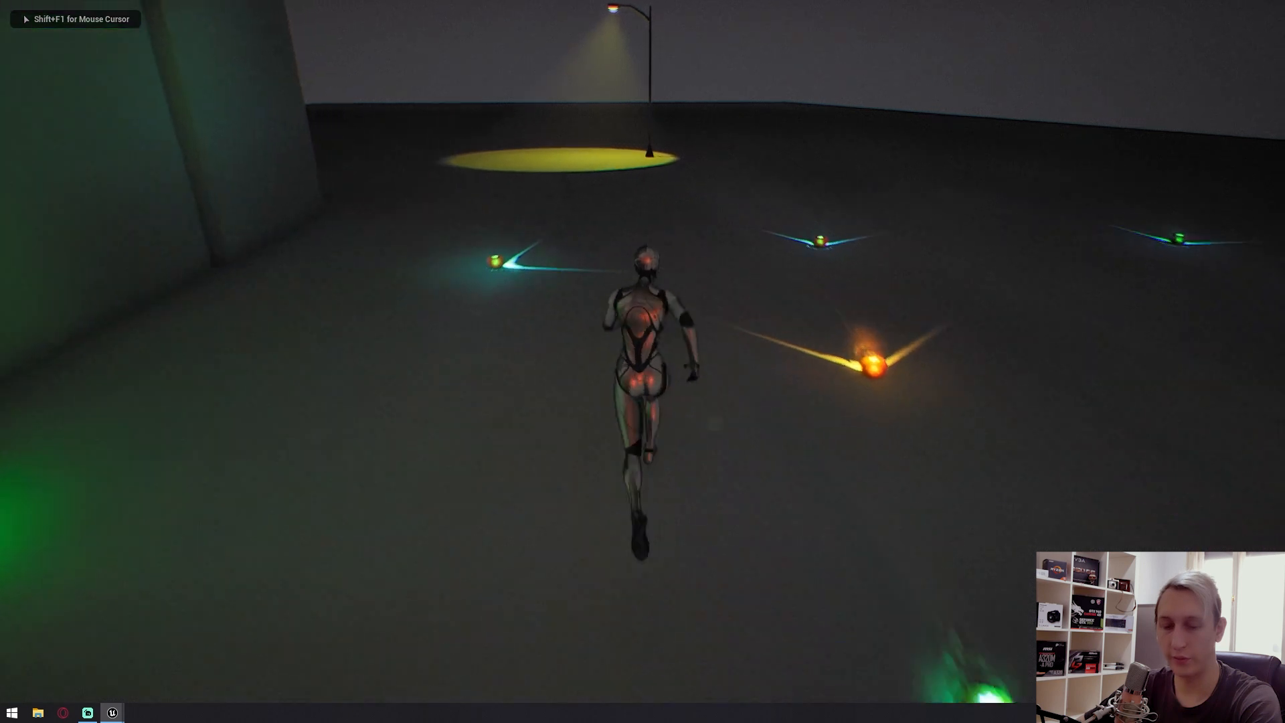
pyautogui.press('d')
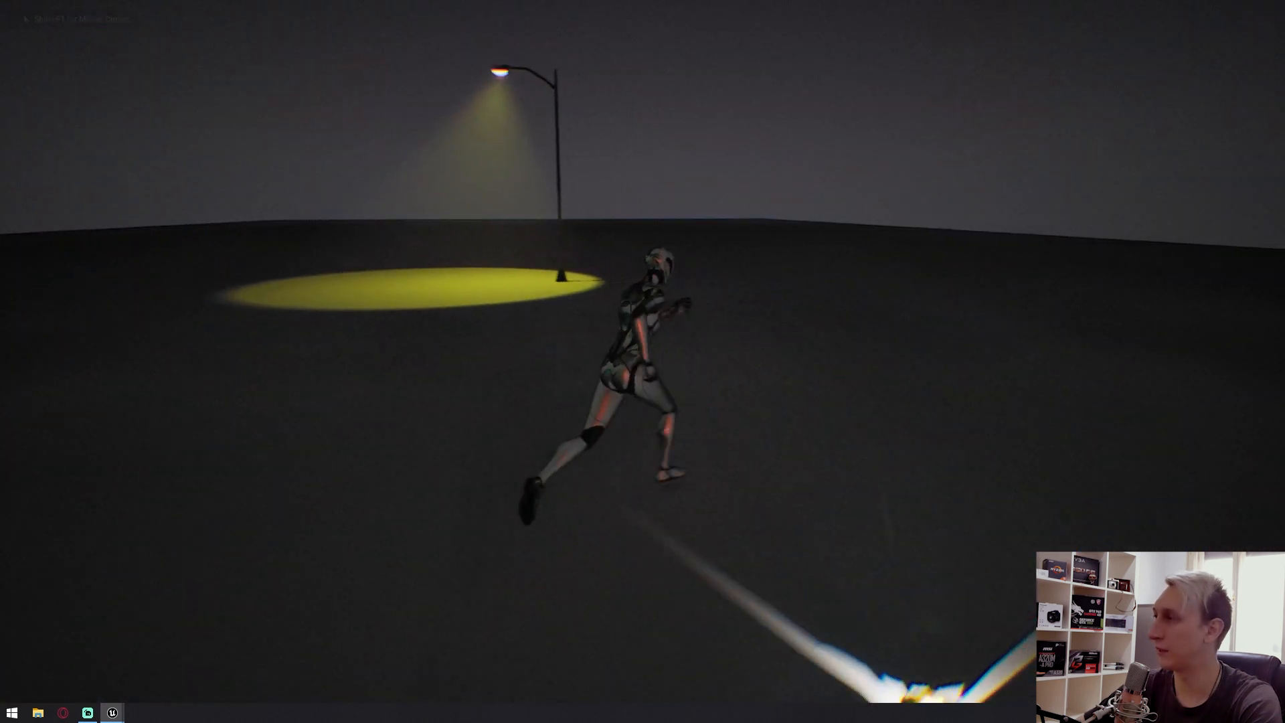
pyautogui.press('e')
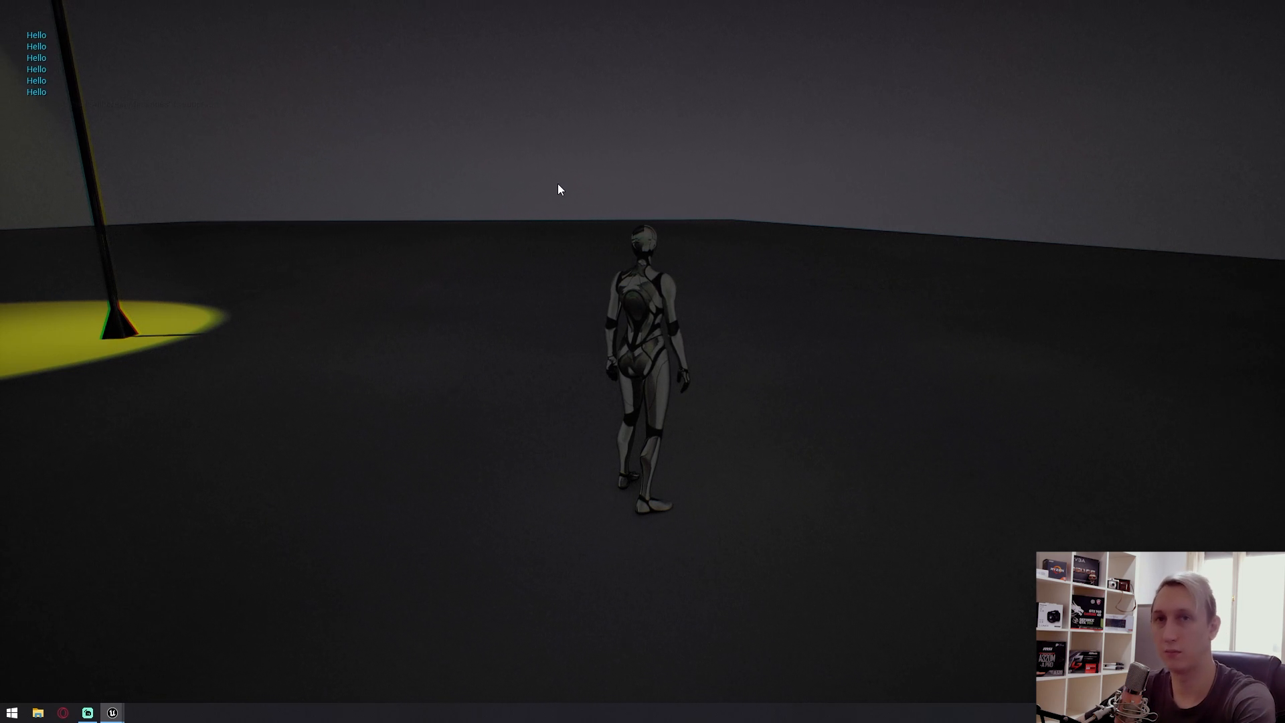
pyautogui.press('Escape')
pyautogui.click(198, 681)
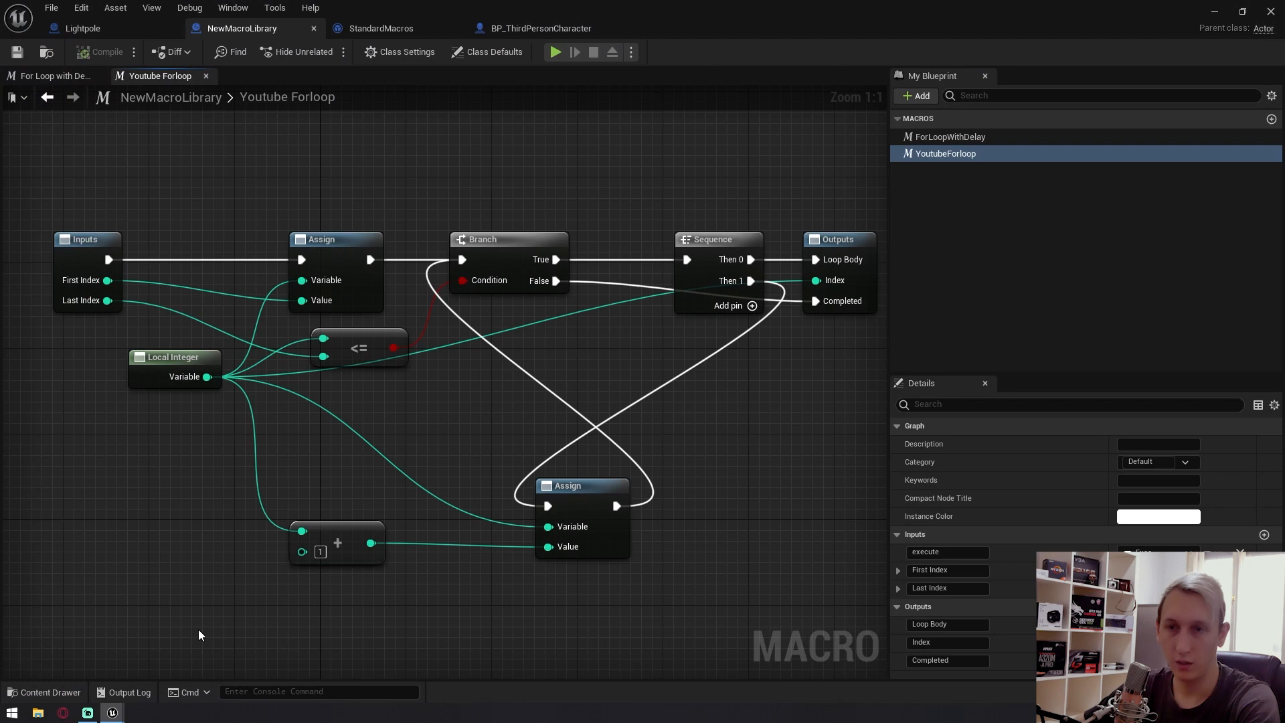
# Review the F key's node chain in the character blueprint and the complete Youtube Forloop macro graph.
pyautogui.click(99, 28)
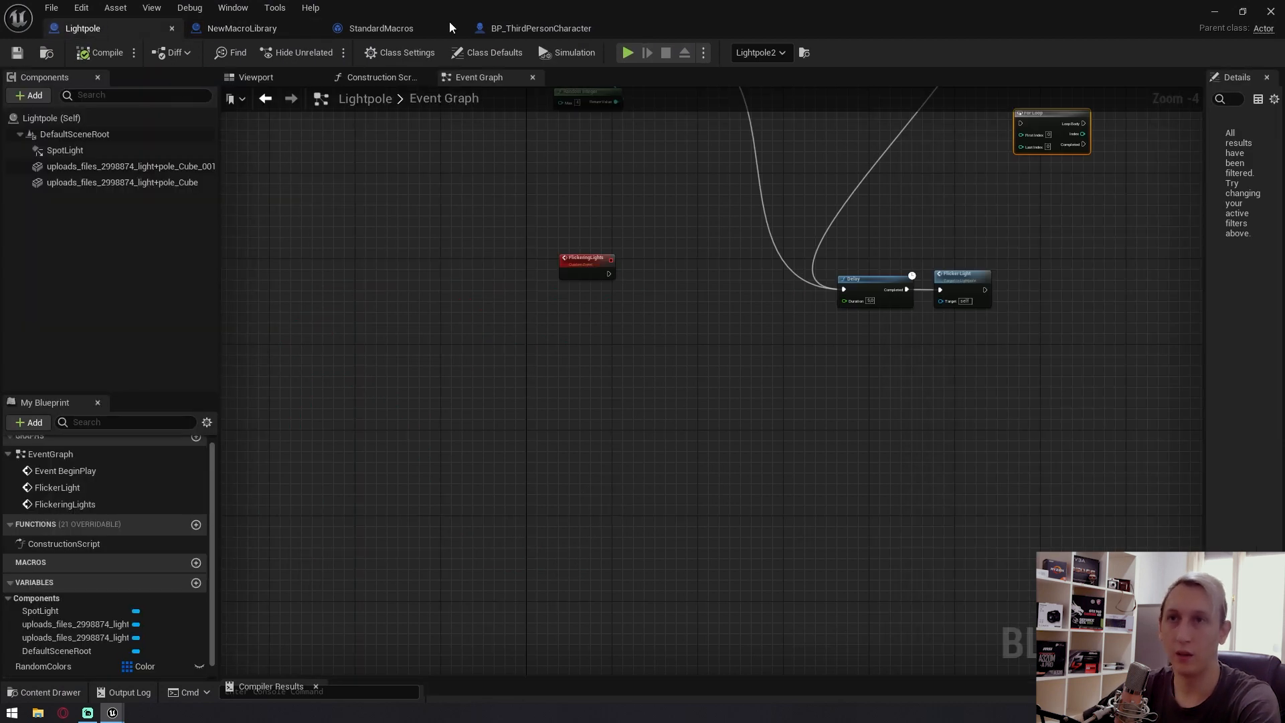
pyautogui.click(539, 29)
pyautogui.scroll(1, 618, 409)
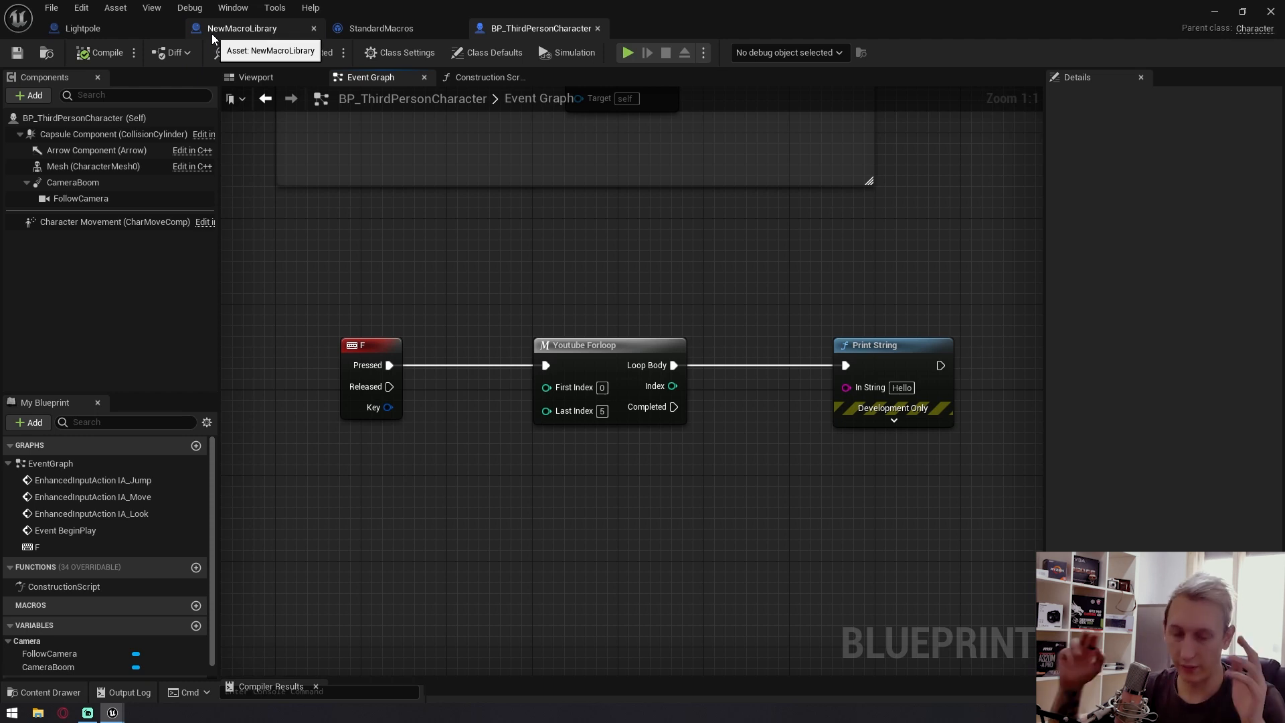
pyautogui.click(275, 30)
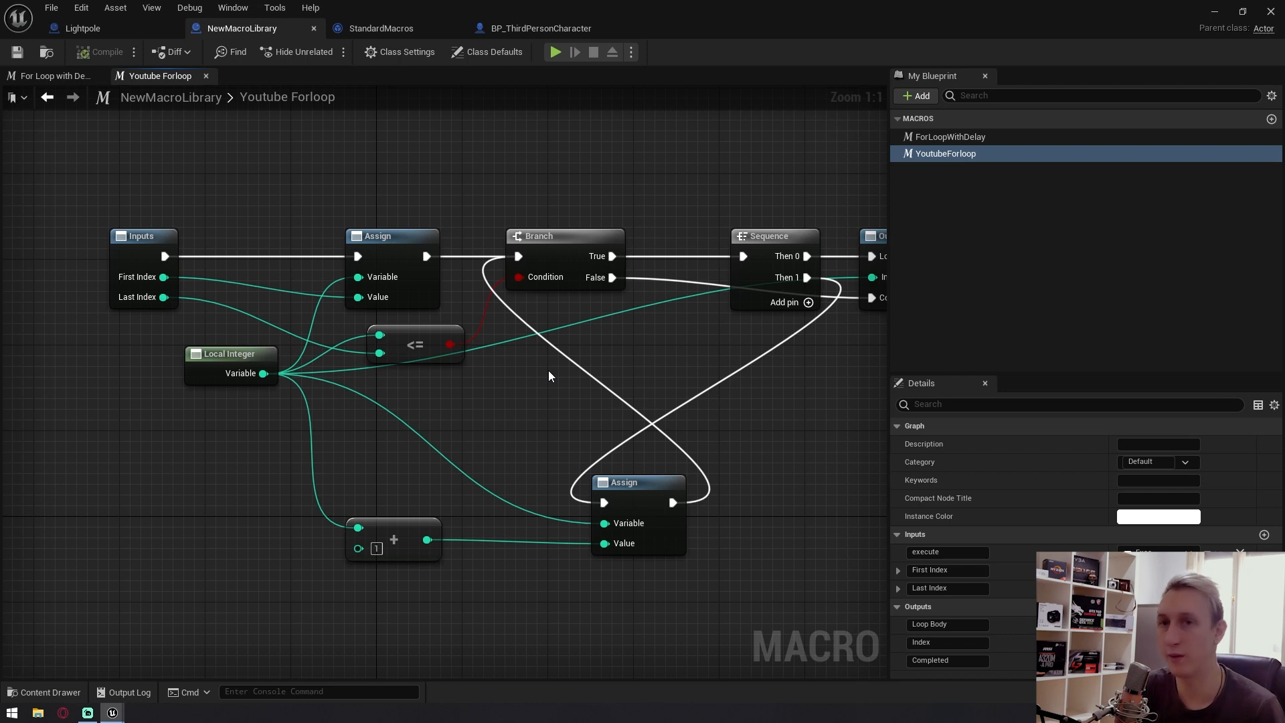
pyautogui.moveTo(548, 375); pyautogui.dragTo(471, 377, button='right')
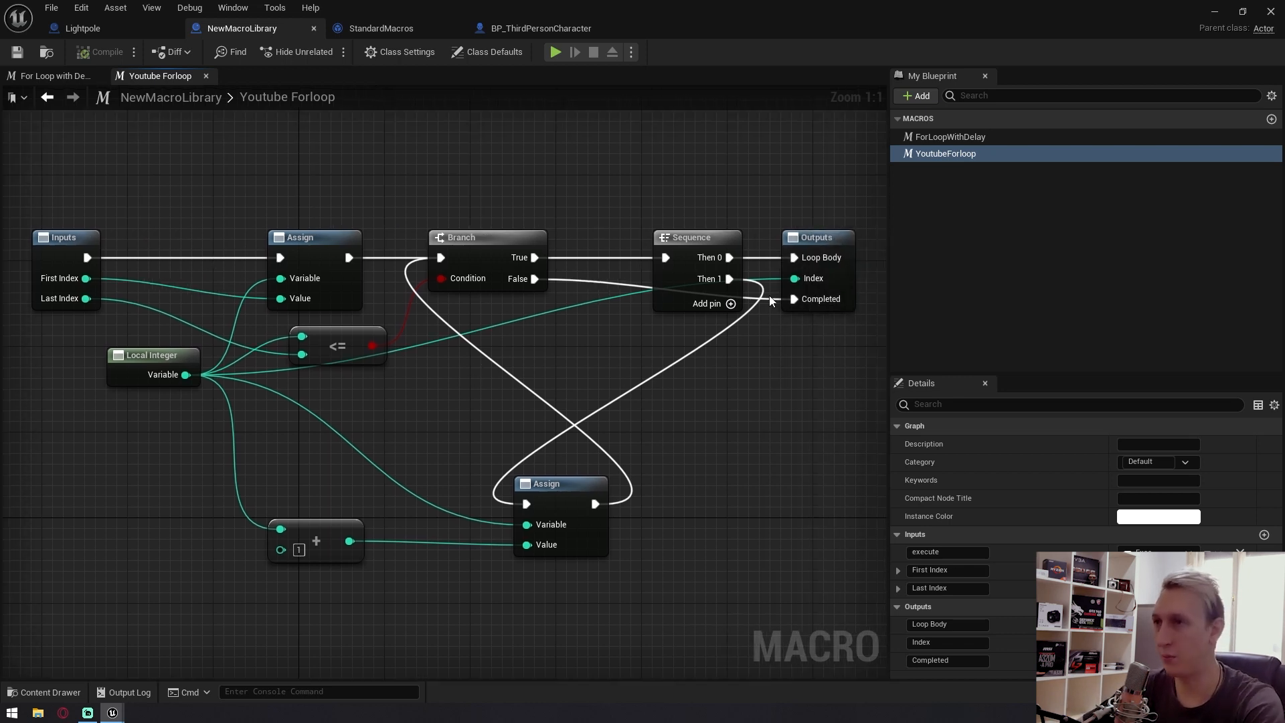
pyautogui.click(935, 213)
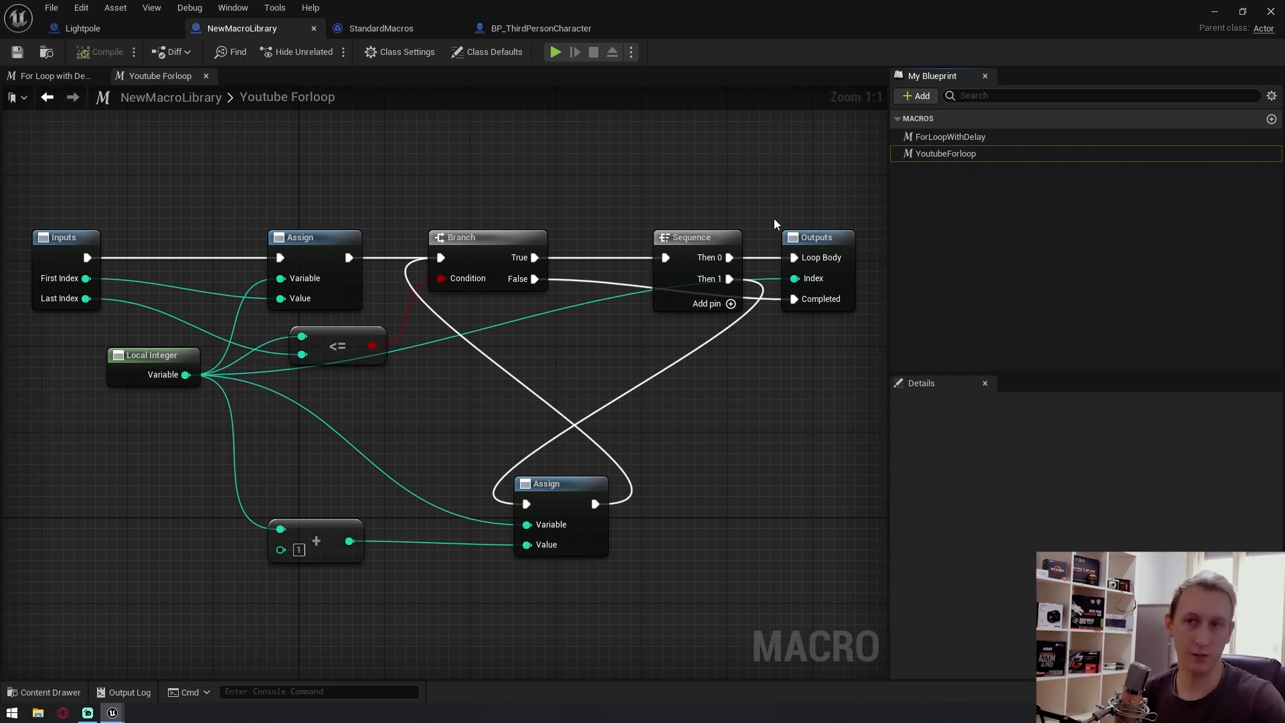
pyautogui.click(948, 155)
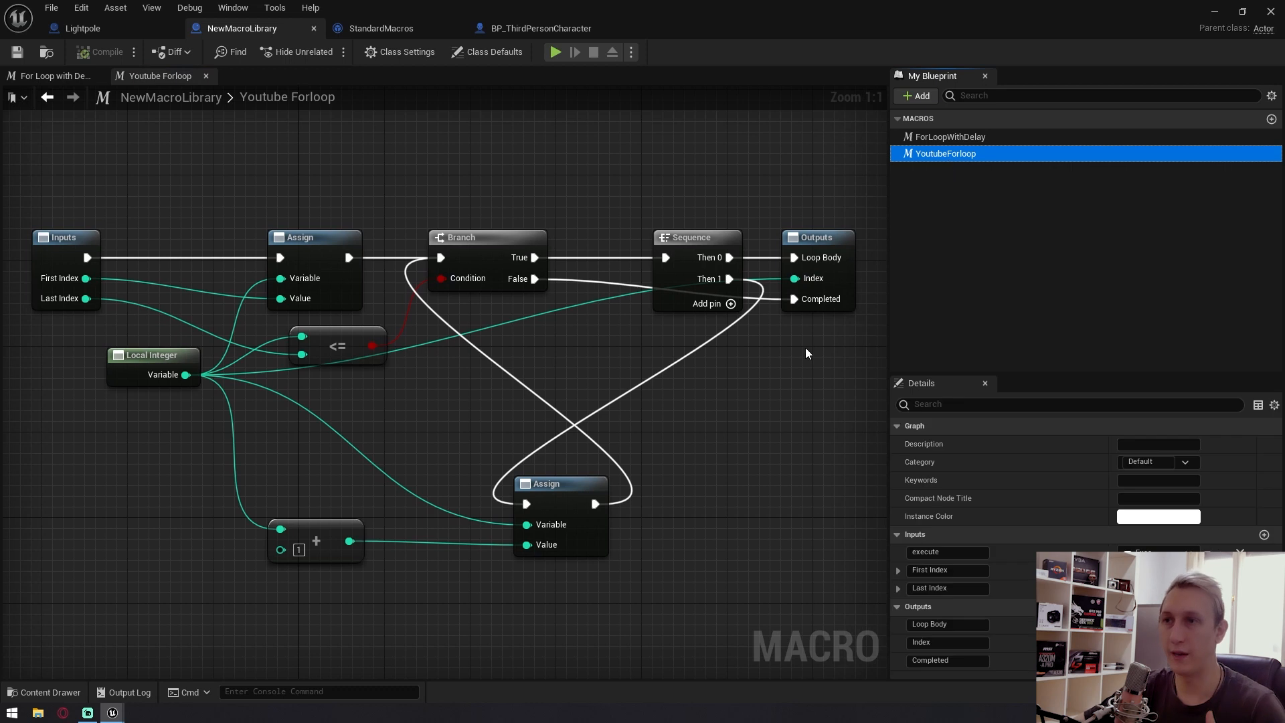
# Insert a Delay node between the Sequence's Then 1 output and the lower Assign node in the Youtube Forloop macro.
pyautogui.moveTo(809, 340); pyautogui.dragTo(761, 331, button='right')
pyautogui.rightClick(759, 335)
pyautogui.write('delay')
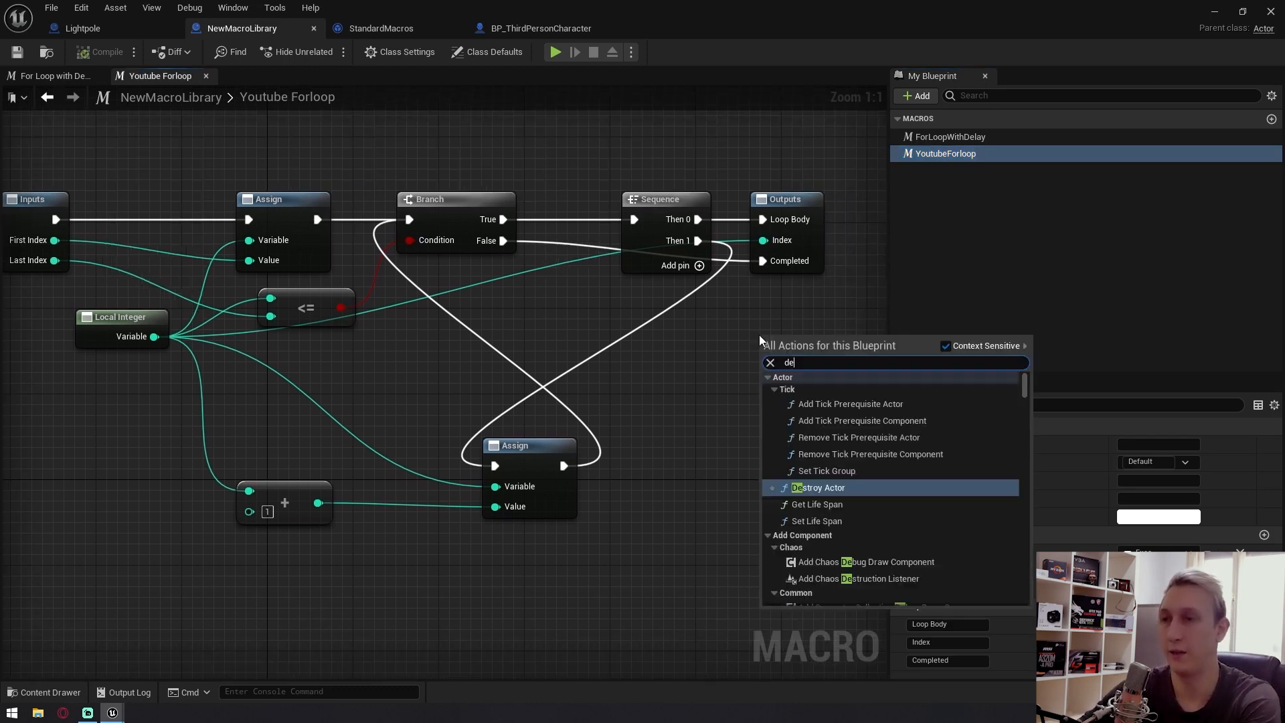
pyautogui.click(813, 489)
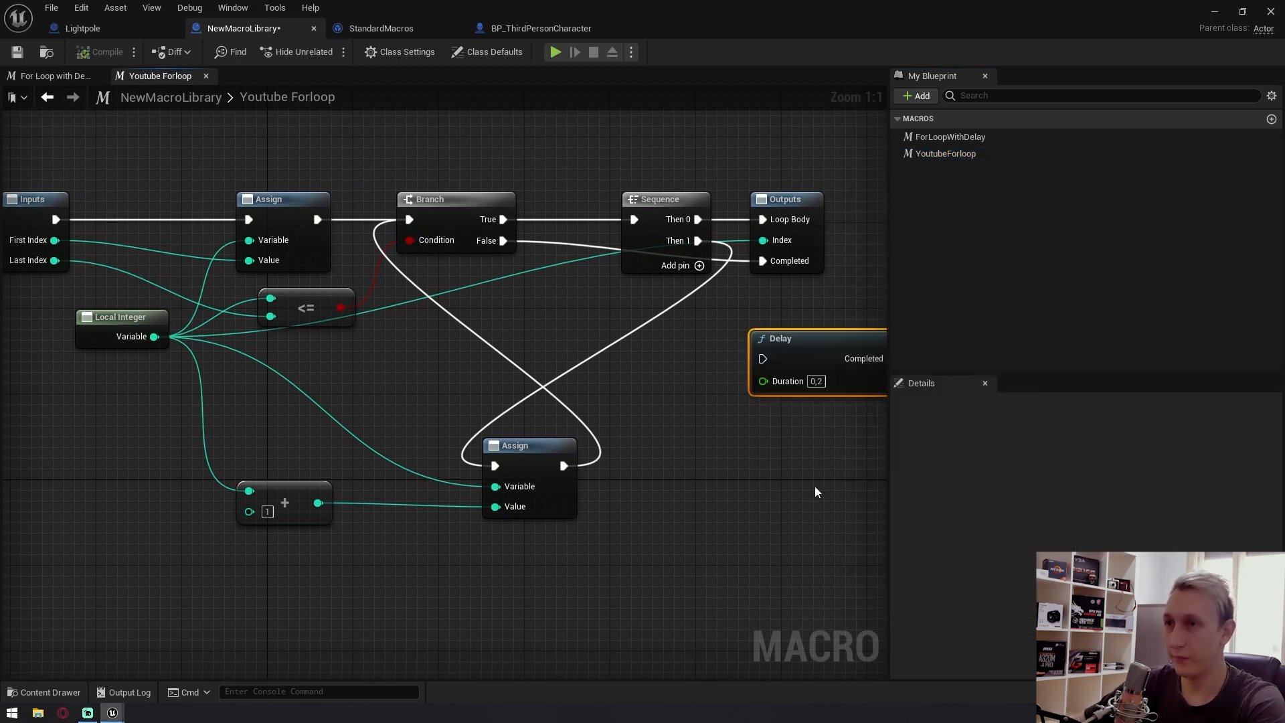
pyautogui.moveTo(685, 387); pyautogui.dragTo(604, 352, button='right')
pyautogui.moveTo(685, 319); pyautogui.dragTo(639, 328)
pyautogui.moveTo(655, 269); pyautogui.dragTo(619, 268, button='right')
pyautogui.moveTo(549, 321); pyautogui.dragTo(528, 194)
pyautogui.moveTo(678, 321); pyautogui.dragTo(326, 419)
# Add a new input named "Delay durration" to the Youtube Forloop macro's Inputs node, below Last Index.
pyautogui.moveTo(383, 532); pyautogui.dragTo(778, 578, button='right')
pyautogui.moveTo(700, 430); pyautogui.dragTo(450, 427, button='right')
pyautogui.moveTo(315, 362); pyautogui.dragTo(553, 372, button='right')
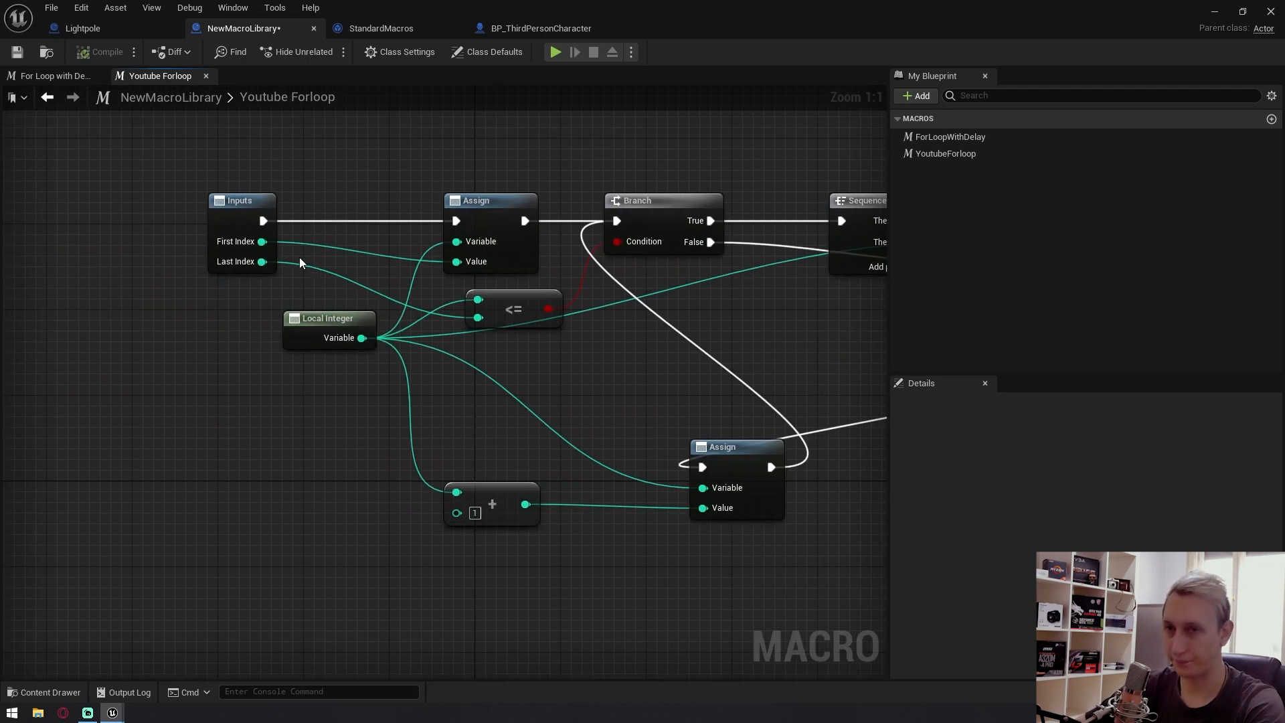
pyautogui.click(259, 224)
pyautogui.moveTo(727, 387); pyautogui.dragTo(415, 351, button='right')
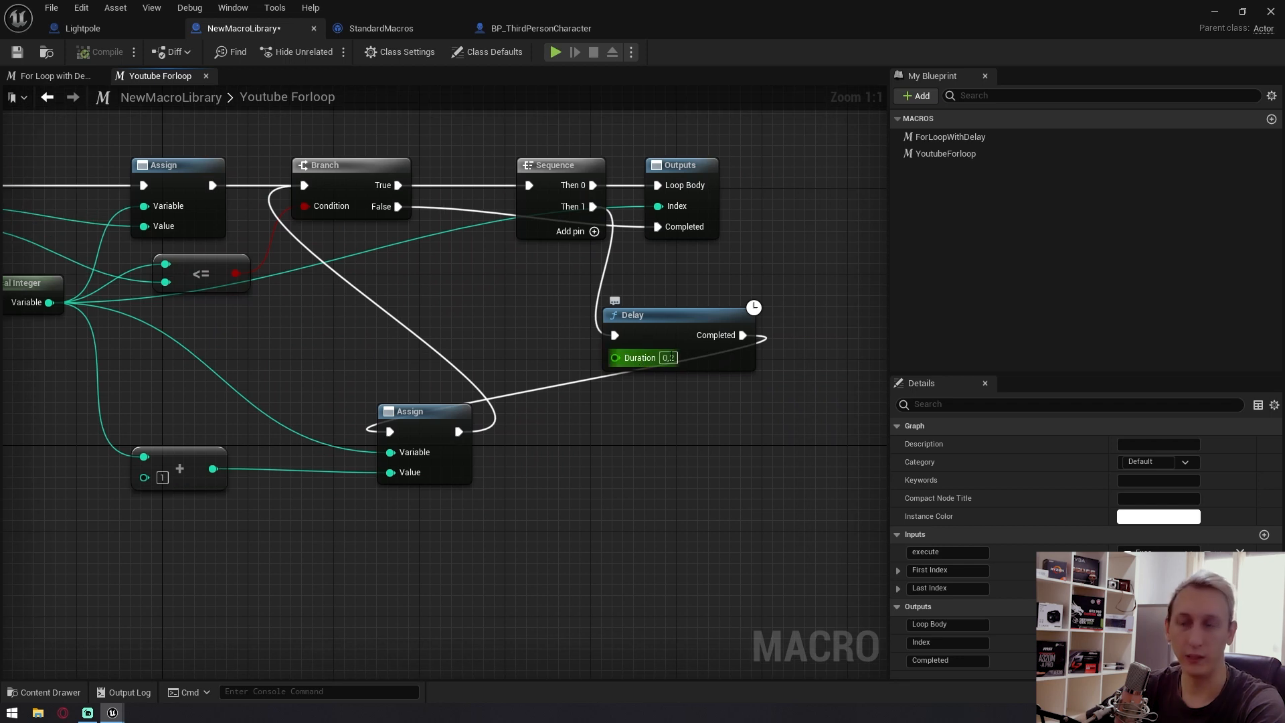
pyautogui.moveTo(569, 406); pyautogui.dragTo(612, 402, button='right')
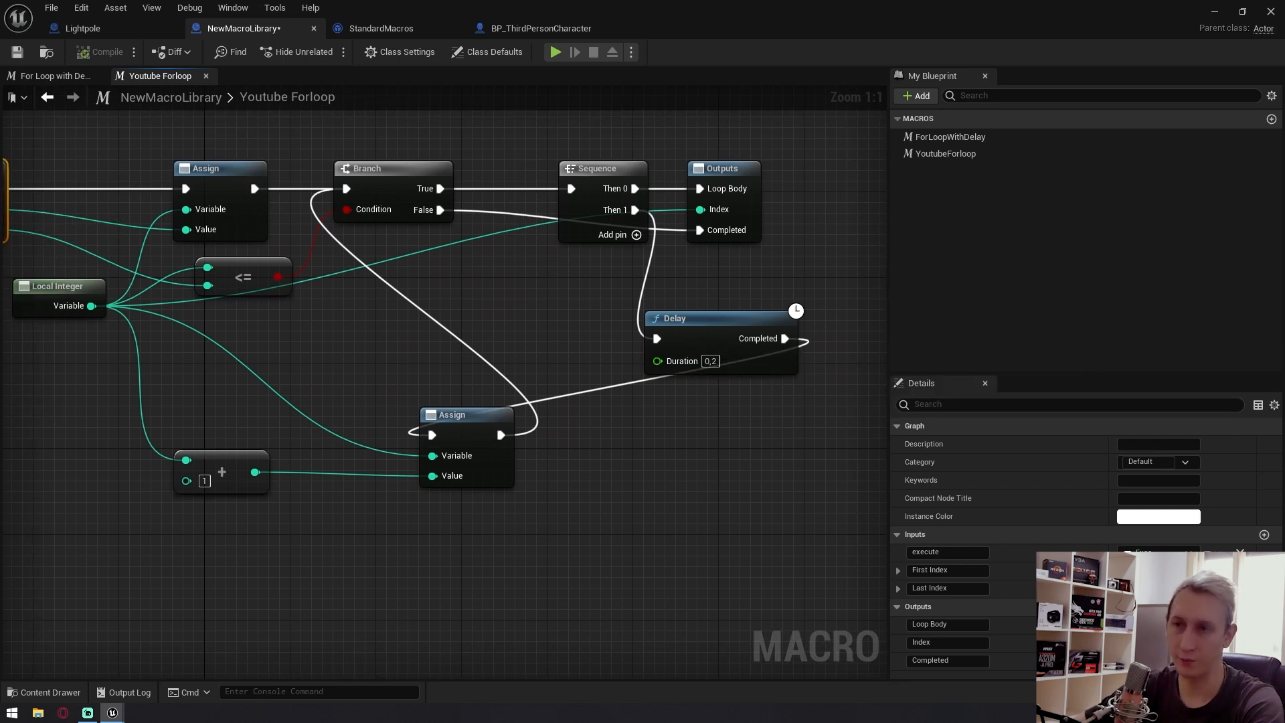
pyautogui.moveTo(292, 348); pyautogui.dragTo(326, 343, button='right')
pyautogui.moveTo(64, 173); pyautogui.dragTo(147, 172, button='right')
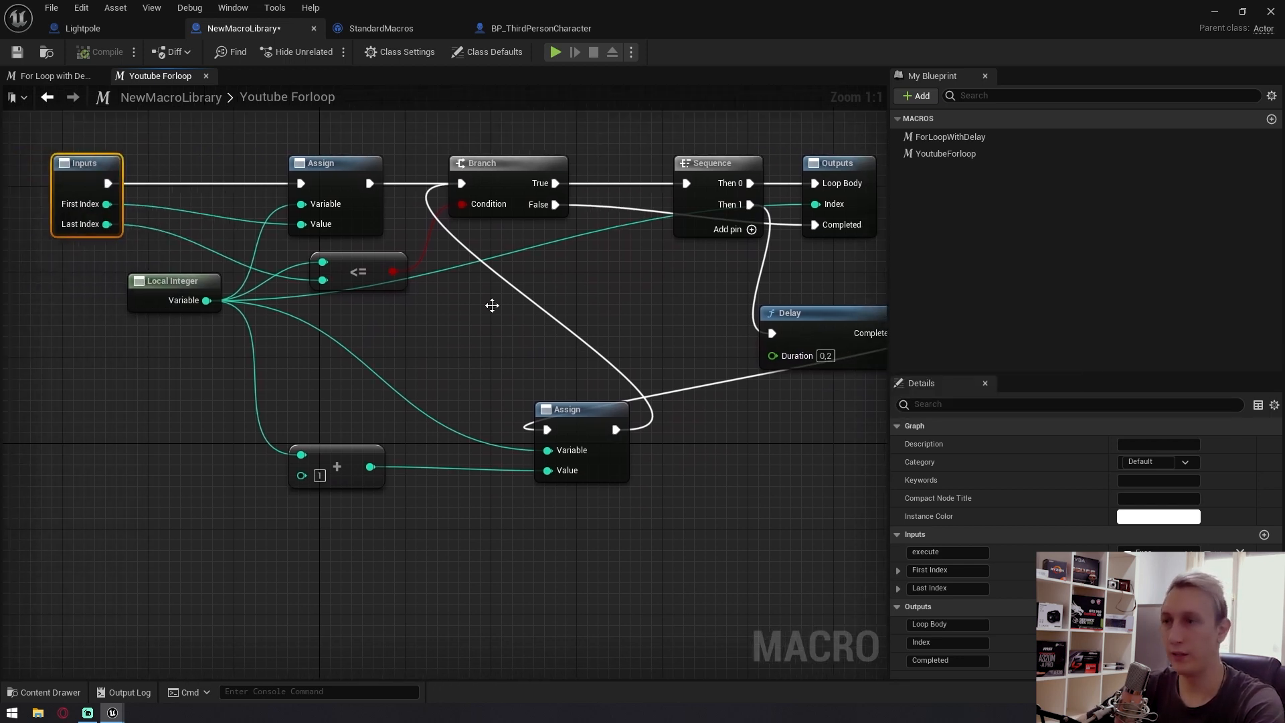
pyautogui.click(1264, 535)
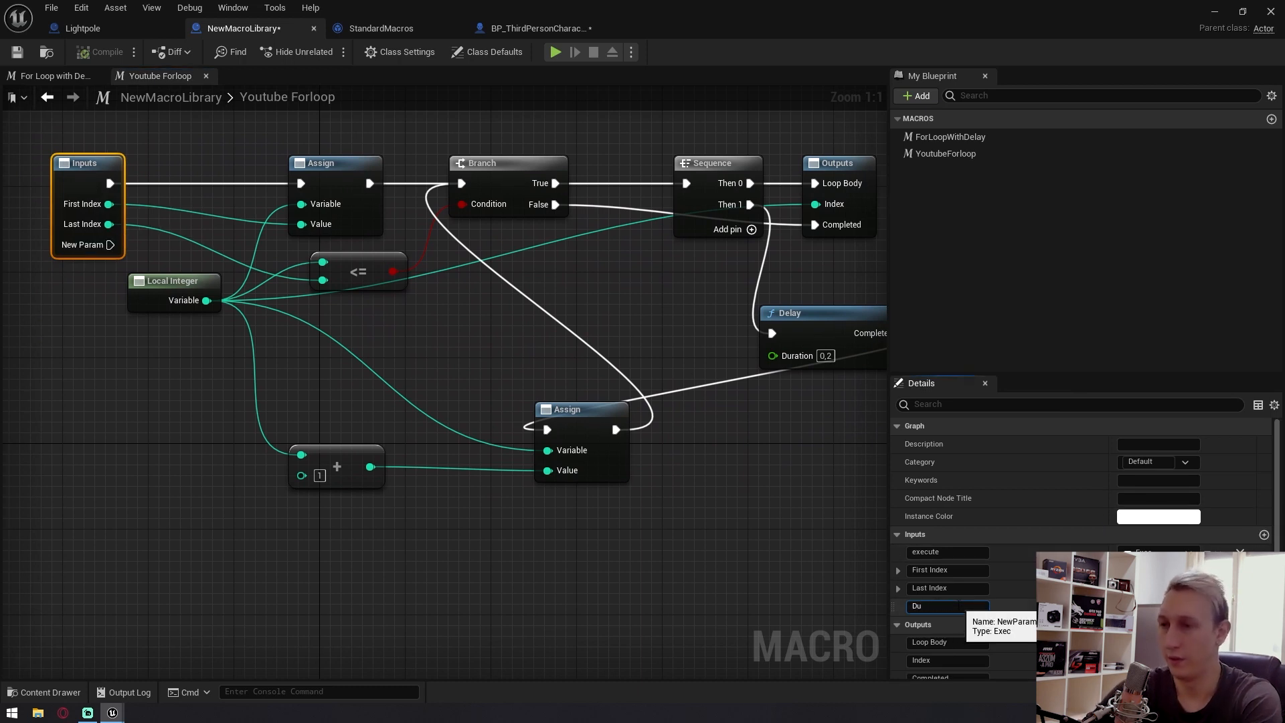
pyautogui.write('Delay durrati')
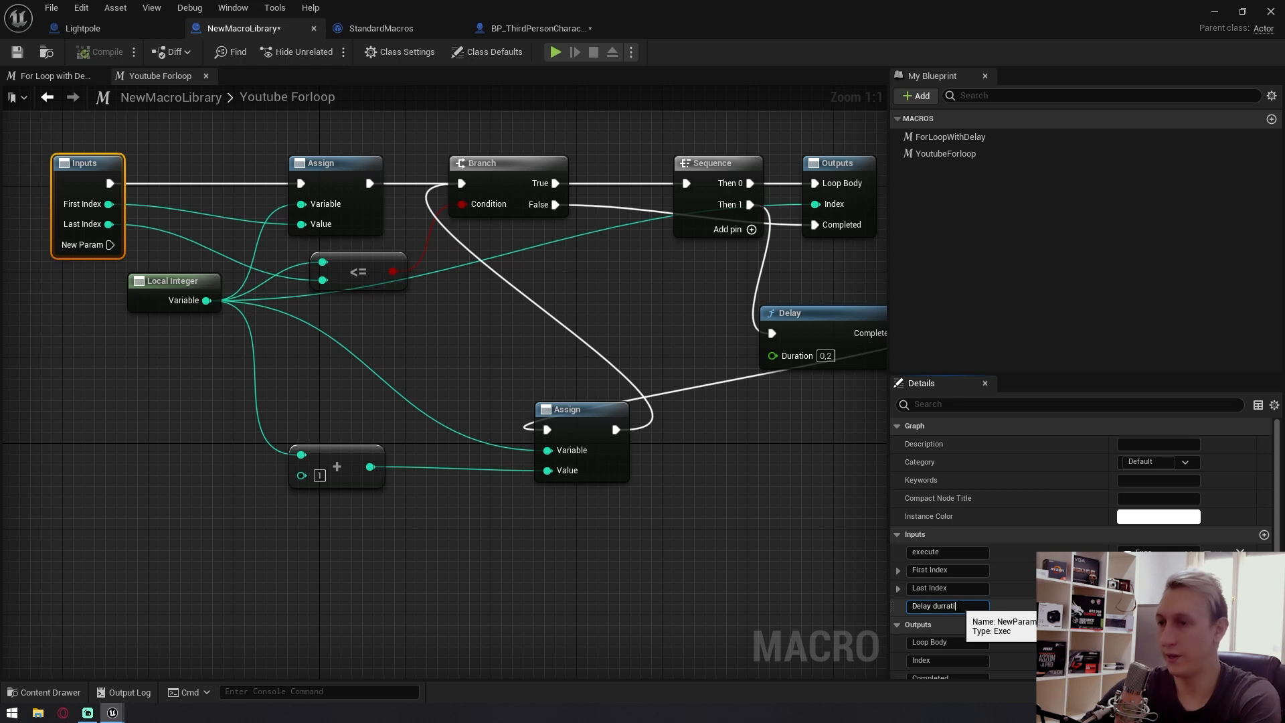
pyautogui.write('on')
pyautogui.press('Return')
# Shorten the new macro input's name to Delay.
pyautogui.doubleClick(981, 608)
pyautogui.press('BackSpace')
pyautogui.press('BackSpace')
pyautogui.press('Return')
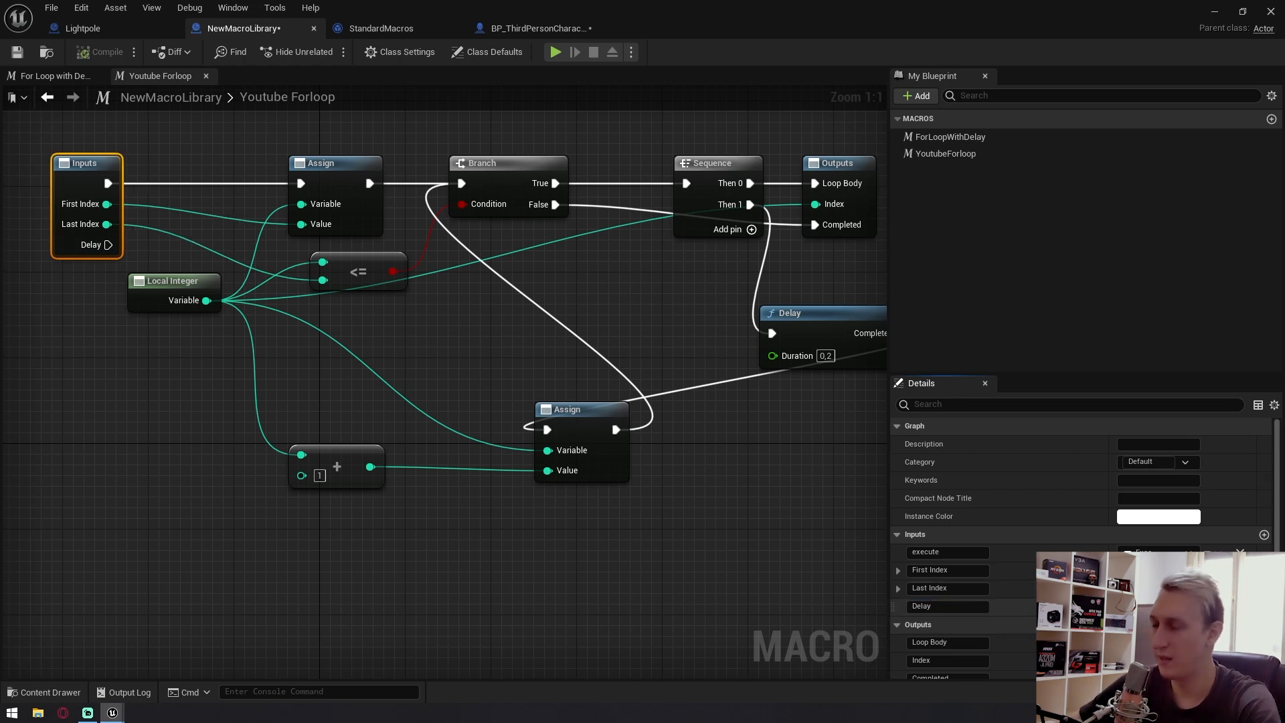
# Set the Delay input's type to Float and connect it to the Delay node's Duration.
pyautogui.click(1155, 607)
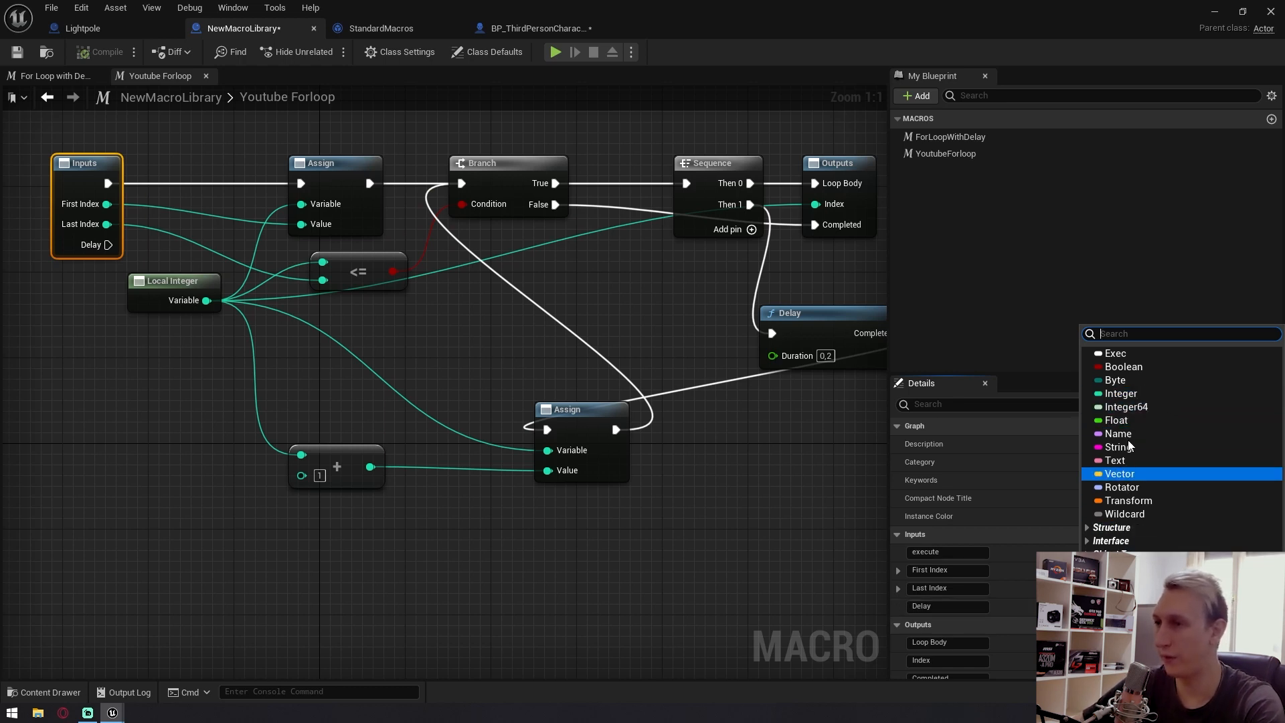
pyautogui.click(1117, 420)
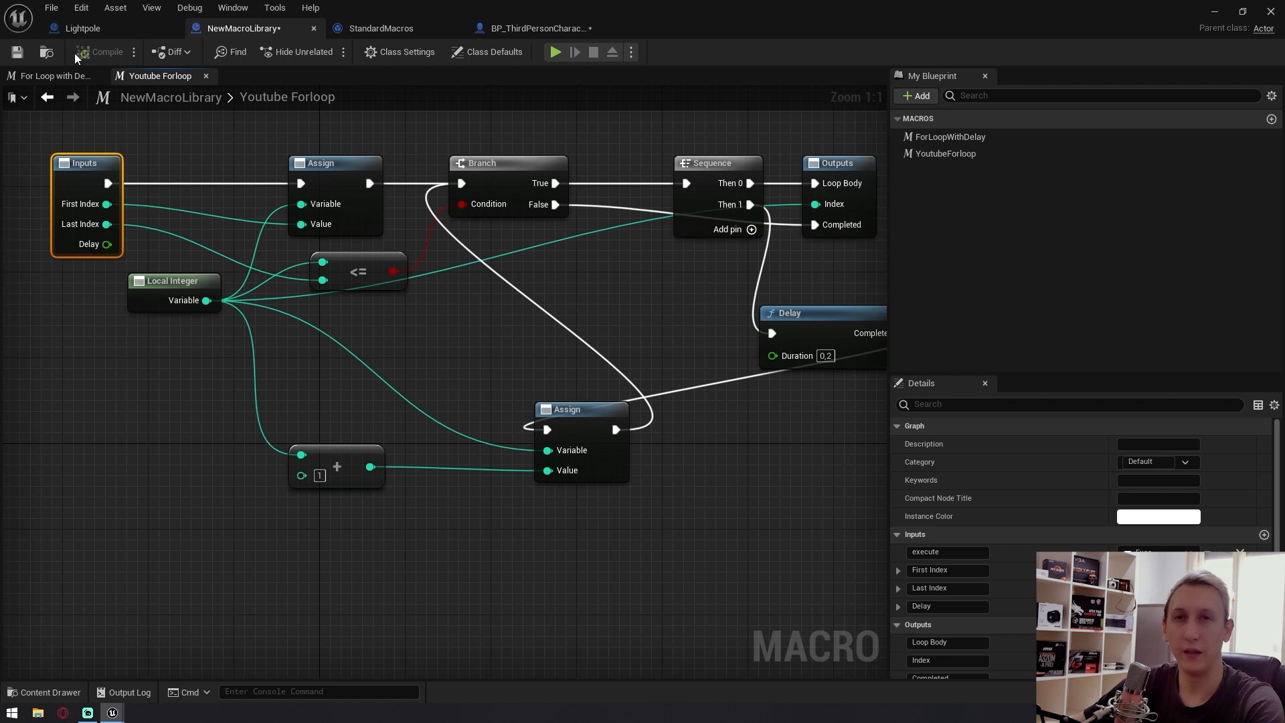
pyautogui.moveTo(107, 244); pyautogui.dragTo(772, 355)
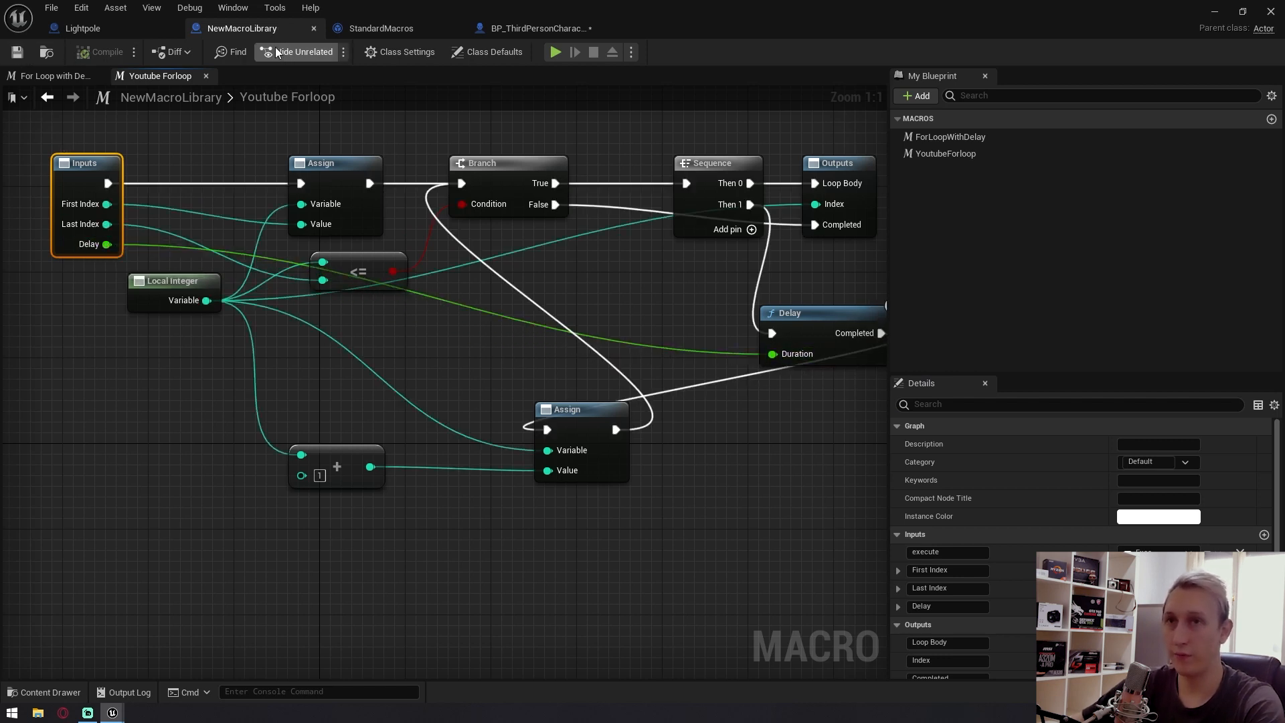
# Set the Youtube Forloop node's Delay to 0,5 in the character blueprint and compile it.
pyautogui.click(521, 31)
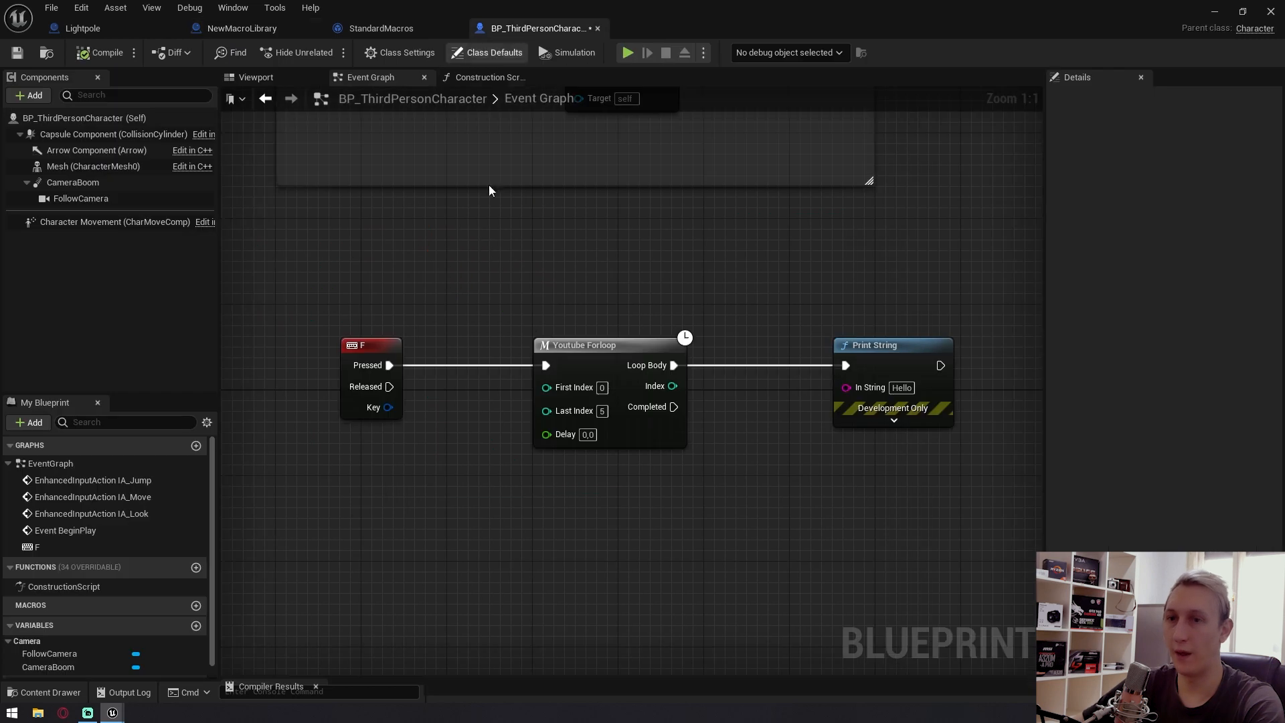
pyautogui.click(587, 434)
pyautogui.write('0,5')
pyautogui.press('Return')
pyautogui.click(84, 53)
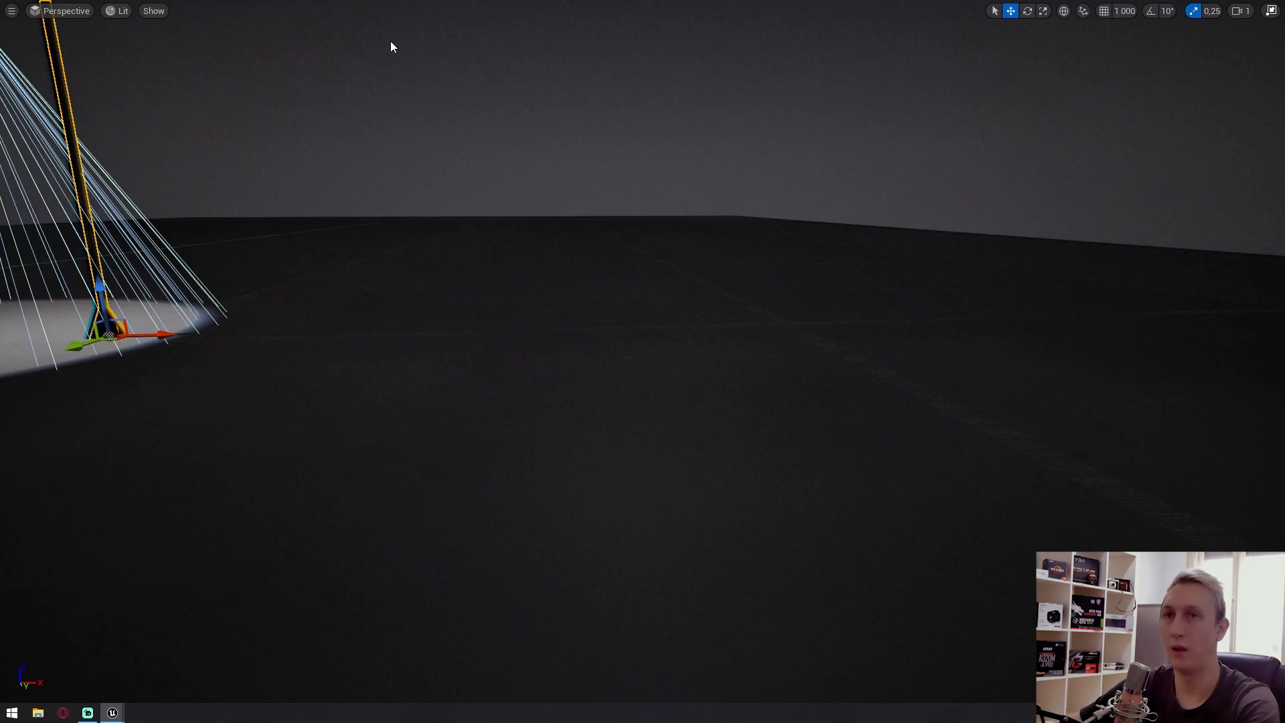
# Run the level to test the delayed loop's Hello output, and end the play session.
pyautogui.moveTo(498, 122); pyautogui.dragTo(303, 136, button='right')
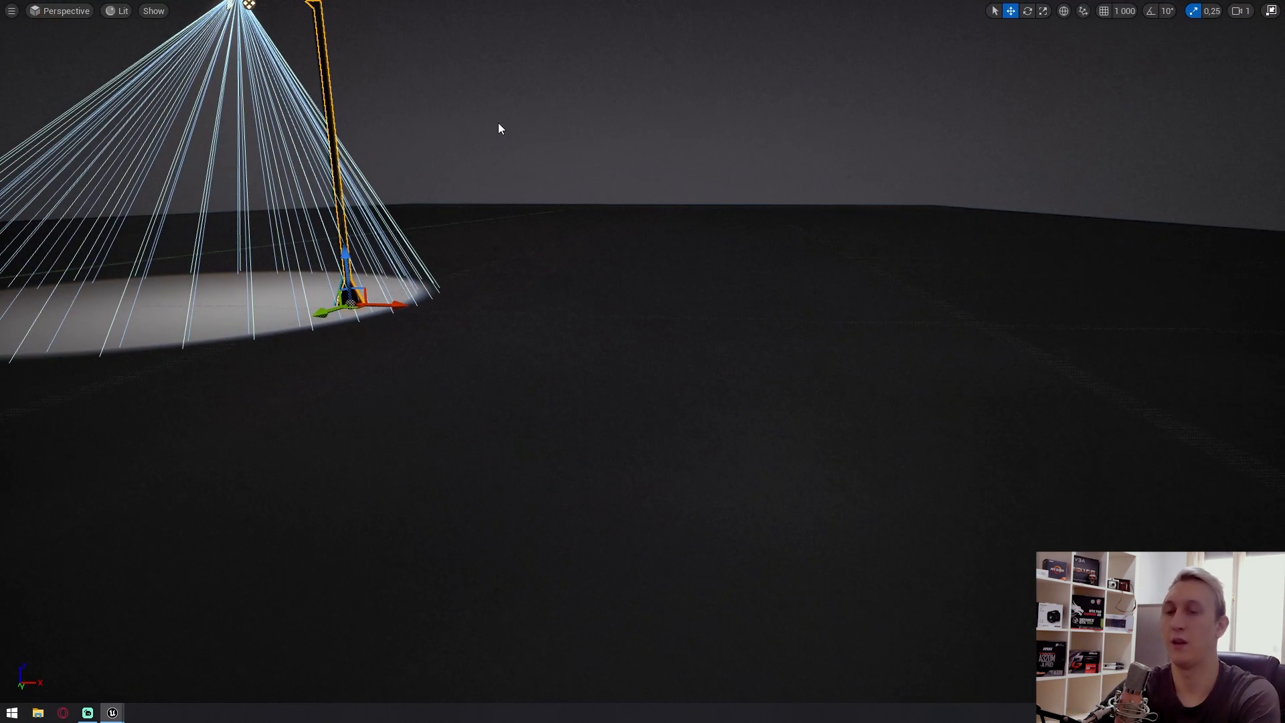
pyautogui.hotkey('alt', 'p')
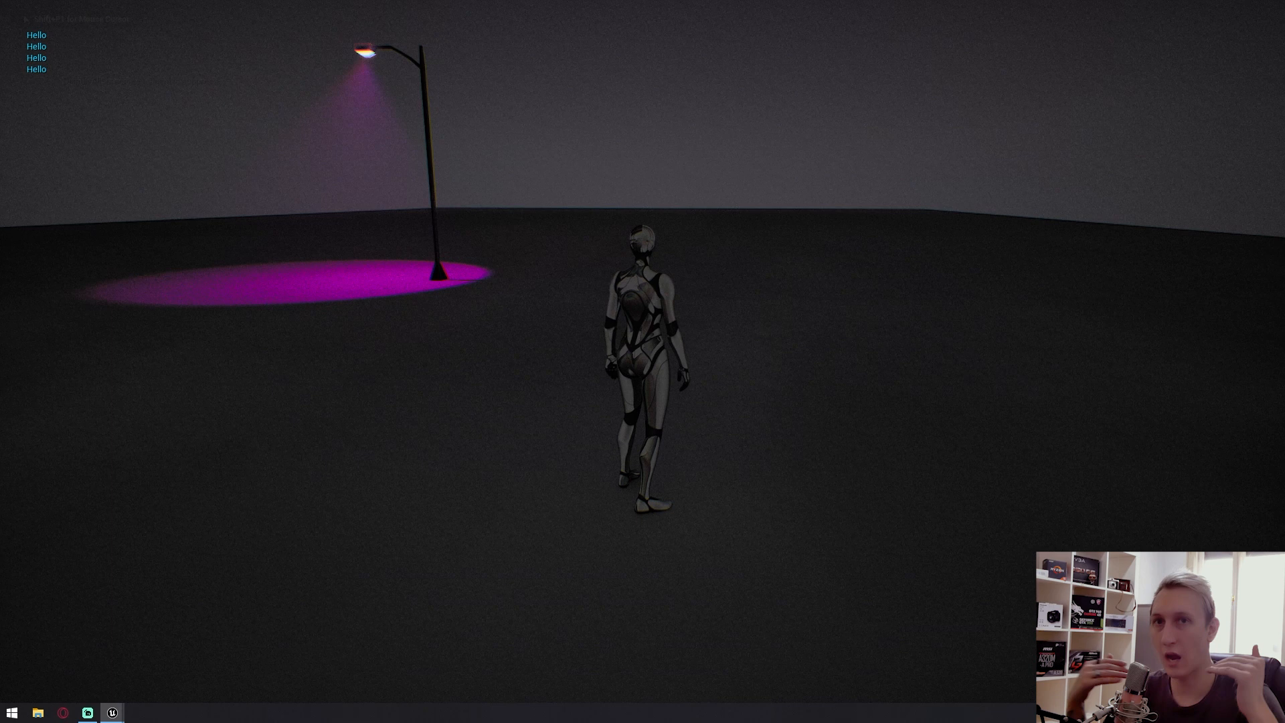
pyautogui.press('Escape')
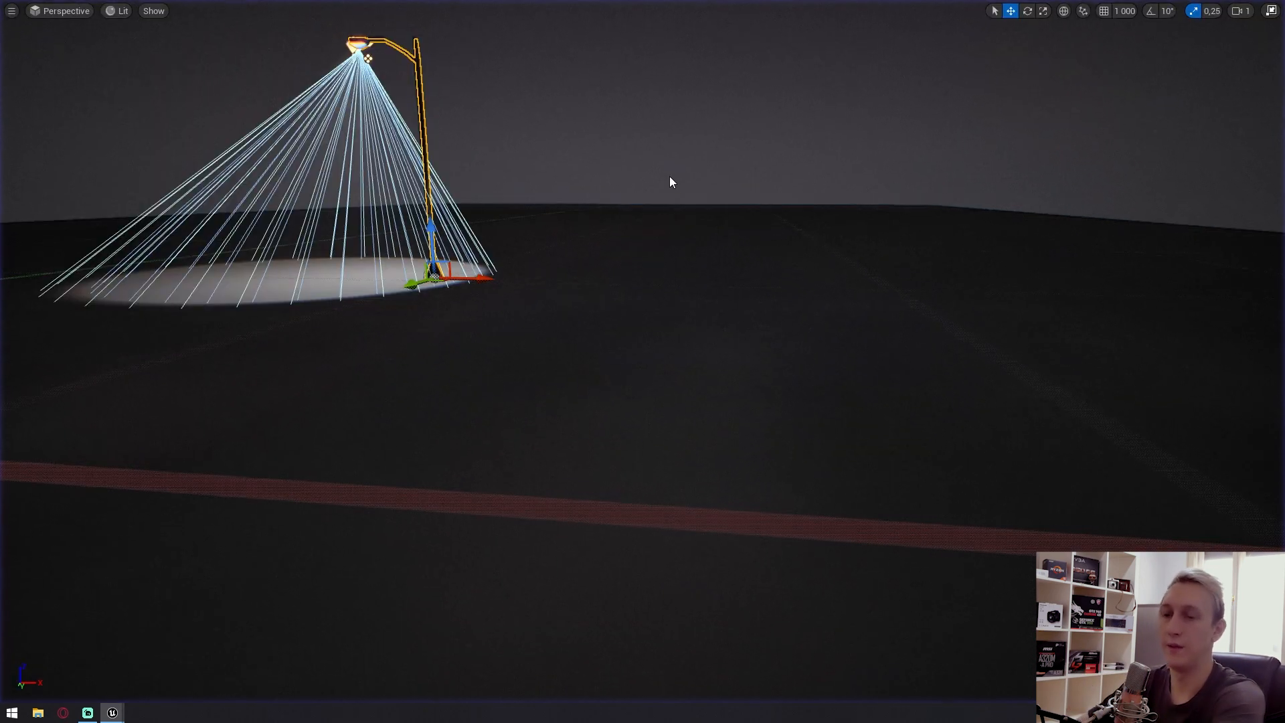
# Open the Lightpole blueprint from the Lightpole2 actor and delete the unconnected For Loop node in its Event Graph.
pyautogui.press('F11')
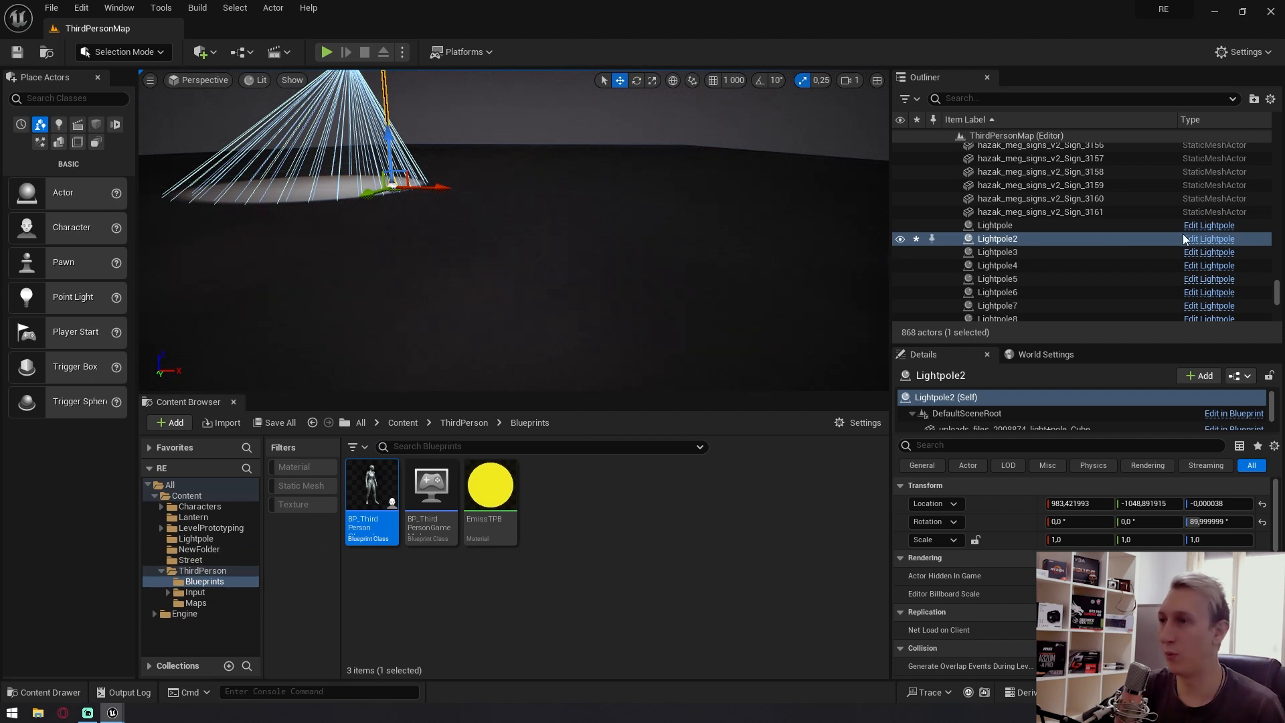
pyautogui.click(1227, 240)
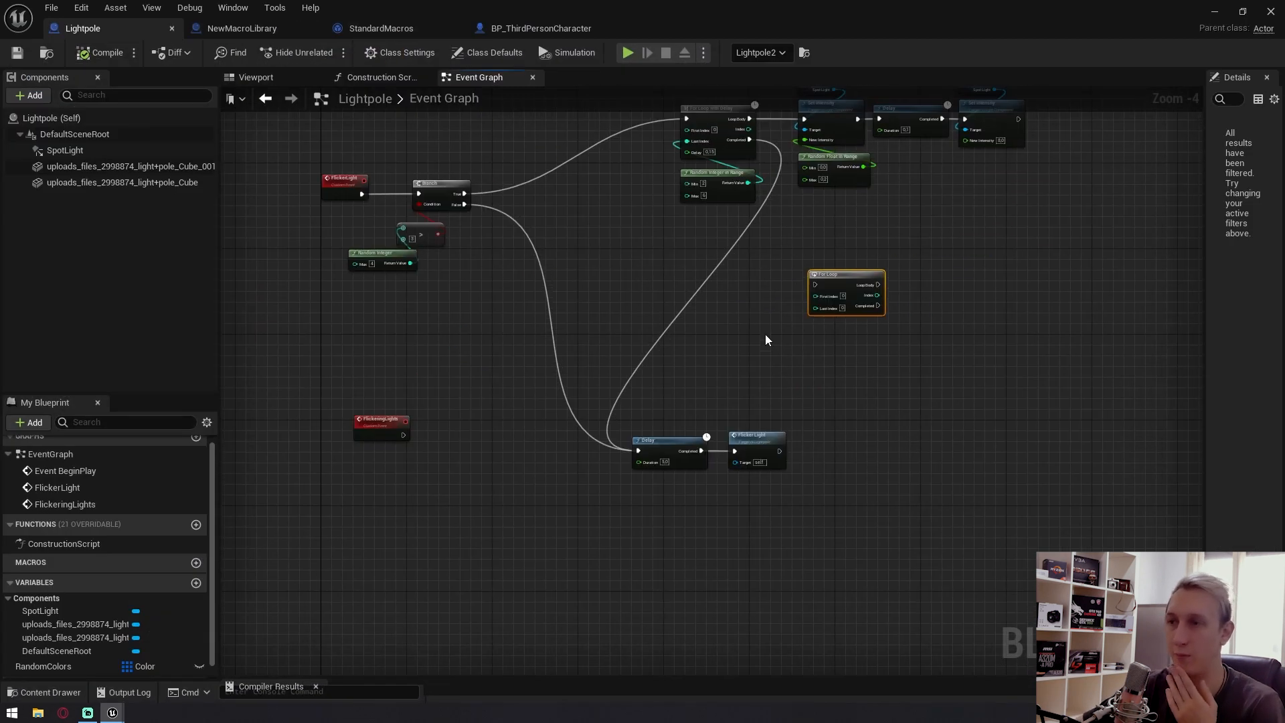
pyautogui.scroll(2, 641, 395)
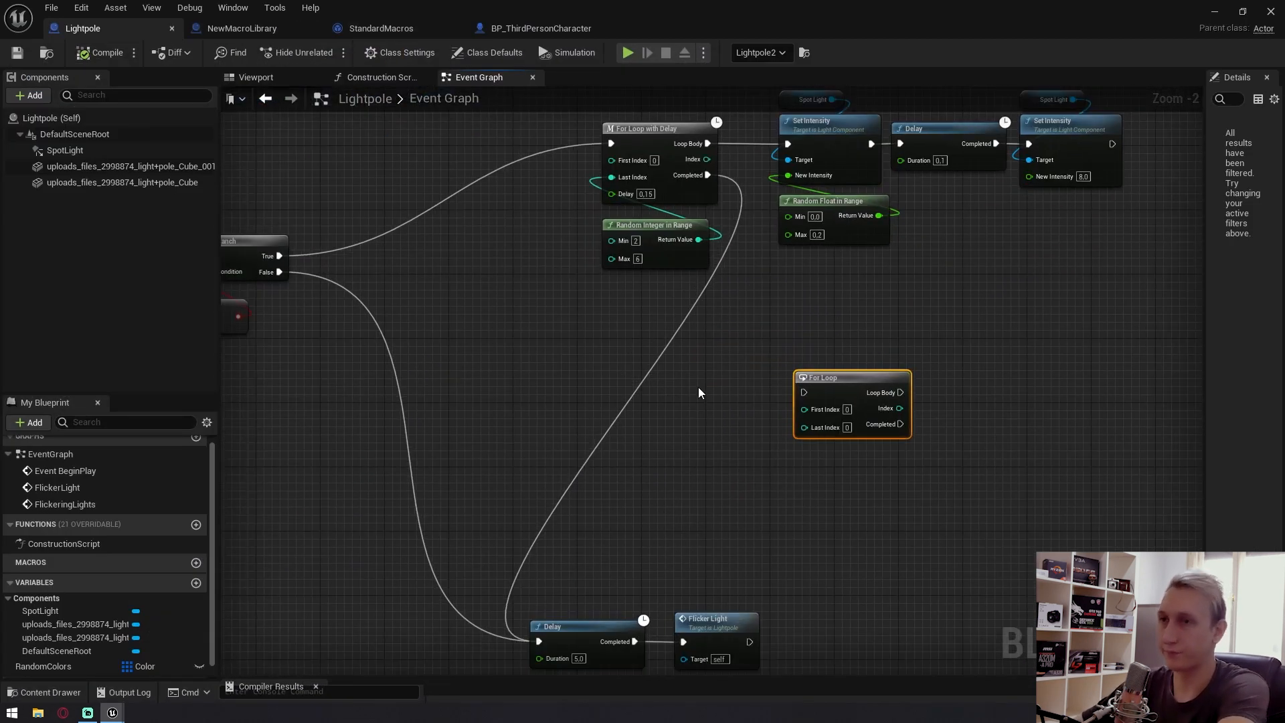
pyautogui.press('Delete')
# Add a second For Loop with Delay node below the existing one in the Lightpole graph, and delete it again.
pyautogui.moveTo(663, 306); pyautogui.dragTo(796, 428, button='right')
pyautogui.scroll(2, 783, 286)
pyautogui.click(780, 240)
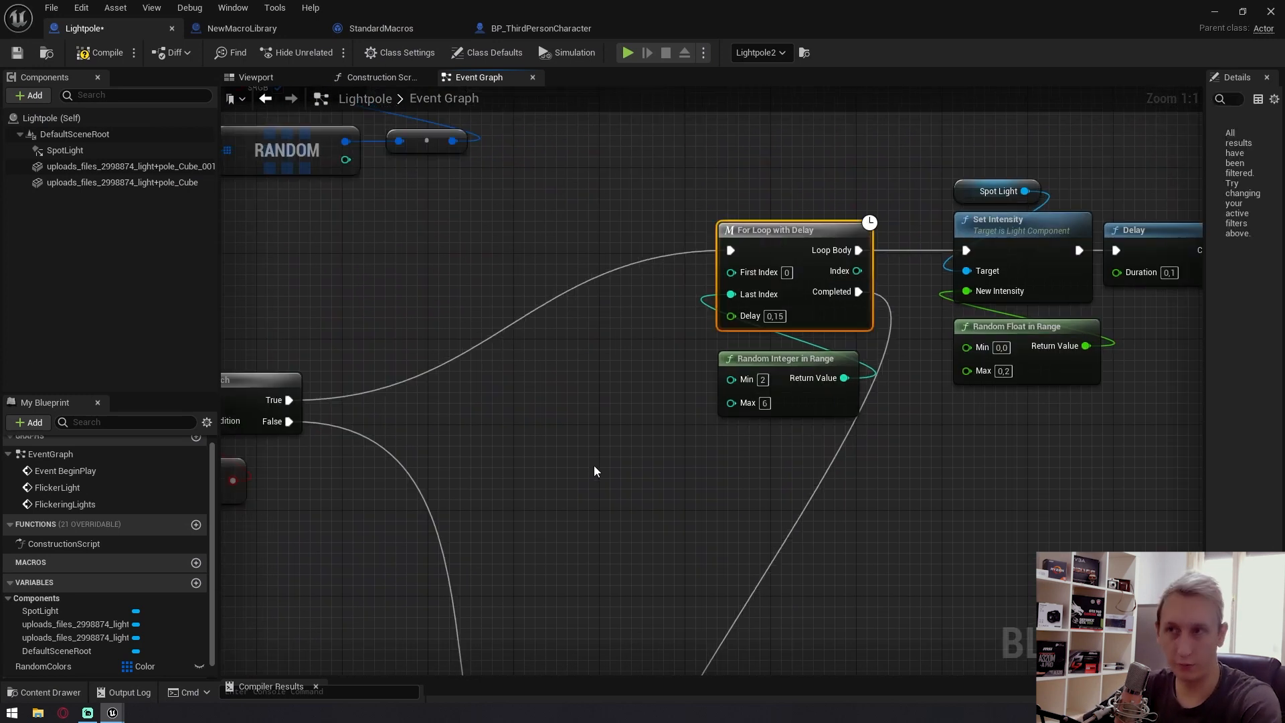
pyautogui.rightClick(595, 470)
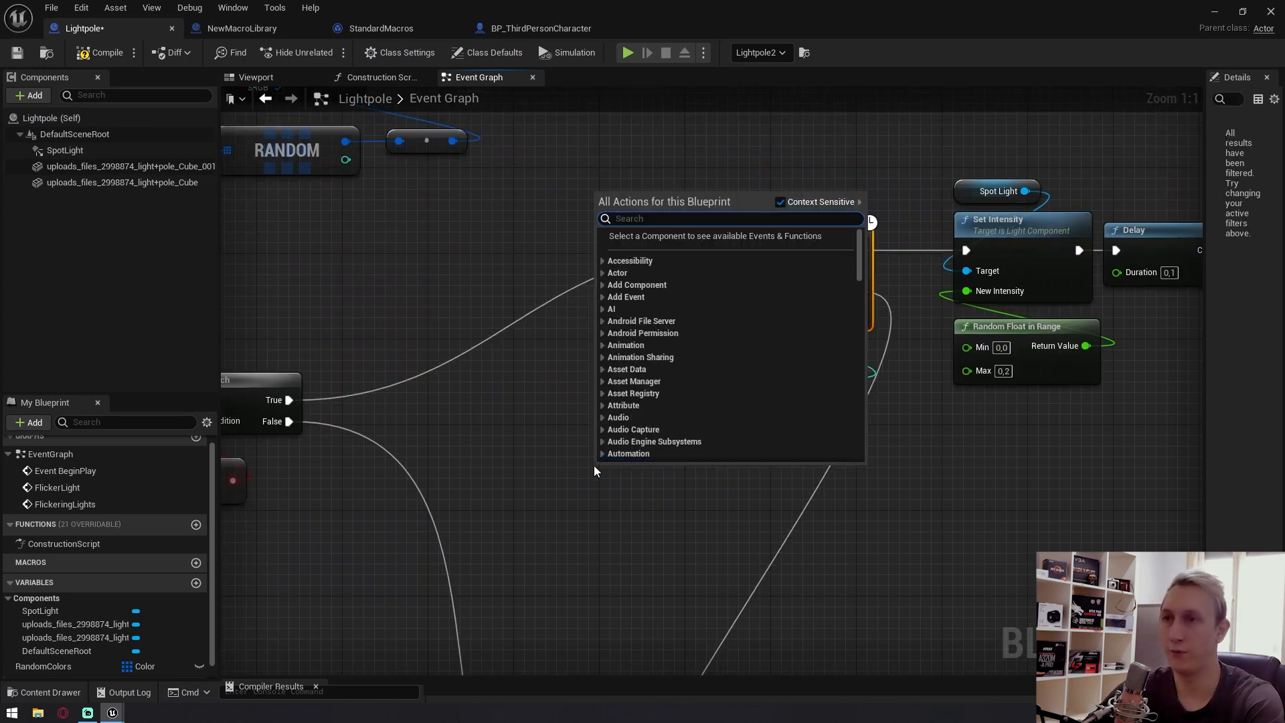
pyautogui.write('for loop')
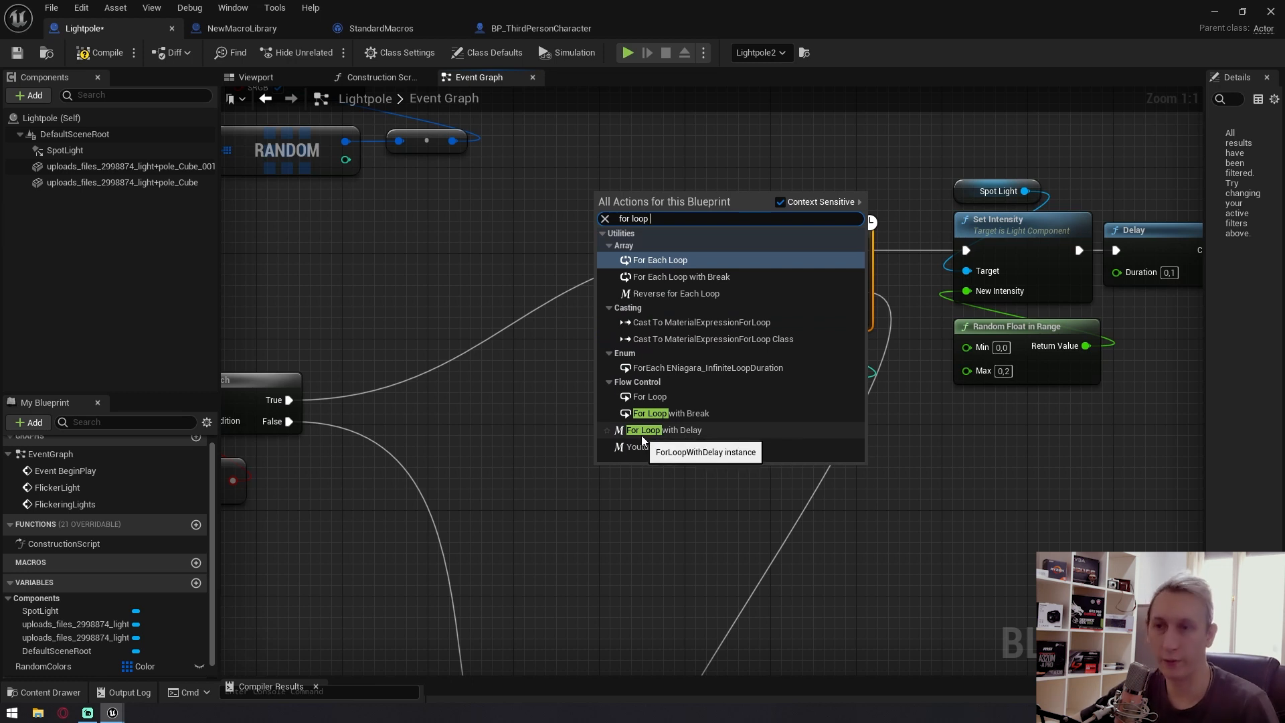
pyautogui.click(662, 438)
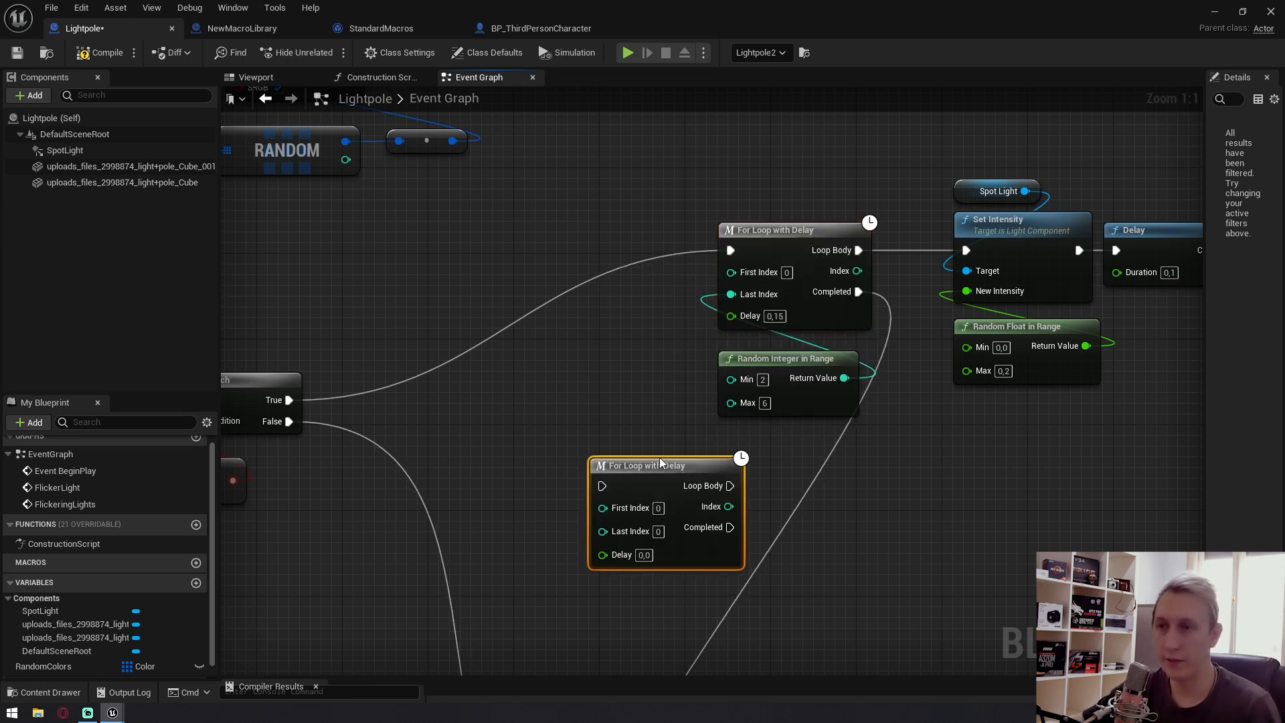
pyautogui.moveTo(616, 459); pyautogui.dragTo(499, 368)
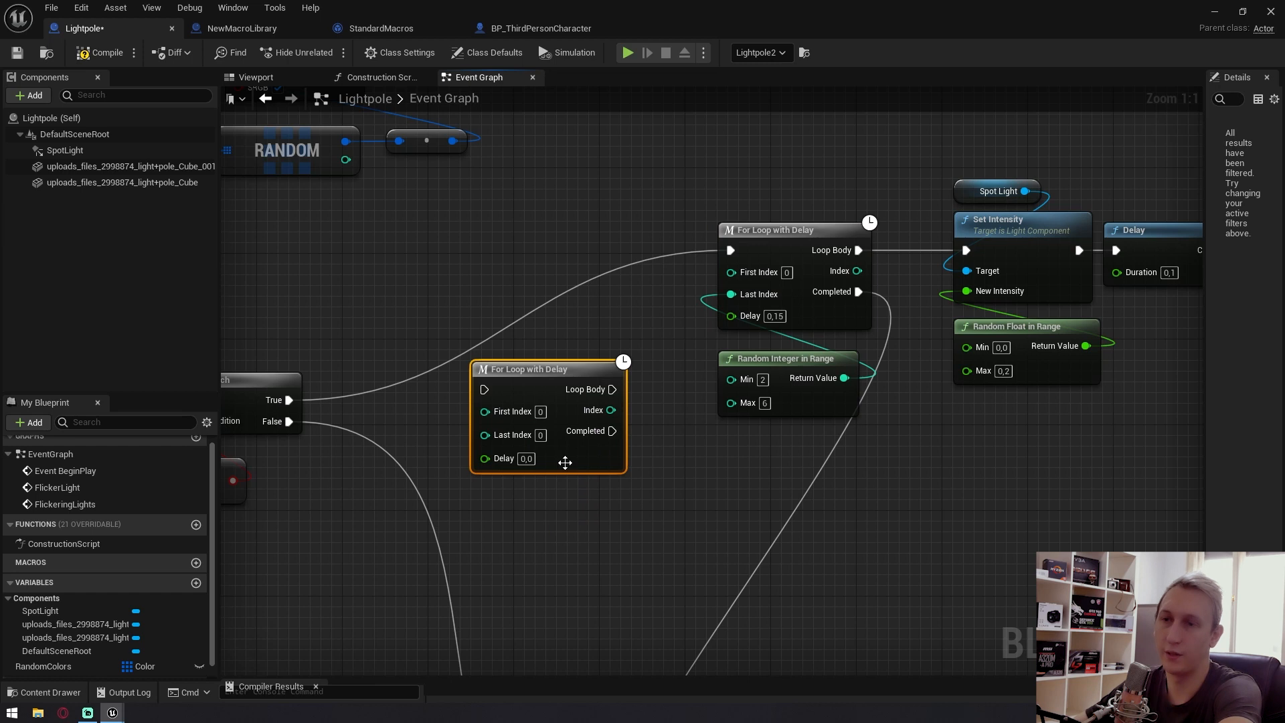
pyautogui.press('Delete')
# Move the connected For Loop with Delay node next to the Branch, and place its Random Integer in Range node above it.
pyautogui.moveTo(780, 241); pyautogui.dragTo(535, 380)
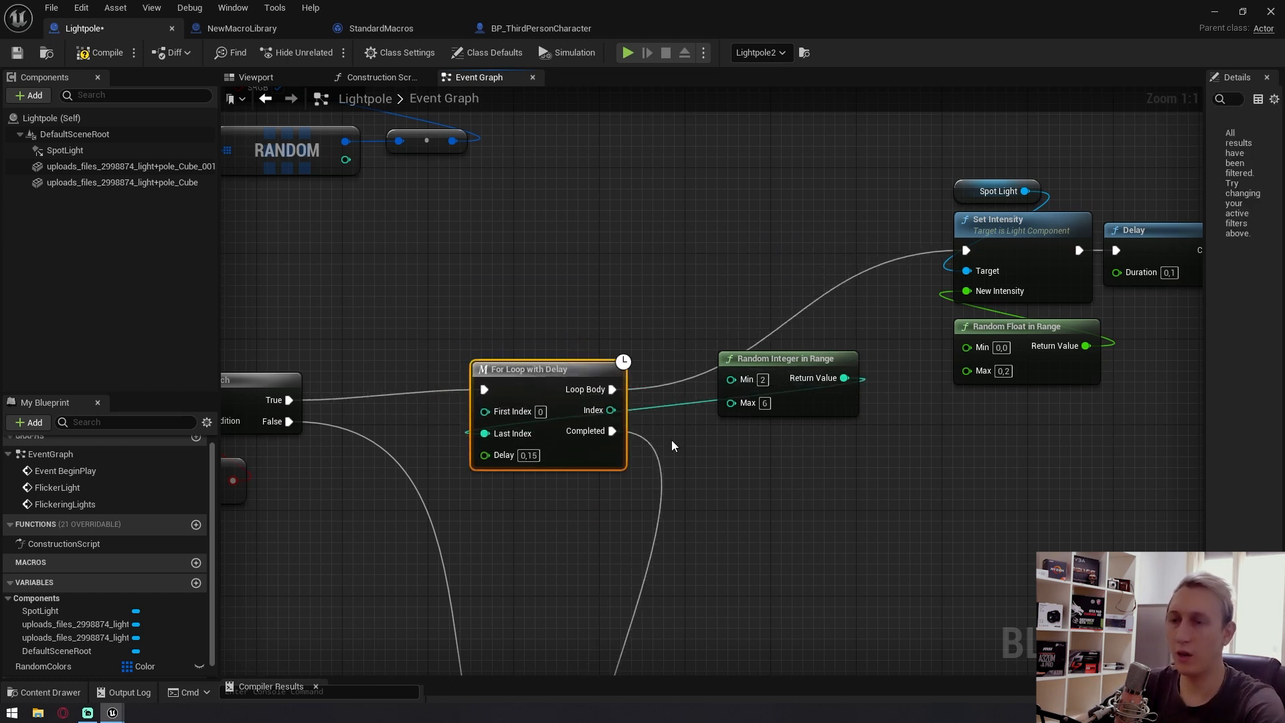
pyautogui.moveTo(756, 359); pyautogui.dragTo(554, 248)
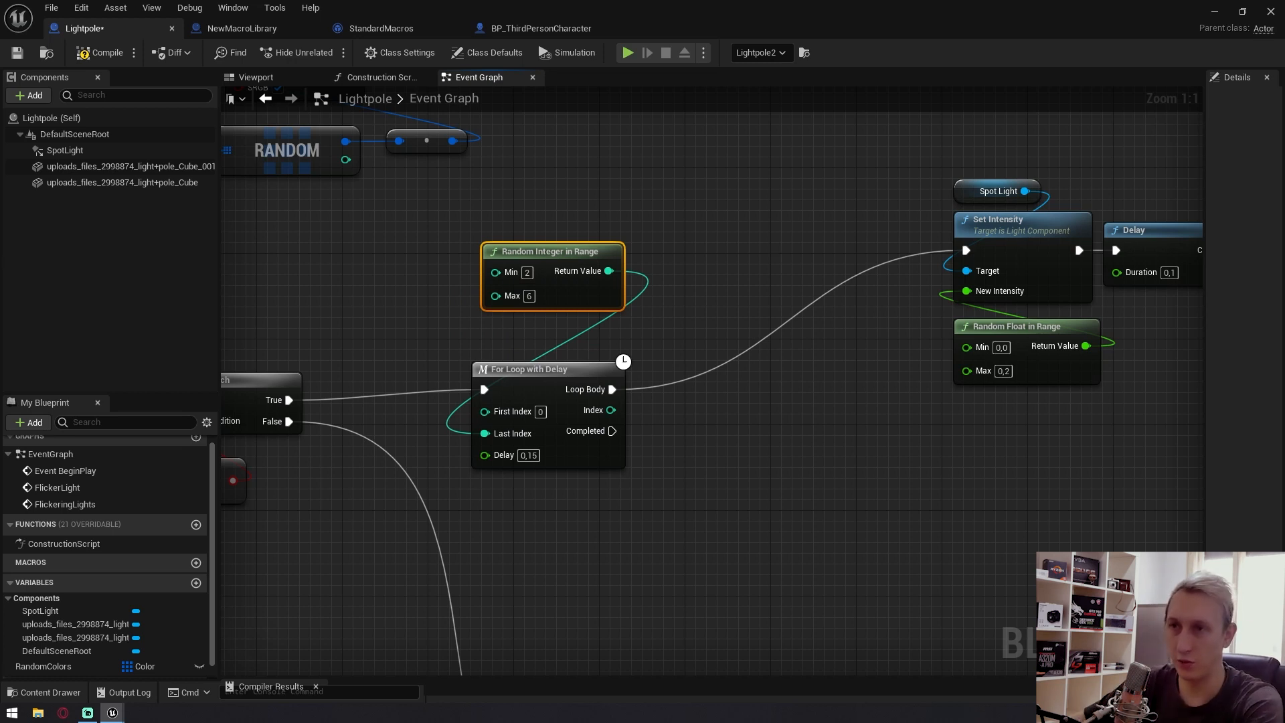
# Add a separate Random Integer in Range node to the empty graph area and delete it again.
pyautogui.moveTo(777, 255); pyautogui.dragTo(755, 251, button='right')
pyautogui.write('random integer in range')
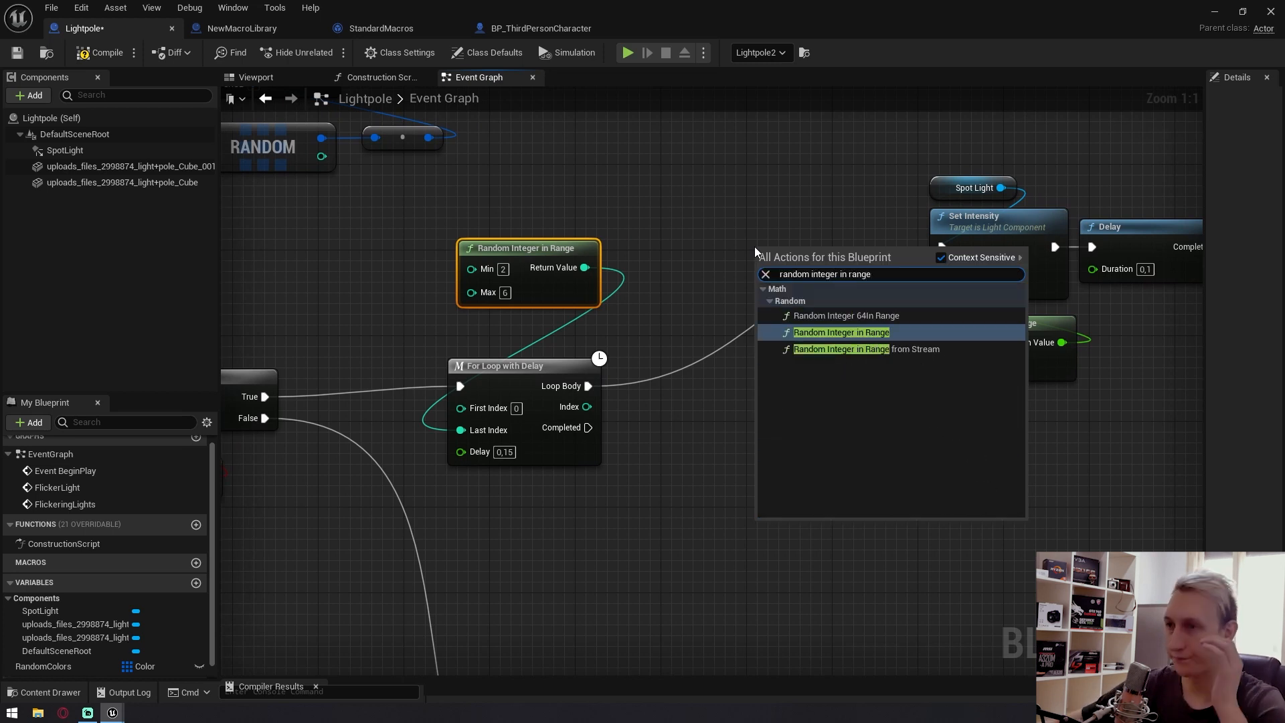
pyautogui.click(825, 337)
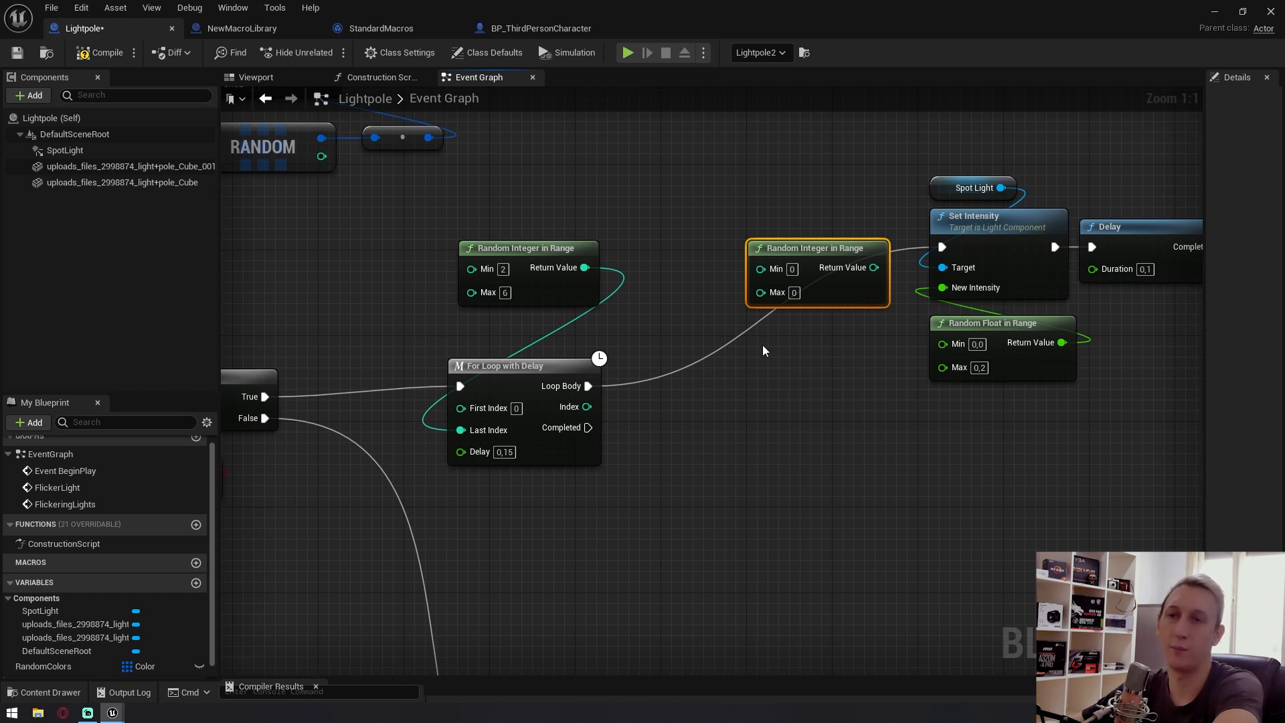
pyautogui.press('Delete')
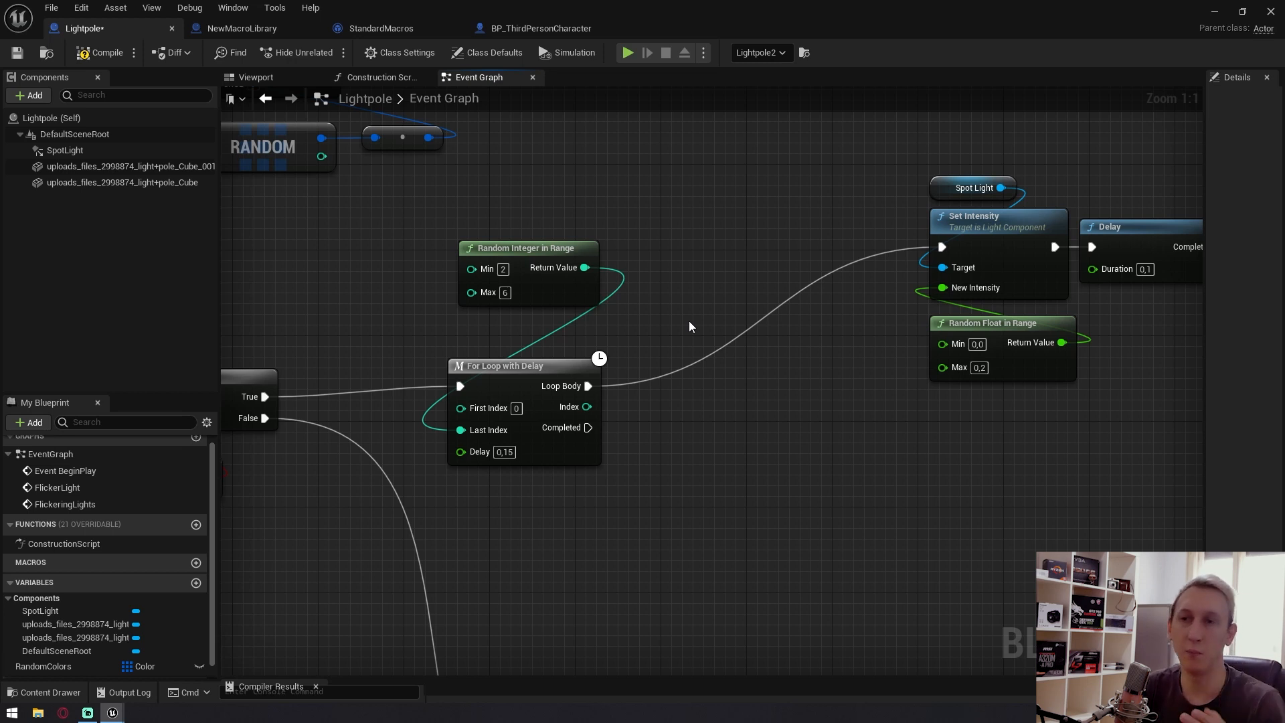
# Set the Max of the Random Integer in Range node feeding the loop's Last Index to 10.
pyautogui.click(504, 293)
pyautogui.write('10')
pyautogui.press('Return')
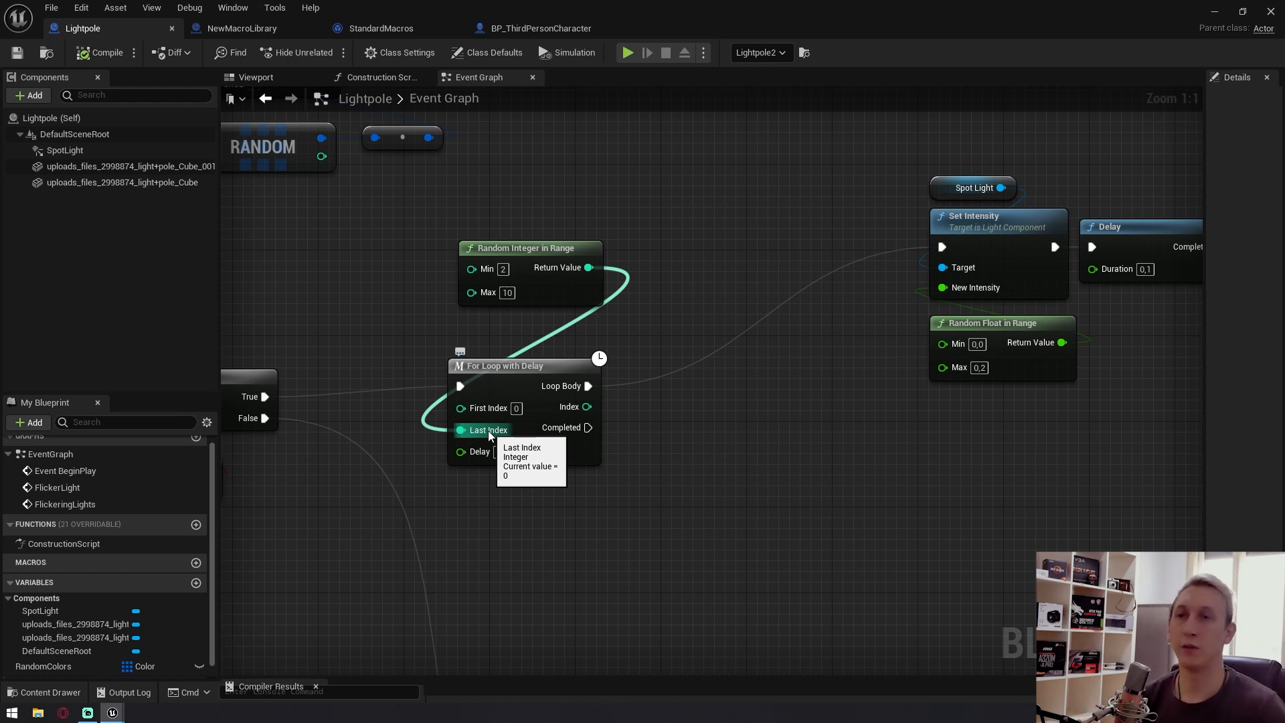
pyautogui.click(580, 254)
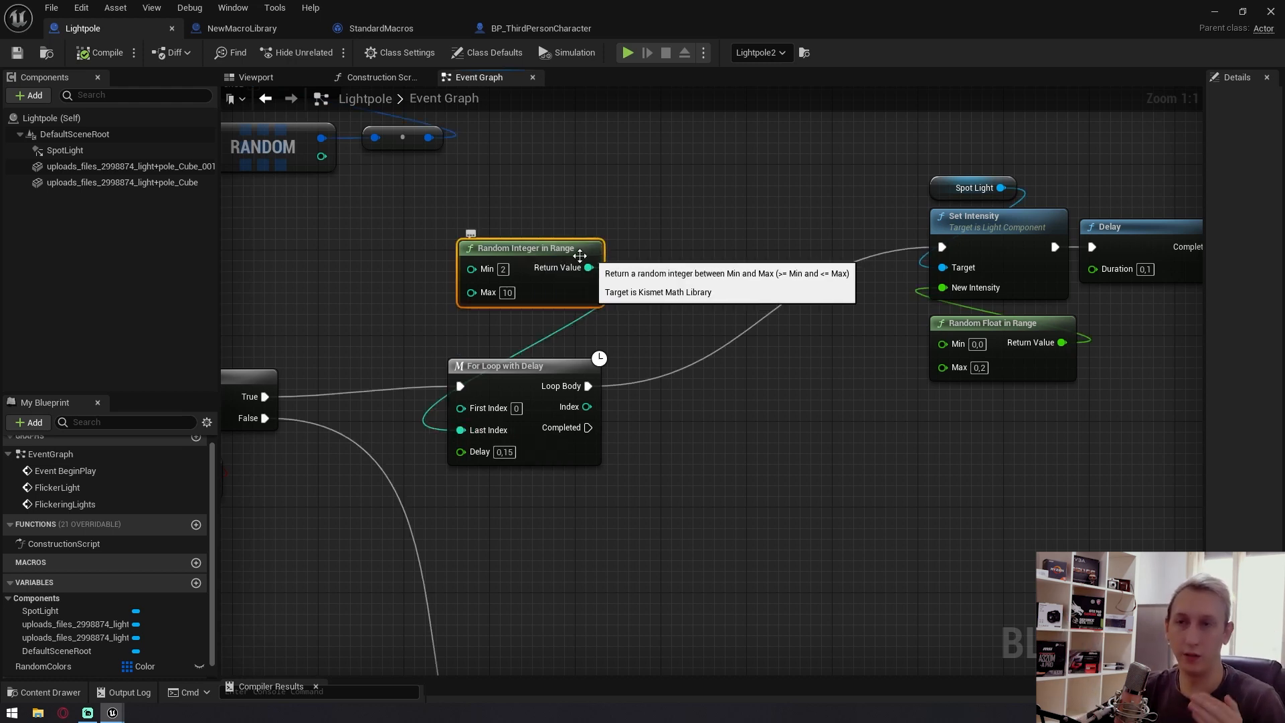
pyautogui.click(552, 182)
pyautogui.click(523, 263)
pyautogui.click(498, 341)
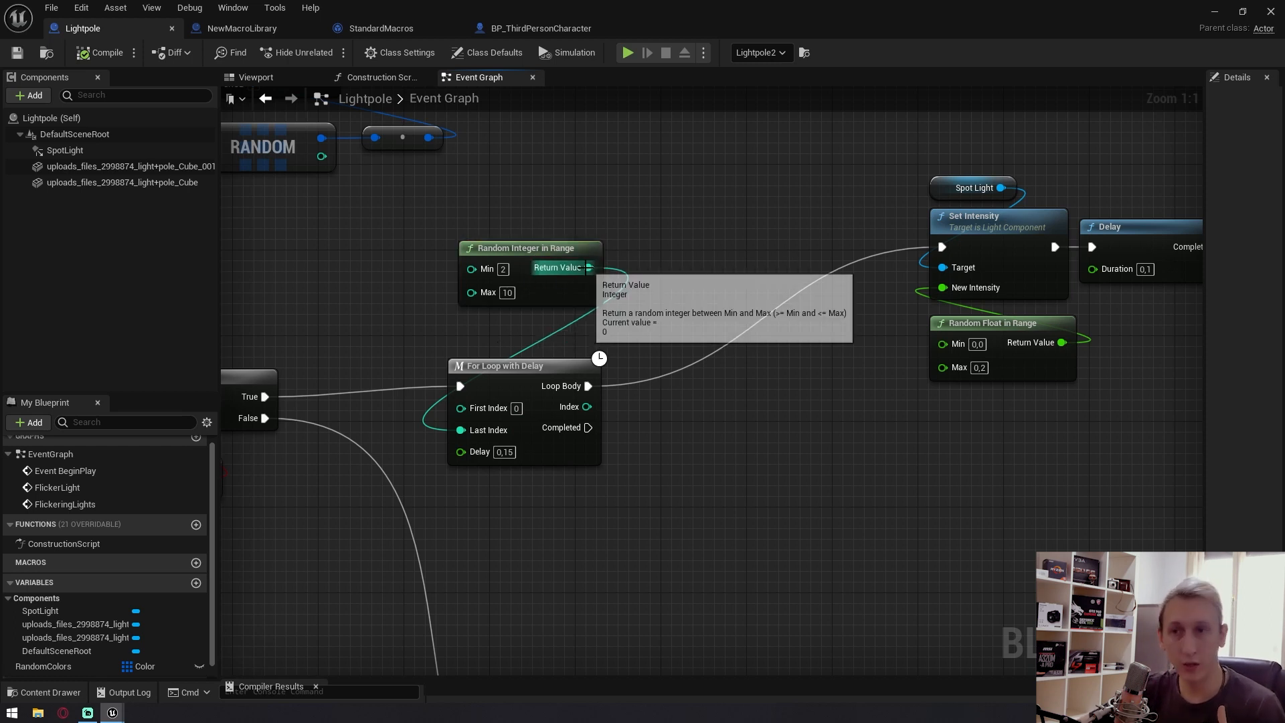
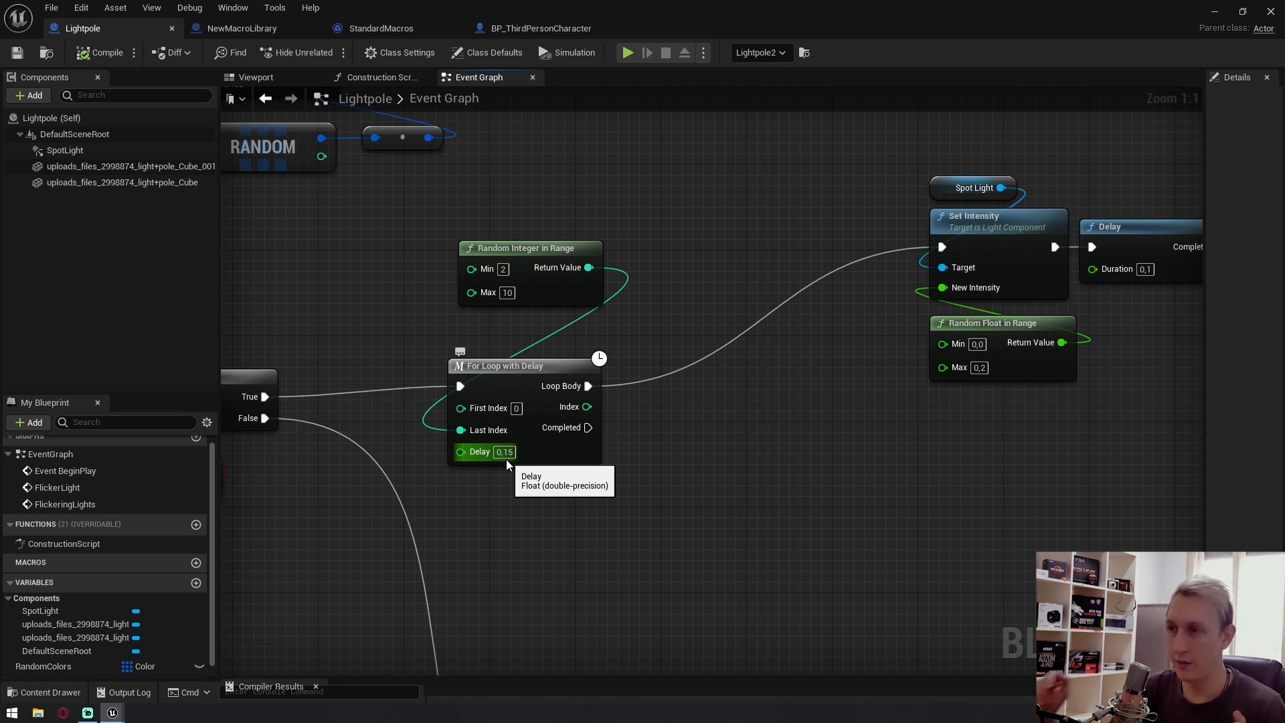
# Add a Spot Light reference between the loop and the existing Set Intensity, and create a new Set Intensity node from it.
pyautogui.moveTo(676, 462); pyautogui.dragTo(592, 462, button='right')
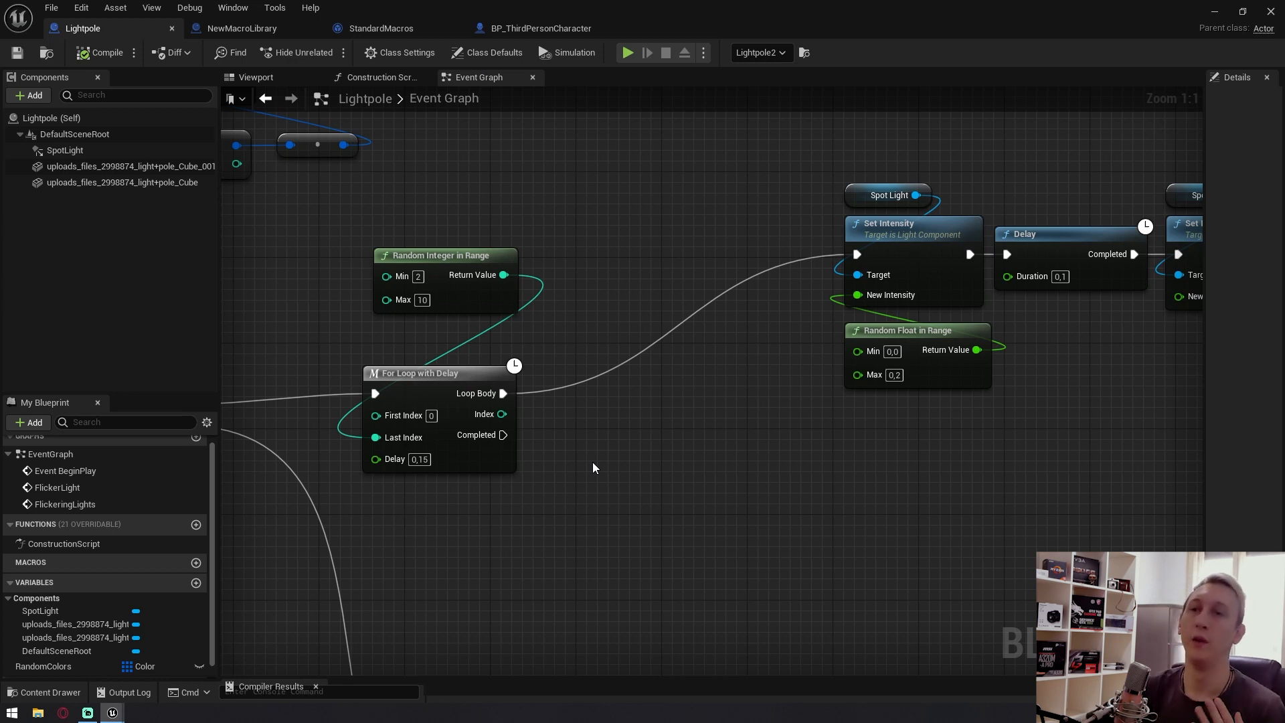
pyautogui.moveTo(787, 383); pyautogui.dragTo(568, 385, button='right')
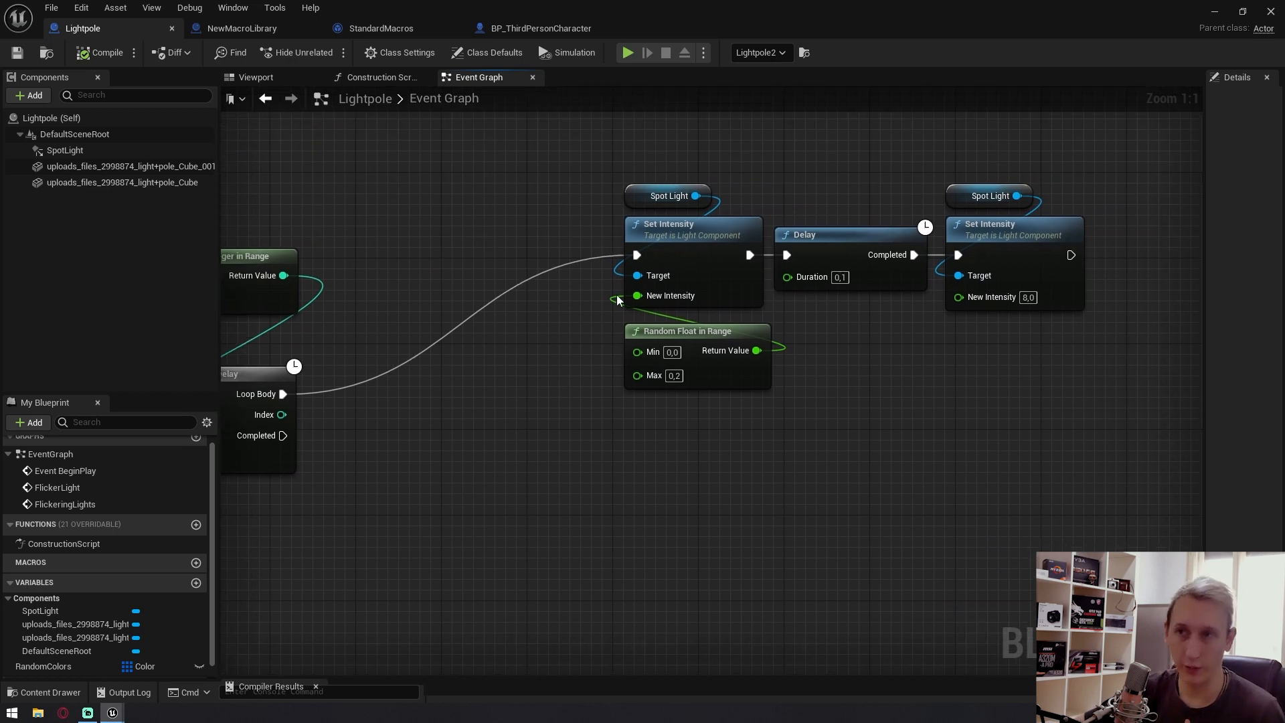
pyautogui.moveTo(552, 157); pyautogui.dragTo(679, 383)
pyautogui.moveTo(518, 331); pyautogui.dragTo(592, 444, button='right')
pyautogui.click(593, 445)
pyautogui.moveTo(46, 148); pyautogui.dragTo(551, 359)
pyautogui.write('set inten')
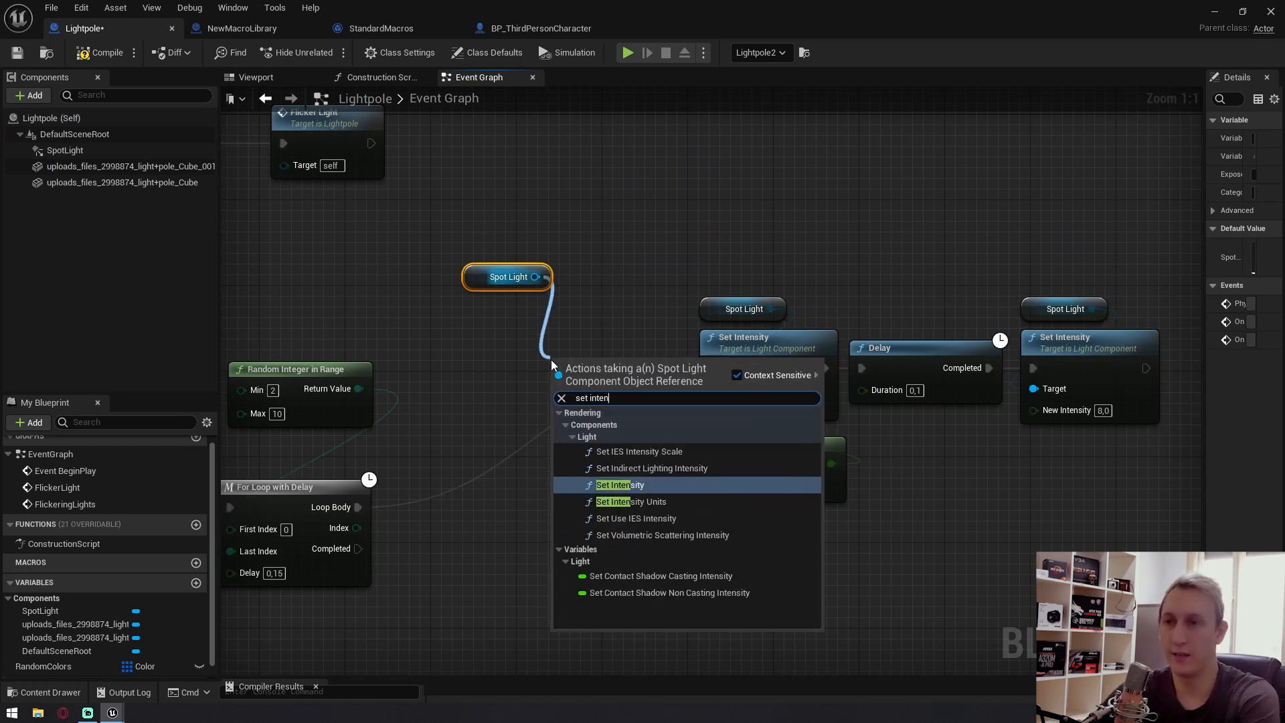
pyautogui.press('Return')
pyautogui.moveTo(636, 367); pyautogui.dragTo(605, 368)
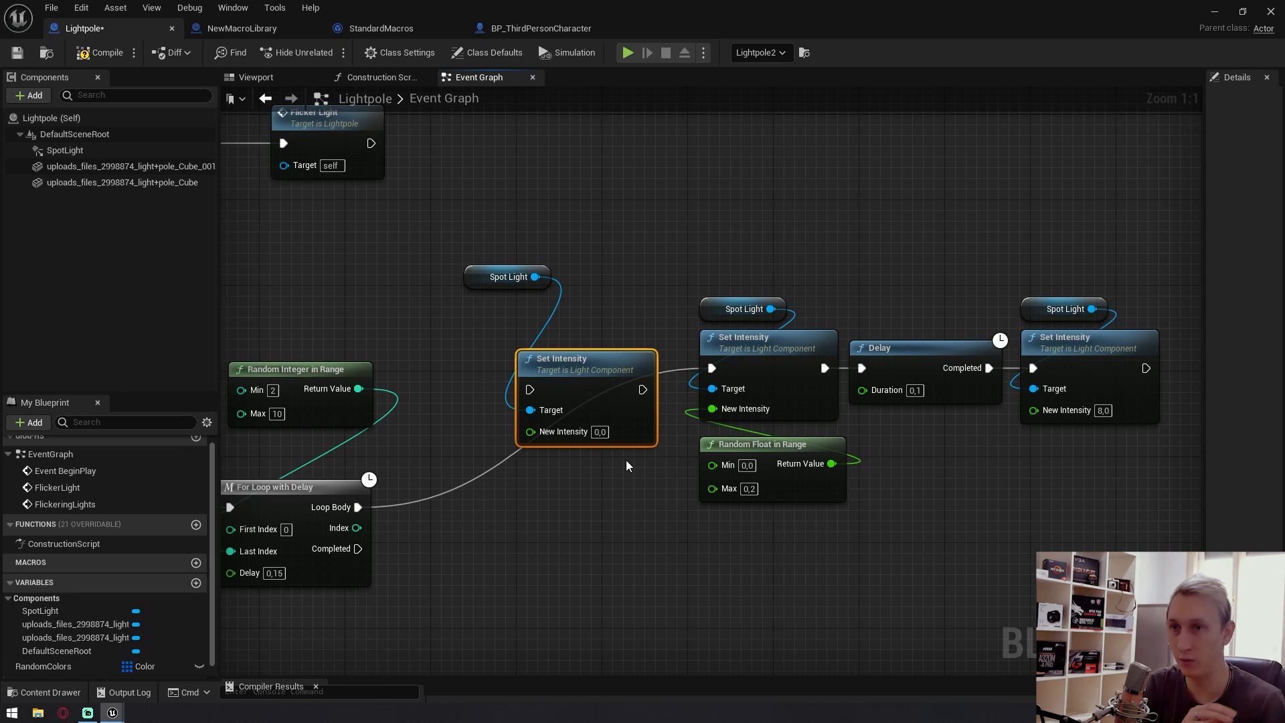
# Add a Random Float in Range node with Max 0,2 and connect it to the new Set Intensity's New Intensity.
pyautogui.click(748, 465)
pyautogui.click(762, 521)
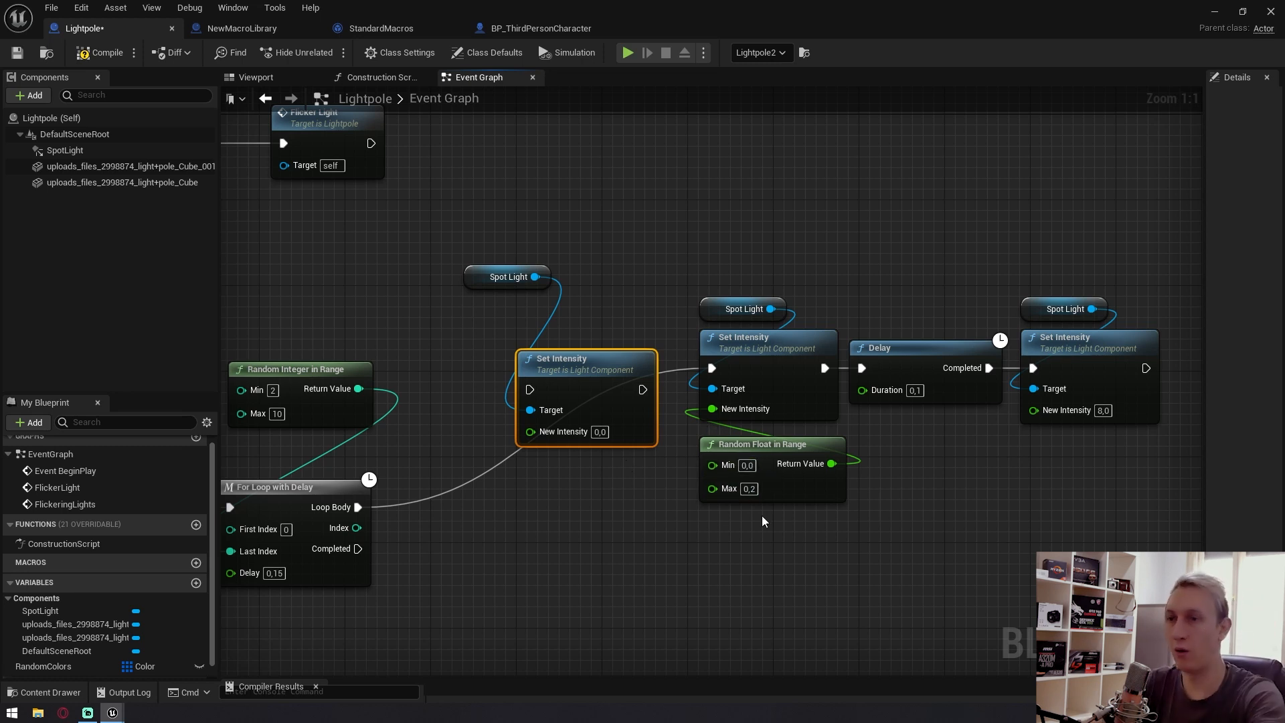
pyautogui.click(765, 457)
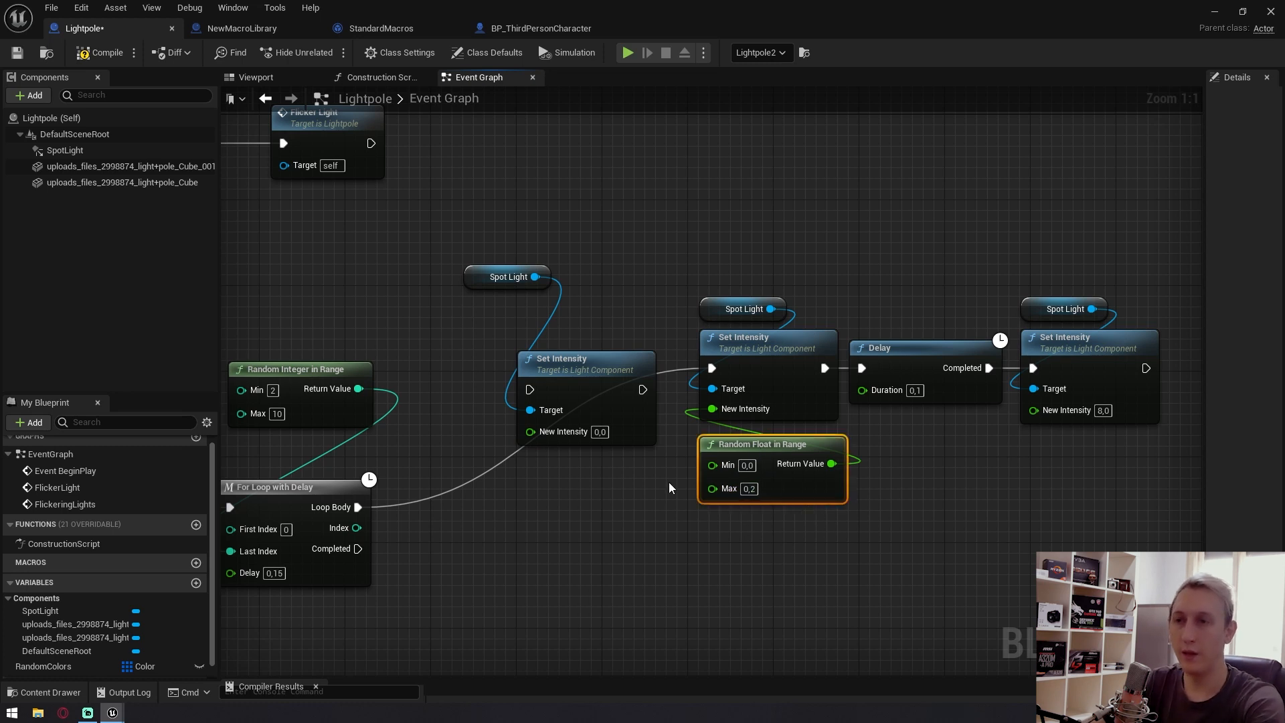
pyautogui.rightClick(504, 566)
pyautogui.write('random float in ra')
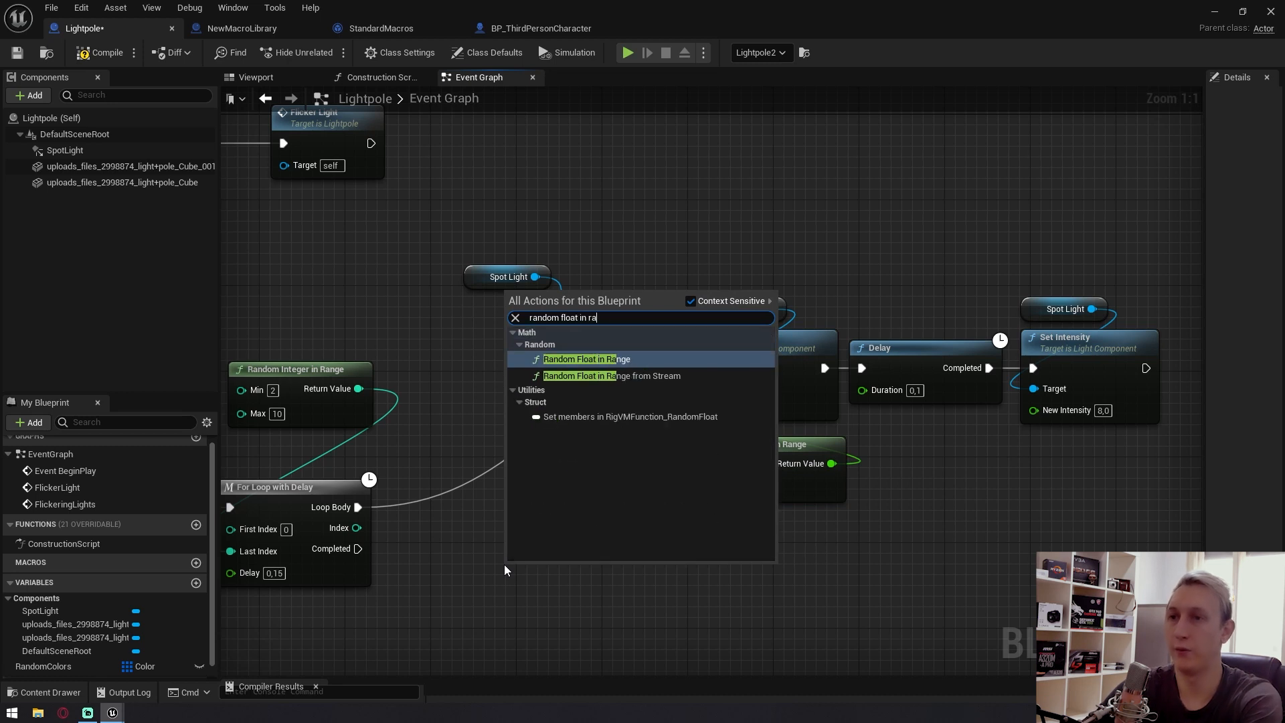
pyautogui.press('Return')
pyautogui.moveTo(626, 586); pyautogui.dragTo(562, 445)
pyautogui.moveTo(451, 209); pyautogui.dragTo(579, 498)
pyautogui.click(524, 552)
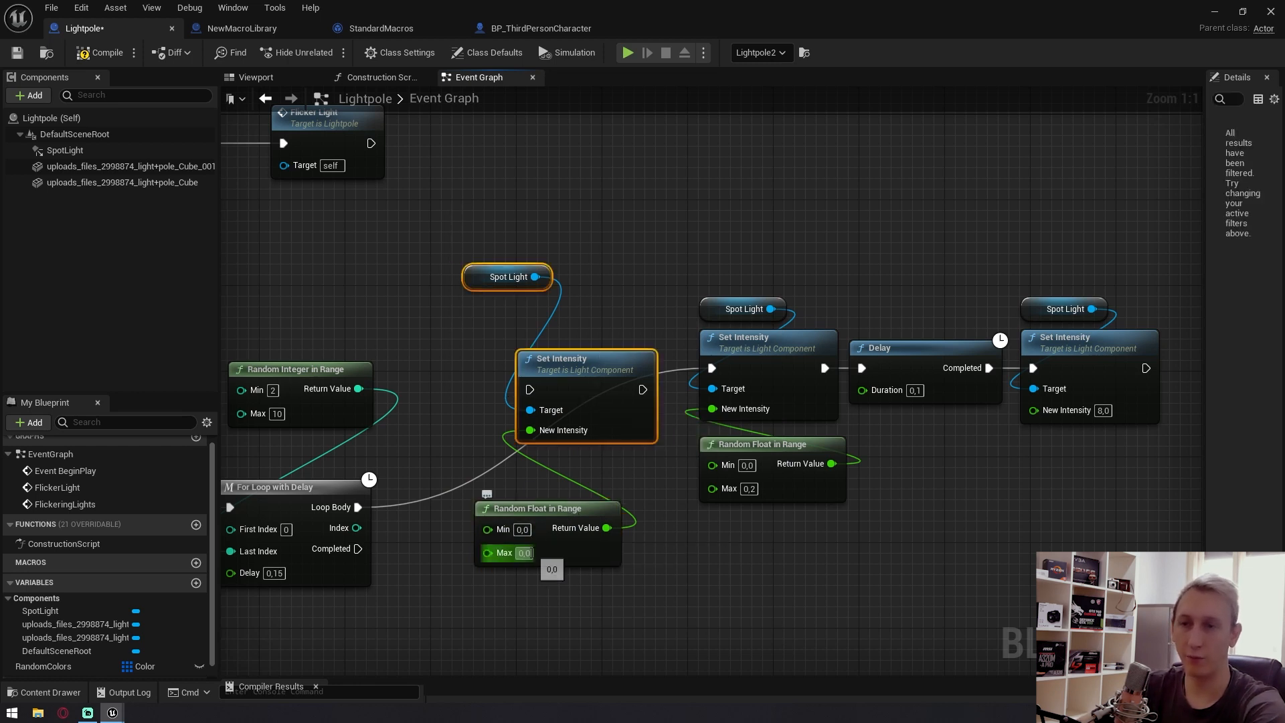
pyautogui.write('0,2')
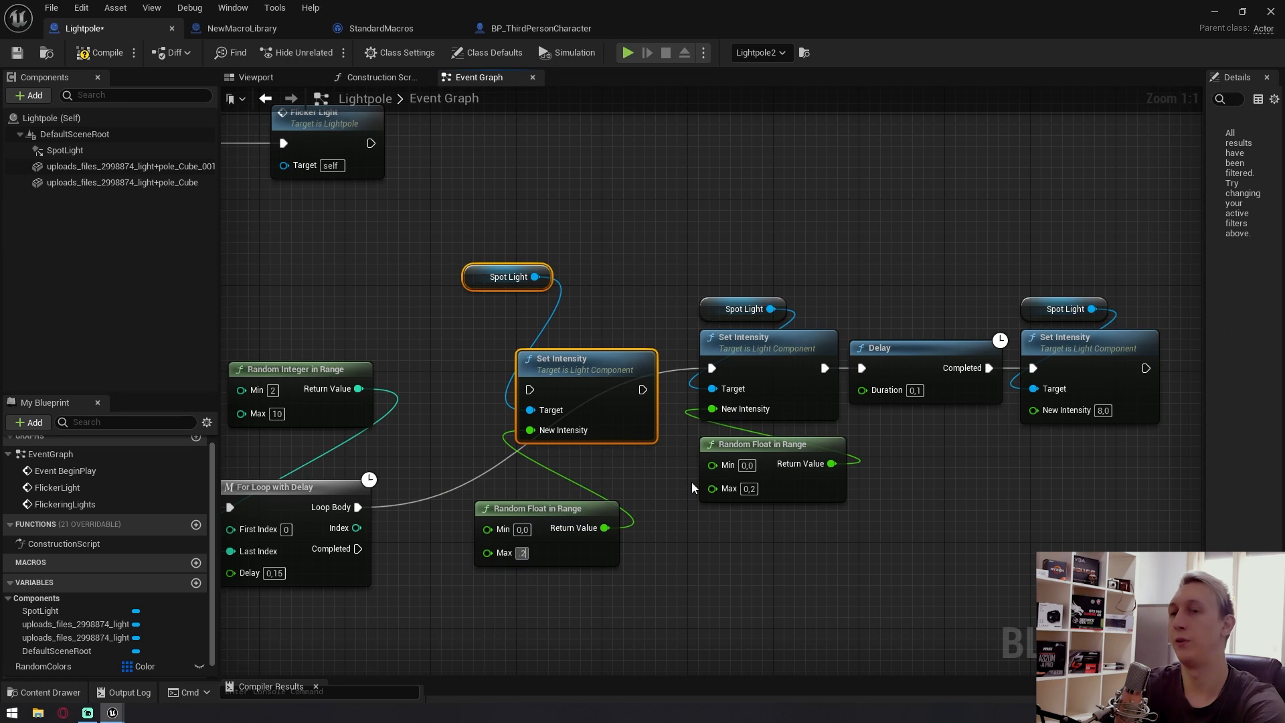
pyautogui.click(654, 603)
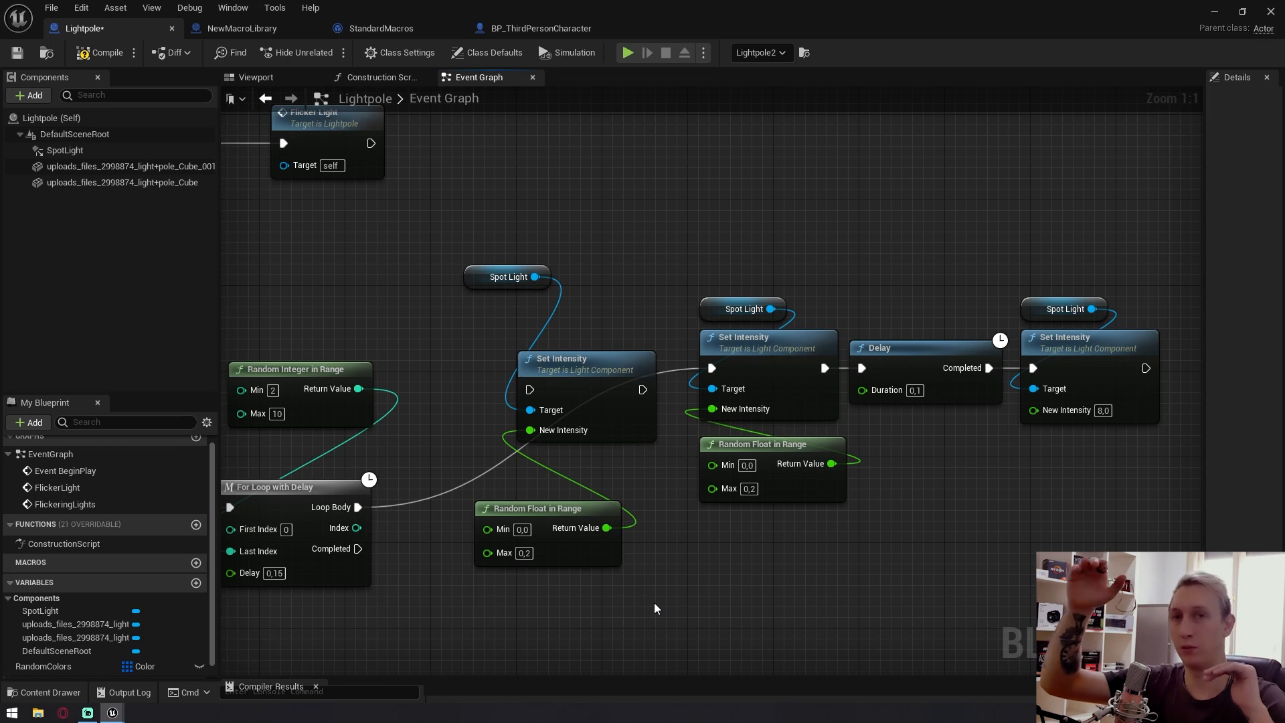
# Delete the newly added Spot Light, Set Intensity and Random Float in Range nodes.
pyautogui.click(545, 541)
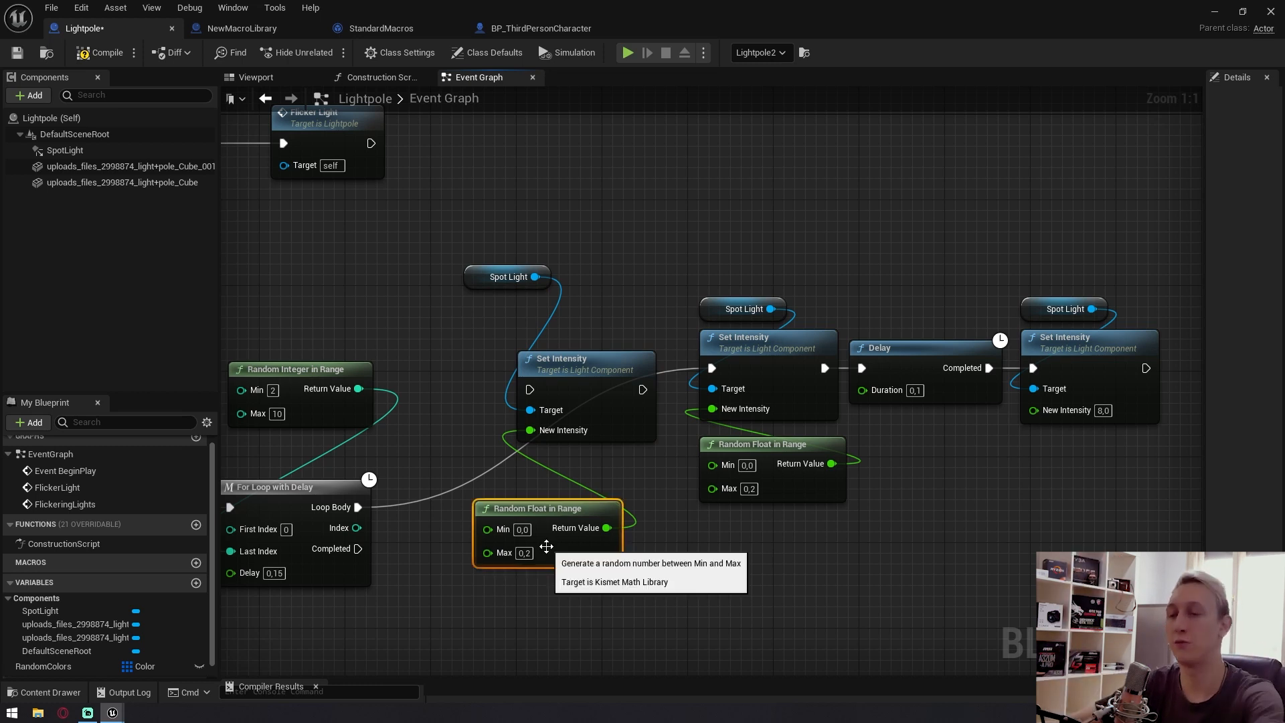
pyautogui.moveTo(460, 216); pyautogui.dragTo(599, 604)
pyautogui.press('Delete')
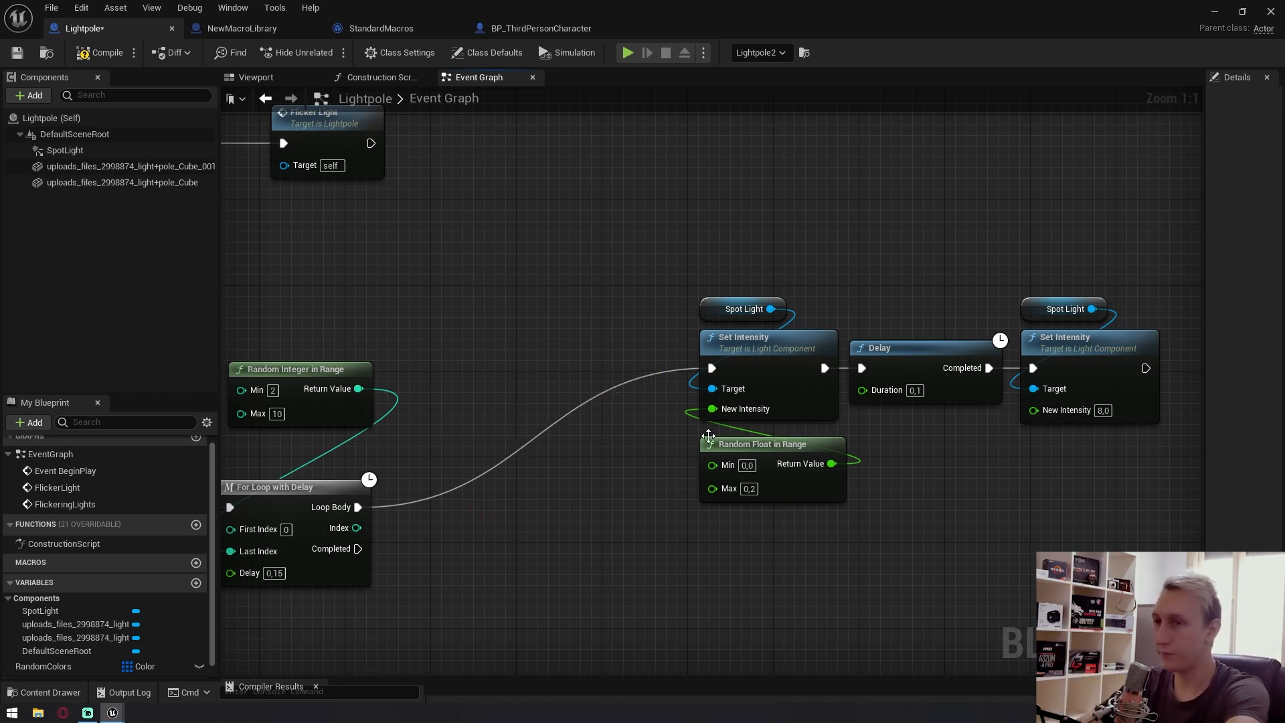
# Move the first Set Intensity with its Spot Light and Random Float nodes beside the loop, and line up the Delay and second Set Intensity group after it.
pyautogui.moveTo(730, 348); pyautogui.dragTo(482, 485)
pyautogui.moveTo(776, 445); pyautogui.dragTo(529, 584)
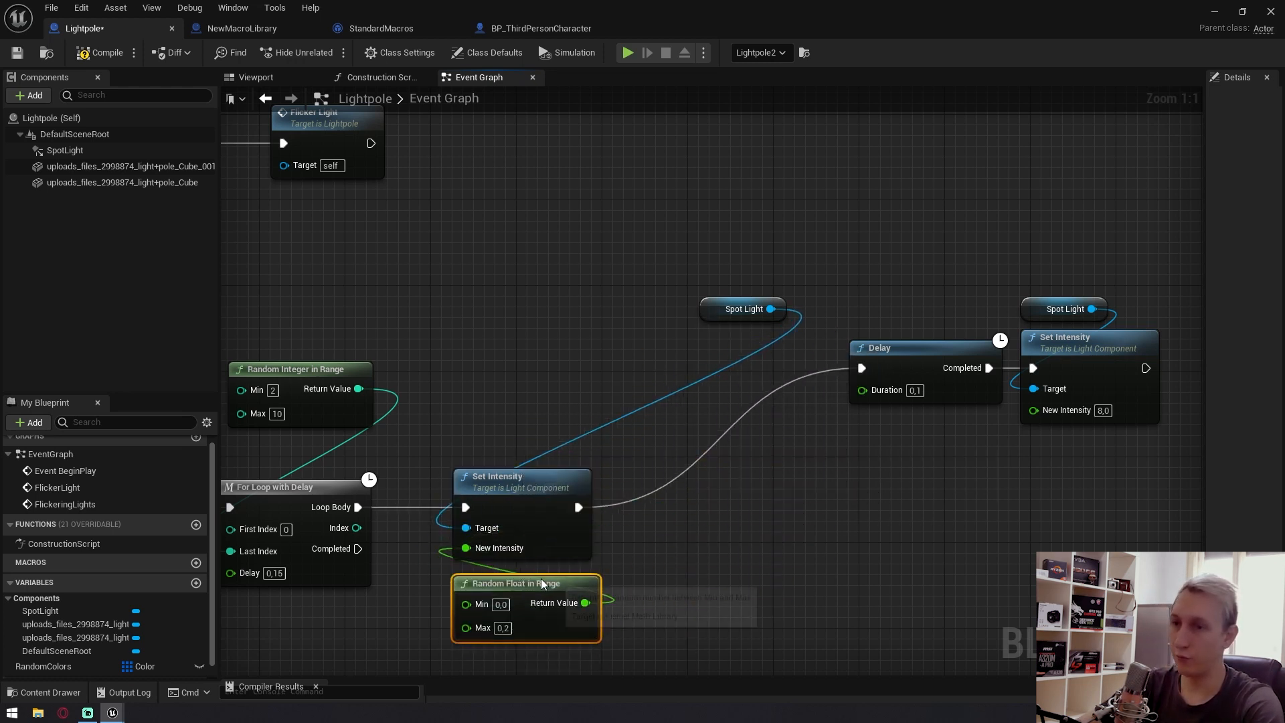
pyautogui.moveTo(743, 309); pyautogui.dragTo(498, 437)
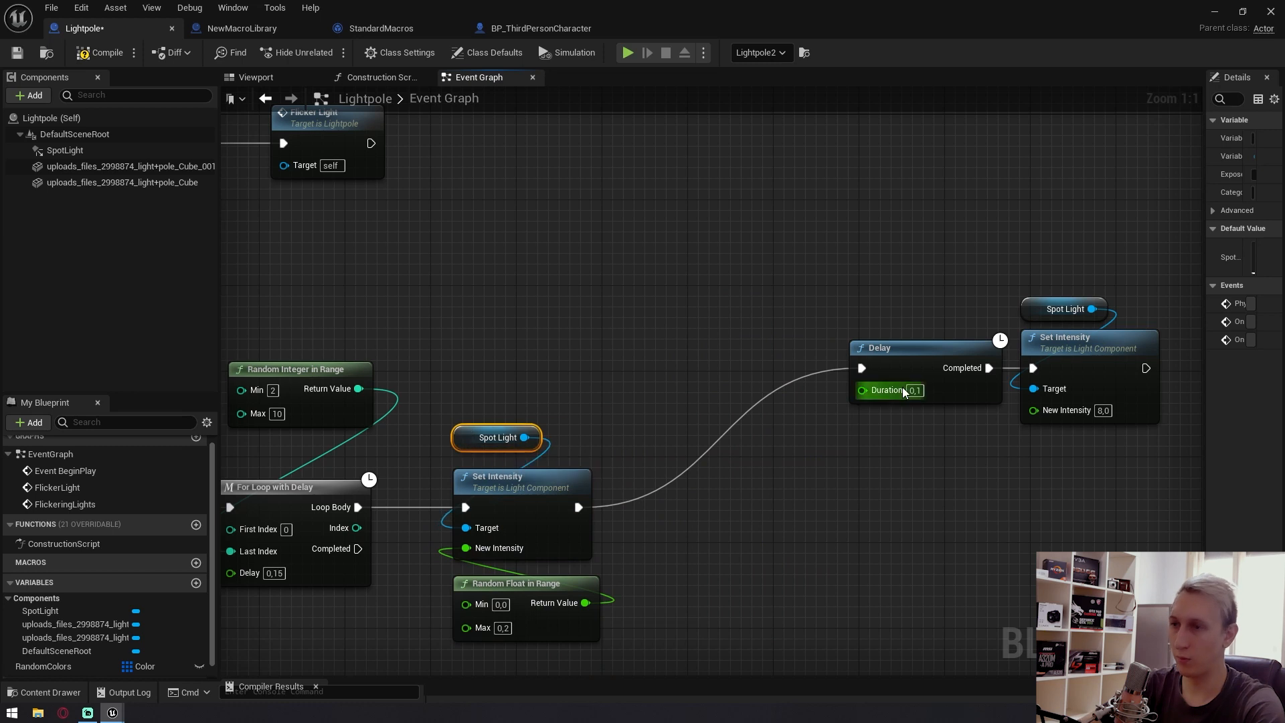
pyautogui.moveTo(911, 502); pyautogui.dragTo(801, 376, button='right')
pyautogui.moveTo(998, 368); pyautogui.dragTo(706, 167)
pyautogui.moveTo(735, 224); pyautogui.dragTo(543, 370)
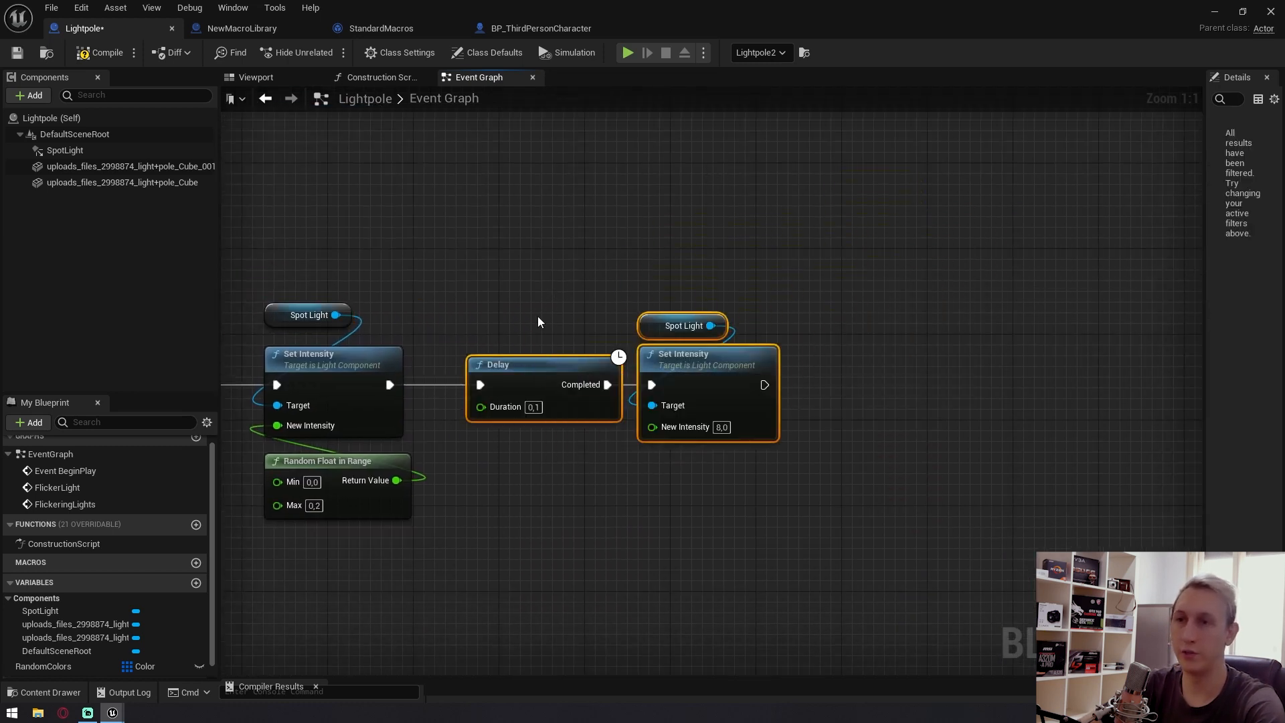
# Compile and save the Lightpole blueprint with the rearranged flicker nodes.
pyautogui.click(537, 317)
pyautogui.click(98, 61)
pyautogui.click(20, 56)
pyautogui.moveTo(465, 260); pyautogui.dragTo(511, 249, button='right')
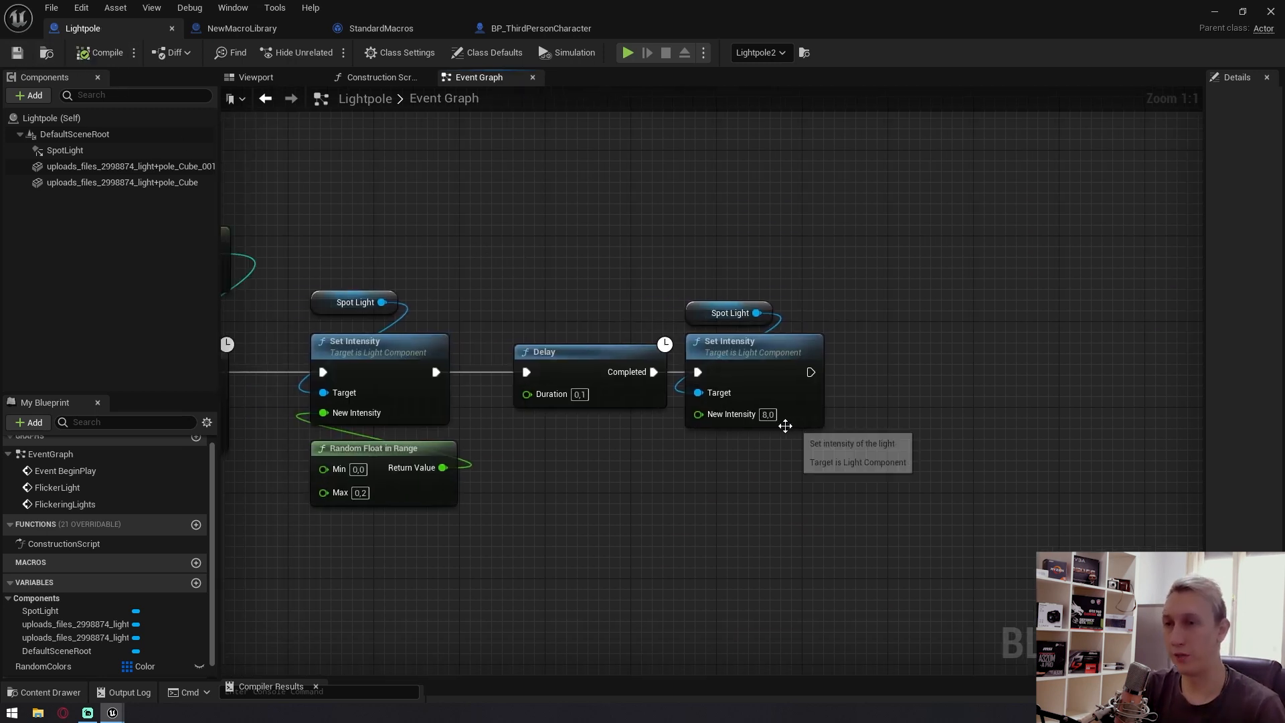
# Examine the SpotLight component's light properties, in particular its default intensity.
pyautogui.click(65, 150)
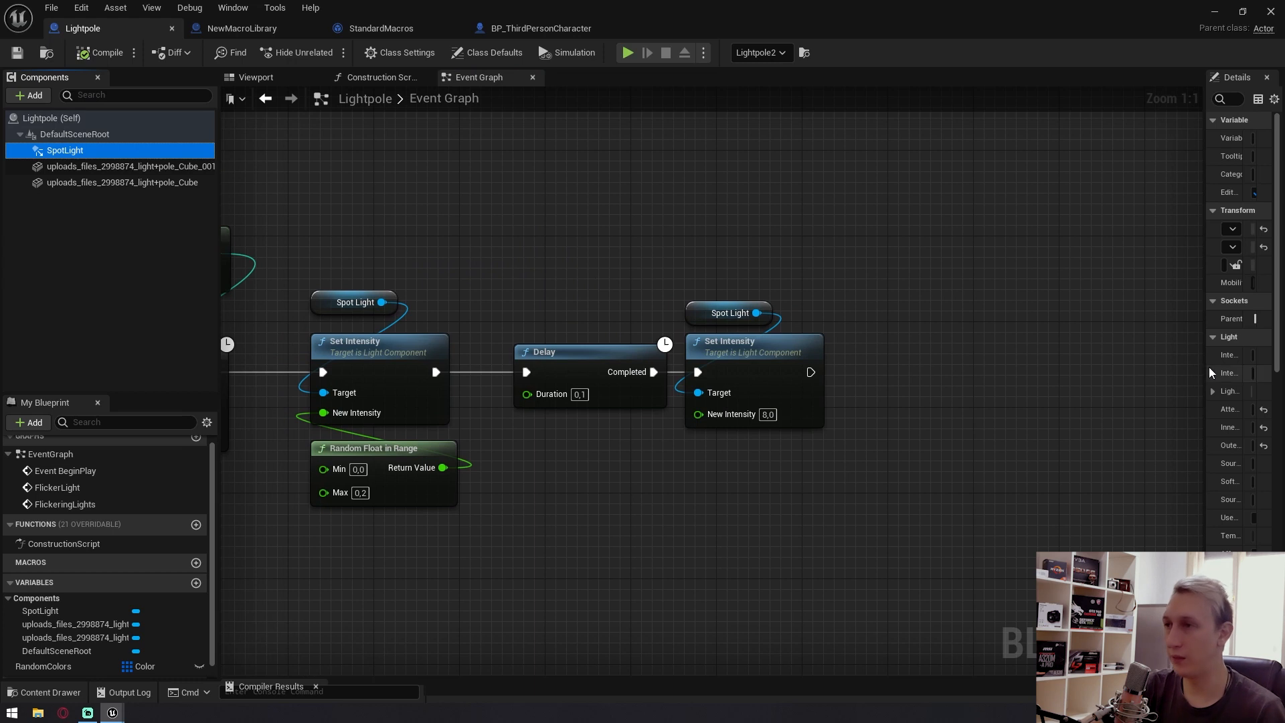
pyautogui.moveTo(1204, 371); pyautogui.dragTo(911, 374)
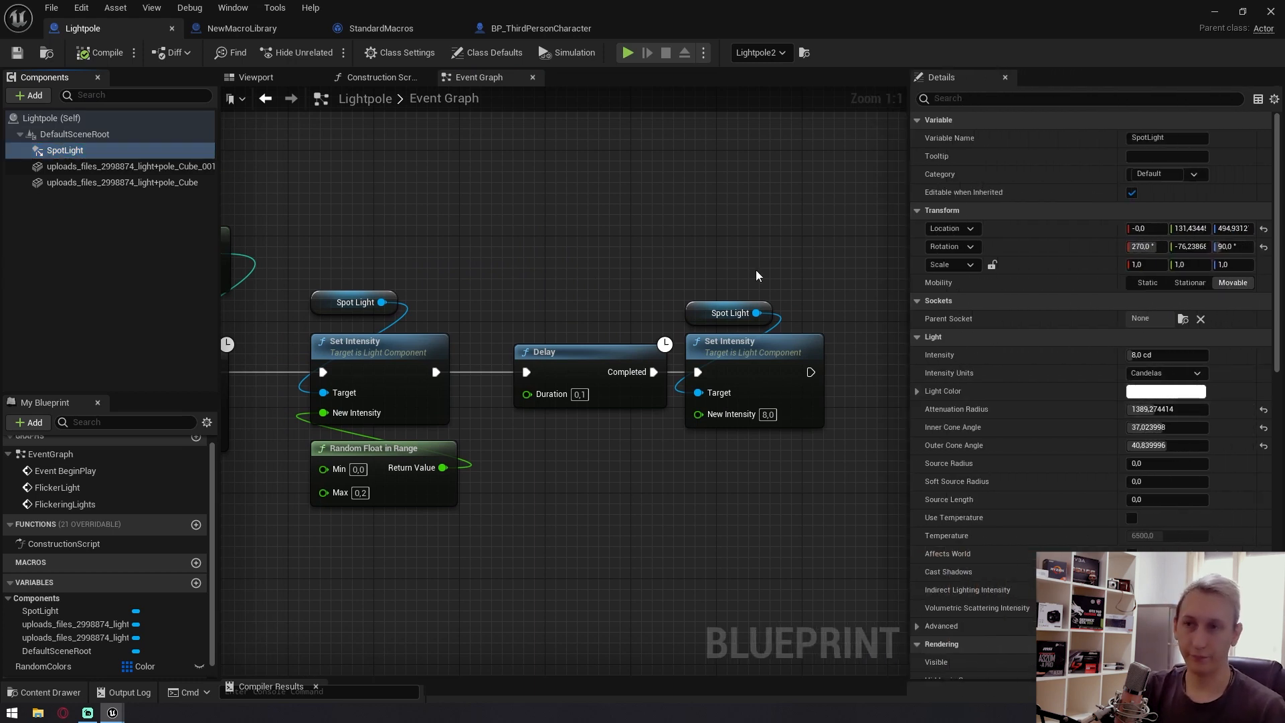
pyautogui.moveTo(908, 303); pyautogui.dragTo(1170, 302)
# Duplicate the first Set Intensity node with its Spot Light reference, and set the copy's New Intensity to 8.
pyautogui.moveTo(387, 267); pyautogui.dragTo(408, 375)
pyautogui.hotkey('ctrl', 'c')
pyautogui.hotkey('ctrl', 'v')
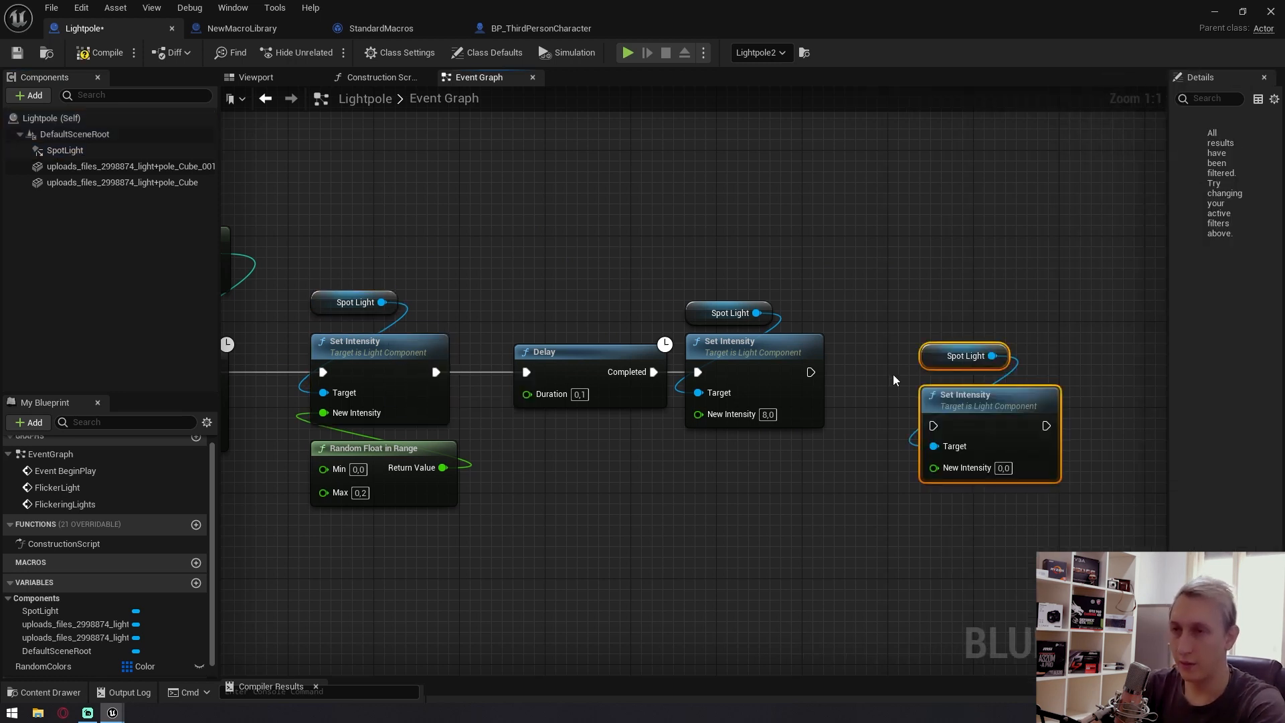
pyautogui.click(1003, 468)
pyautogui.write('8')
pyautogui.click(993, 564)
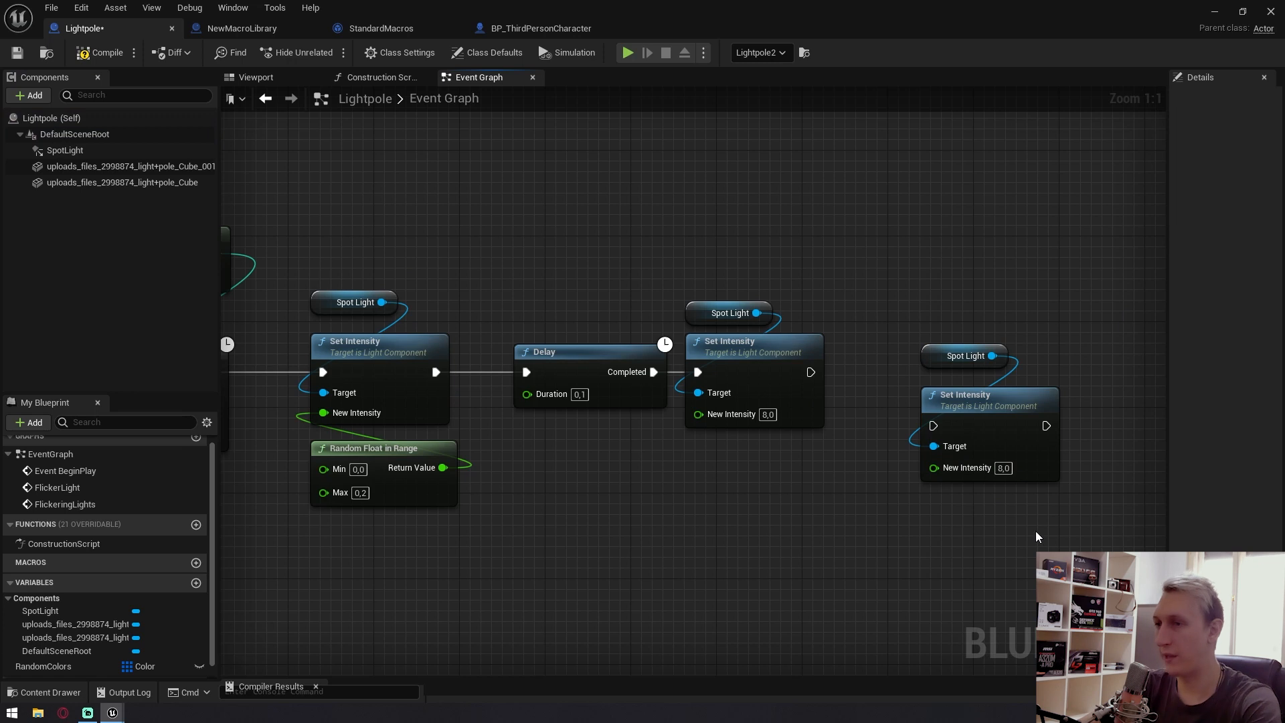
# Delete the duplicated Spot Light and Set Intensity nodes.
pyautogui.moveTo(1034, 531); pyautogui.dragTo(874, 355)
pyautogui.press('Delete')
# Move the Delay closer to the first Set Intensity, and align the For Loop with Delay chain with the Branch's True output.
pyautogui.moveTo(579, 362); pyautogui.dragTo(547, 361)
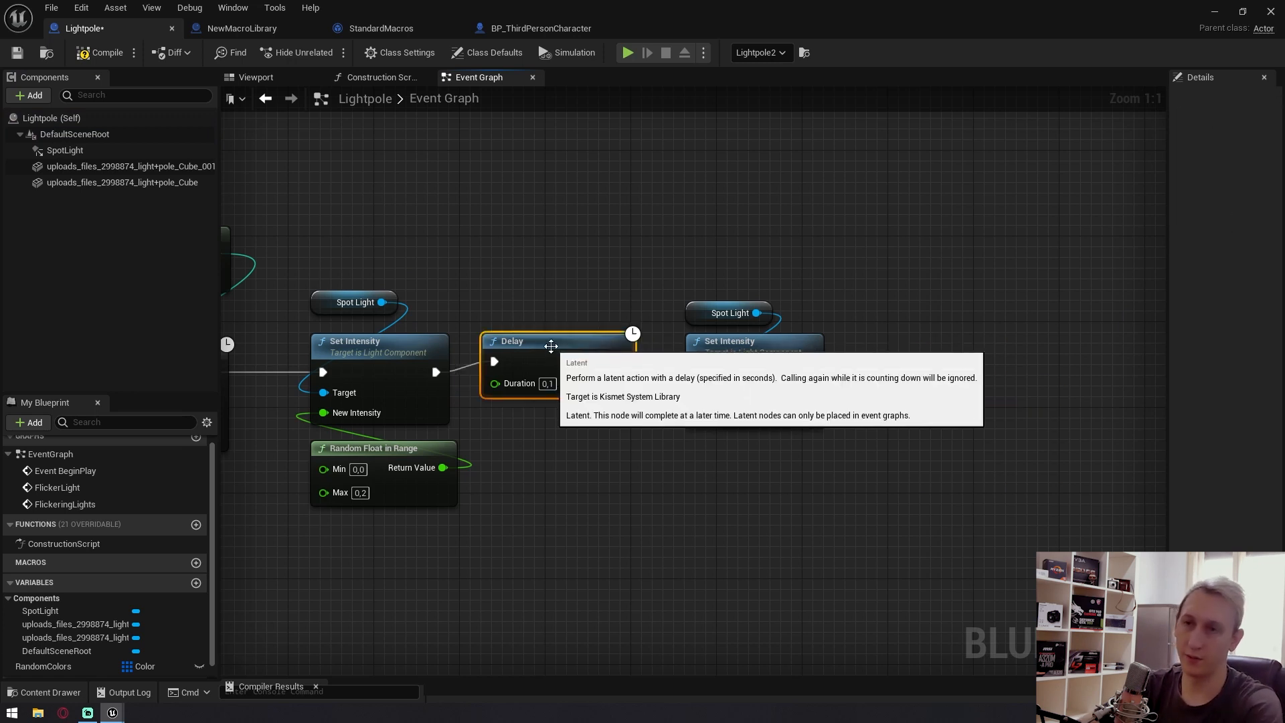
pyautogui.click(645, 491)
pyautogui.moveTo(597, 435); pyautogui.dragTo(945, 361, button='right')
pyautogui.scroll(-2, 945, 361)
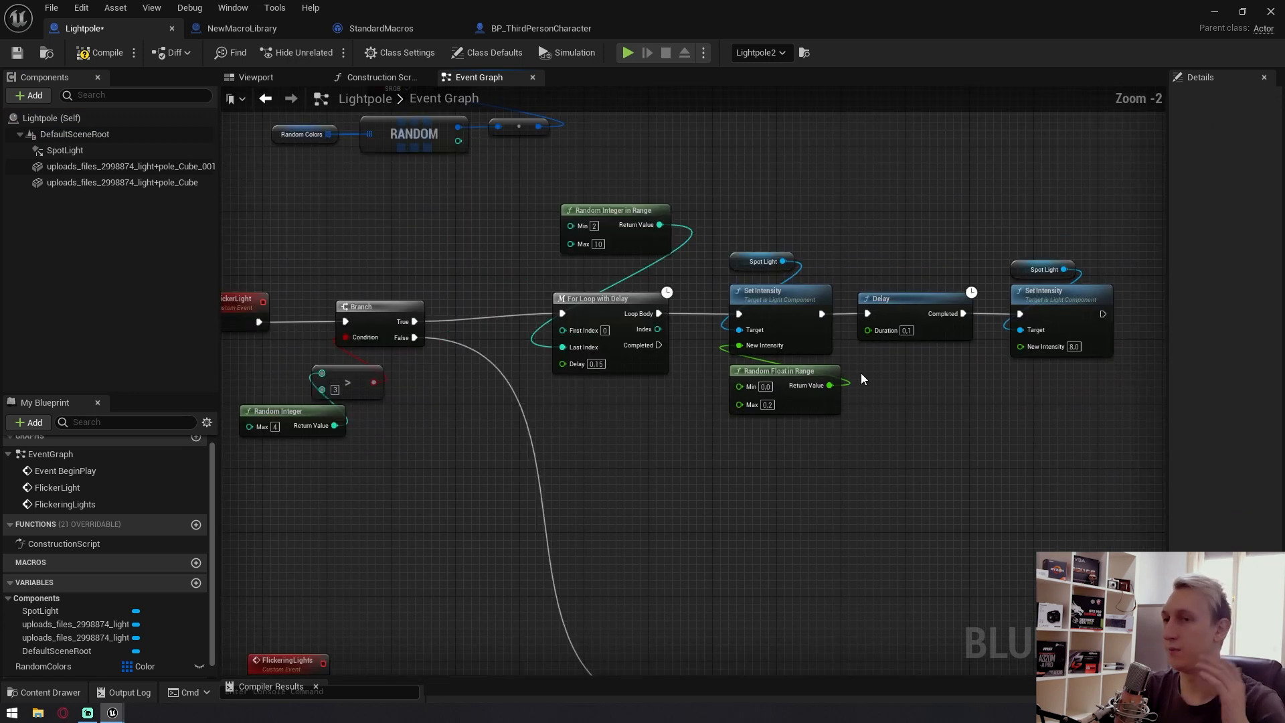
pyautogui.moveTo(555, 375); pyautogui.dragTo(1131, 194)
pyautogui.moveTo(603, 305); pyautogui.dragTo(620, 317)
pyautogui.click(469, 266)
# Compile and save the Lightpole blueprint after aligning the loop chain.
pyautogui.click(91, 50)
pyautogui.click(17, 52)
pyautogui.moveTo(740, 424); pyautogui.dragTo(657, 370, button='right')
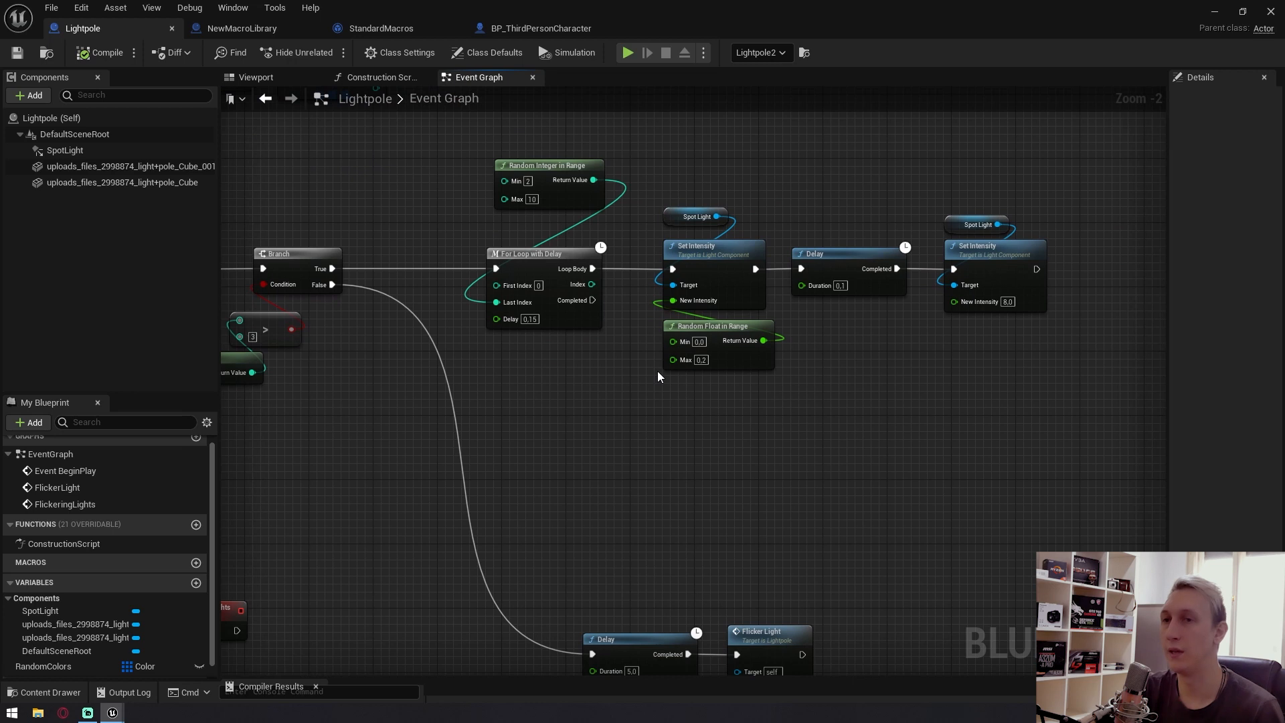
# Examine the nodes on the FlickerLight event's True path, from For Loop with Delay to the final Set Intensity.
pyautogui.scroll(2, 733, 391)
pyautogui.moveTo(733, 391); pyautogui.dragTo(847, 503, button='right')
pyautogui.moveTo(643, 492); pyautogui.dragTo(729, 378, button='right')
pyautogui.scroll(-3, 861, 326)
pyautogui.moveTo(657, 162); pyautogui.dragTo(1033, 359)
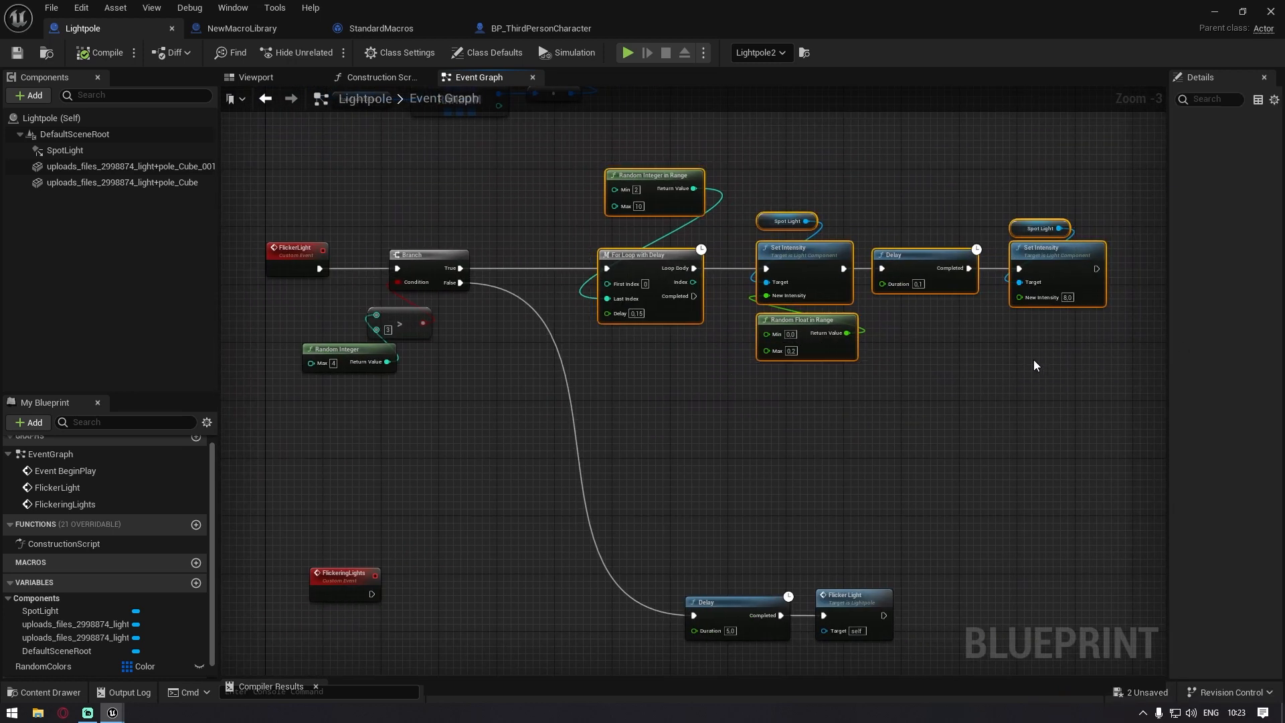
pyautogui.scroll(1, 571, 319)
pyautogui.moveTo(718, 356); pyautogui.dragTo(626, 351, button='right')
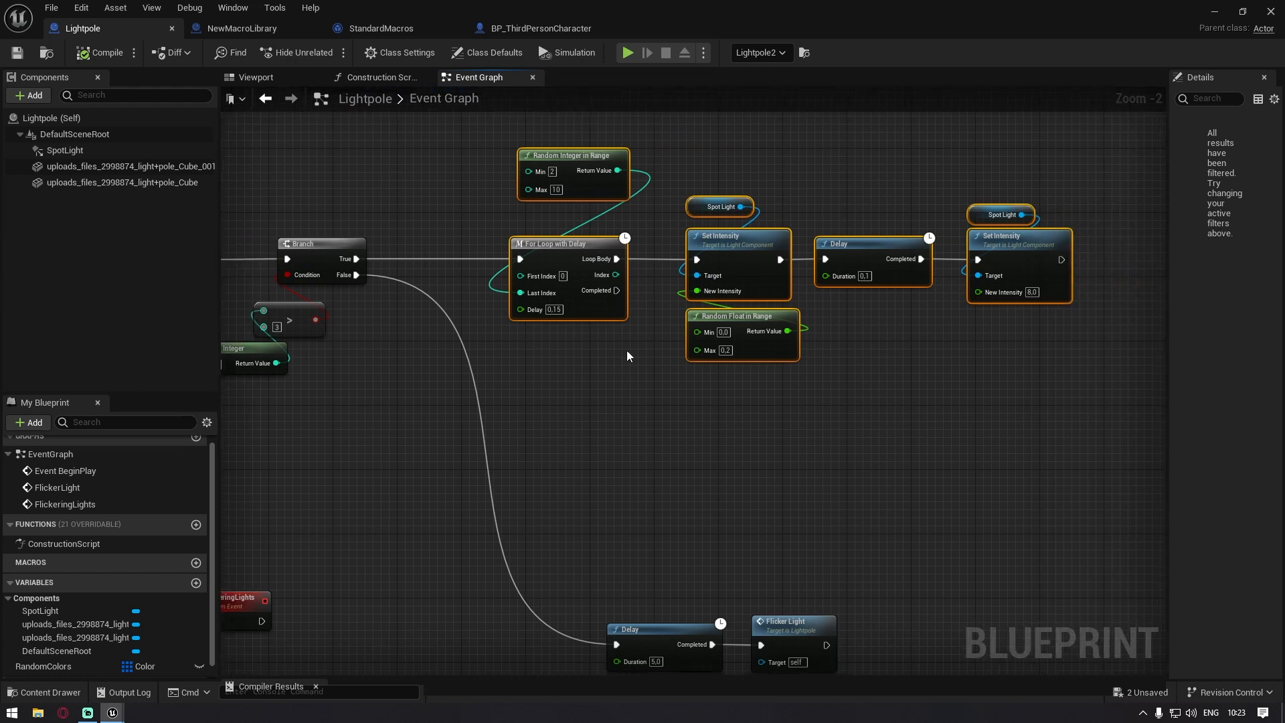
# Examine how the Random Integer and greater-than nodes feed the Branch condition of the FlickerLight event.
pyautogui.moveTo(444, 327); pyautogui.dragTo(746, 372, button='right')
pyautogui.scroll(2, 579, 290)
pyautogui.moveTo(431, 522); pyautogui.dragTo(673, 351)
pyautogui.moveTo(673, 352); pyautogui.dragTo(584, 312, button='right')
pyautogui.moveTo(415, 455); pyautogui.dragTo(508, 296)
pyautogui.click(431, 464)
pyautogui.moveTo(378, 502); pyautogui.dragTo(535, 338)
pyautogui.moveTo(626, 474); pyautogui.dragTo(580, 366, button='right')
pyautogui.click(579, 365)
pyautogui.moveTo(579, 268); pyautogui.dragTo(476, 237, button='right')
pyautogui.moveTo(444, 151); pyautogui.dragTo(785, 633)
pyautogui.moveTo(785, 633); pyautogui.dragTo(744, 392, button='right')
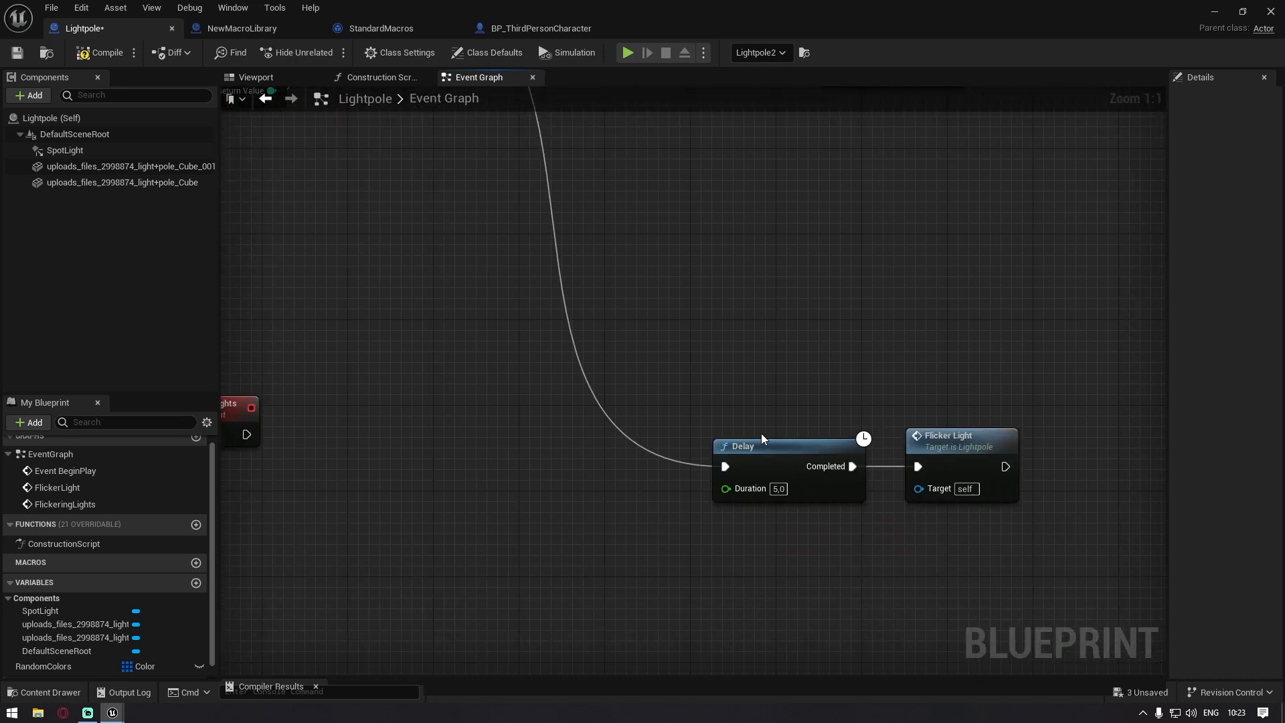
# Trace the Branch's False path to the 5-second Delay and Flicker Light call, comparing it with the condition and loop nodes.
pyautogui.moveTo(947, 376); pyautogui.dragTo(965, 528)
pyautogui.moveTo(553, 286); pyautogui.dragTo(1051, 646, button='right')
pyautogui.scroll(-1, 663, 412)
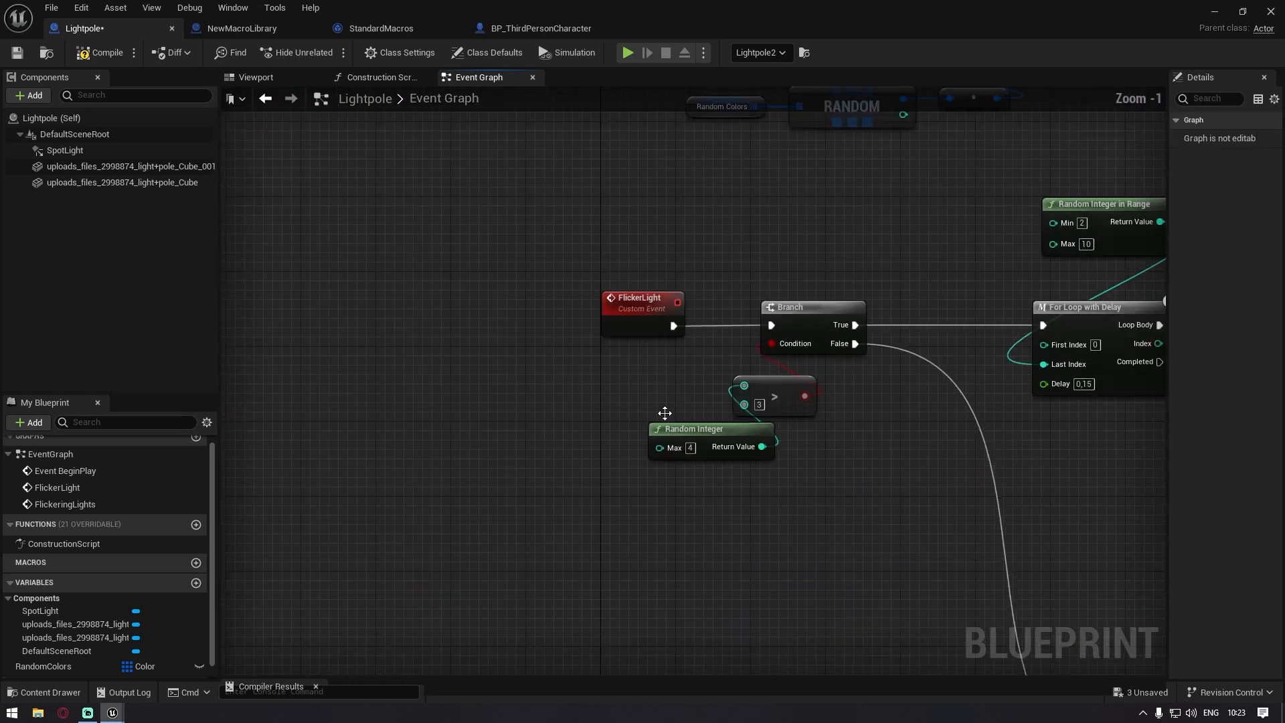
pyautogui.moveTo(1138, 669); pyautogui.dragTo(876, 447, button='right')
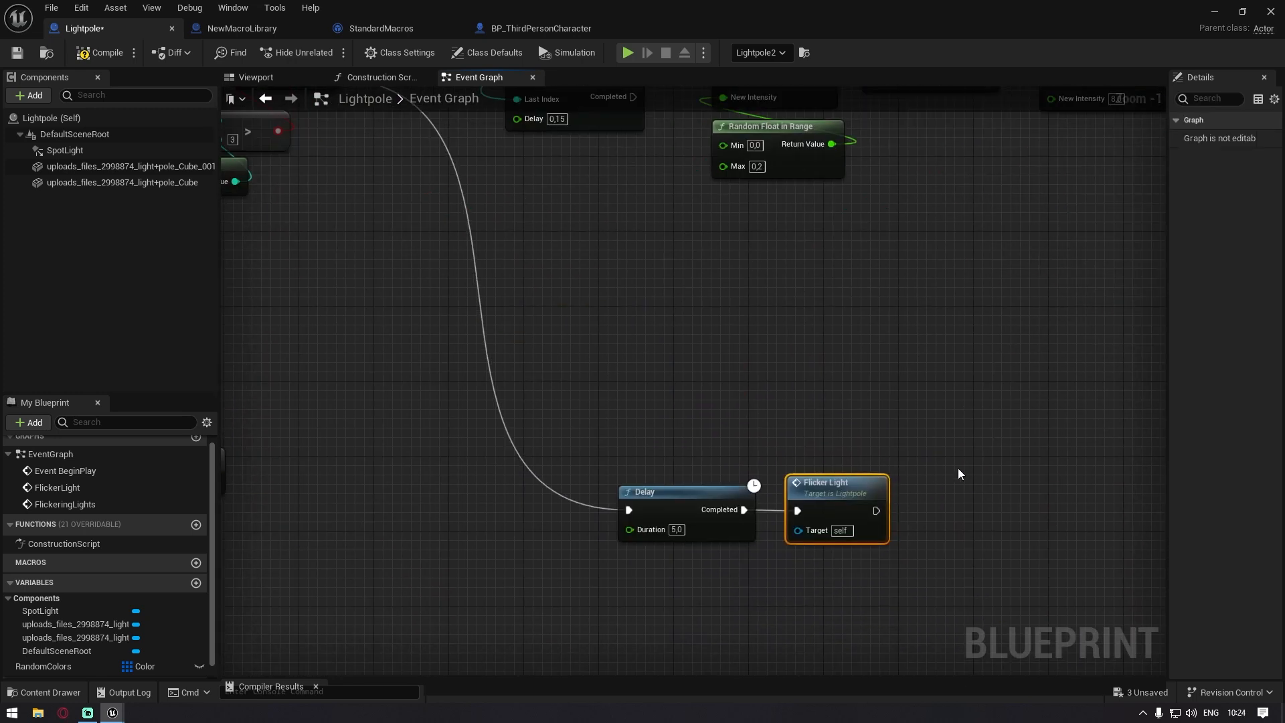
pyautogui.moveTo(290, 196); pyautogui.dragTo(500, 281, button='right')
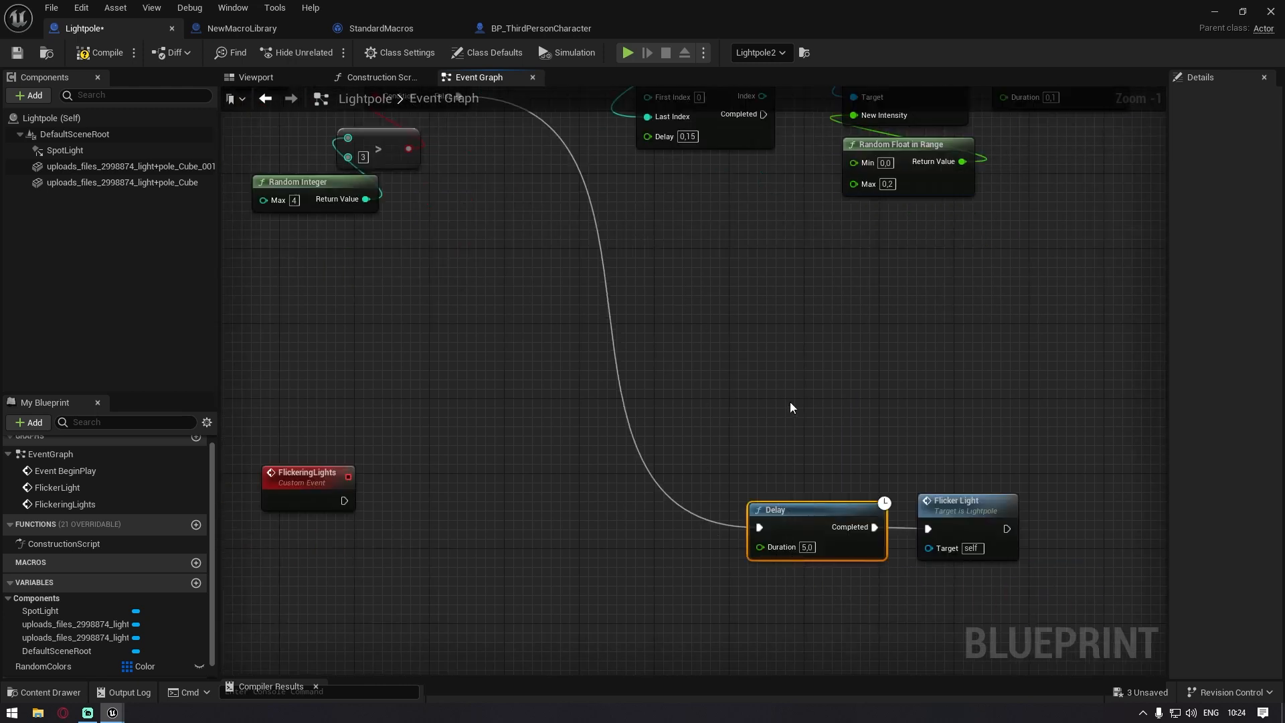
pyautogui.moveTo(790, 402); pyautogui.dragTo(803, 632)
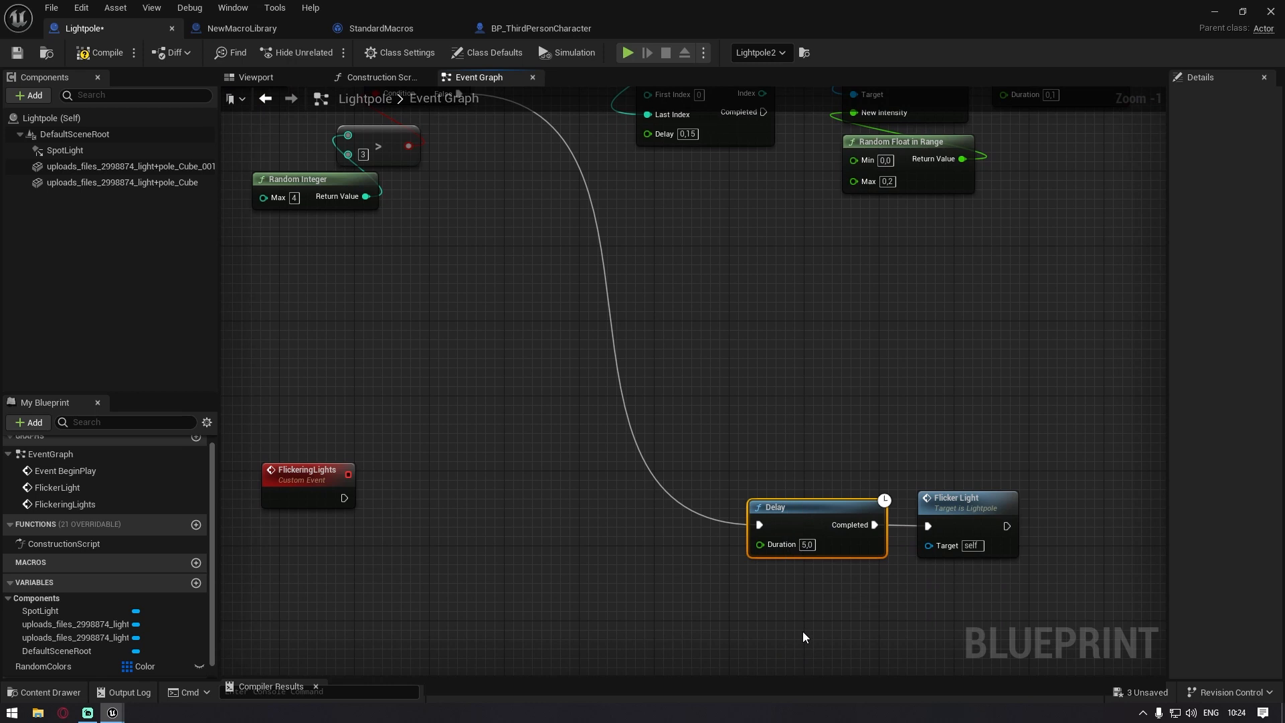
pyautogui.moveTo(662, 415); pyautogui.dragTo(940, 619, button='right')
pyautogui.moveTo(778, 500); pyautogui.dragTo(609, 207)
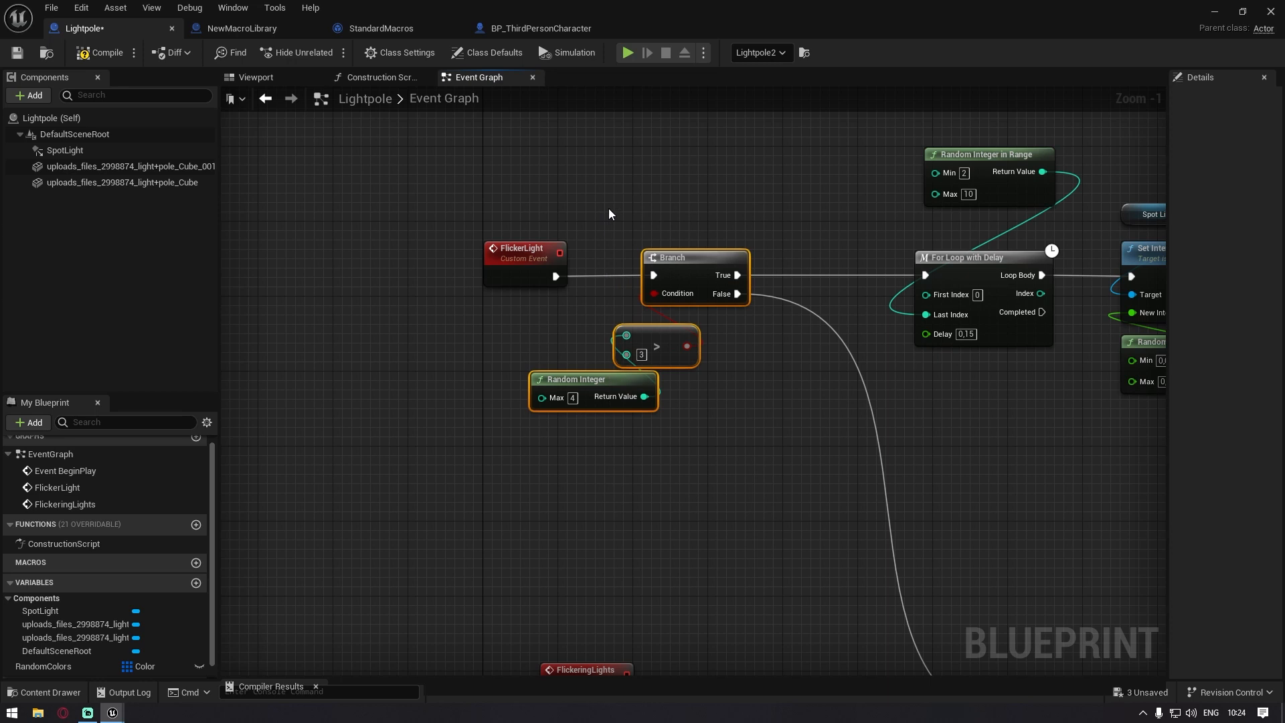
pyautogui.moveTo(753, 268); pyautogui.dragTo(408, 306, button='right')
pyautogui.moveTo(569, 163); pyautogui.dragTo(1104, 400)
# Connect the Completed output of For Loop with Delay to the execution input of the Delay before Flicker Light.
pyautogui.moveTo(687, 471); pyautogui.dragTo(618, 395, button='right')
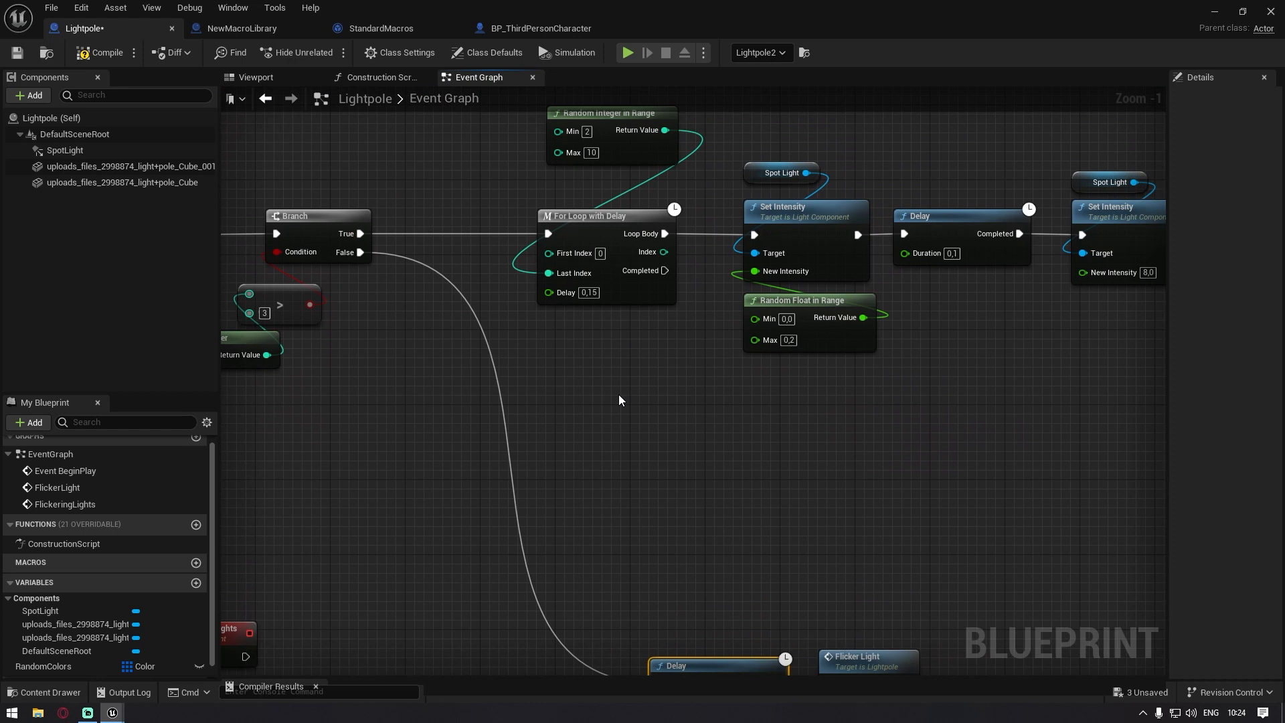
pyautogui.moveTo(706, 425); pyautogui.dragTo(552, 366, button='right')
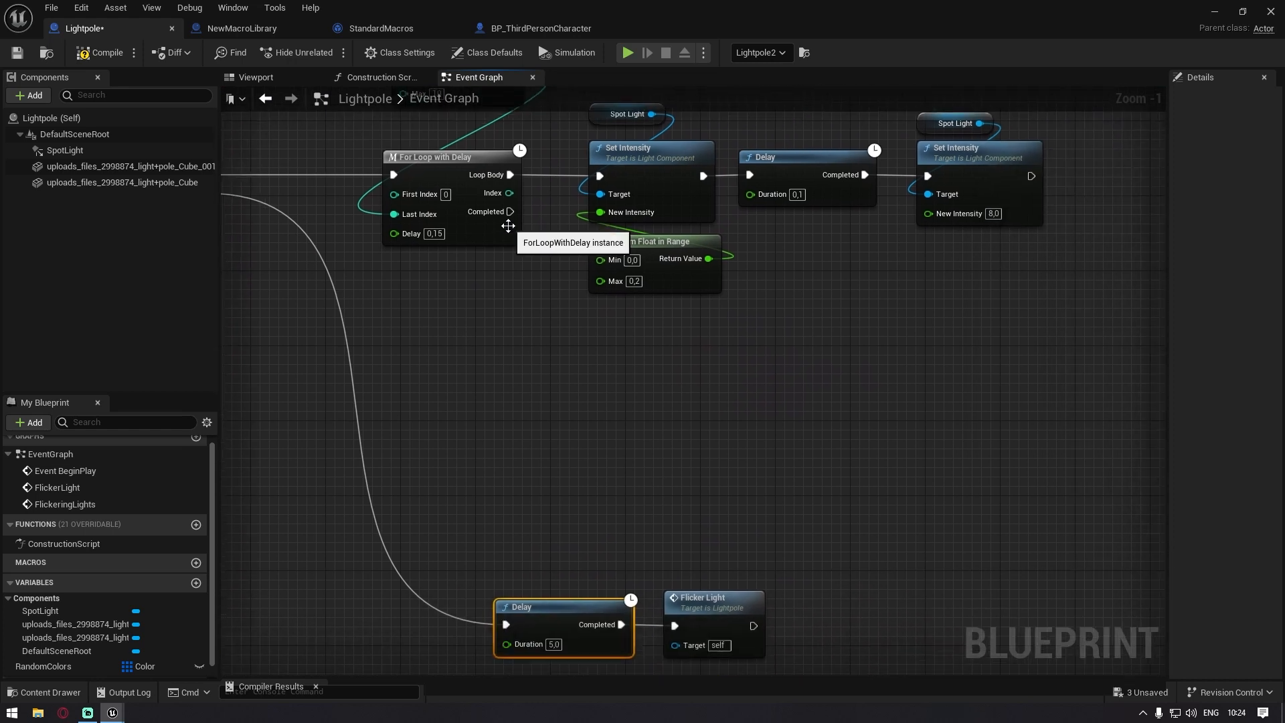
pyautogui.moveTo(509, 212); pyautogui.dragTo(506, 624)
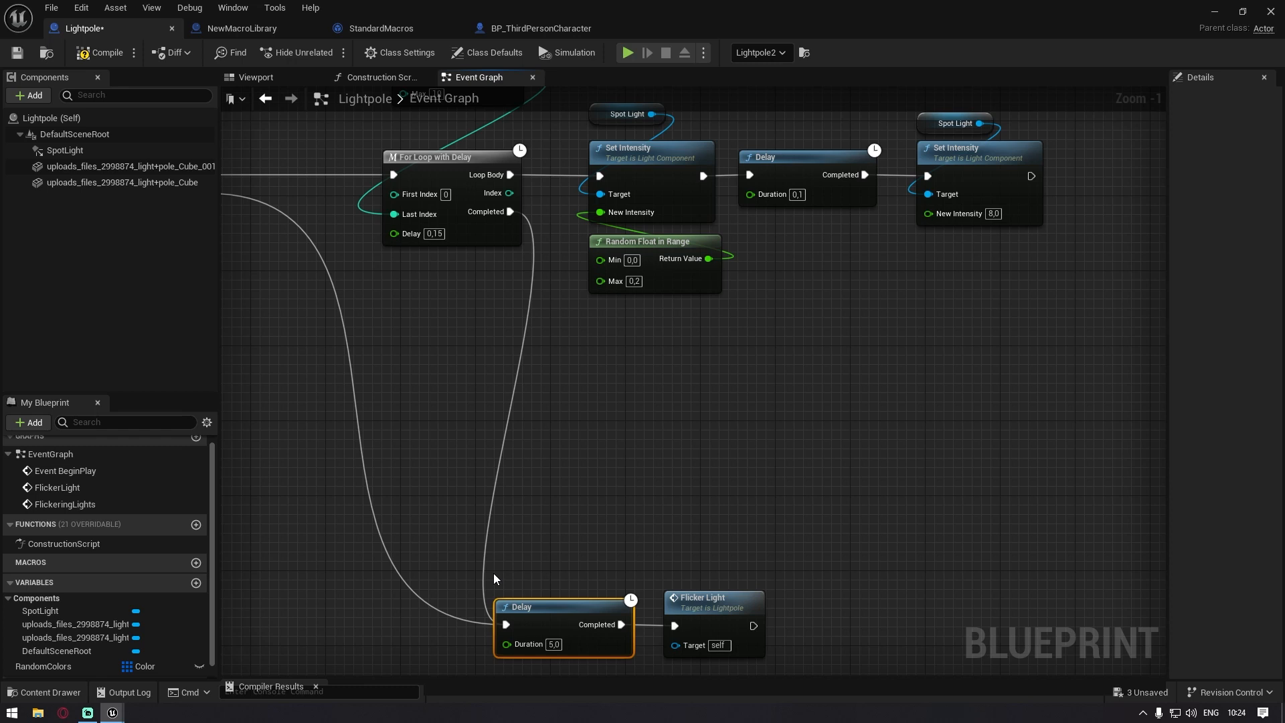
# Delete the unconnected FlickeringLights custom event and save the Lightpole blueprint.
pyautogui.scroll(-1, 501, 512)
pyautogui.moveTo(500, 511); pyautogui.dragTo(766, 447, button='right')
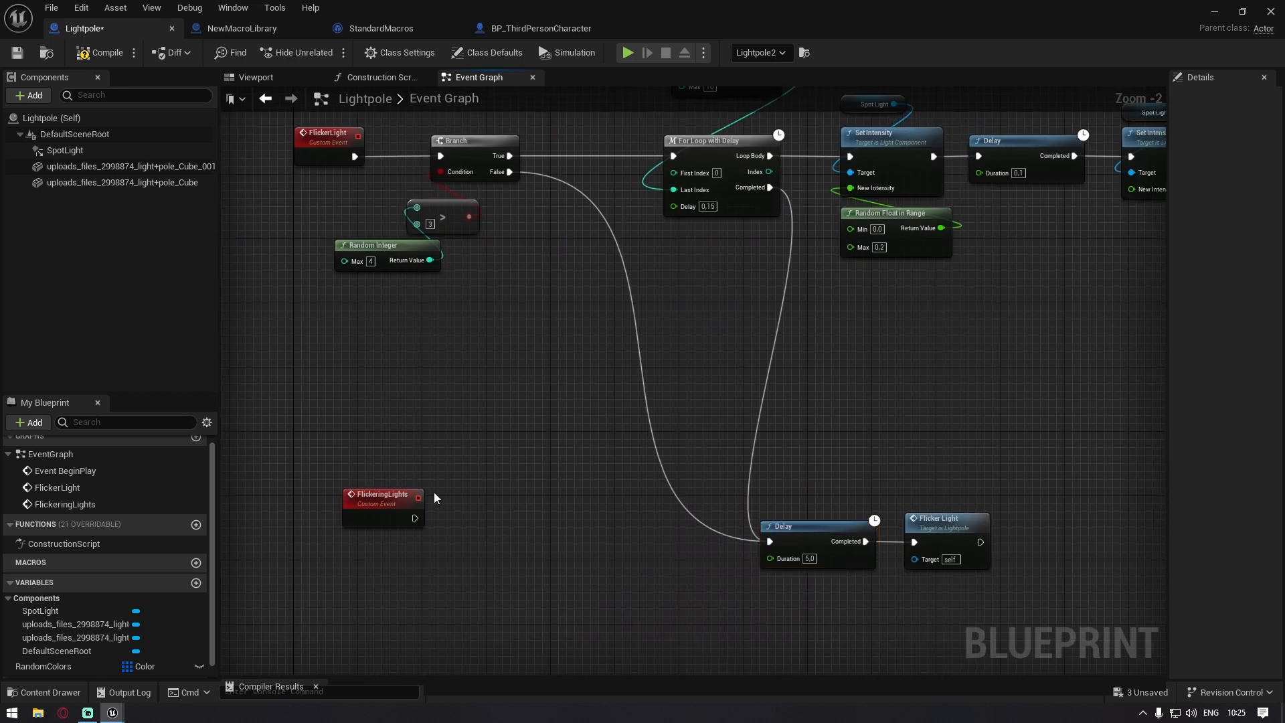
pyautogui.click(399, 496)
pyautogui.press('Delete')
pyautogui.click(16, 53)
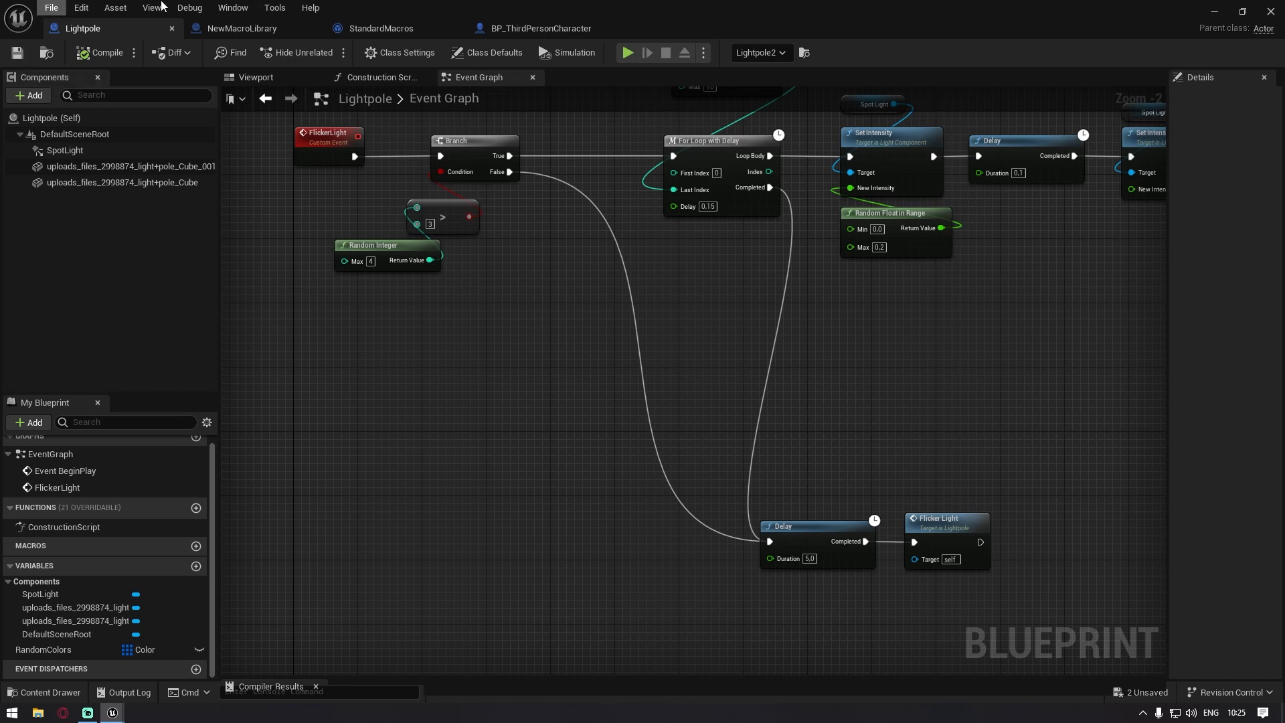
# Return to the level, select a glowing pumpkin lantern and open its Pumkin blueprint for editing.
pyautogui.click(1214, 11)
pyautogui.click(327, 54)
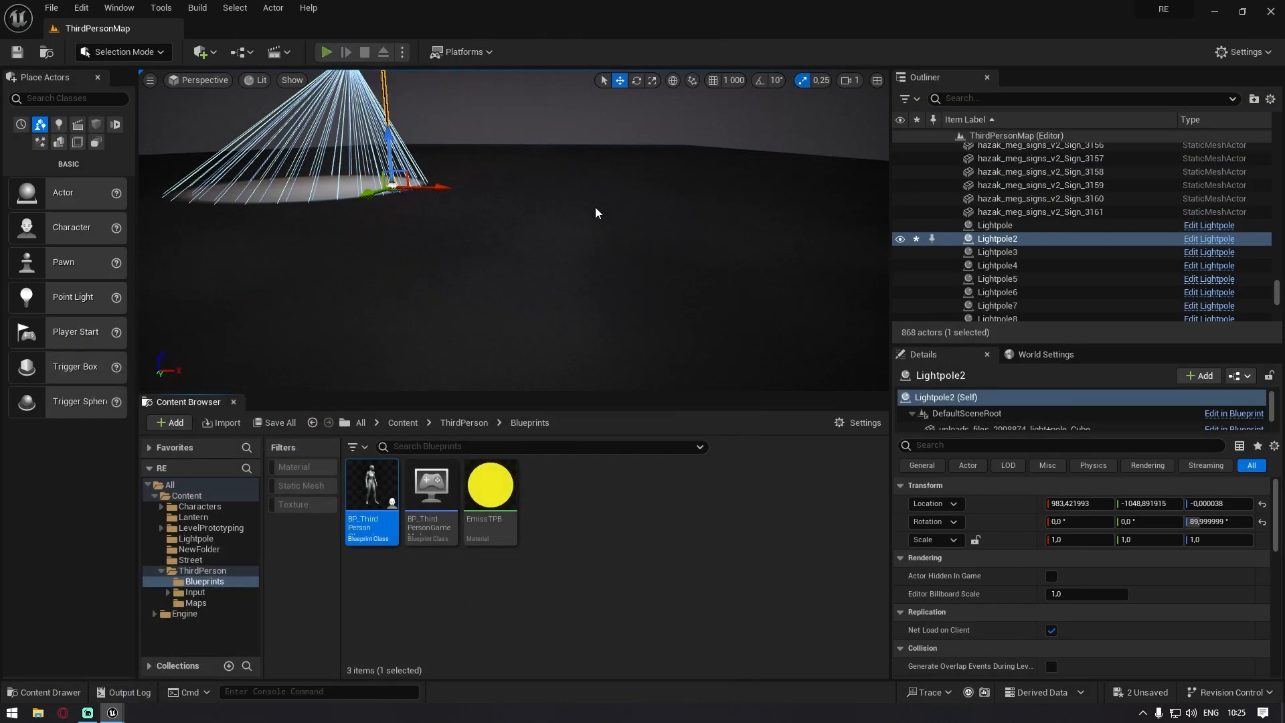
pyautogui.press('F11')
pyautogui.click(595, 207)
pyautogui.press('w')
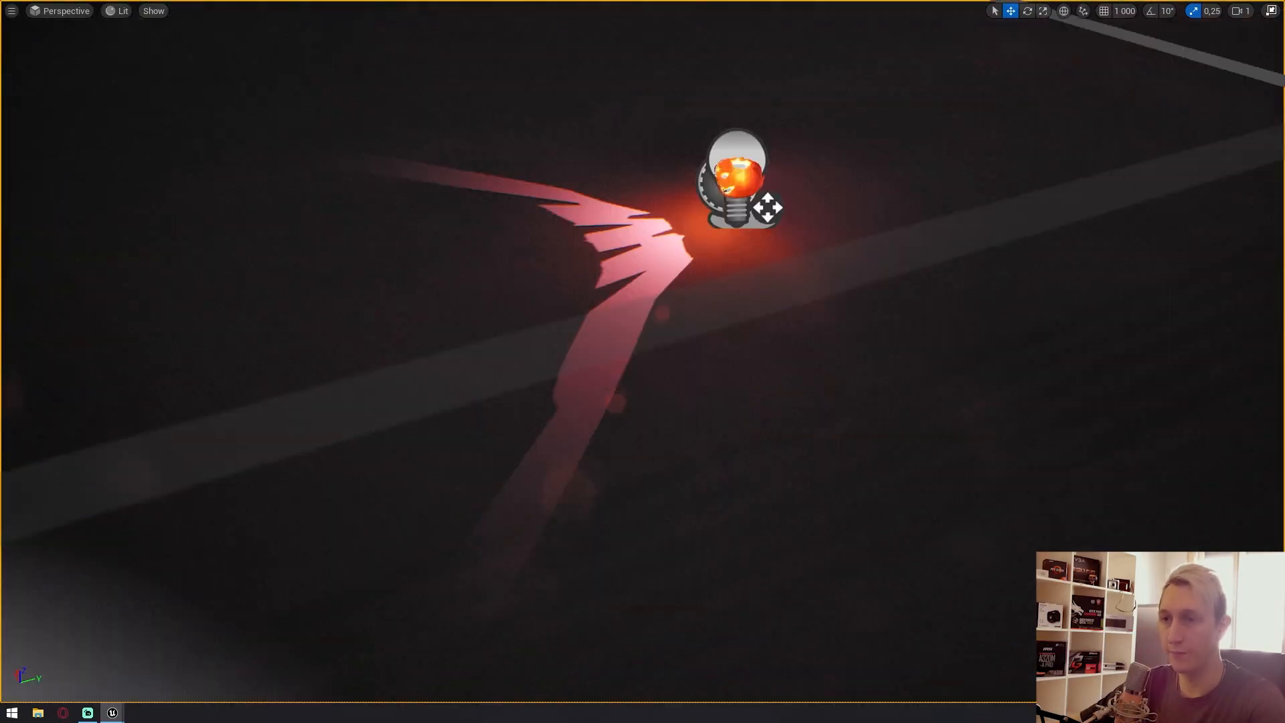
pyautogui.moveTo(550, 429); pyautogui.dragTo(613, 315, button='right')
pyautogui.press('F11')
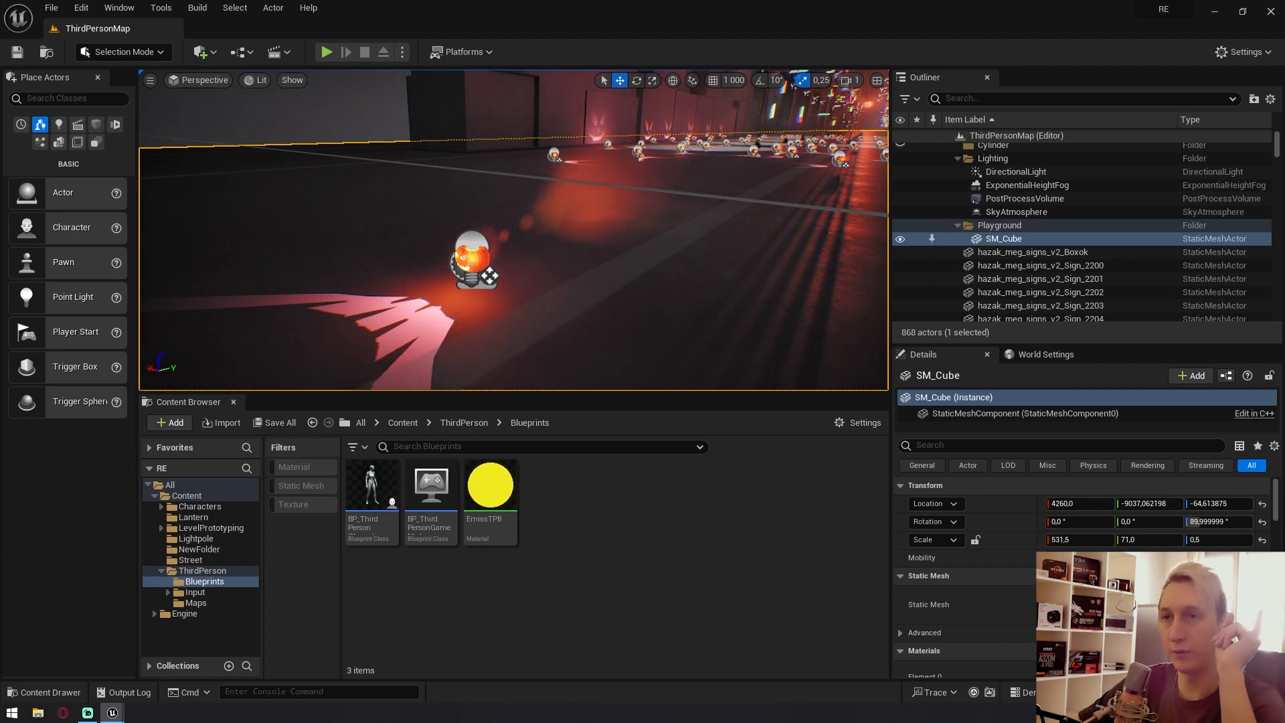
pyautogui.click(471, 260)
pyautogui.click(1197, 239)
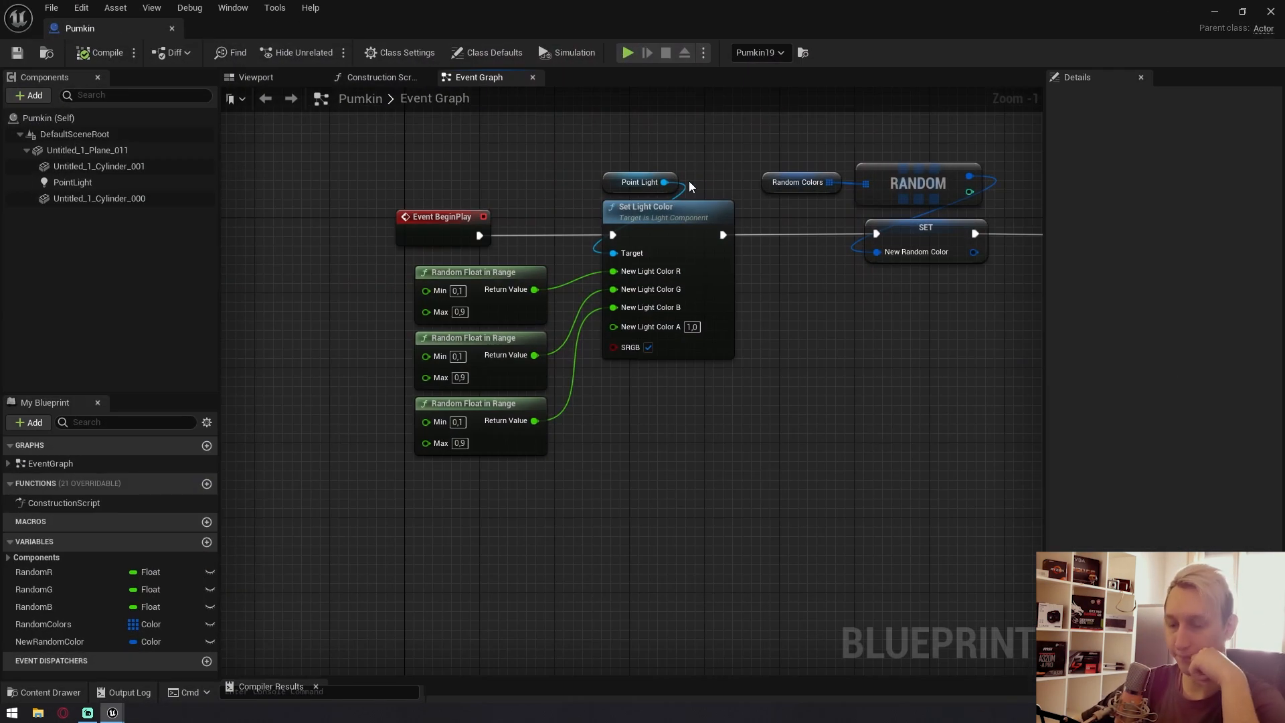
# Add a Point Light reference to the event graph above Event BeginPlay and delete it again.
pyautogui.moveTo(526, 175); pyautogui.dragTo(405, 237, button='right')
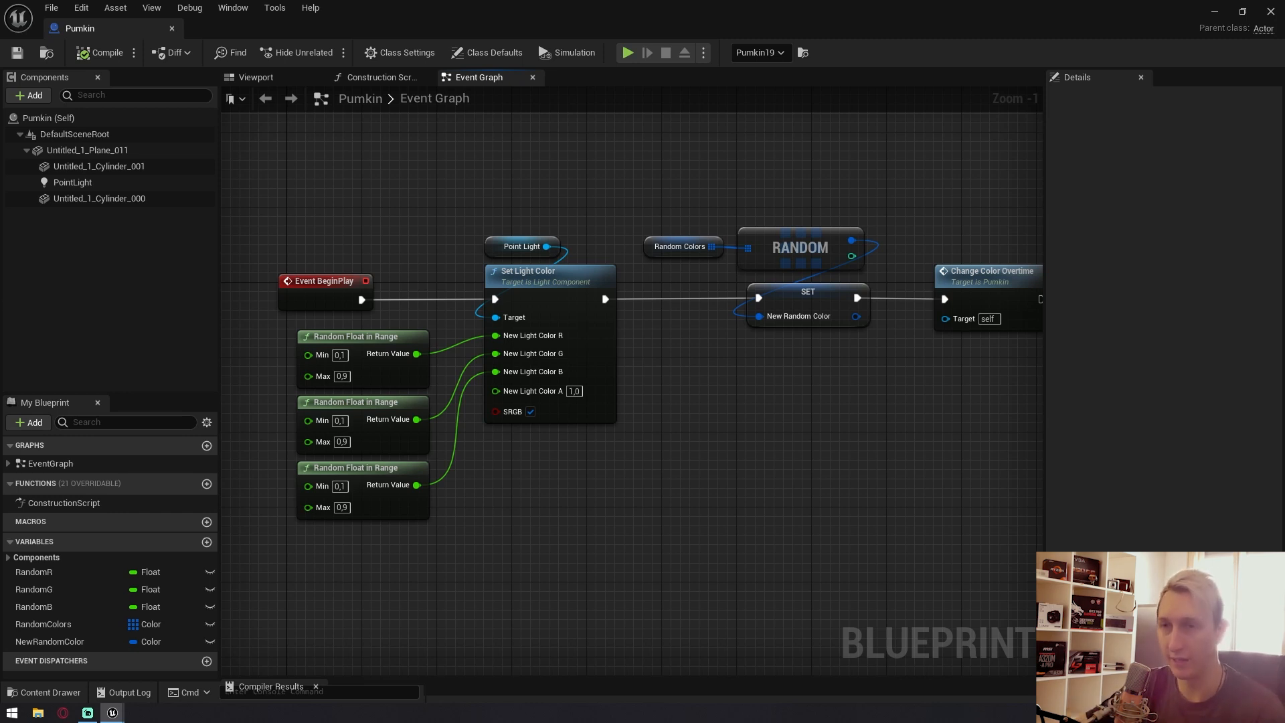
pyautogui.moveTo(405, 232); pyautogui.dragTo(432, 215, button='right')
pyautogui.click(572, 391)
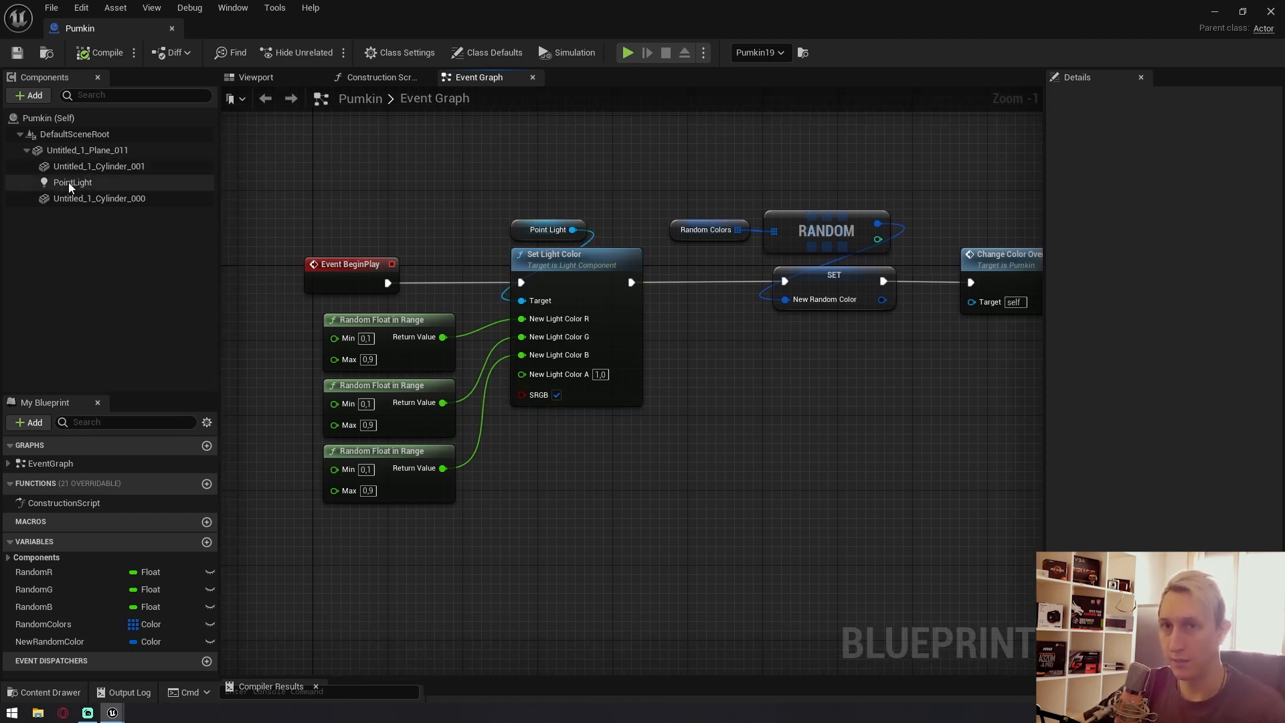
pyautogui.moveTo(68, 182); pyautogui.dragTo(492, 146)
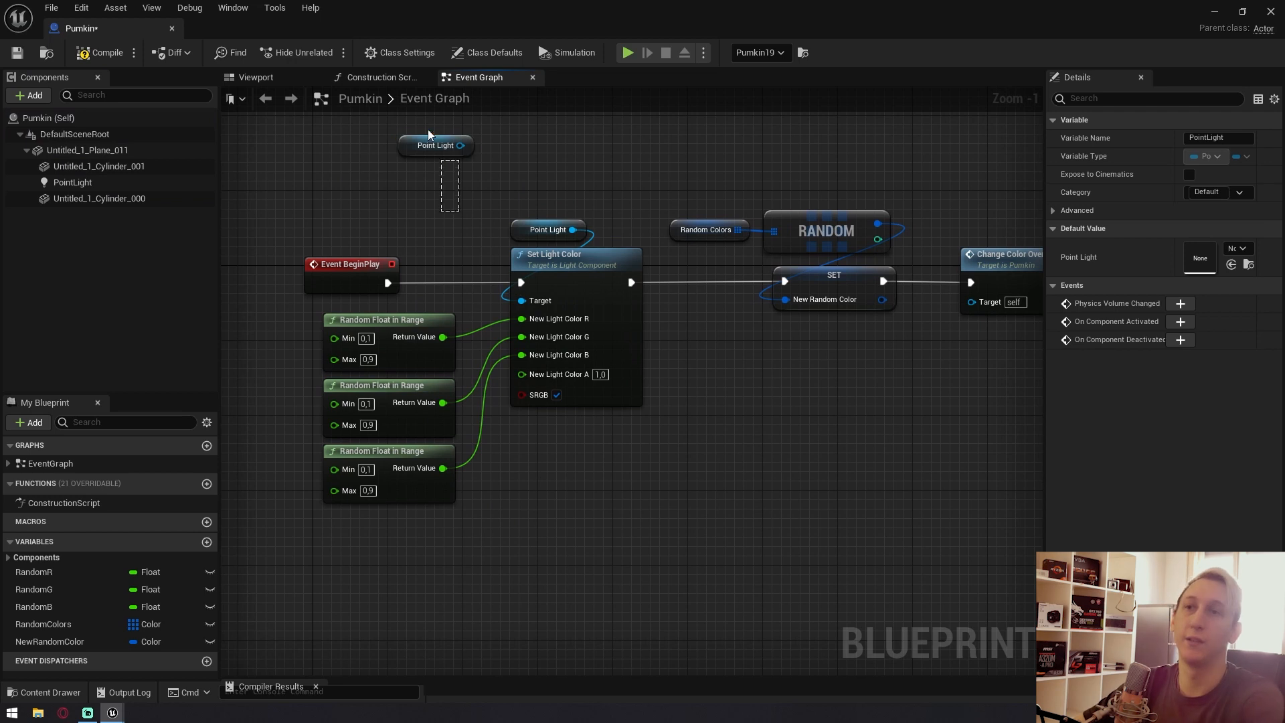
pyautogui.press('Delete')
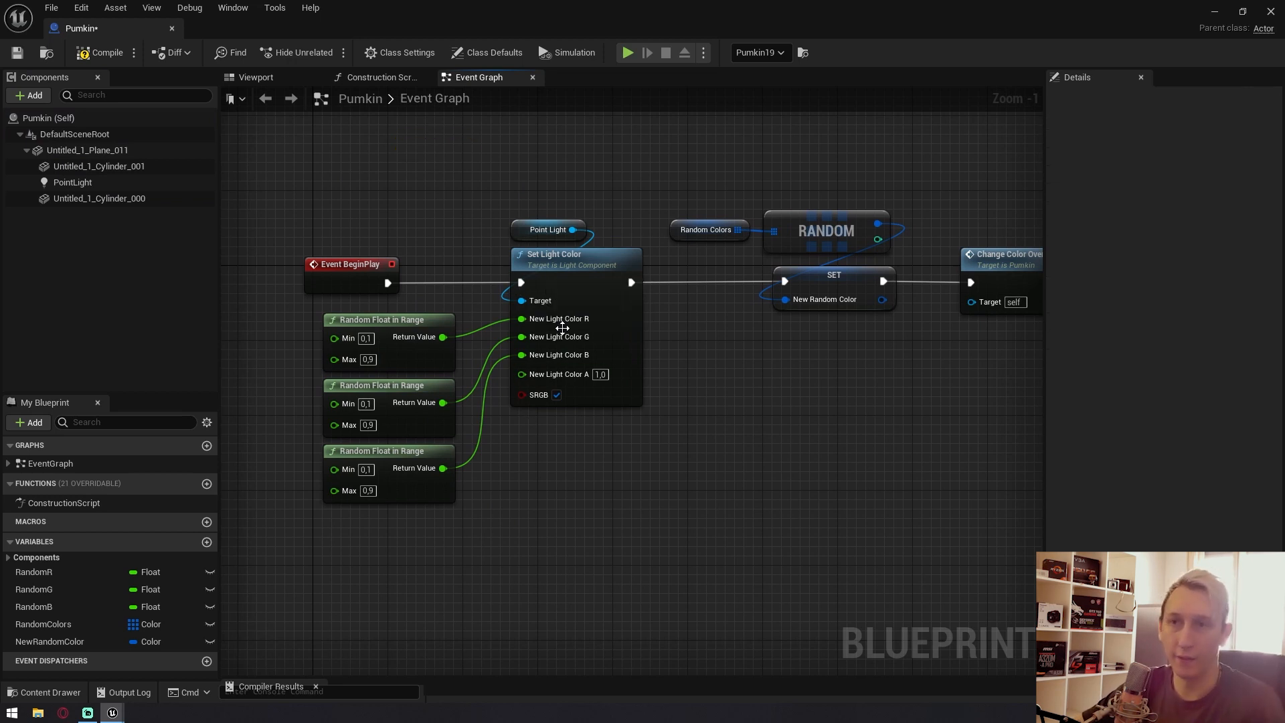
# Duplicate the Set Light Color node below the original and recombine the copy's New Light Color pin.
pyautogui.click(588, 264)
pyautogui.hotkey('ctrl', 'c')
pyautogui.hotkey('ctrl', 'v')
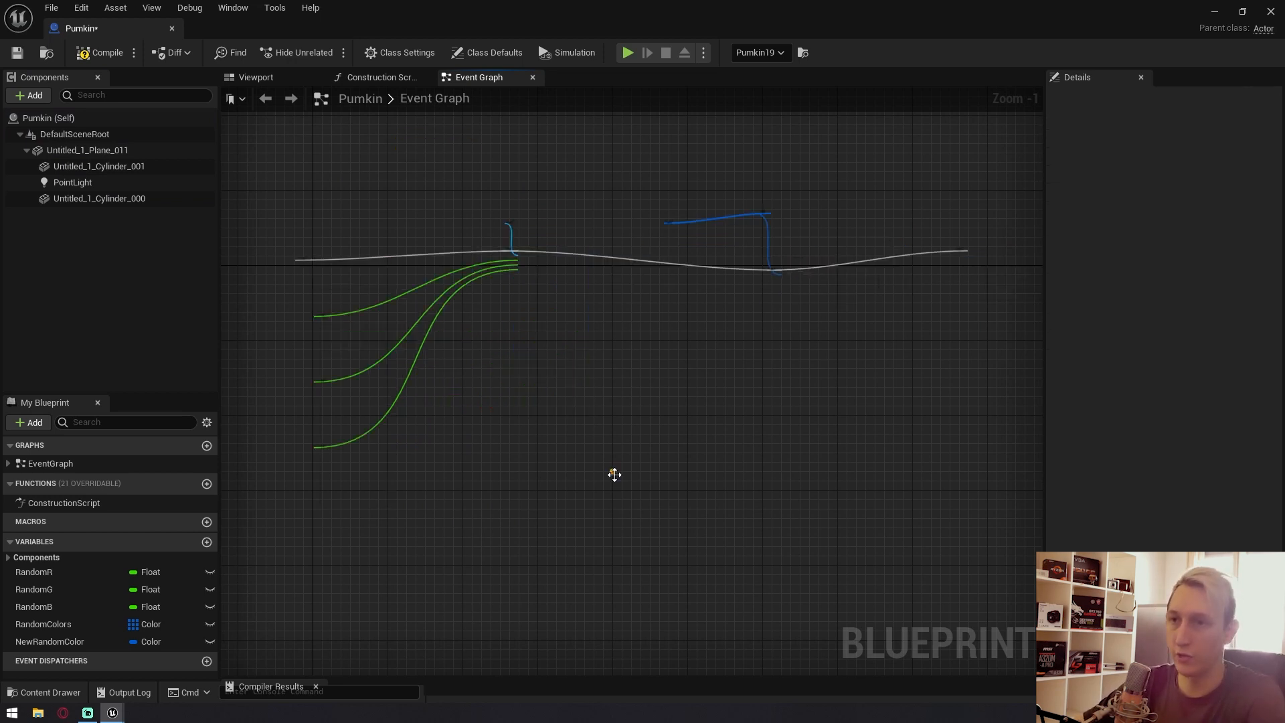
pyautogui.rightClick(629, 550)
pyautogui.click(693, 589)
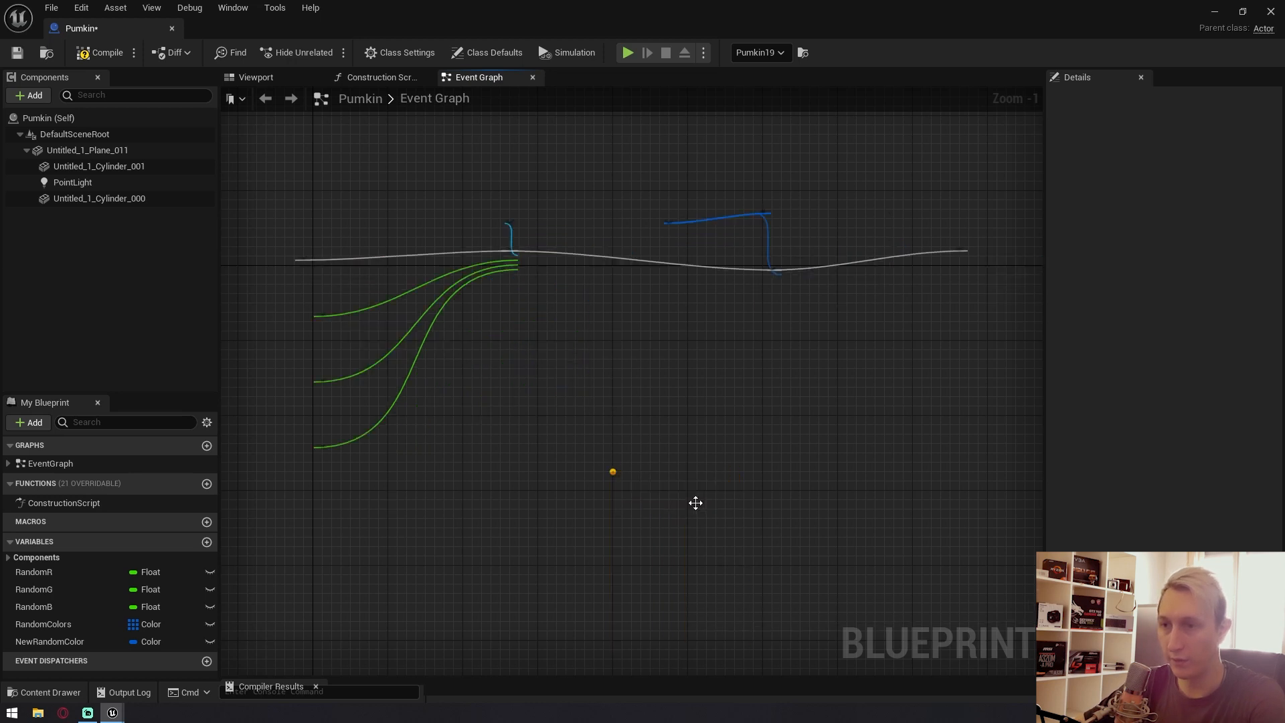
pyautogui.moveTo(665, 445); pyautogui.dragTo(625, 388, button='right')
pyautogui.moveTo(626, 393); pyautogui.dragTo(617, 412)
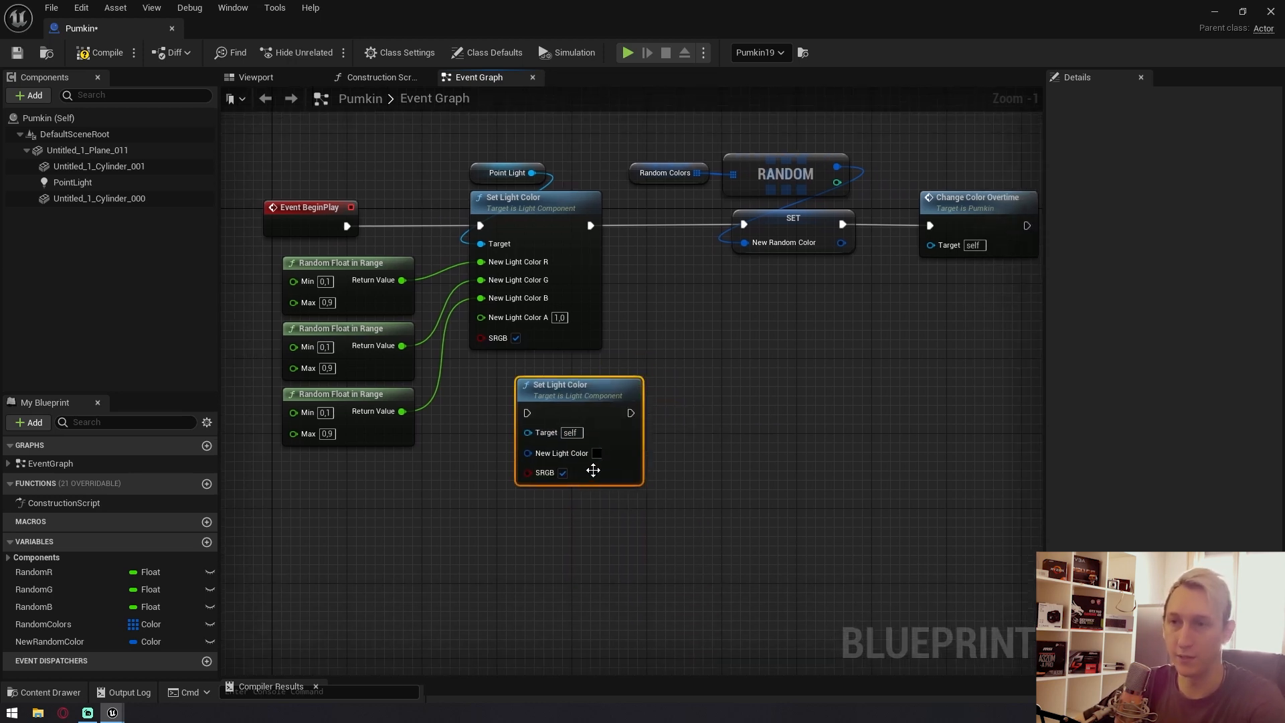
# Split the copied Set Light Color node's New Light Color pin into R, G, B and A inputs.
pyautogui.rightClick(536, 453)
pyautogui.click(616, 512)
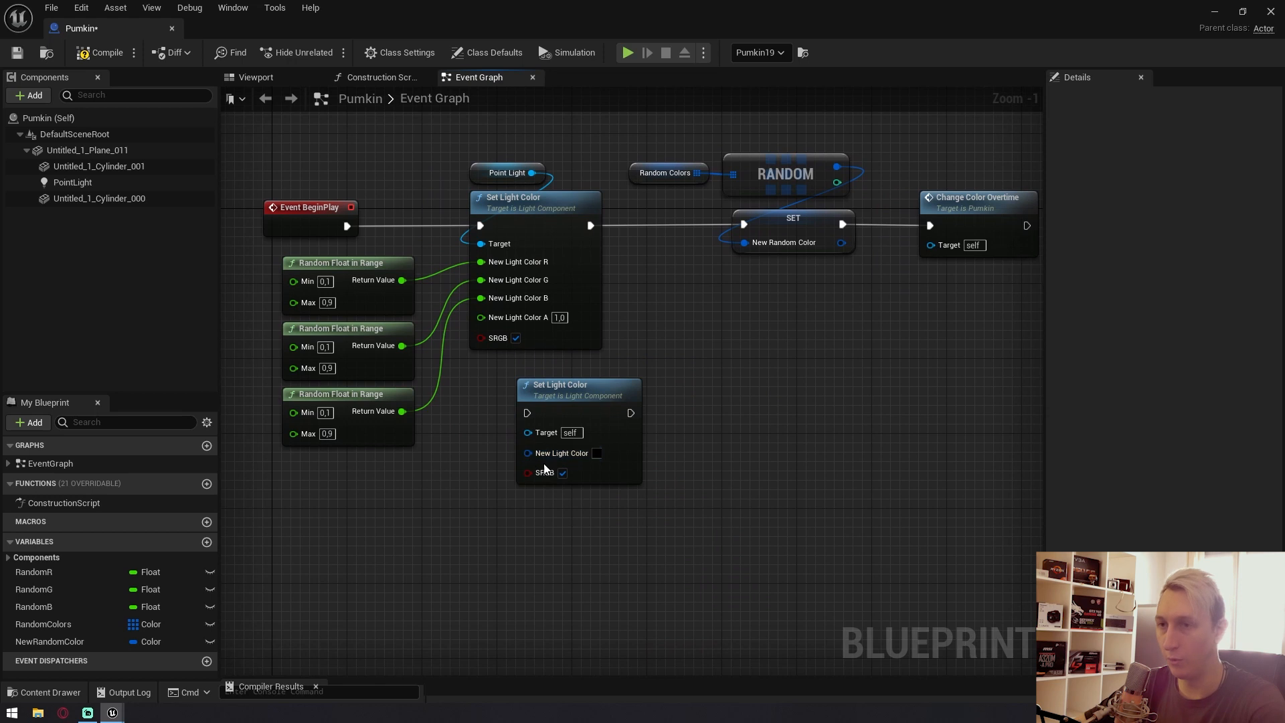
pyautogui.rightClick(528, 453)
pyautogui.click(570, 499)
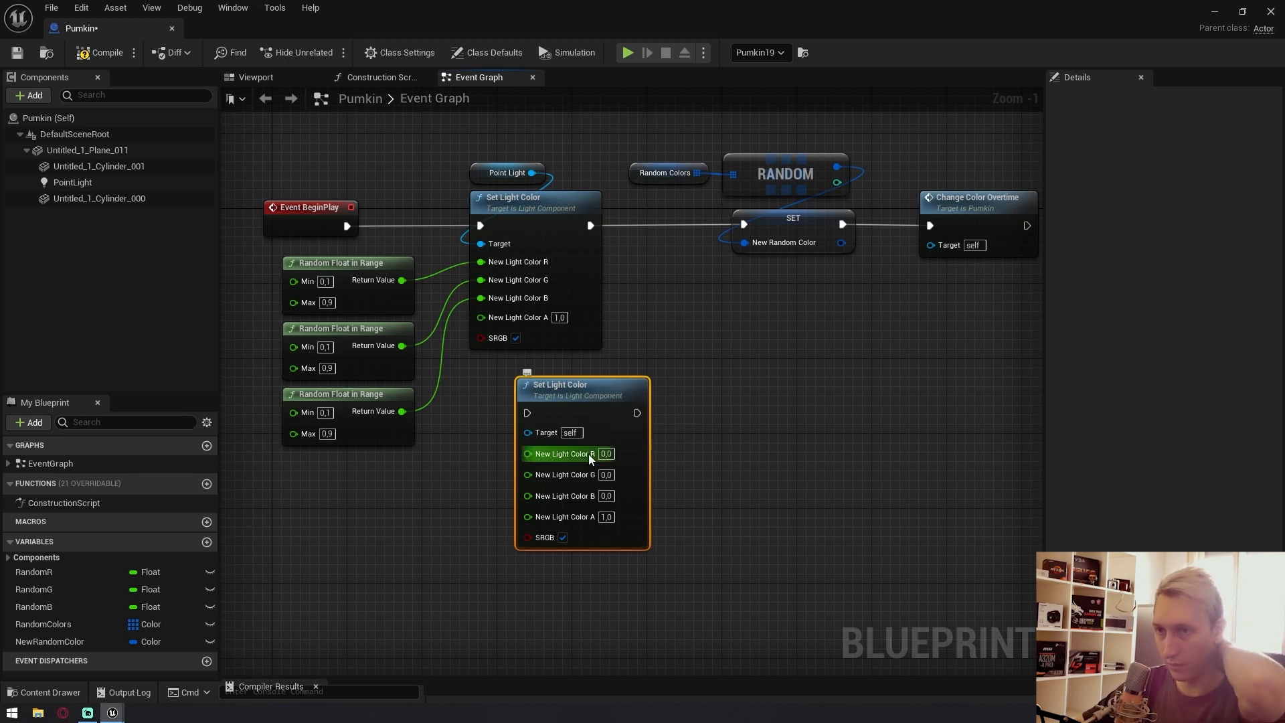
# Look over the three Random Float in Range nodes and delete the duplicate Set Light Color node.
pyautogui.moveTo(247, 275); pyautogui.dragTo(331, 272)
pyautogui.moveTo(244, 315); pyautogui.dragTo(324, 317)
pyautogui.moveTo(258, 352); pyautogui.dragTo(321, 360)
pyautogui.moveTo(245, 432); pyautogui.dragTo(328, 435)
pyautogui.click(378, 491)
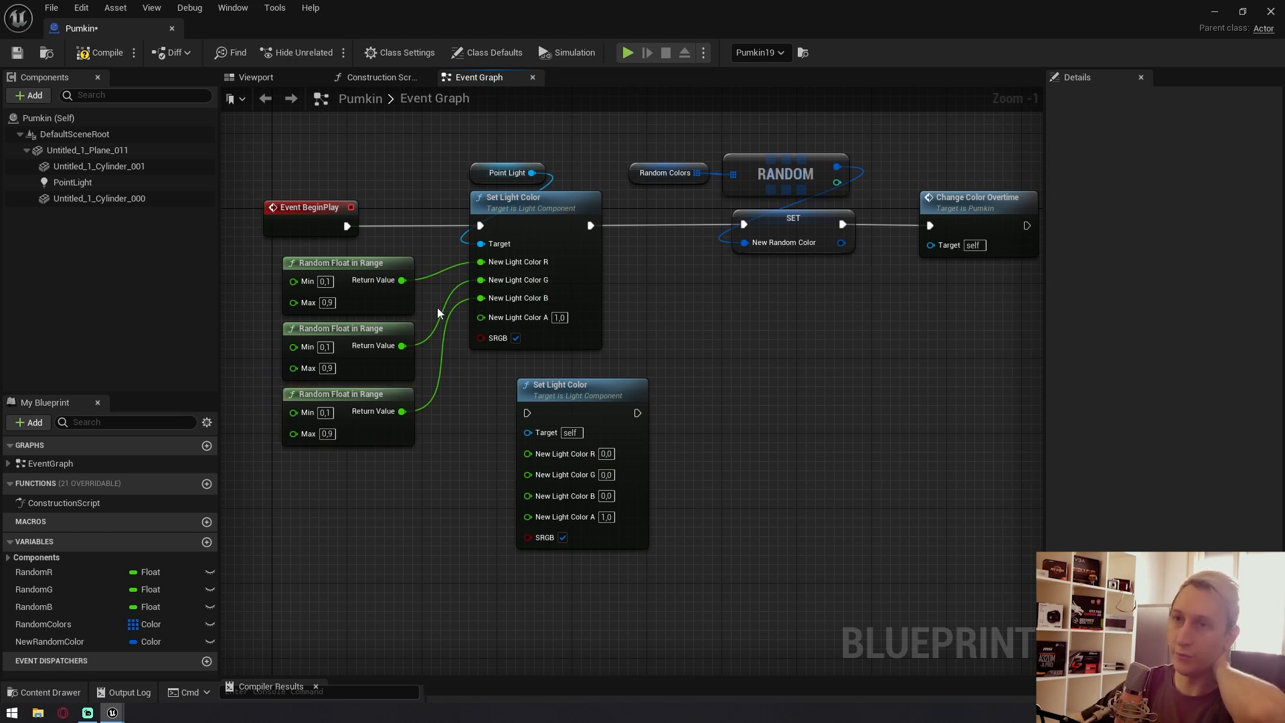
pyautogui.click(588, 434)
pyautogui.press('Delete')
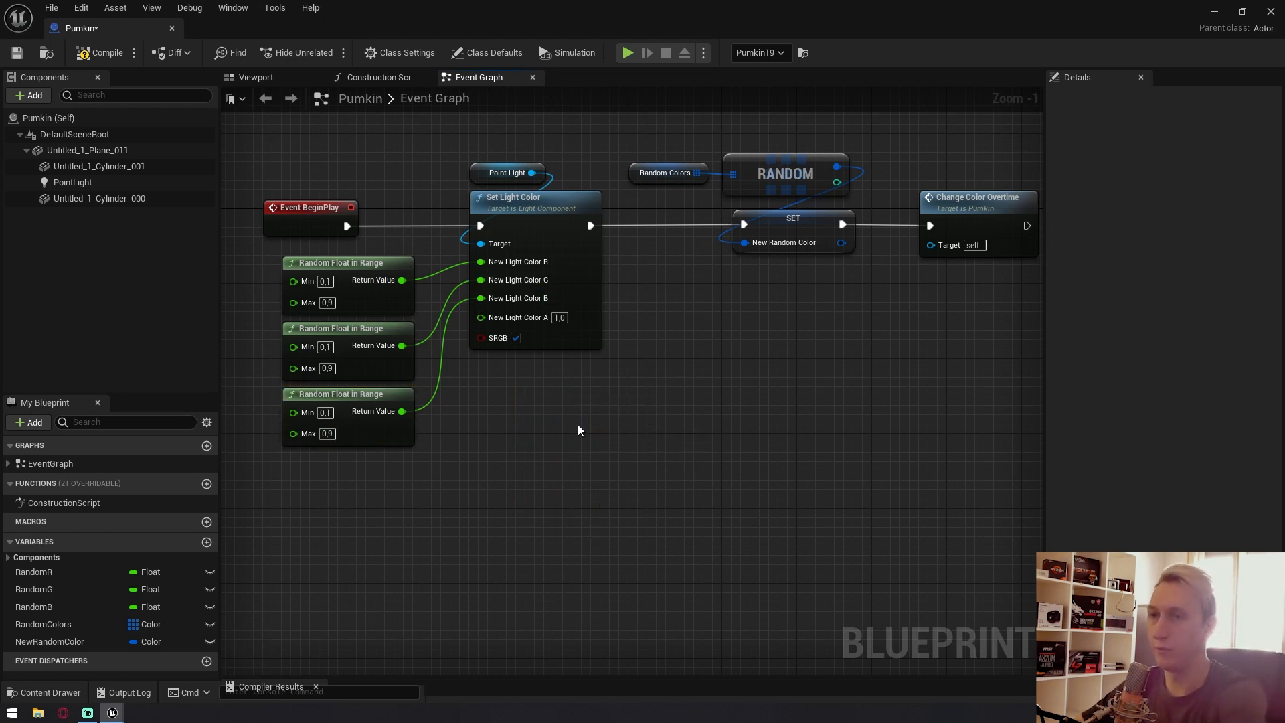
# Inspect the default colours of the RandomColors array variable and compile the Pumkin blueprint.
pyautogui.moveTo(579, 430); pyautogui.dragTo(671, 417, button='right')
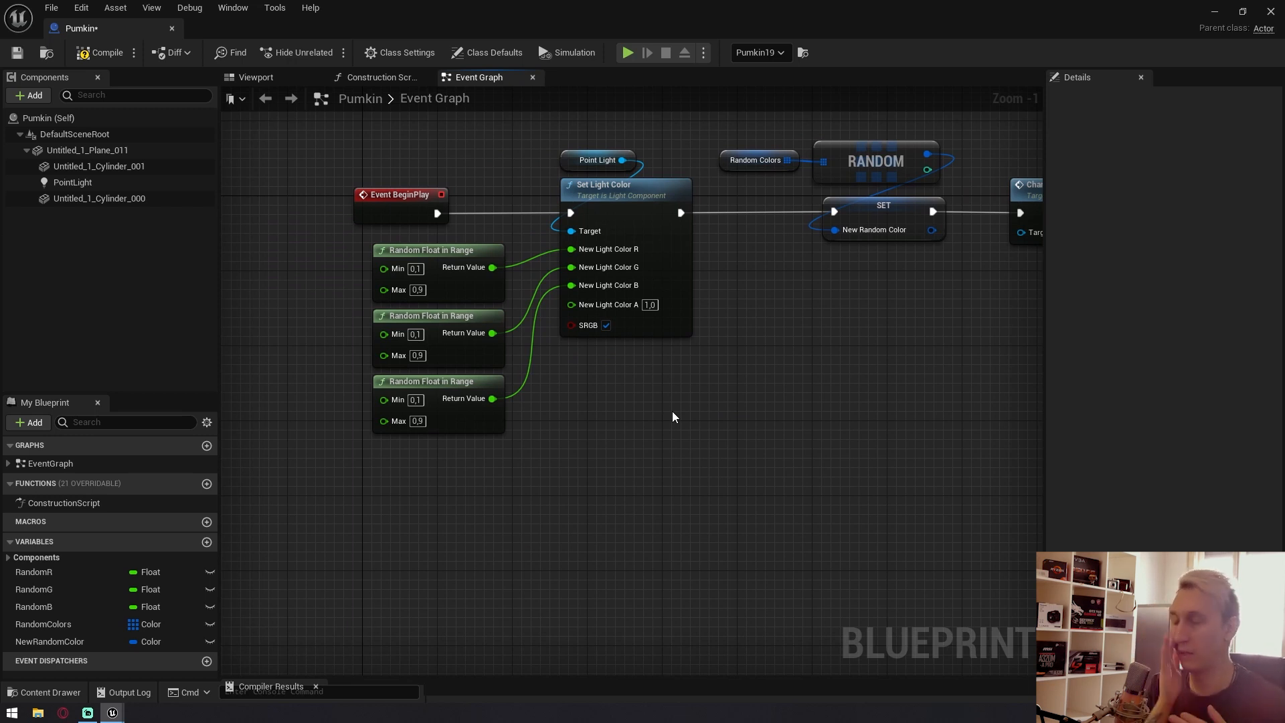
pyautogui.moveTo(779, 405); pyautogui.dragTo(699, 420, button='right')
pyautogui.click(43, 624)
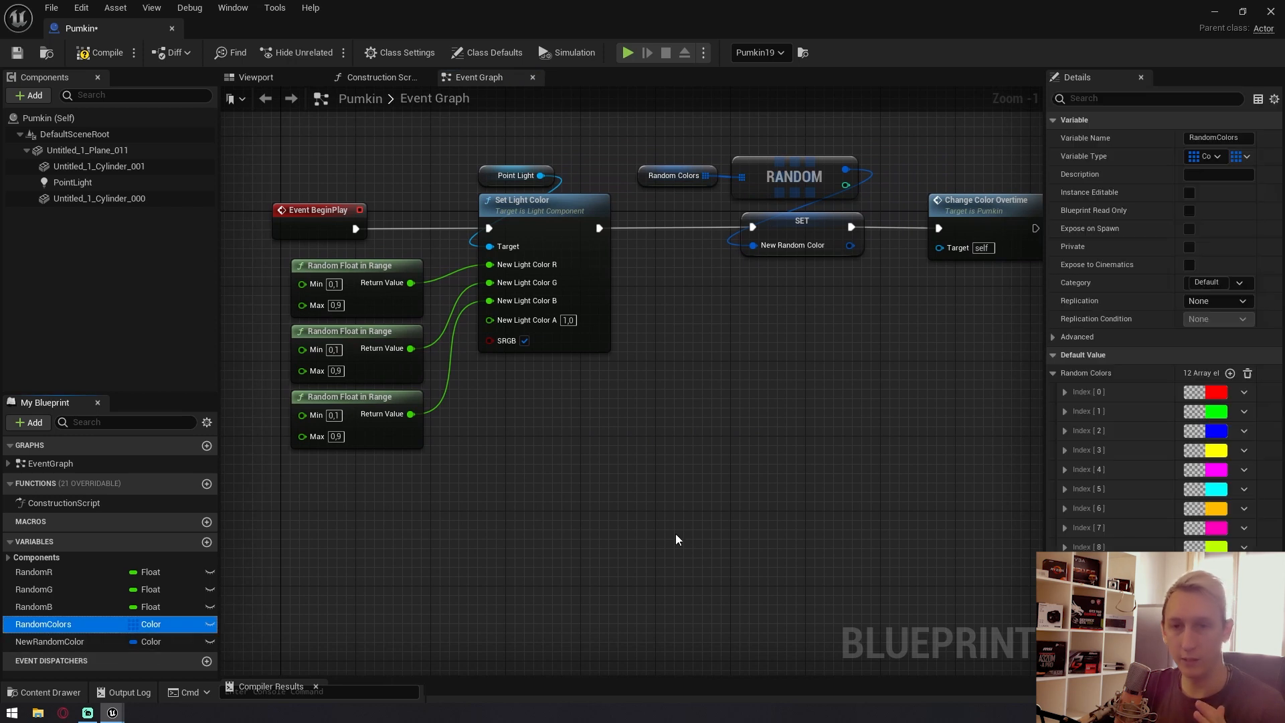
pyautogui.moveTo(1044, 535); pyautogui.dragTo(940, 535)
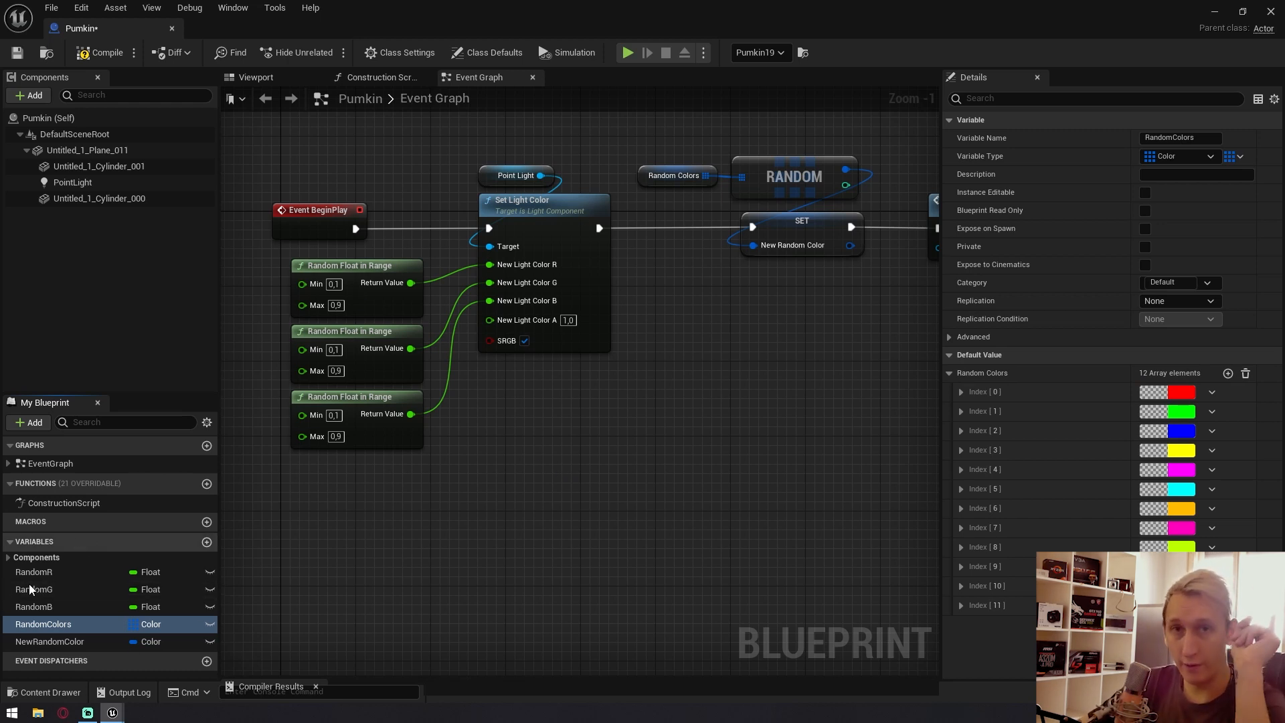
pyautogui.click(79, 54)
# Compare the NewRandomColor and RandomColors variables and check the container type options of NewRandomColor.
pyautogui.moveTo(483, 318); pyautogui.dragTo(496, 284, button='right')
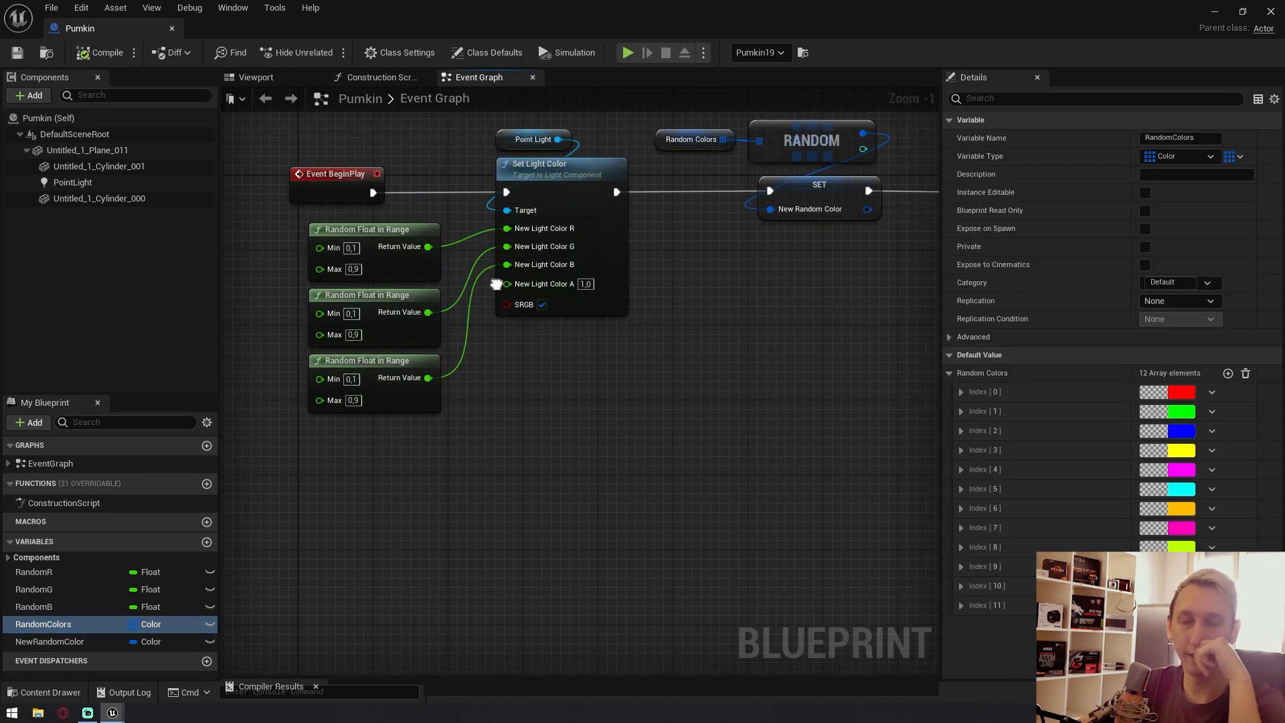
pyautogui.click(52, 644)
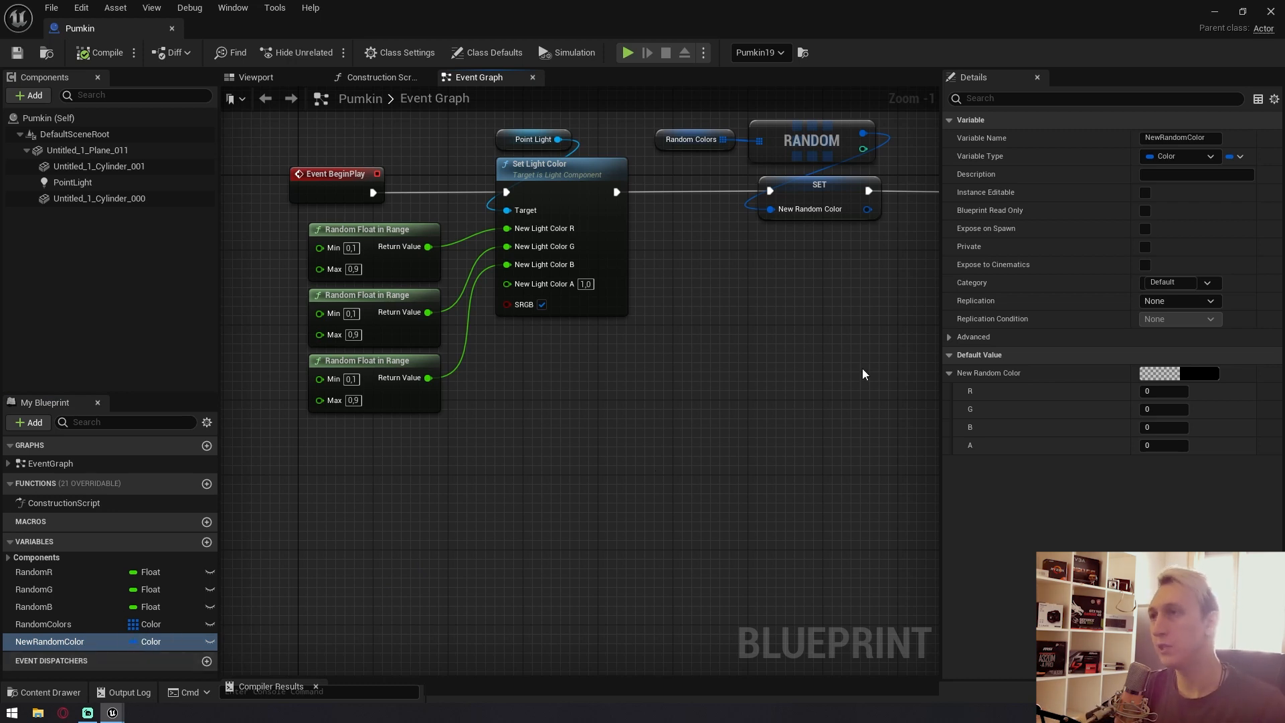
pyautogui.click(75, 631)
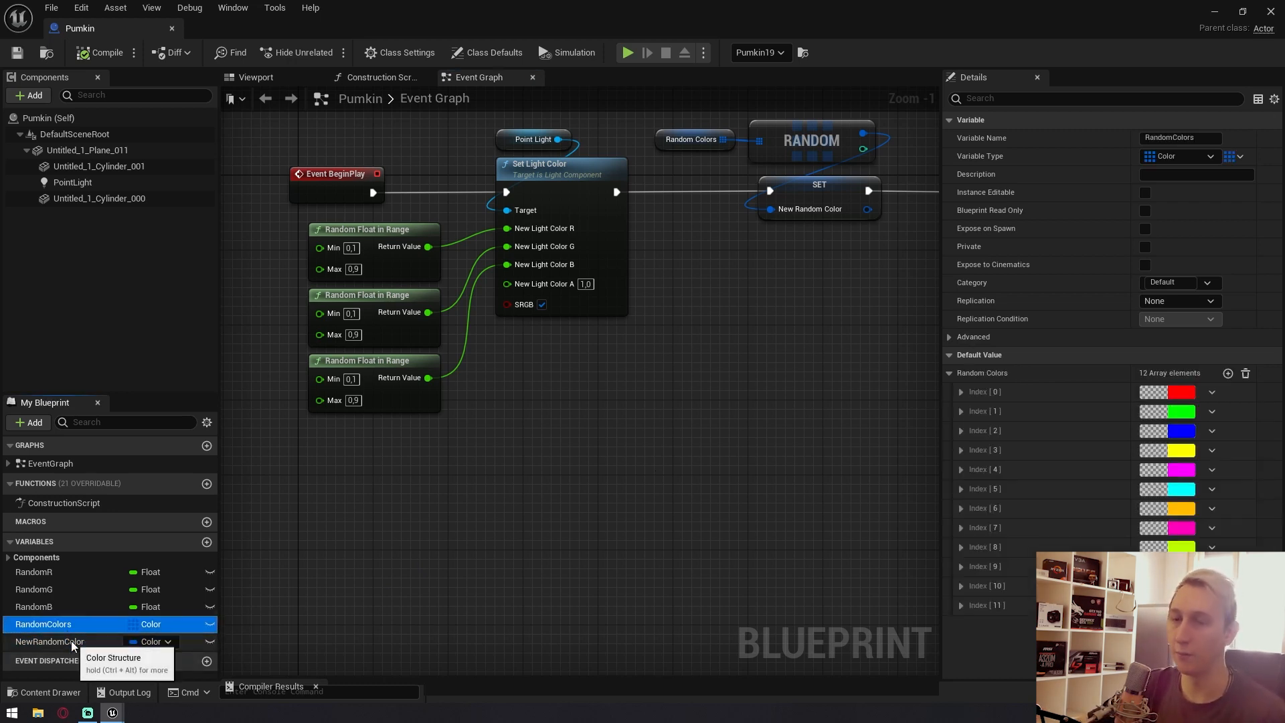
pyautogui.click(71, 640)
pyautogui.click(1232, 155)
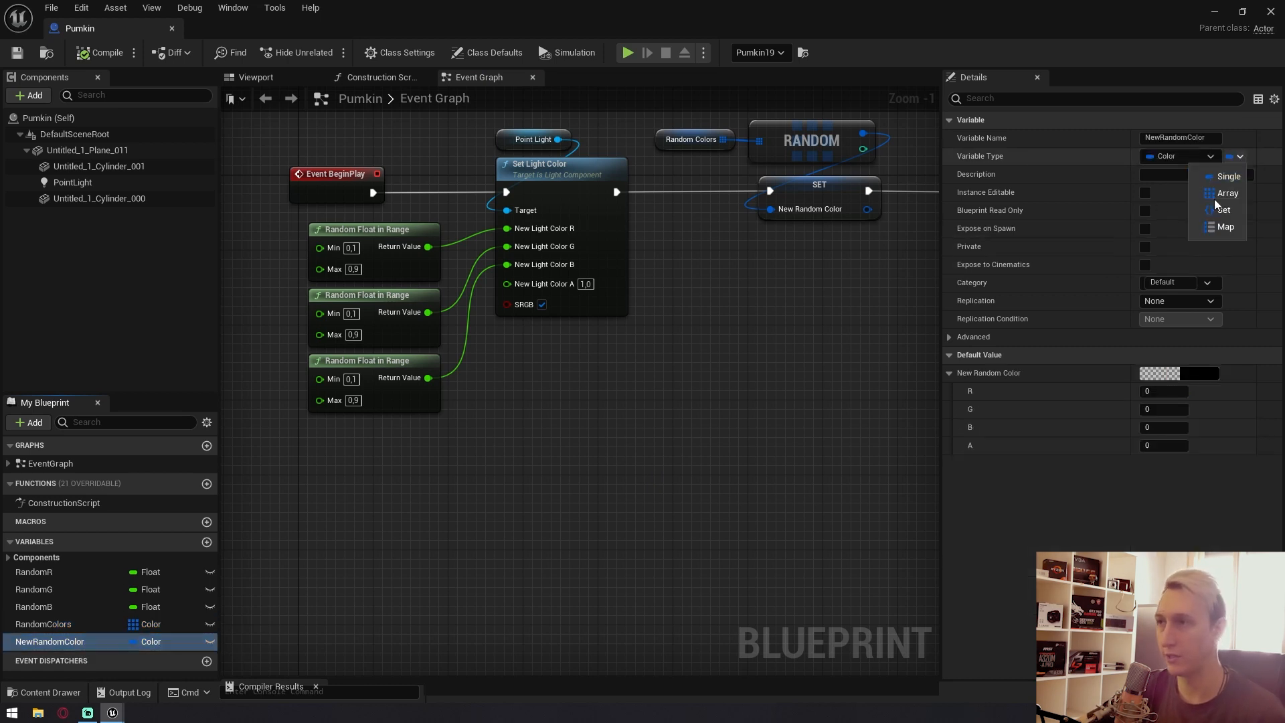
pyautogui.click(987, 542)
# Review the Set Light Color section and the Random Colors, RANDOM and SET New Random Color nodes that follow it.
pyautogui.click(621, 461)
pyautogui.moveTo(714, 409); pyautogui.dragTo(746, 489, button='right')
pyautogui.moveTo(338, 154); pyautogui.dragTo(660, 532)
pyautogui.click(743, 512)
pyautogui.moveTo(754, 509); pyautogui.dragTo(651, 512, button='right')
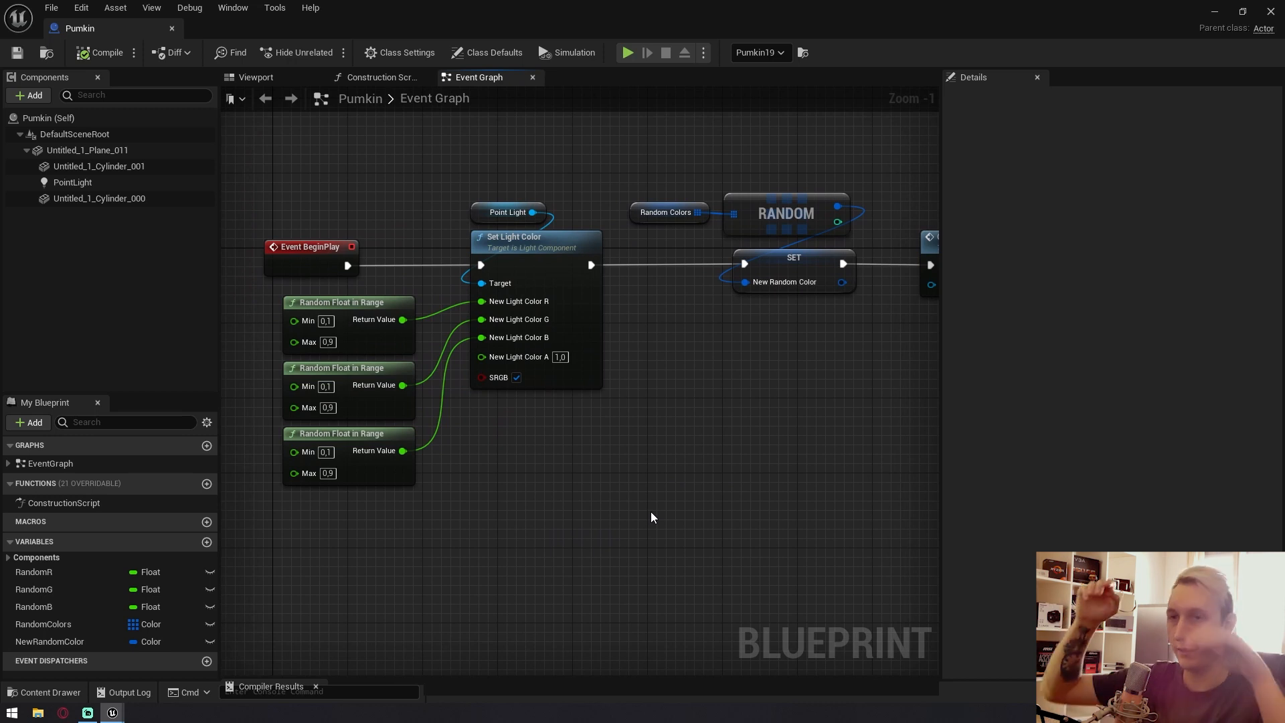
pyautogui.moveTo(790, 500); pyautogui.dragTo(544, 542, button='right')
pyautogui.moveTo(393, 187); pyautogui.dragTo(568, 365)
pyautogui.click(569, 350)
pyautogui.click(547, 312)
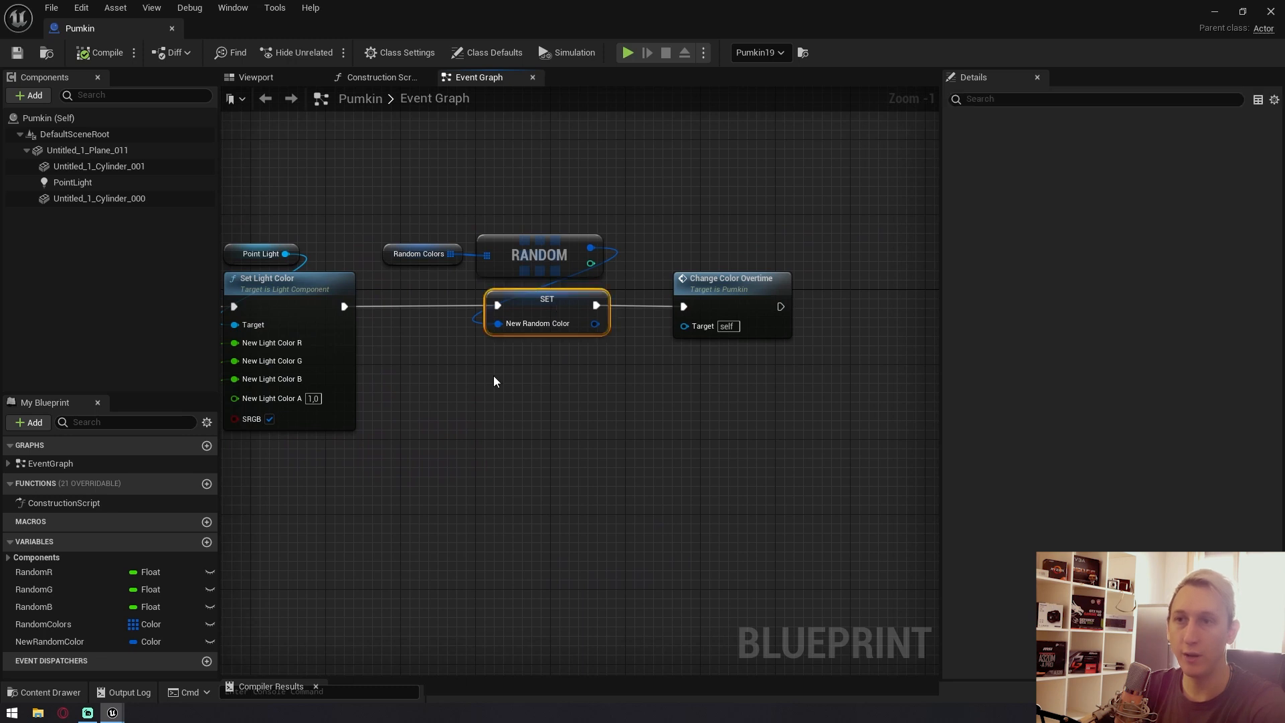
pyautogui.click(419, 253)
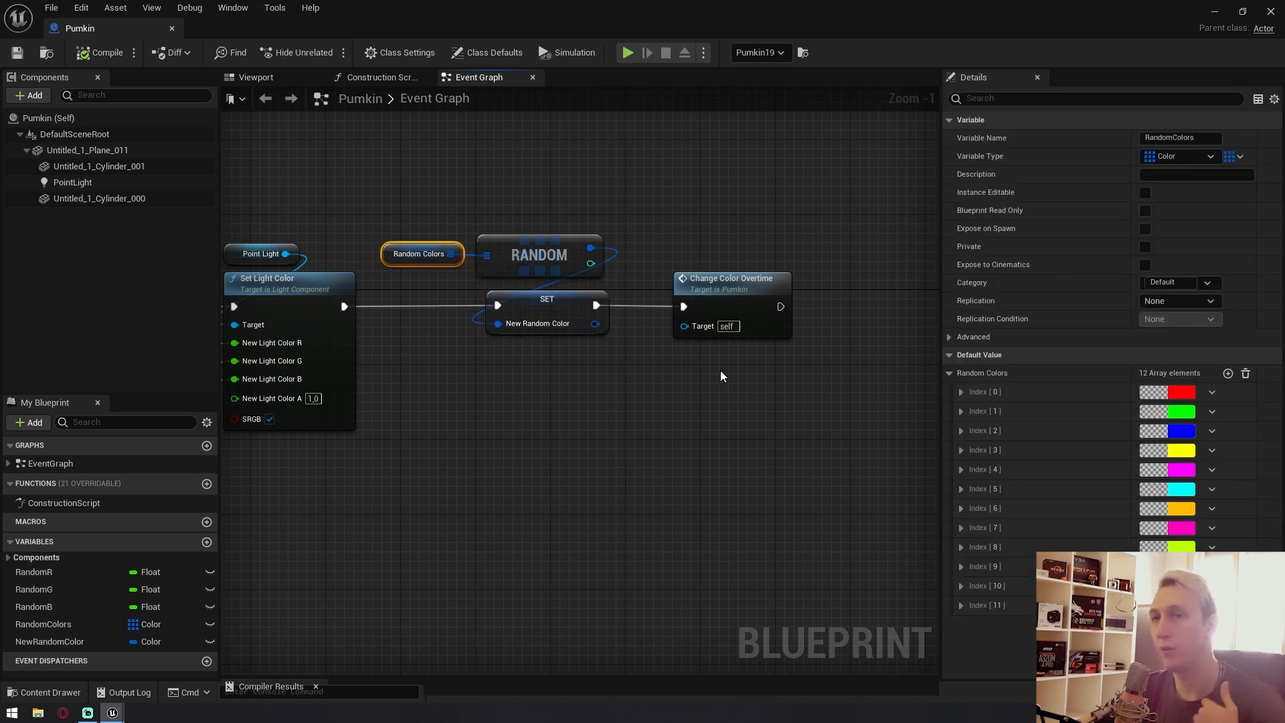
pyautogui.click(523, 403)
# Disconnect the RANDOM node from the SET node and split its New Random Color pin into B, G, R and A inputs.
pyautogui.keyDown('alt'); pyautogui.click(481, 324); pyautogui.keyUp('alt')
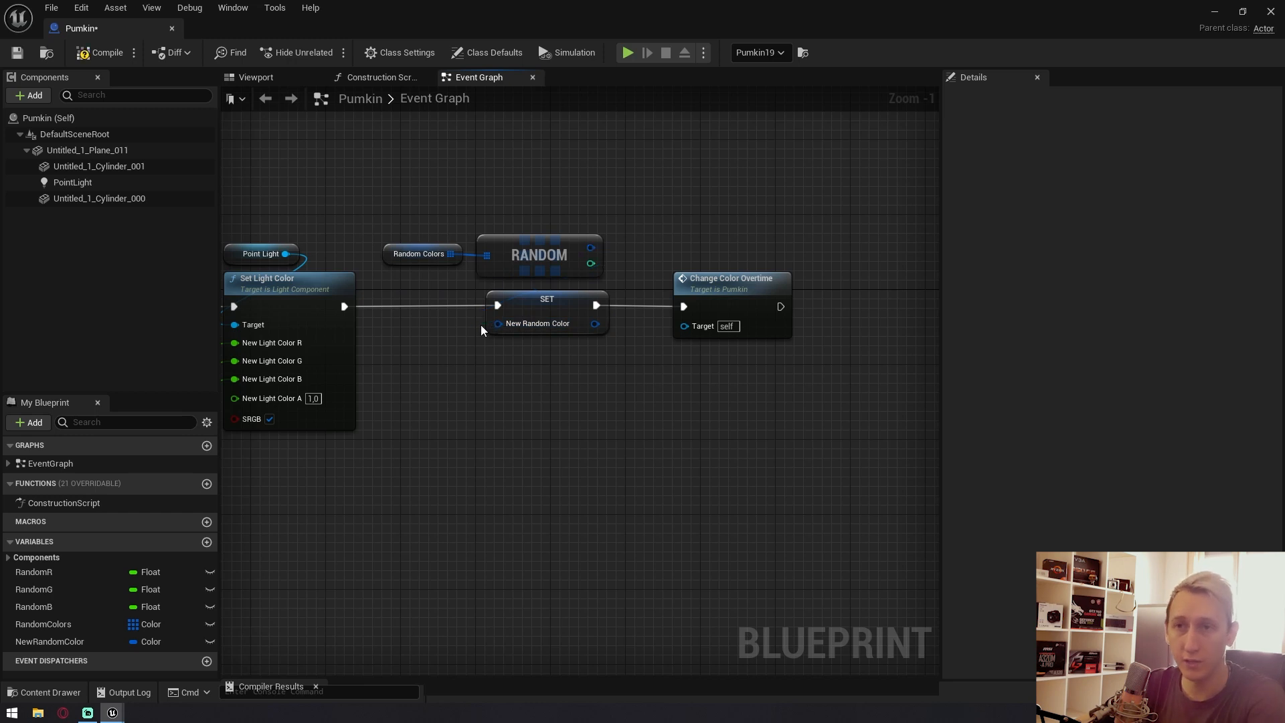
pyautogui.rightClick(503, 323)
pyautogui.click(552, 367)
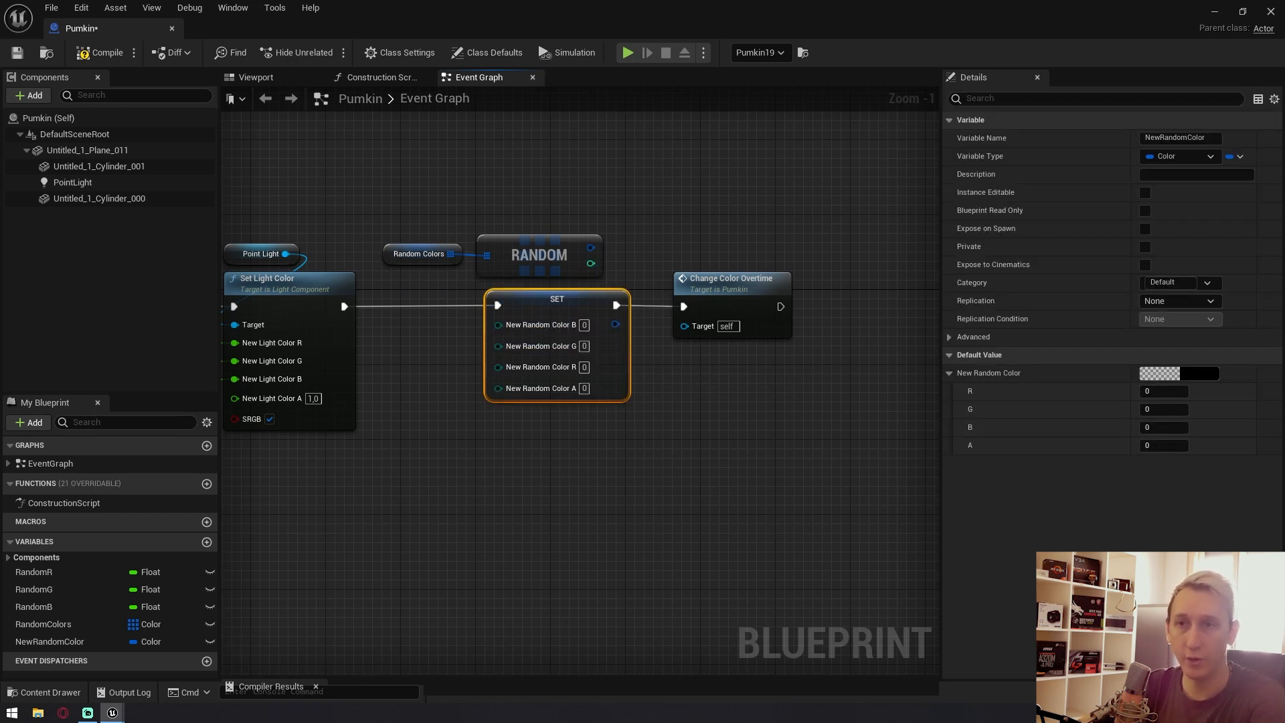
pyautogui.moveTo(530, 426); pyautogui.dragTo(677, 402, button='right')
pyautogui.moveTo(319, 512); pyautogui.dragTo(395, 503, button='right')
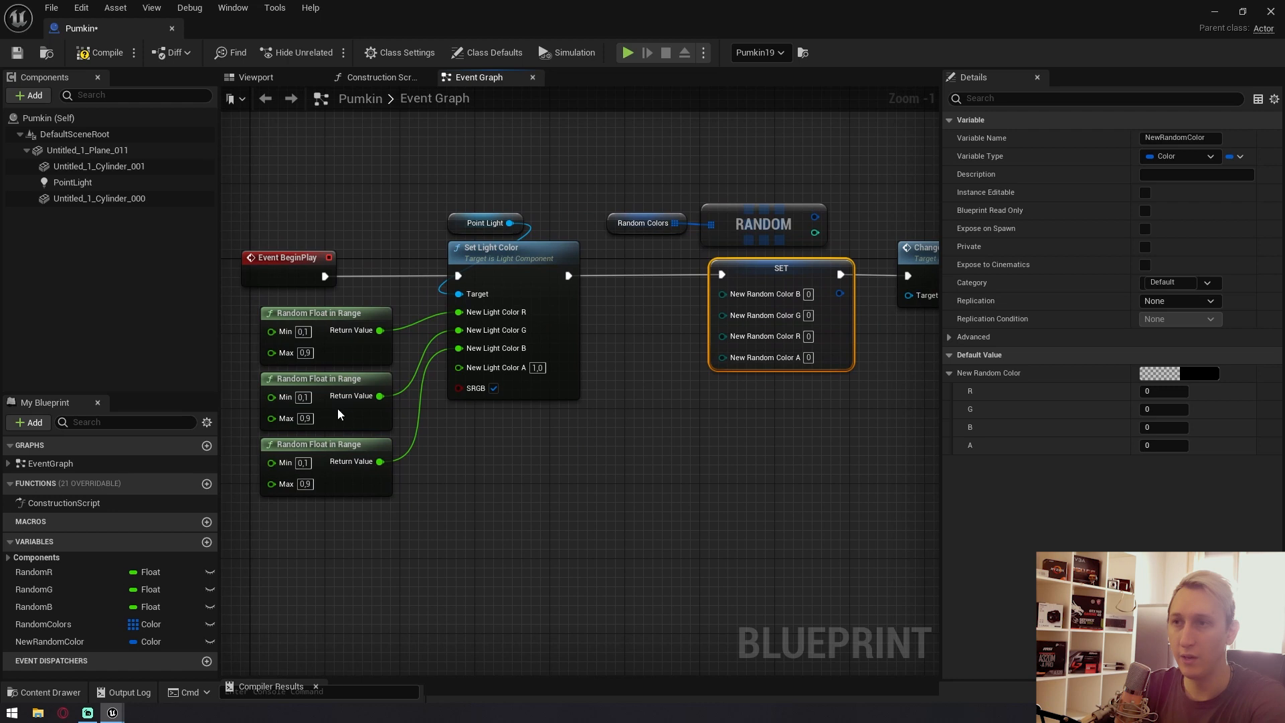
pyautogui.moveTo(401, 502); pyautogui.dragTo(322, 358)
pyautogui.click(708, 365)
# Recombine the SET node's New Random Color pin and reconnect it to the RANDOM node's output.
pyautogui.rightClick(730, 295)
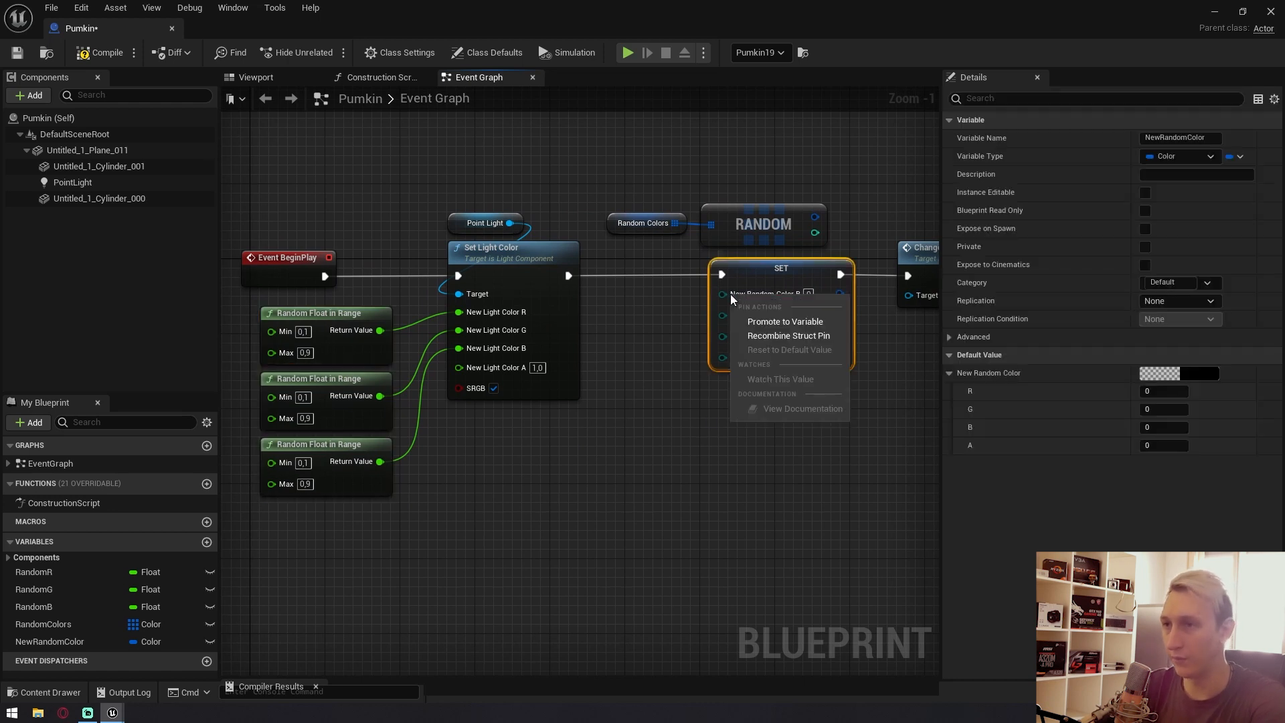
pyautogui.click(764, 339)
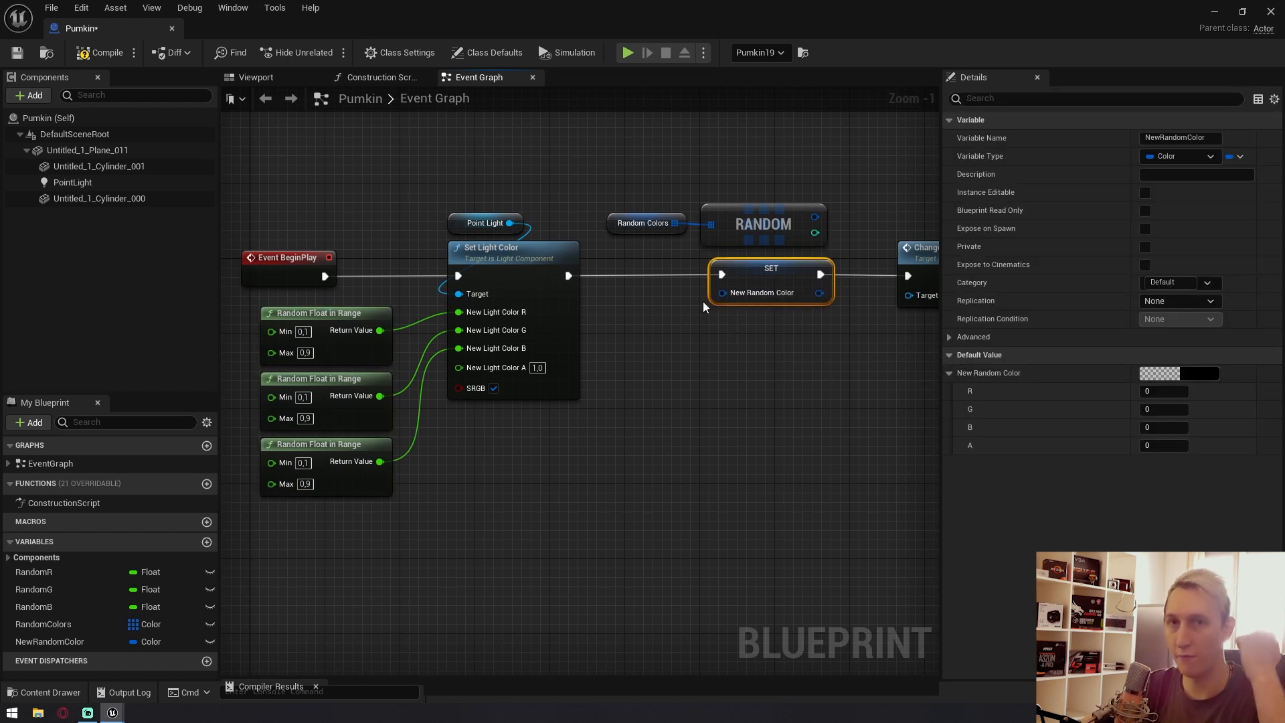
pyautogui.click(724, 403)
pyautogui.moveTo(724, 403); pyautogui.dragTo(684, 405, button='right')
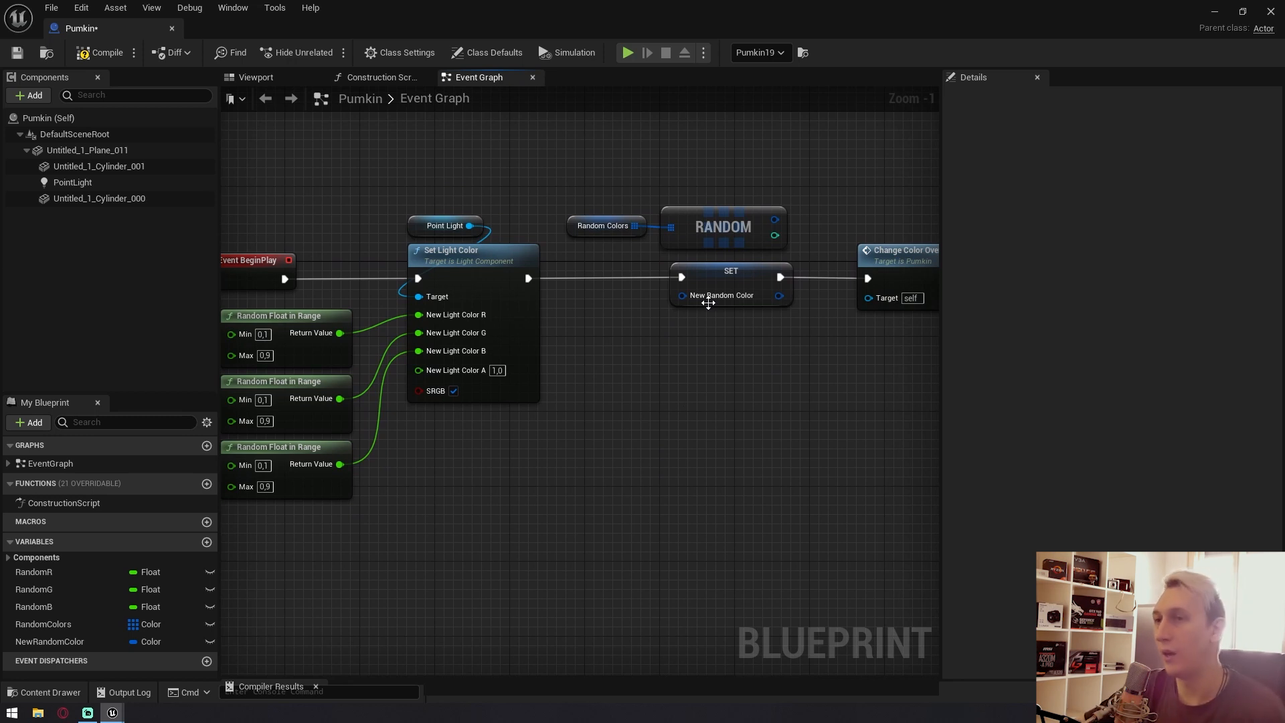
pyautogui.moveTo(682, 295); pyautogui.dragTo(774, 219)
# Examine the Random Colors node, the SET node's New Random Color input and the Change Color Overtime call.
pyautogui.moveTo(537, 196); pyautogui.dragTo(475, 187, button='right')
pyautogui.click(536, 216)
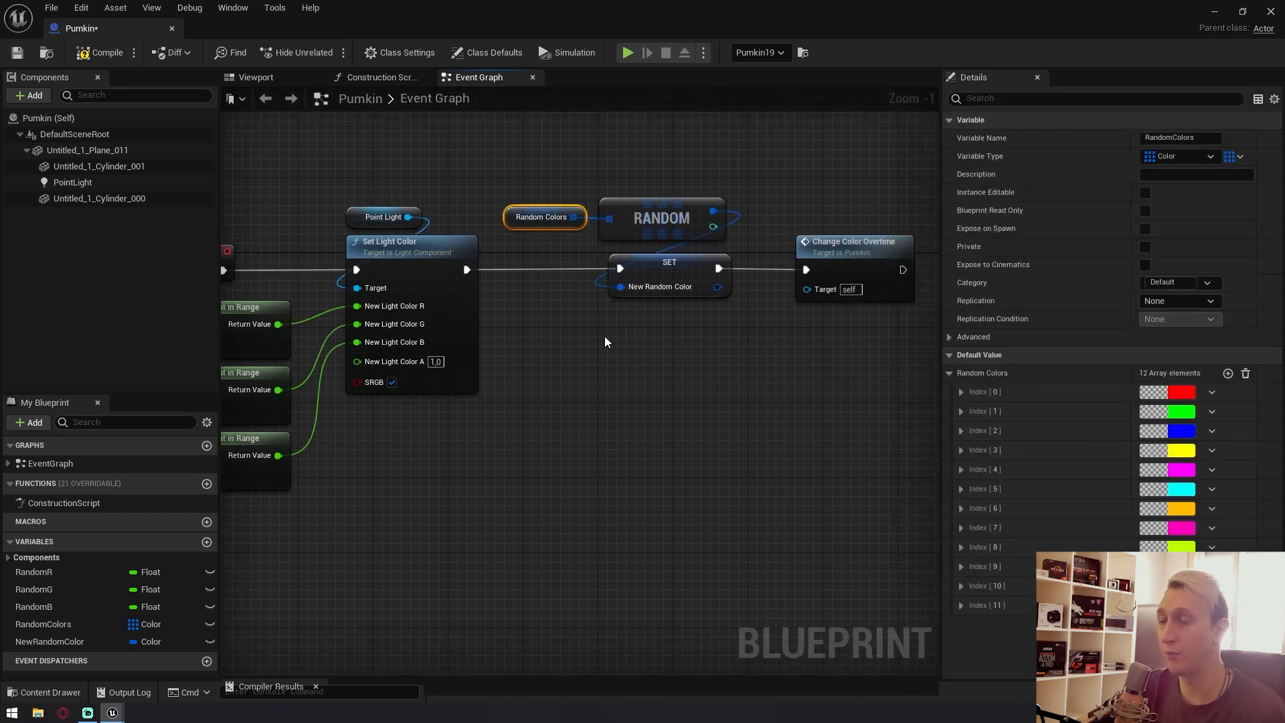
pyautogui.moveTo(604, 336); pyautogui.dragTo(572, 336, button='right')
pyautogui.click(600, 259)
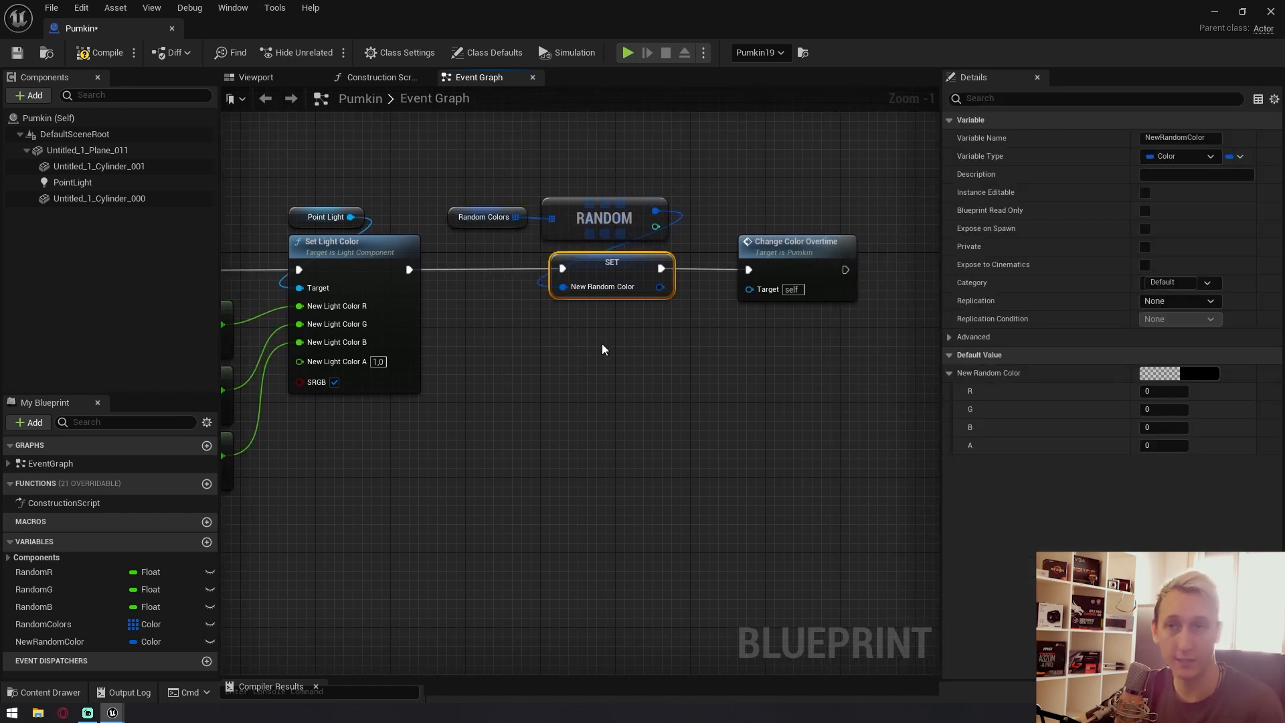
pyautogui.moveTo(598, 290)
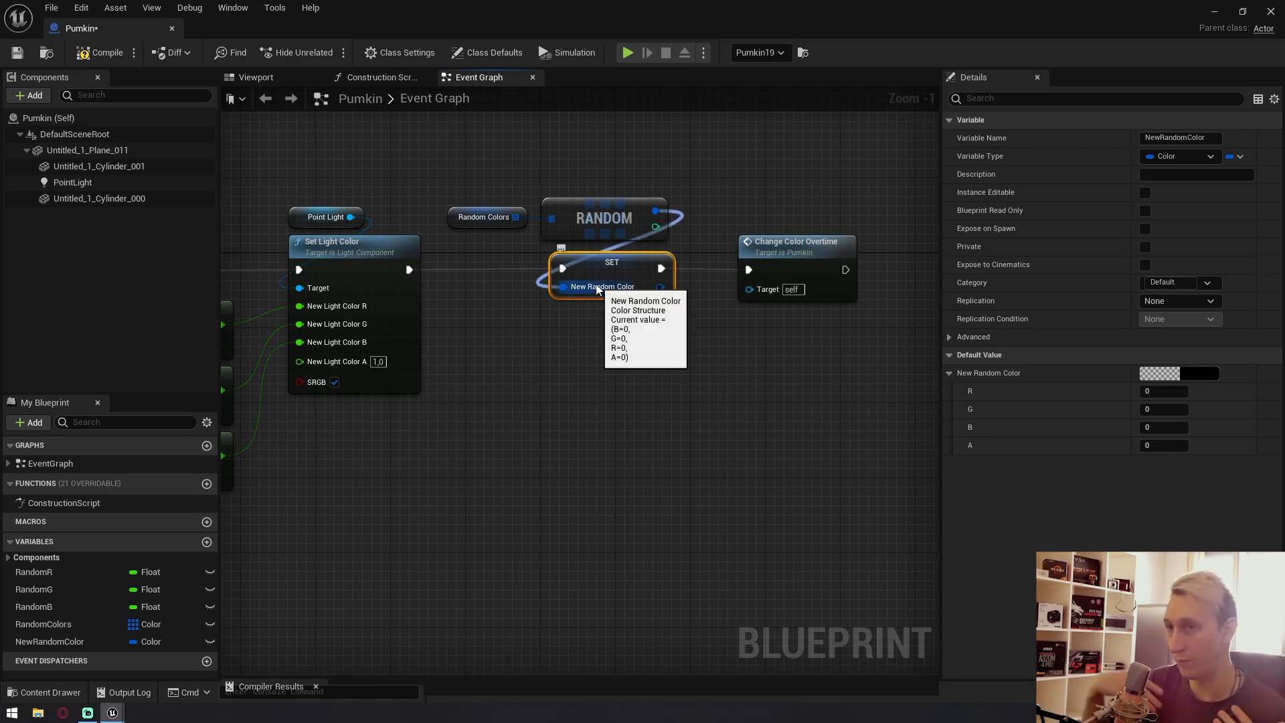
pyautogui.click(689, 365)
pyautogui.click(799, 242)
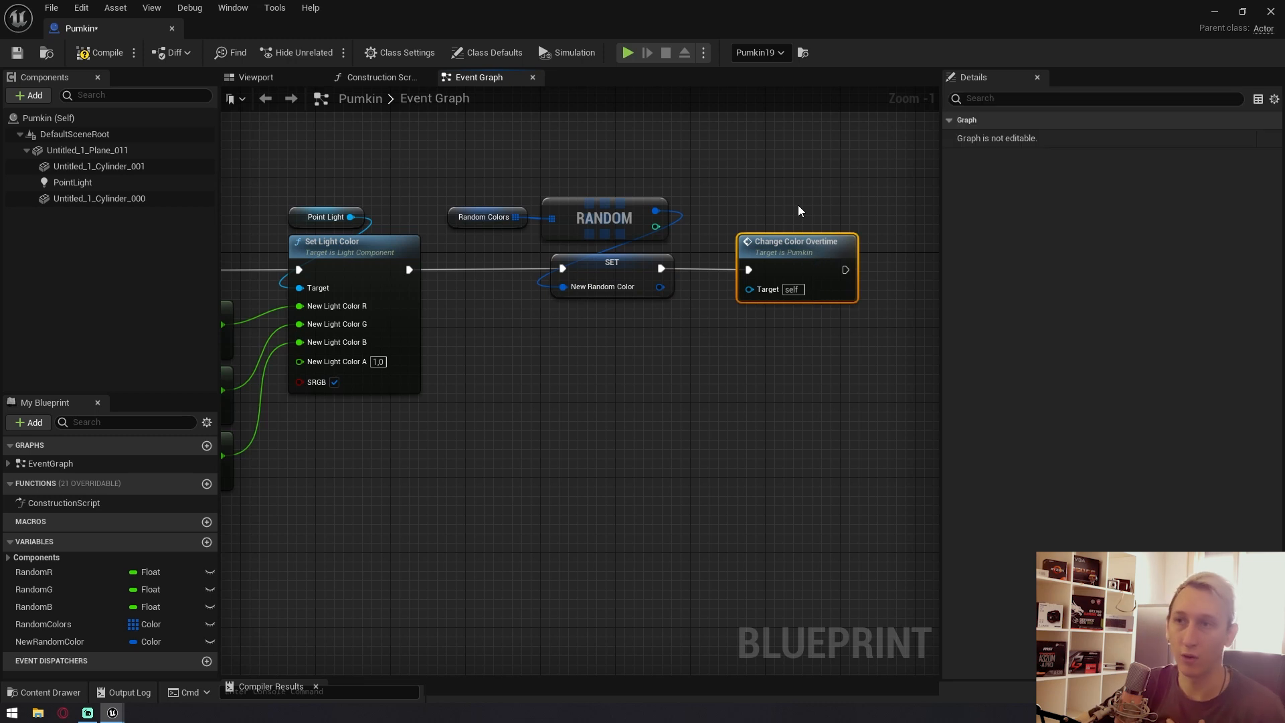
pyautogui.moveTo(793, 400); pyautogui.dragTo(734, 408, button='right')
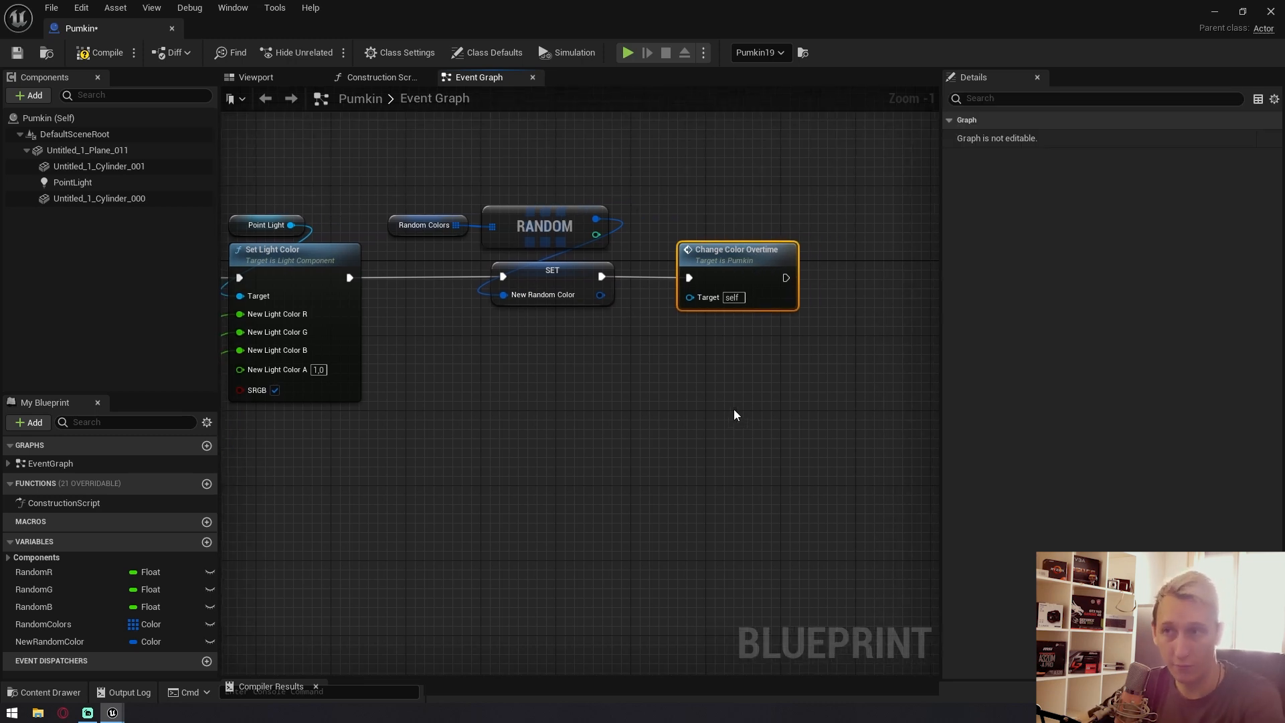
# Add a custom event below the Change Color Overtime call and delete it again.
pyautogui.rightClick(733, 408)
pyautogui.write('custom')
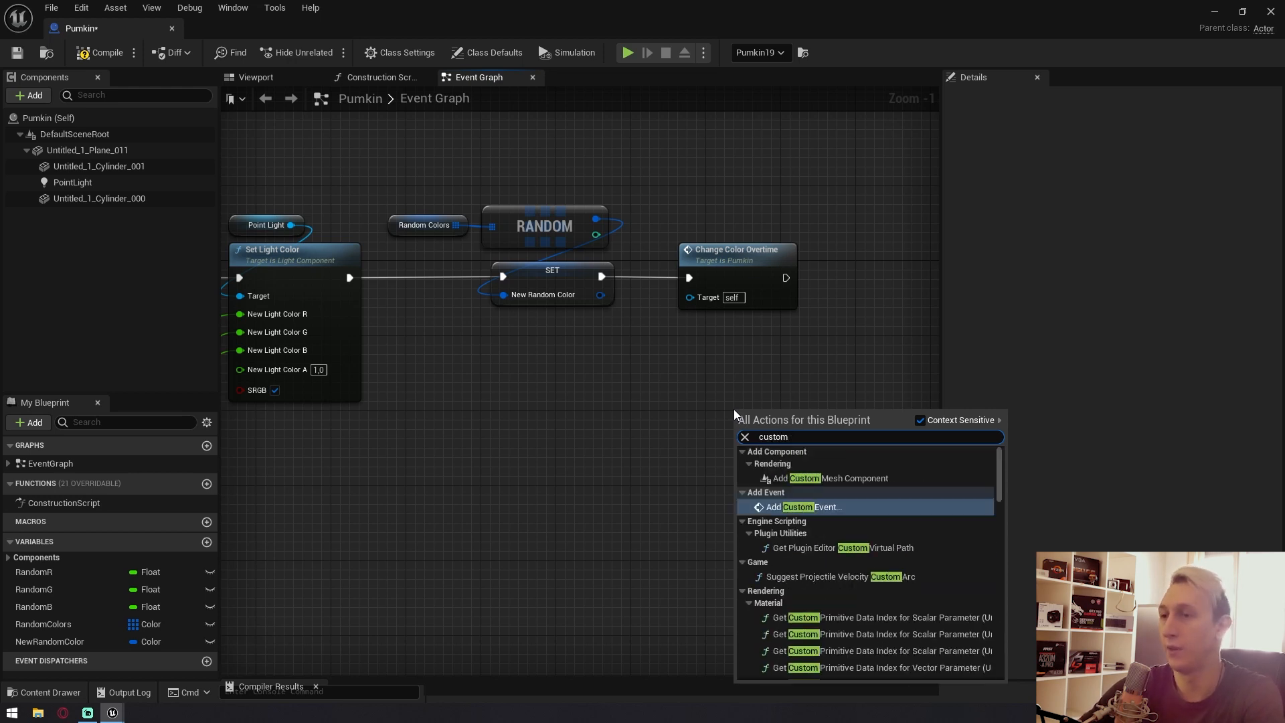
pyautogui.press('Return')
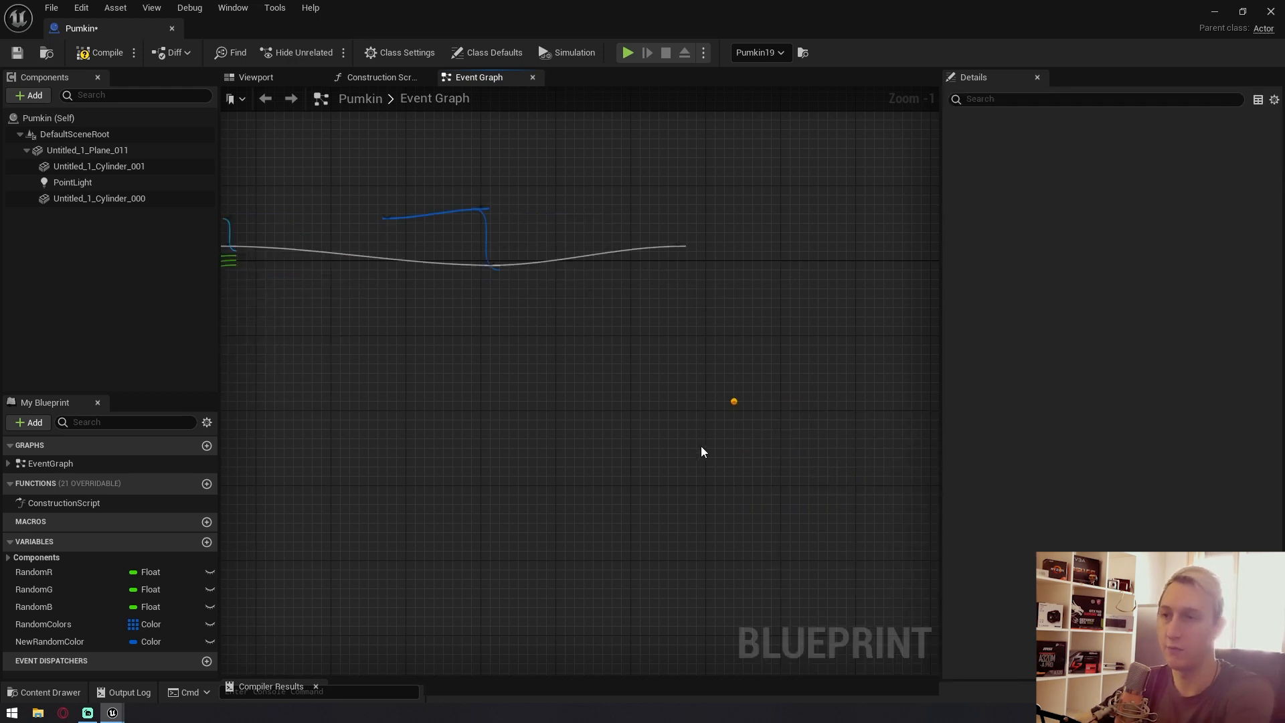
pyautogui.press('Delete')
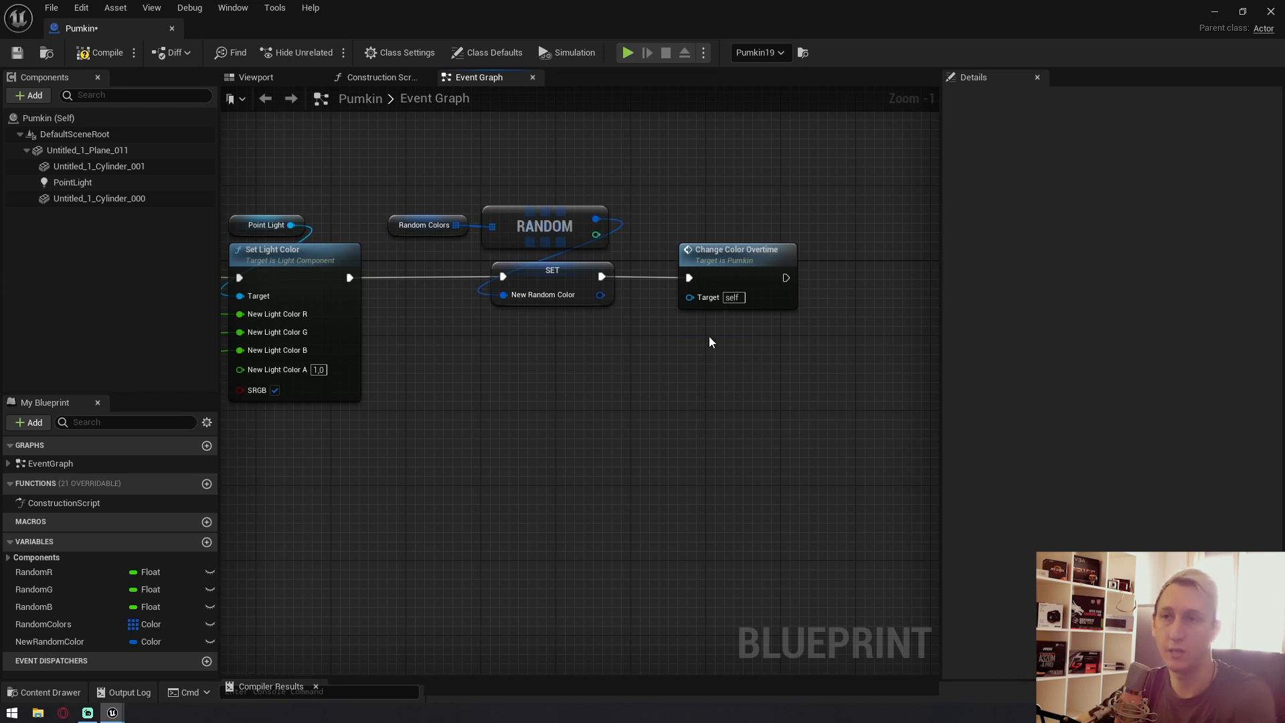
# Disconnect the Color Change timeline's Finished output from the Delay node and move the Delay, RANDOM, SET and event call nodes aside.
pyautogui.click(595, 497)
pyautogui.scroll(-6, 605, 516)
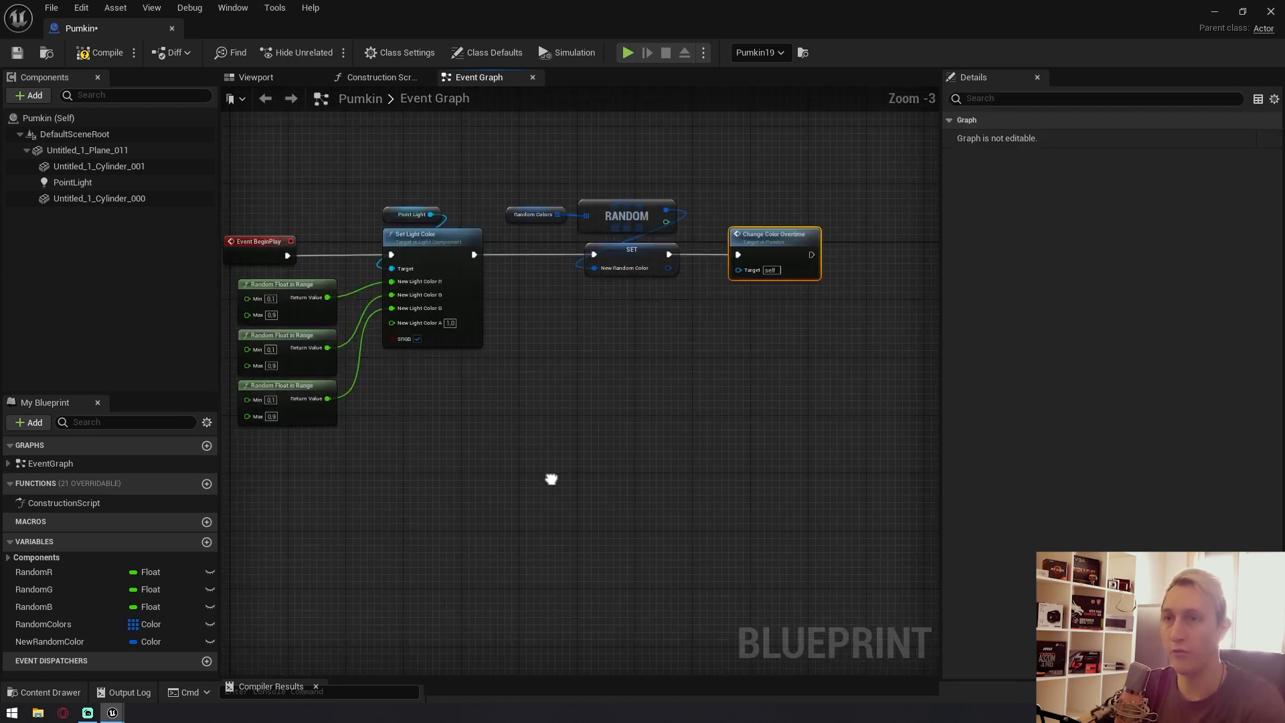
pyautogui.moveTo(705, 380); pyautogui.dragTo(621, 233, button='right')
pyautogui.scroll(5, 619, 238)
pyautogui.moveTo(605, 276); pyautogui.dragTo(577, 146, button='right')
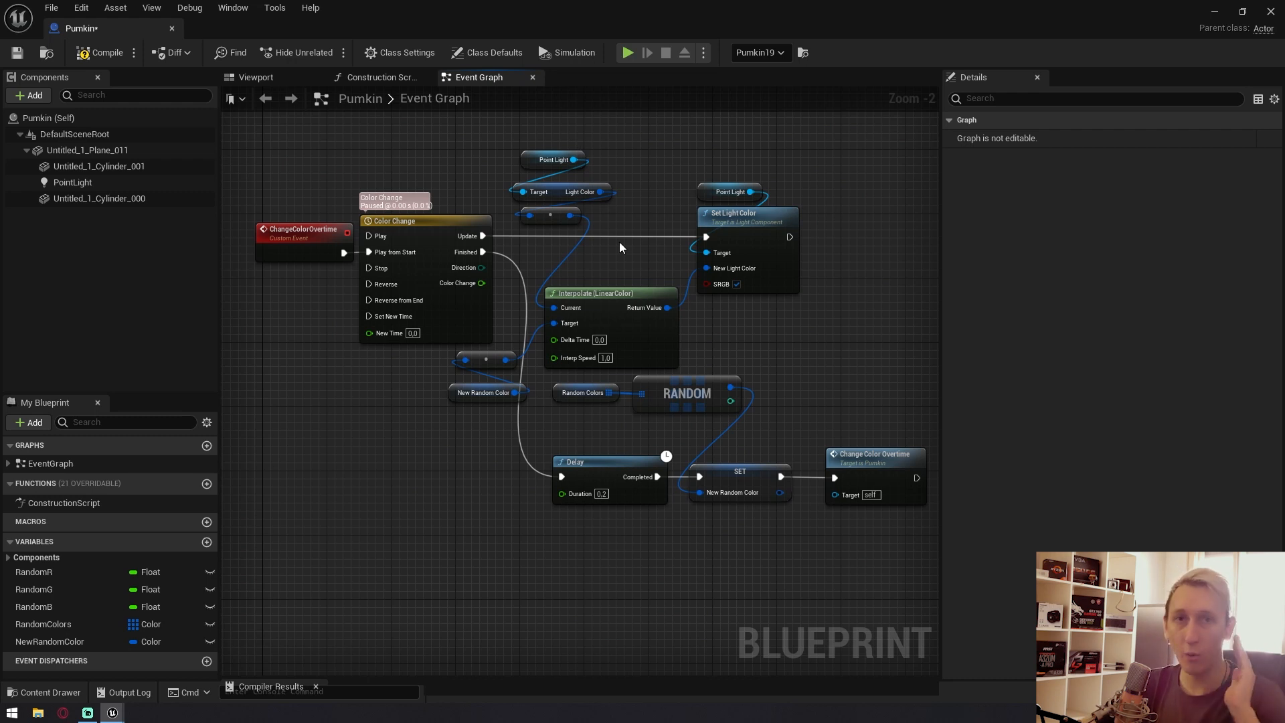
pyautogui.keyDown('alt'); pyautogui.click(518, 269); pyautogui.keyUp('alt')
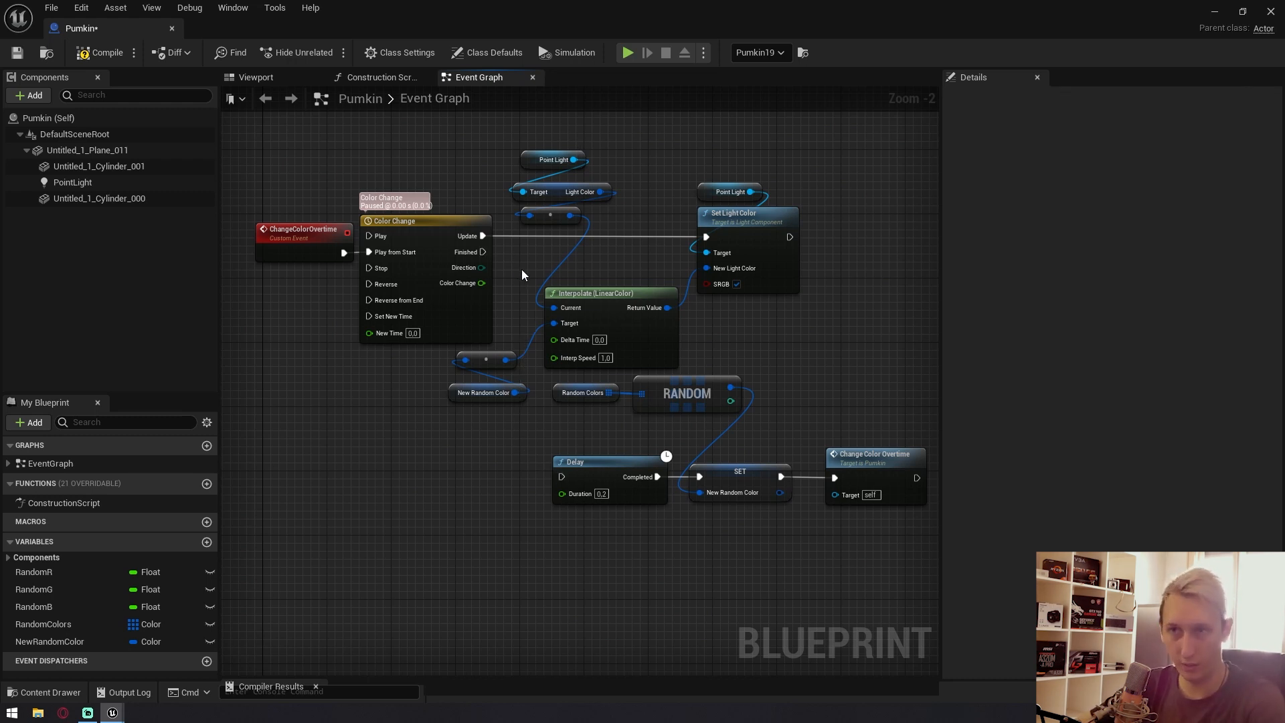
pyautogui.moveTo(774, 503); pyautogui.dragTo(744, 441, button='right')
pyautogui.moveTo(867, 481); pyautogui.dragTo(629, 621)
pyautogui.moveTo(647, 474); pyautogui.dragTo(702, 609, button='right')
pyautogui.click(701, 608)
# Move the New Random Color node and its conversion node below Interpolate, and align the Point Light, Light Color and conversion nodes above it.
pyautogui.moveTo(666, 570); pyautogui.dragTo(519, 433)
pyautogui.click(530, 453)
pyautogui.moveTo(573, 521)
pyautogui.mouseDown()
pyautogui.moveTo(496, 433)
pyautogui.moveTo(596, 493)
pyautogui.moveTo(574, 499)
pyautogui.mouseUp()
pyautogui.moveTo(525, 219); pyautogui.dragTo(585, 291)
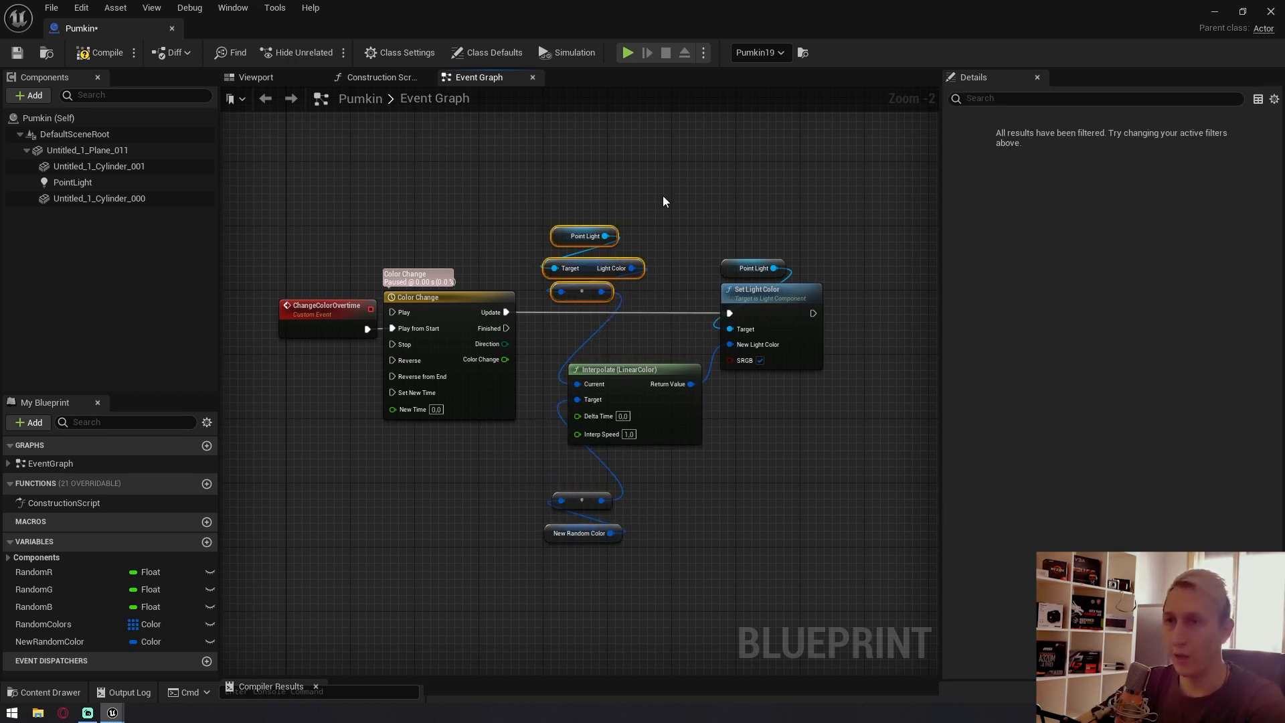
pyautogui.click(799, 397)
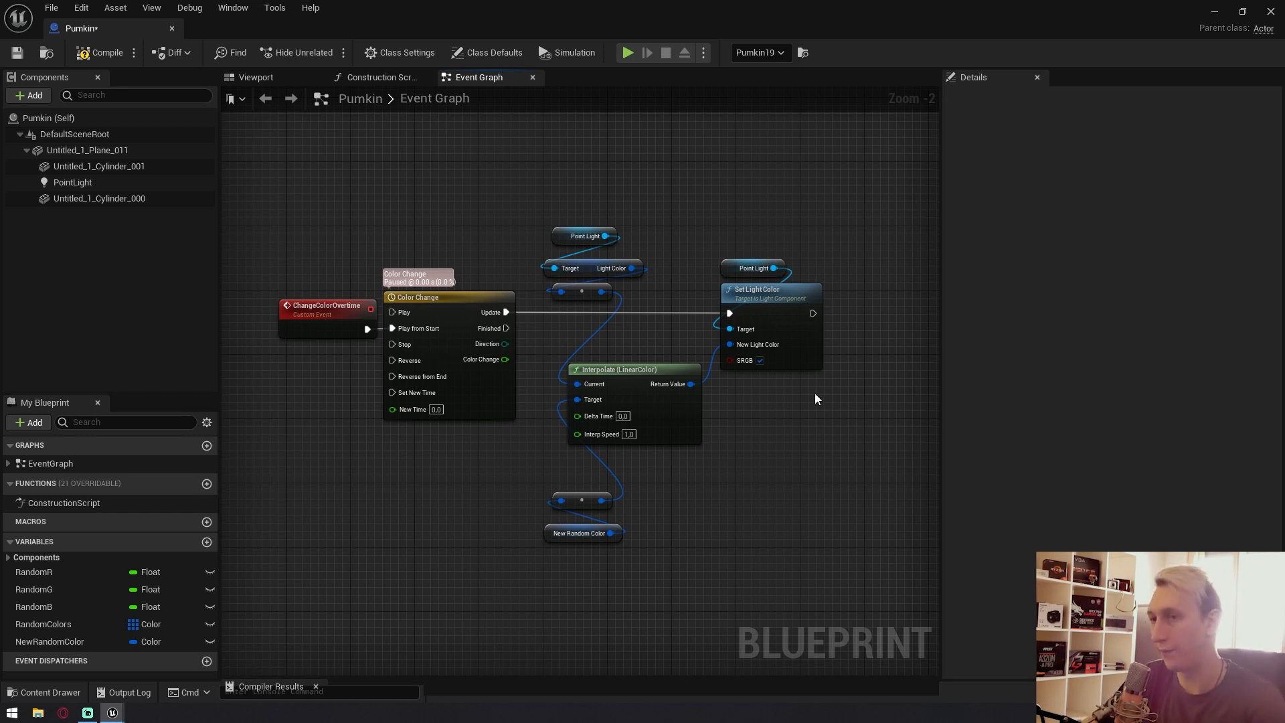
# Examine the Set Light Color node, the ChangeColorOvertime custom event and the Color Change timeline feeding it.
pyautogui.moveTo(813, 400)
pyautogui.mouseDown(button='right')
pyautogui.moveTo(744, 392)
pyautogui.moveTo(796, 393)
pyautogui.mouseUp(button='right')
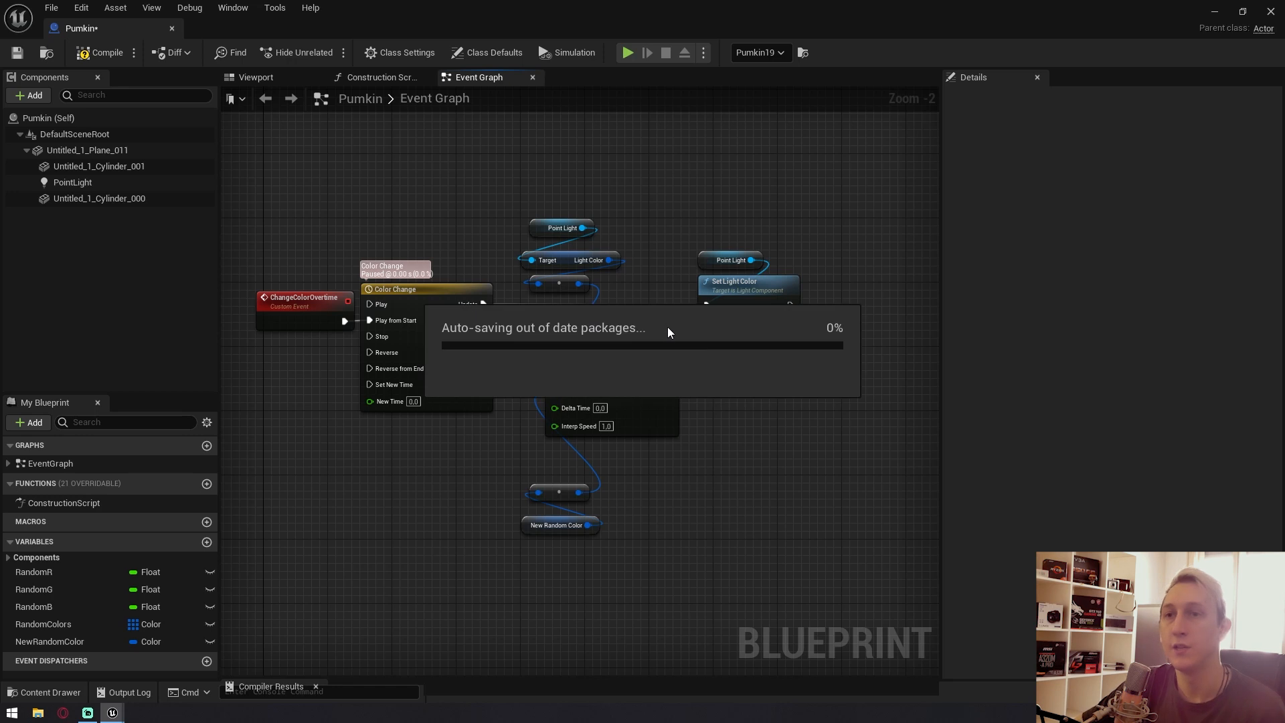
pyautogui.scroll(2, 913, 298)
pyautogui.moveTo(617, 170); pyautogui.dragTo(808, 432)
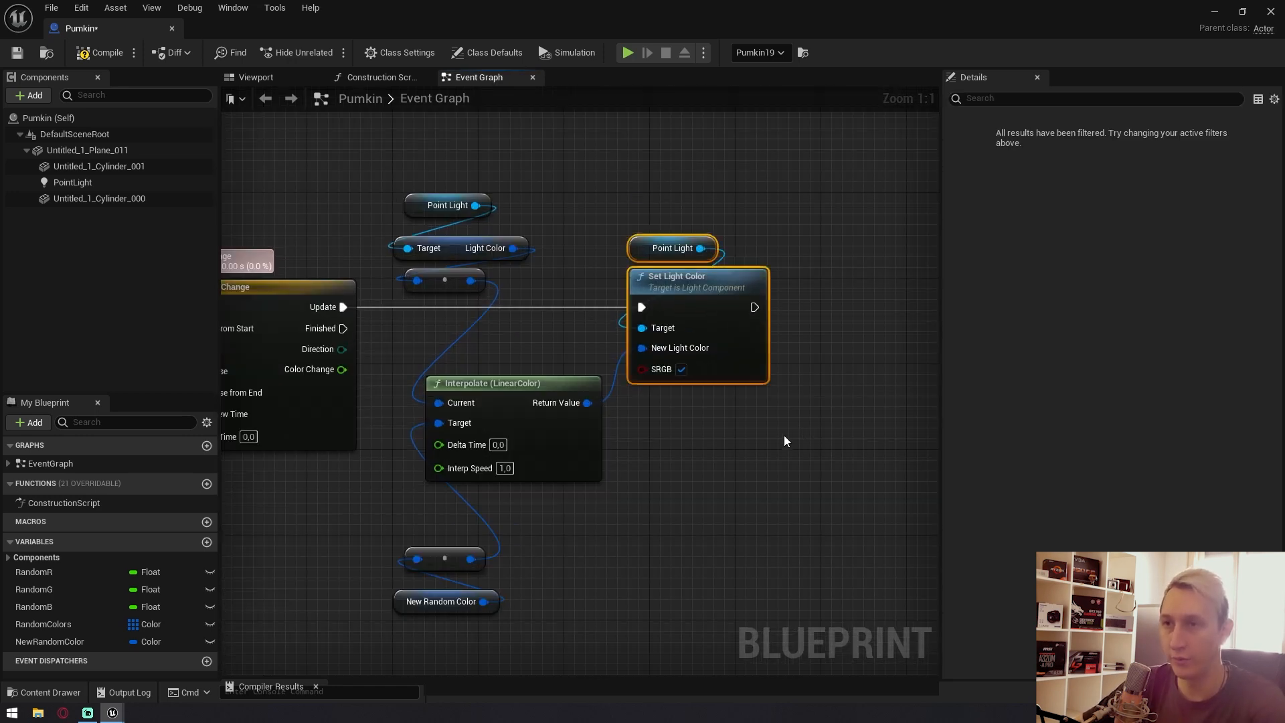
pyautogui.moveTo(784, 439); pyautogui.dragTo(916, 427, button='right')
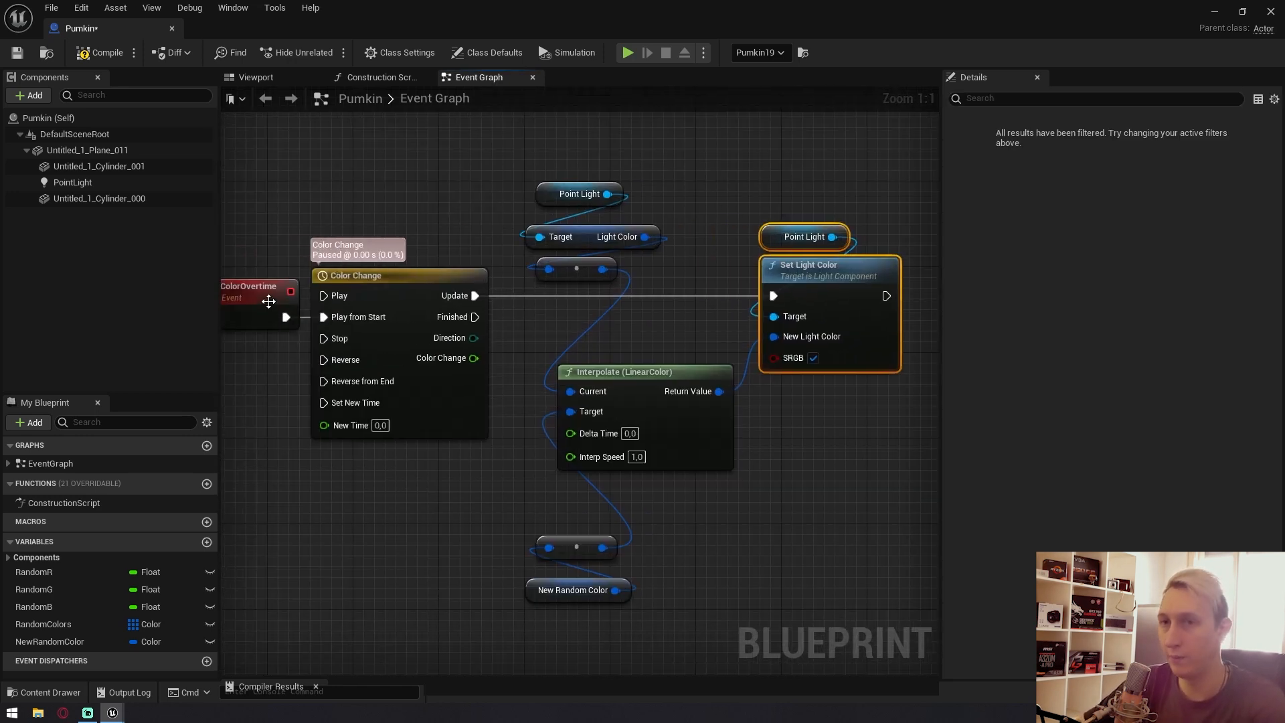
pyautogui.moveTo(240, 301); pyautogui.dragTo(344, 299, button='right')
pyautogui.click(344, 299)
pyautogui.moveTo(443, 411); pyautogui.dragTo(353, 431, button='right')
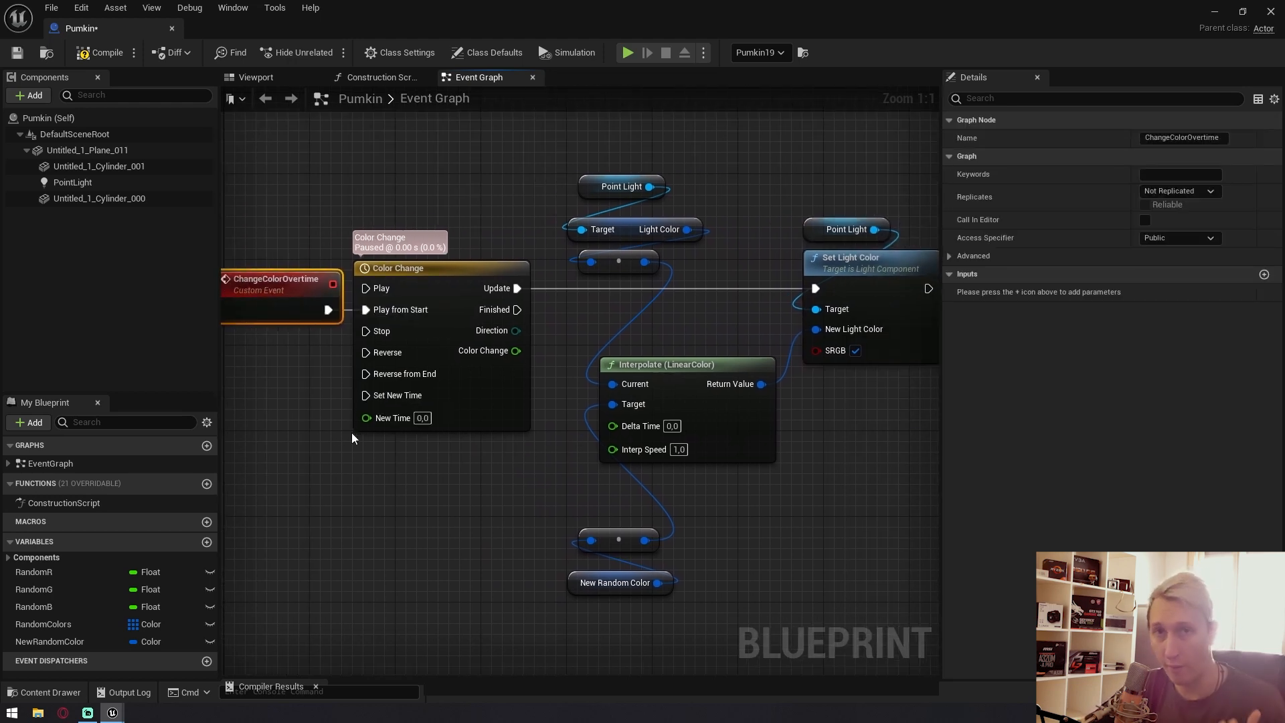
pyautogui.click(344, 461)
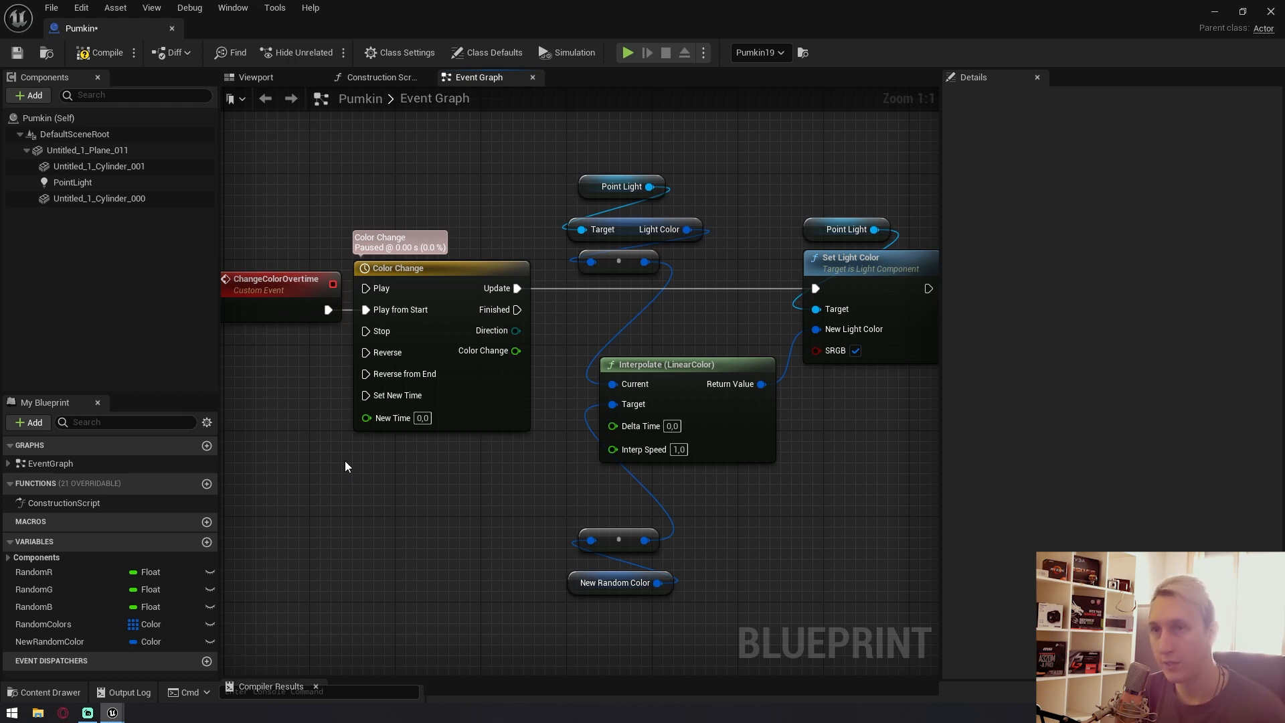
pyautogui.moveTo(344, 463); pyautogui.dragTo(426, 449, button='right')
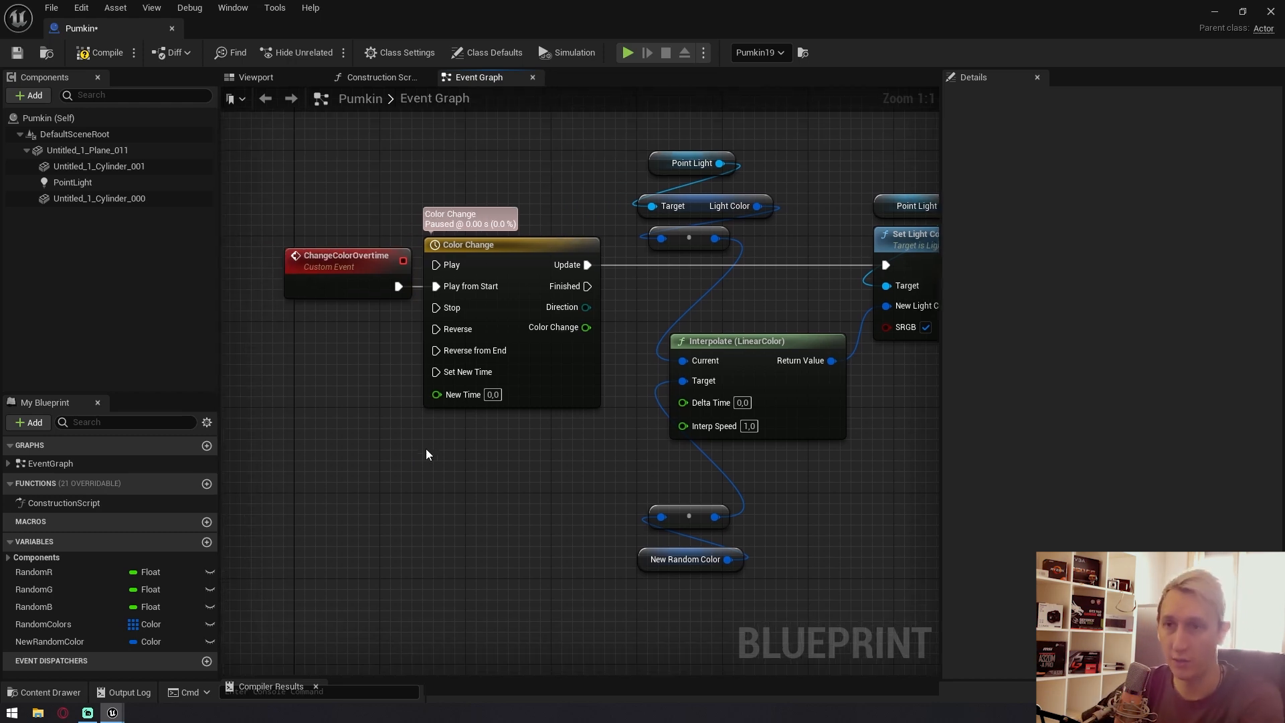
# Add a timeline node named "Color Change 2" below the existing Color Change timeline in the Event Graph.
pyautogui.rightClick(426, 448)
pyautogui.write('time')
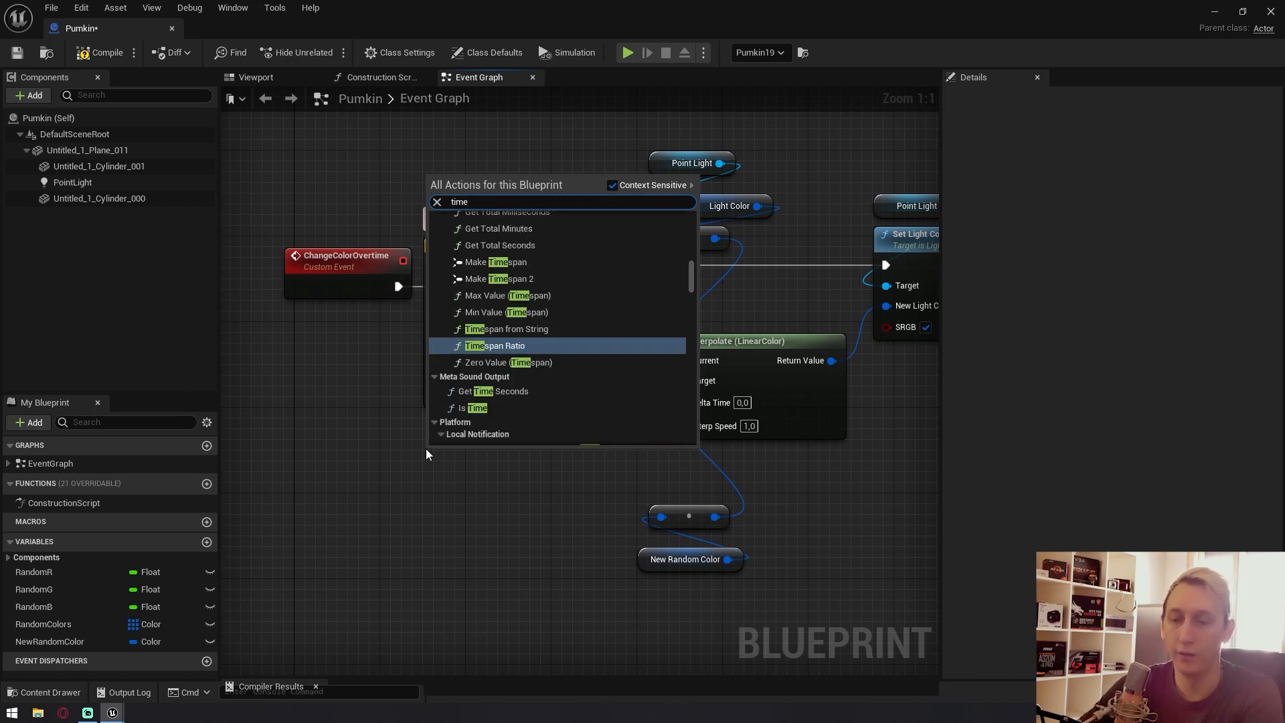
pyautogui.write('line')
pyautogui.click(426, 449)
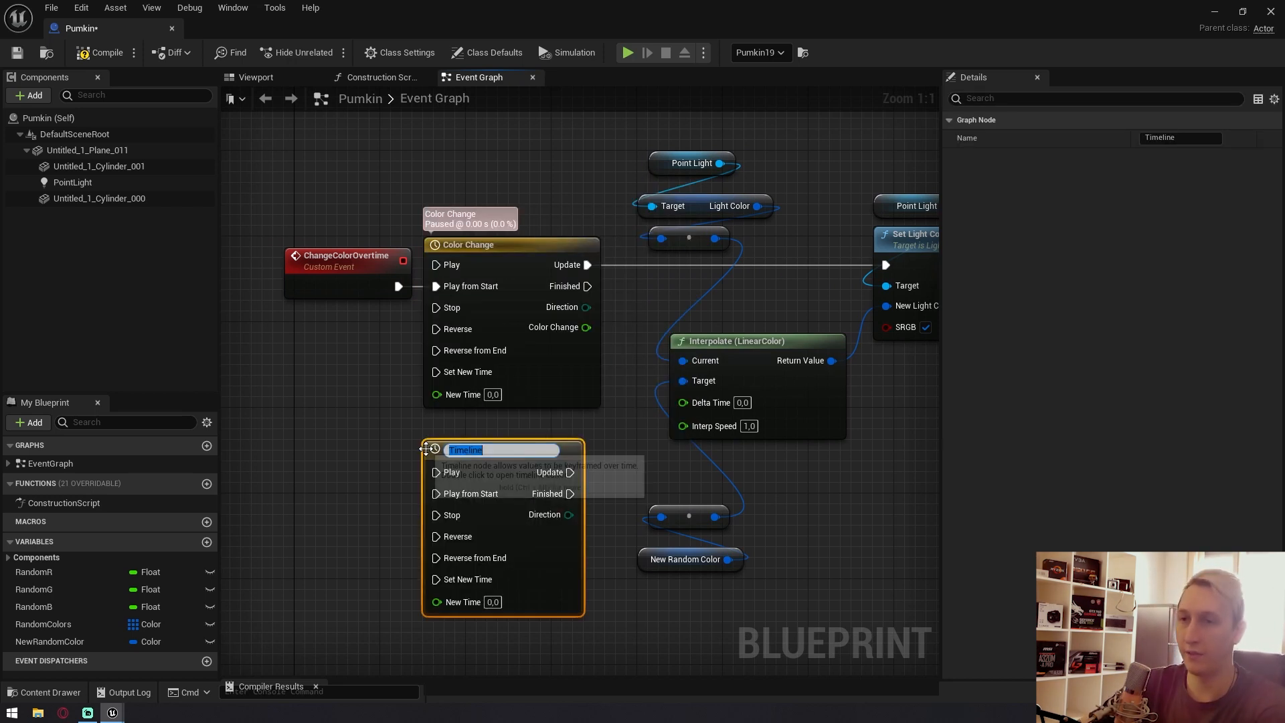
pyautogui.write('Color Change 2')
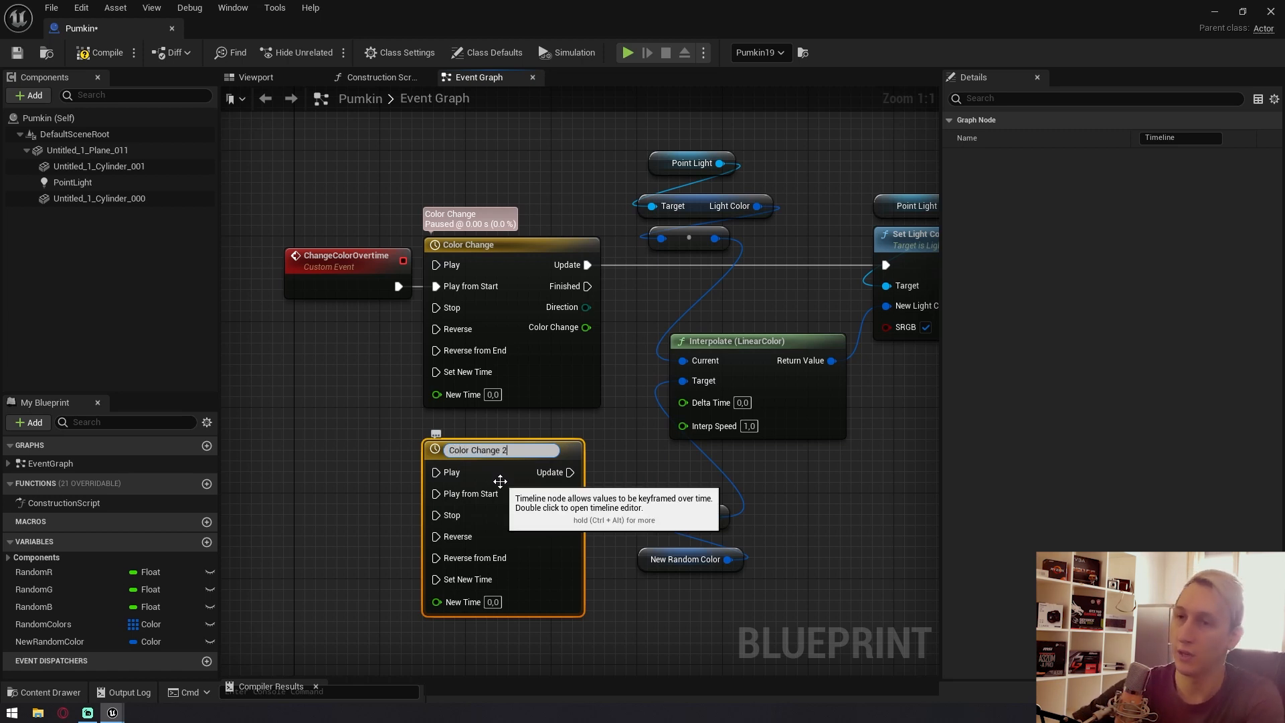
pyautogui.press('Return')
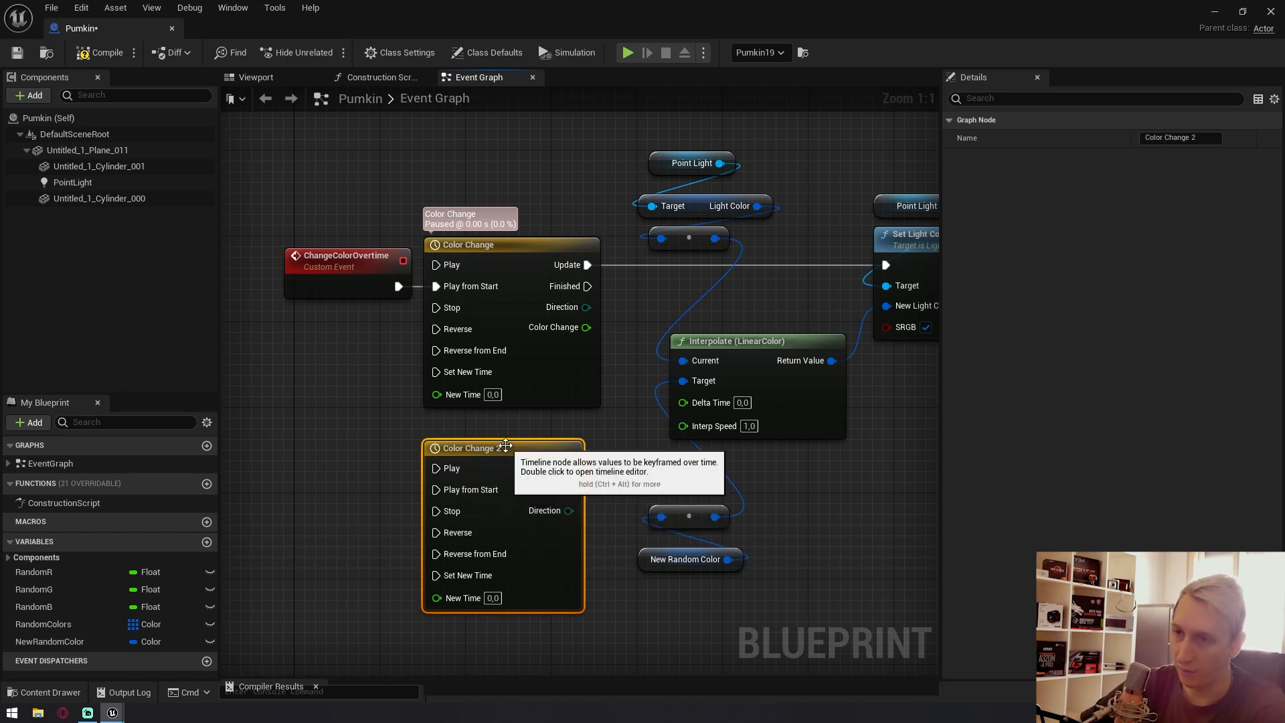
# Open the Color Change 2 timeline for editing and add a float track with its default name.
pyautogui.doubleClick(496, 455)
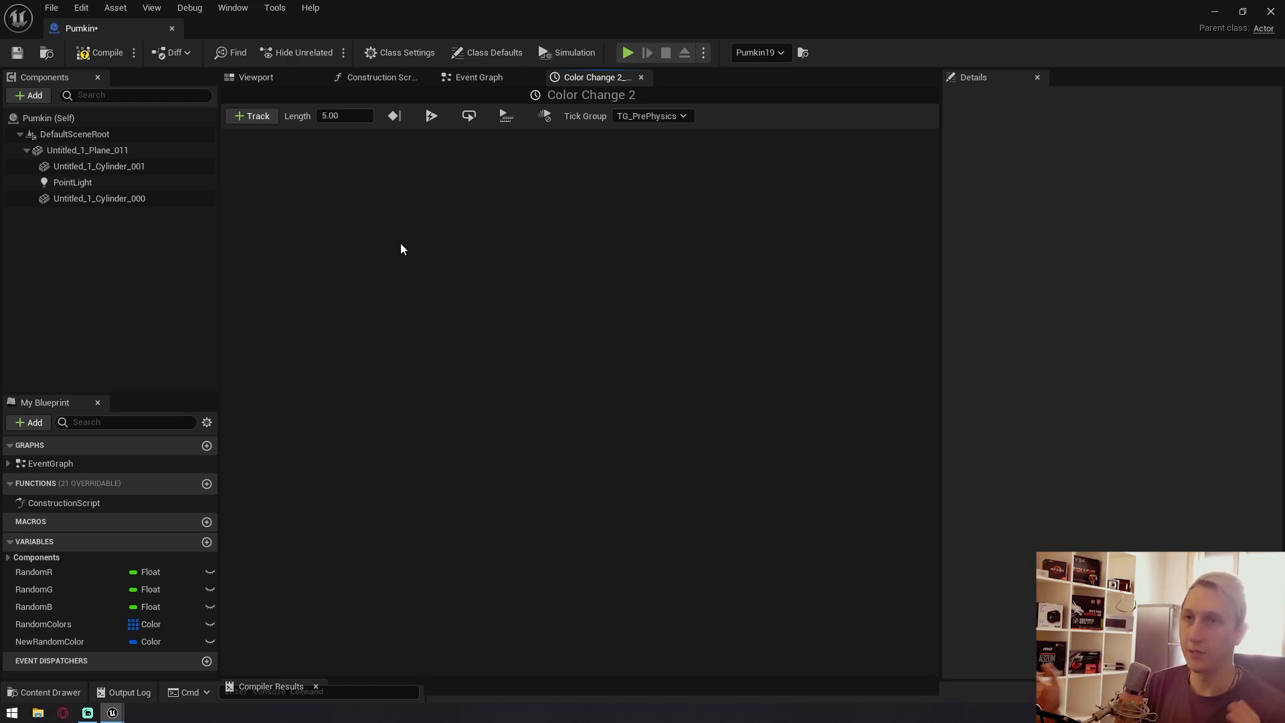
pyautogui.click(252, 116)
pyautogui.click(271, 132)
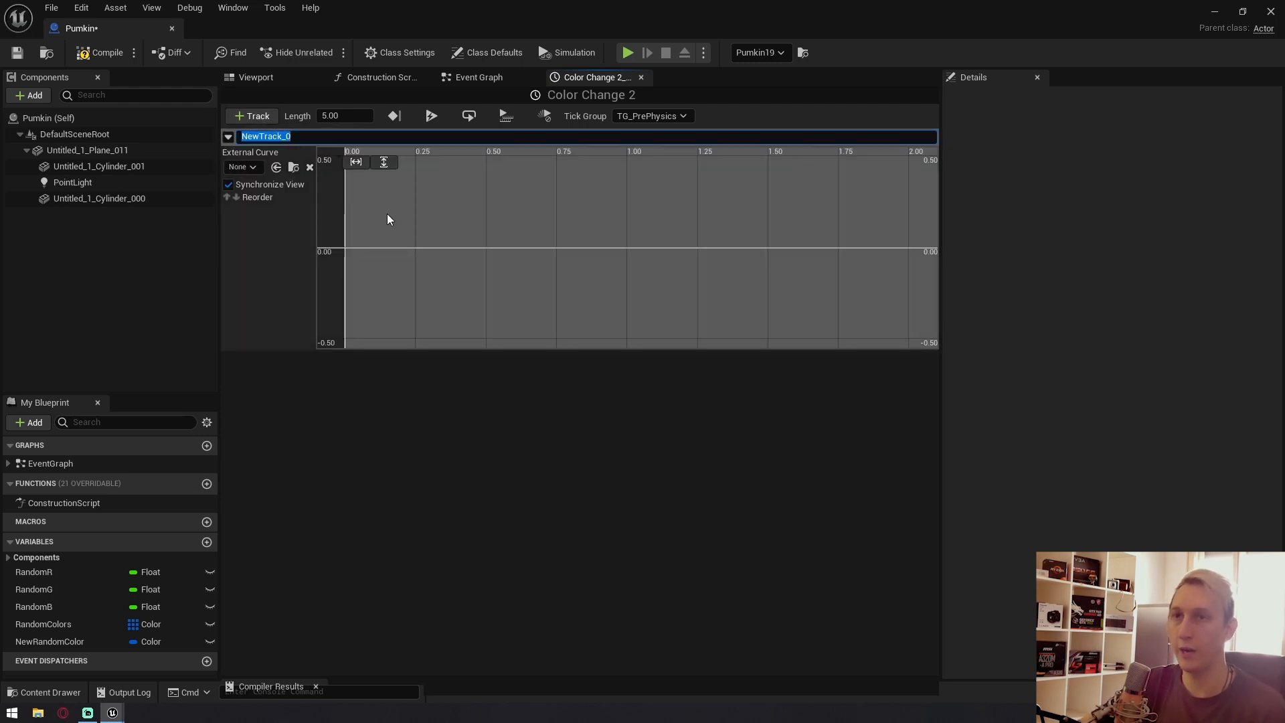
pyautogui.moveTo(367, 246); pyautogui.dragTo(359, 250, button='right')
# Try timeline lengths of 3 and 5 for Color Change 2.
pyautogui.click(344, 116)
pyautogui.write('3')
pyautogui.press('Return')
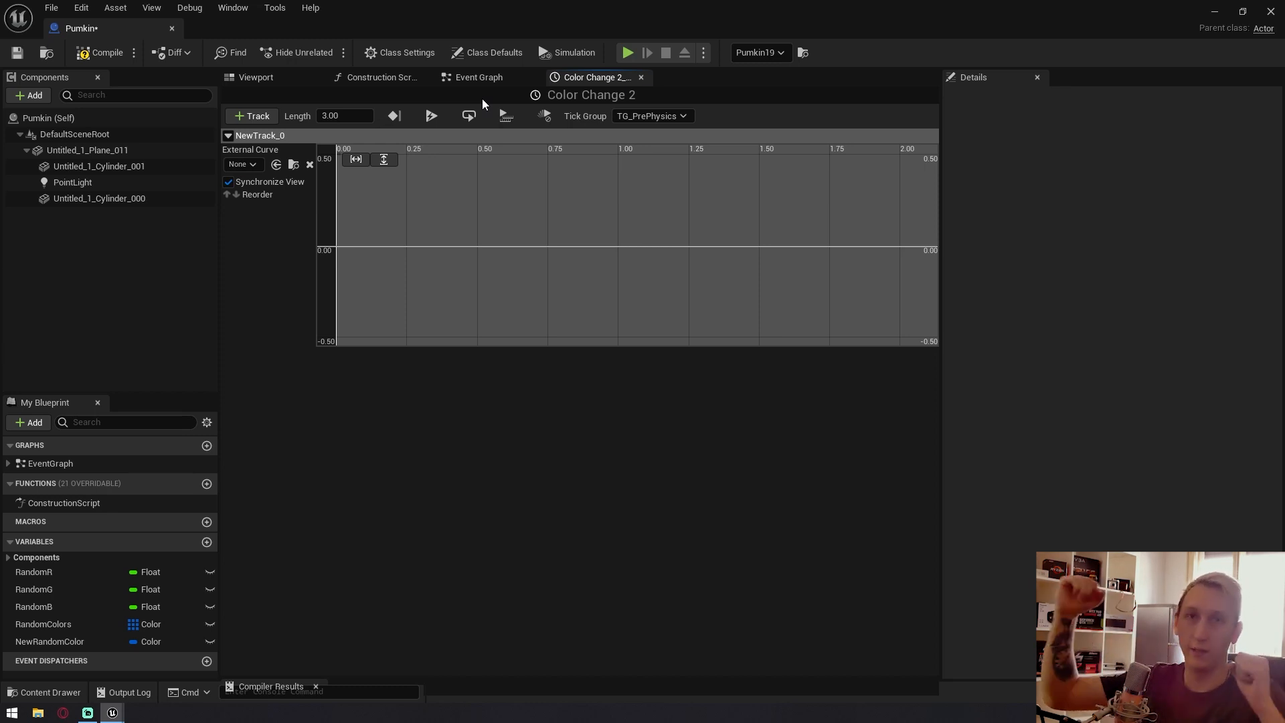
pyautogui.click(354, 118)
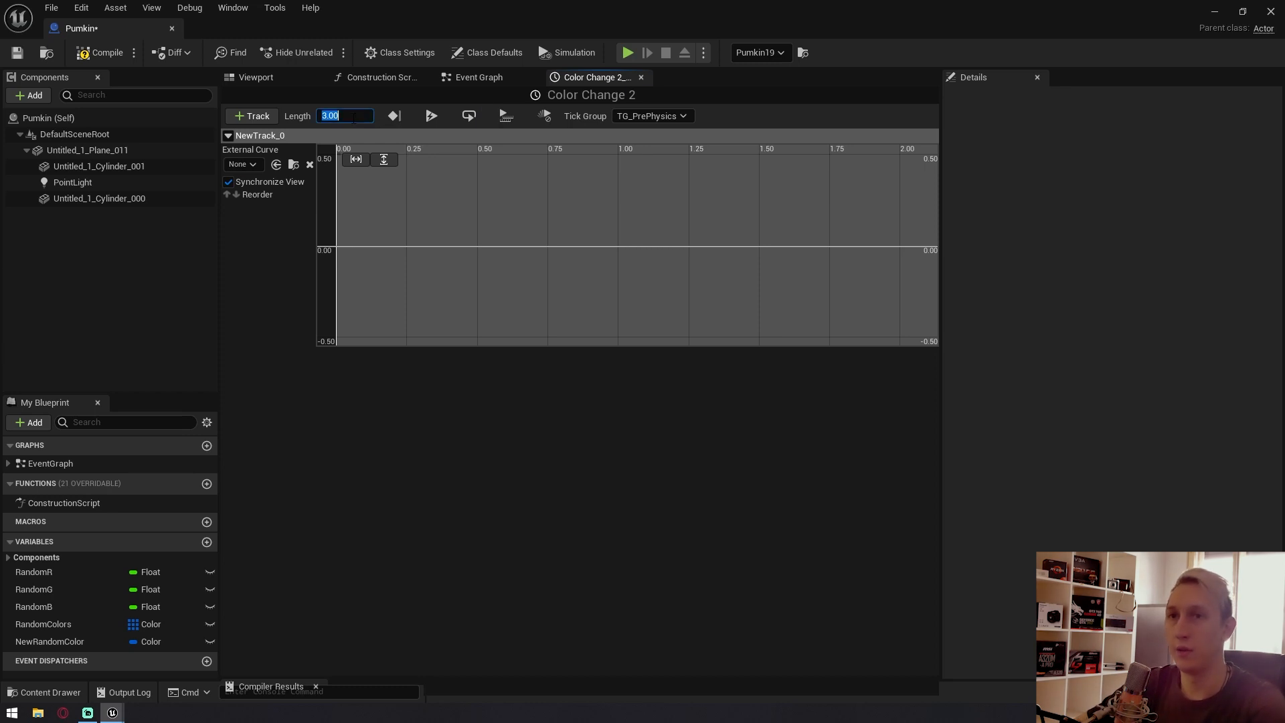
pyautogui.write('5')
pyautogui.click(287, 316)
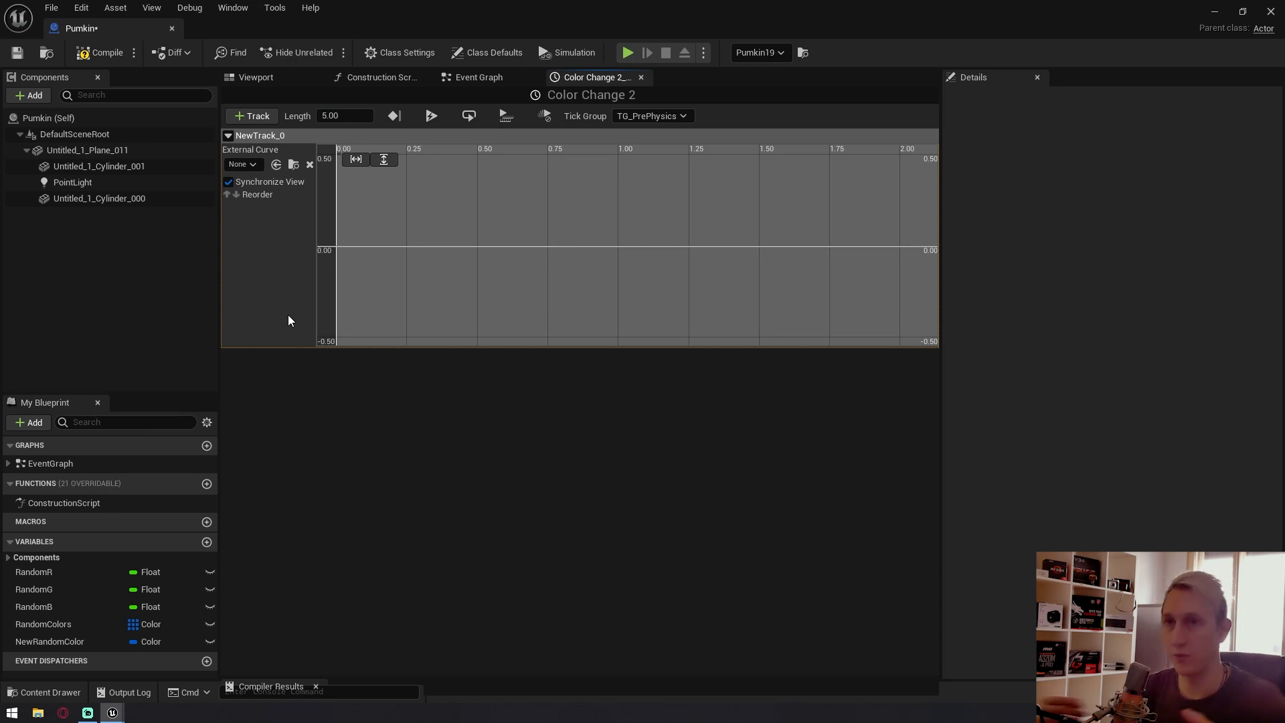
# Set the Color Change 2 timeline length to 1 and add two curve keys, one near each end.
pyautogui.click(352, 118)
pyautogui.write('1')
pyautogui.press('Return')
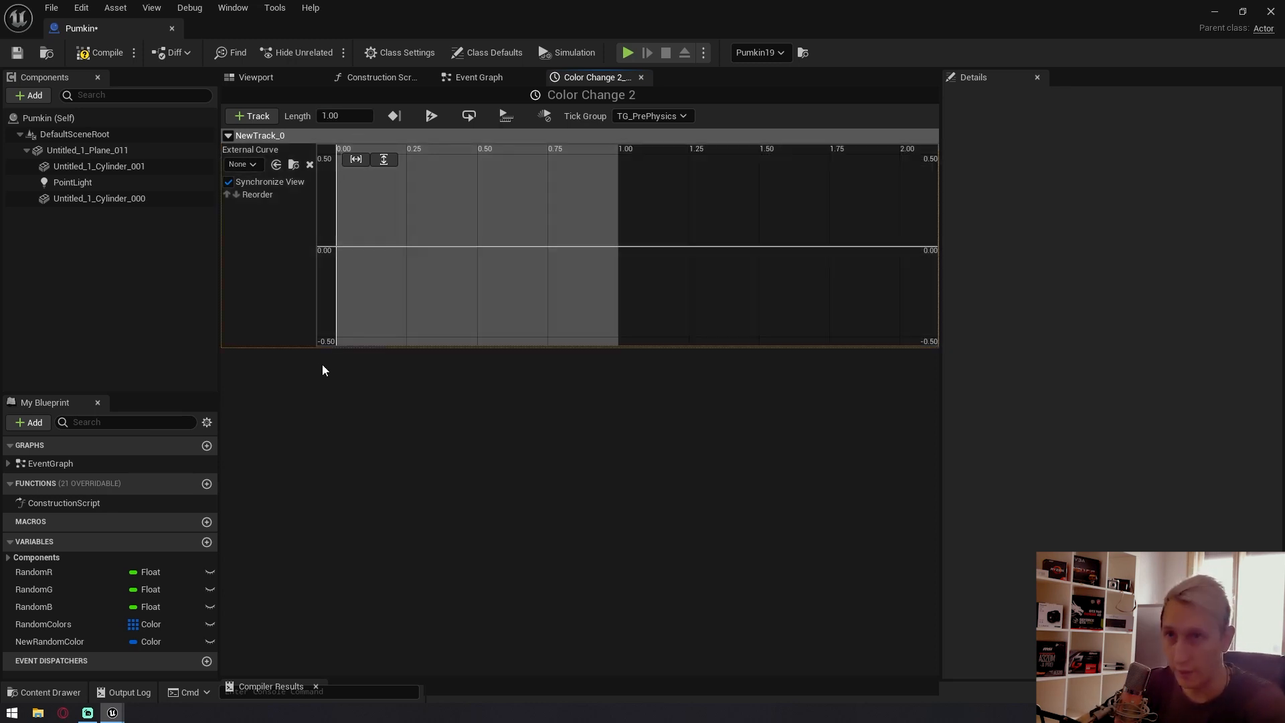
pyautogui.rightClick(343, 249)
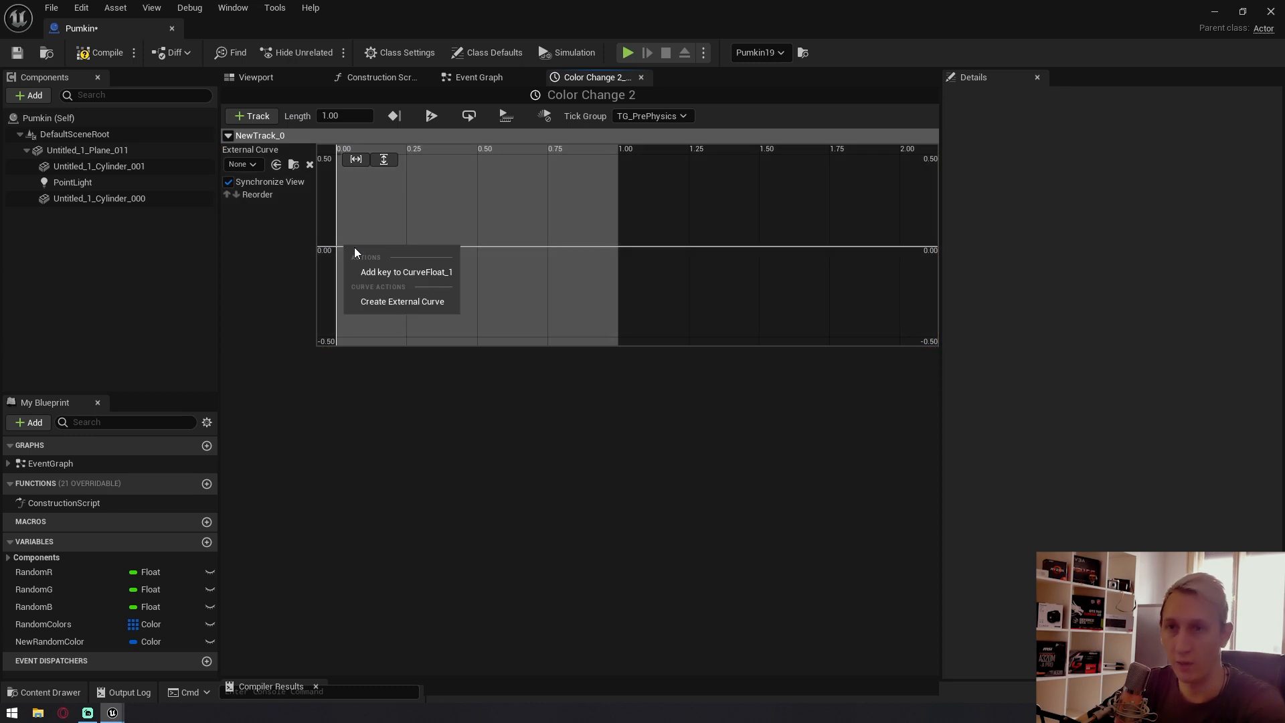
pyautogui.click(391, 271)
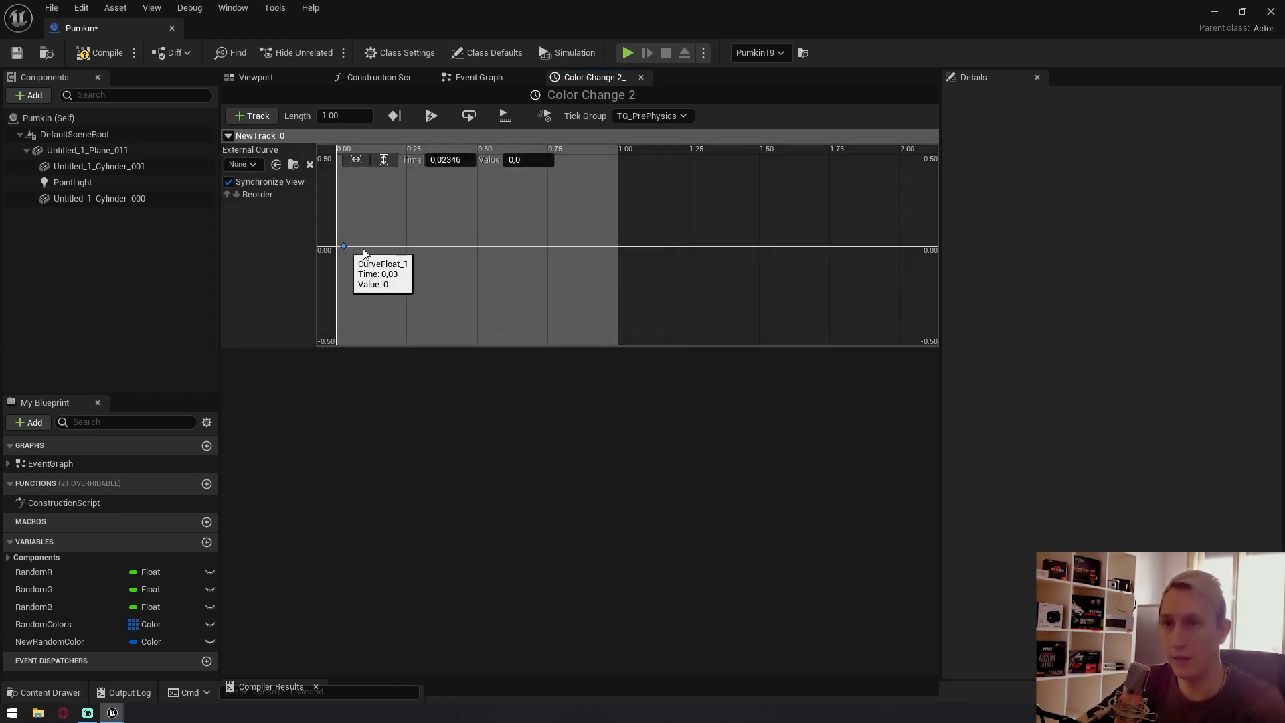
pyautogui.rightClick(585, 246)
pyautogui.click(623, 263)
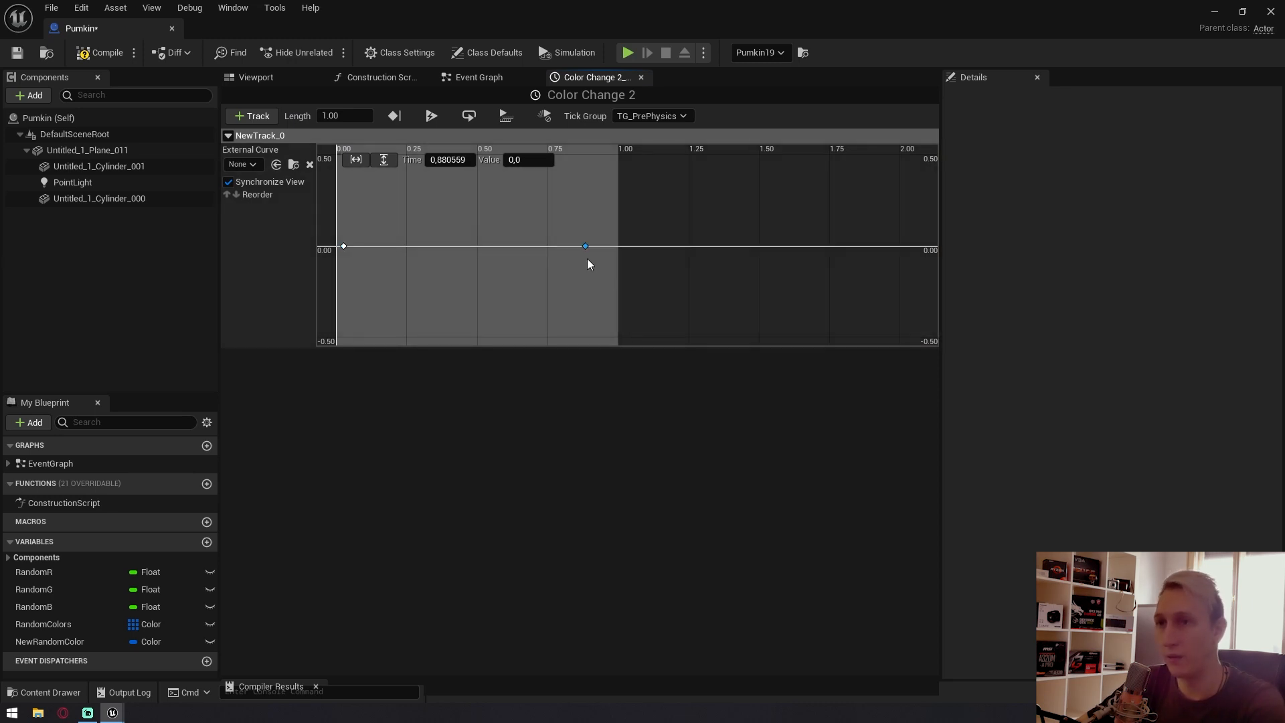
# Place the two keys at times 0 and 1, and set the second key's value to 1.
pyautogui.click(344, 246)
pyautogui.click(450, 160)
pyautogui.write('0')
pyautogui.click(585, 246)
pyautogui.click(447, 160)
pyautogui.write('1')
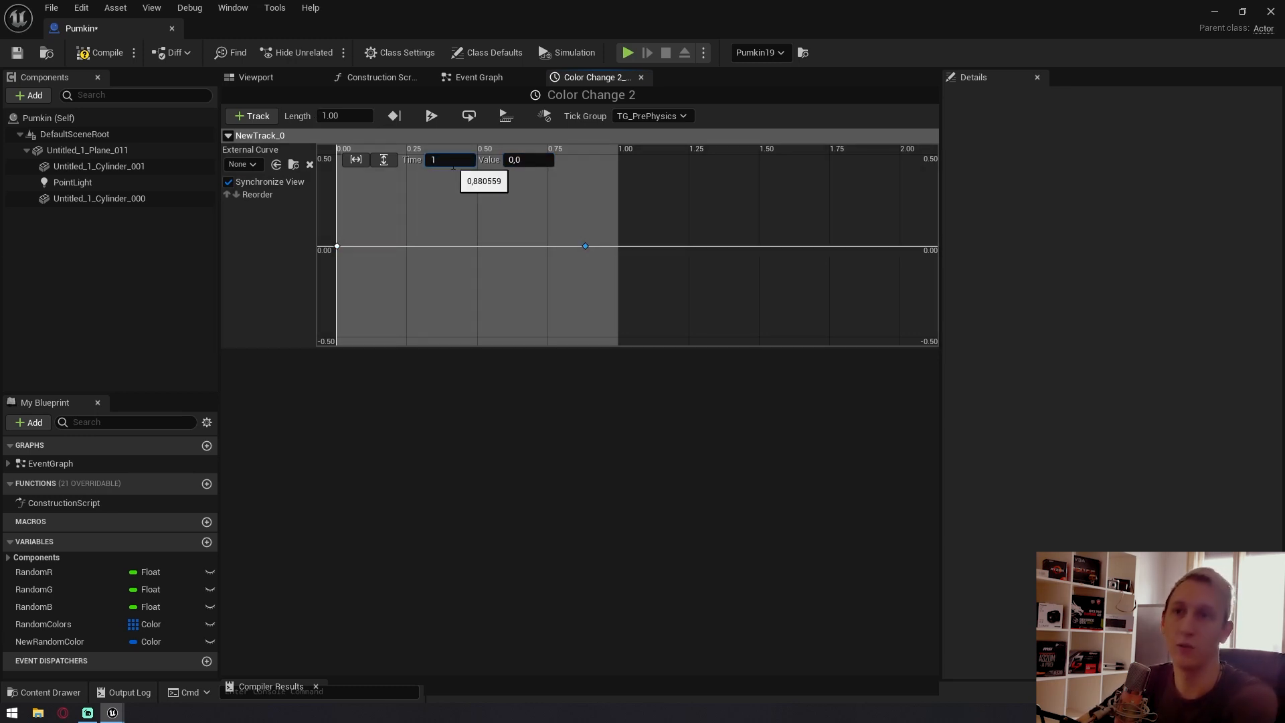
pyautogui.press('Return')
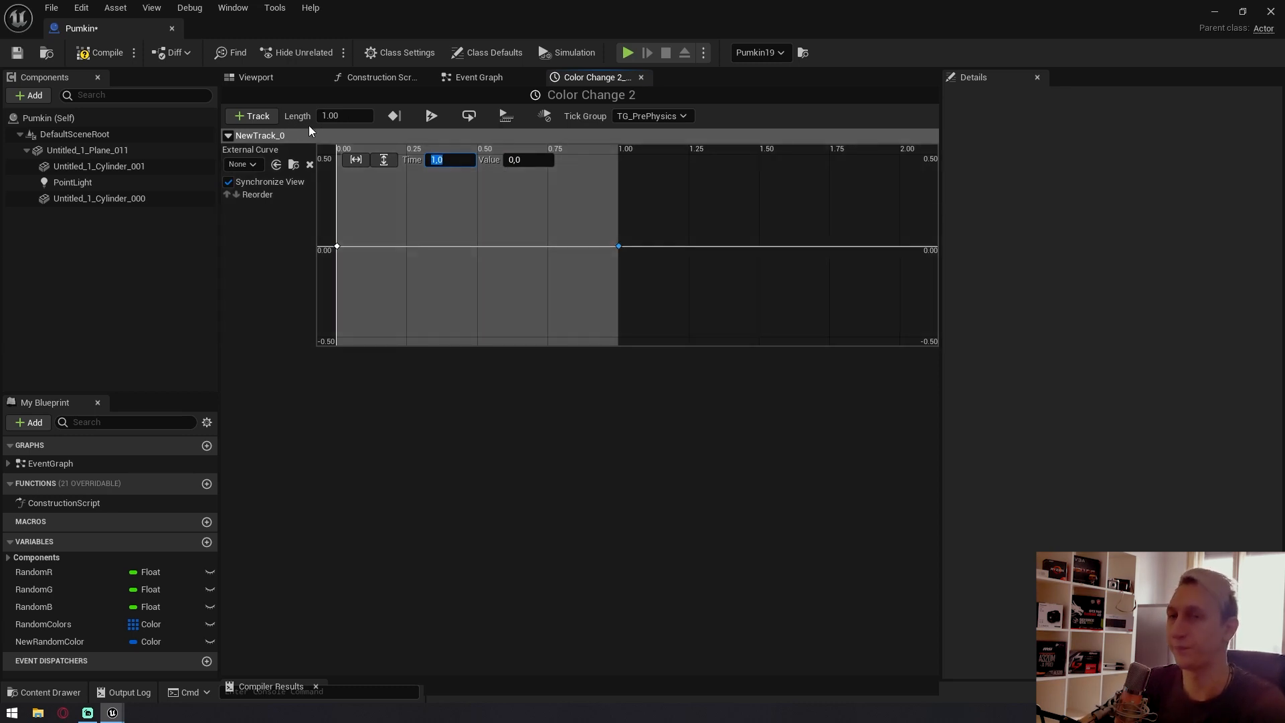
pyautogui.click(526, 162)
pyautogui.write('1')
pyautogui.press('Return')
pyautogui.scroll(-2, 550, 317)
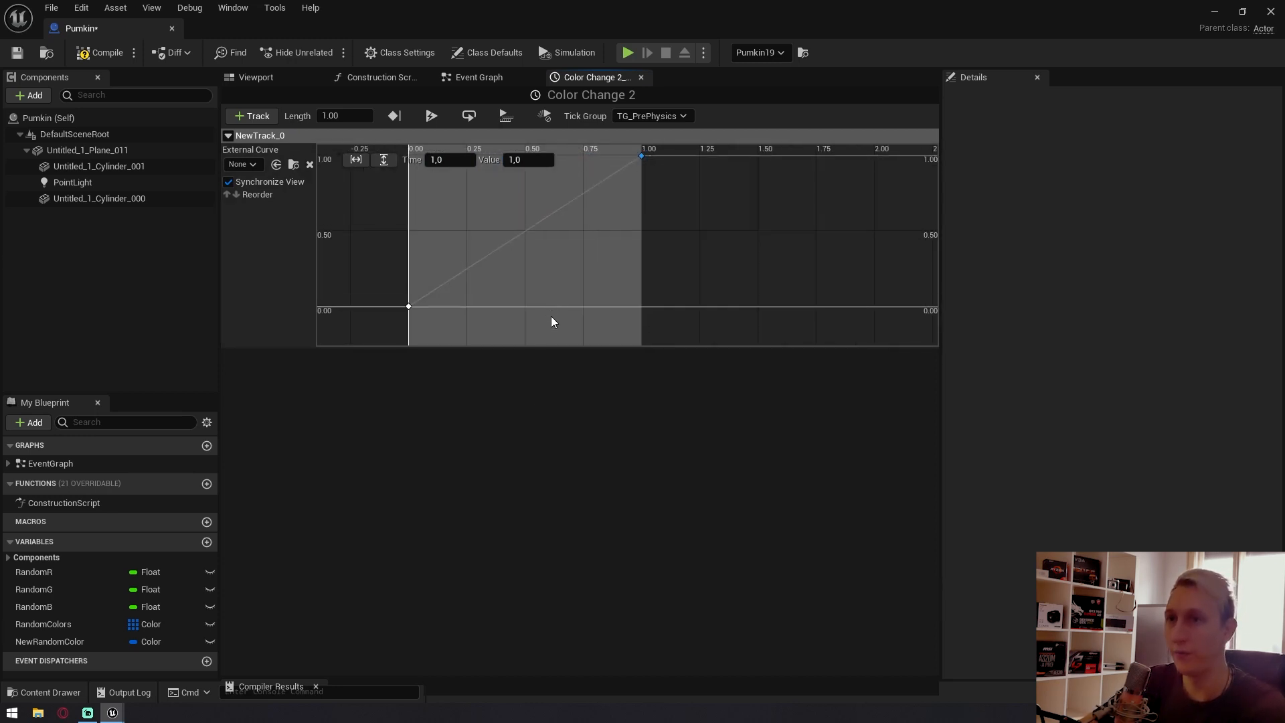
pyautogui.moveTo(551, 317); pyautogui.dragTo(550, 334, button='right')
# Compile and save the Pumkin blueprint, and close the Color Change 2 timeline editor.
pyautogui.click(99, 53)
pyautogui.click(14, 56)
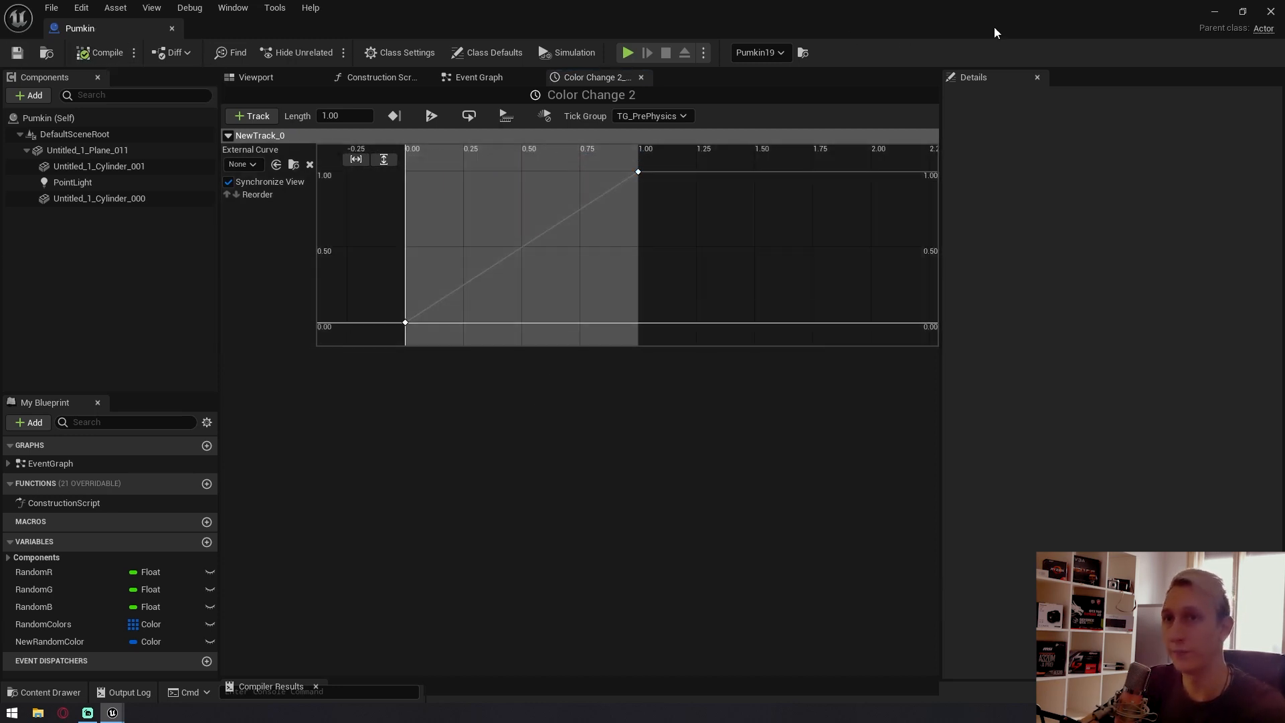
pyautogui.click(640, 77)
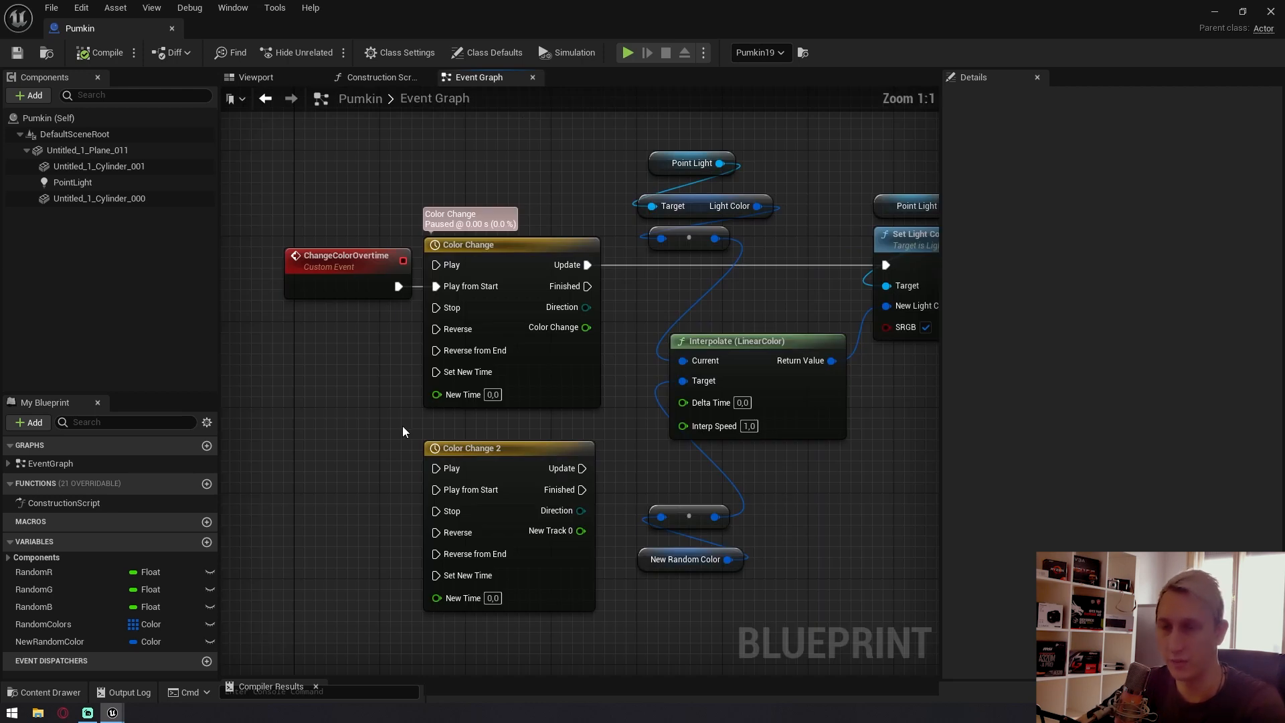
# Check the original Color Change timeline's curve and return to the Pumkin Event Graph.
pyautogui.moveTo(403, 426); pyautogui.dragTo(406, 400, button='right')
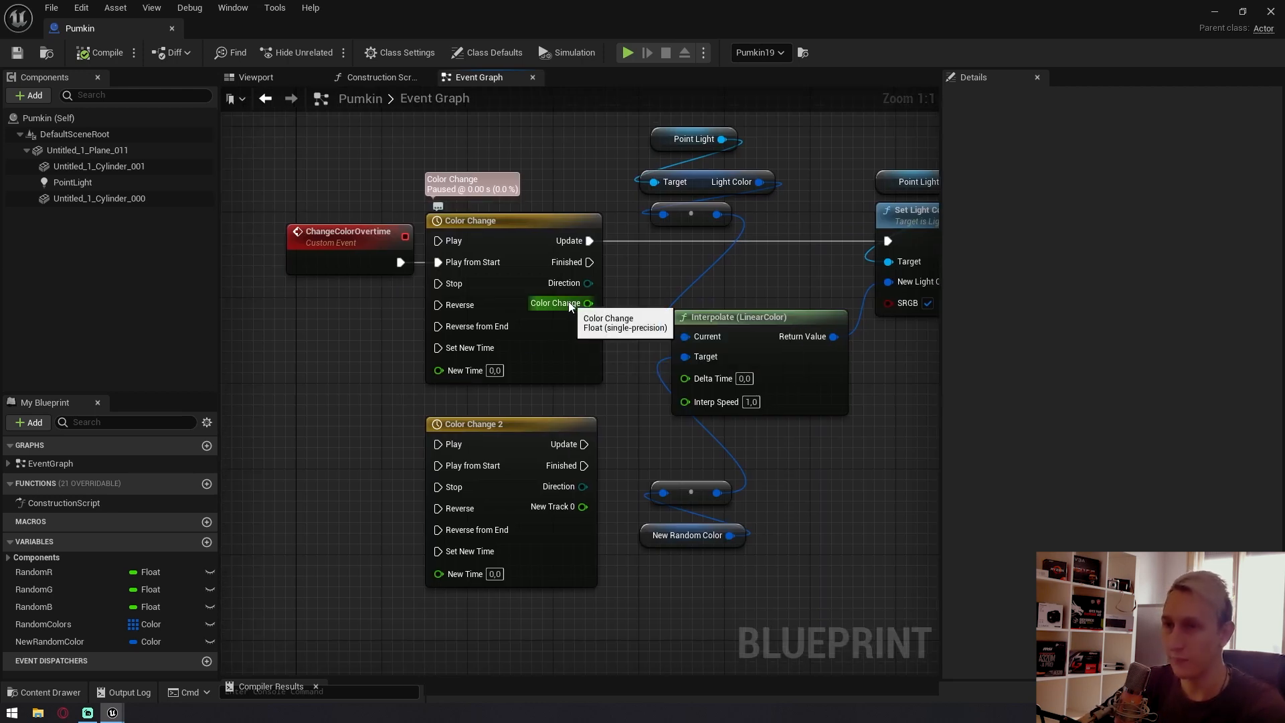
pyautogui.doubleClick(524, 228)
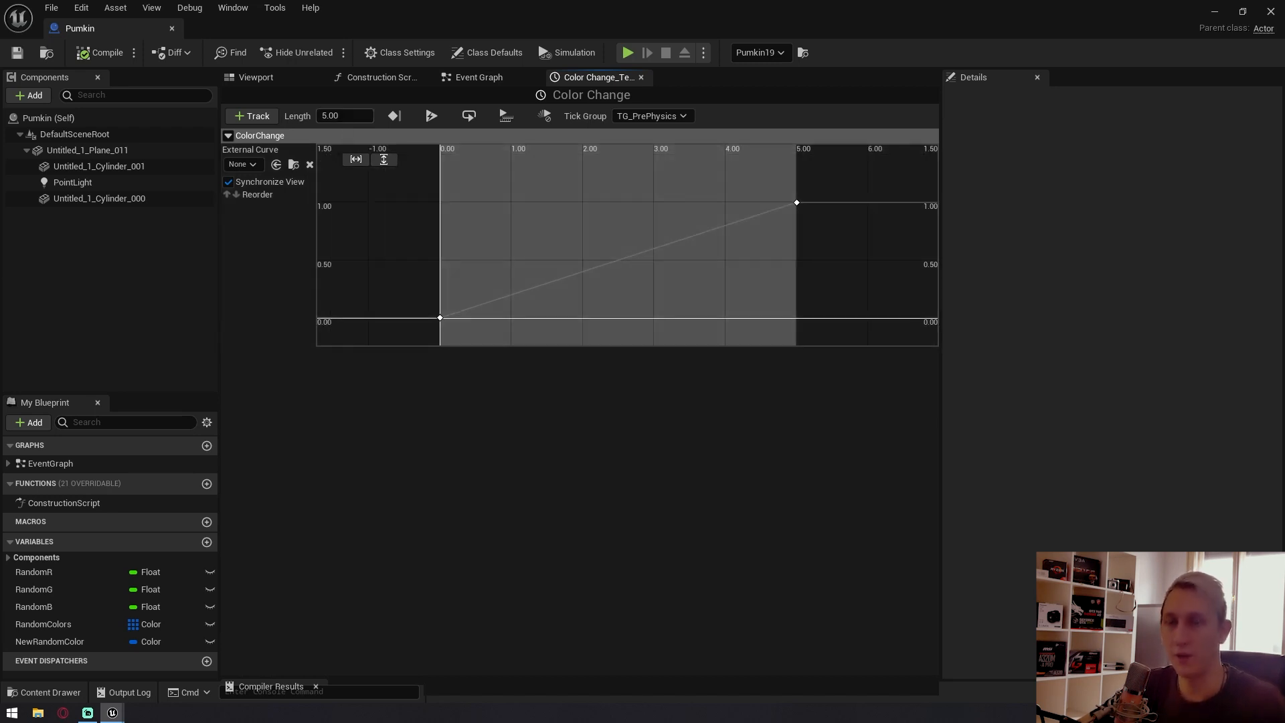
pyautogui.click(1270, 11)
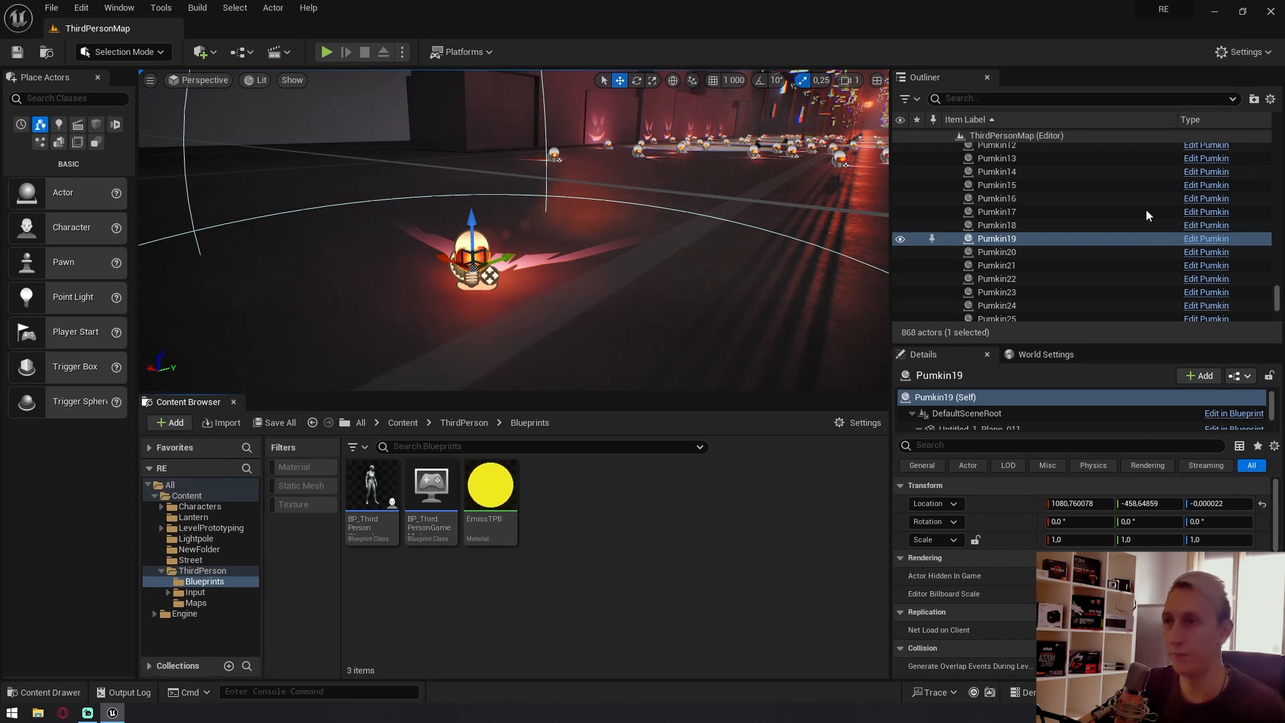
pyautogui.click(1206, 238)
pyautogui.click(640, 78)
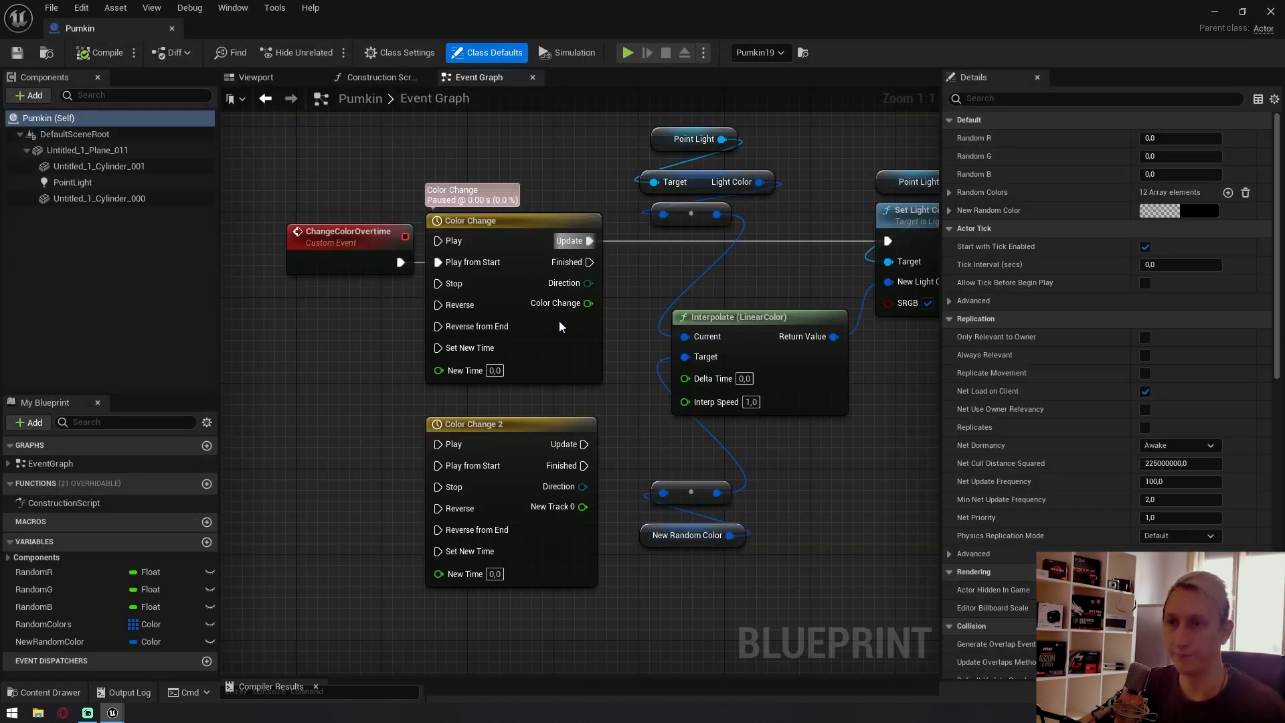
# Move the ChangeColorOvertime event node farther away from the Color Change timeline.
pyautogui.moveTo(359, 245); pyautogui.dragTo(441, 263)
pyautogui.click(385, 358)
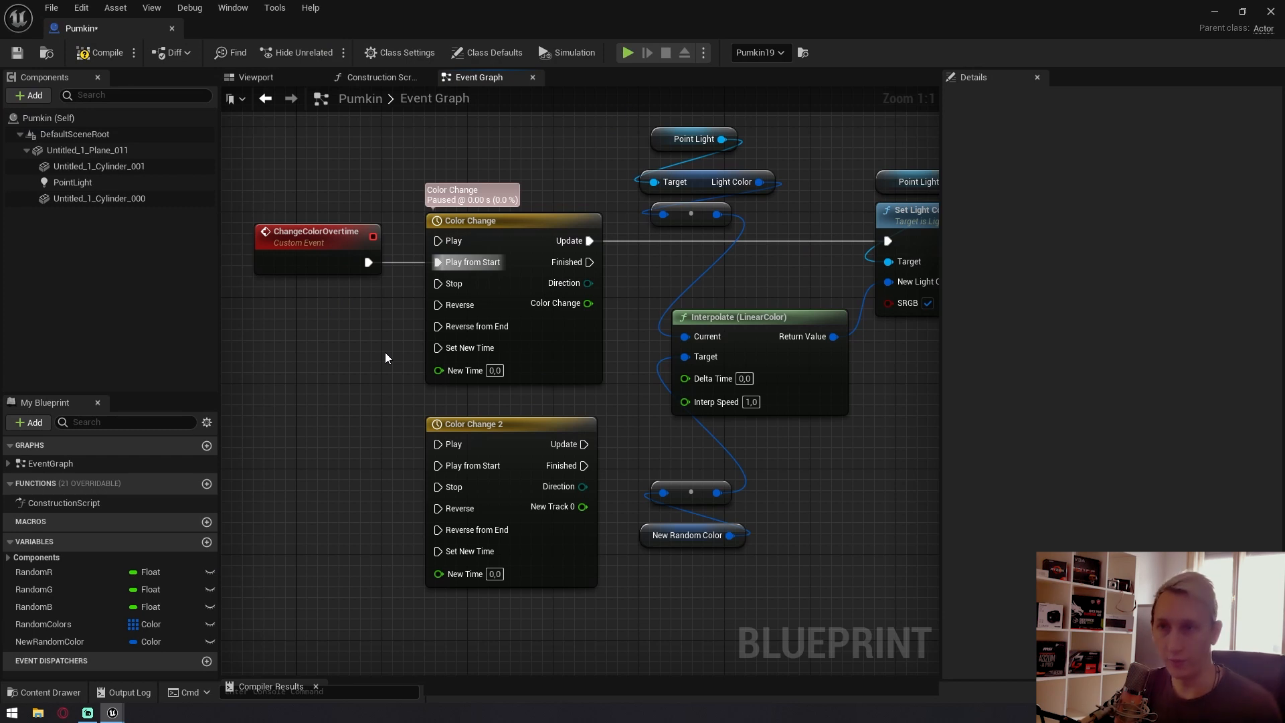
pyautogui.moveTo(559, 355); pyautogui.dragTo(493, 350, button='right')
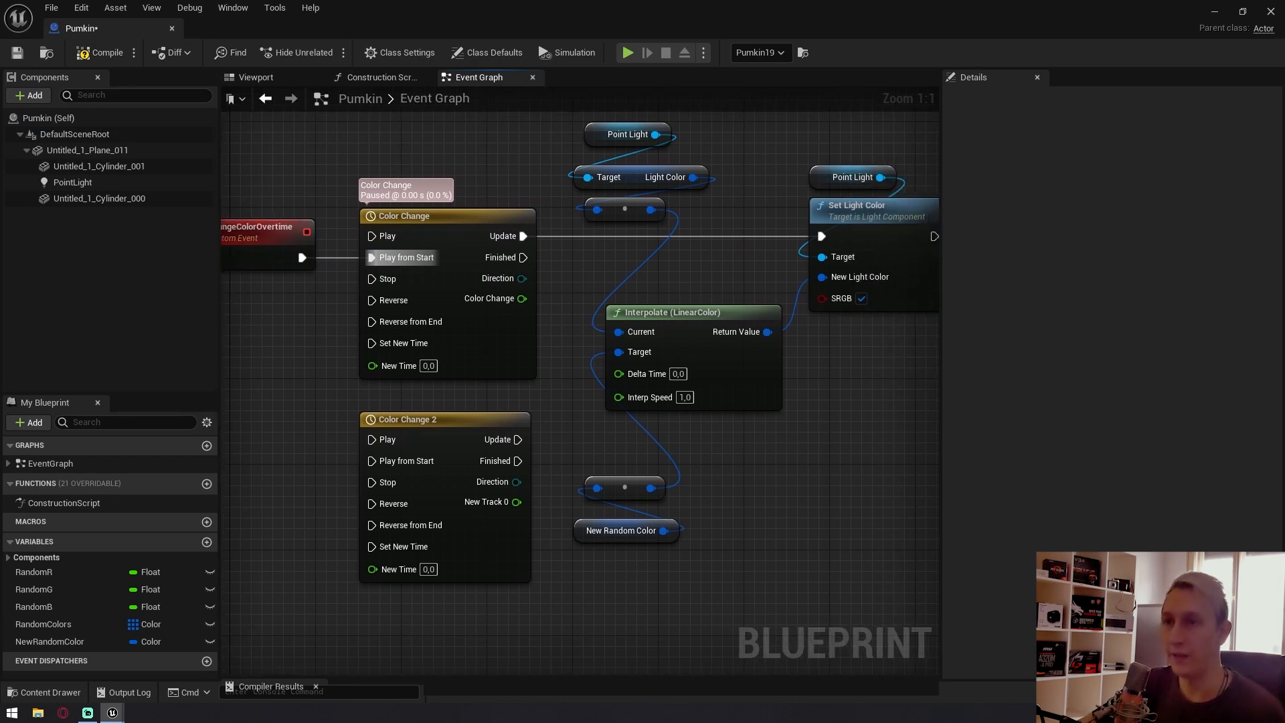
pyautogui.moveTo(566, 281); pyautogui.dragTo(538, 339, button='right')
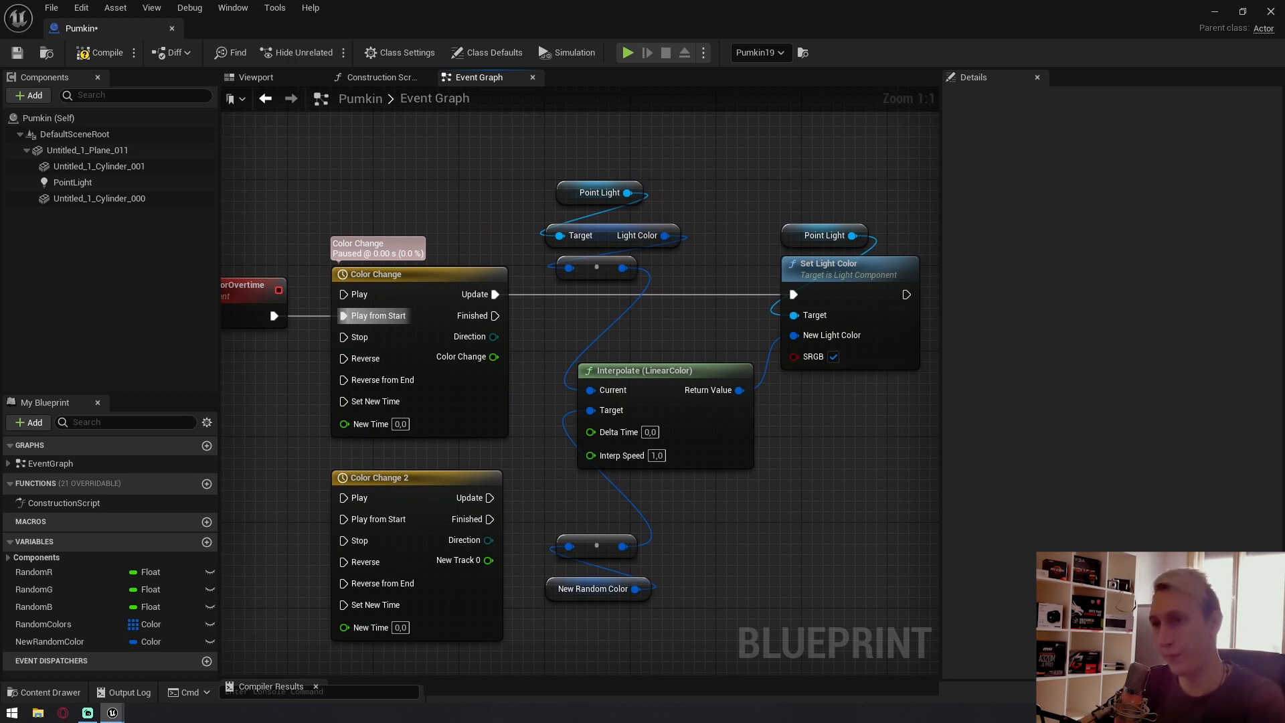
# Add a second Interpolate (LinearColor) node above the Set Light Color node.
pyautogui.moveTo(734, 178); pyautogui.dragTo(669, 255, button='right')
pyautogui.moveTo(715, 178); pyautogui.dragTo(681, 186, button='right')
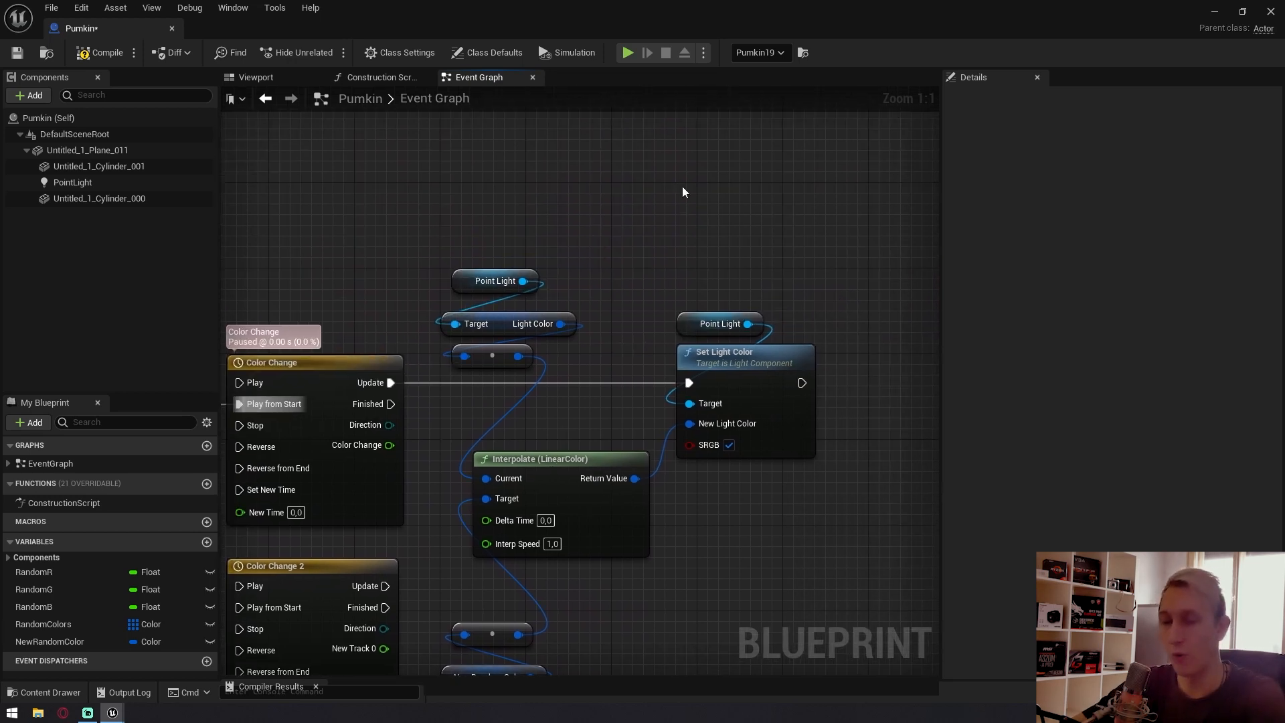
pyautogui.rightClick(681, 186)
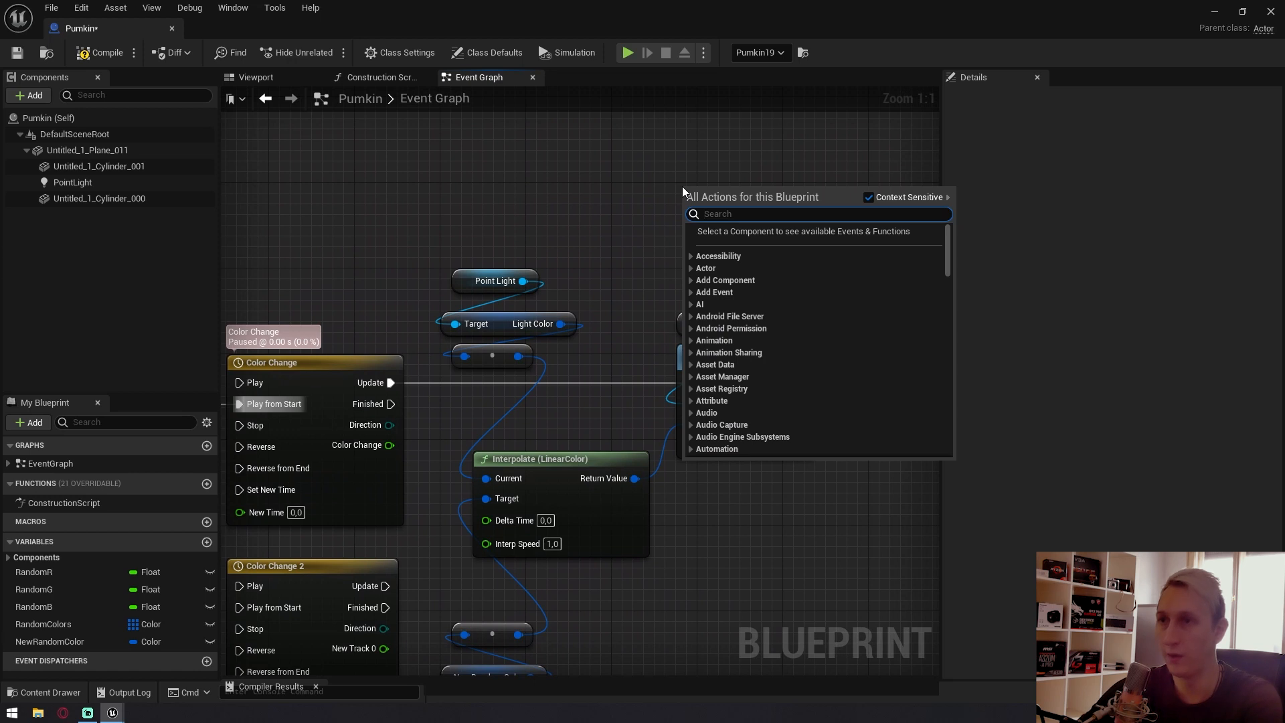
pyautogui.write('interpolate')
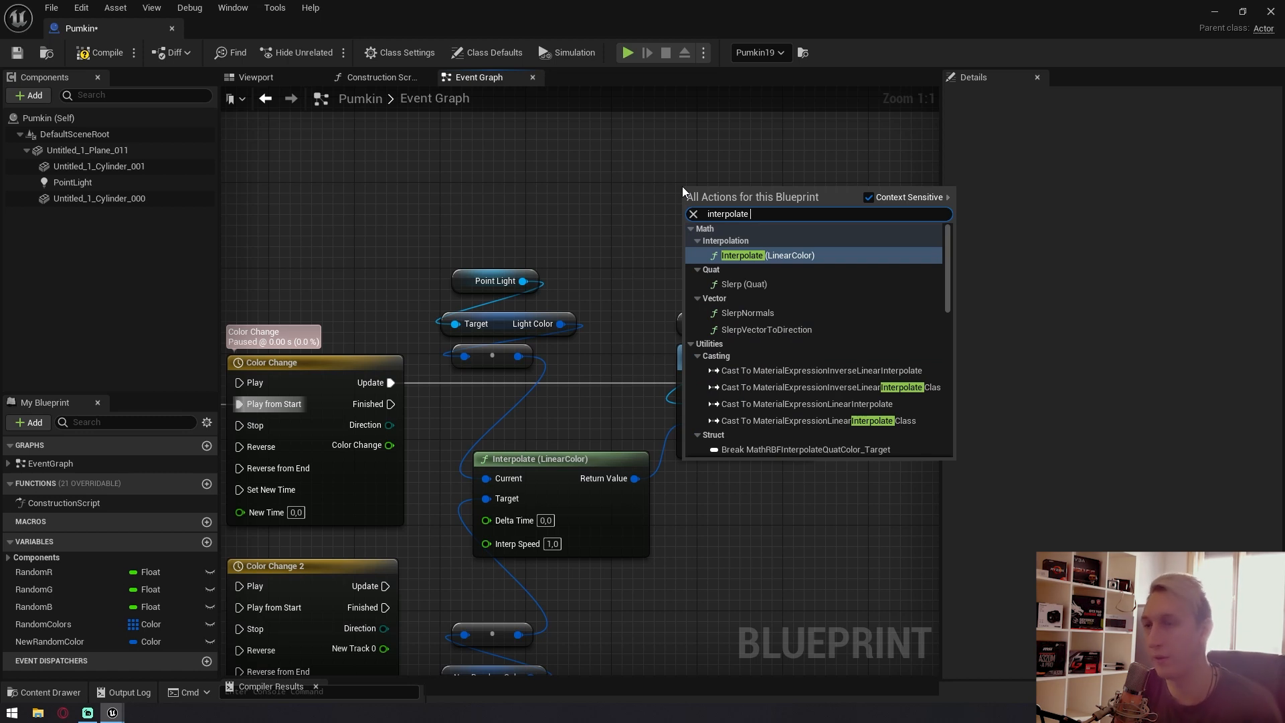
pyautogui.press('Return')
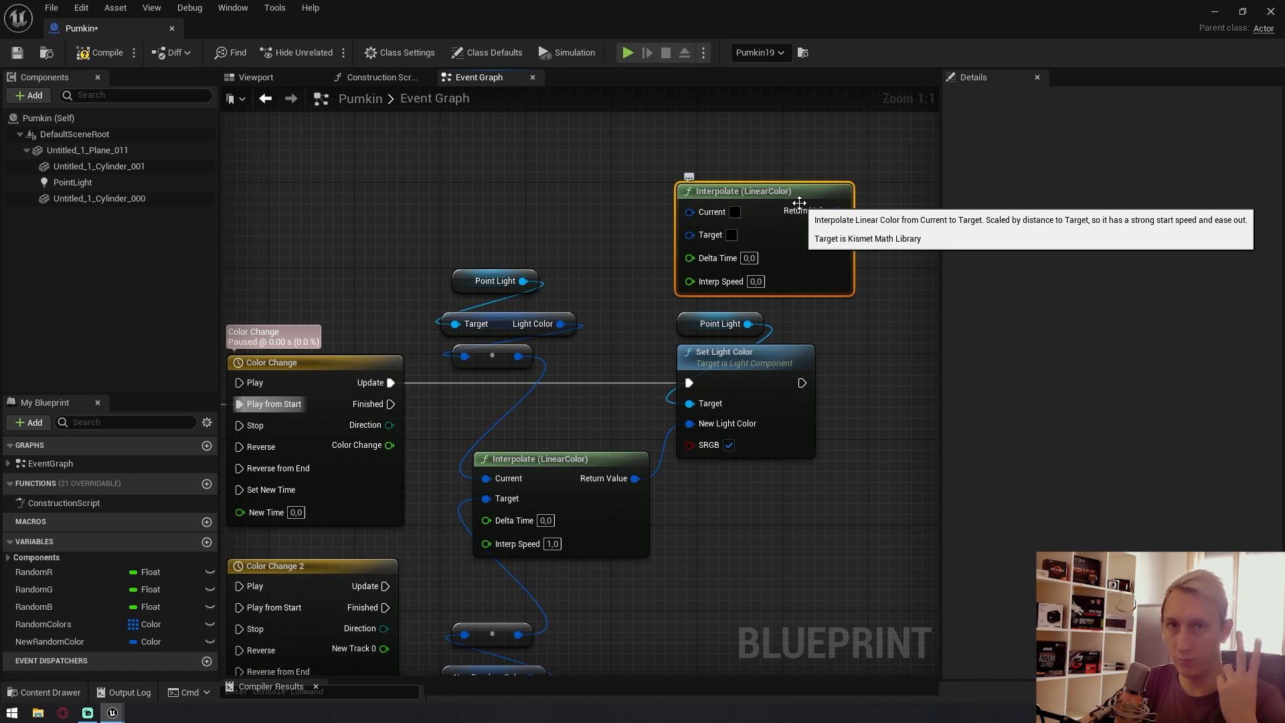
pyautogui.moveTo(593, 236); pyautogui.dragTo(626, 235, button='right')
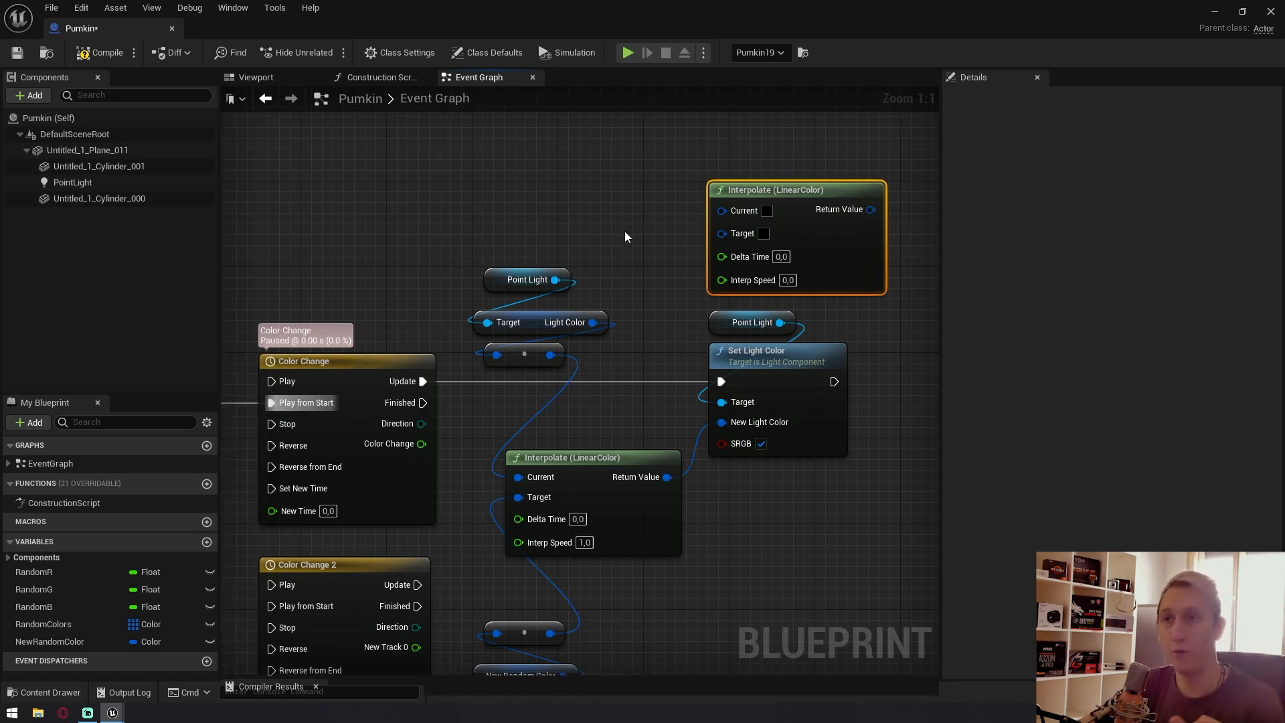
pyautogui.moveTo(624, 236); pyautogui.dragTo(618, 242, button='right')
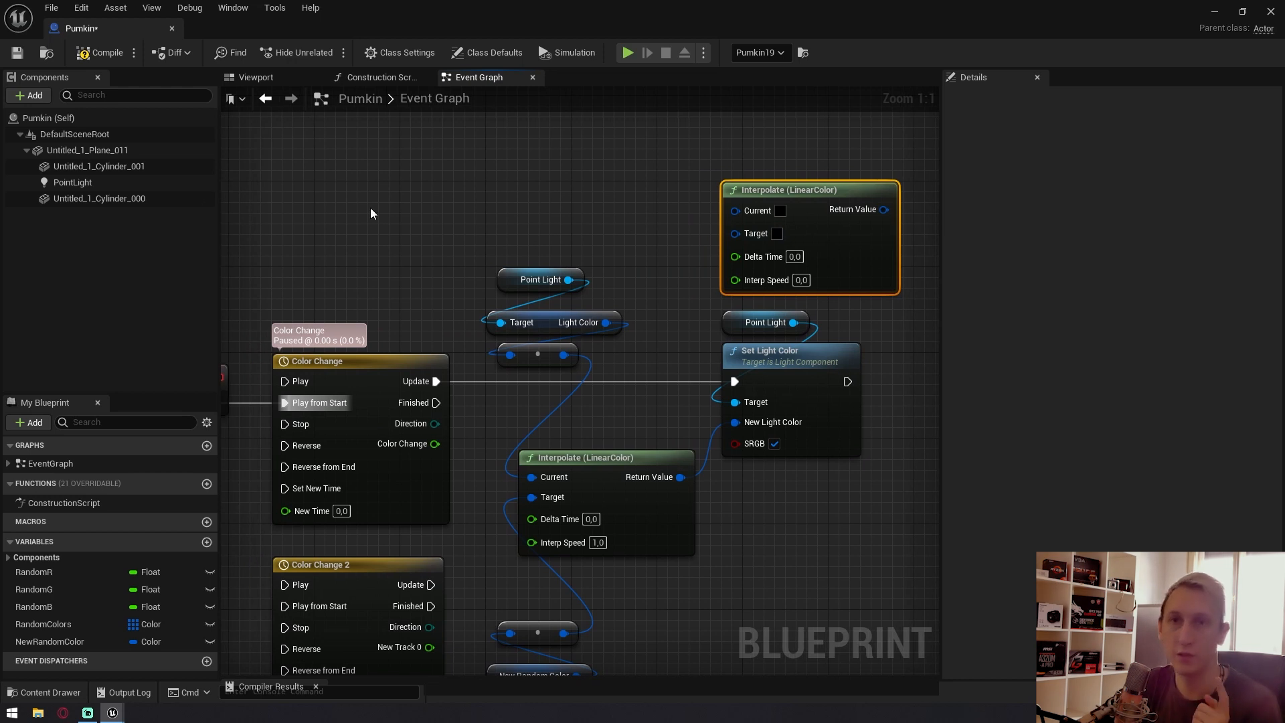
# Add a Get Light Color node from Point Light and connect its Return Value to the new Interpolate node's Current input.
pyautogui.moveTo(542, 279); pyautogui.dragTo(595, 158)
pyautogui.write('get l')
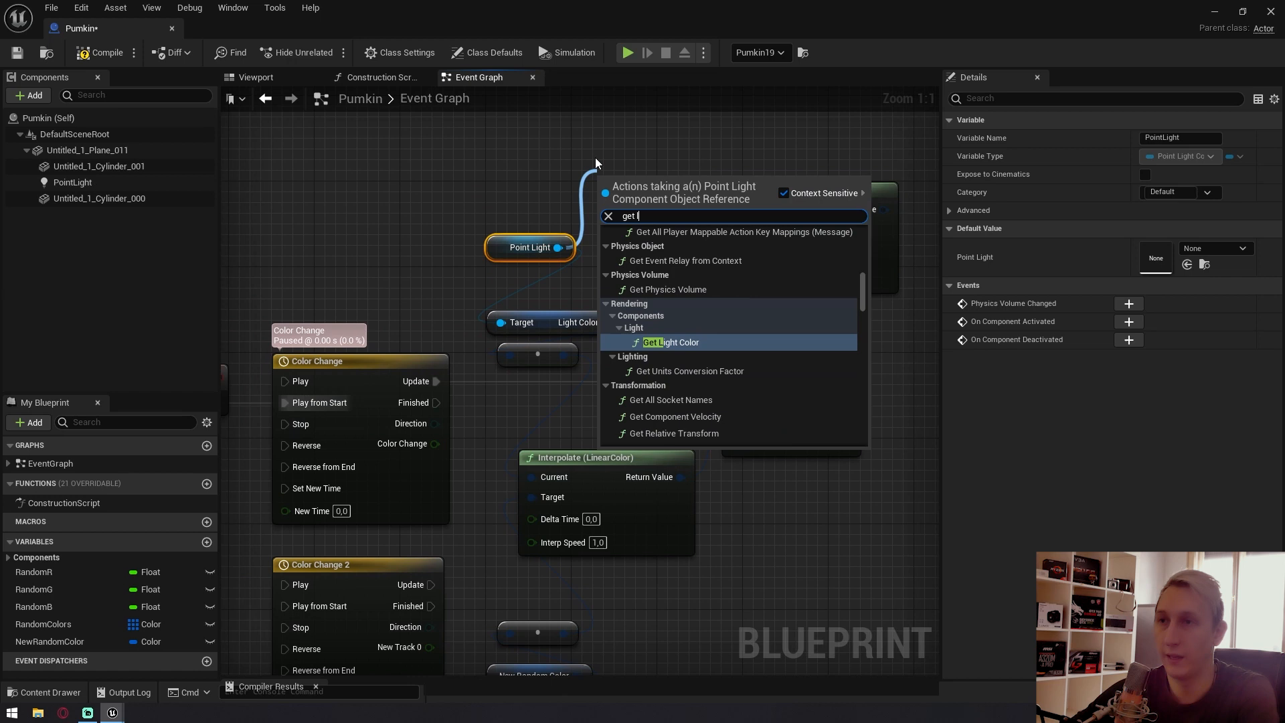
pyautogui.write('ight col')
pyautogui.press('Return')
pyautogui.moveTo(680, 183); pyautogui.dragTo(735, 209)
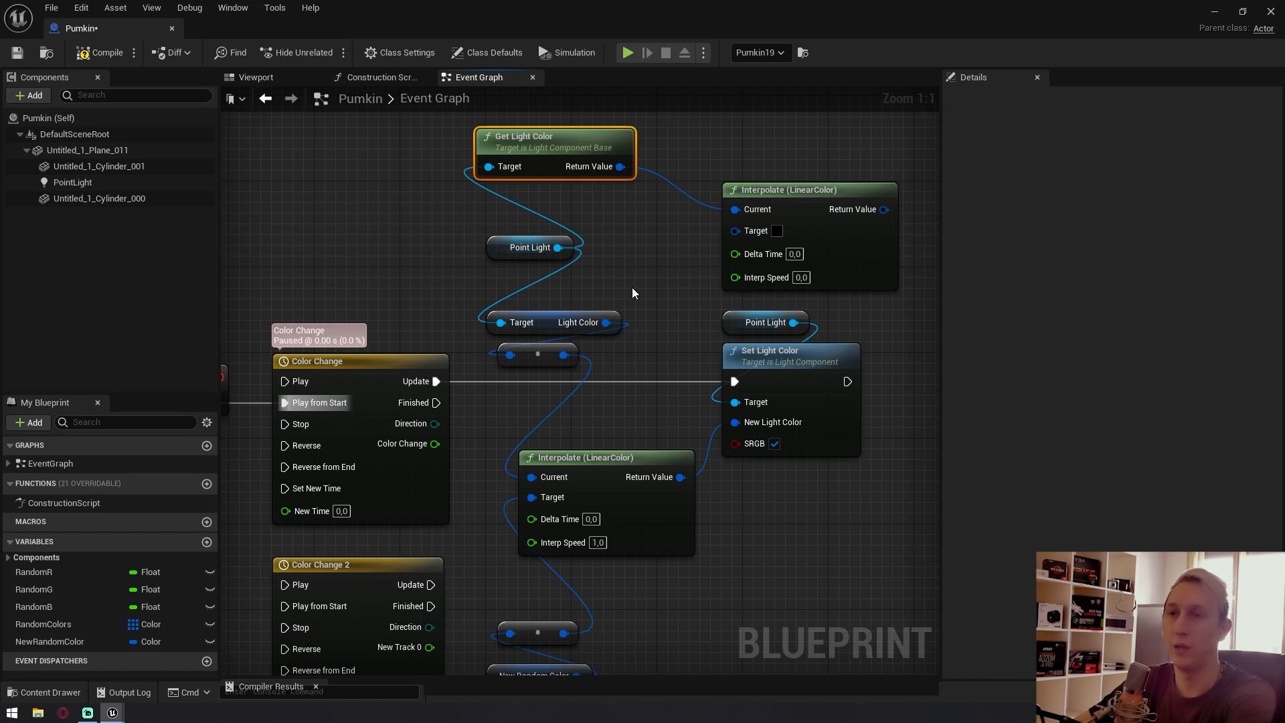
# Delete the old Light Color and conversion nodes, and stack Point Light, Get Light Color and the new Interpolate above the old Interpolate.
pyautogui.moveTo(631, 374); pyautogui.dragTo(493, 301)
pyautogui.press('Delete')
pyautogui.moveTo(615, 141); pyautogui.dragTo(859, 142)
pyautogui.moveTo(566, 194); pyautogui.dragTo(485, 303, button='right')
pyautogui.moveTo(445, 356); pyautogui.dragTo(680, 214)
pyautogui.moveTo(526, 274); pyautogui.dragTo(629, 199, button='right')
pyautogui.click(533, 252)
pyautogui.moveTo(689, 142); pyautogui.dragTo(610, 228)
pyautogui.click(766, 223)
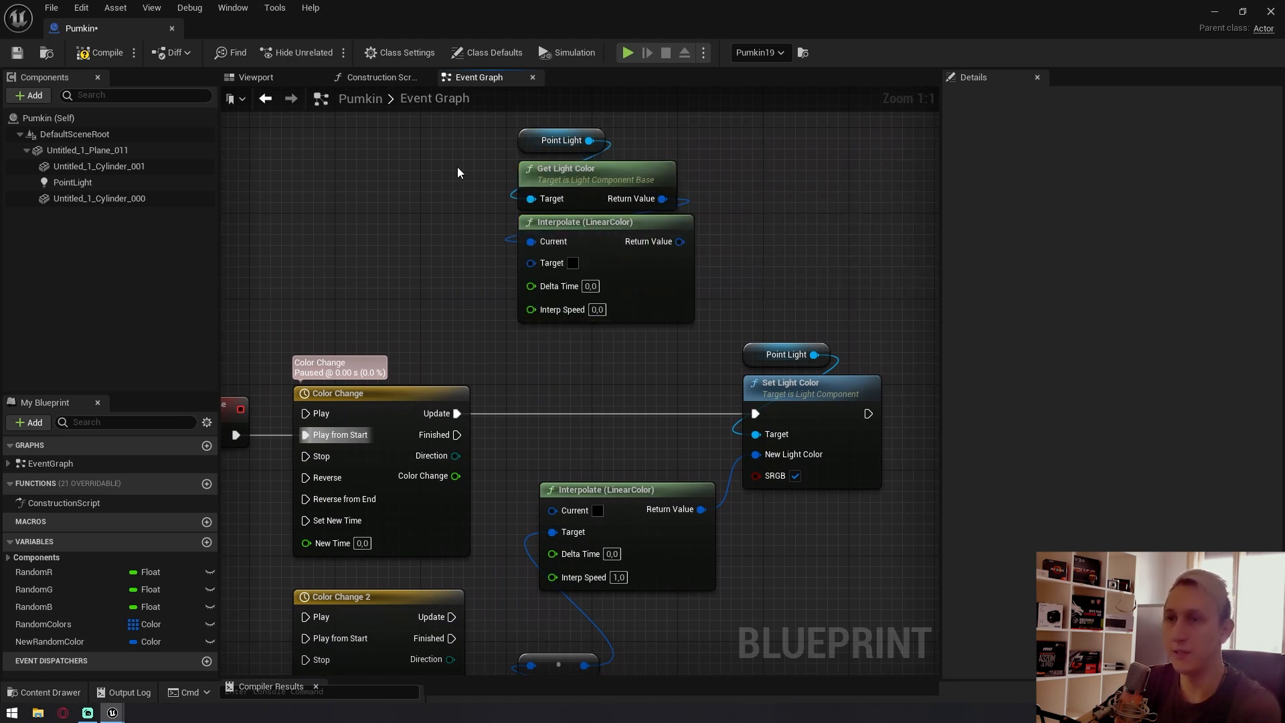
pyautogui.moveTo(460, 316); pyautogui.dragTo(506, 260, button='right')
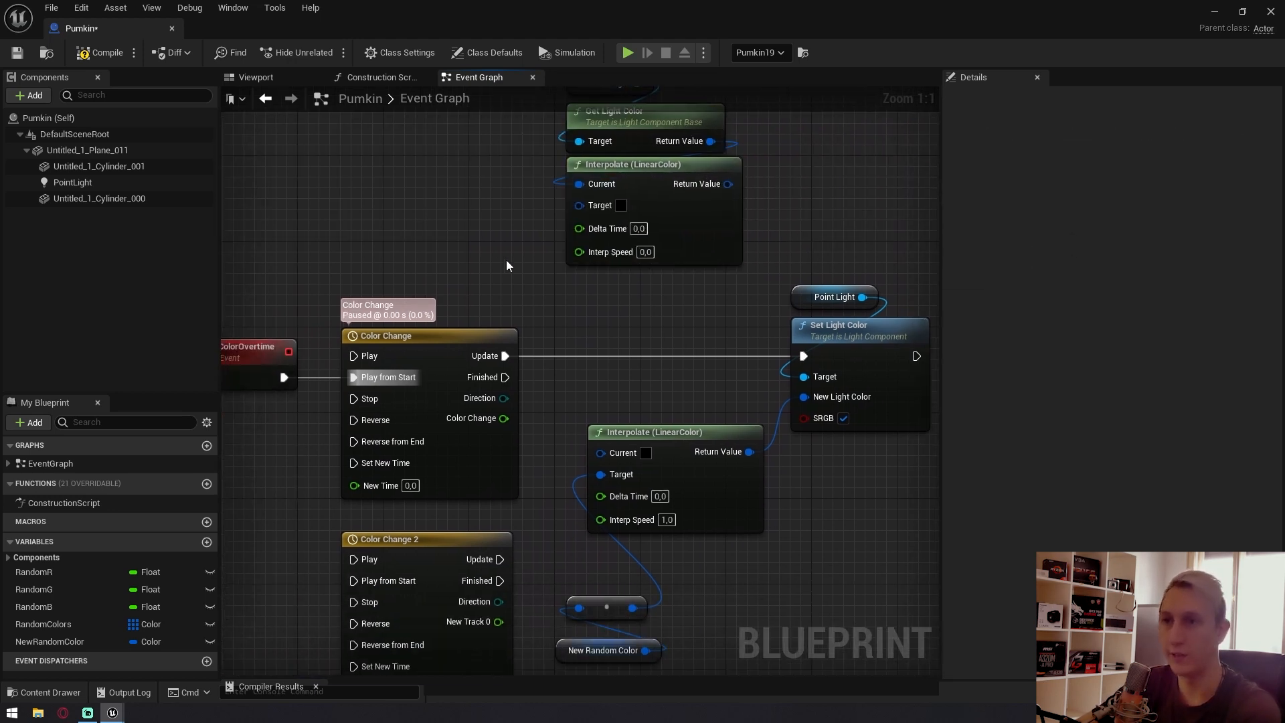
# Examine the New Random Color variable and how the Event BeginPlay chain picks and sets it from Random Colors.
pyautogui.moveTo(614, 524); pyautogui.dragTo(594, 440, button='right')
pyautogui.moveTo(592, 612); pyautogui.dragTo(592, 458, button='right')
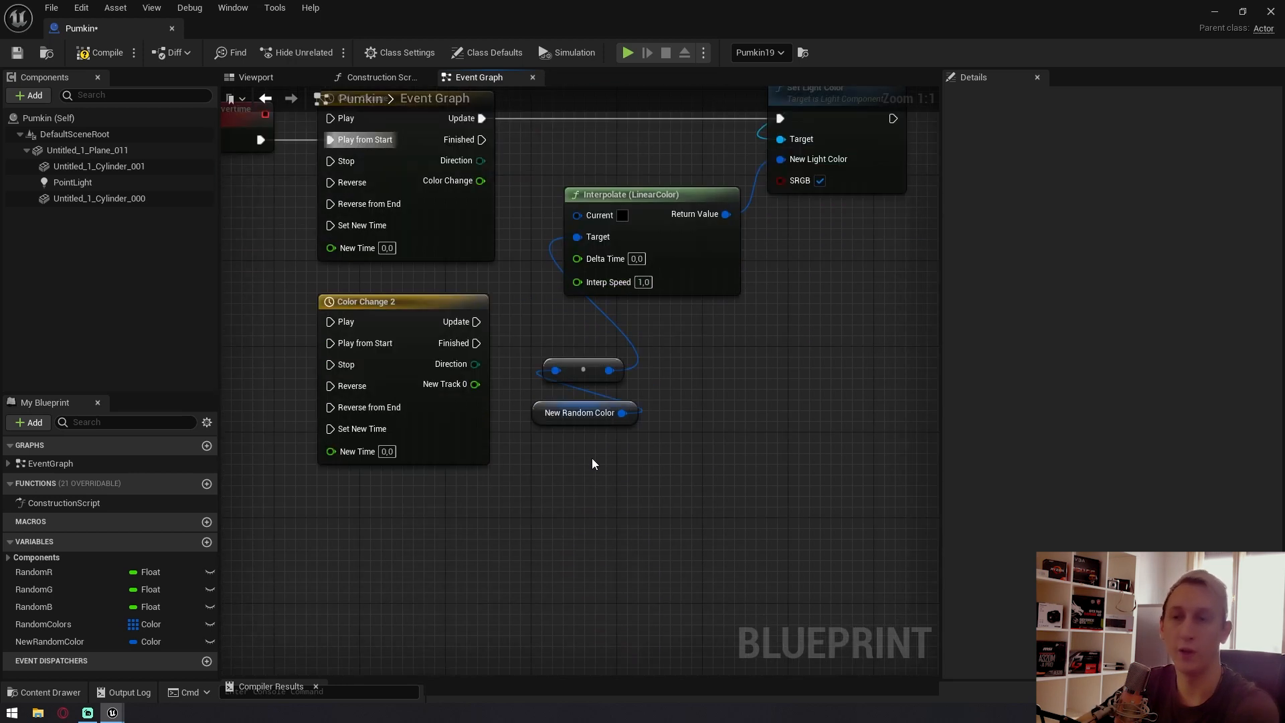
pyautogui.click(575, 414)
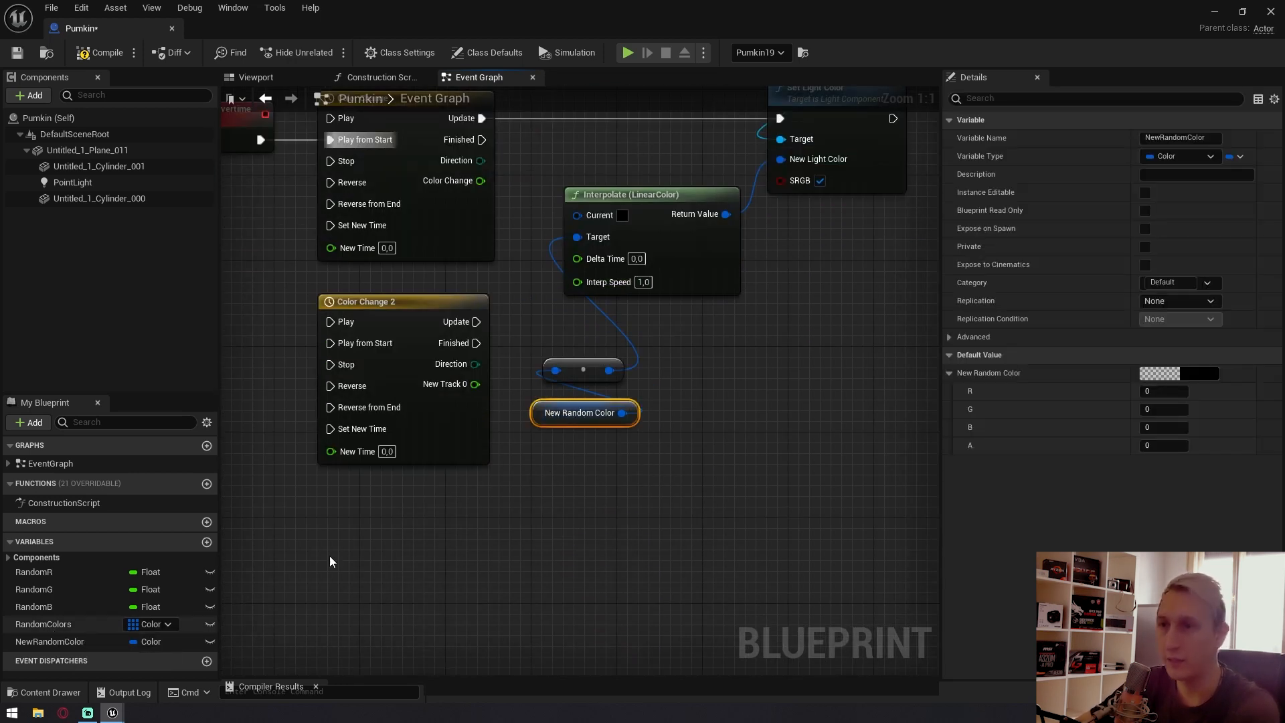
pyautogui.scroll(-10, 573, 423)
pyautogui.scroll(10, 623, 252)
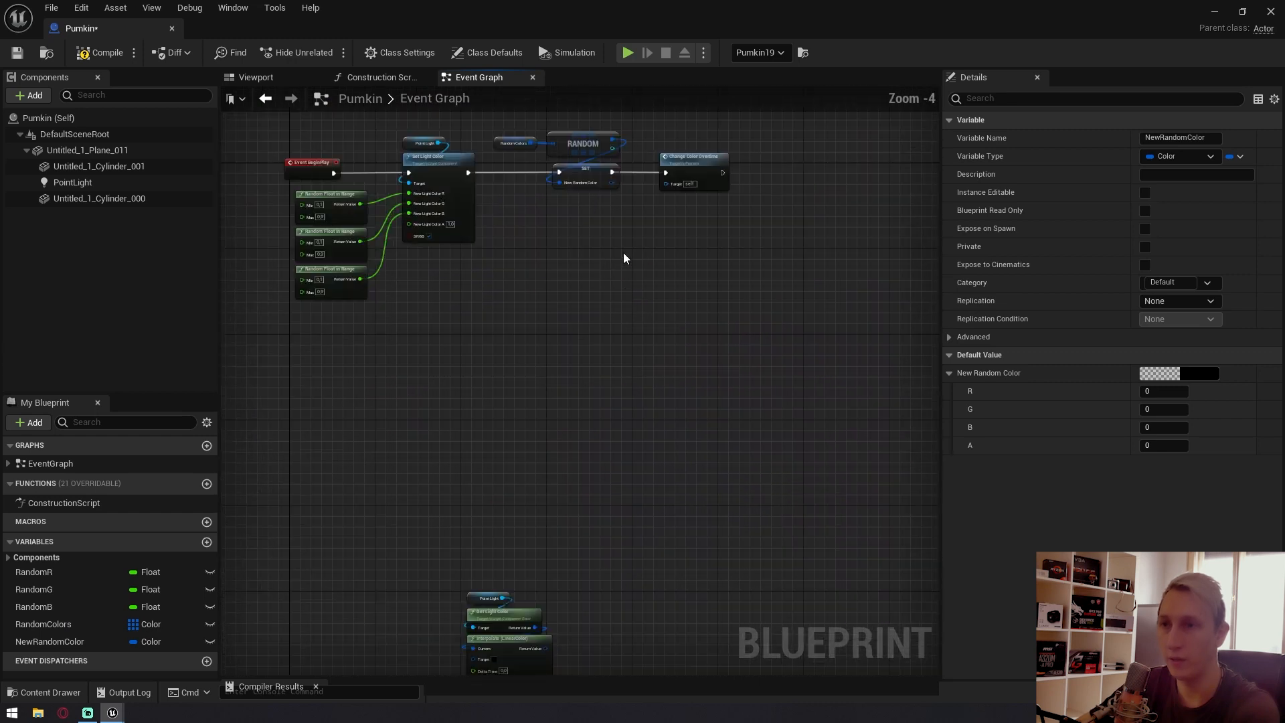
pyautogui.scroll(-4, 445, 519)
pyautogui.moveTo(444, 515); pyautogui.dragTo(529, 175, button='right')
pyautogui.moveTo(448, 672); pyautogui.dragTo(582, 416, button='right')
pyautogui.scroll(4, 625, 354)
pyautogui.moveTo(562, 672); pyautogui.dragTo(593, 478, button='right')
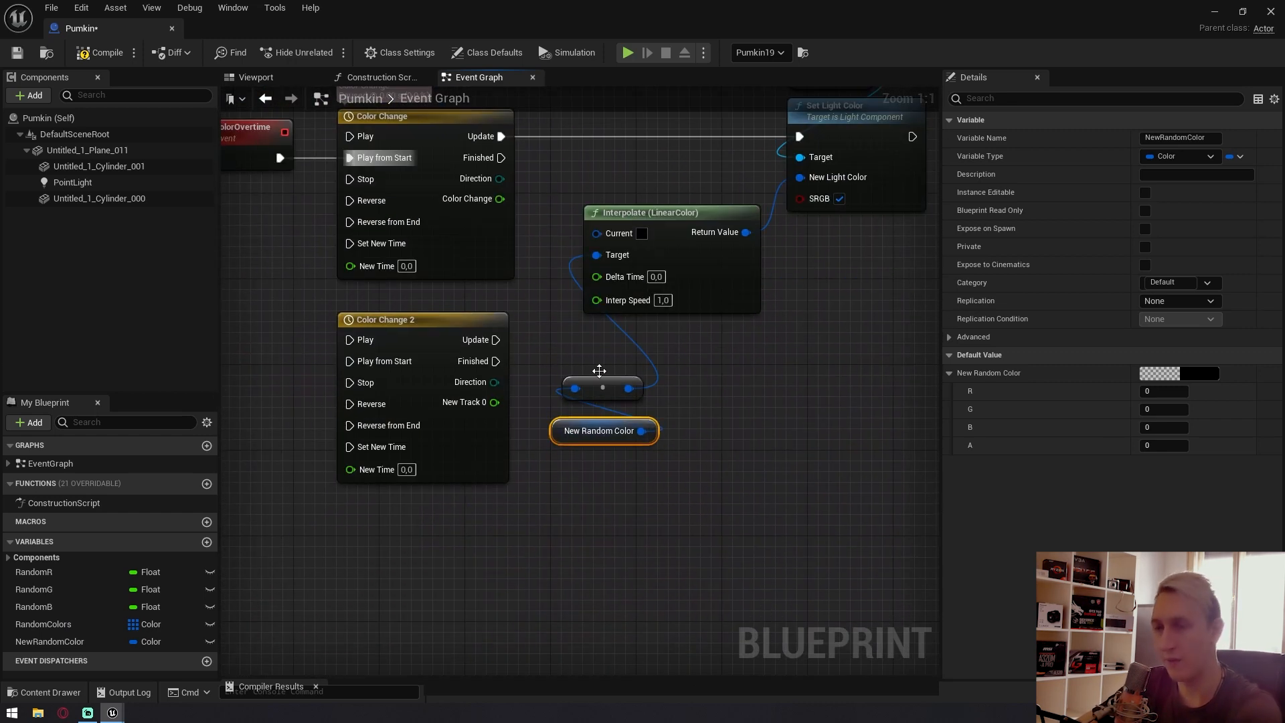
pyautogui.moveTo(596, 368); pyautogui.dragTo(592, 456, button='right')
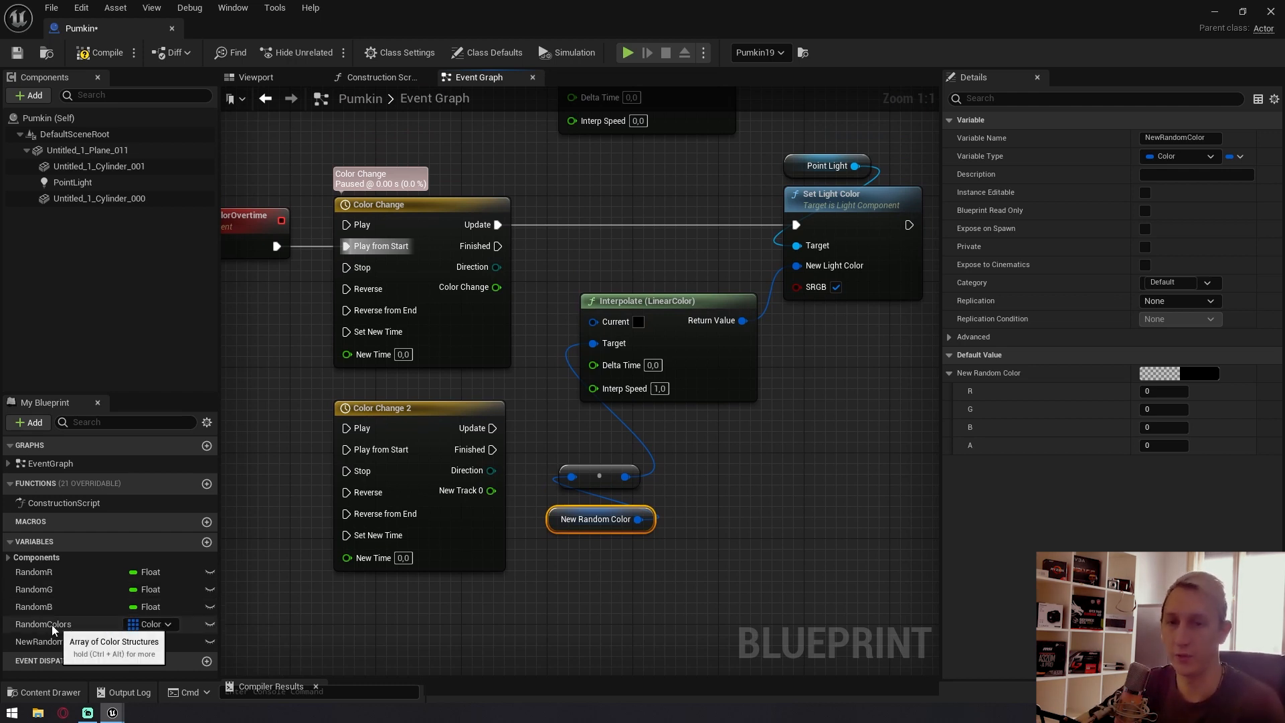
# Add a Random Colors getter with a Random array item node and connect its output to the old Interpolate node's Target.
pyautogui.moveTo(48, 625); pyautogui.dragTo(504, 609)
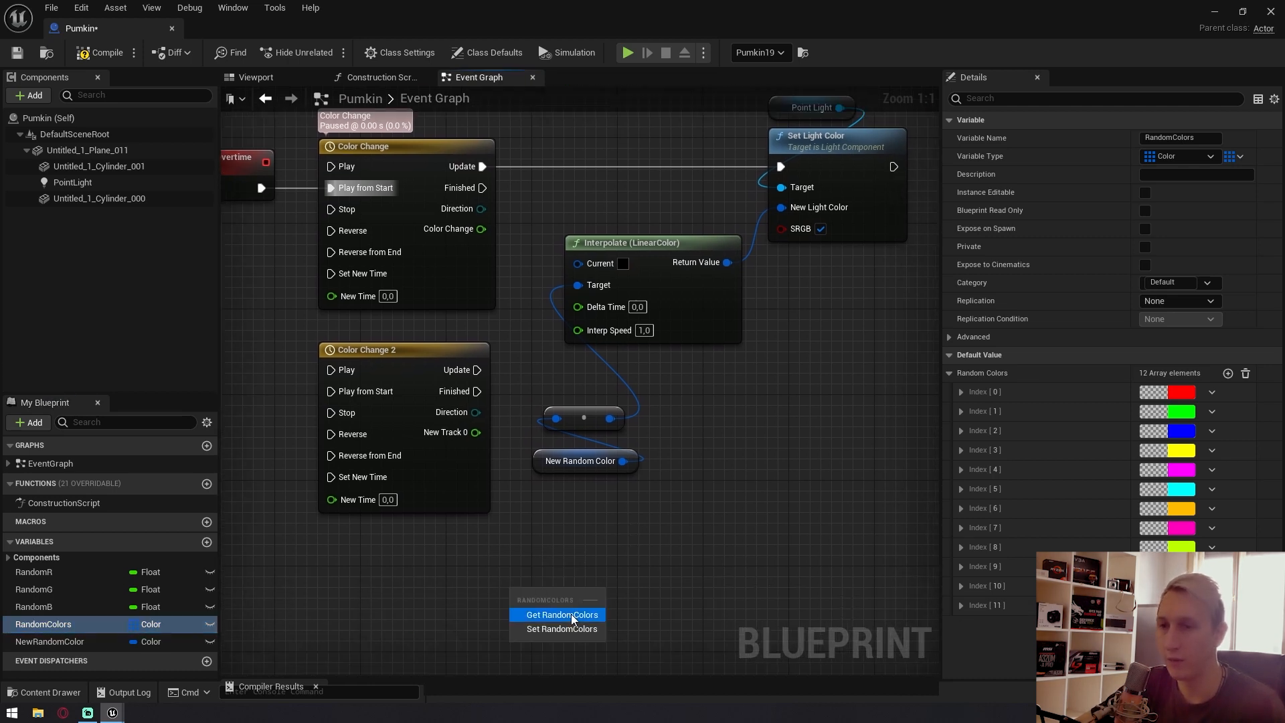
pyautogui.click(570, 615)
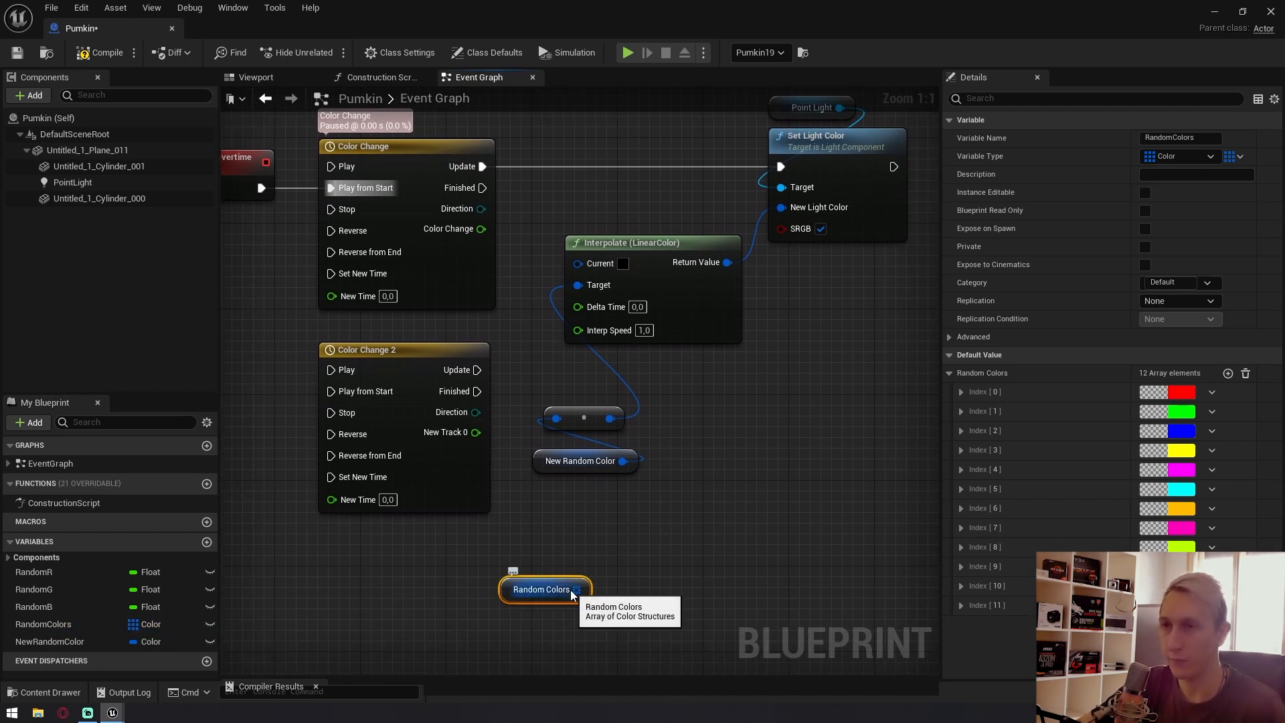
pyautogui.moveTo(576, 590); pyautogui.dragTo(688, 527)
pyautogui.write('ran')
pyautogui.press('Return')
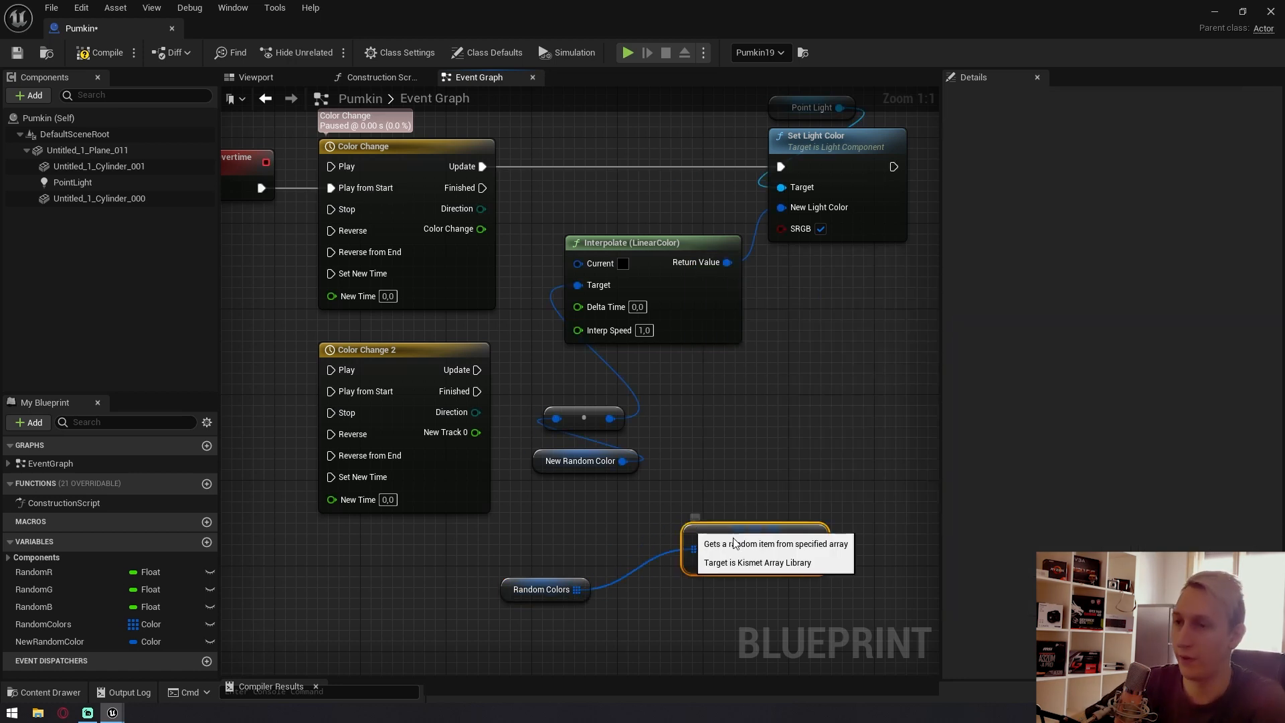
pyautogui.moveTo(813, 539); pyautogui.dragTo(590, 288)
# Delete the New Random Color, Random Colors and Random nodes together with both color conversion nodes below the old Interpolate.
pyautogui.moveTo(638, 514); pyautogui.dragTo(555, 414)
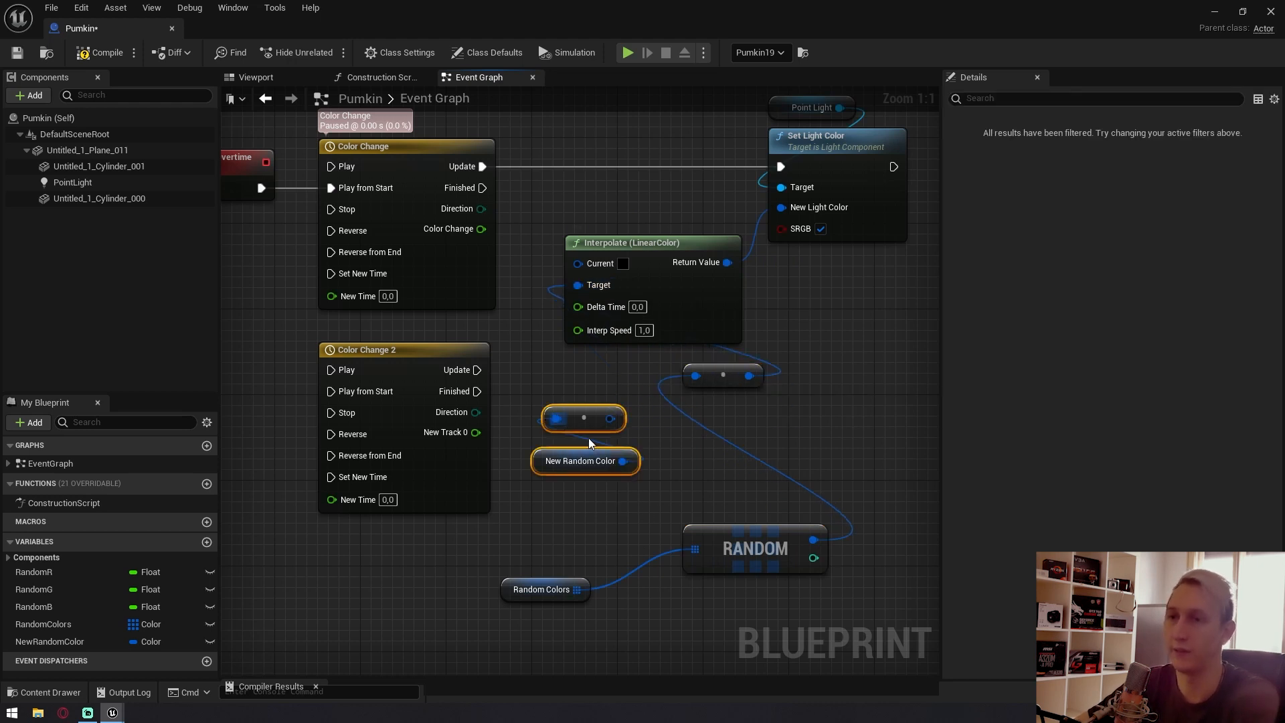
pyautogui.press('Delete')
pyautogui.moveTo(829, 600); pyautogui.dragTo(532, 523)
pyautogui.press('Delete')
pyautogui.moveTo(775, 457); pyautogui.dragTo(697, 363)
pyautogui.press('Delete')
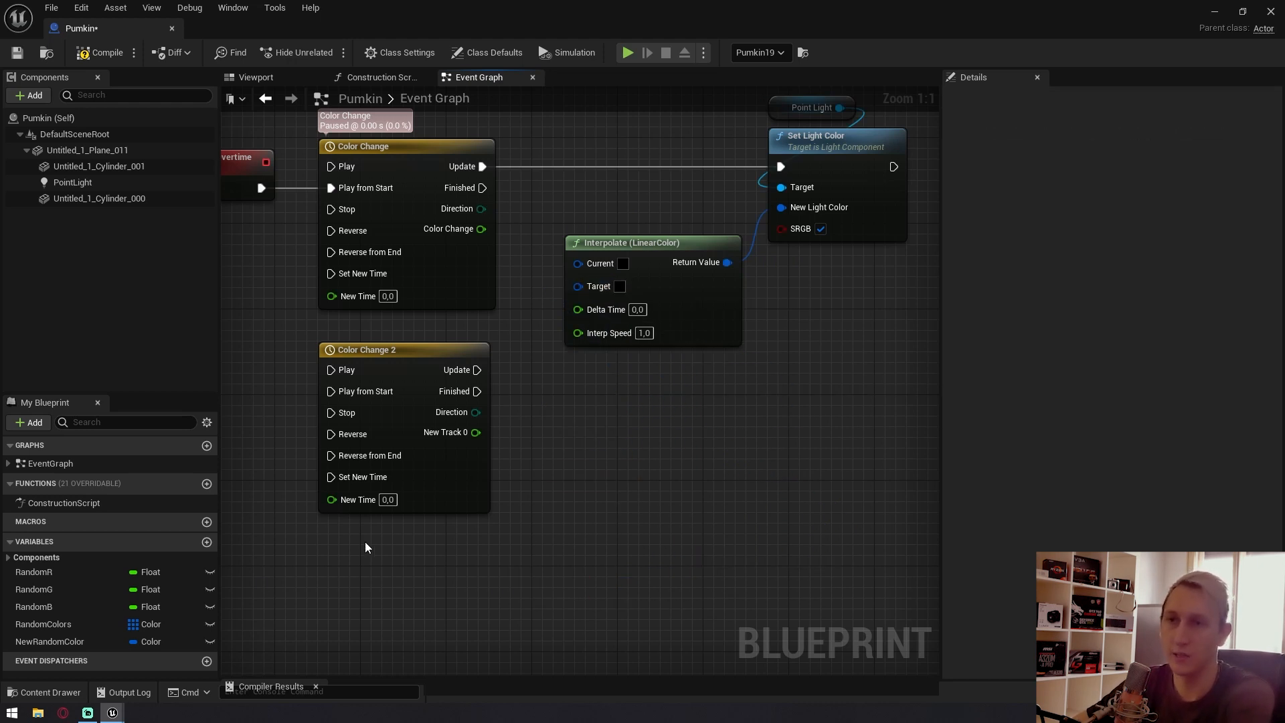
# Add a New Random Color getter, connect it to the upper Interpolate node's Target, and delete the old Interpolate node.
pyautogui.moveTo(50, 641); pyautogui.dragTo(544, 500)
pyautogui.click(583, 527)
pyautogui.moveTo(646, 504); pyautogui.dragTo(636, 419)
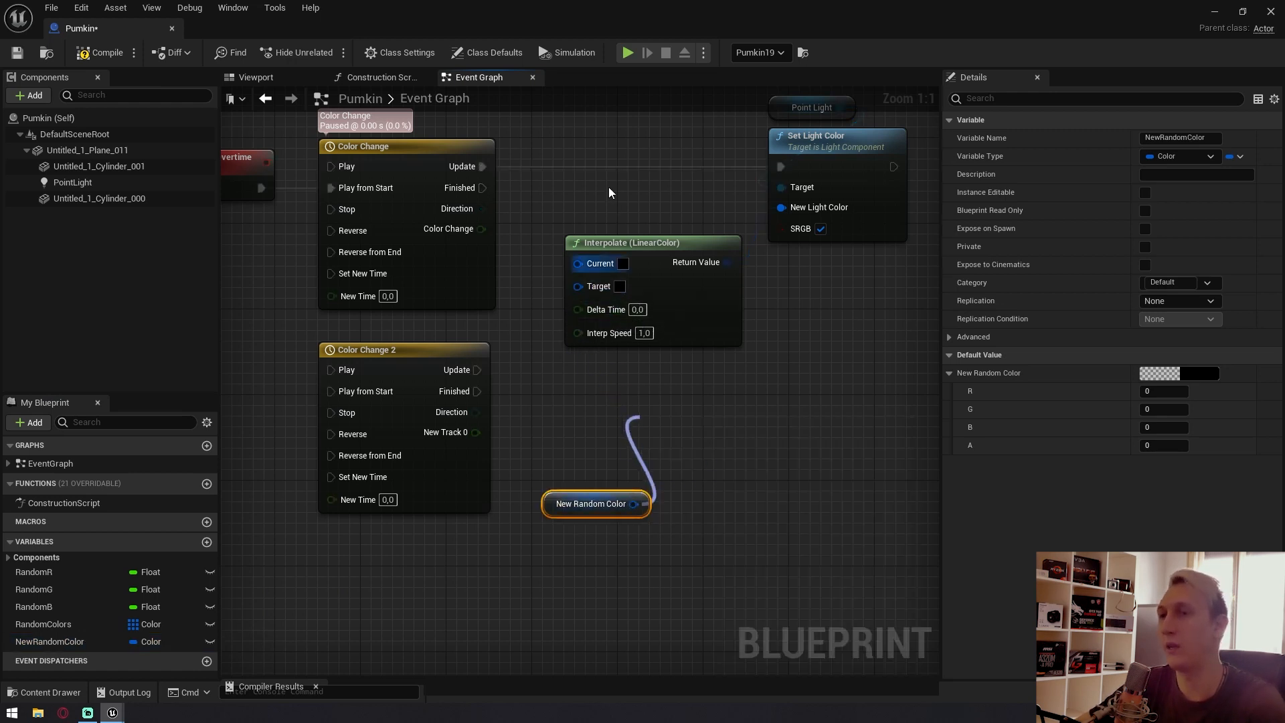
pyautogui.moveTo(608, 186); pyautogui.dragTo(610, 333, button='right')
pyautogui.moveTo(633, 644); pyautogui.dragTo(564, 167)
pyautogui.click(703, 451)
pyautogui.press('Delete')
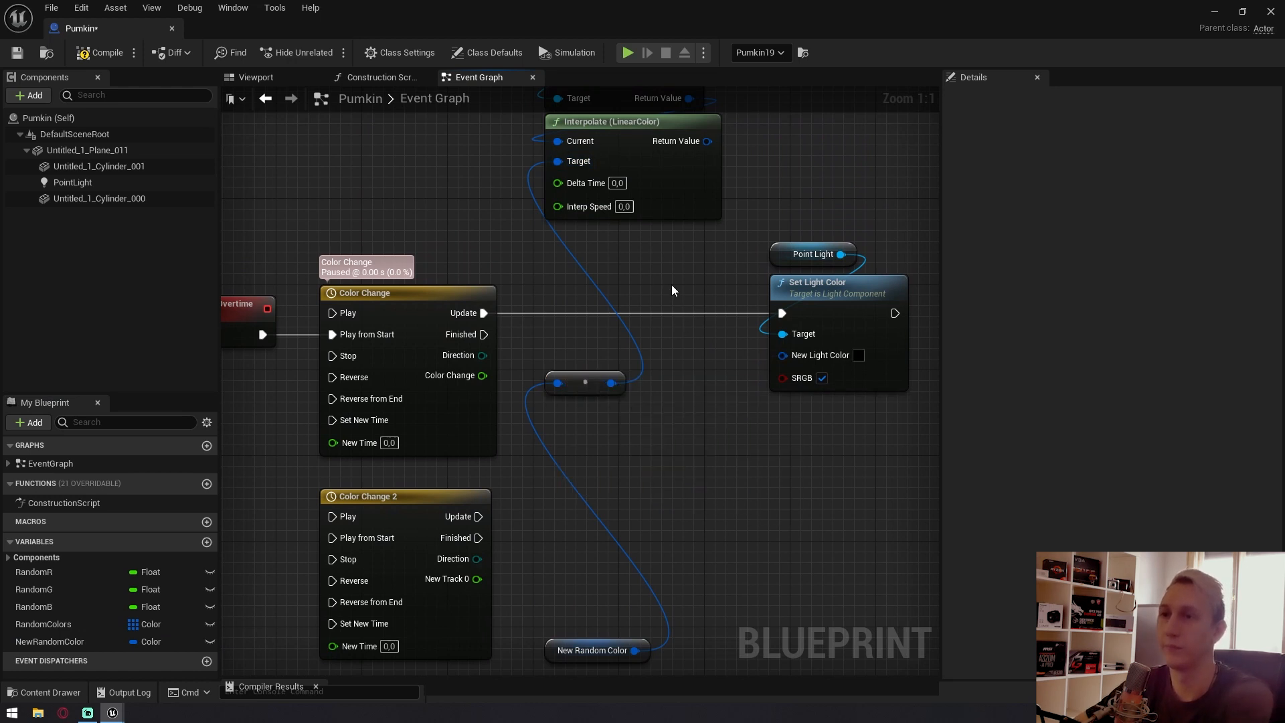
# Stack Point Light, Get Light Color, Interpolate, the conversion node and New Random Color between Color Change and Set Light Color.
pyautogui.moveTo(664, 214); pyautogui.dragTo(712, 312, button='right')
pyautogui.moveTo(727, 347); pyautogui.dragTo(622, 138)
pyautogui.moveTo(681, 228); pyautogui.dragTo(693, 302)
pyautogui.moveTo(694, 480); pyautogui.dragTo(678, 359, button='right')
pyautogui.moveTo(620, 487); pyautogui.dragTo(604, 379, button='right')
pyautogui.moveTo(604, 513); pyautogui.dragTo(601, 232)
pyautogui.moveTo(606, 251); pyautogui.dragTo(627, 206)
pyautogui.moveTo(659, 299); pyautogui.dragTo(677, 514, button='right')
pyautogui.moveTo(677, 514); pyautogui.dragTo(635, 461)
pyautogui.moveTo(660, 305); pyautogui.dragTo(619, 214, button='right')
pyautogui.click(633, 246)
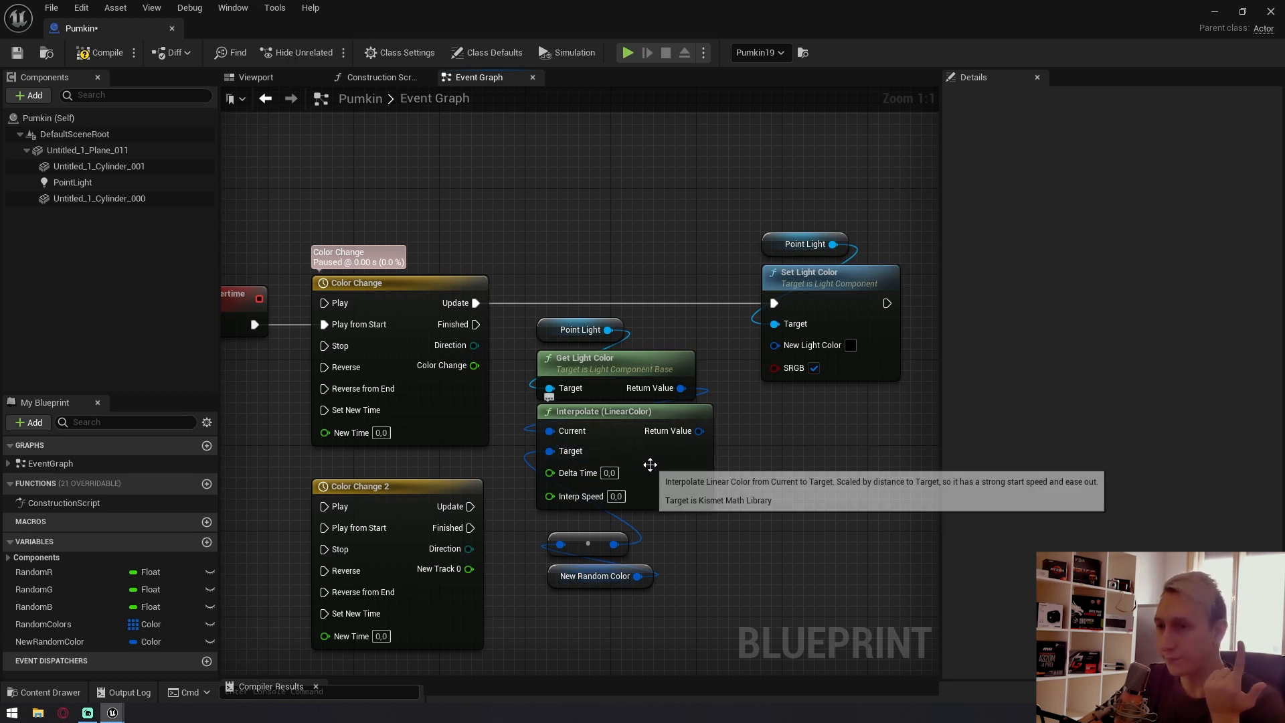
# Connect the Interpolate node's Return Value to Set Light Color's New Light Color and set Interp Speed to 1.
pyautogui.moveTo(699, 430); pyautogui.dragTo(787, 350)
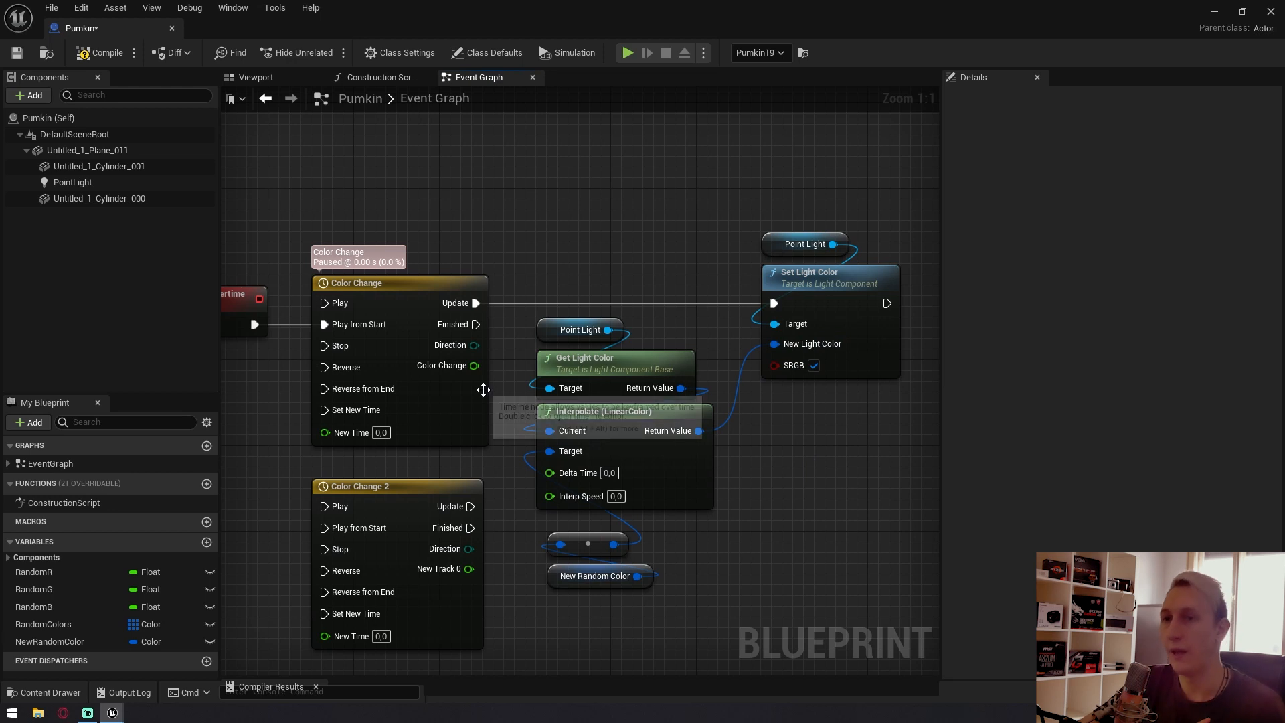
pyautogui.moveTo(701, 447); pyautogui.dragTo(725, 416, button='right')
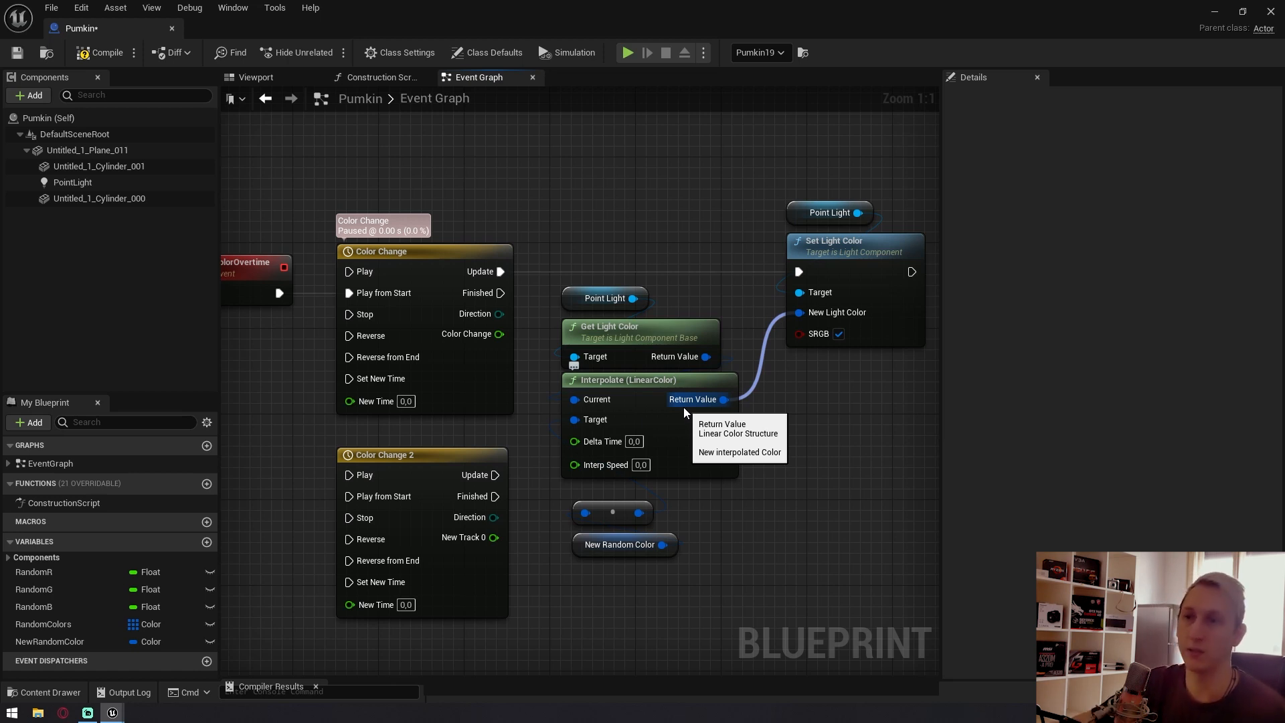
pyautogui.click(640, 465)
pyautogui.write('1')
pyautogui.moveTo(765, 652); pyautogui.dragTo(729, 494, button='right')
pyautogui.scroll(-4, 703, 283)
pyautogui.scroll(3, 729, 468)
pyautogui.moveTo(729, 425); pyautogui.dragTo(723, 639, button='right')
pyautogui.scroll(1, 730, 540)
# Undo the Interp Speed change, the New Light Color connection and the recent node moves.
pyautogui.hotkey('ctrl', 'z')
pyautogui.hotkey('ctrl', 'z')
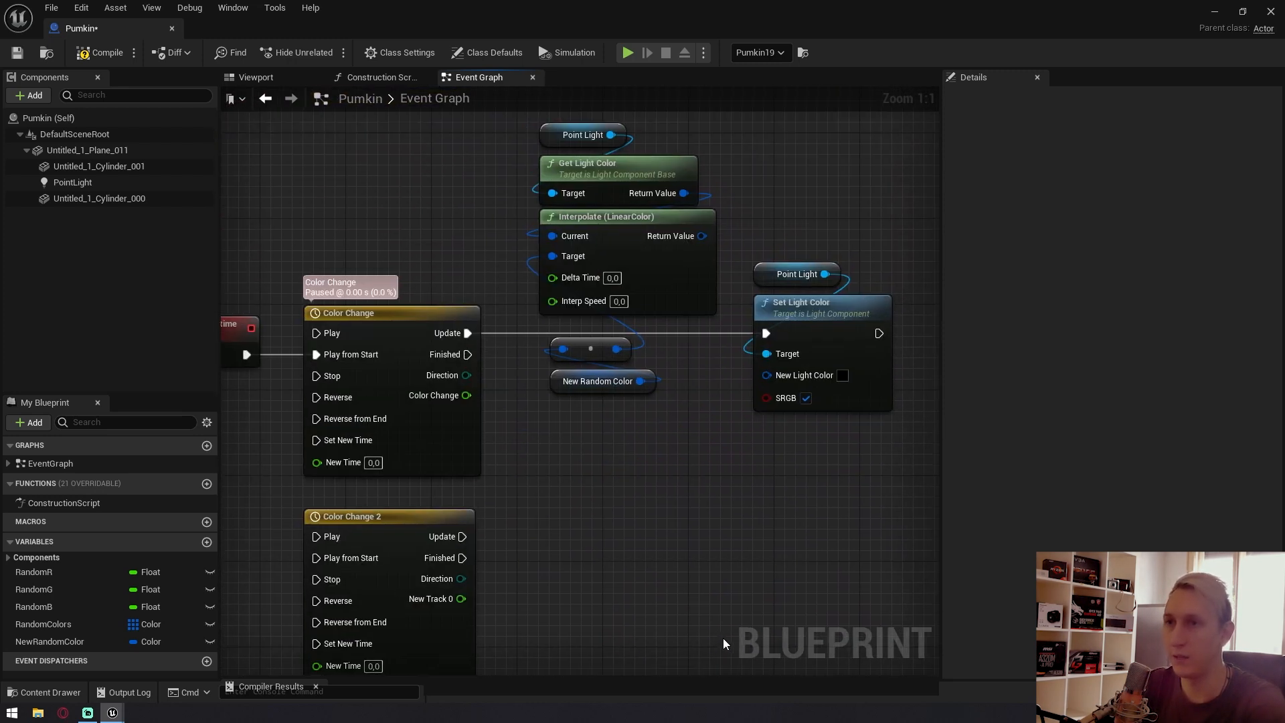
pyautogui.hotkey('ctrl', 'z')
pyautogui.hotkey('ctrl', 'z')
pyautogui.hotkey('ctrl', 'z')
pyautogui.hotkey('ctrl', 'z')
pyautogui.hotkey('ctrl', 'z')
# Delete the old Interpolate node and move Point Light, Get Light Color and the new Interpolate down above New Random Color.
pyautogui.moveTo(653, 543); pyautogui.dragTo(602, 419)
pyautogui.press('Delete')
pyautogui.moveTo(593, 438); pyautogui.dragTo(596, 358, button='right')
pyautogui.moveTo(615, 199); pyautogui.dragTo(636, 376, button='right')
pyautogui.scroll(-3, 637, 376)
pyautogui.moveTo(636, 381); pyautogui.dragTo(575, 190)
pyautogui.moveTo(633, 286); pyautogui.dragTo(604, 368)
pyautogui.scroll(3, 664, 536)
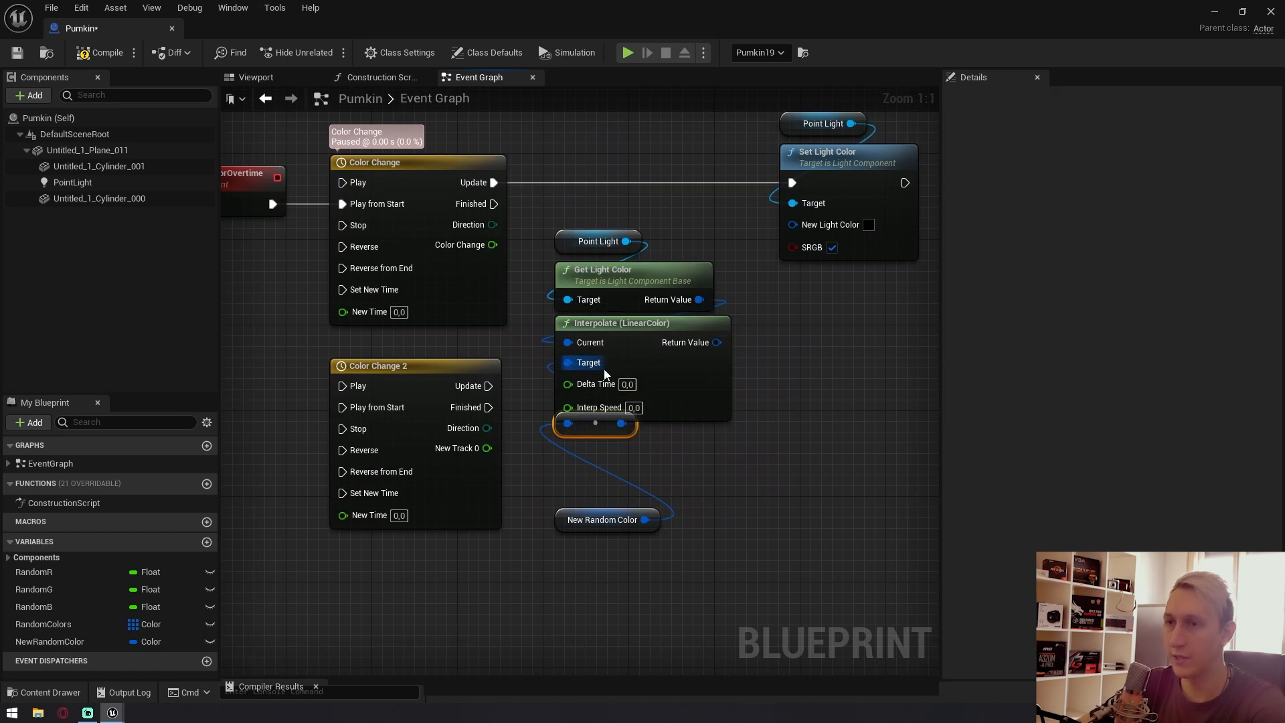
# Set the Interpolate node's Interp Speed to 1 and connect its Delta Time to the timeline's Color Change output.
pyautogui.click(633, 408)
pyautogui.write('1')
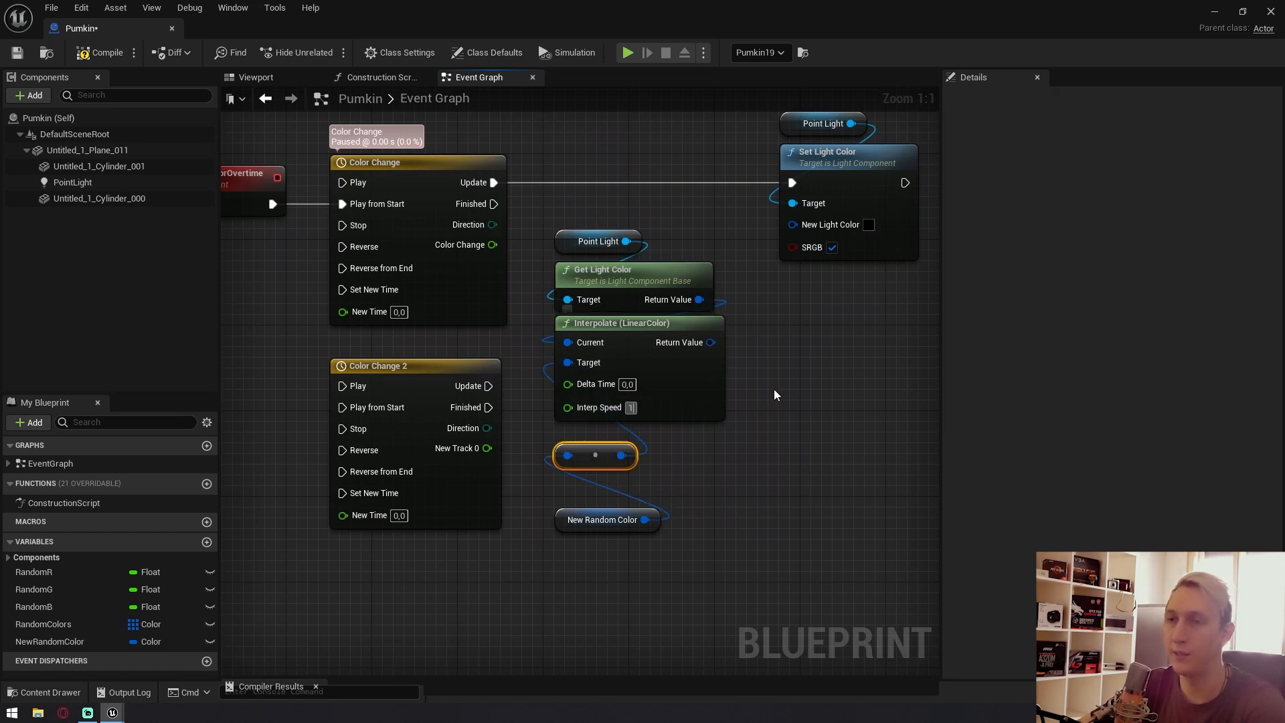
pyautogui.click(774, 388)
pyautogui.moveTo(774, 389); pyautogui.dragTo(804, 444, button='right')
pyautogui.moveTo(616, 491); pyautogui.dragTo(533, 351)
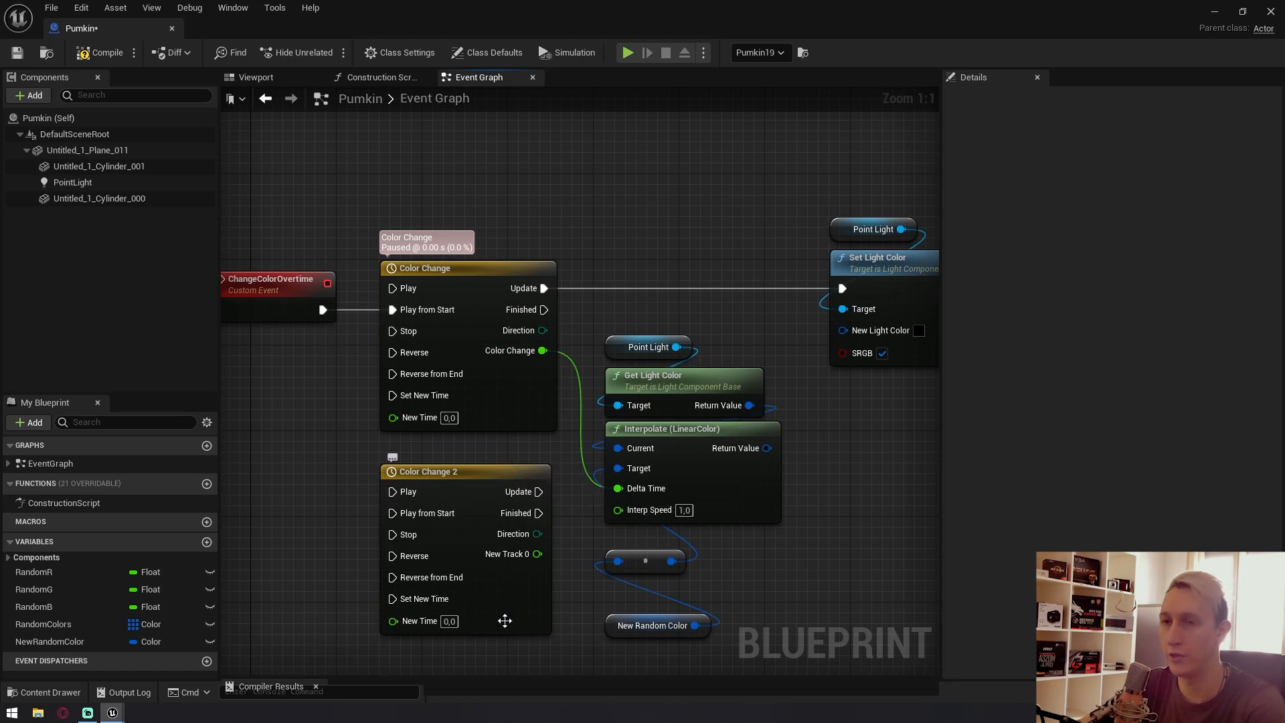
# Rename the track in the Color Change 2 timeline to "Whatever you want" and return to the Event Graph.
pyautogui.doubleClick(510, 591)
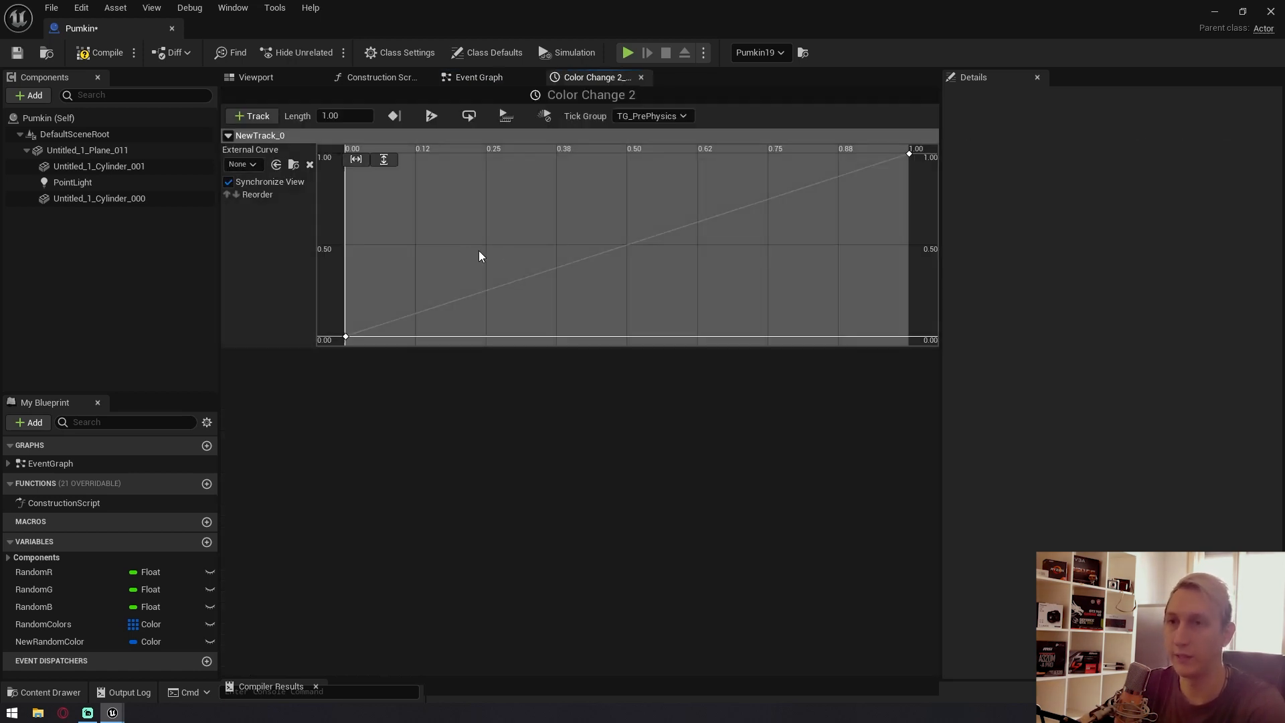
pyautogui.rightClick(248, 135)
pyautogui.click(299, 146)
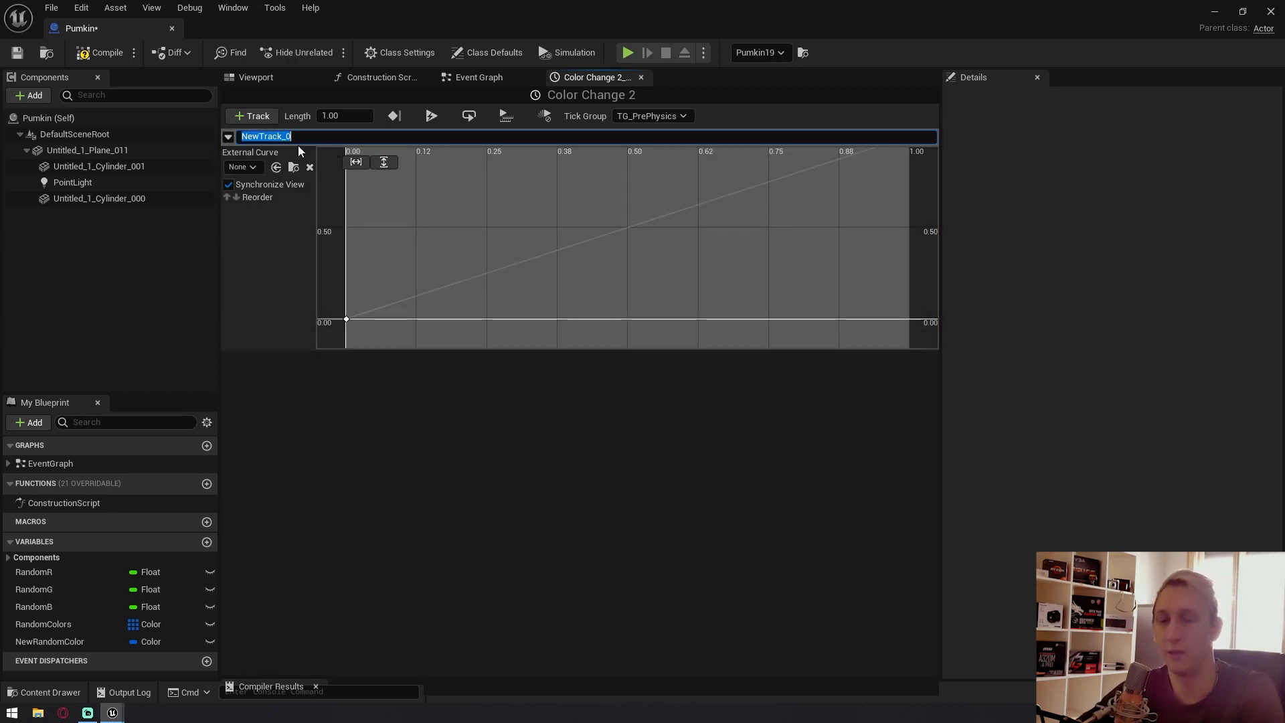
pyautogui.write('Whatever')
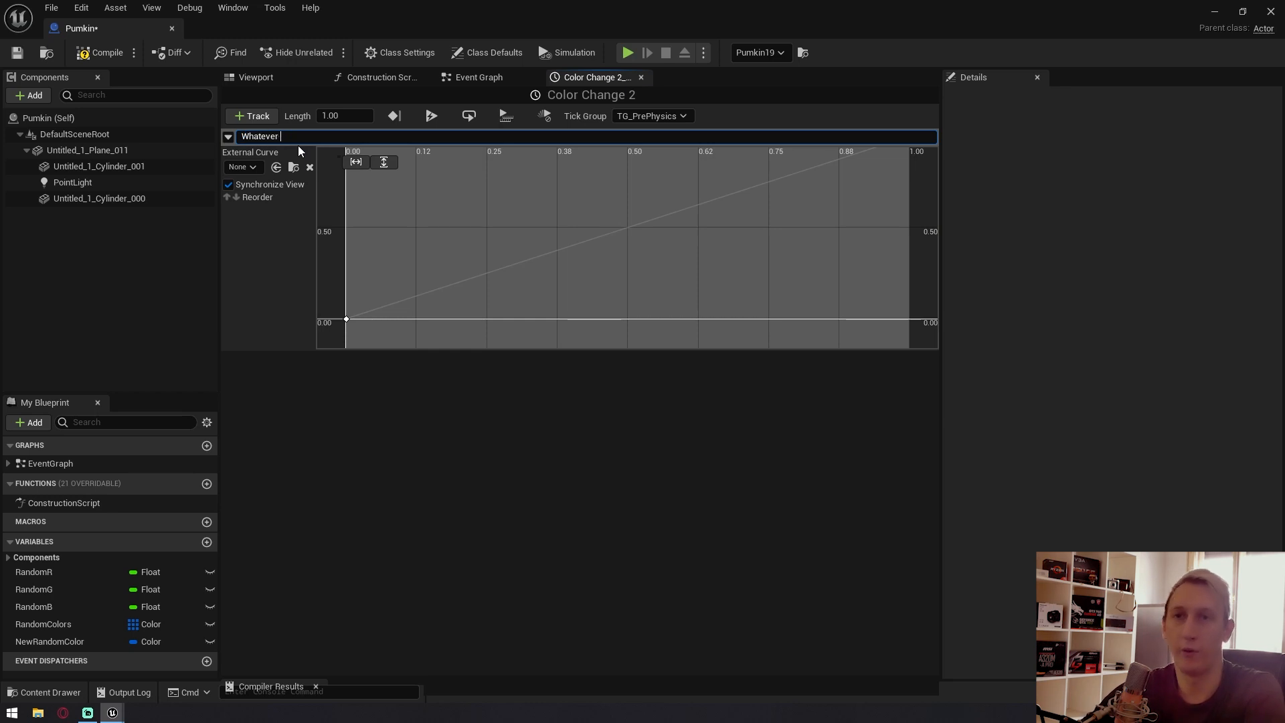
pyautogui.write(' you want')
pyautogui.press('Return')
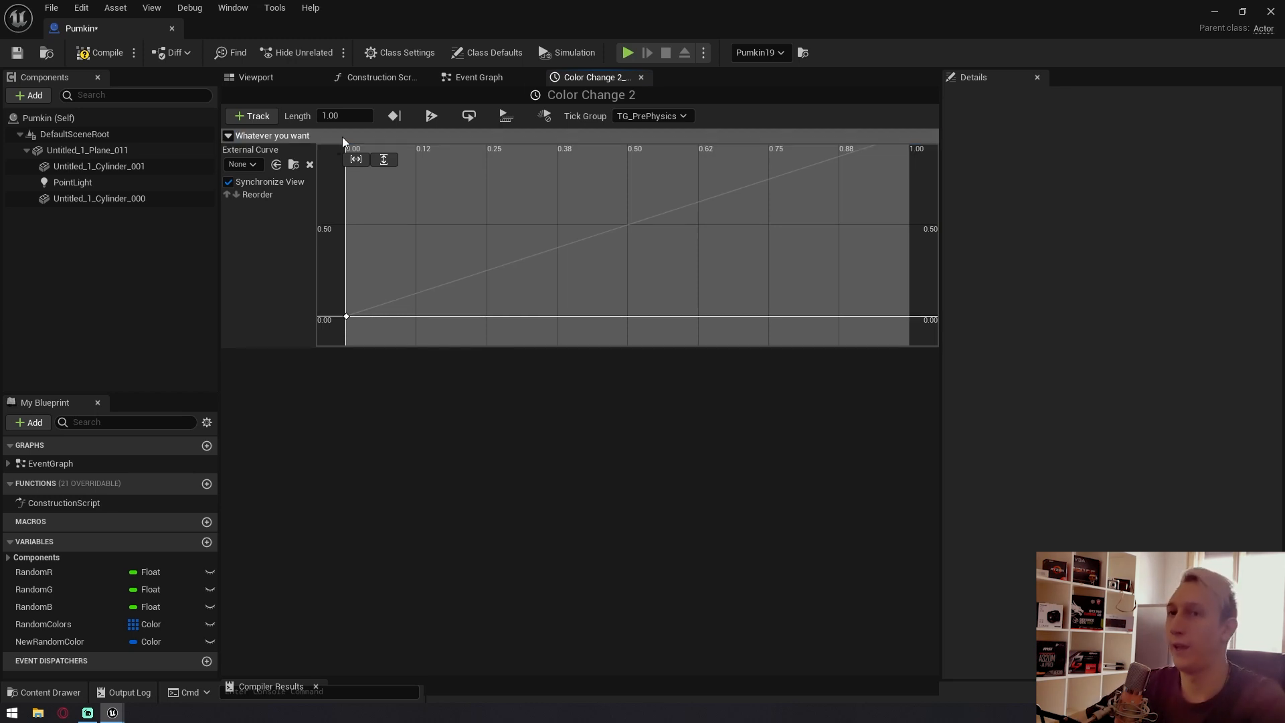
pyautogui.click(642, 77)
pyautogui.moveTo(564, 554); pyautogui.dragTo(617, 470)
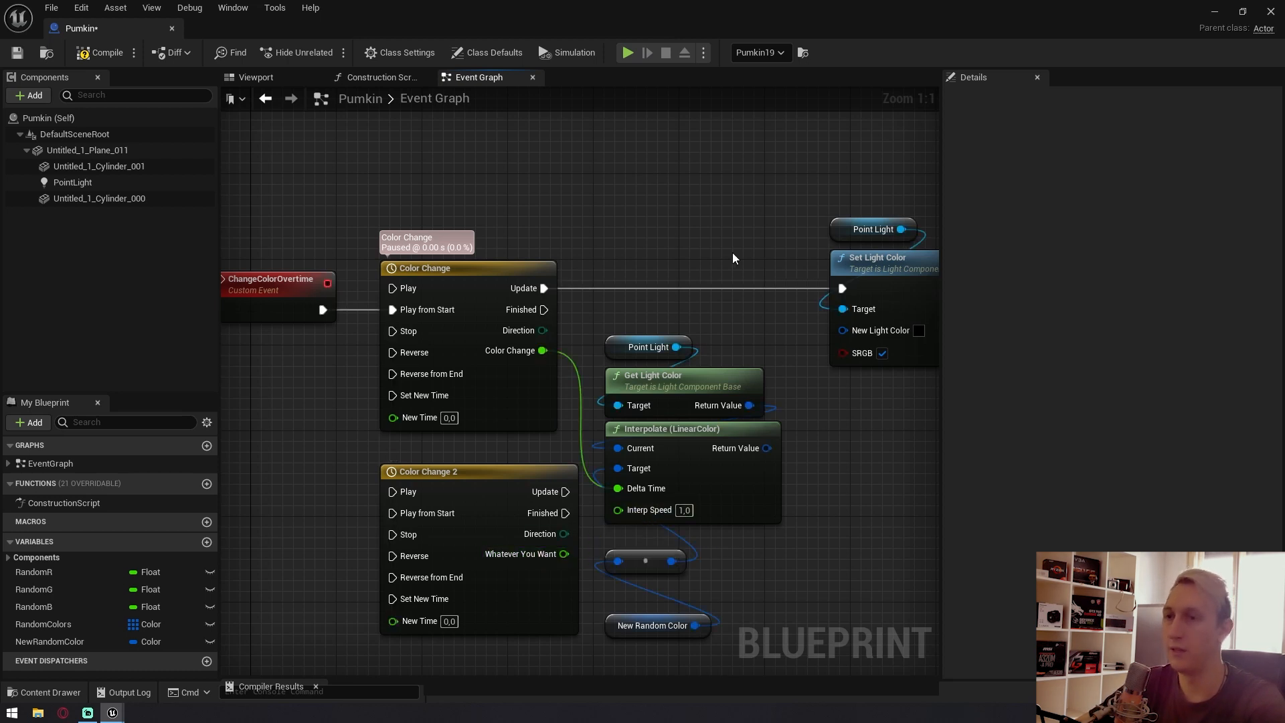
# Delete the Color Change 2 timeline node and move New Random Color closer beneath the conversion node.
pyautogui.moveTo(469, 661); pyautogui.dragTo(410, 515)
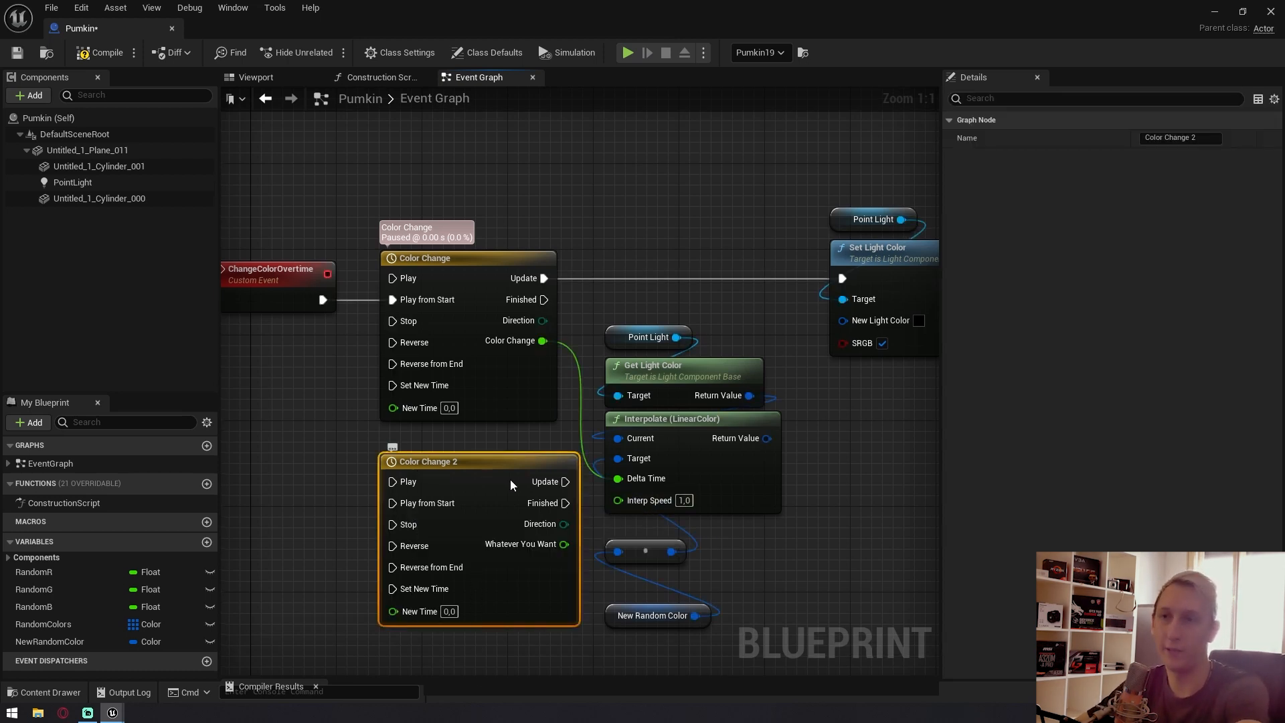
pyautogui.press('Delete')
pyautogui.moveTo(738, 550); pyautogui.dragTo(676, 508, button='right')
pyautogui.click(592, 573)
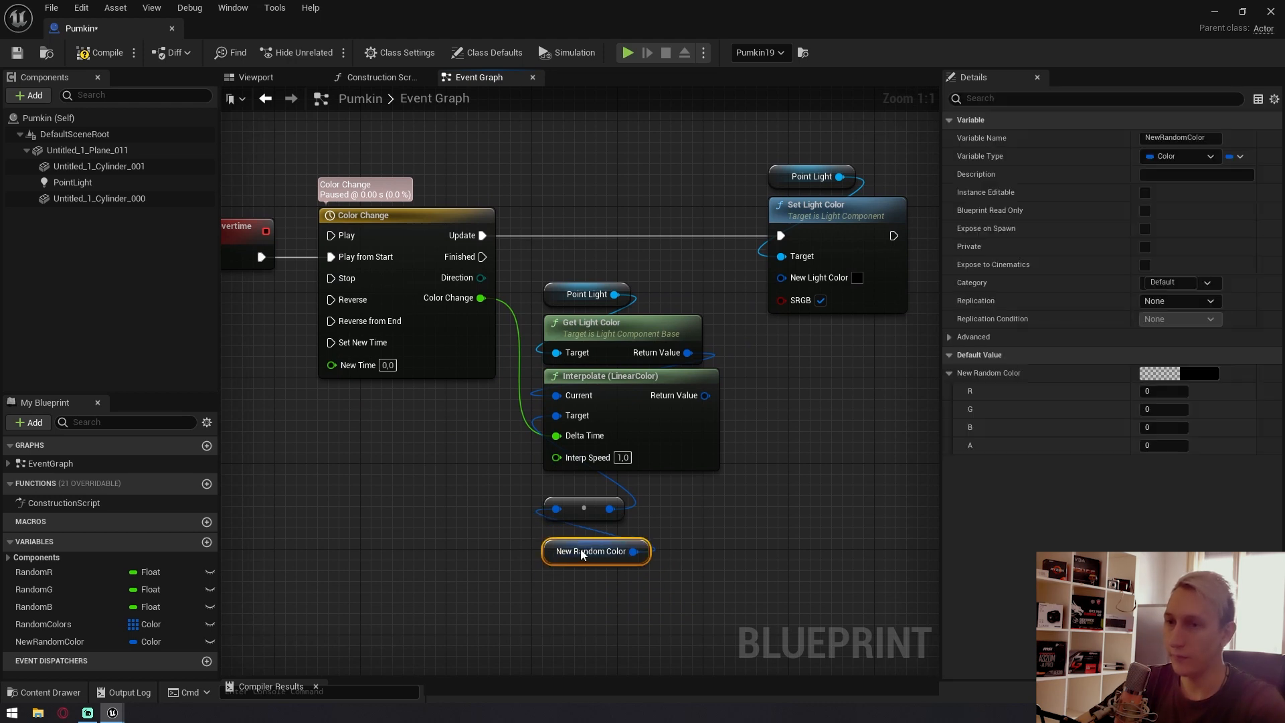
# Connect the Interpolate node's Return Value to Set Light Color's New Light Color, and Color Change's Finished output to the Delay node.
pyautogui.scroll(-3, 580, 549)
pyautogui.moveTo(623, 414); pyautogui.dragTo(729, 423, button='right')
pyautogui.moveTo(730, 423); pyautogui.dragTo(569, 140)
pyautogui.moveTo(829, 436); pyautogui.dragTo(605, 156)
pyautogui.moveTo(769, 358); pyautogui.dragTo(508, 90)
pyautogui.moveTo(721, 504); pyautogui.dragTo(603, 205)
pyautogui.moveTo(663, 439); pyautogui.dragTo(578, 224)
pyautogui.scroll(3, 527, 179)
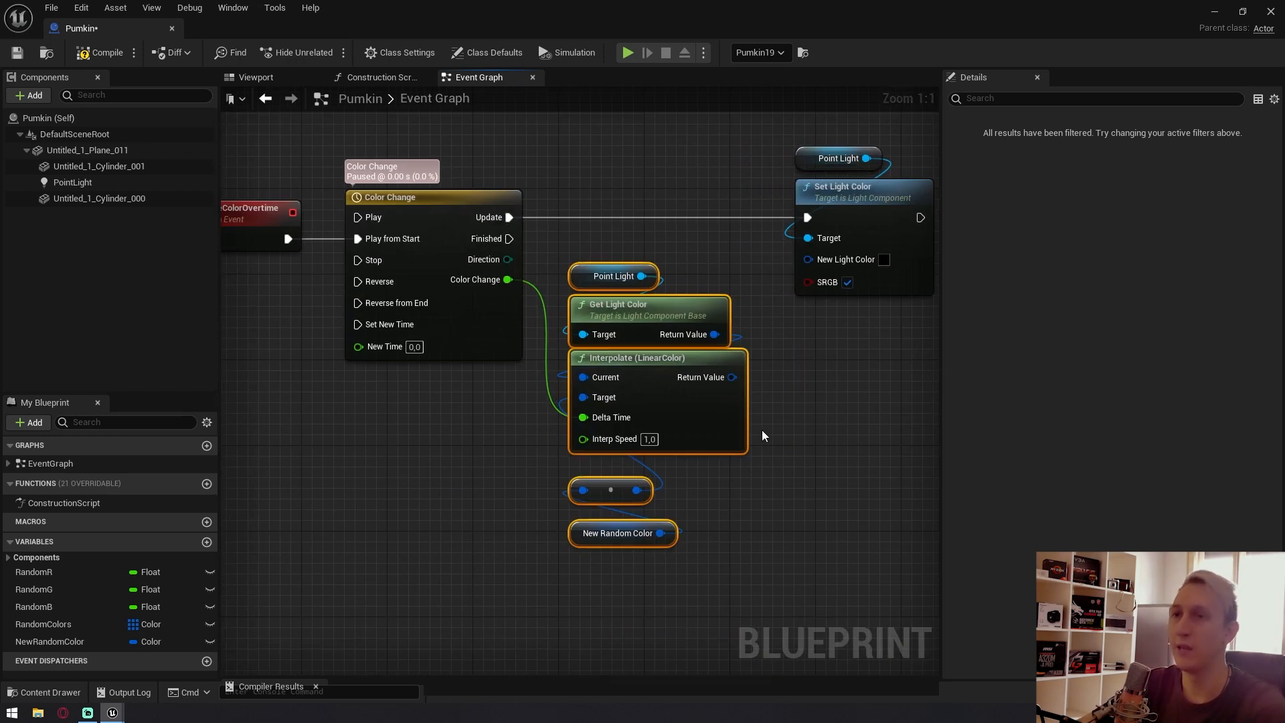
pyautogui.moveTo(718, 518); pyautogui.dragTo(677, 444, button='right')
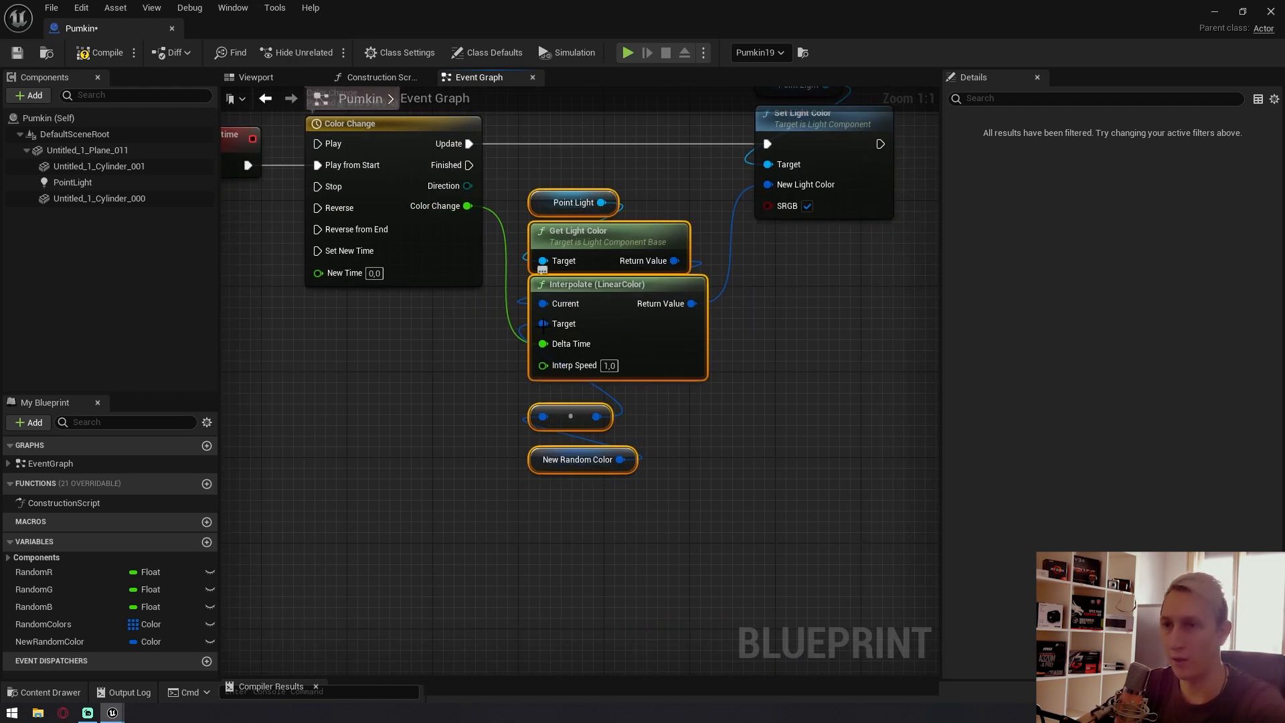
pyautogui.moveTo(468, 165); pyautogui.dragTo(568, 561)
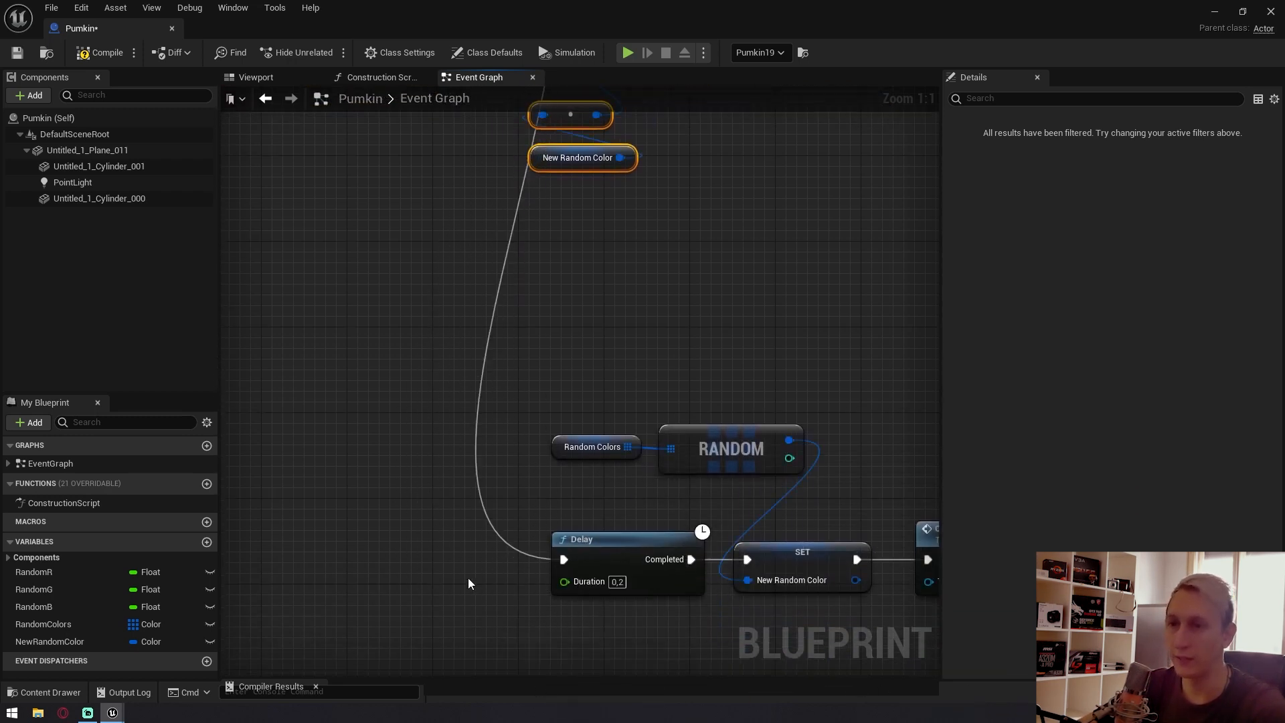
# Review the chain from Delay through the random color pick and Set New Random Color to the Change Color Overtime call.
pyautogui.moveTo(468, 577); pyautogui.dragTo(477, 491, button='right')
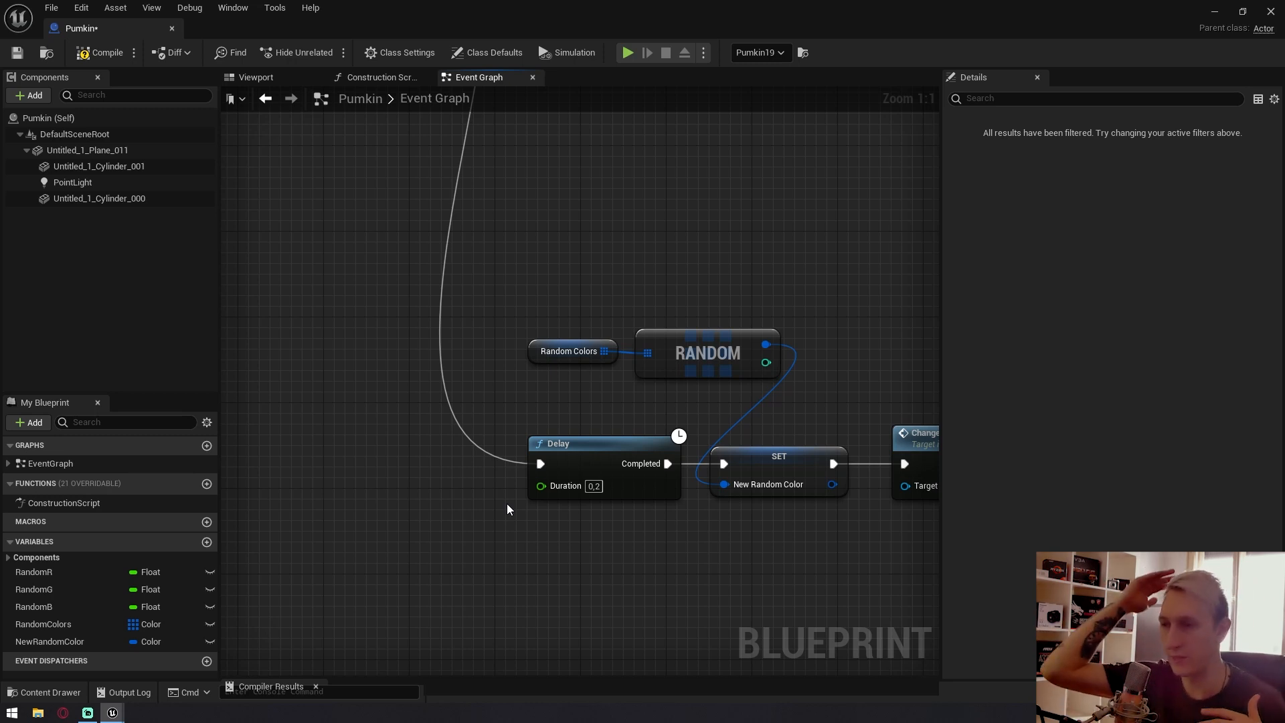
pyautogui.moveTo(702, 562); pyautogui.dragTo(618, 549, button='right')
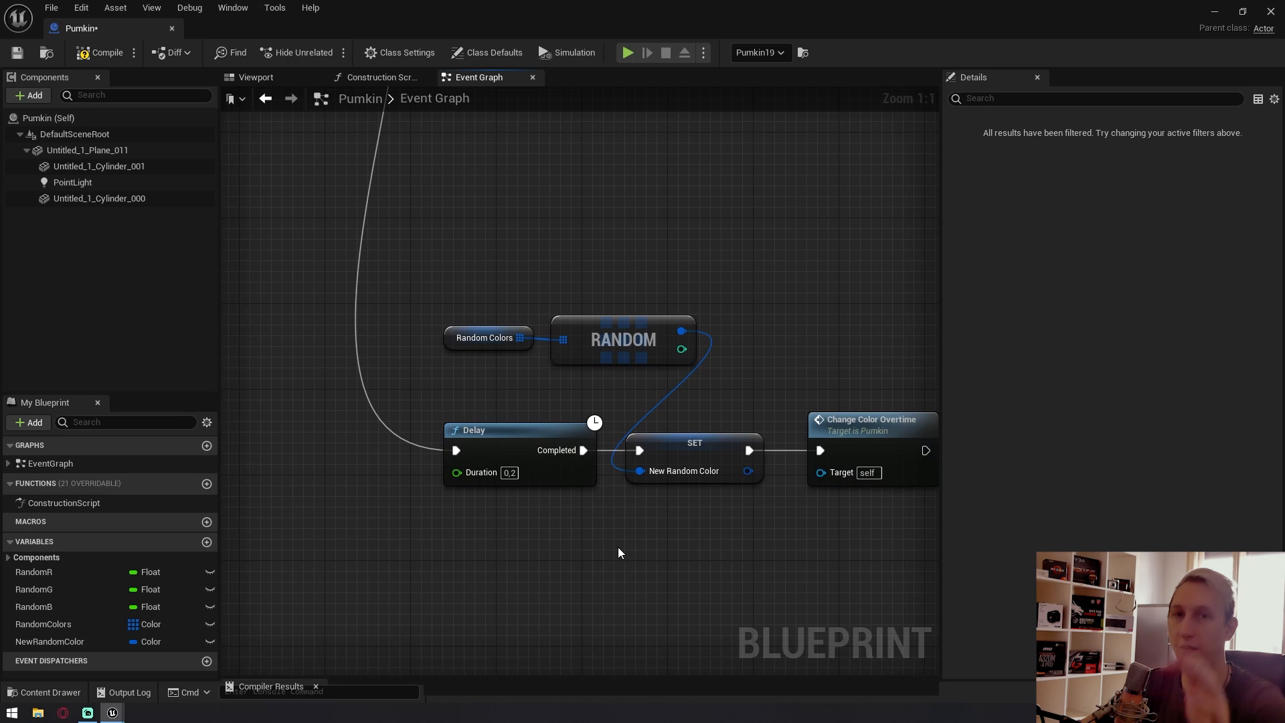
pyautogui.rightClick(617, 547)
pyautogui.click(548, 548)
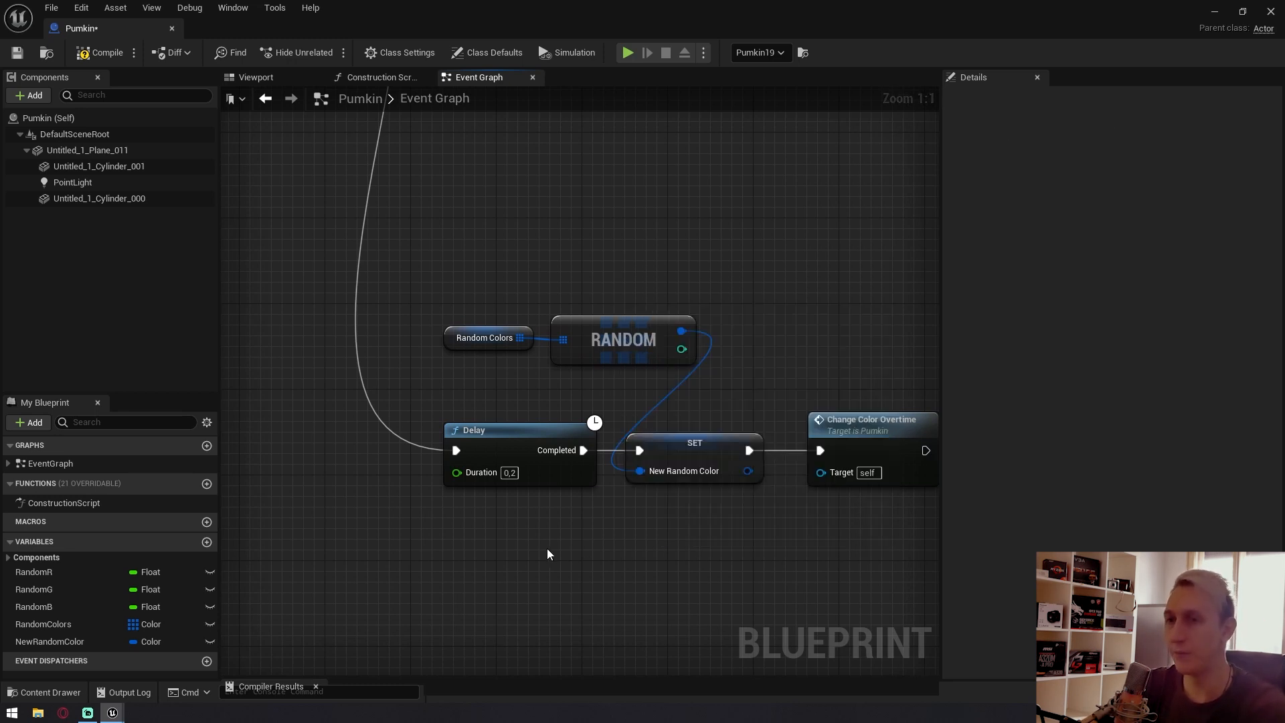
pyautogui.moveTo(512, 519); pyautogui.dragTo(462, 509, button='right')
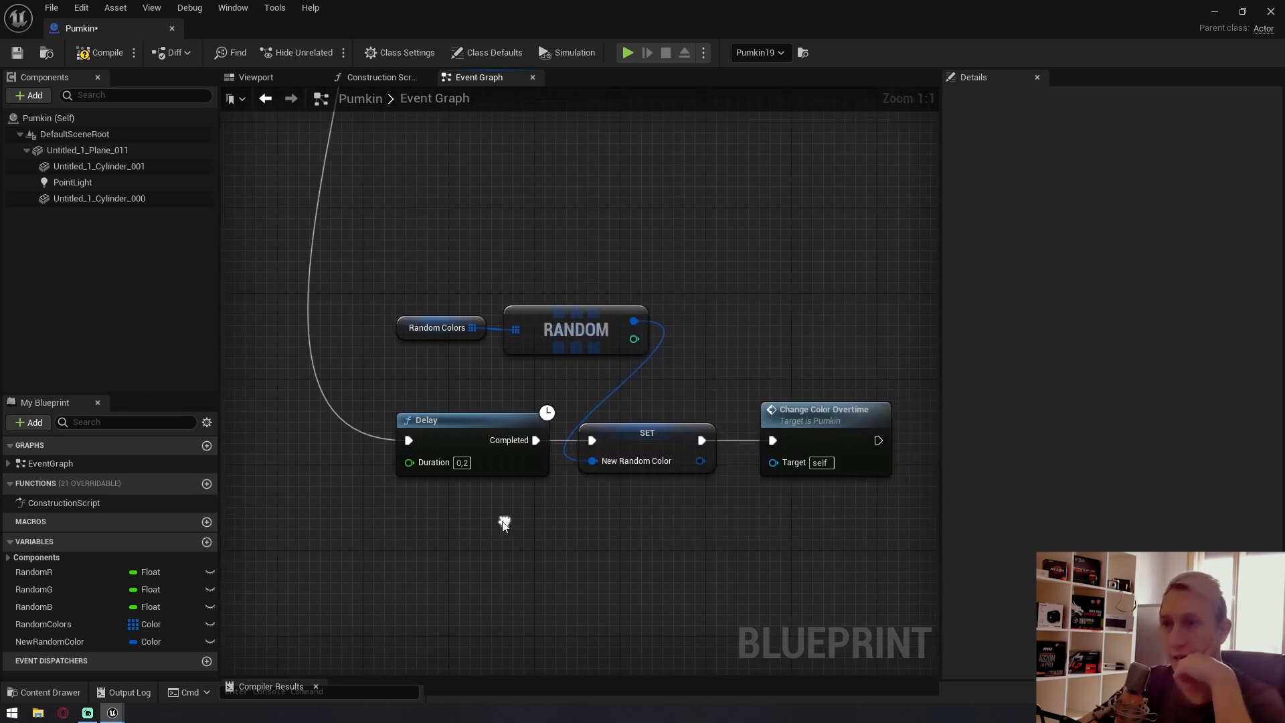
pyautogui.moveTo(393, 277); pyautogui.dragTo(617, 352)
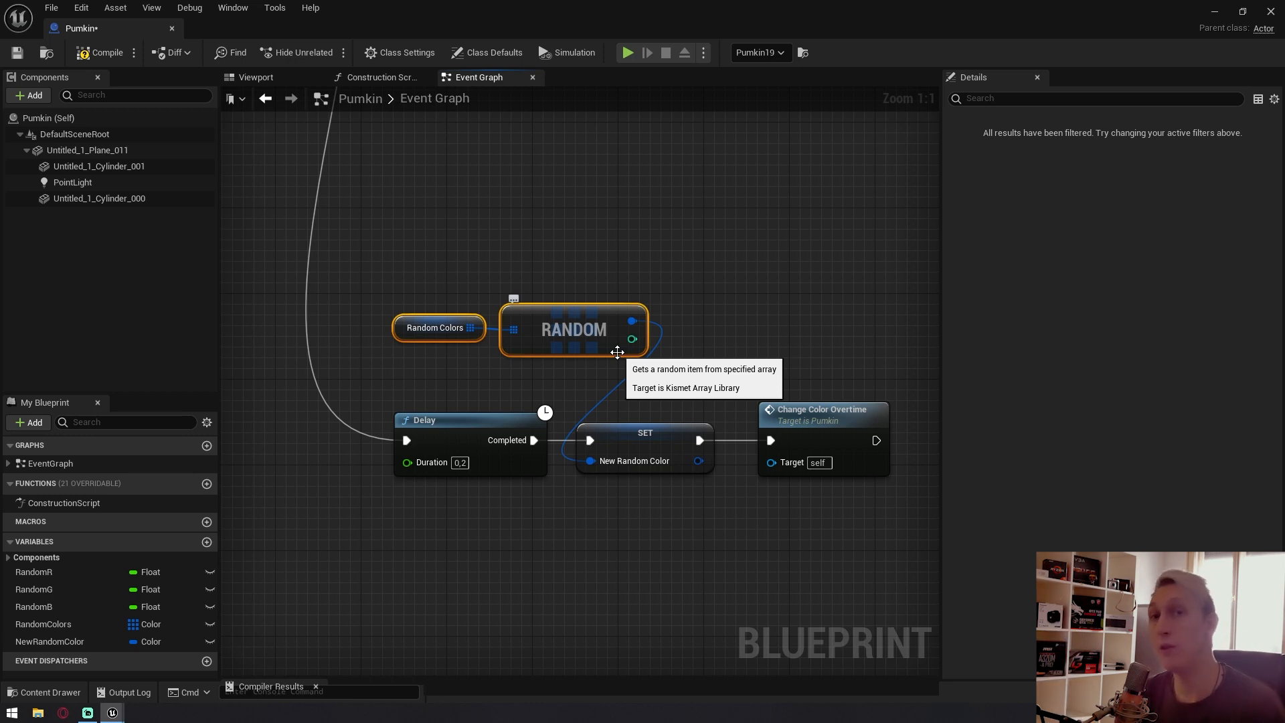
pyautogui.click(636, 470)
pyautogui.moveTo(392, 251); pyautogui.dragTo(660, 363)
pyautogui.moveTo(767, 325); pyautogui.dragTo(688, 315, button='right')
pyautogui.scroll(-5, 763, 512)
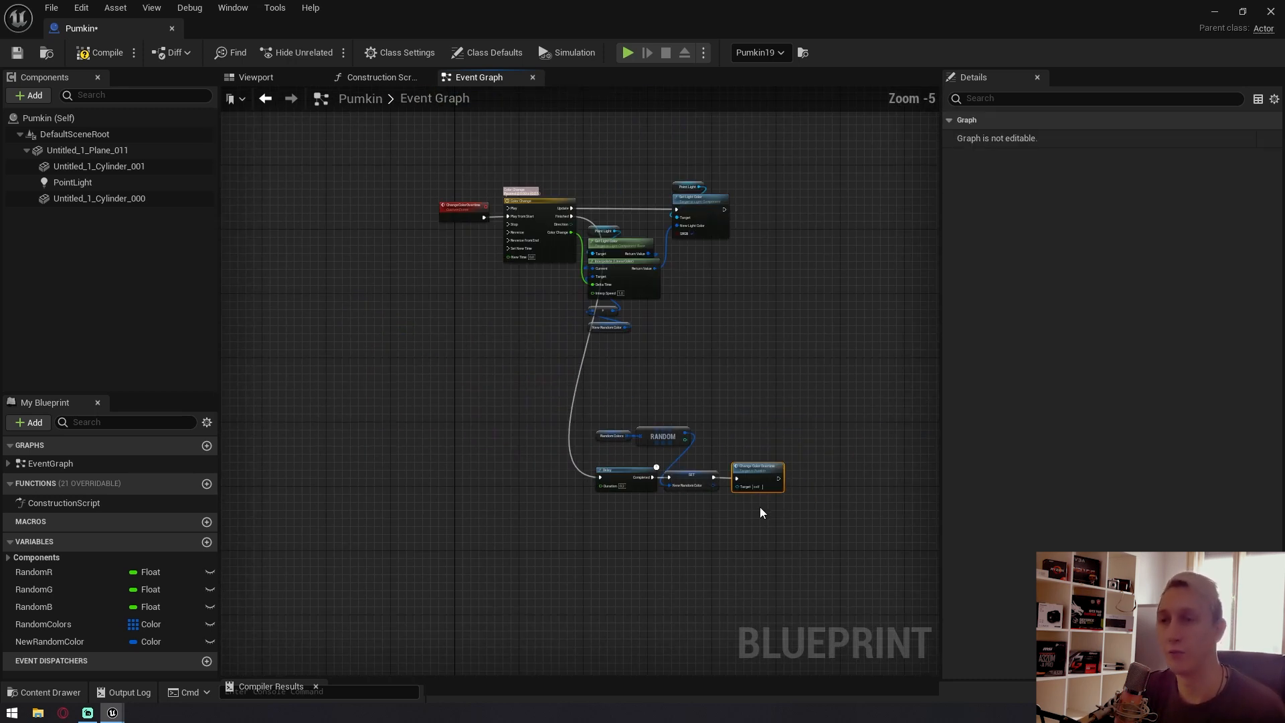
# Review the Color Change, Interpolate and Delay nodes in the Event Graph and save the Pumkin blueprint.
pyautogui.moveTo(806, 574); pyautogui.dragTo(629, 364)
pyautogui.scroll(5, 672, 283)
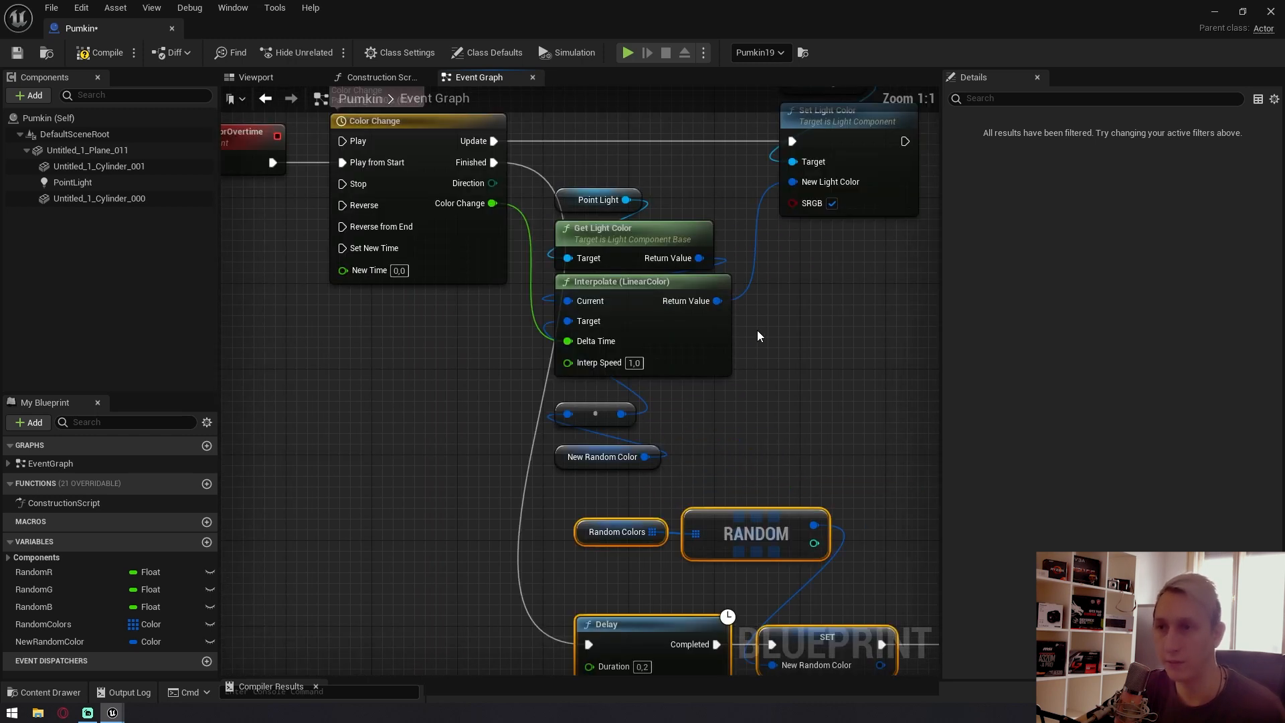
pyautogui.moveTo(756, 330); pyautogui.dragTo(824, 348, button='right')
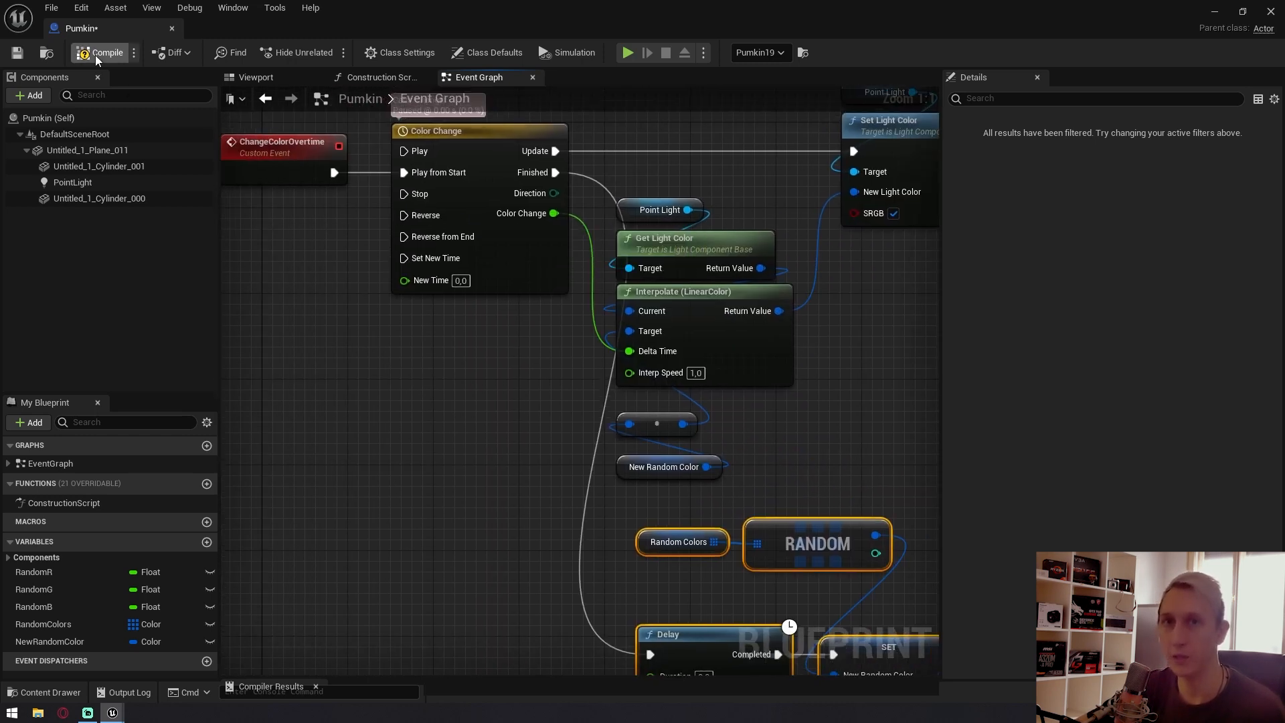
pyautogui.click(18, 53)
# Play the level full screen to check the pumpkin light's colour transitions, and end the play session.
pyautogui.click(1215, 12)
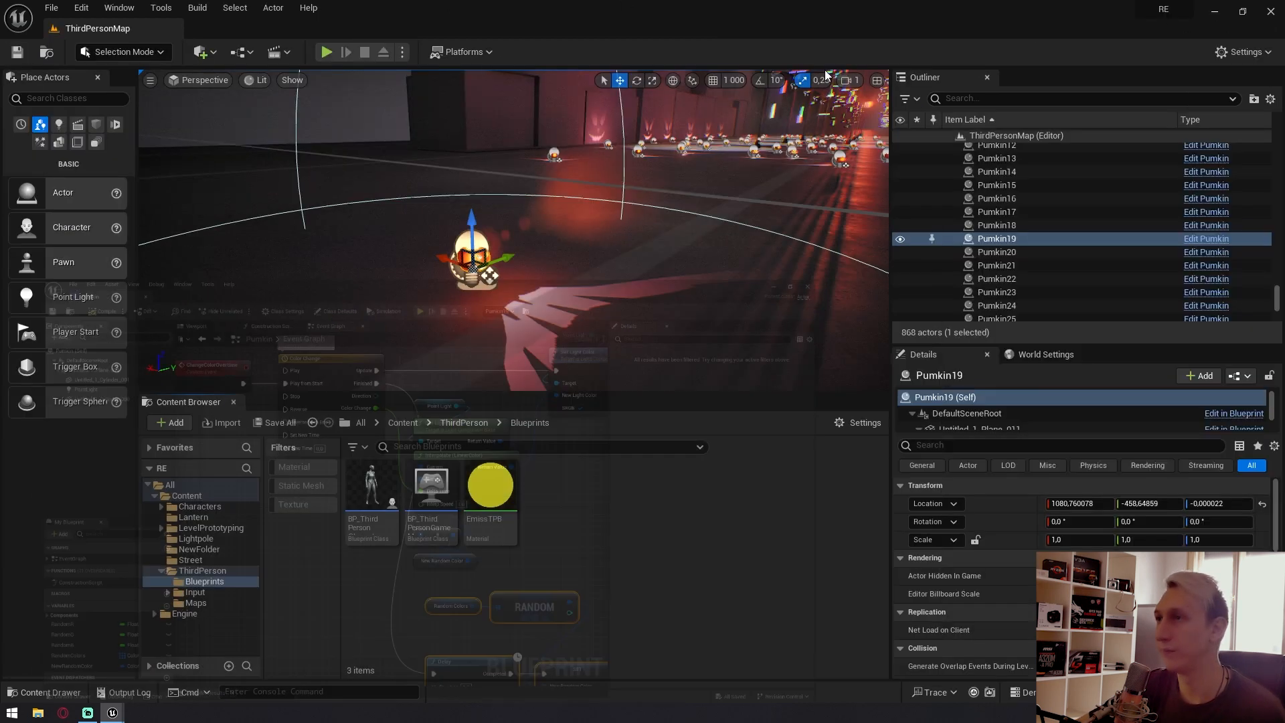
pyautogui.hotkey('alt', 'p')
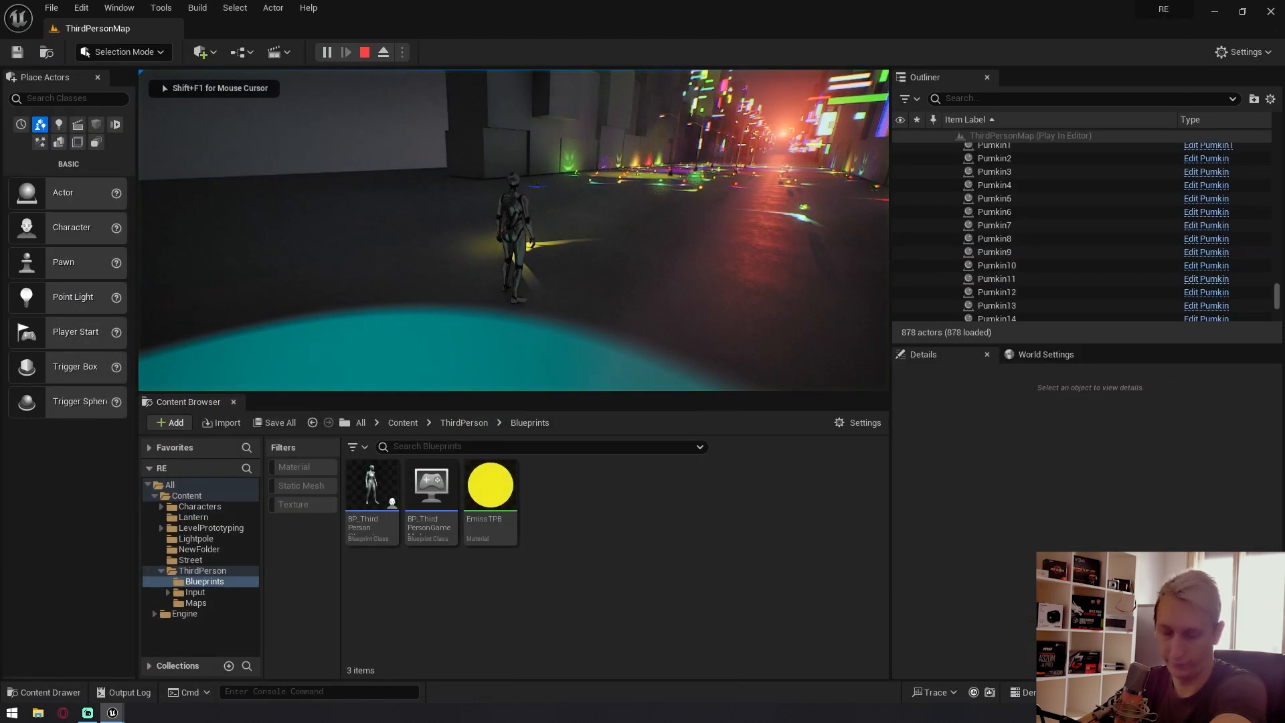
pyautogui.press('F11')
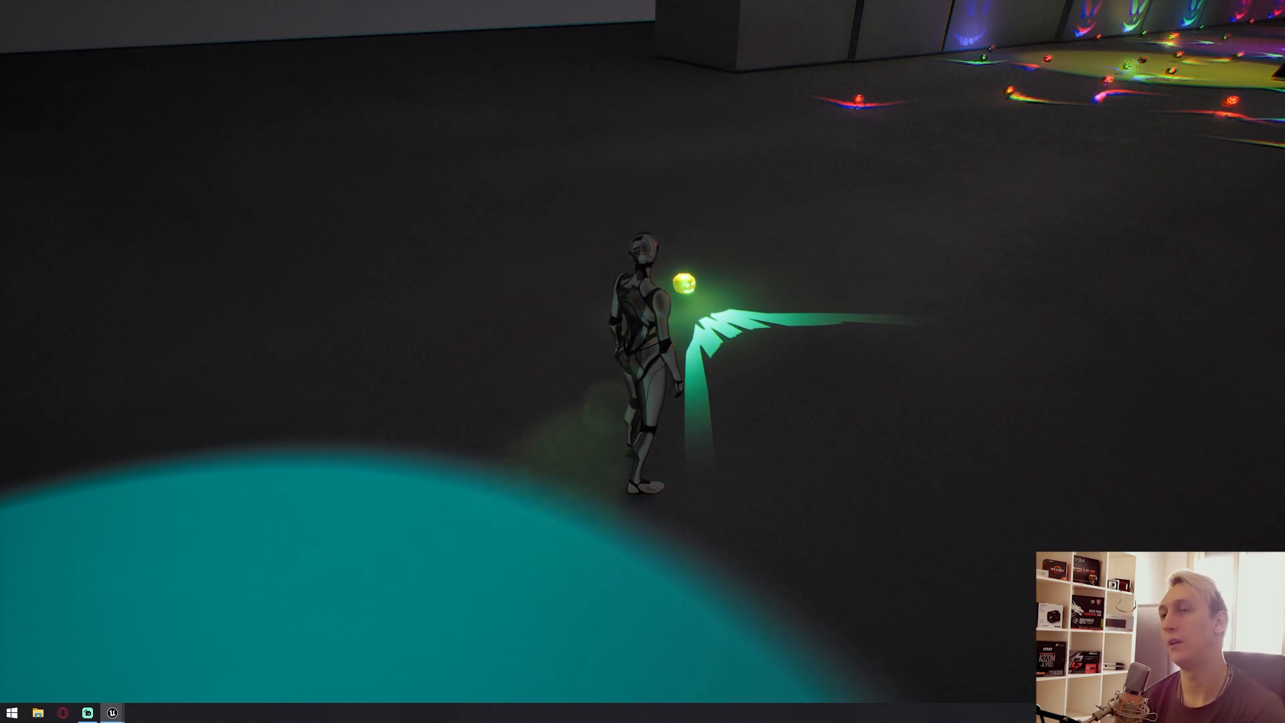
pyautogui.press('Escape')
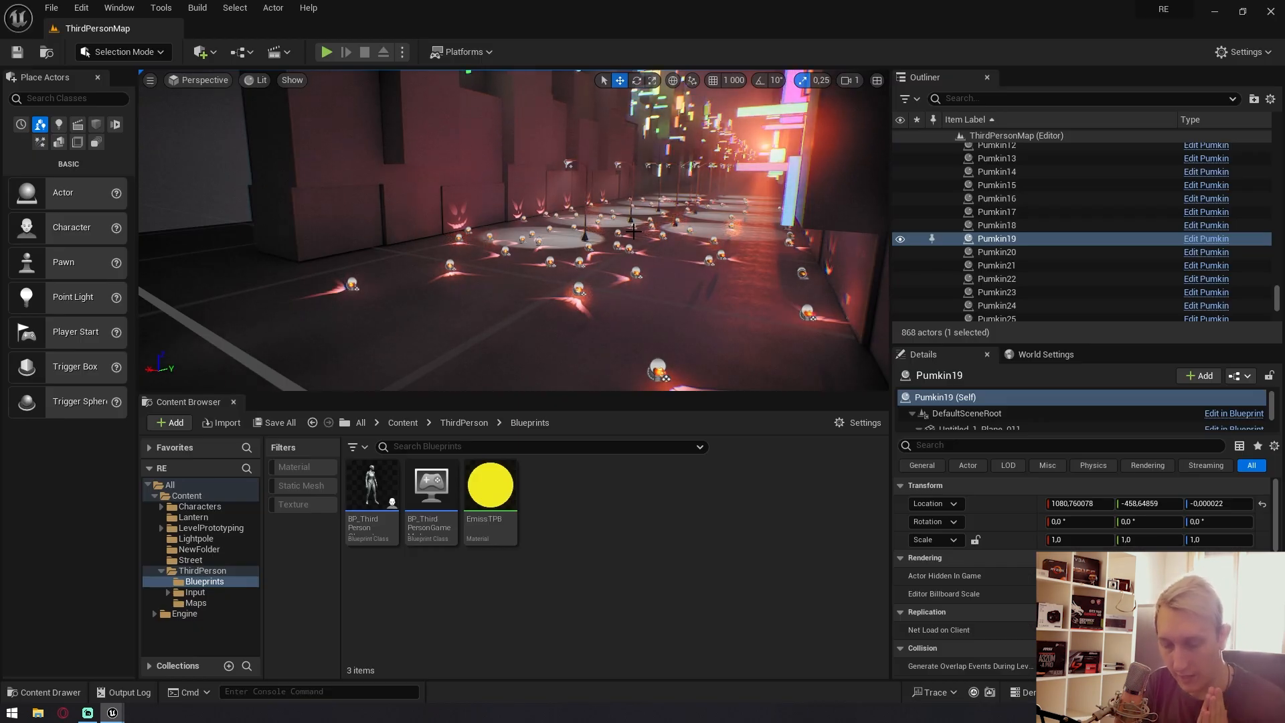
# Bring the neon signs along the street into view, select a sign, and widen the level viewport.
pyautogui.moveTo(581, 165); pyautogui.dragTo(680, 75, button='right')
pyautogui.moveTo(548, 220); pyautogui.dragTo(548, 220, button='right')
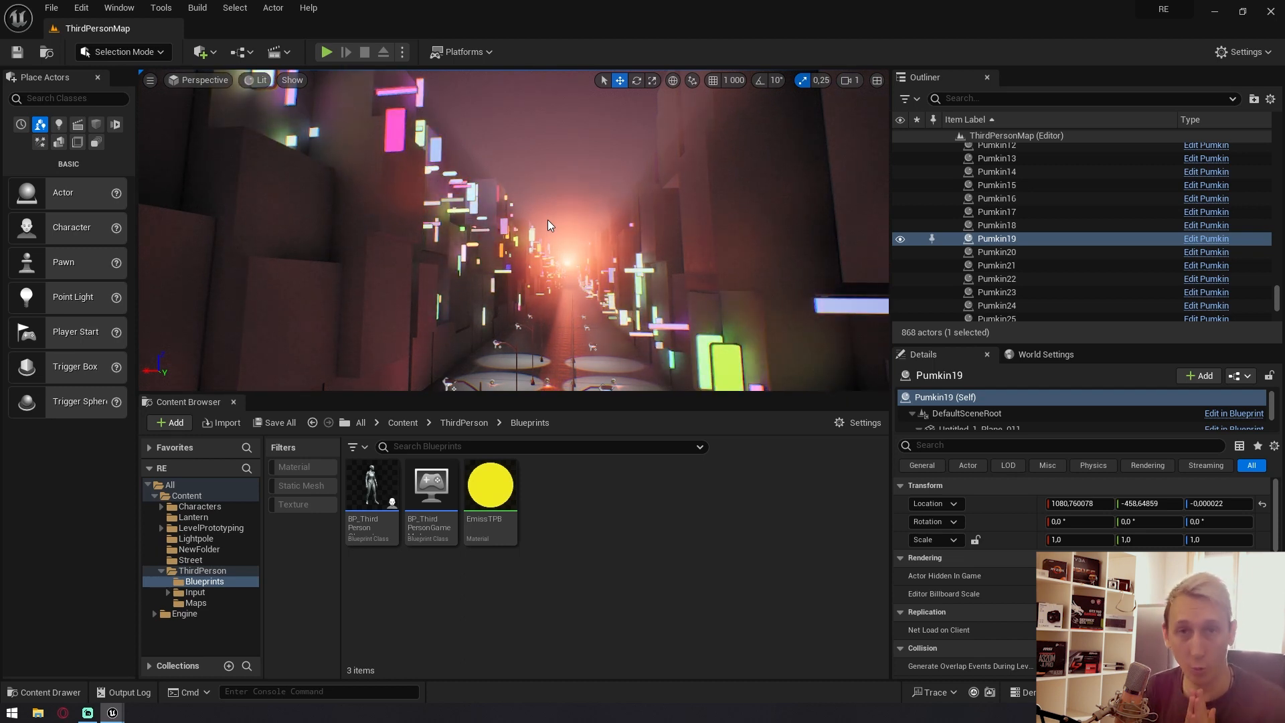
pyautogui.moveTo(546, 221); pyautogui.dragTo(525, 260, button='right')
pyautogui.click(651, 309)
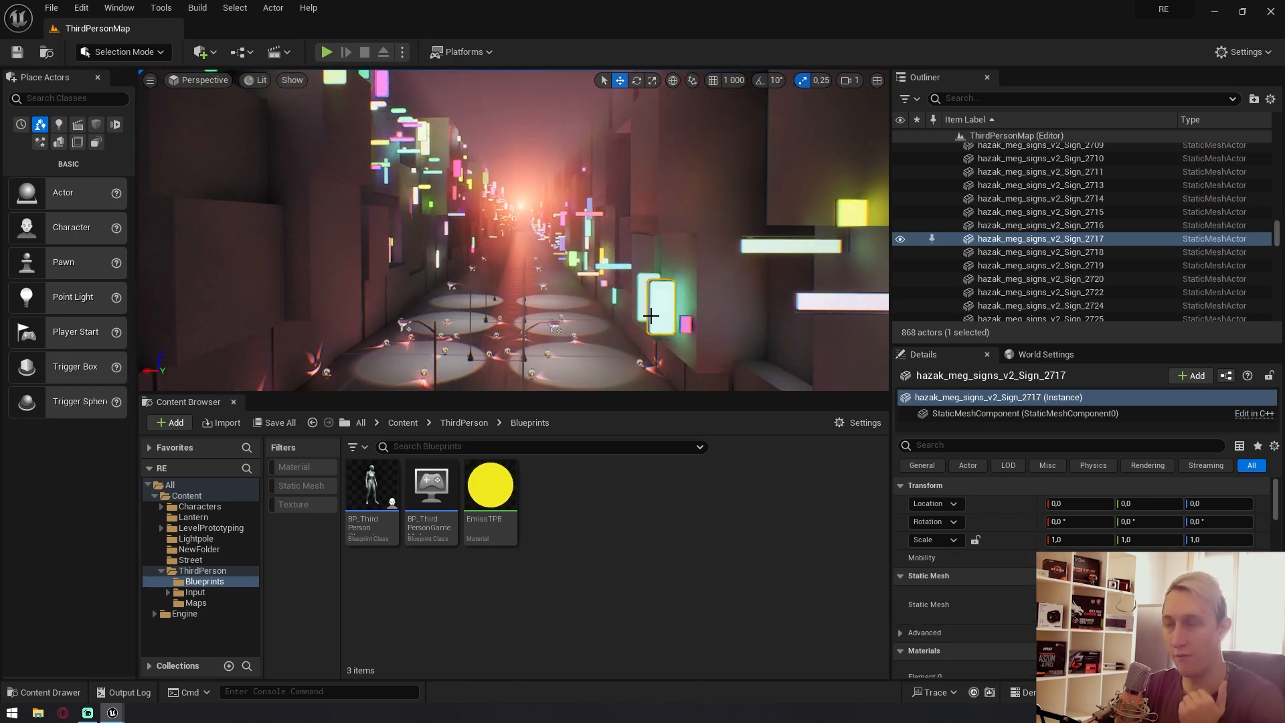
pyautogui.click(882, 266)
pyautogui.moveTo(890, 264); pyautogui.dragTo(1171, 247)
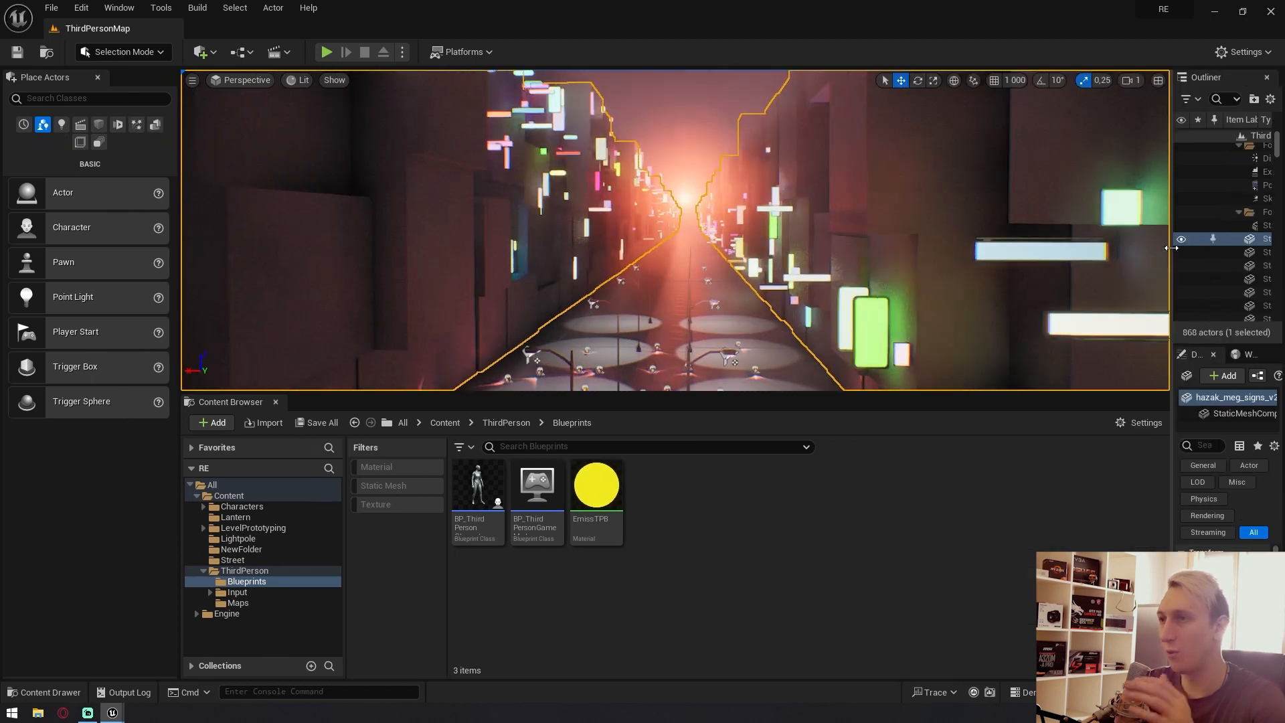
# Look over the BaseMat material graph, and close both it and the Pumkin blueprint editor.
pyautogui.click(884, 305)
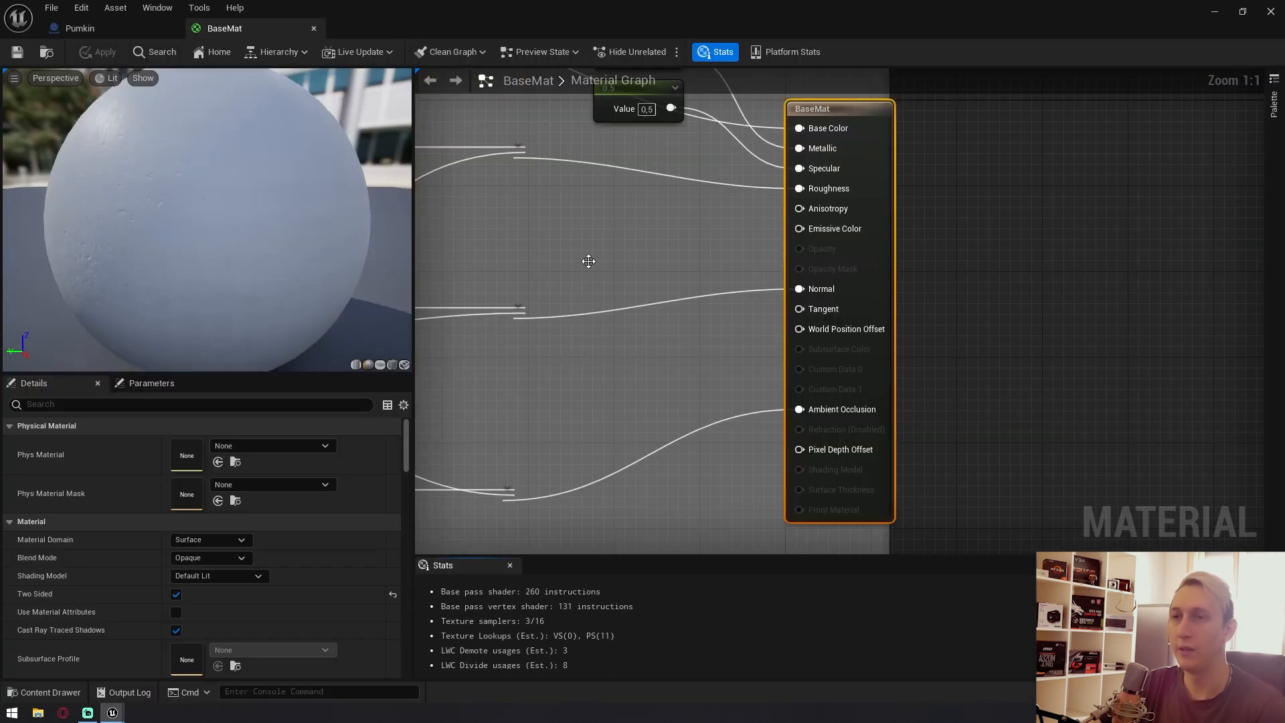
pyautogui.scroll(-5, 588, 261)
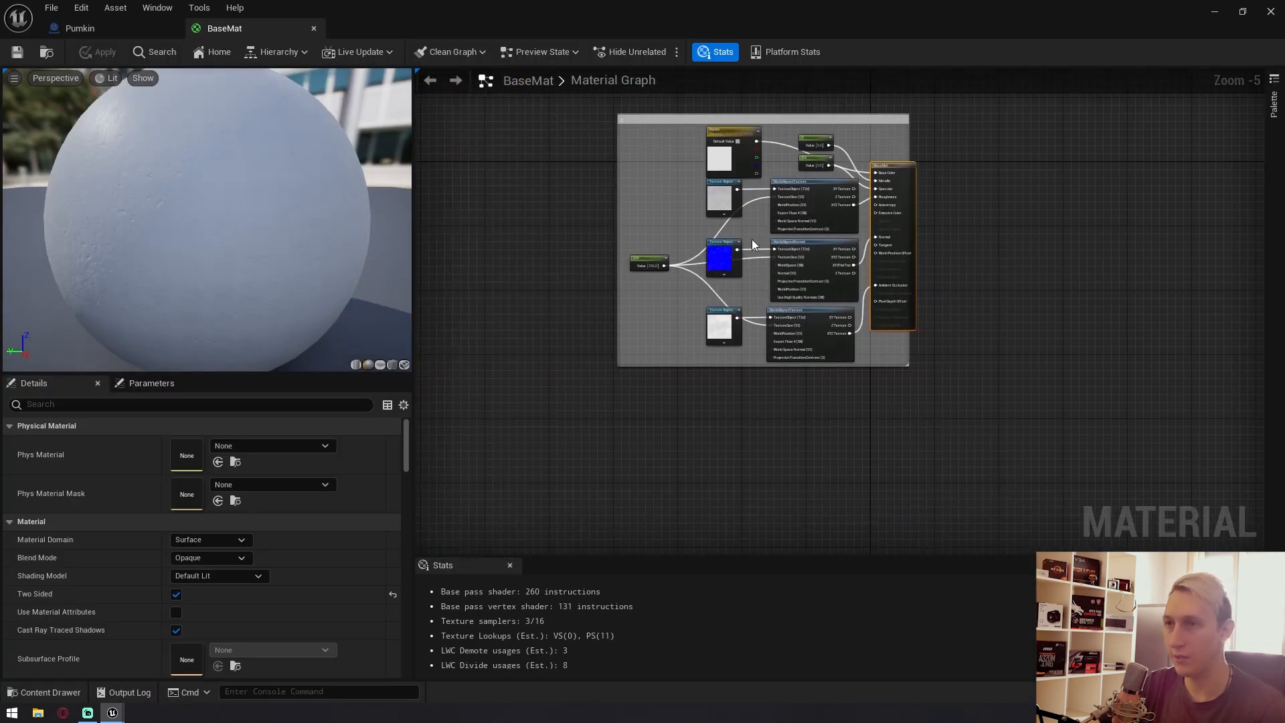
pyautogui.click(313, 28)
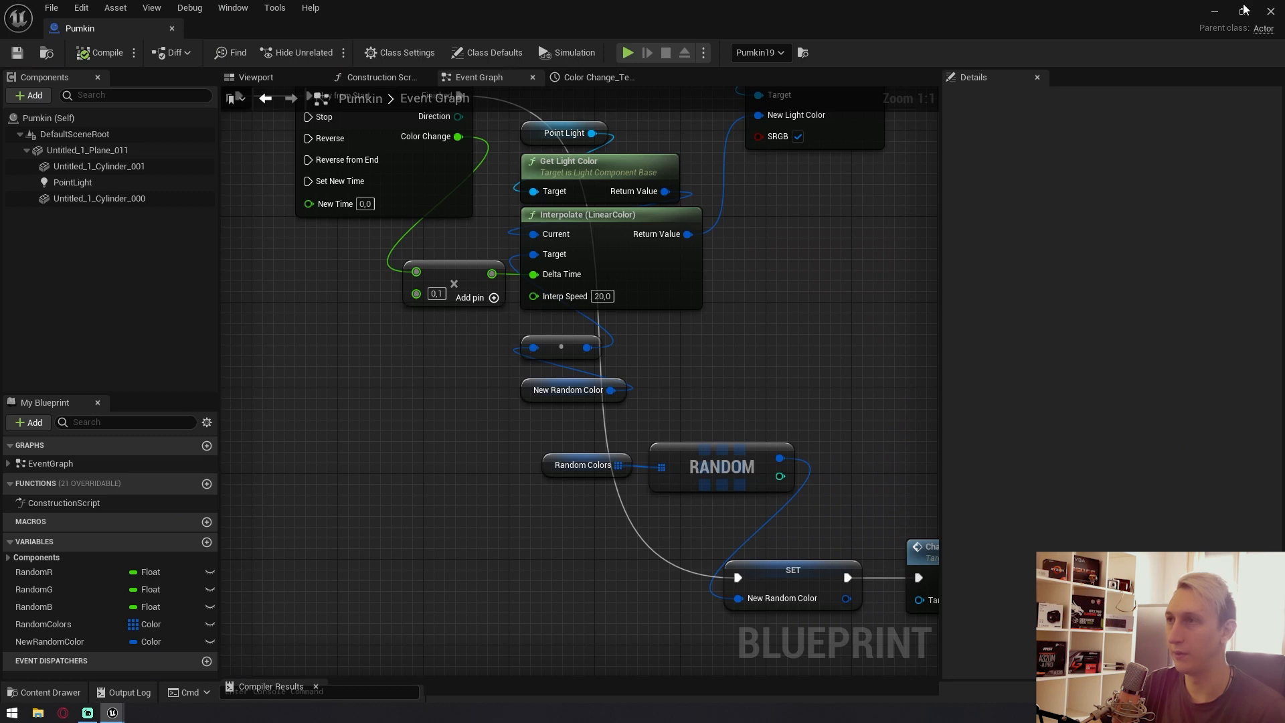
pyautogui.click(1270, 10)
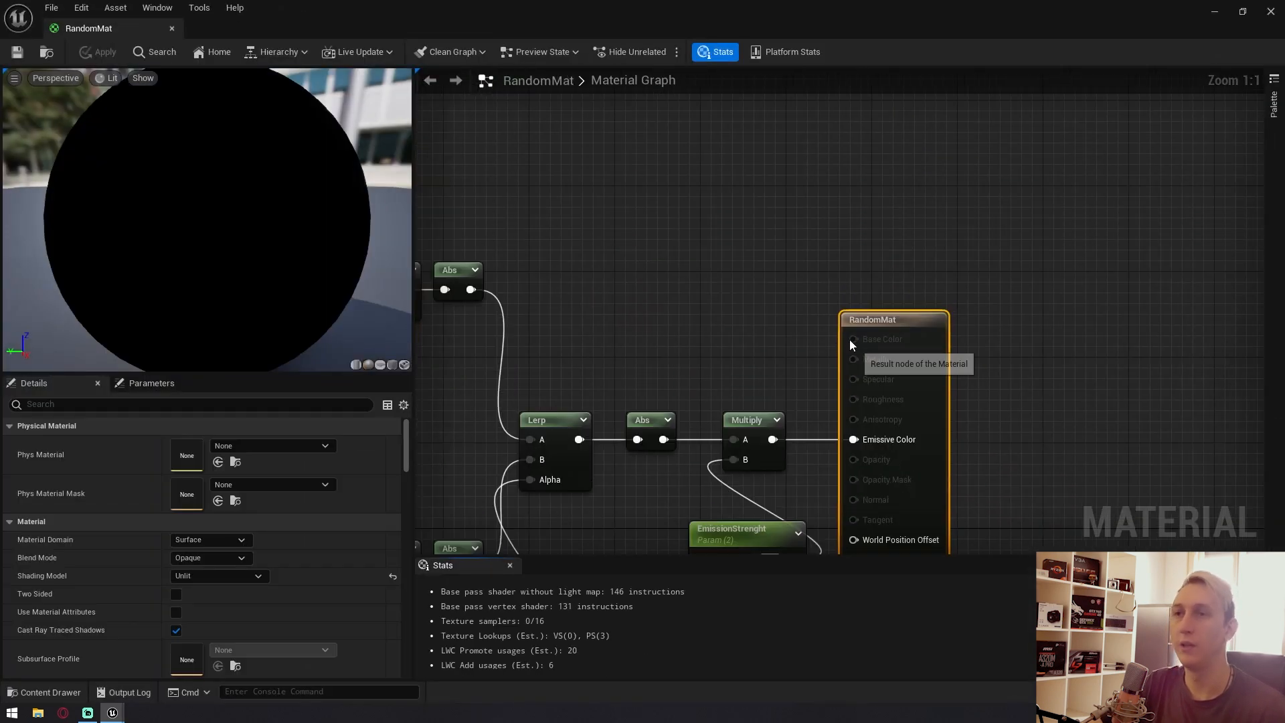
# Look over the complete RandomMat node network feeding the Emissive Color input.
pyautogui.scroll(-5, 798, 222)
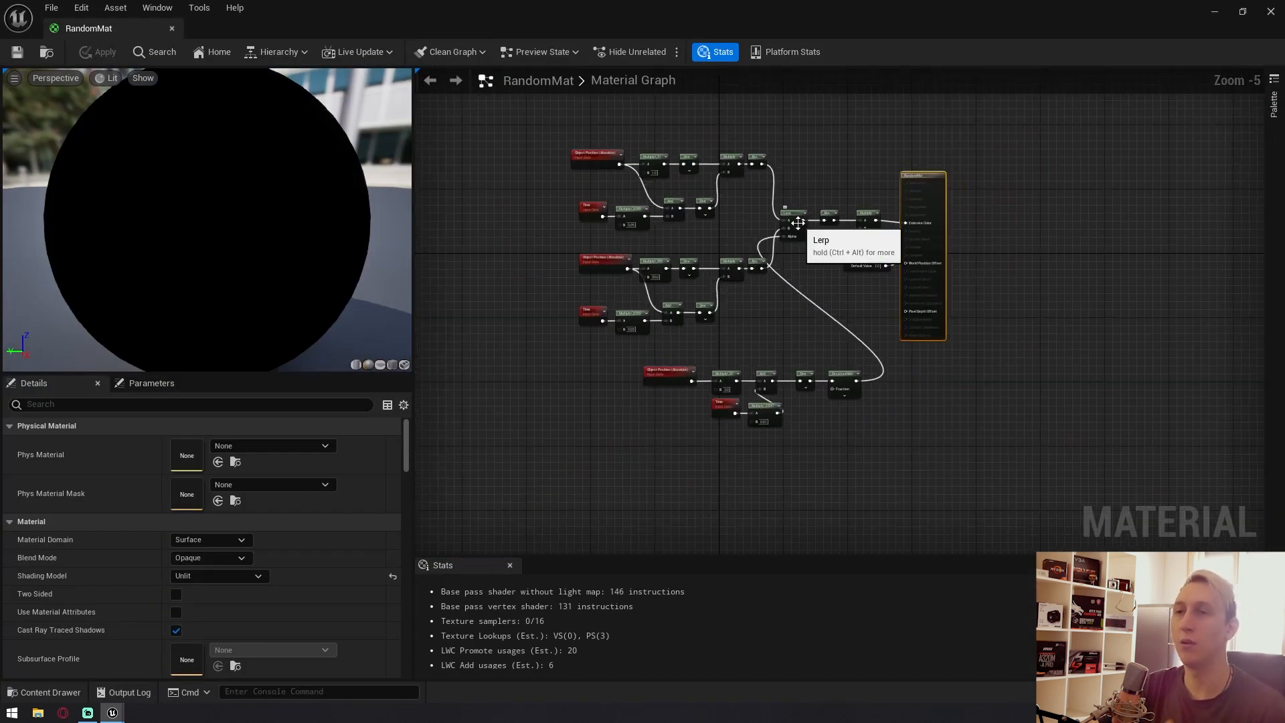
pyautogui.moveTo(346, 15); pyautogui.dragTo(390, 355)
pyautogui.doubleClick(389, 356)
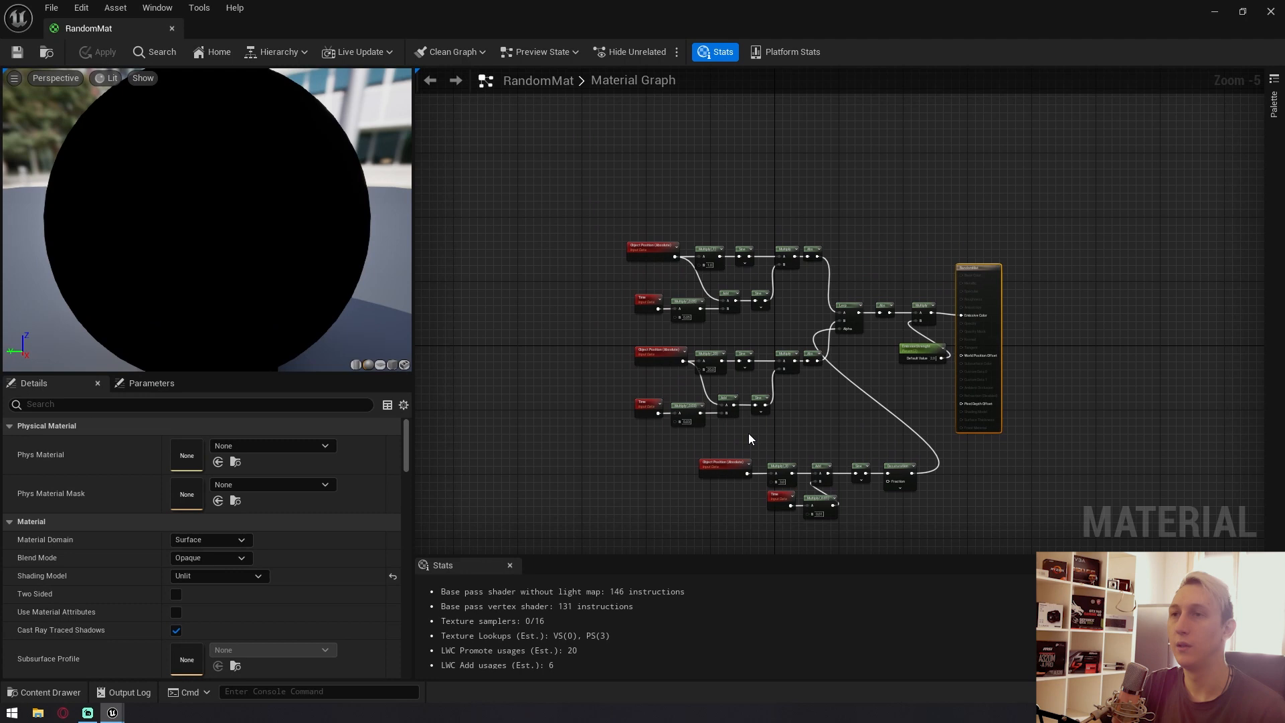
pyautogui.scroll(3, 753, 425)
pyautogui.scroll(-2, 678, 388)
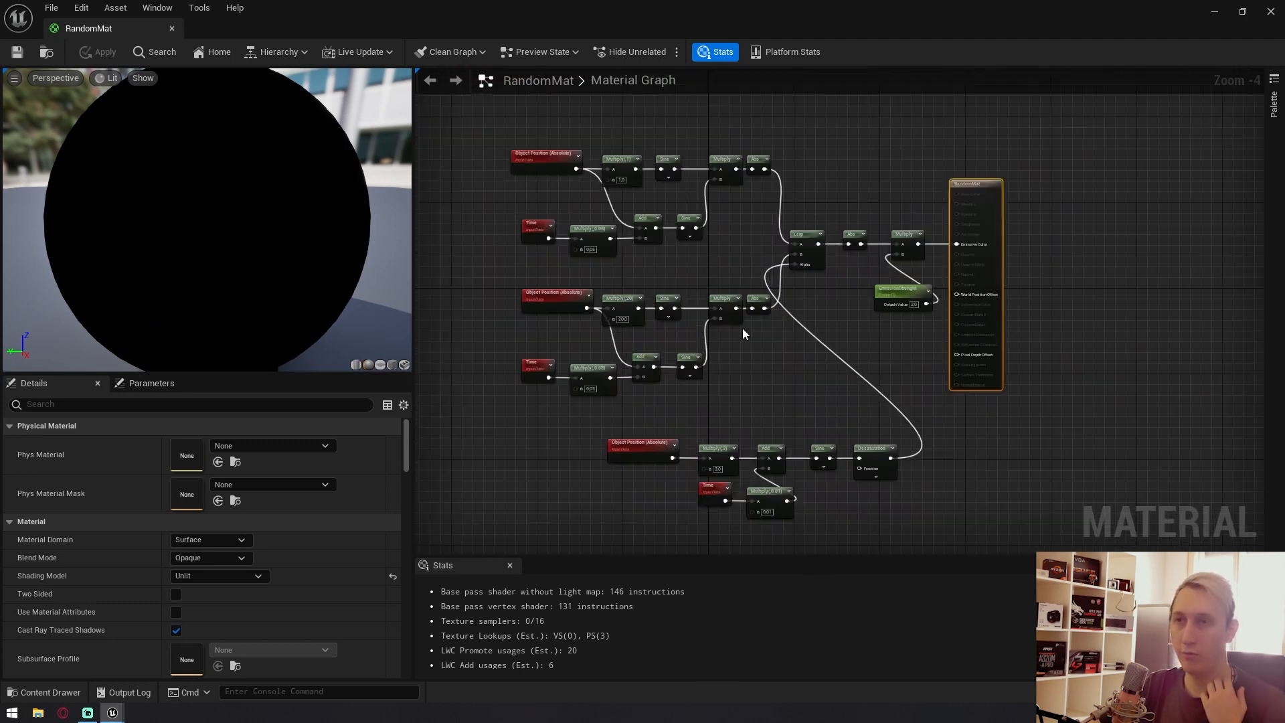
# Disconnect the final Multiply node from Emissive Color and move the node network away from the RandomMat result node.
pyautogui.keyDown('alt'); pyautogui.click(937, 243); pyautogui.keyUp('alt')
pyautogui.moveTo(494, 143); pyautogui.dragTo(920, 554)
pyautogui.moveTo(864, 400); pyautogui.dragTo(951, 507, button='right')
pyautogui.moveTo(984, 224); pyautogui.dragTo(743, 324)
pyautogui.moveTo(743, 325); pyautogui.dragTo(956, 199, button='right')
pyautogui.click(941, 158)
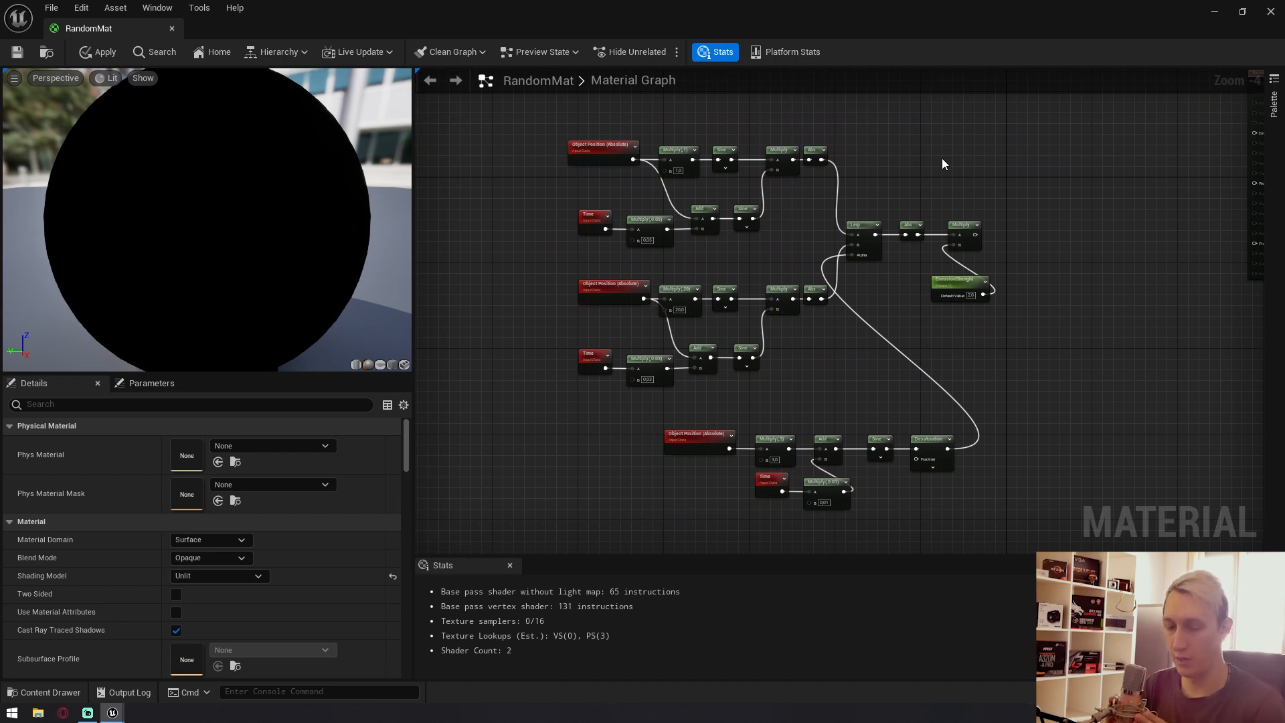
# Move the lowest Object Position and Time group, ending in the Desaturation node, away from the two upper groups.
pyautogui.moveTo(929, 247); pyautogui.dragTo(881, 71, button='right')
pyautogui.moveTo(979, 381); pyautogui.dragTo(659, 229)
pyautogui.moveTo(766, 233); pyautogui.dragTo(725, 377, button='right')
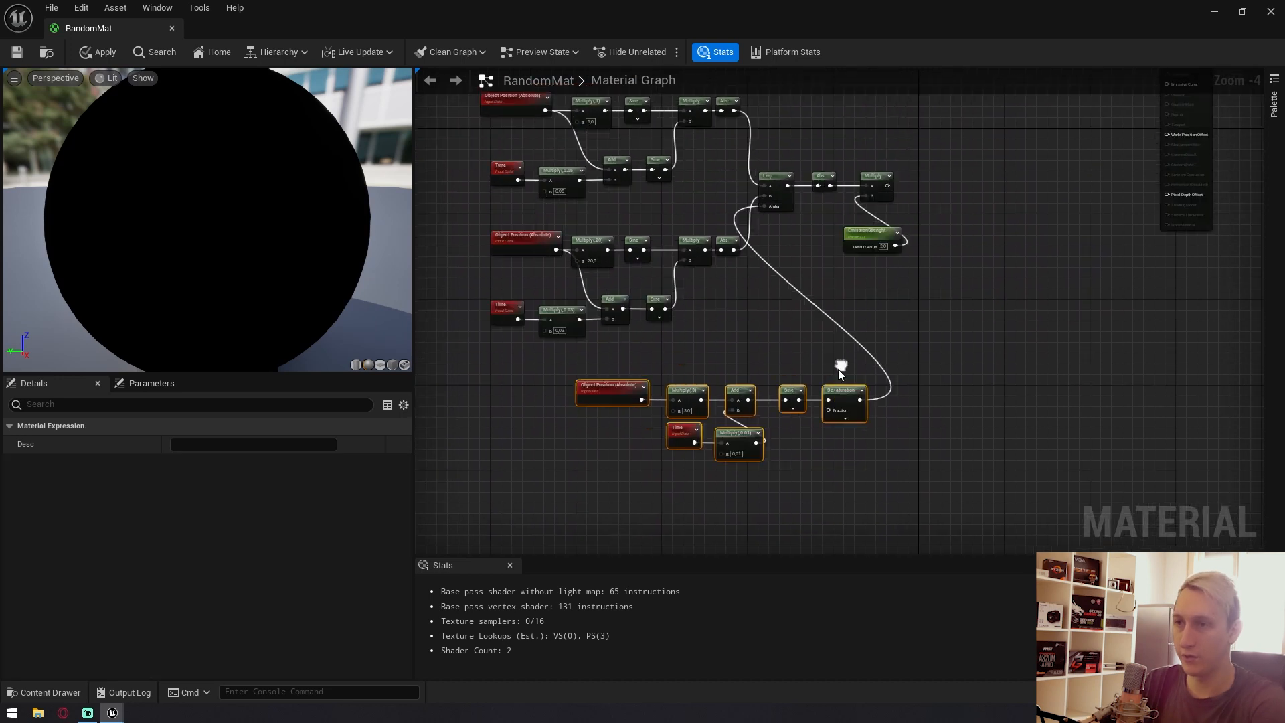
pyautogui.moveTo(853, 400); pyautogui.dragTo(990, 503)
pyautogui.moveTo(954, 335); pyautogui.dragTo(997, 352)
# Move the Lerp, Abs, Multiply and EmissionStrenght nodes beside the lowest group and break Lerp's A and B connections.
pyautogui.moveTo(758, 143); pyautogui.dragTo(907, 264)
pyautogui.moveTo(783, 192); pyautogui.dragTo(1095, 452)
pyautogui.click(1057, 455)
pyautogui.keyDown('alt'); pyautogui.click(1057, 453); pyautogui.keyUp('alt')
pyautogui.keyDown('alt'); pyautogui.click(1054, 463); pyautogui.keyUp('alt')
# Examine the separated node groups in RandomMat by selecting them in turn, including the middle Object Position and Time group.
pyautogui.moveTo(940, 401); pyautogui.dragTo(775, 252, button='right')
pyautogui.moveTo(625, 207); pyautogui.dragTo(1262, 436)
pyautogui.moveTo(1182, 436); pyautogui.dragTo(634, 194)
pyautogui.moveTo(636, 194); pyautogui.dragTo(1057, 500, button='right')
pyautogui.moveTo(1055, 496); pyautogui.dragTo(663, 223)
pyautogui.moveTo(1048, 359); pyautogui.dragTo(684, 192)
pyautogui.moveTo(1071, 545); pyautogui.dragTo(933, 405, button='right')
pyautogui.moveTo(932, 404); pyautogui.dragTo(581, 208)
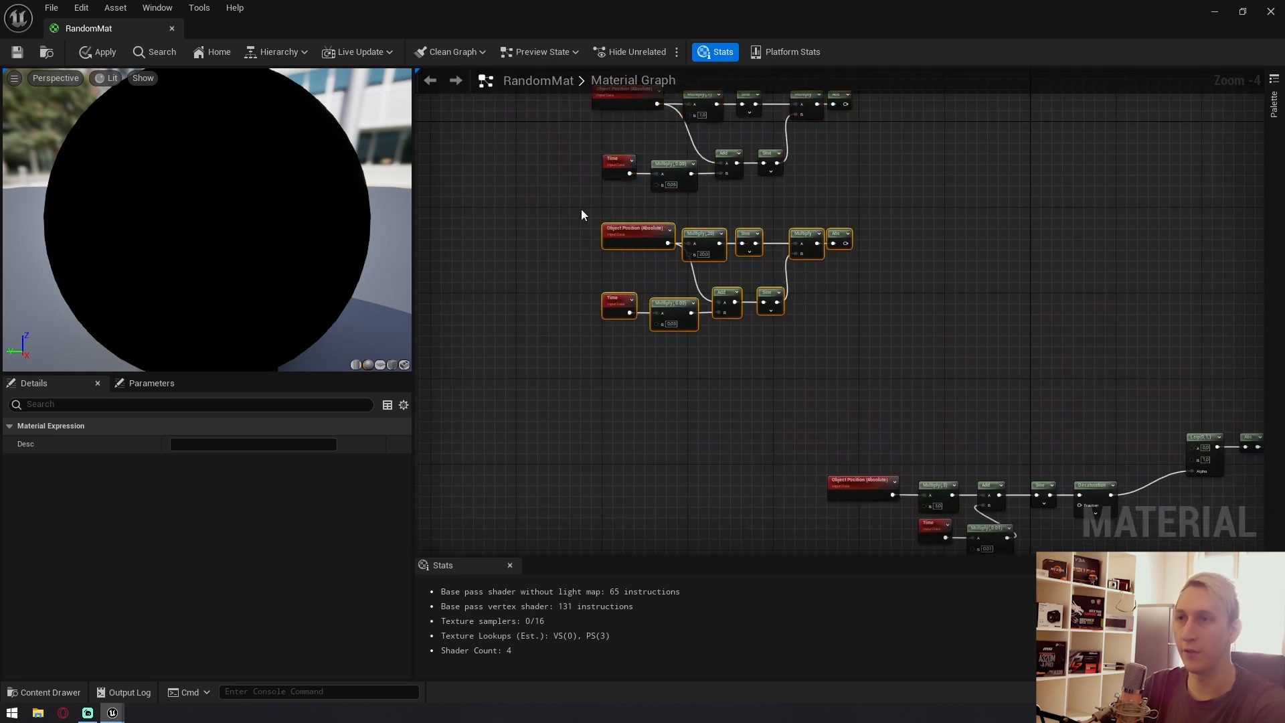
# Move the uppermost Object Position and Time group sideways toward the RandomMat result node.
pyautogui.moveTo(940, 214); pyautogui.dragTo(834, 416, button='right')
pyautogui.moveTo(781, 393); pyautogui.dragTo(491, 284)
pyautogui.moveTo(540, 306); pyautogui.dragTo(789, 280)
pyautogui.click(1050, 211)
# Duplicate the uppermost group's Object Position (Absolute) node and place the copy in the free space above that group's Abs node.
pyautogui.scroll(4, 1050, 212)
pyautogui.moveTo(993, 317); pyautogui.dragTo(1076, 209, button='right')
pyautogui.moveTo(986, 151); pyautogui.dragTo(891, 159, button='right')
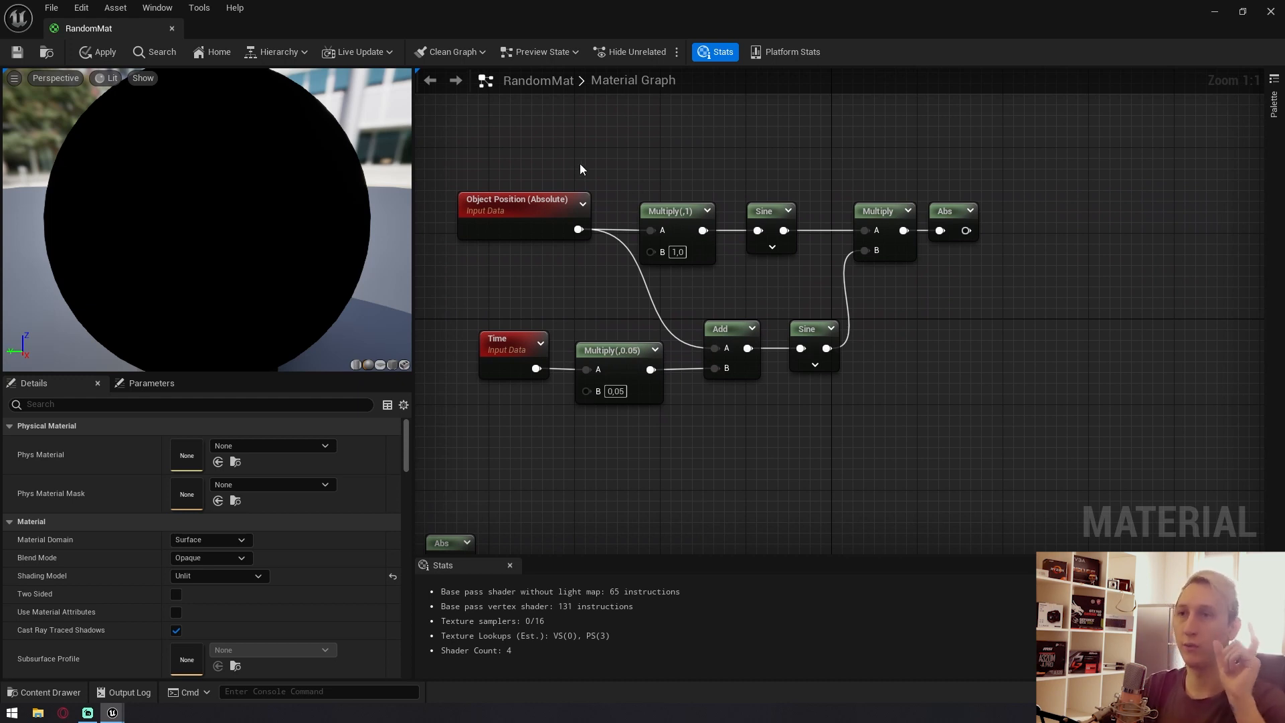
pyautogui.moveTo(579, 170); pyautogui.dragTo(529, 169, button='right')
pyautogui.moveTo(687, 176); pyautogui.dragTo(736, 242)
pyautogui.moveTo(837, 287); pyautogui.dragTo(797, 355, button='right')
pyautogui.click(561, 211)
pyautogui.hotkey('ctrl', 'd')
pyautogui.moveTo(800, 364); pyautogui.dragTo(1038, 209)
pyautogui.moveTo(790, 361); pyautogui.dragTo(1021, 205)
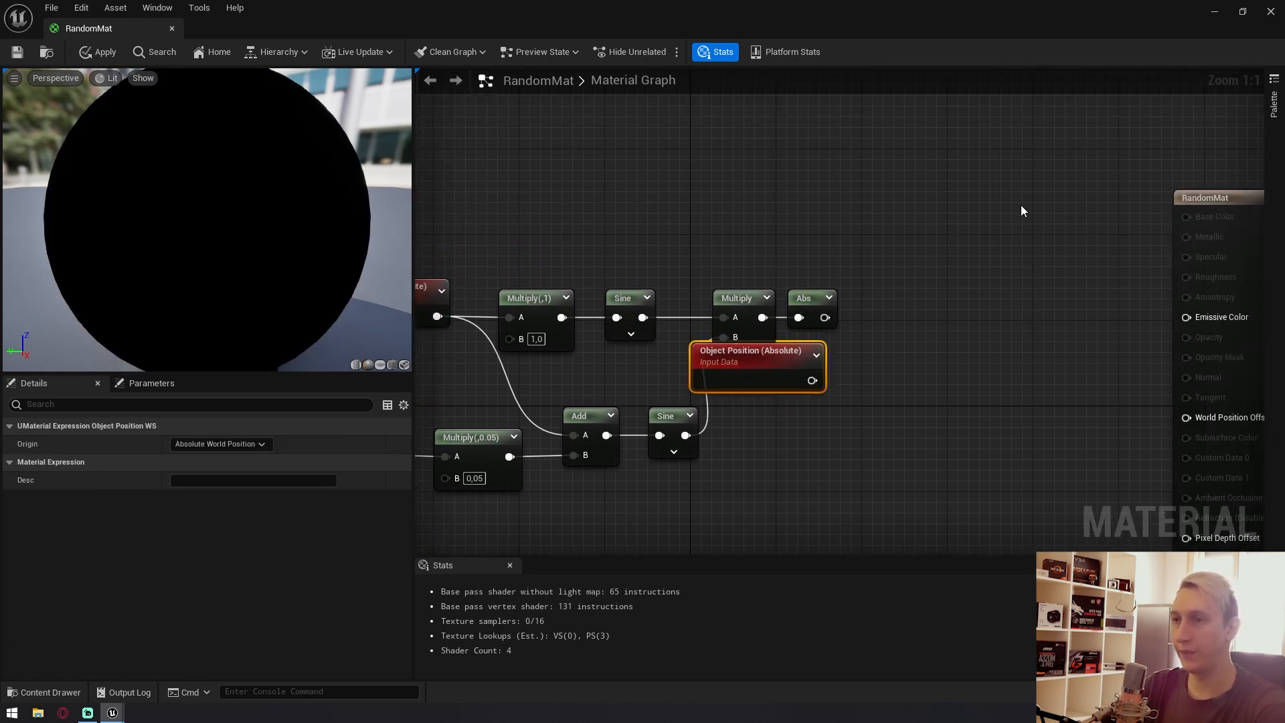
# Try adding another ObjectPositionWS node by searching for "object pos", and delete the surplus node.
pyautogui.rightClick(827, 249)
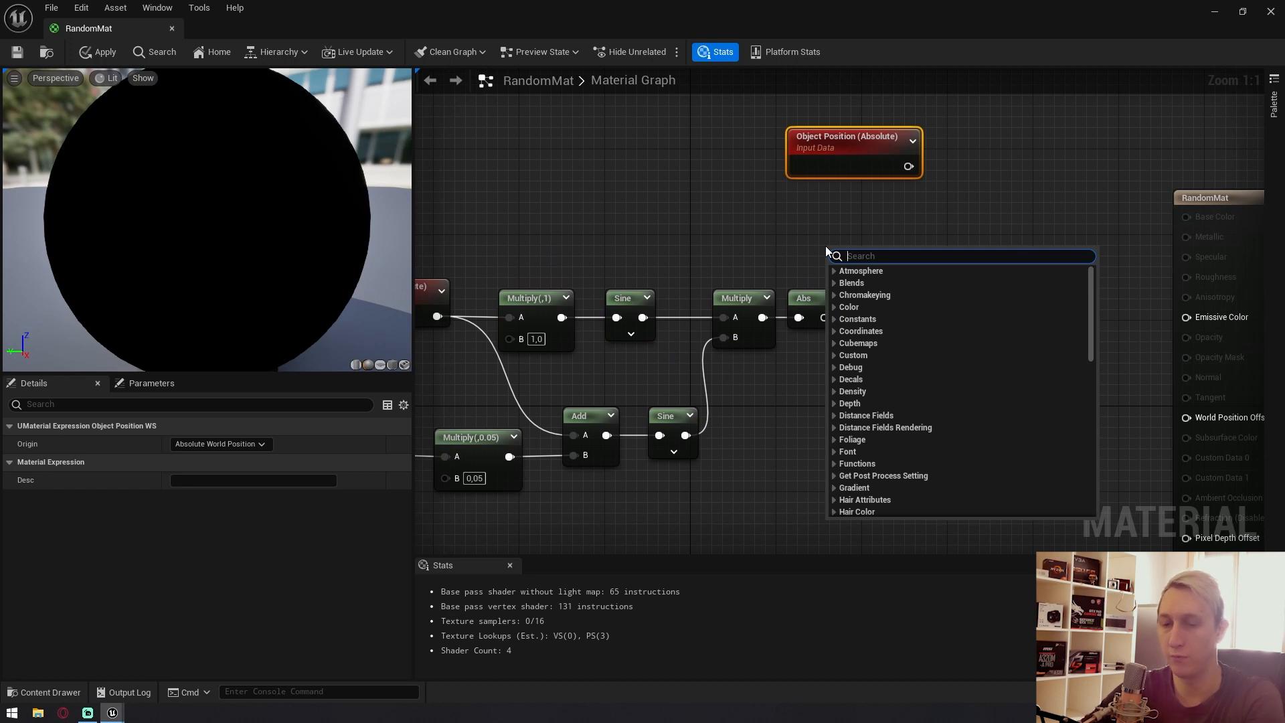
pyautogui.write('object pos')
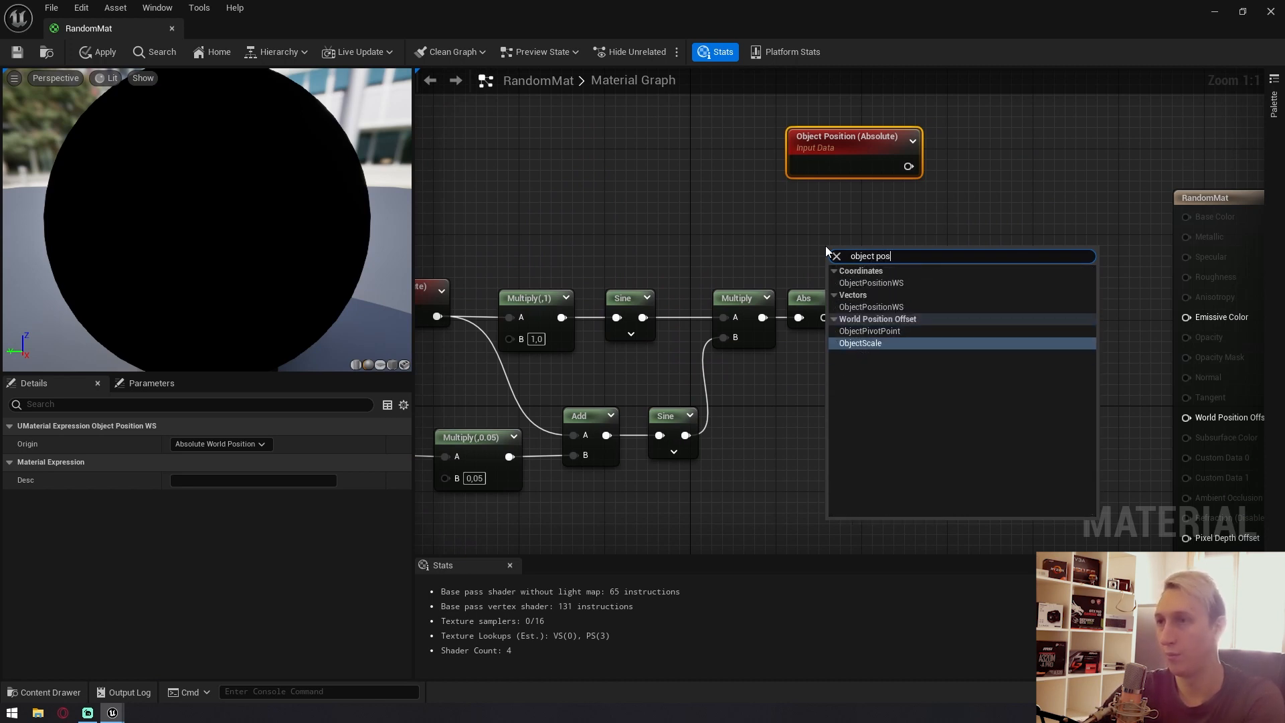
pyautogui.click(869, 284)
pyautogui.moveTo(894, 274); pyautogui.dragTo(840, 219)
pyautogui.press('Delete')
# Connect the standalone Object Position node directly to Emissive Color and apply the material with the level visible alongside.
pyautogui.moveTo(978, 287); pyautogui.dragTo(541, 301, button='right')
pyautogui.moveTo(464, 183); pyautogui.dragTo(645, 147, button='right')
pyautogui.moveTo(648, 145); pyautogui.dragTo(952, 290)
pyautogui.moveTo(863, 14); pyautogui.dragTo(859, 351)
pyautogui.click(681, 385)
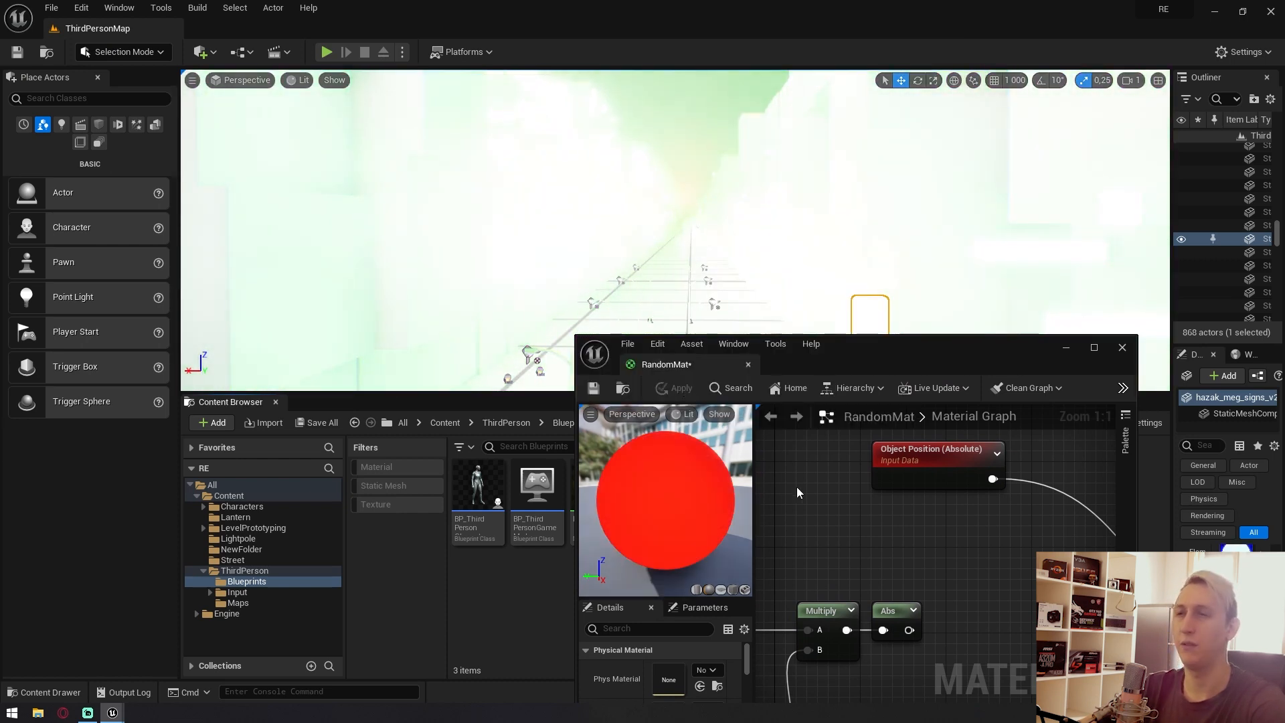
# Add a Sine node fed by Object Position, connect it to Emissive Color, and apply the material.
pyautogui.moveTo(891, 561); pyautogui.dragTo(854, 441, button='right')
pyautogui.moveTo(894, 488); pyautogui.dragTo(893, 488)
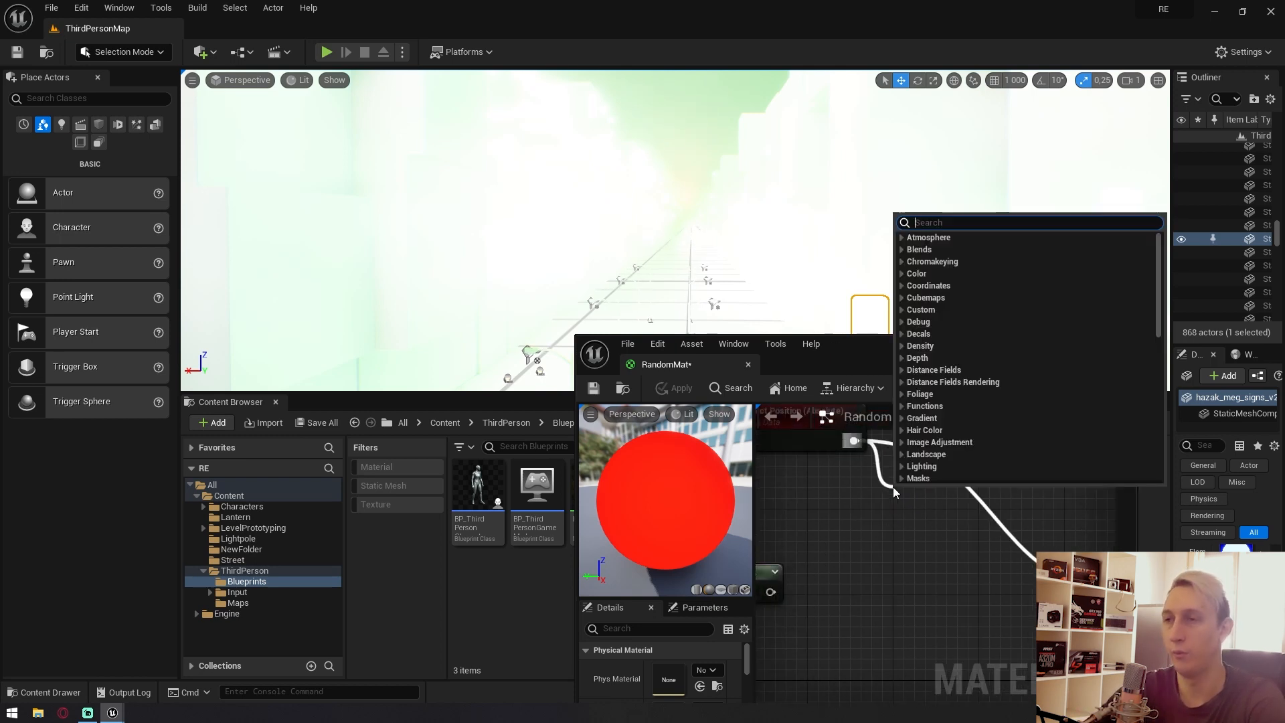
pyautogui.write('sine')
pyautogui.press('Return')
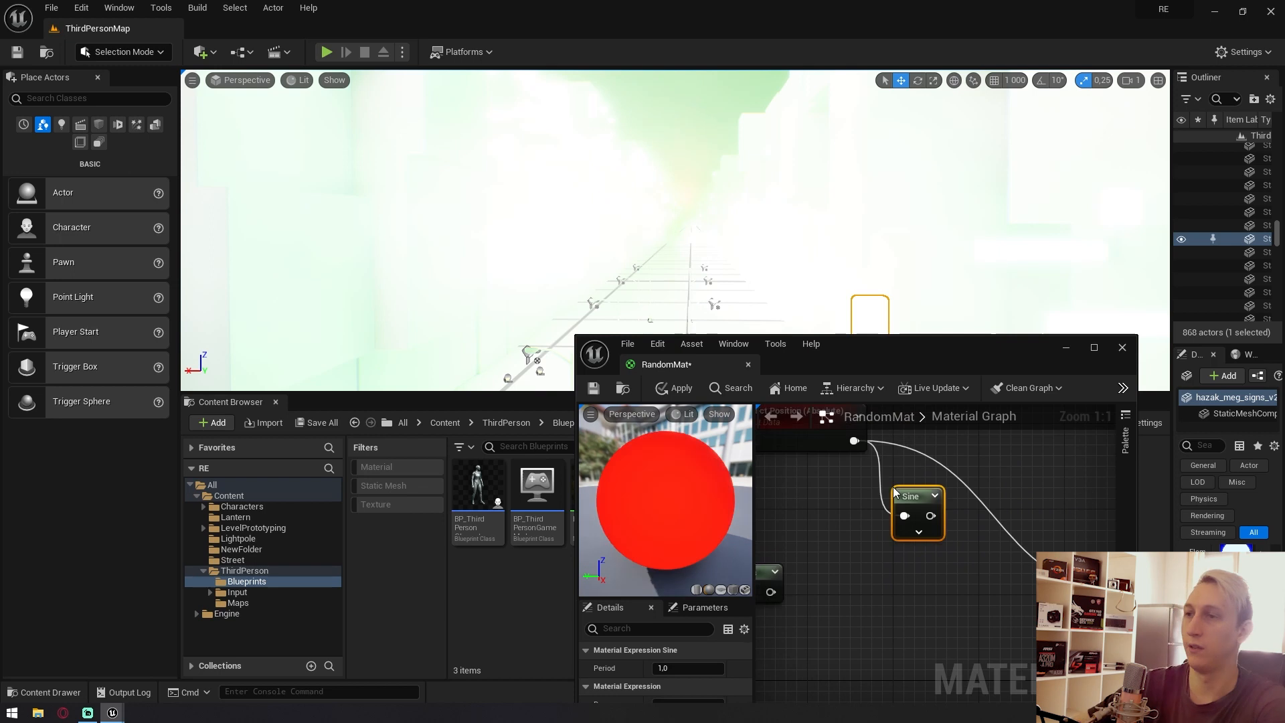
pyautogui.moveTo(893, 492); pyautogui.dragTo(814, 491, button='right')
pyautogui.moveTo(972, 552); pyautogui.dragTo(977, 550)
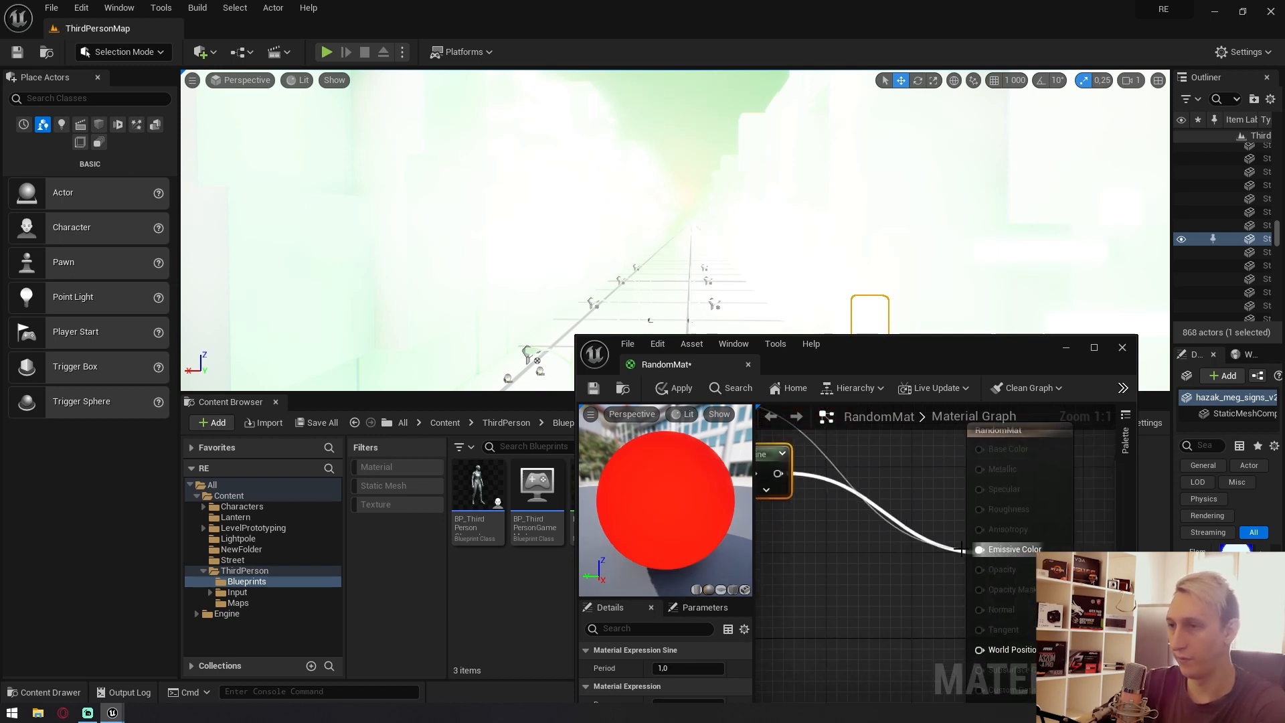
pyautogui.moveTo(923, 555); pyautogui.dragTo(1024, 558, button='right')
pyautogui.click(677, 388)
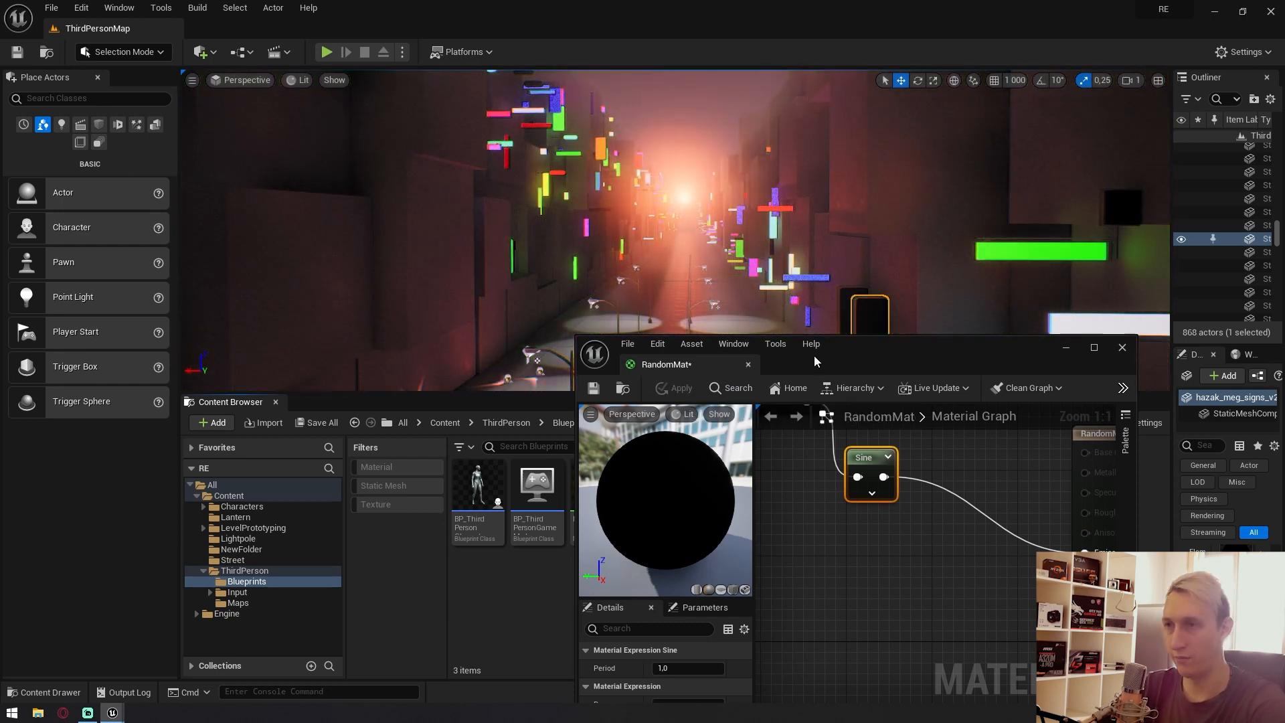
# Compare the simple Object Position and Sine chain with the original groups, selecting the uppermost group.
pyautogui.moveTo(821, 537); pyautogui.dragTo(954, 549, button='right')
pyautogui.scroll(-3, 954, 553)
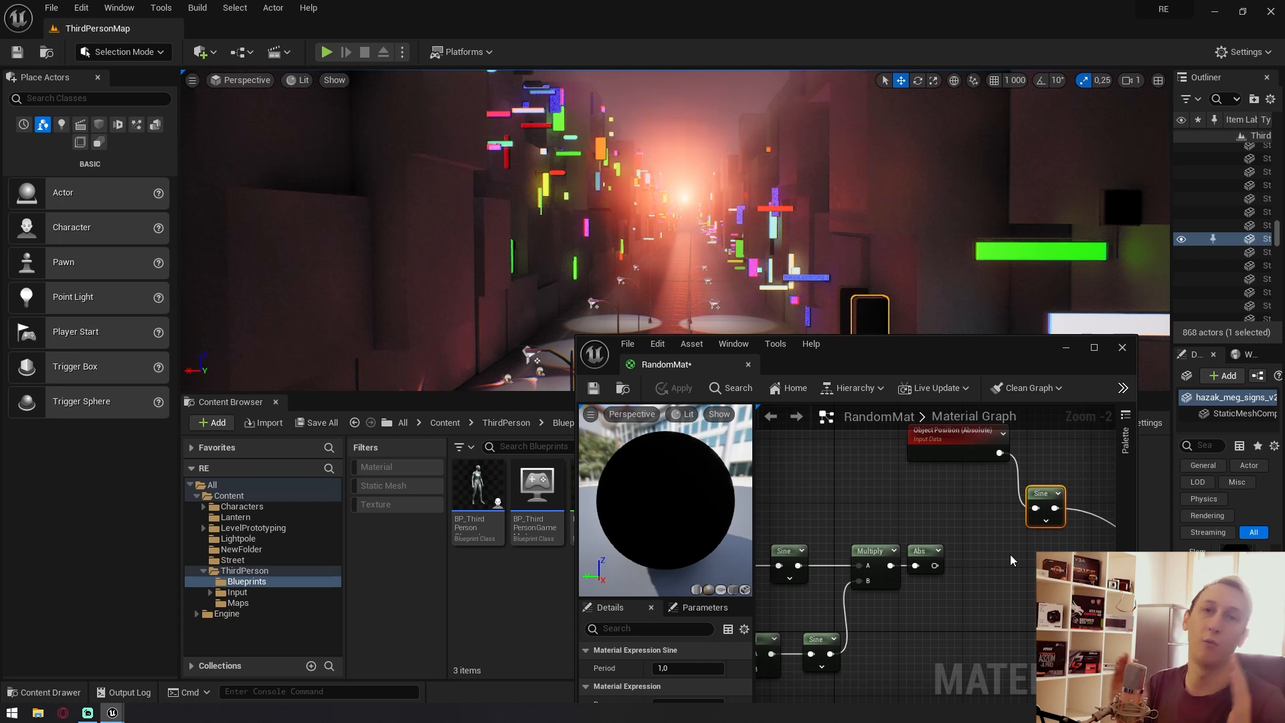
pyautogui.scroll(-3, 967, 576)
pyautogui.moveTo(966, 575); pyautogui.dragTo(985, 537, button='right')
pyautogui.scroll(5, 990, 590)
pyautogui.scroll(-7, 990, 590)
pyautogui.moveTo(1029, 607); pyautogui.dragTo(850, 563)
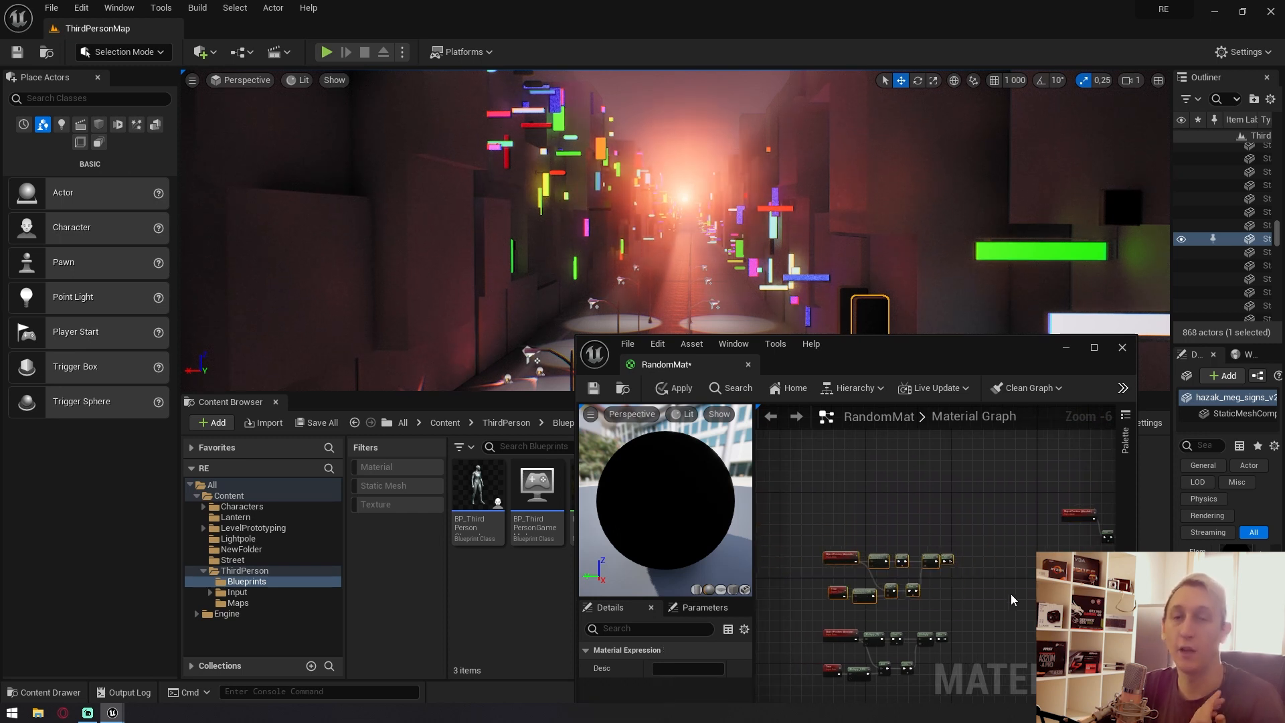
pyautogui.scroll(3, 999, 489)
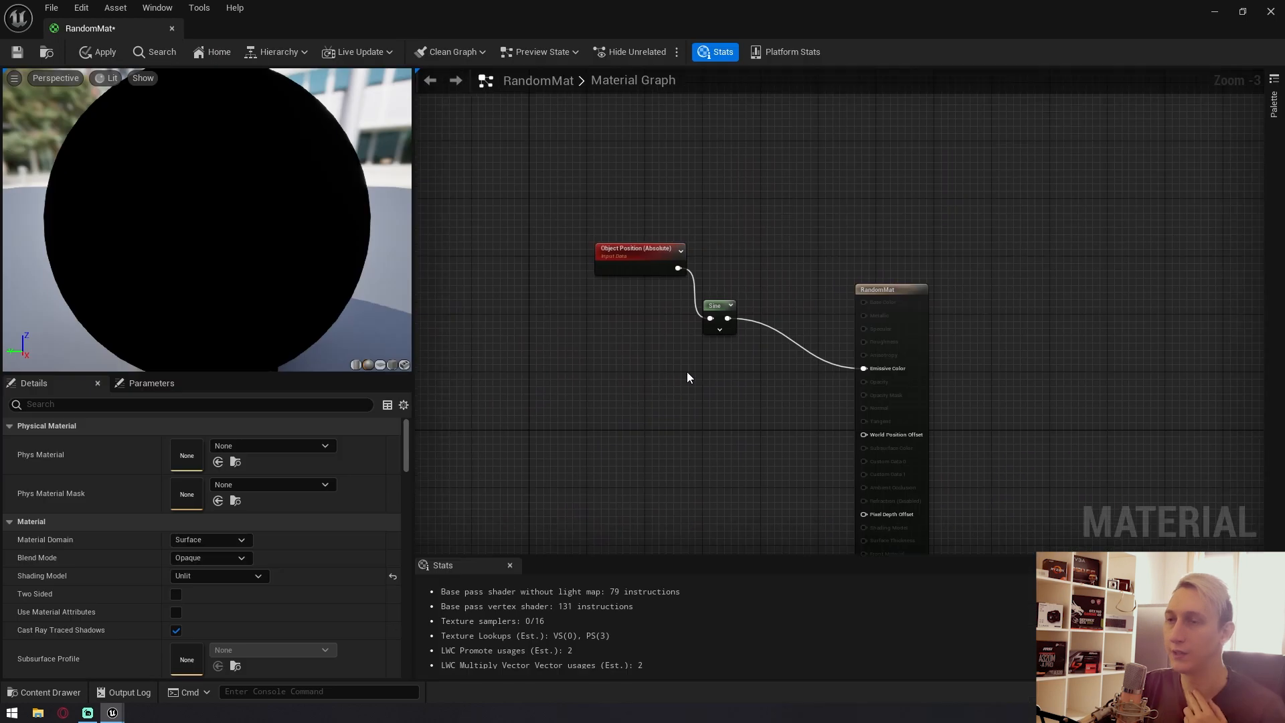
# Insert a Multiply node between the Object Position and Sine nodes.
pyautogui.scroll(3, 686, 371)
pyautogui.moveTo(686, 371); pyautogui.dragTo(816, 456, button='right')
pyautogui.moveTo(806, 406); pyautogui.dragTo(817, 319, button='right')
pyautogui.moveTo(734, 200); pyautogui.dragTo(779, 276)
pyautogui.write('multi')
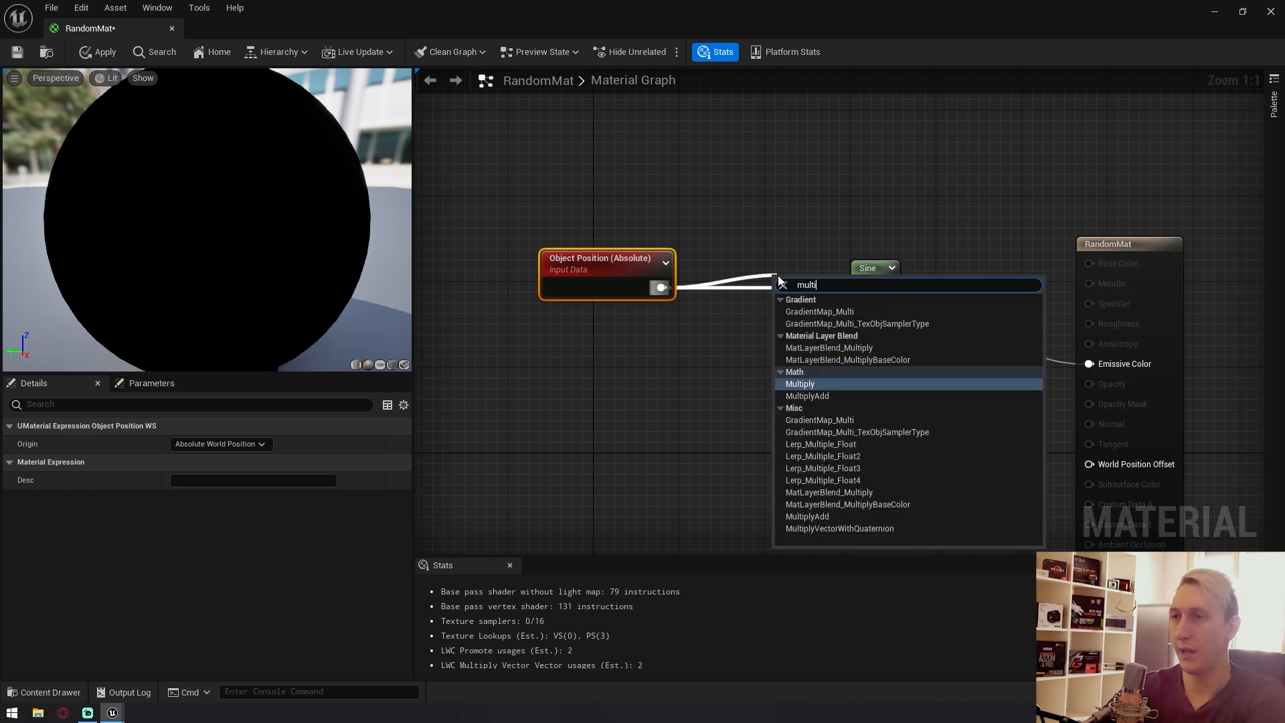
pyautogui.press('Return')
pyautogui.moveTo(801, 289); pyautogui.dragTo(740, 263)
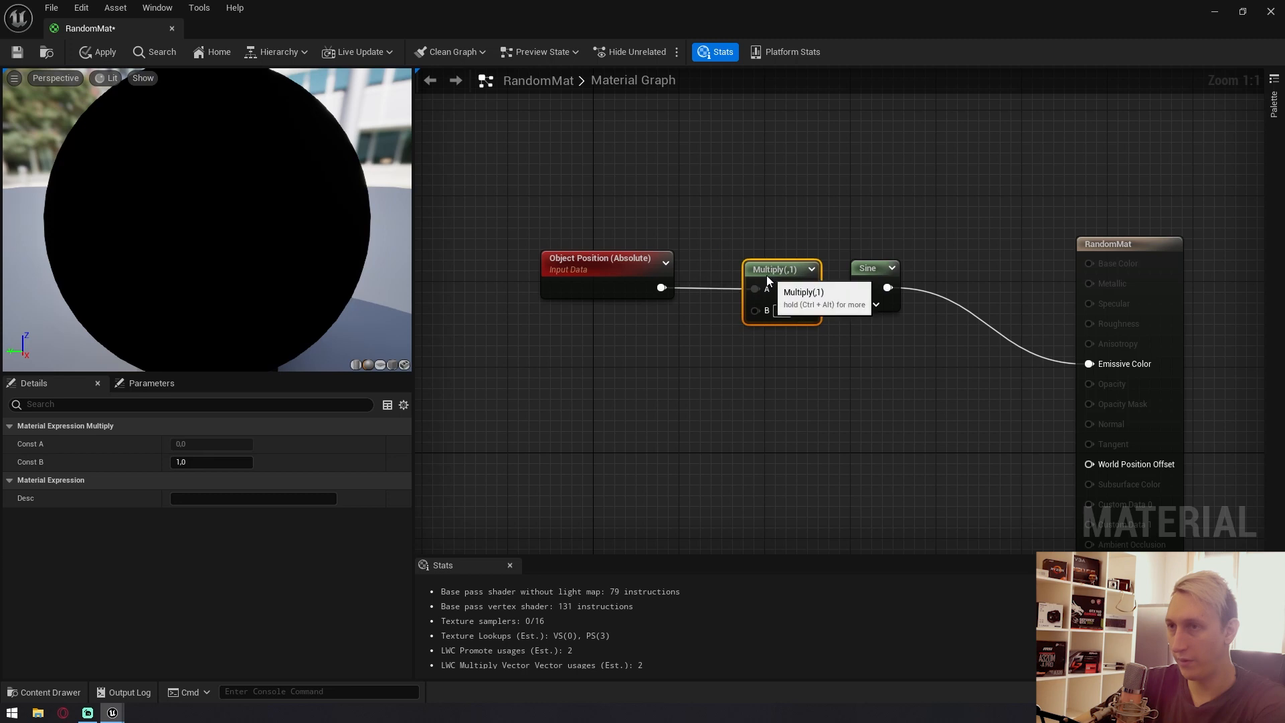
# Set the Multiply node's B value to 300, then apply and save RandomMat with the level visible alongside.
pyautogui.moveTo(748, 19); pyautogui.dragTo(822, 396)
pyautogui.moveTo(769, 301); pyautogui.dragTo(890, 302, button='right')
pyautogui.moveTo(819, 480); pyautogui.dragTo(770, 439, button='right')
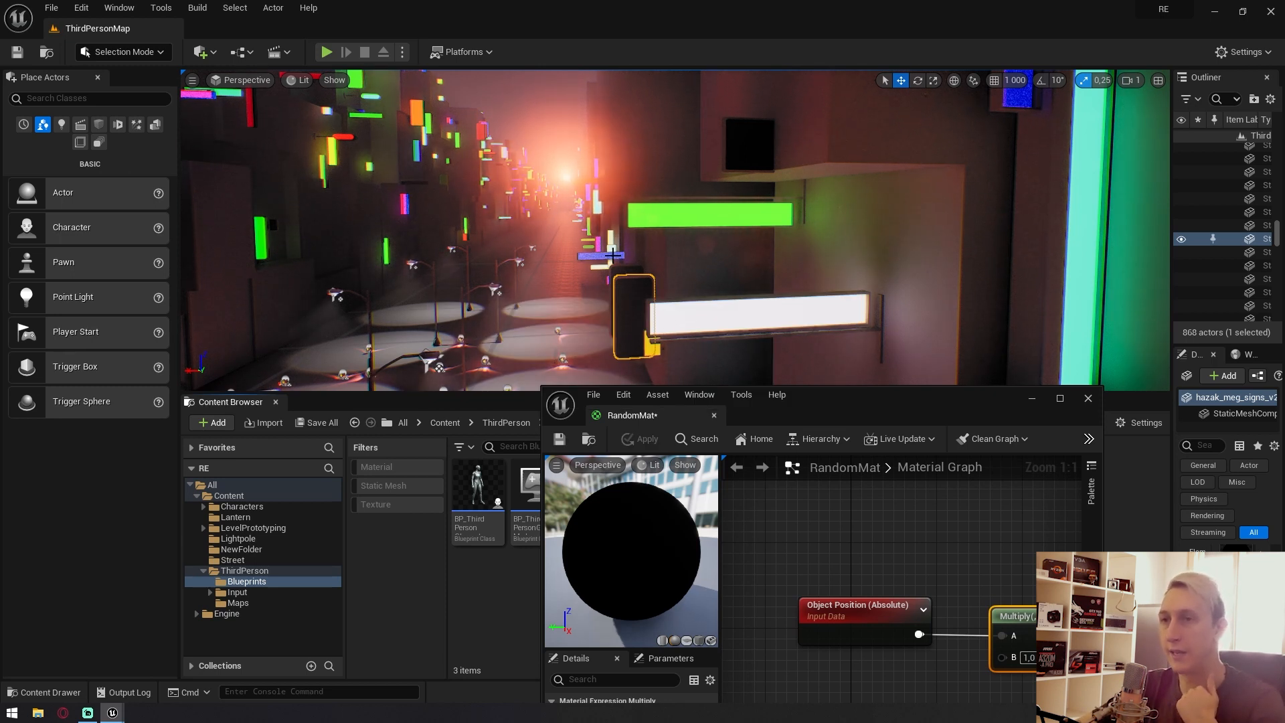
pyautogui.moveTo(908, 584); pyautogui.dragTo(856, 570, button='right')
pyautogui.click(918, 611)
pyautogui.write('30')
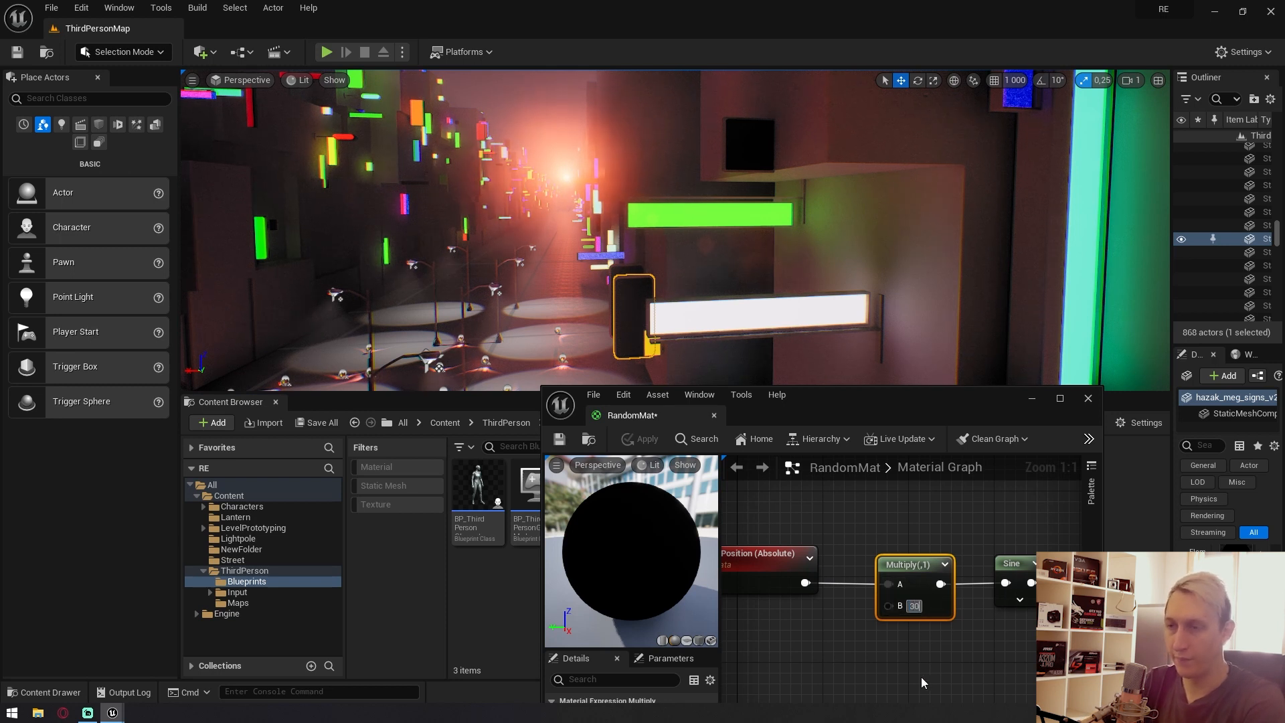
pyautogui.write('0')
pyautogui.press('Return')
pyautogui.click(645, 439)
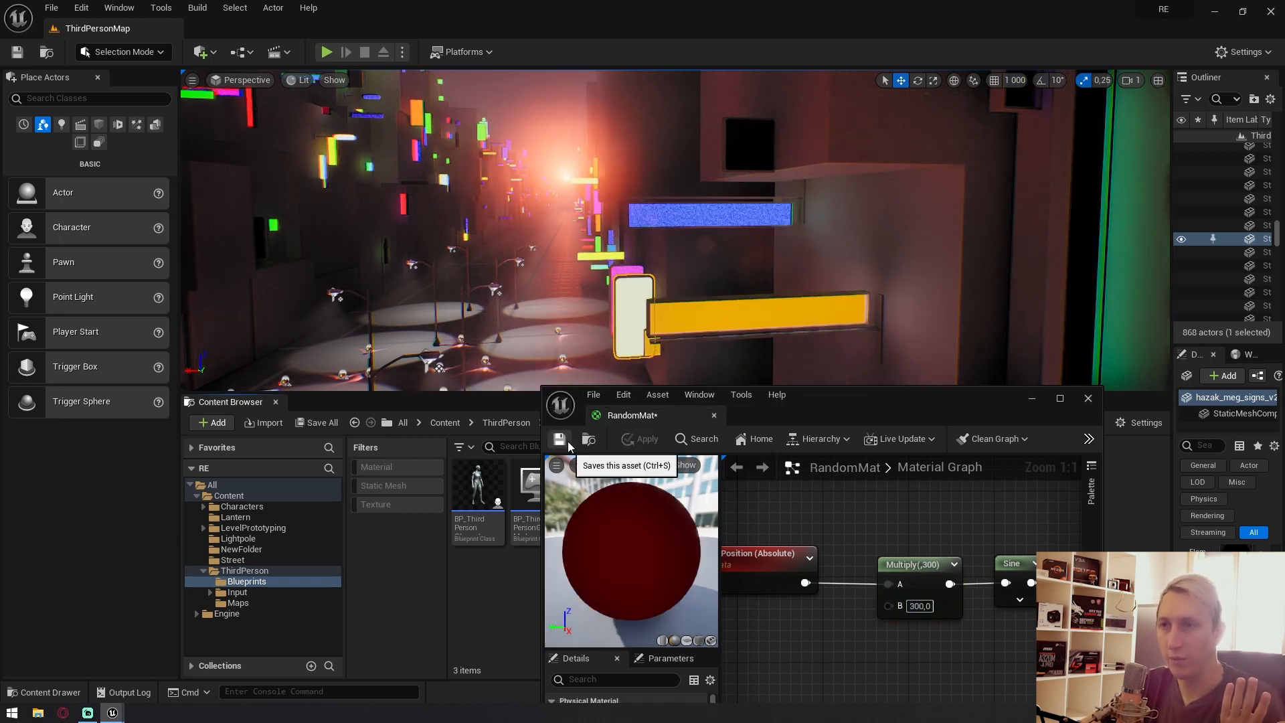
pyautogui.click(568, 440)
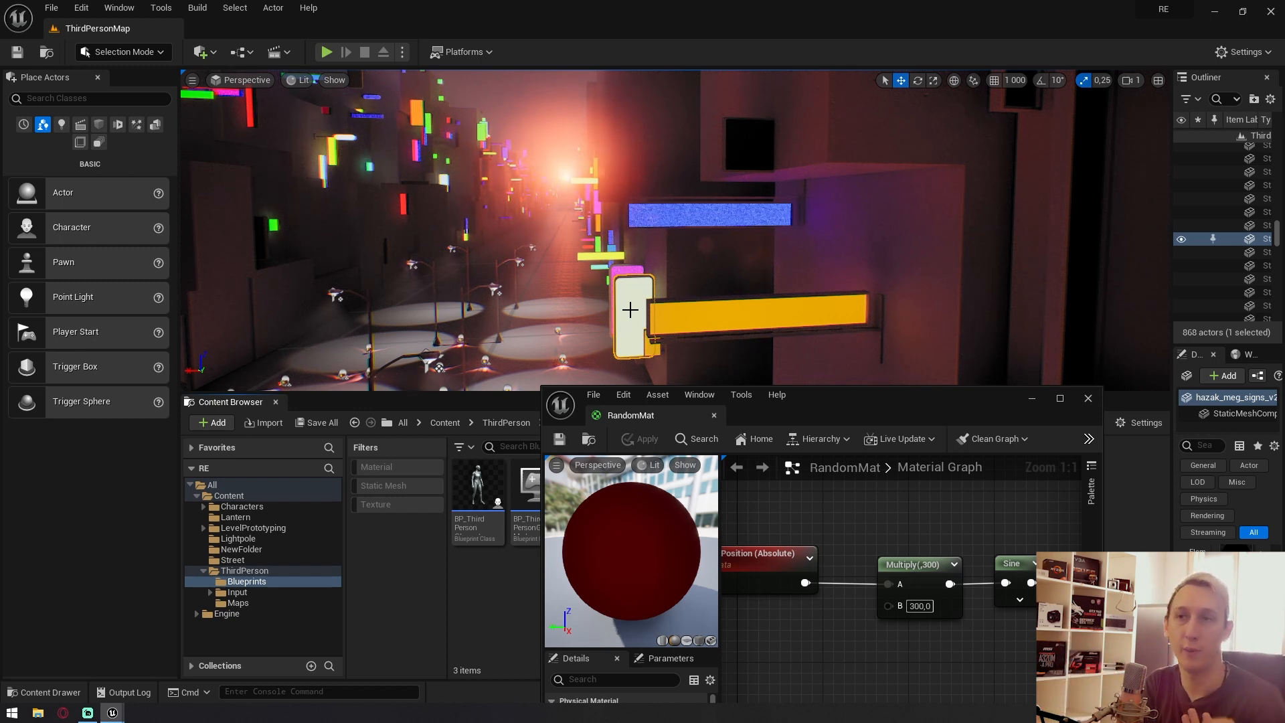
# Examine the sign colours along the street and the original Time branch in the material graph.
pyautogui.scroll(-3, 862, 511)
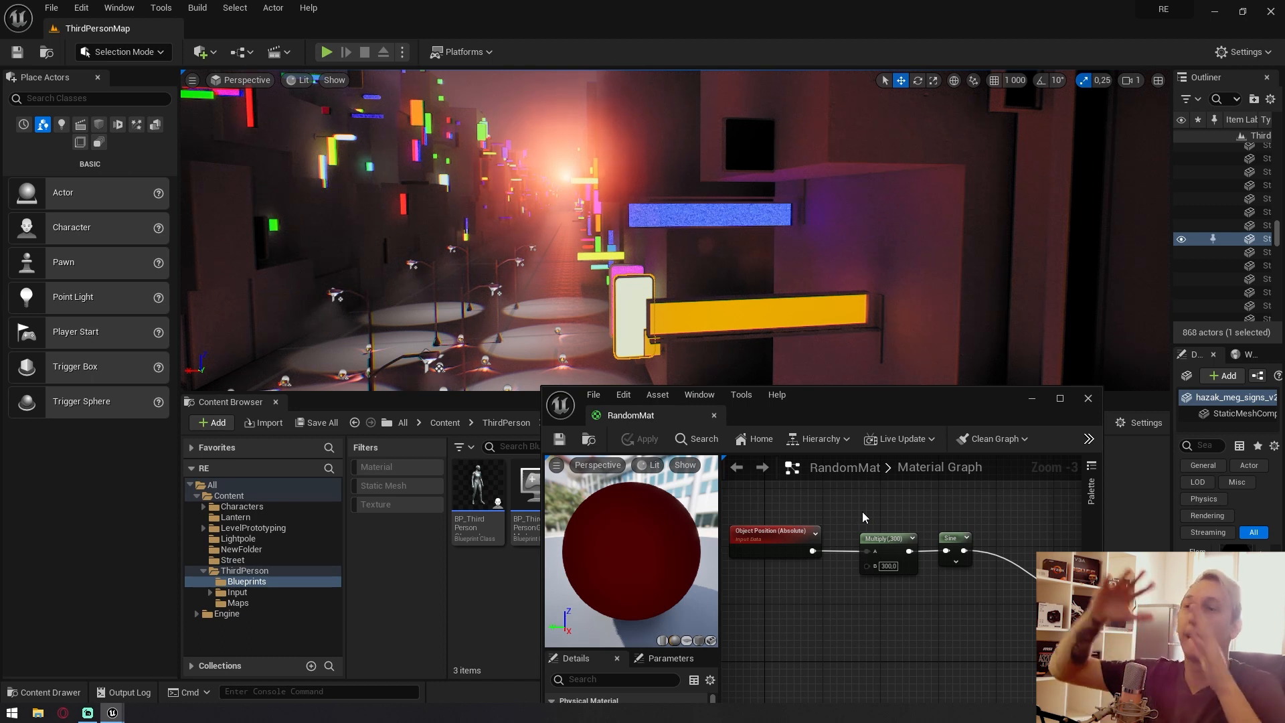
pyautogui.press('a')
pyautogui.moveTo(780, 212); pyautogui.dragTo(744, 144, button='right')
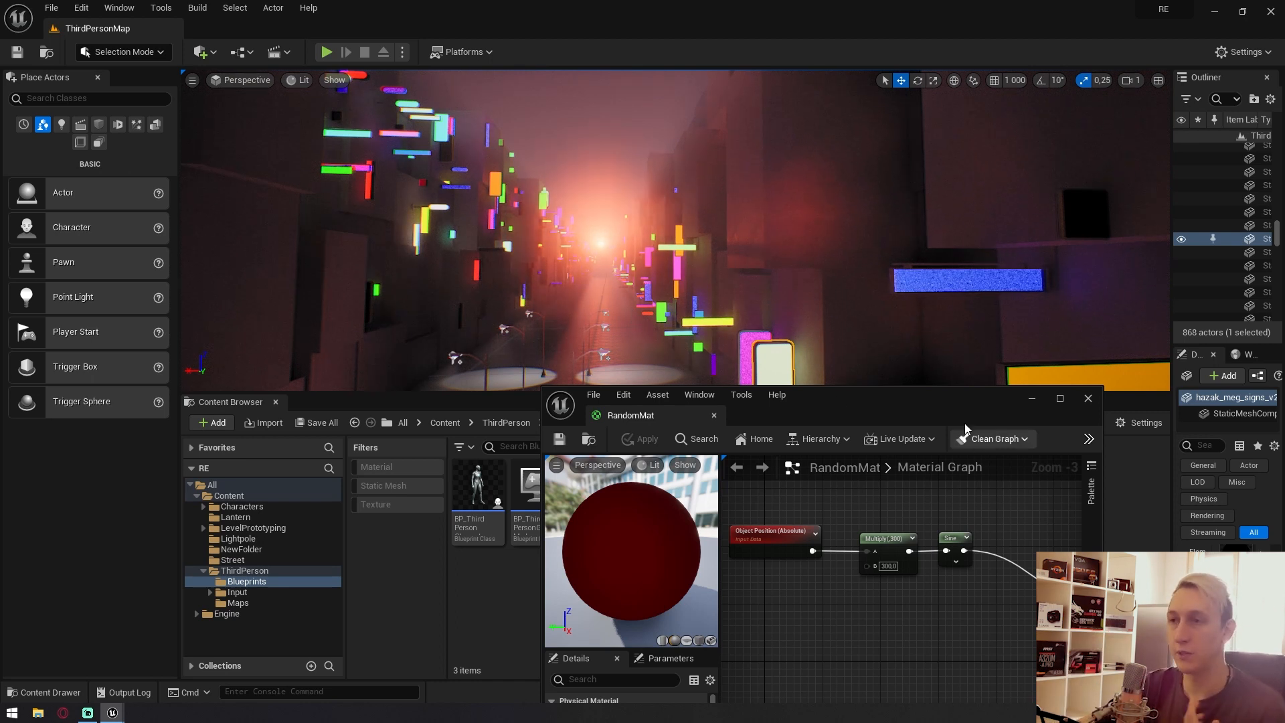
pyautogui.moveTo(965, 423); pyautogui.dragTo(917, 384)
pyautogui.doubleClick(917, 384)
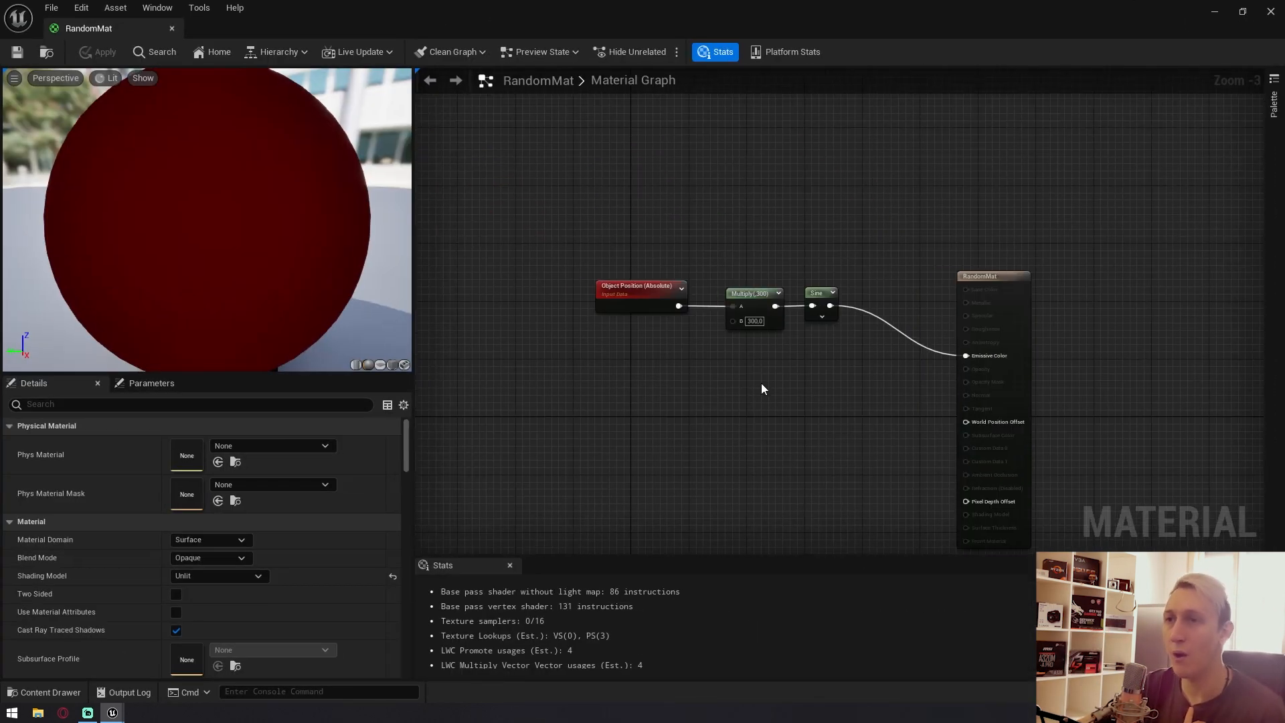
pyautogui.scroll(2, 761, 383)
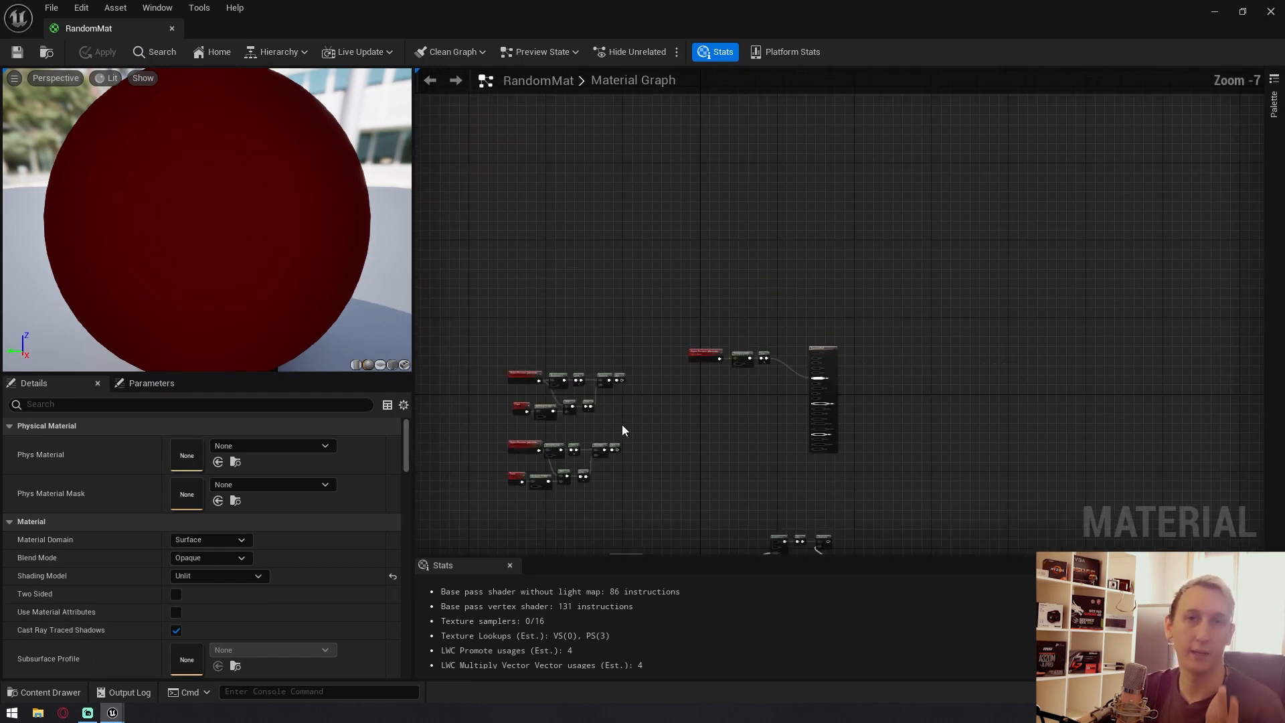
pyautogui.moveTo(621, 425); pyautogui.dragTo(801, 223, button='right')
pyautogui.scroll(2, 878, 332)
pyautogui.moveTo(964, 315); pyautogui.dragTo(920, 315, button='right')
pyautogui.scroll(2, 921, 315)
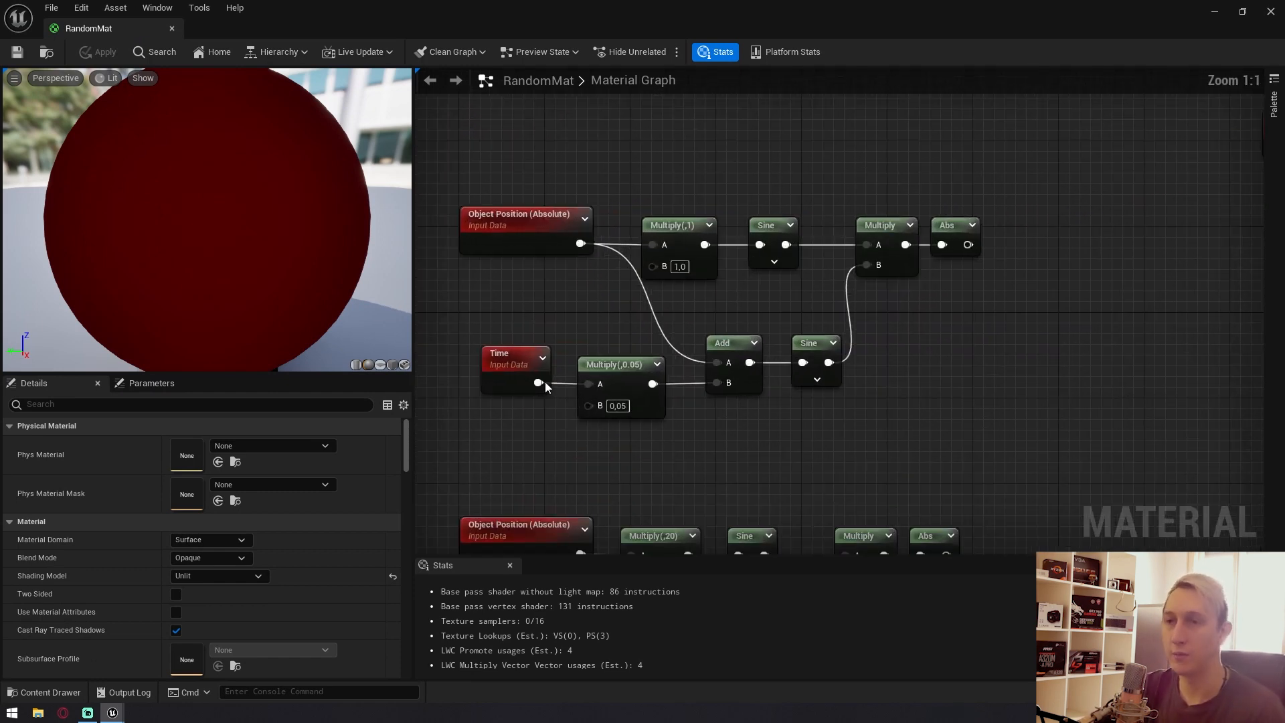
# Add a Time node below the new Object Position chain.
pyautogui.click(544, 379)
pyautogui.moveTo(873, 385); pyautogui.dragTo(461, 385, button='right')
pyautogui.rightClick(922, 278)
pyautogui.write('time')
pyautogui.press('Return')
pyautogui.moveTo(810, 294); pyautogui.dragTo(1264, 247, button='right')
pyautogui.moveTo(947, 431); pyautogui.dragTo(238, 420, button='right')
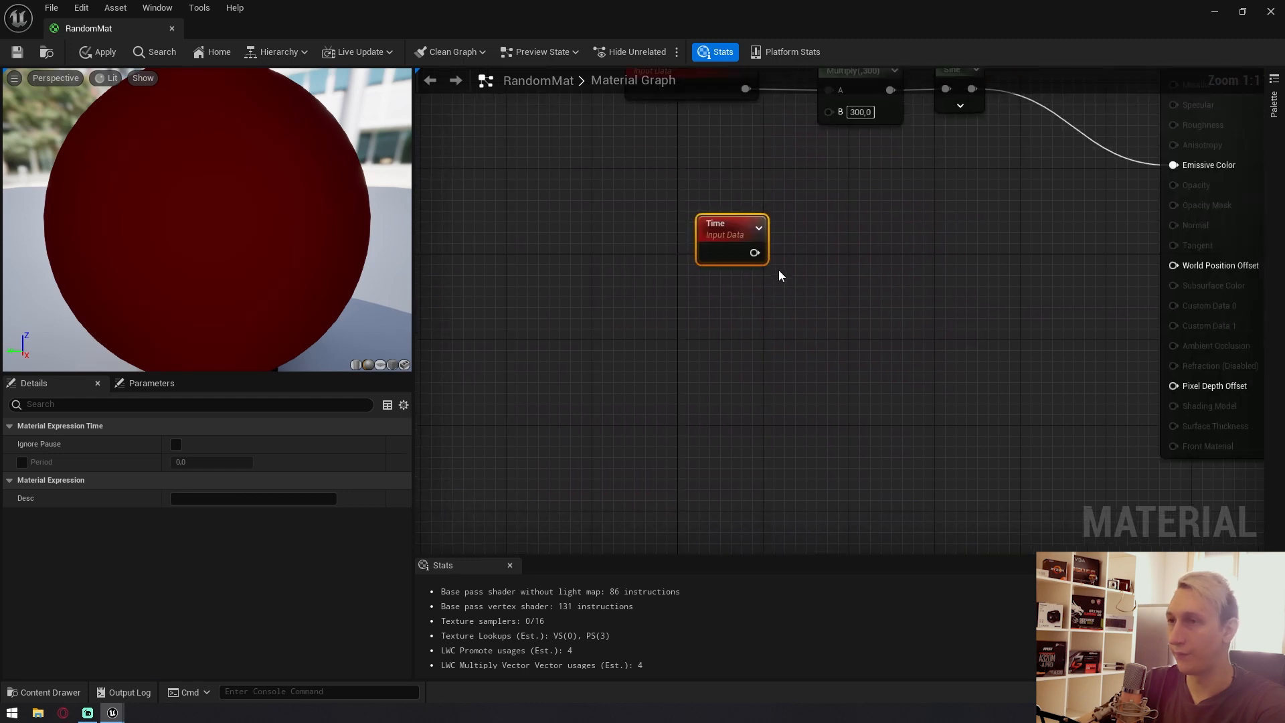
# Feed the Time node into a new Multiply node and straighten the connection between them.
pyautogui.moveTo(817, 260); pyautogui.dragTo(817, 259)
pyautogui.write('multi')
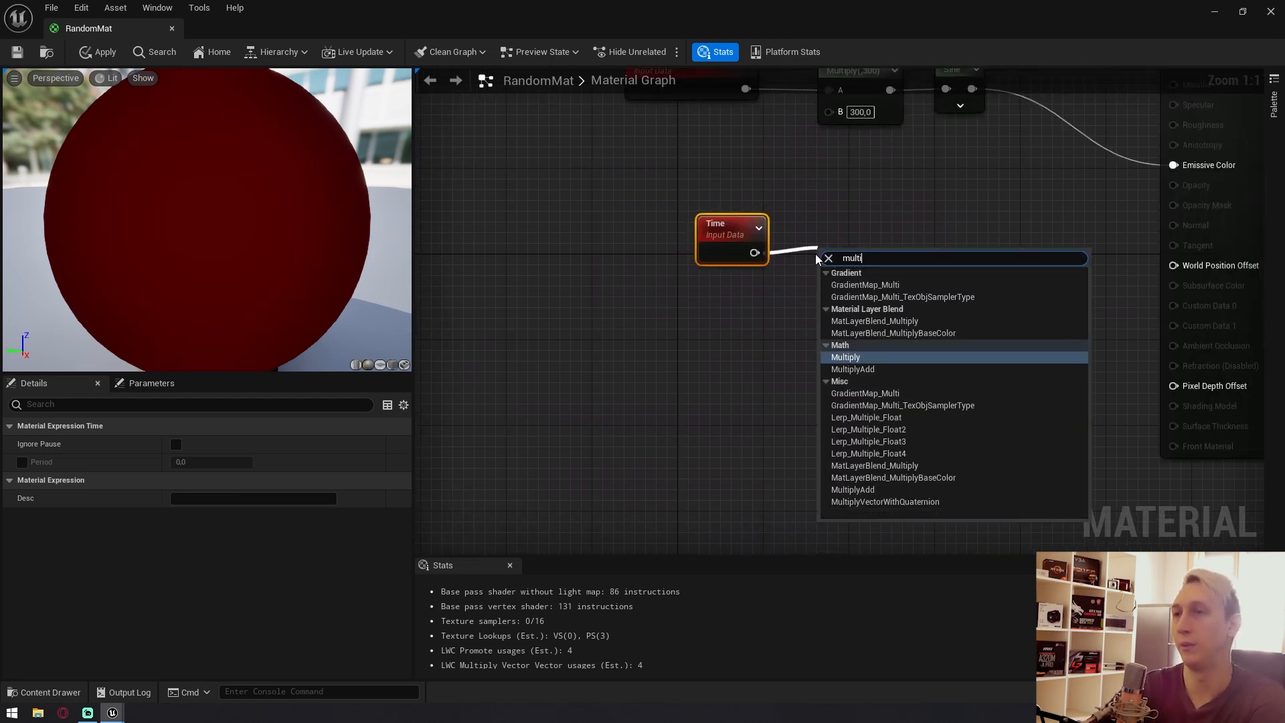
pyautogui.press('Return')
pyautogui.moveTo(855, 257); pyautogui.dragTo(827, 244)
pyautogui.moveTo(663, 189); pyautogui.dragTo(788, 288)
pyautogui.press('q')
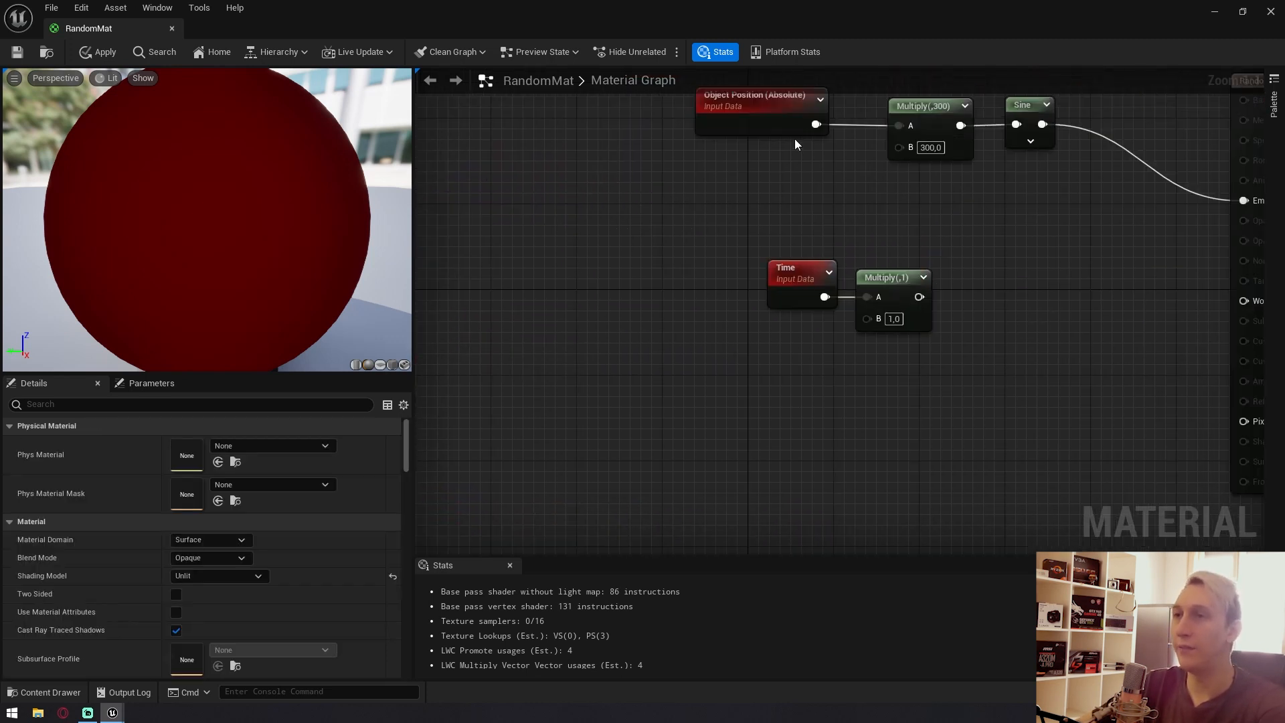
# Insert an Add node that combines Object Position with the multiplied Time value.
pyautogui.moveTo(816, 124); pyautogui.dragTo(910, 200)
pyautogui.write('add')
pyautogui.press('Return')
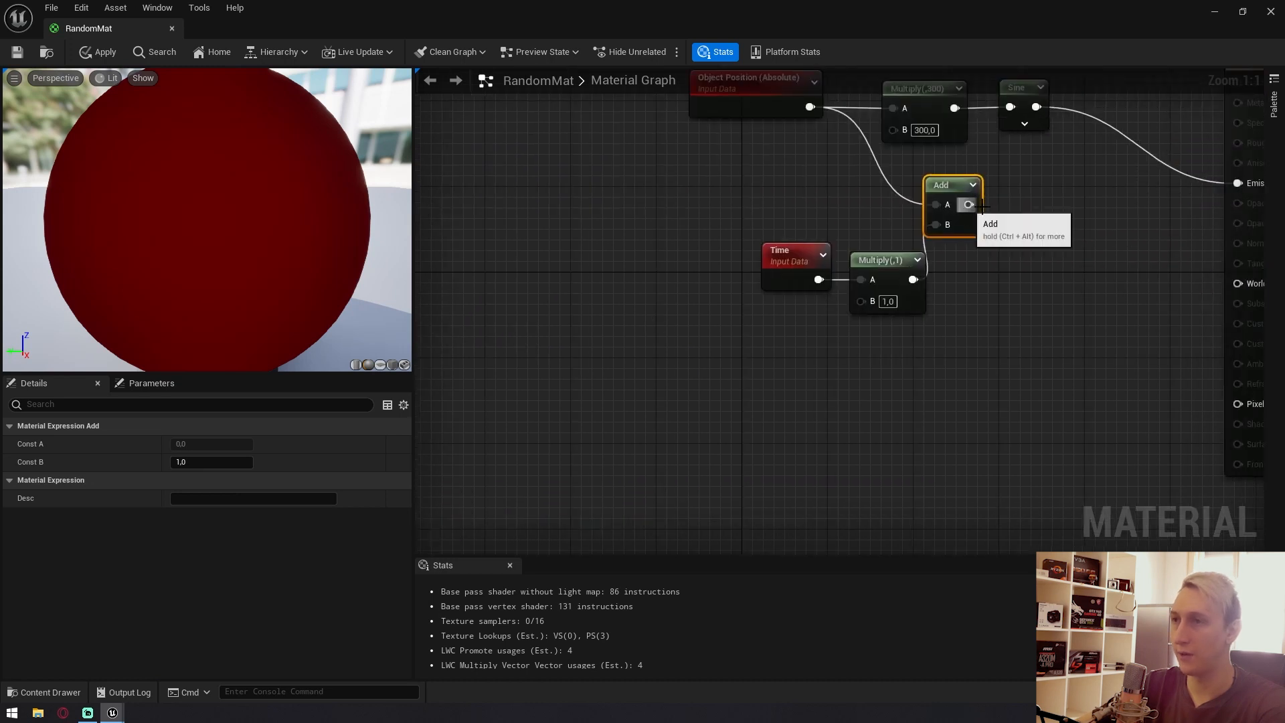
# Feed the Add node into a new Sine node, connect it to Emissive Color, and apply the material.
pyautogui.moveTo(983, 206); pyautogui.dragTo(1022, 206)
pyautogui.write('sin')
pyautogui.press('Return')
pyautogui.moveTo(1118, 192); pyautogui.dragTo(882, 328, button='right')
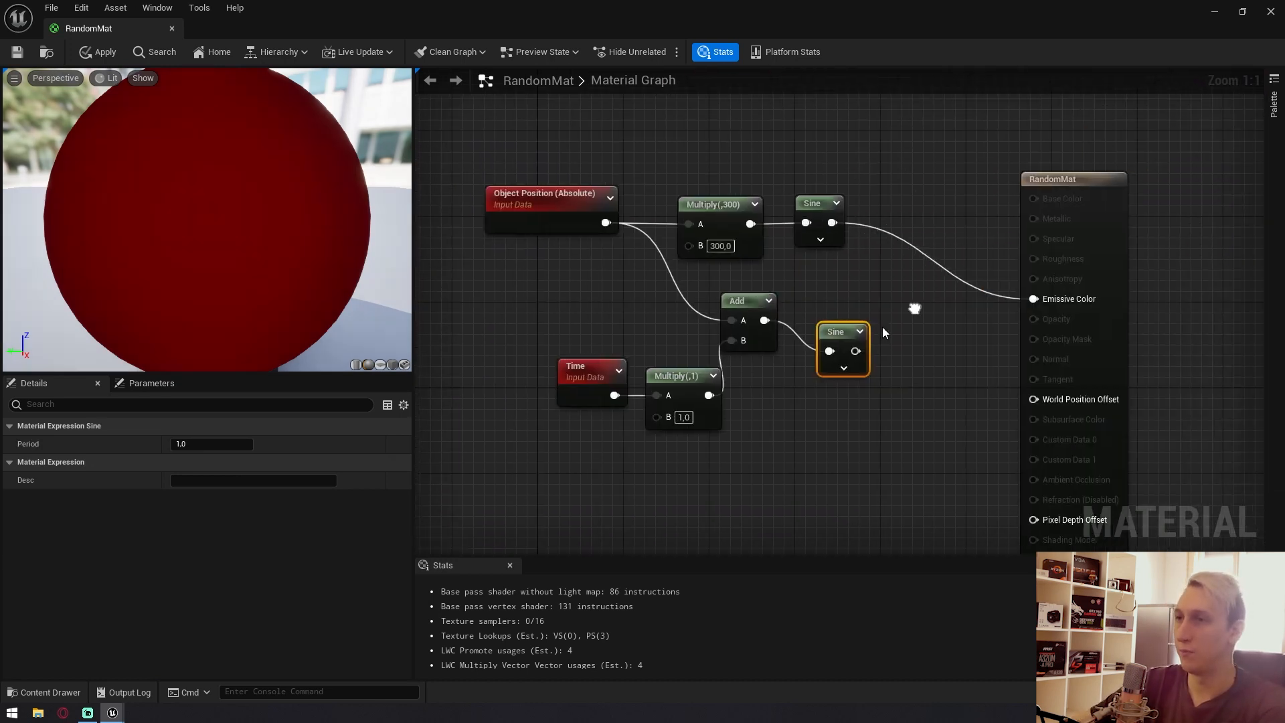
pyautogui.moveTo(856, 350); pyautogui.dragTo(1014, 268)
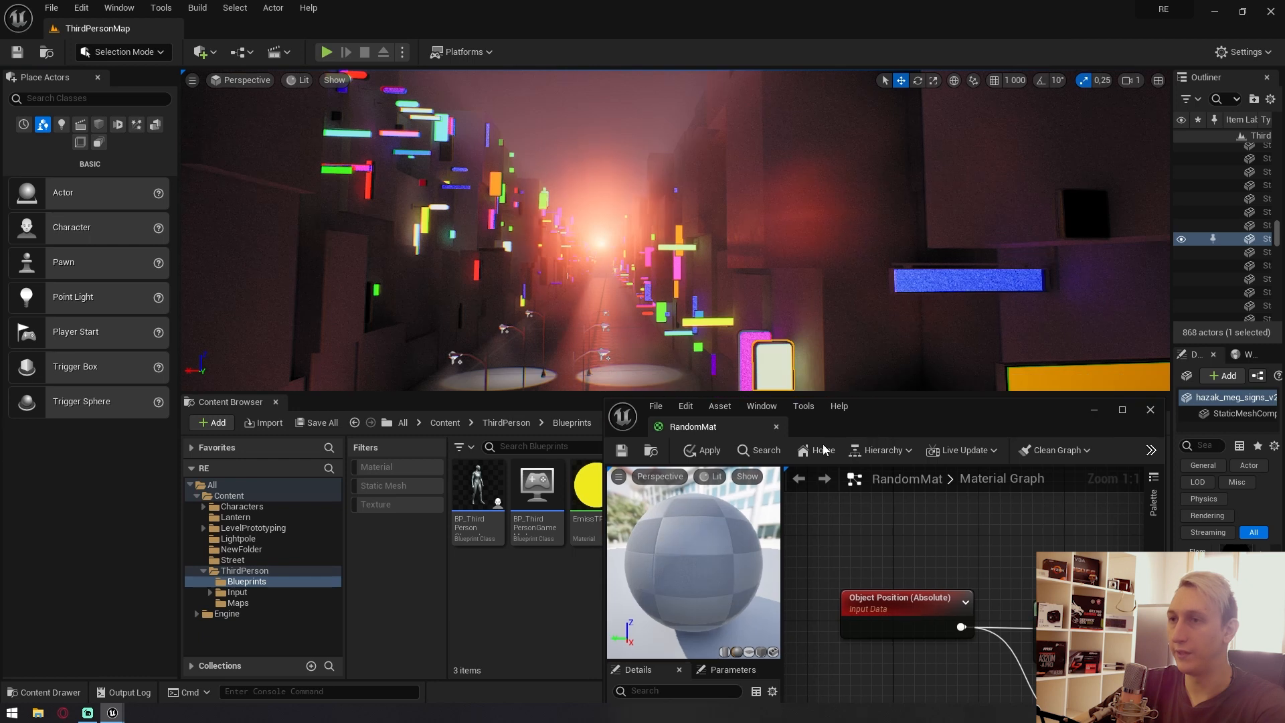
pyautogui.click(701, 459)
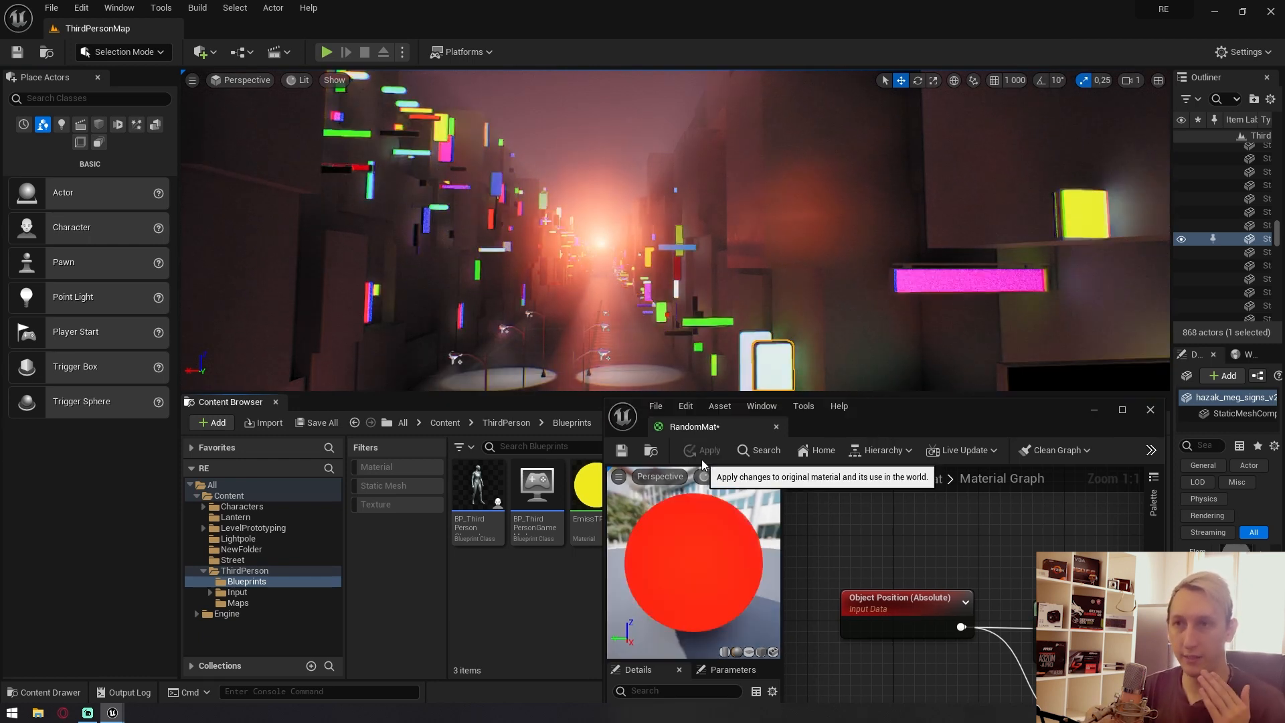
# Set the Time branch's Multiply value to 0.2 and apply the material.
pyautogui.moveTo(932, 416); pyautogui.dragTo(897, 351)
pyautogui.moveTo(936, 629); pyautogui.dragTo(804, 504, button='right')
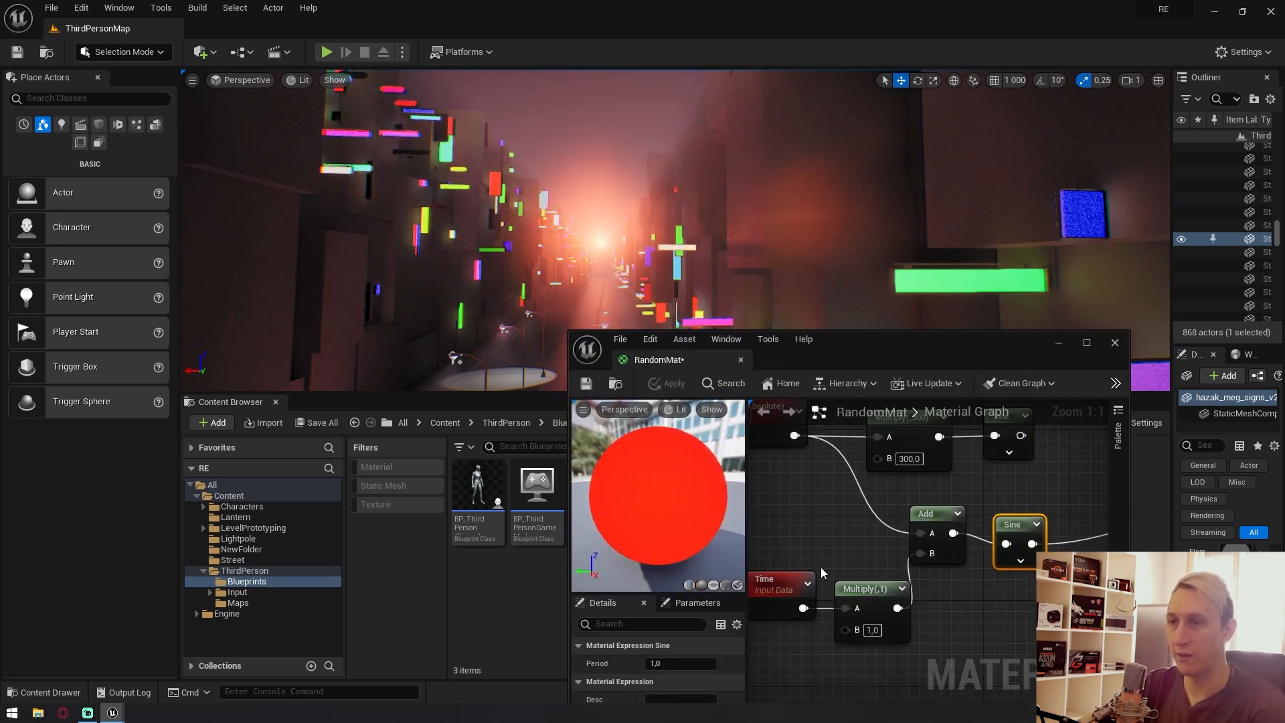
pyautogui.moveTo(821, 568); pyautogui.dragTo(871, 545, button='right')
pyautogui.click(924, 608)
pyautogui.write('0,2')
pyautogui.press('Return')
pyautogui.click(673, 382)
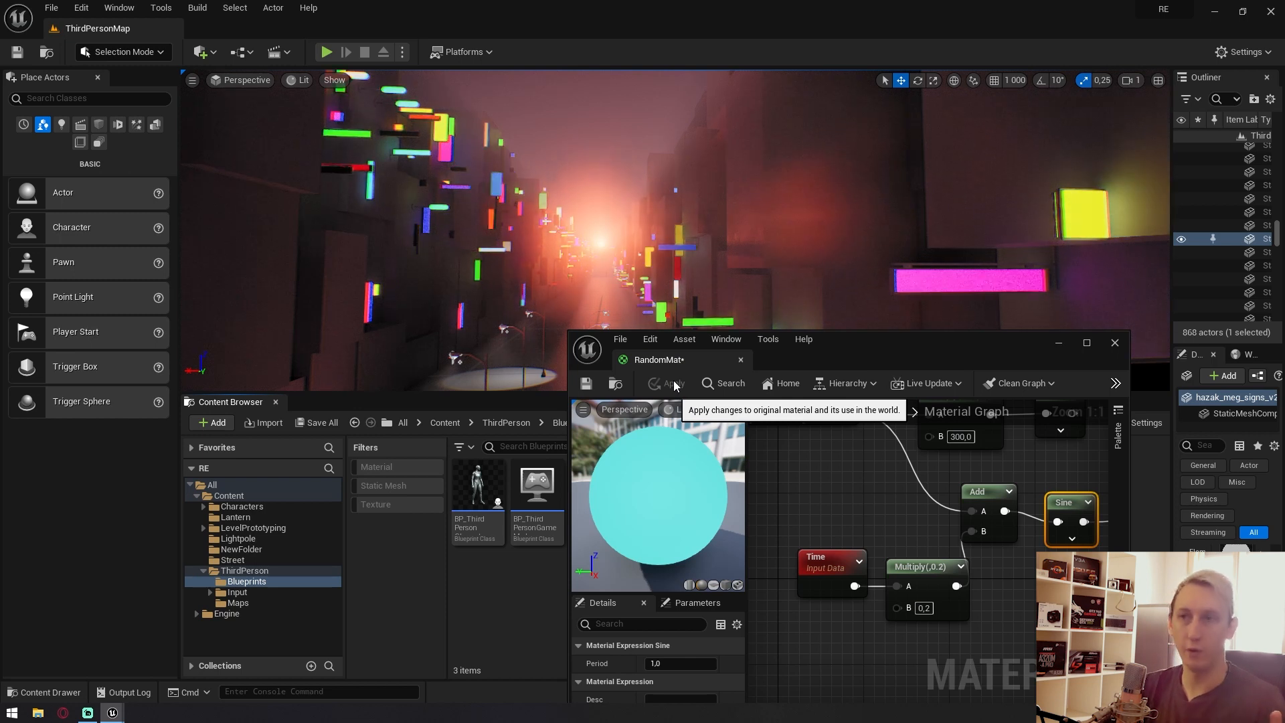
# Align the second Sine node with the Add node and check how the original group joins its two branches.
pyautogui.moveTo(908, 499); pyautogui.dragTo(781, 481, button='right')
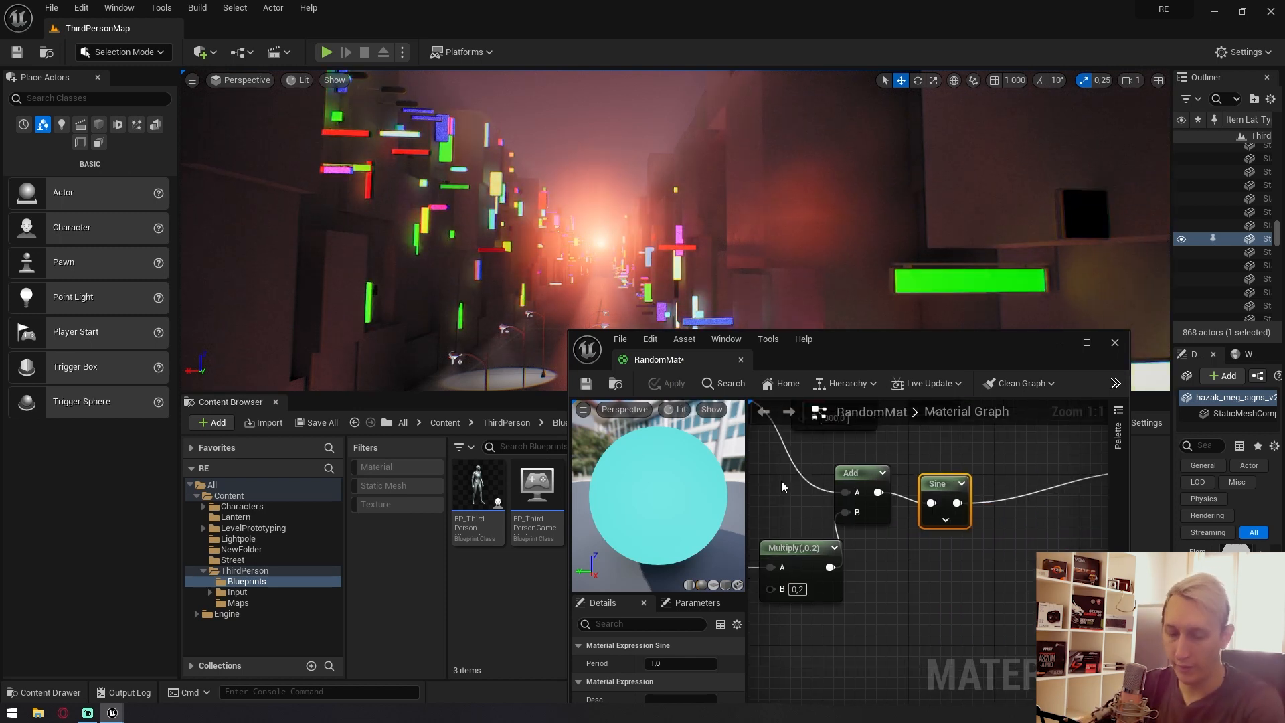
pyautogui.moveTo(900, 547); pyautogui.dragTo(1021, 583, button='right')
pyautogui.moveTo(1067, 524); pyautogui.dragTo(1066, 512)
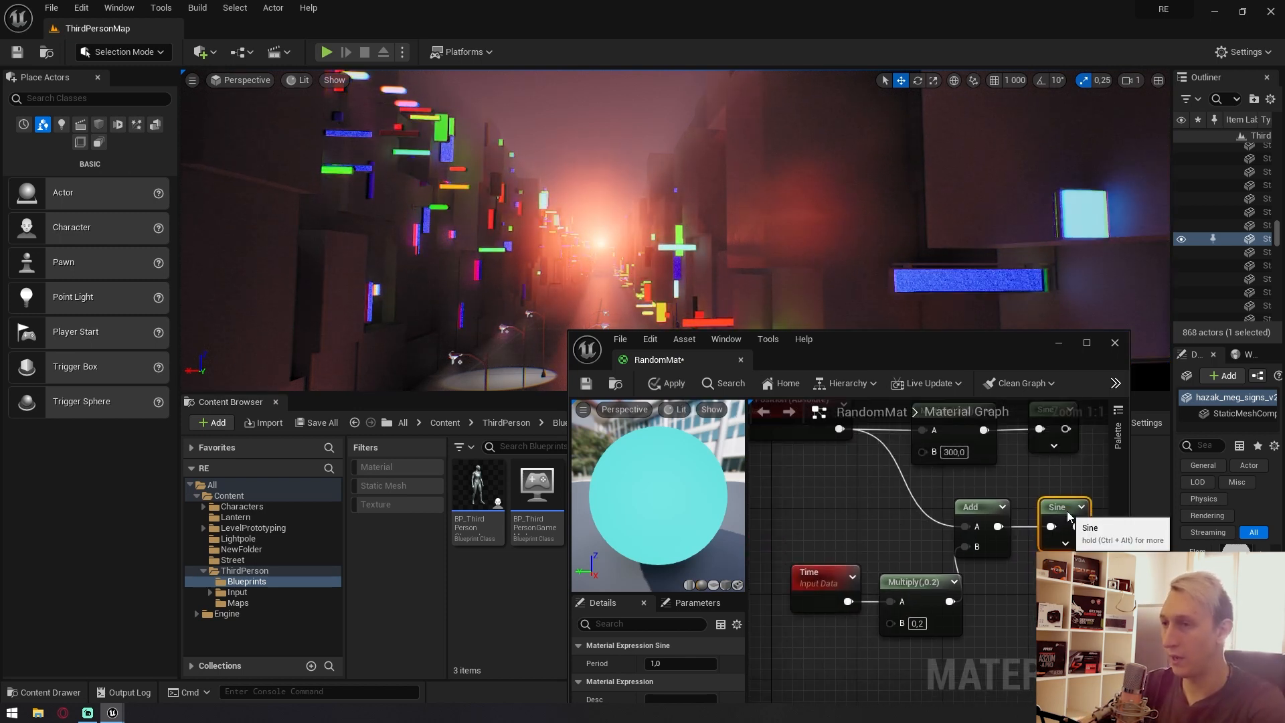
pyautogui.scroll(-2, 1010, 553)
pyautogui.moveTo(993, 560); pyautogui.dragTo(964, 560, button='right')
pyautogui.moveTo(881, 505); pyautogui.dragTo(1107, 485, button='right')
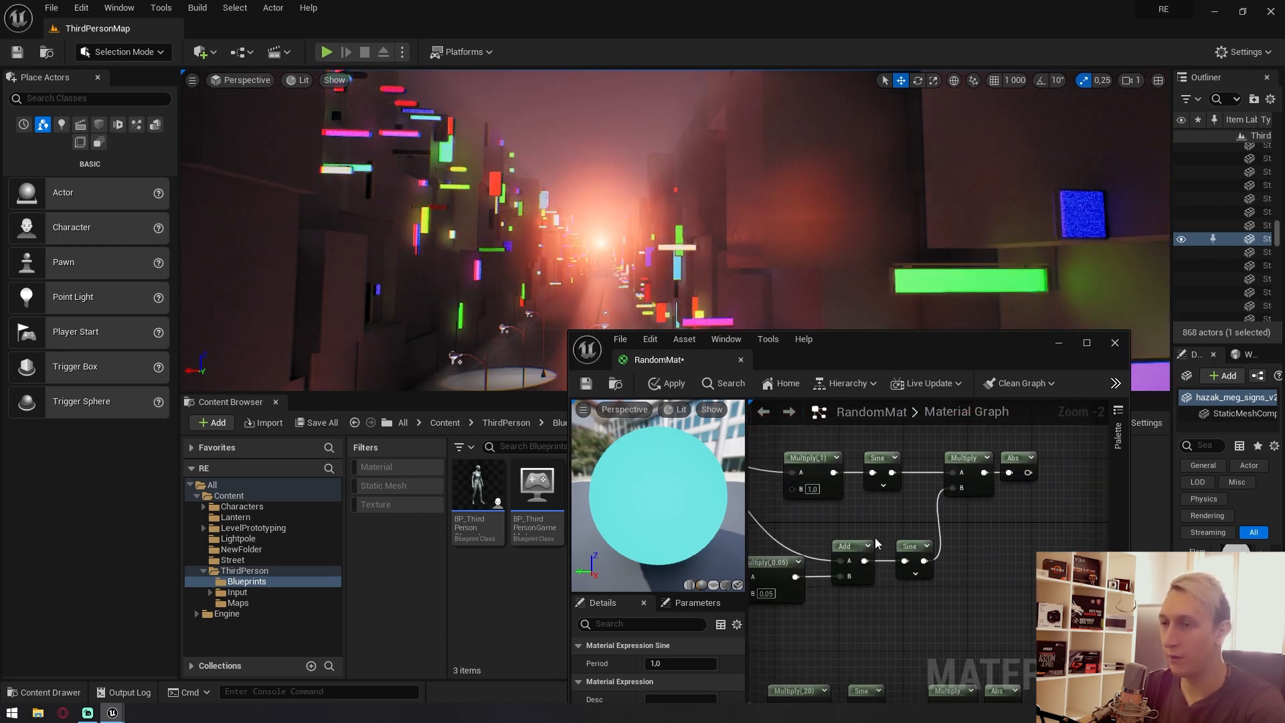
pyautogui.moveTo(977, 504); pyautogui.dragTo(749, 570, button='right')
# Multiply the two Sine outputs together, route the result to Emissive Color, then apply and save the material.
pyautogui.moveTo(821, 501); pyautogui.dragTo(857, 497)
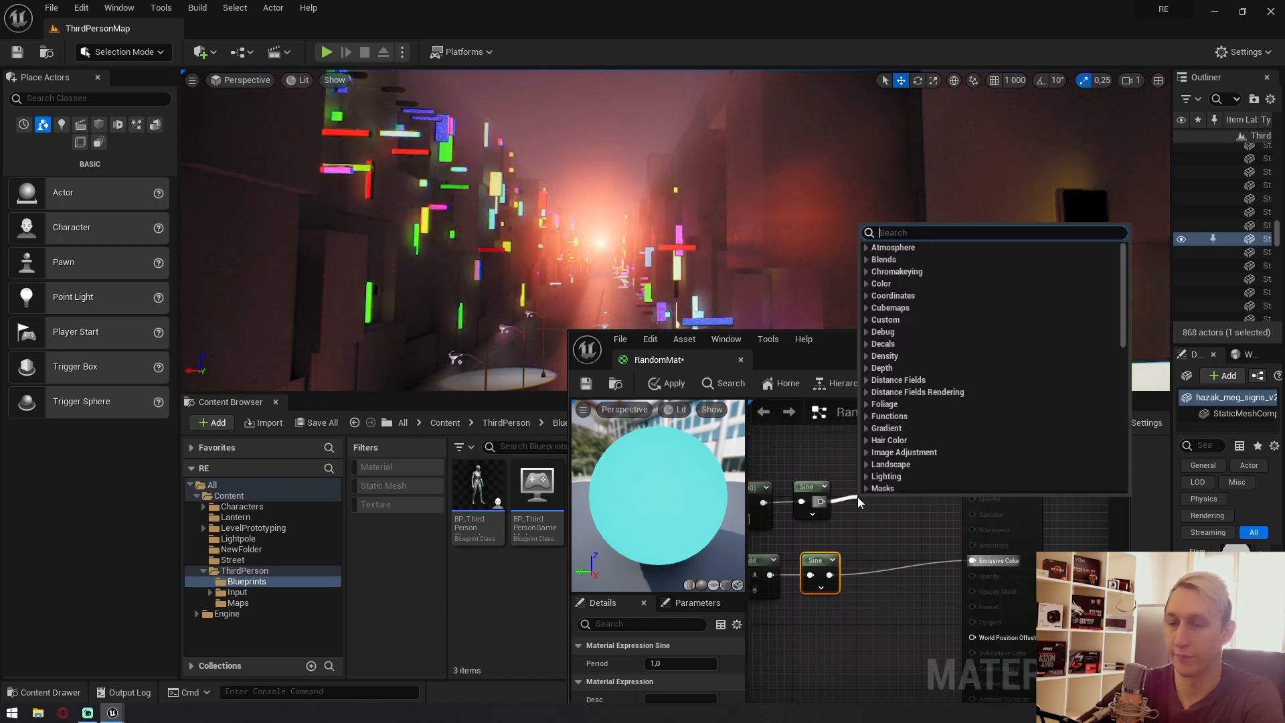
pyautogui.write('mult')
pyautogui.press('Return')
pyautogui.moveTo(830, 574); pyautogui.dragTo(972, 560)
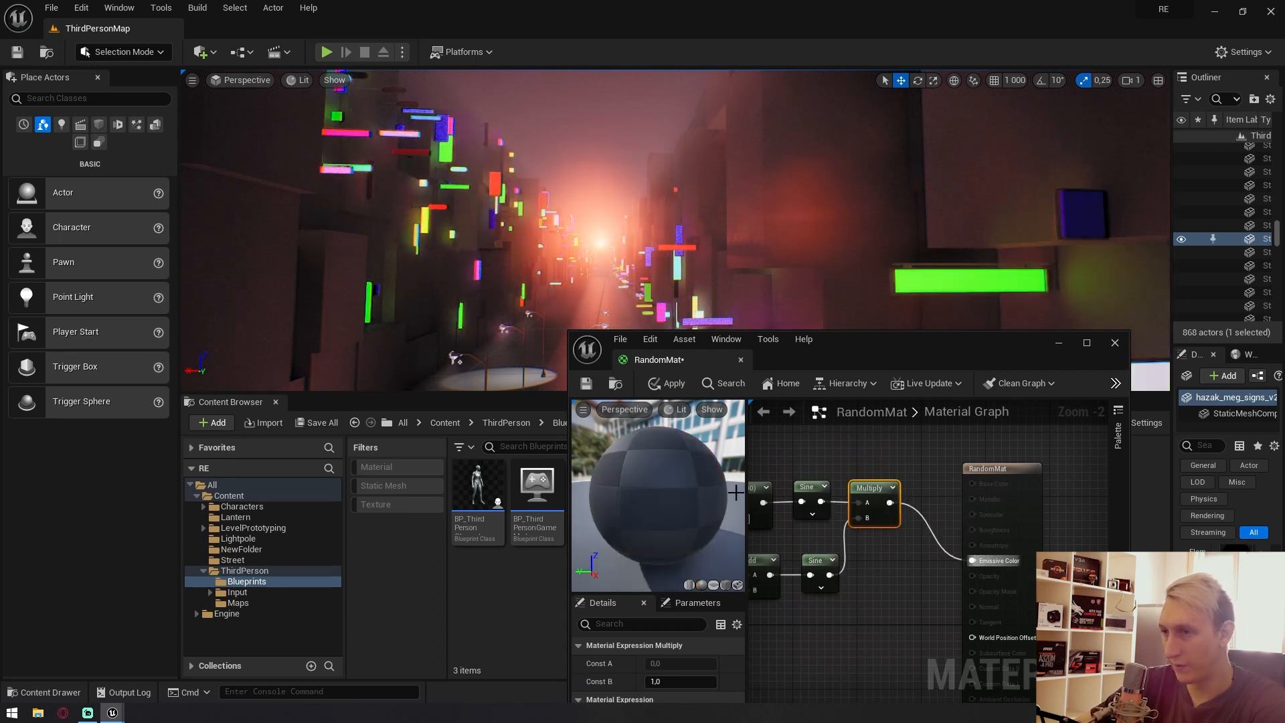
pyautogui.click(670, 386)
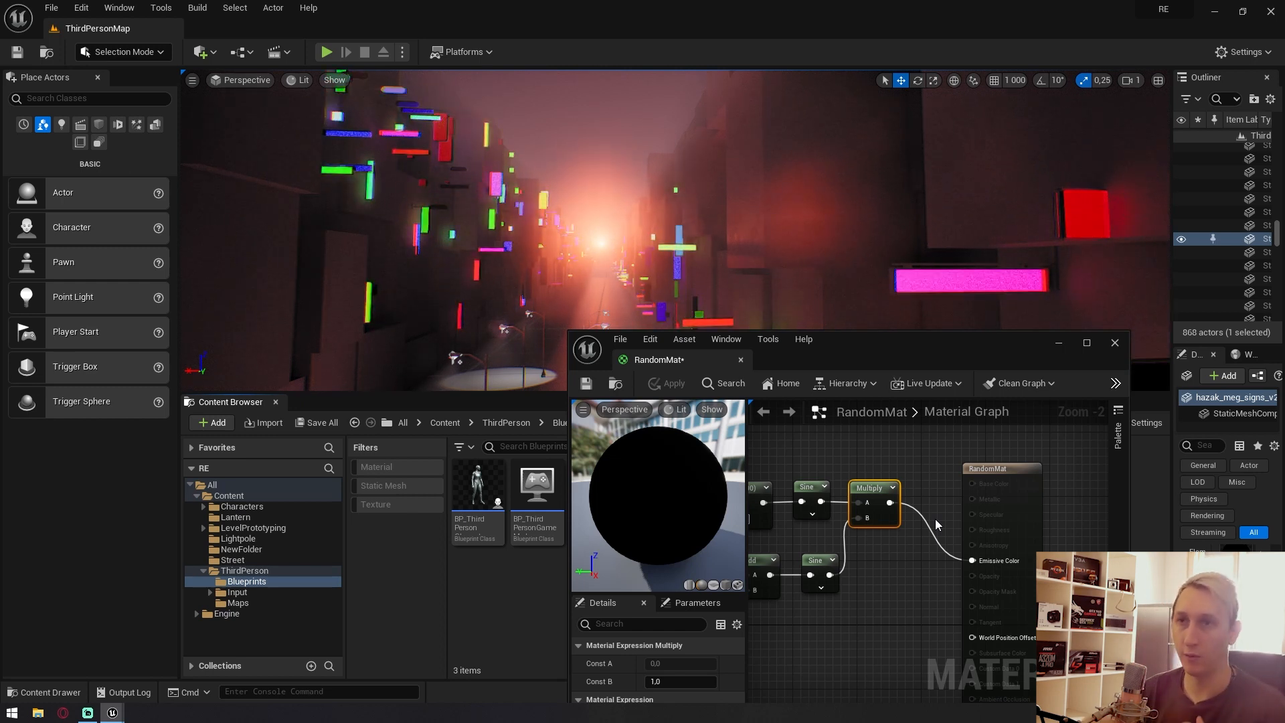
pyautogui.moveTo(867, 623); pyautogui.dragTo(1030, 627, button='right')
pyautogui.hotkey('ctrl', 's')
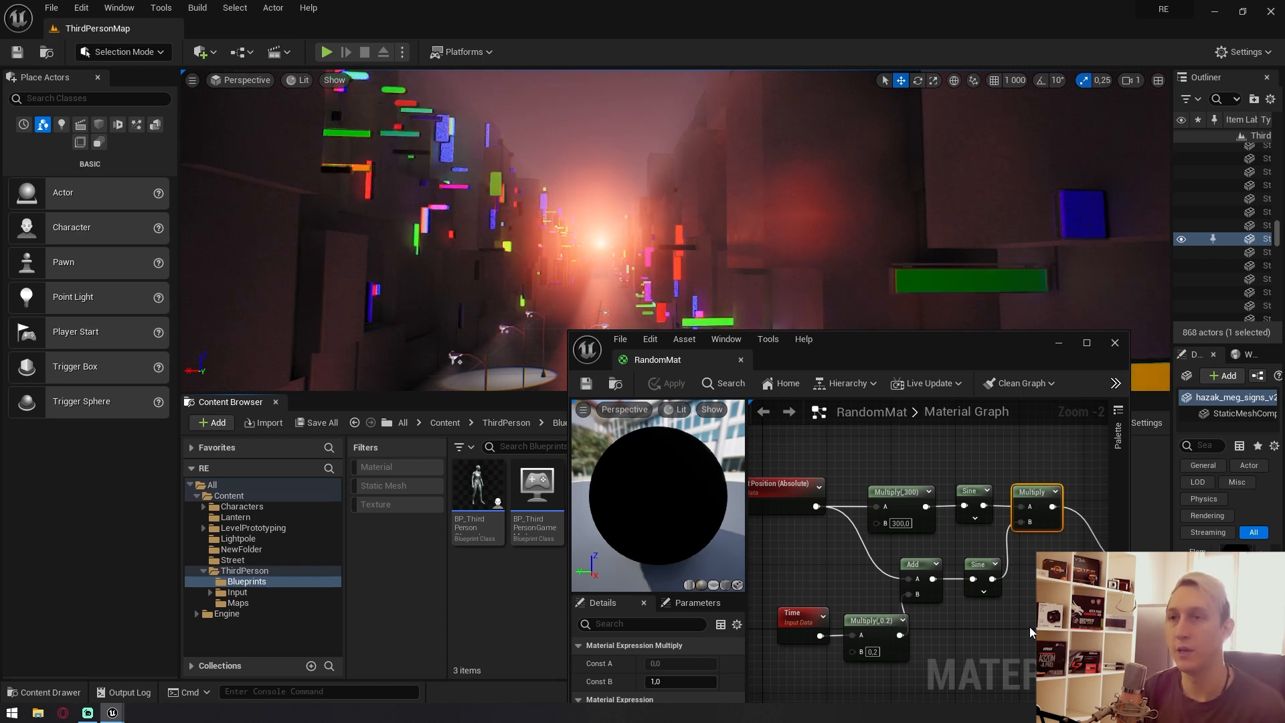
# Move the whole new node chain farther away from the RandomMat output node.
pyautogui.scroll(-3, 1029, 625)
pyautogui.moveTo(967, 576); pyautogui.dragTo(943, 475, button='right')
pyautogui.moveTo(873, 443); pyautogui.dragTo(1012, 572)
pyautogui.moveTo(976, 456); pyautogui.dragTo(1079, 521, button='right')
pyautogui.moveTo(1069, 524); pyautogui.dragTo(986, 467)
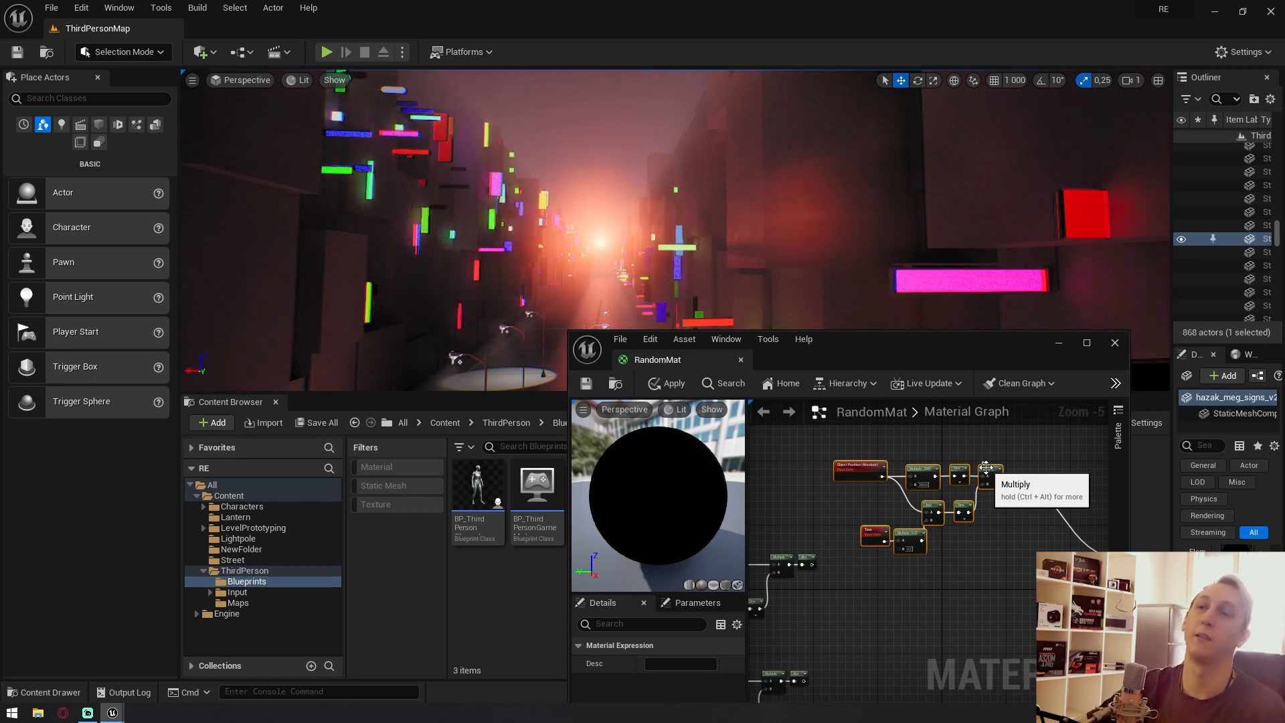
# Add an Abs node after the final Multiply and connect it to Emissive Color.
pyautogui.scroll(3, 1004, 445)
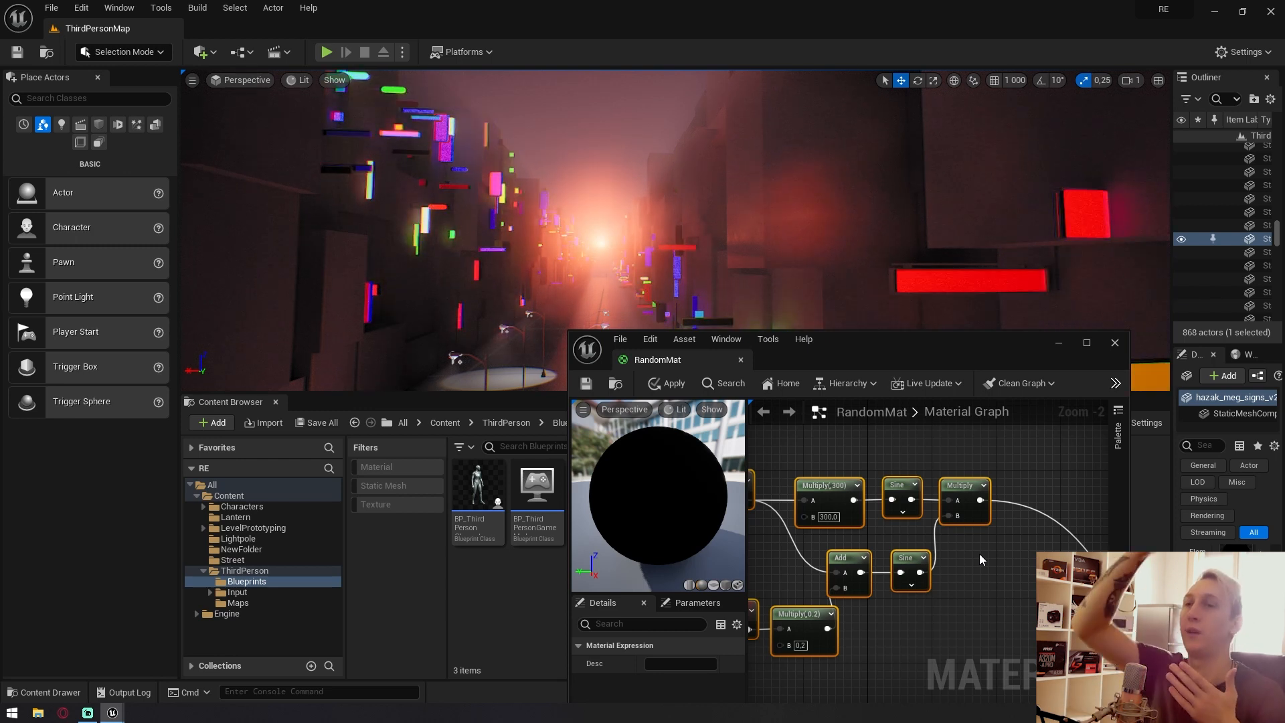
pyautogui.moveTo(983, 507); pyautogui.dragTo(923, 509, button='right')
pyautogui.moveTo(921, 501); pyautogui.dragTo(965, 512)
pyautogui.write('abvb')
pyautogui.press('BackSpace')
pyautogui.press('BackSpace')
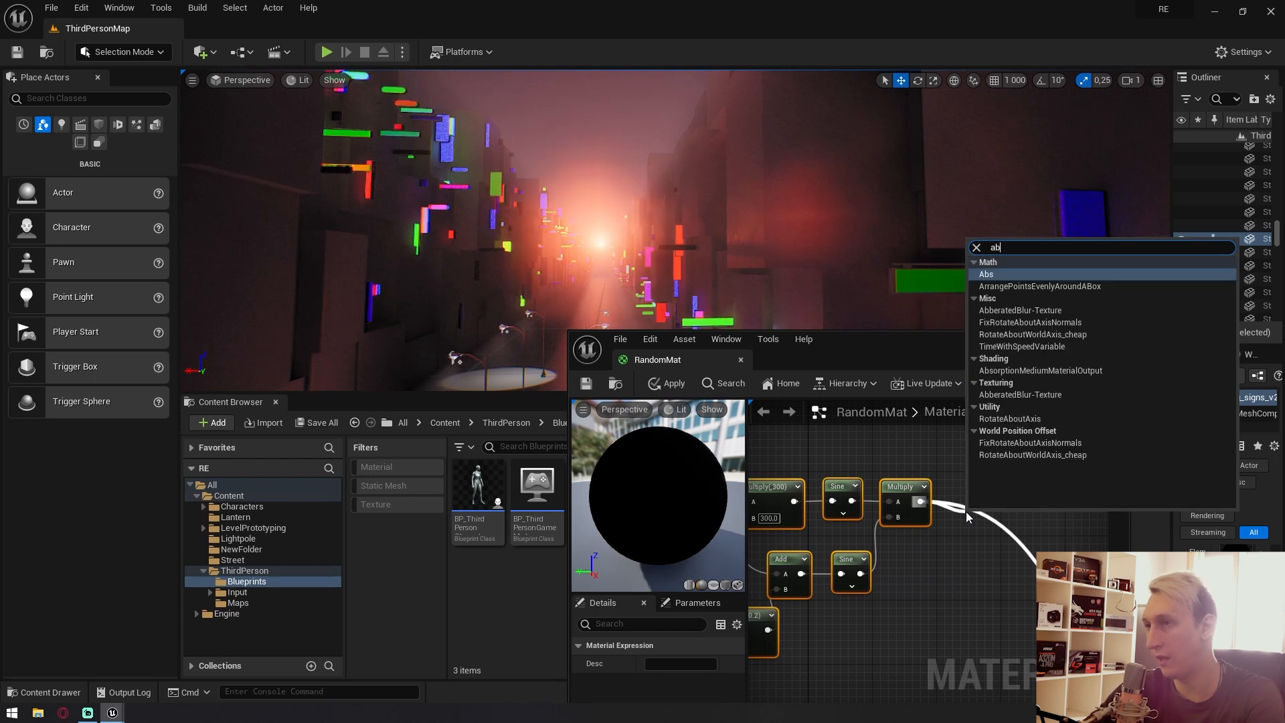
pyautogui.write('s')
pyautogui.press('Return')
pyautogui.moveTo(967, 515); pyautogui.dragTo(764, 519, button='right')
pyautogui.moveTo(791, 536); pyautogui.dragTo(991, 669)
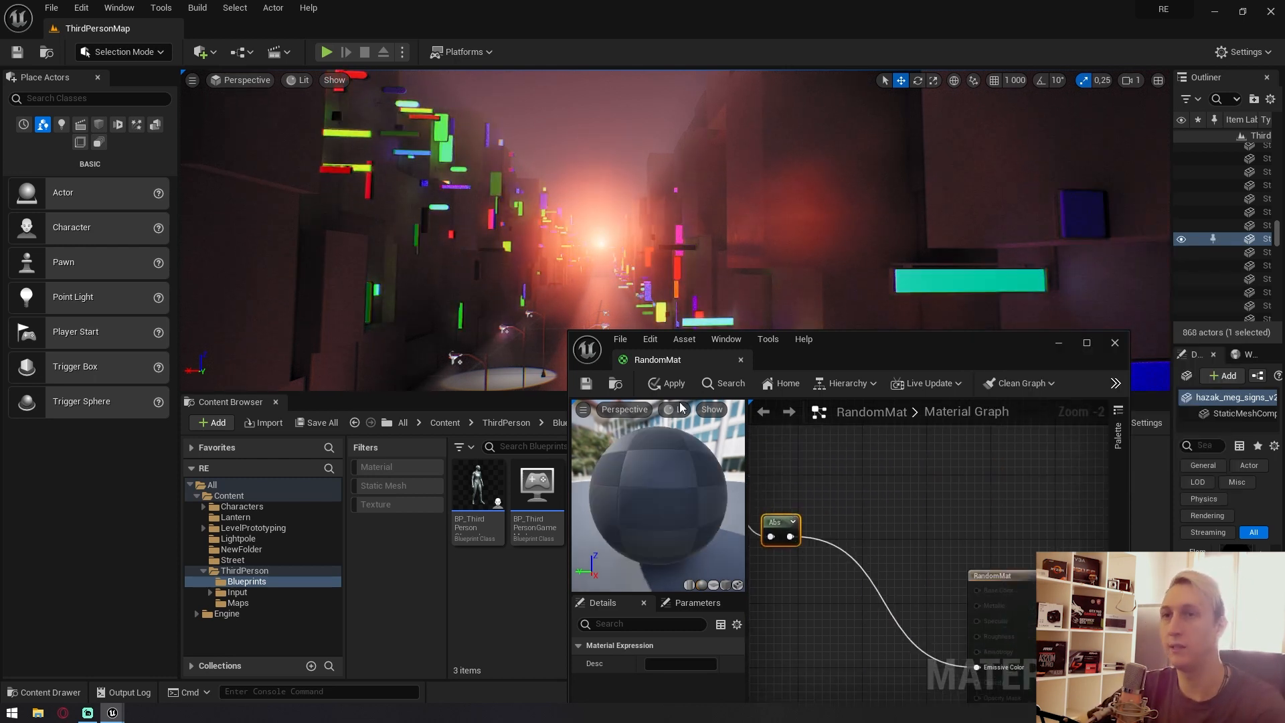
# Enlarge the level viewport beside the material window and apply the RandomMat changes.
pyautogui.moveTo(856, 351); pyautogui.dragTo(1035, 381)
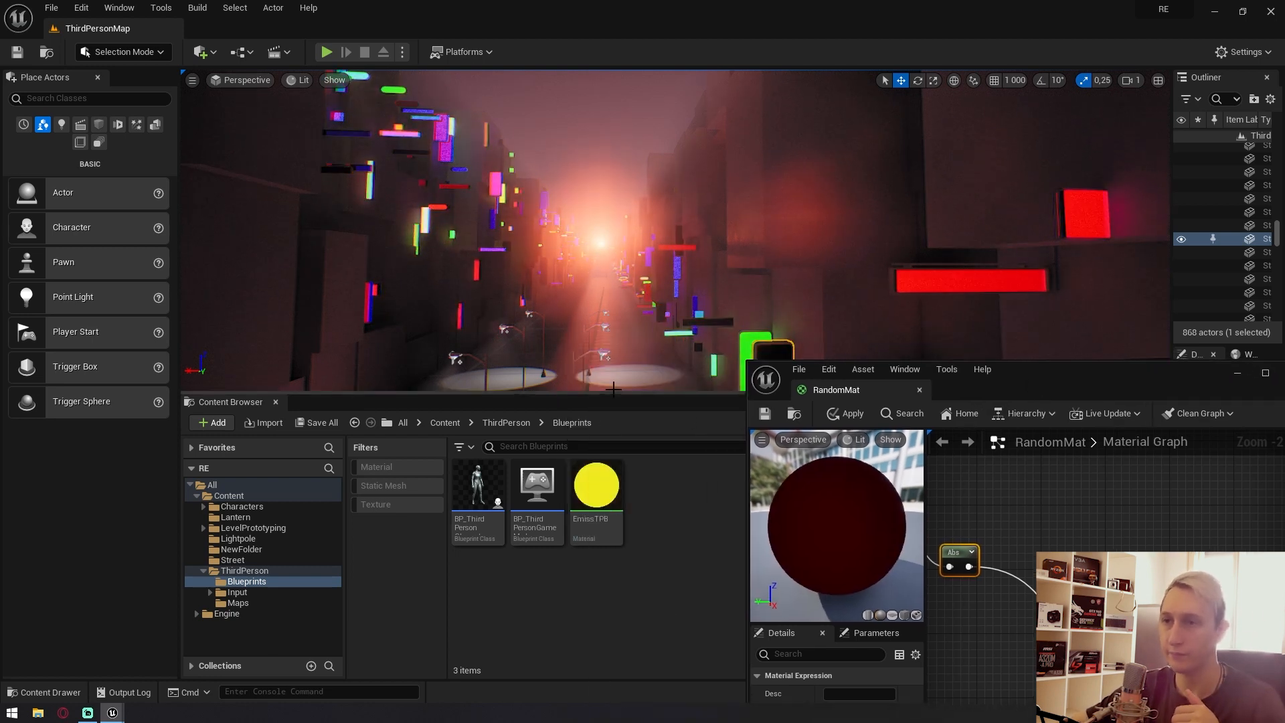
pyautogui.moveTo(619, 393); pyautogui.dragTo(622, 641)
pyautogui.moveTo(178, 380); pyautogui.dragTo(6, 392)
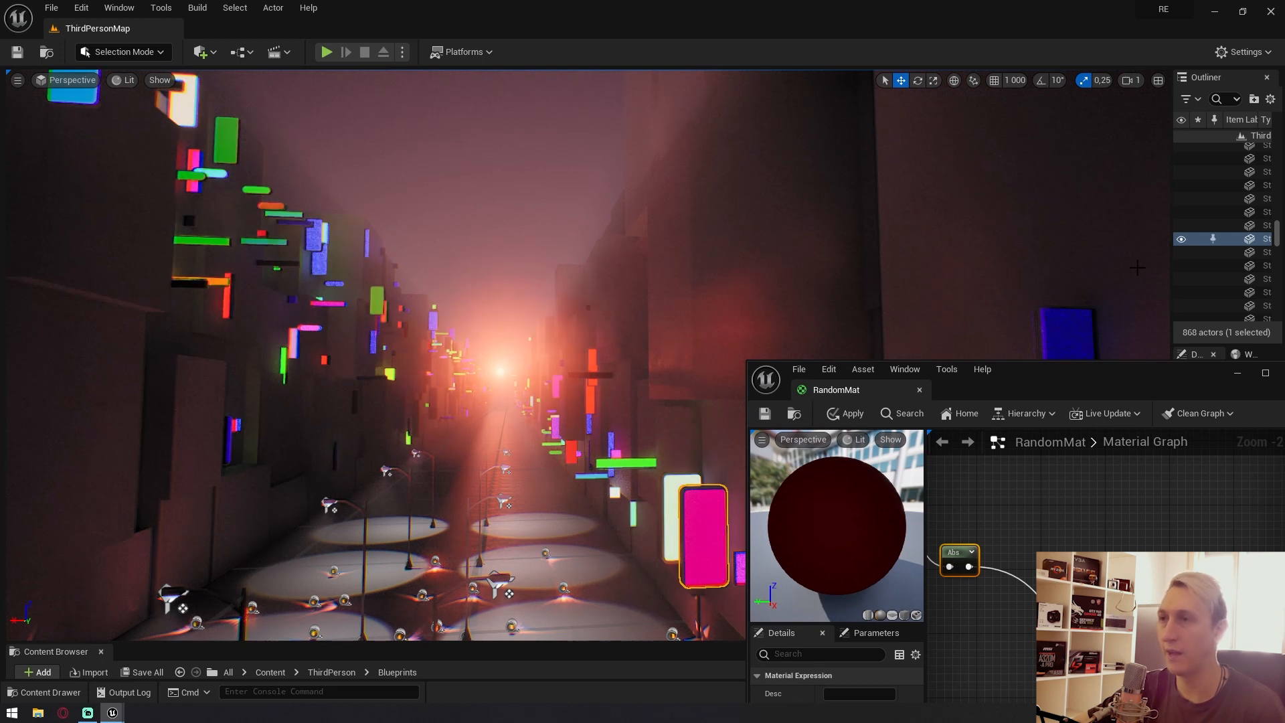
pyautogui.moveTo(895, 336); pyautogui.dragTo(710, 248, button='right')
pyautogui.click(850, 414)
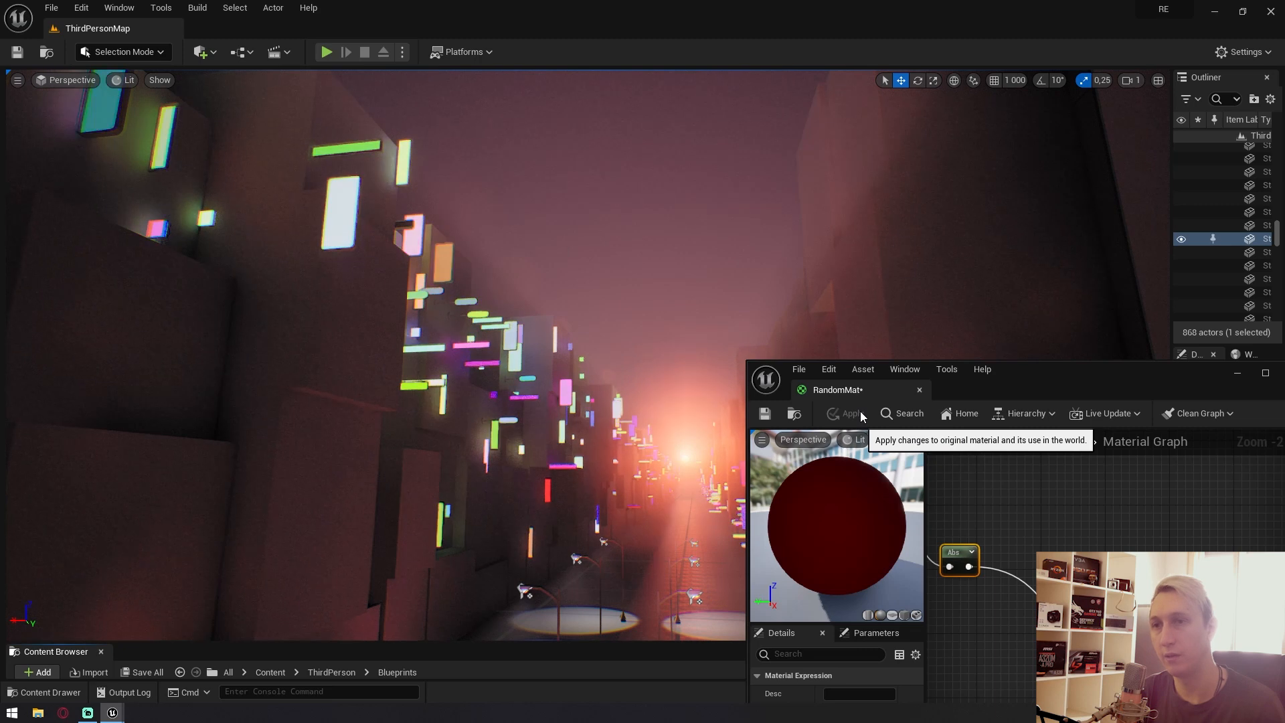
# Fly through the street to examine the animated sign colours, then view the finished node chain in the graph.
pyautogui.moveTo(669, 321); pyautogui.dragTo(522, 234, button='right')
pyautogui.press('w')
pyautogui.press('w')
pyautogui.moveTo(642, 367); pyautogui.dragTo(713, 408, button='right')
pyautogui.click(457, 402)
pyautogui.press('s')
pyautogui.press('w')
pyautogui.press('s')
pyautogui.press('w')
pyautogui.press('s')
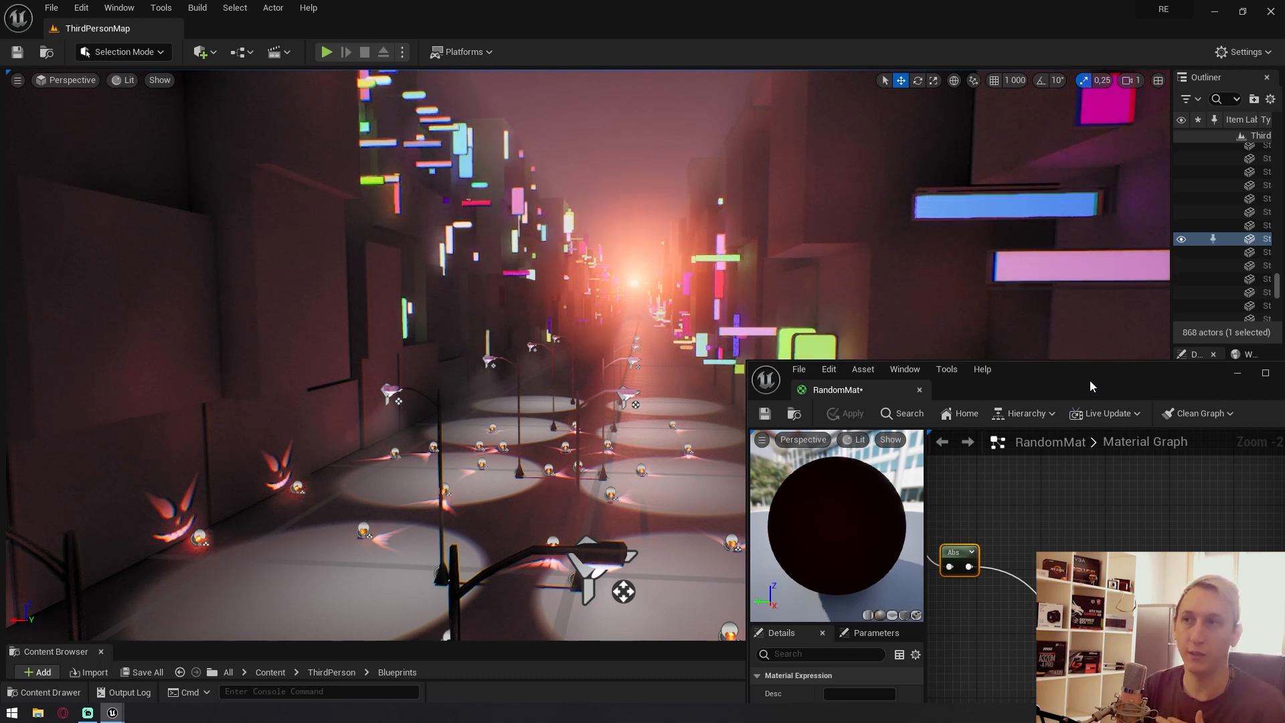
pyautogui.moveTo(820, 200); pyautogui.dragTo(883, 204, button='right')
pyautogui.moveTo(790, 286); pyautogui.dragTo(808, 287, button='right')
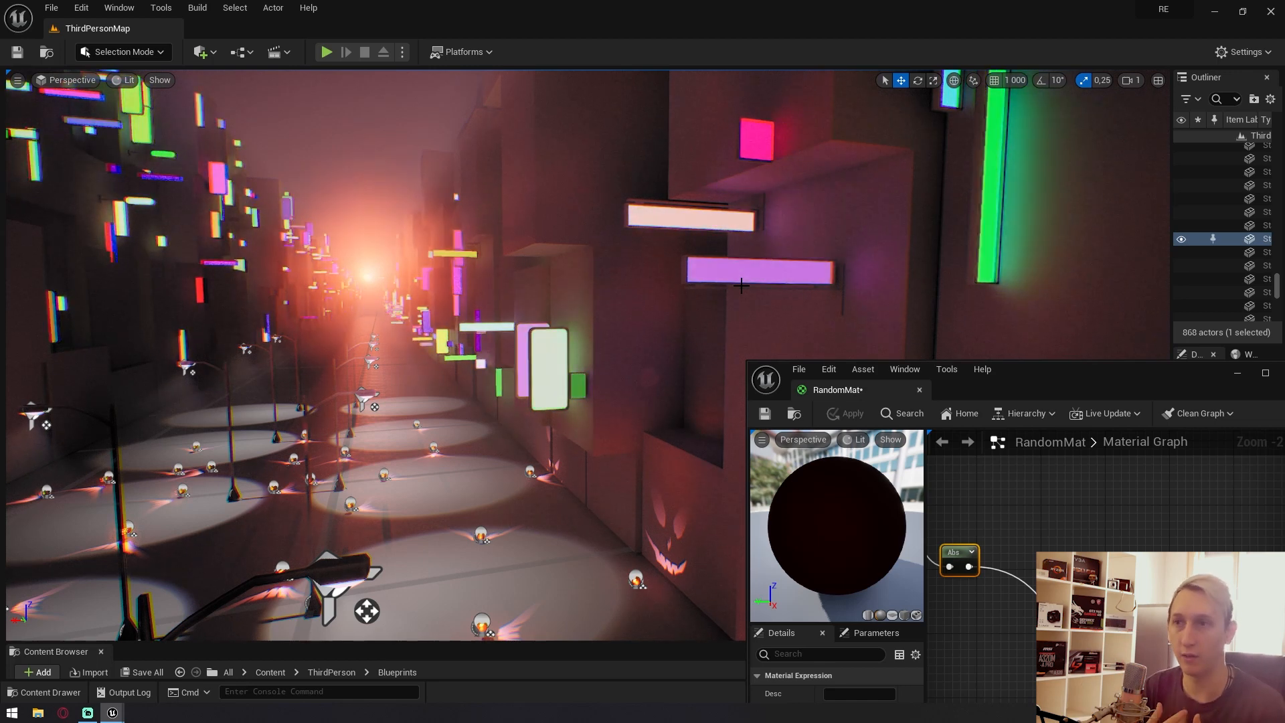
pyautogui.scroll(-2, 1031, 502)
pyautogui.moveTo(971, 522); pyautogui.dragTo(1071, 469, button='right')
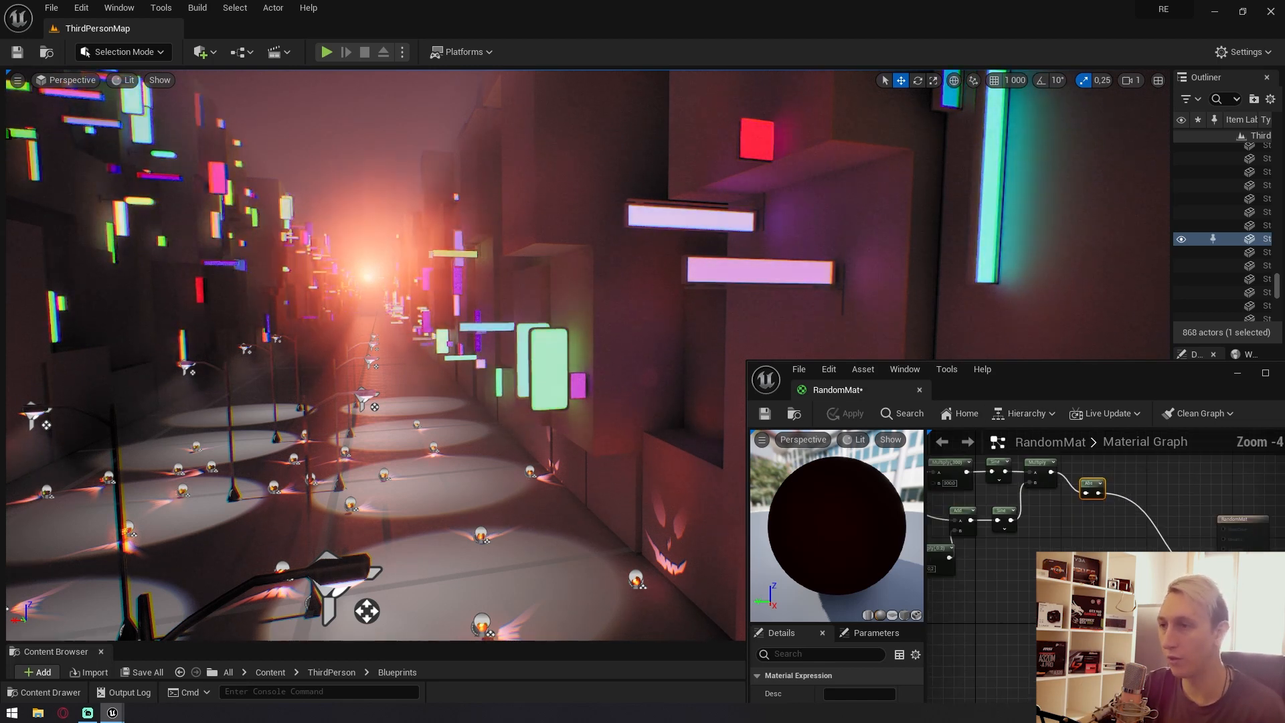
# Maximize the RandomMat material window and view the finished chain from Object Position to Abs.
pyautogui.scroll(3, 1034, 472)
pyautogui.moveTo(1121, 491); pyautogui.dragTo(1102, 462)
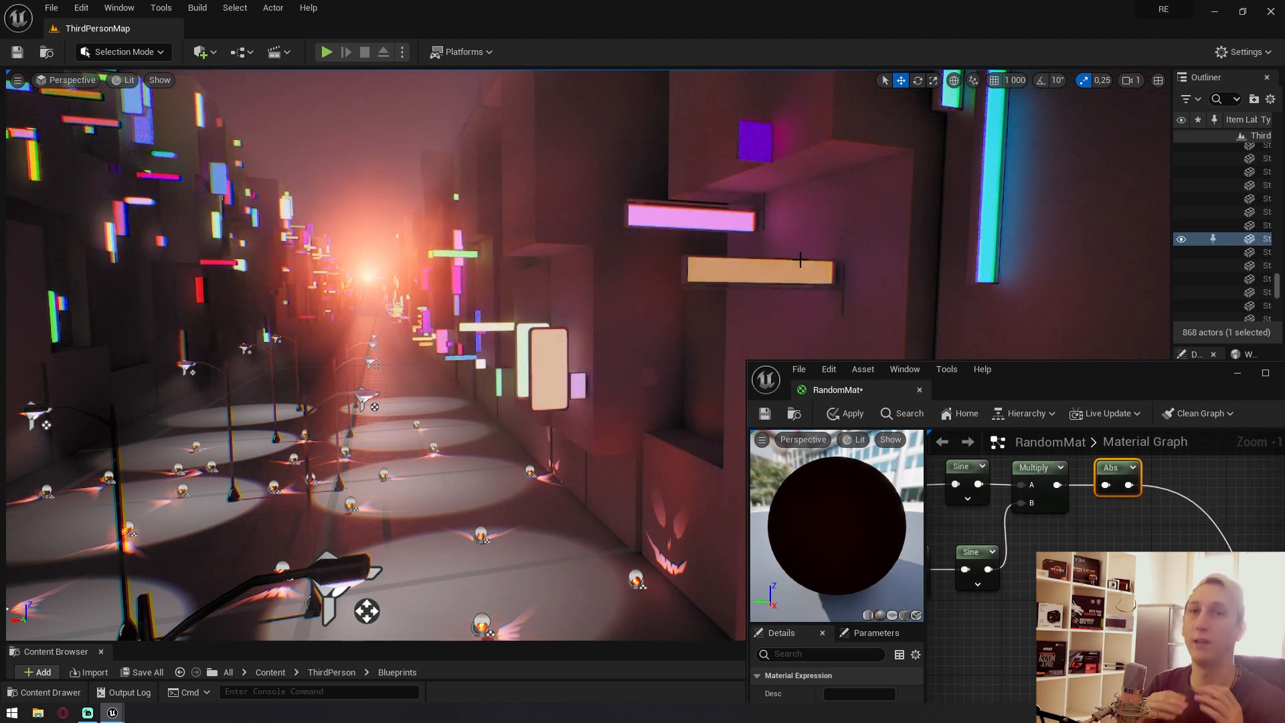
pyautogui.moveTo(1058, 384); pyautogui.dragTo(1049, 353)
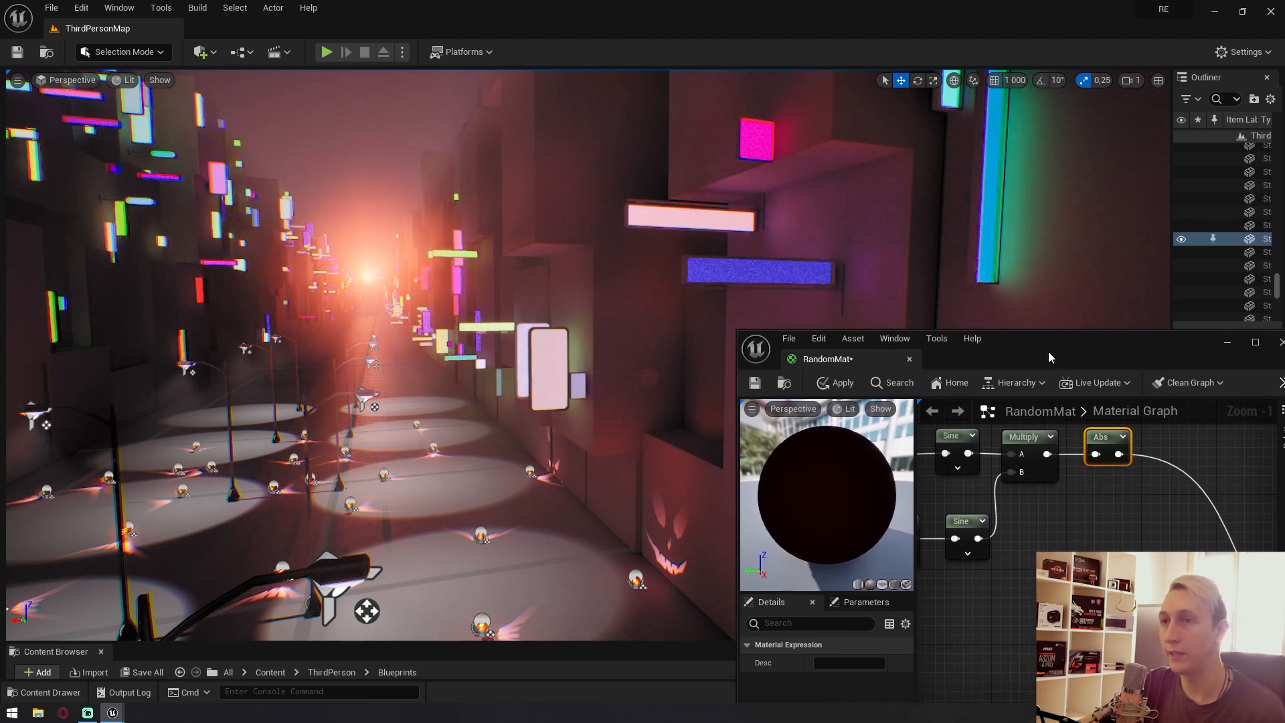
pyautogui.doubleClick(1048, 352)
pyautogui.moveTo(800, 431); pyautogui.dragTo(958, 465, button='right')
pyautogui.scroll(-6, 1024, 456)
pyautogui.scroll(6, 858, 395)
pyautogui.moveTo(836, 381); pyautogui.dragTo(789, 365, button='right')
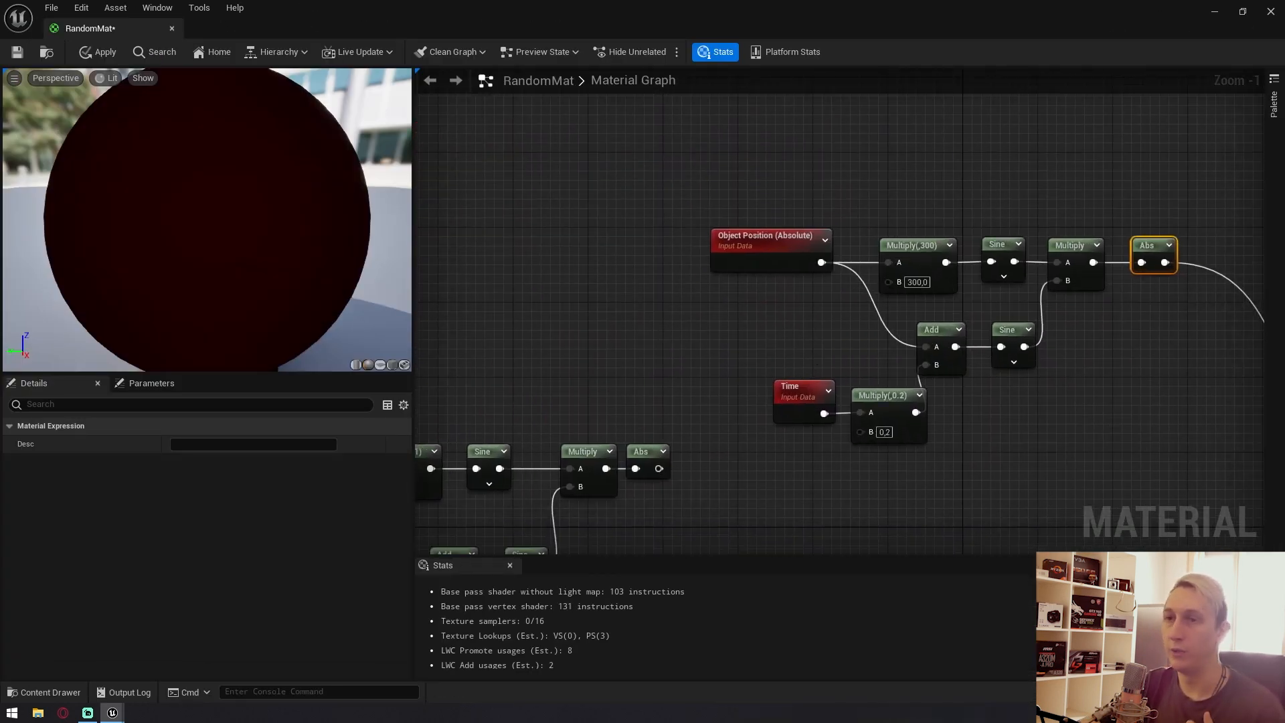
# Delete the older node chain whose Abs output is unconnected.
pyautogui.moveTo(612, 441); pyautogui.dragTo(865, 252, button='right')
pyautogui.scroll(-2, 865, 251)
pyautogui.moveTo(968, 258); pyautogui.dragTo(712, 369, button='right')
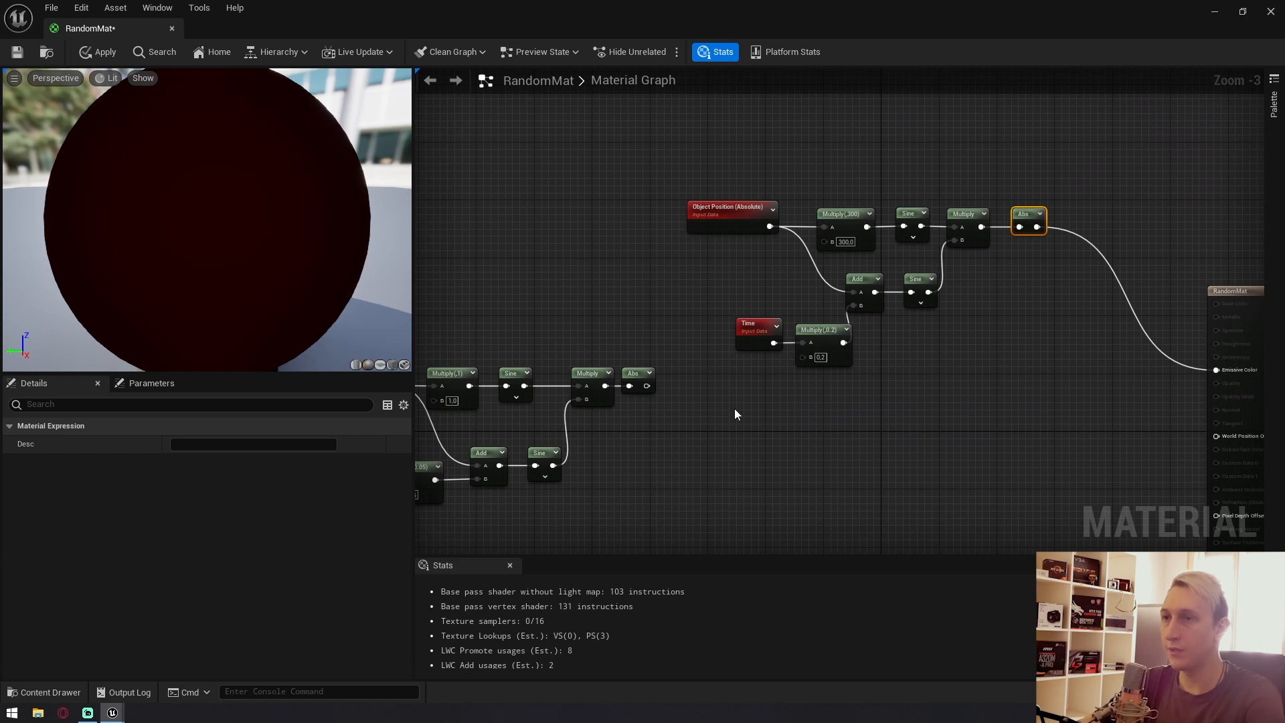
pyautogui.moveTo(734, 414); pyautogui.dragTo(859, 340, button='right')
pyautogui.moveTo(929, 535); pyautogui.dragTo(522, 164)
pyautogui.press('Delete')
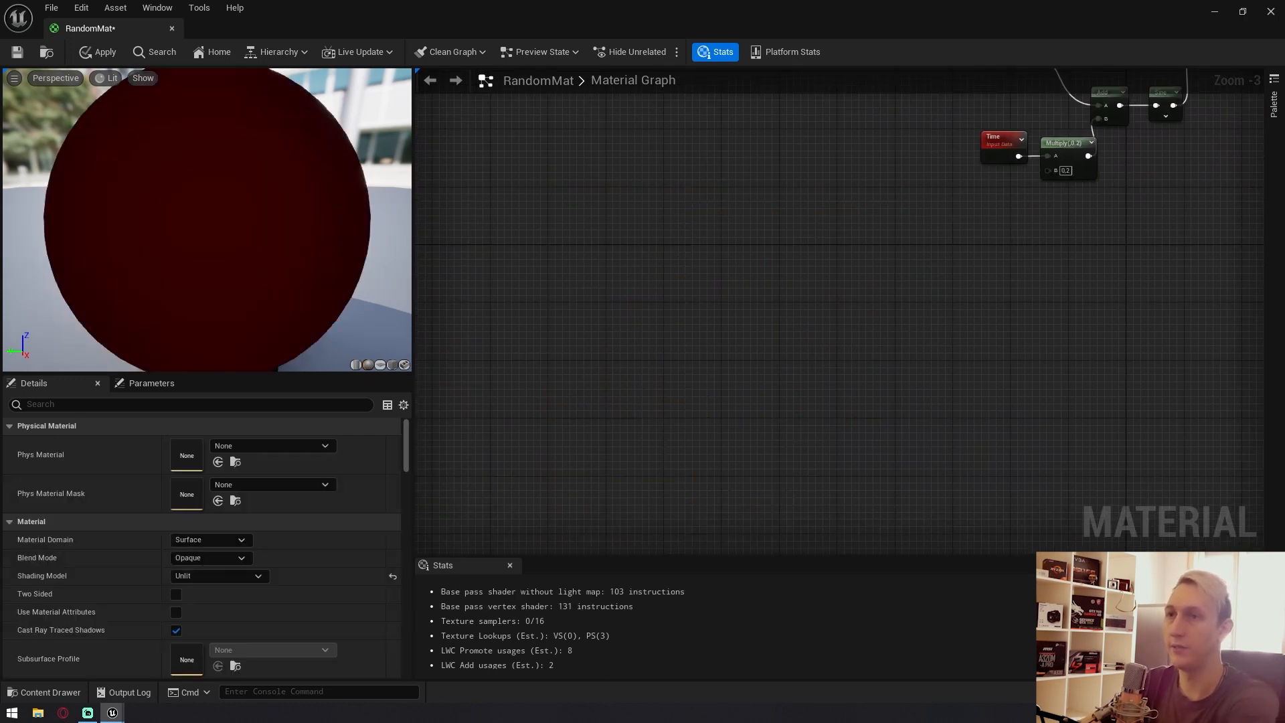
# Duplicate the remaining node chain below the original and set the copy's Object Position Multiply to 20.
pyautogui.moveTo(1038, 273); pyautogui.dragTo(542, 502, button='right')
pyautogui.moveTo(449, 448); pyautogui.dragTo(812, 179)
pyautogui.moveTo(686, 505); pyautogui.dragTo(792, 369, button='right')
pyautogui.hotkey('ctrl', 'd')
pyautogui.moveTo(627, 379); pyautogui.dragTo(705, 337)
pyautogui.scroll(3, 741, 287)
pyautogui.click(692, 400)
pyautogui.click(728, 292)
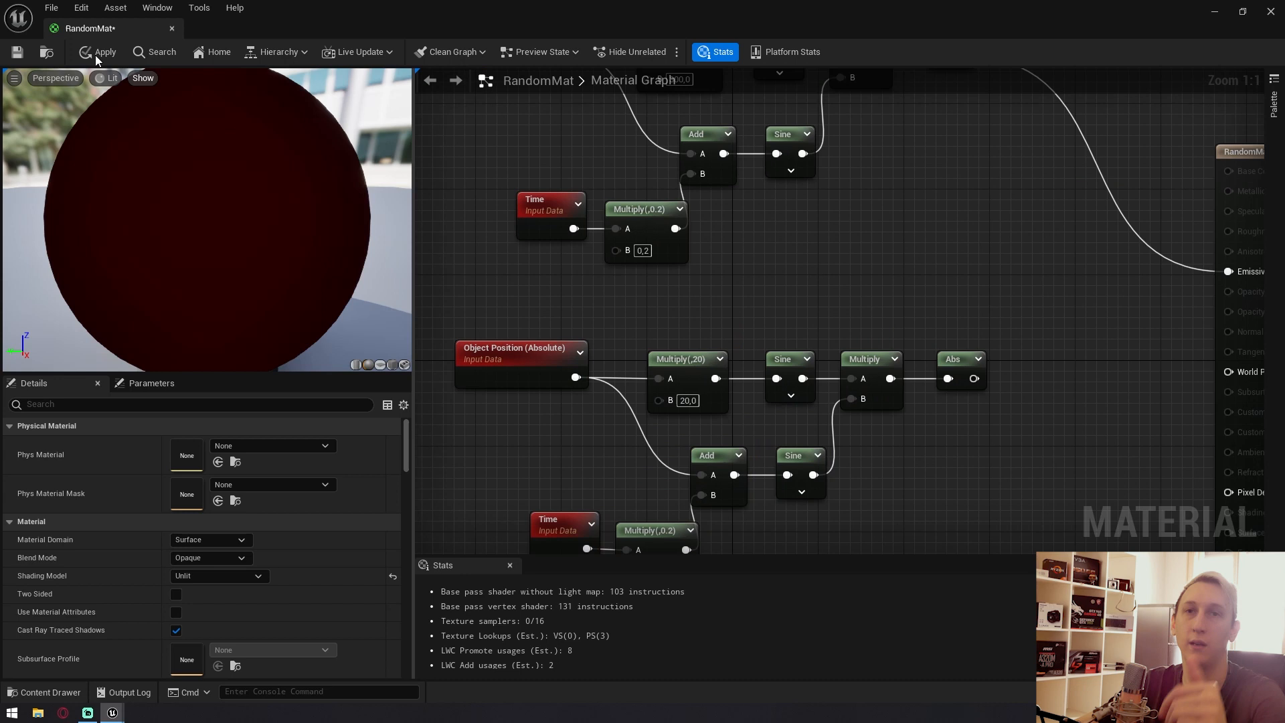
# Connect the copied chain's Abs to Emissive Color, and apply and save RandomMat beside the level viewport.
pyautogui.click(98, 53)
pyautogui.click(18, 53)
pyautogui.moveTo(970, 301); pyautogui.dragTo(845, 394, button='right')
pyautogui.moveTo(849, 471); pyautogui.dragTo(1136, 366)
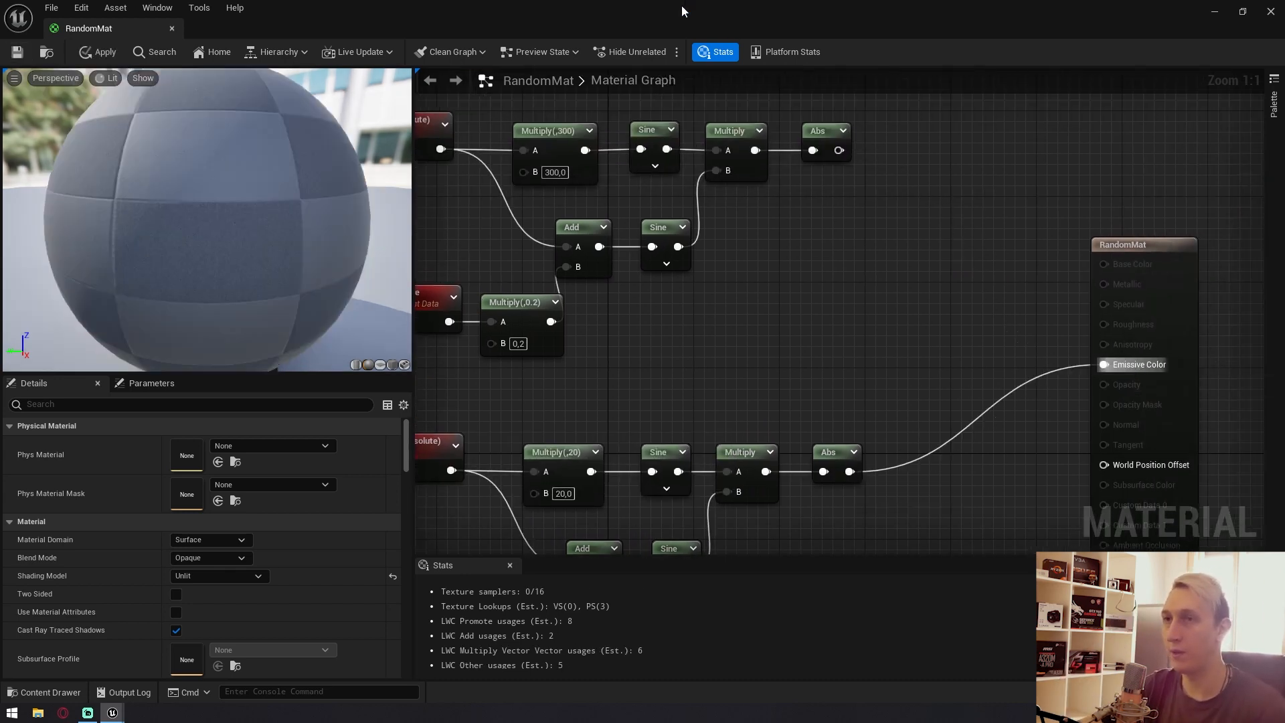
pyautogui.doubleClick(683, 11)
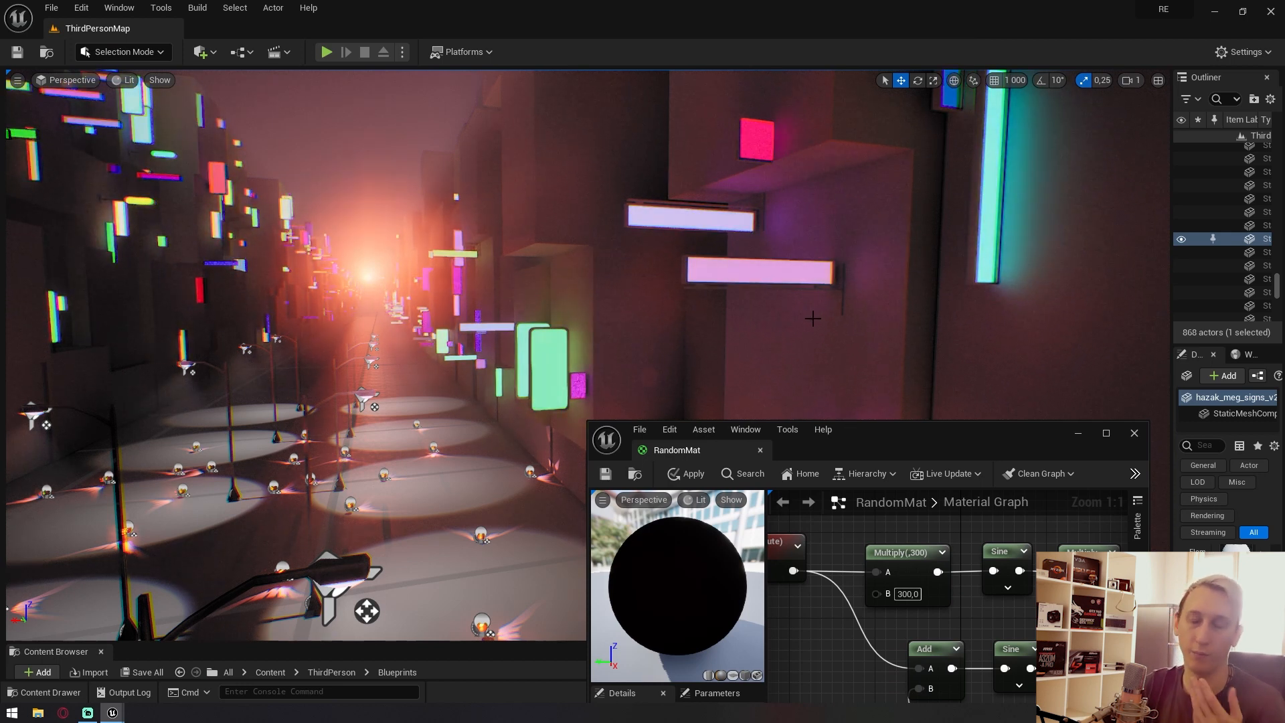
pyautogui.click(686, 477)
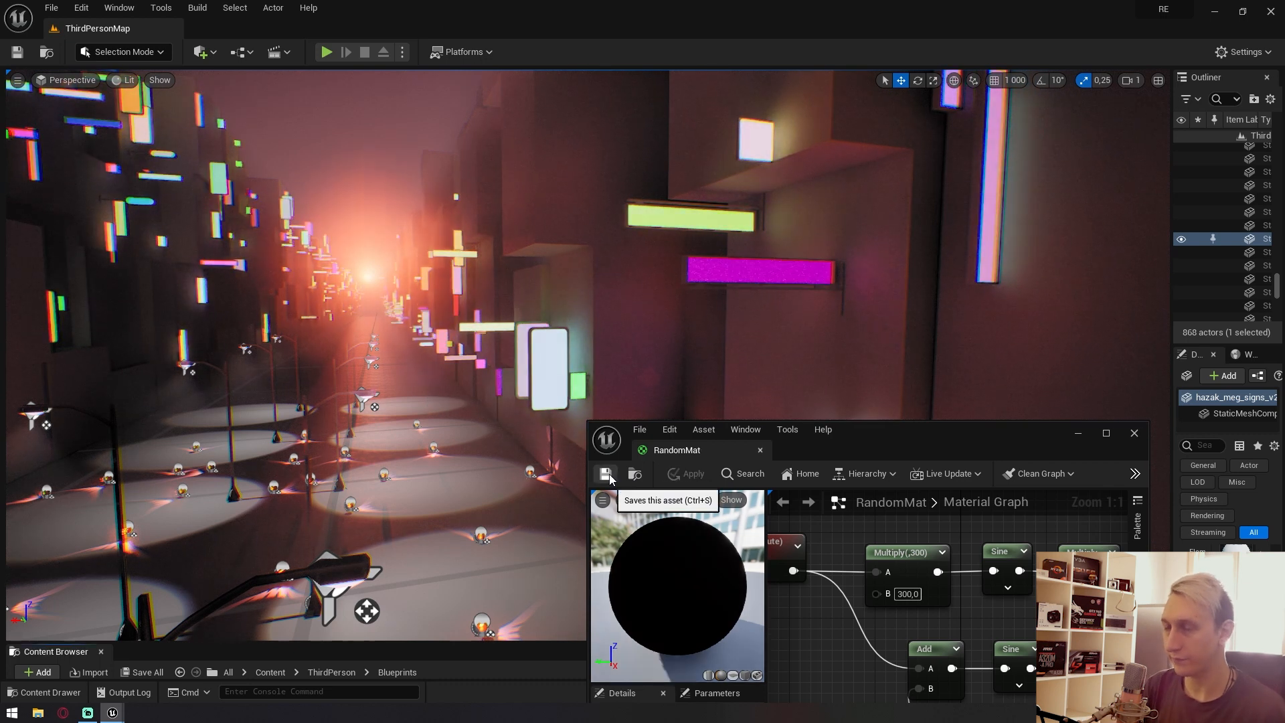
pyautogui.click(609, 474)
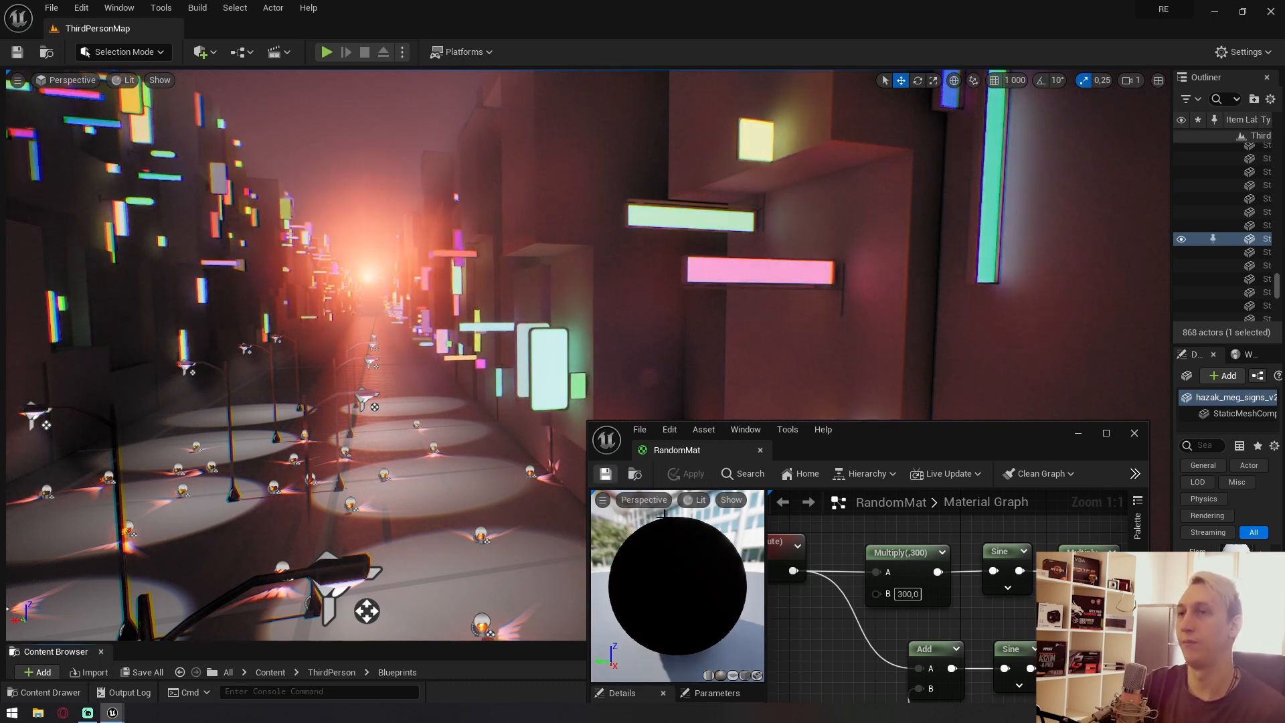
# Set the copied chain's Object Position Multiply to 1 and apply it to the signs.
pyautogui.scroll(-5, 1004, 669)
pyautogui.moveTo(1003, 669); pyautogui.dragTo(921, 596, button='right')
pyautogui.scroll(3, 846, 646)
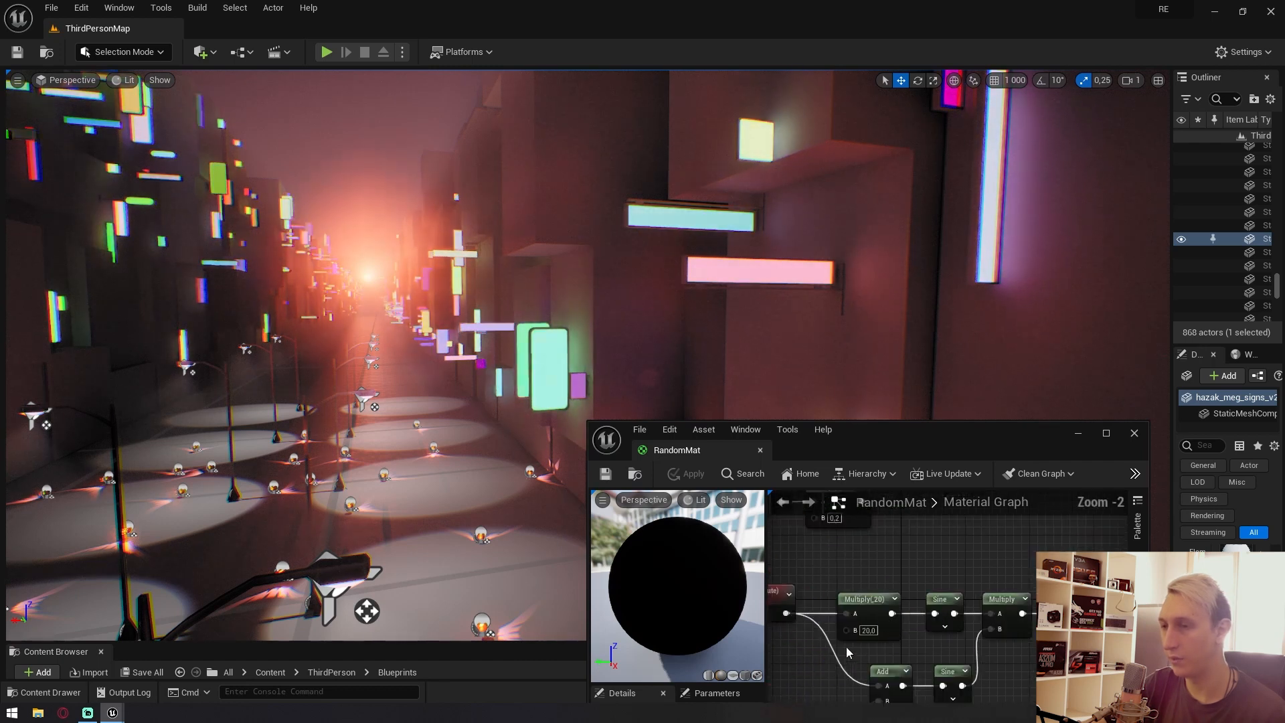
pyautogui.scroll(1, 866, 617)
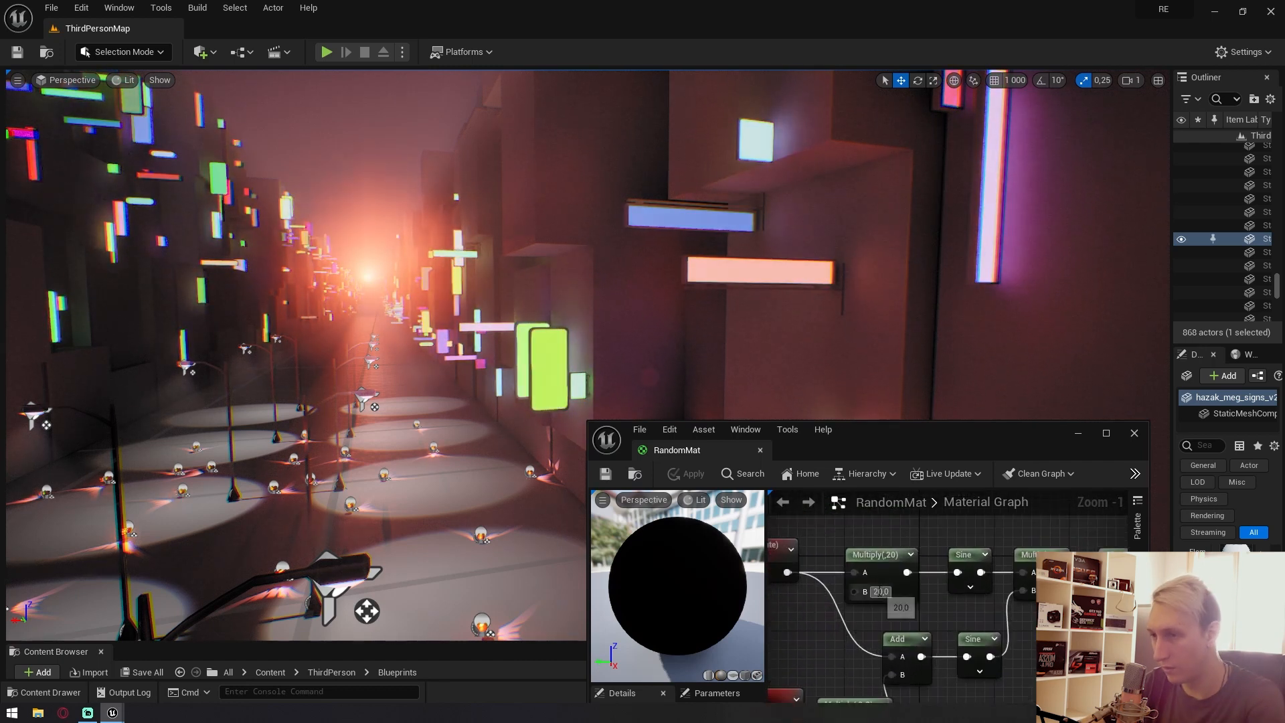
pyautogui.write('1')
pyautogui.press('Return')
pyautogui.click(684, 475)
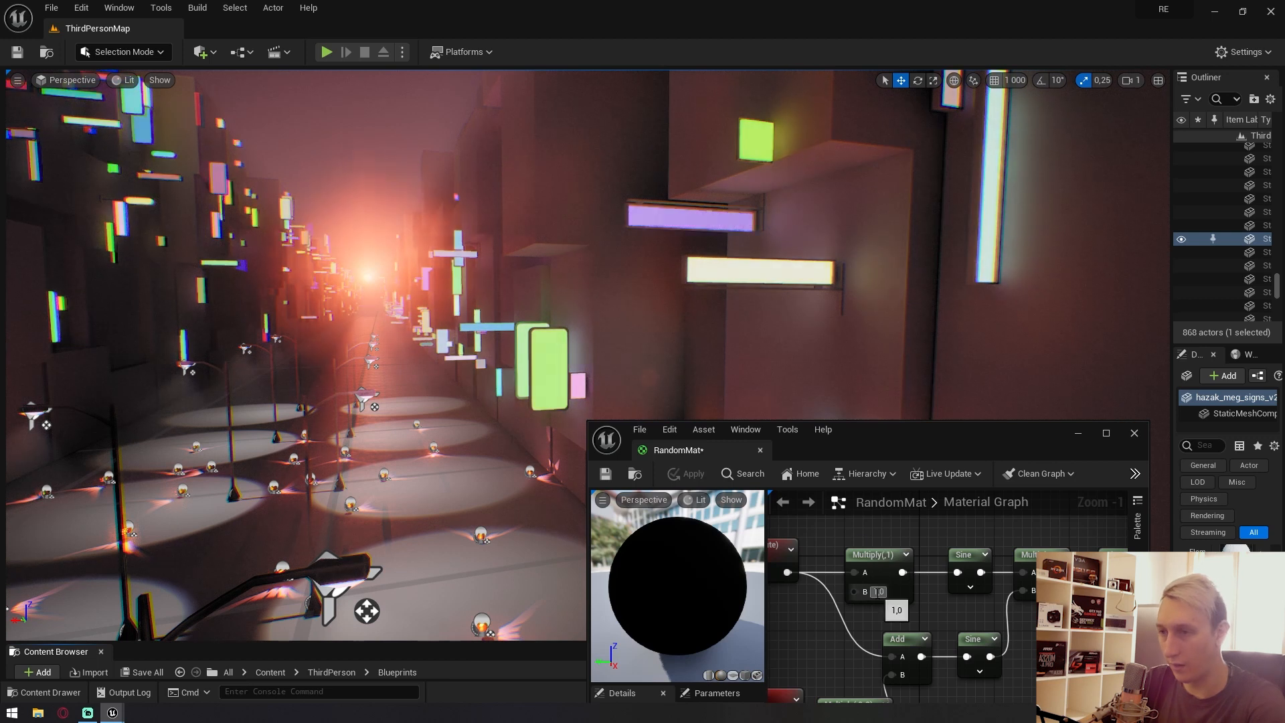
# Try 0,1 and 0,001 as the copied chain's Object Position Multiply value, applying each.
pyautogui.write('0,1')
pyautogui.press('Return')
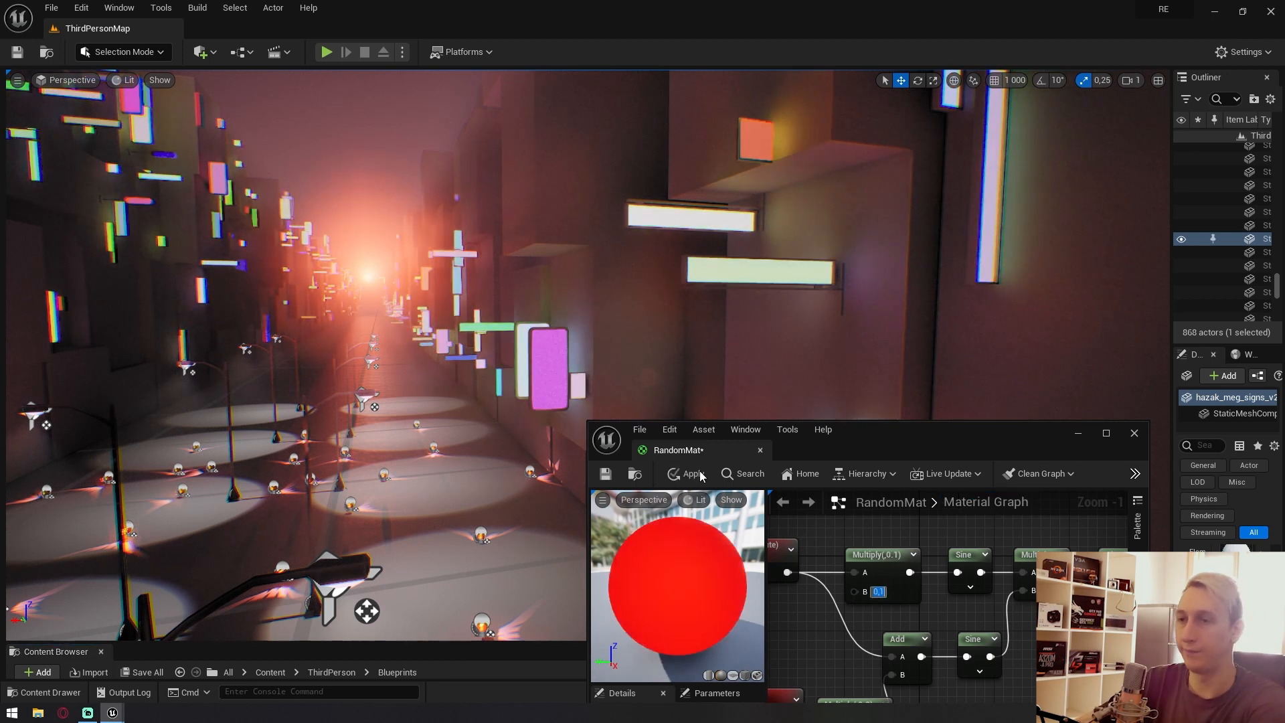
pyautogui.click(699, 475)
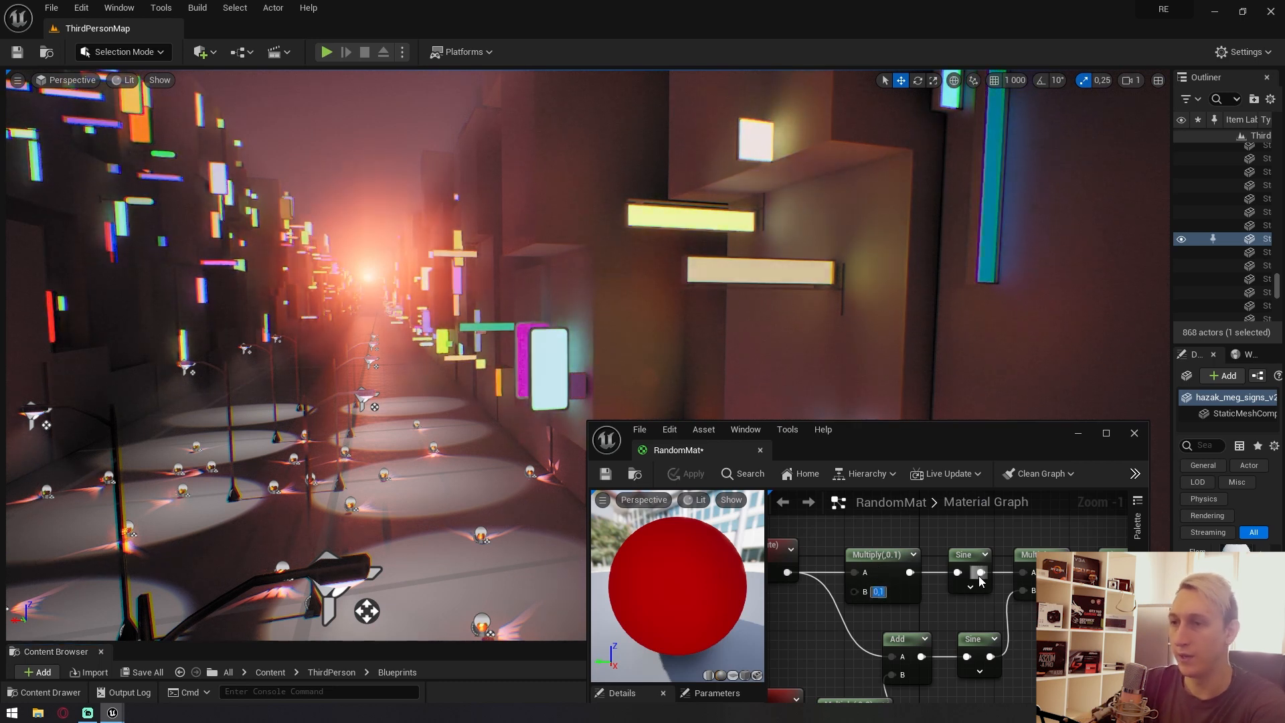
pyautogui.write(',001')
pyautogui.press('Return')
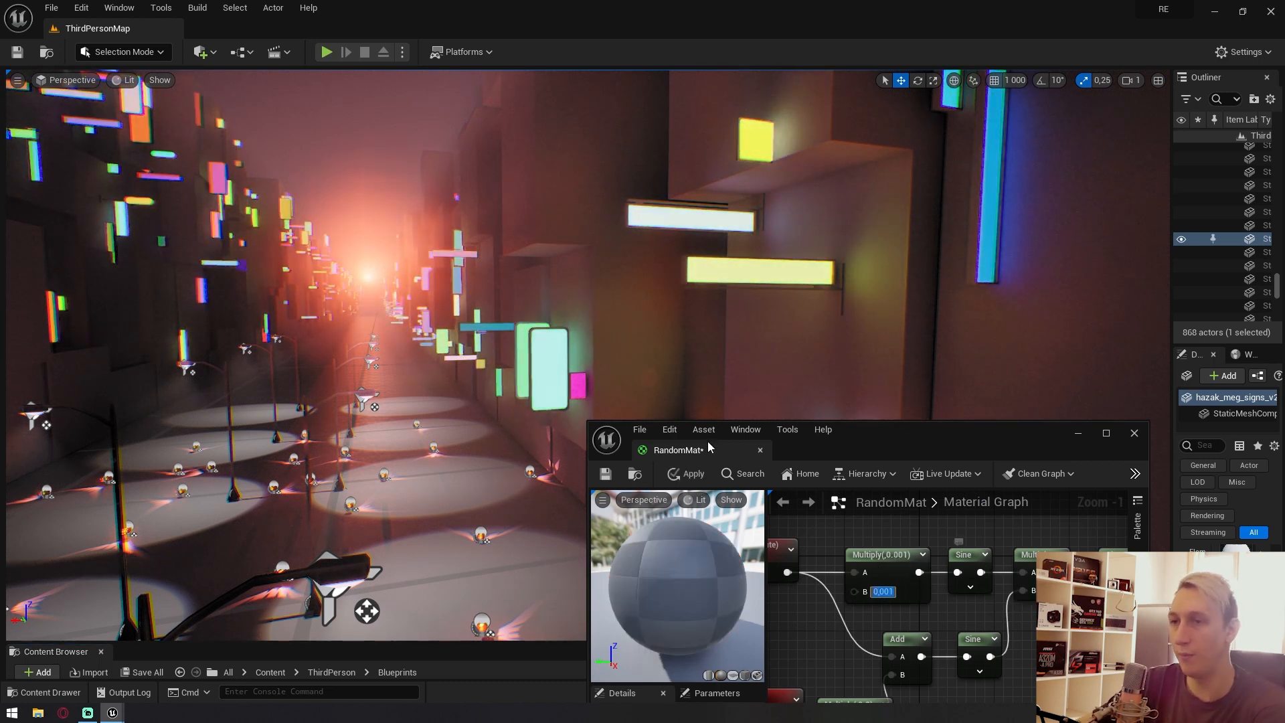
pyautogui.click(683, 474)
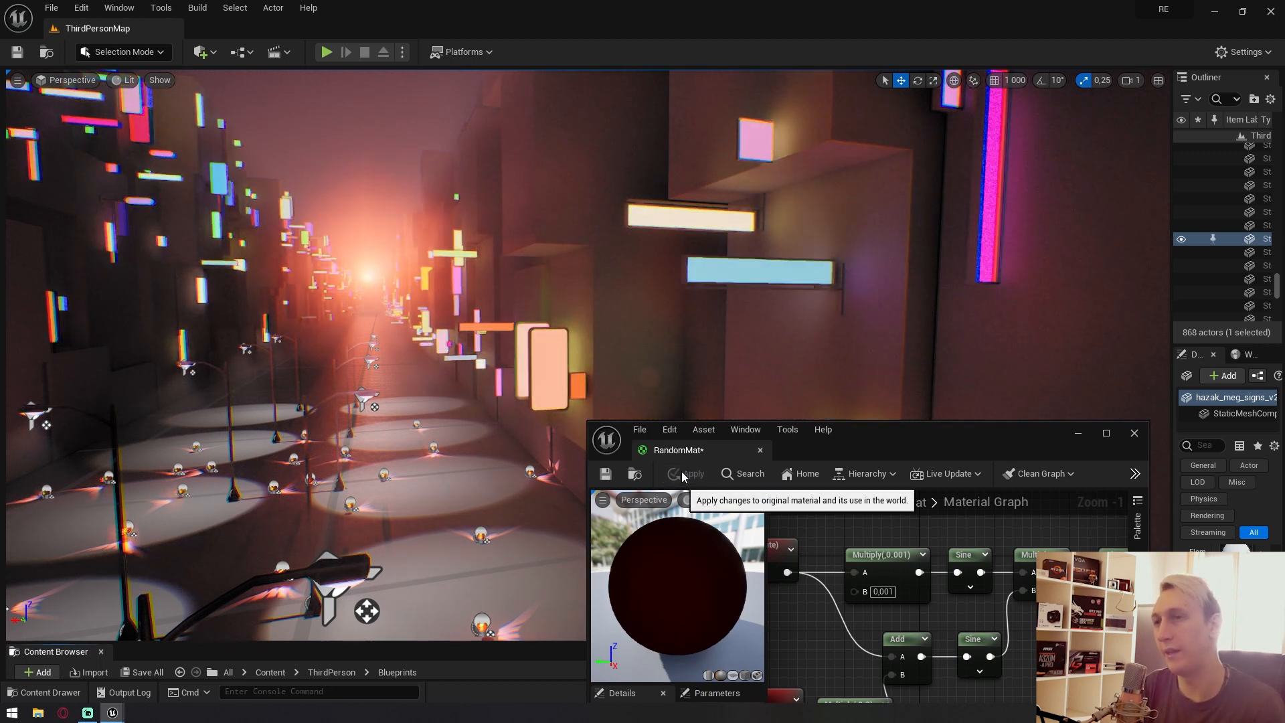
# Set the copied chain's Object Position Multiply to 15000 and apply the material.
pyautogui.click(877, 595)
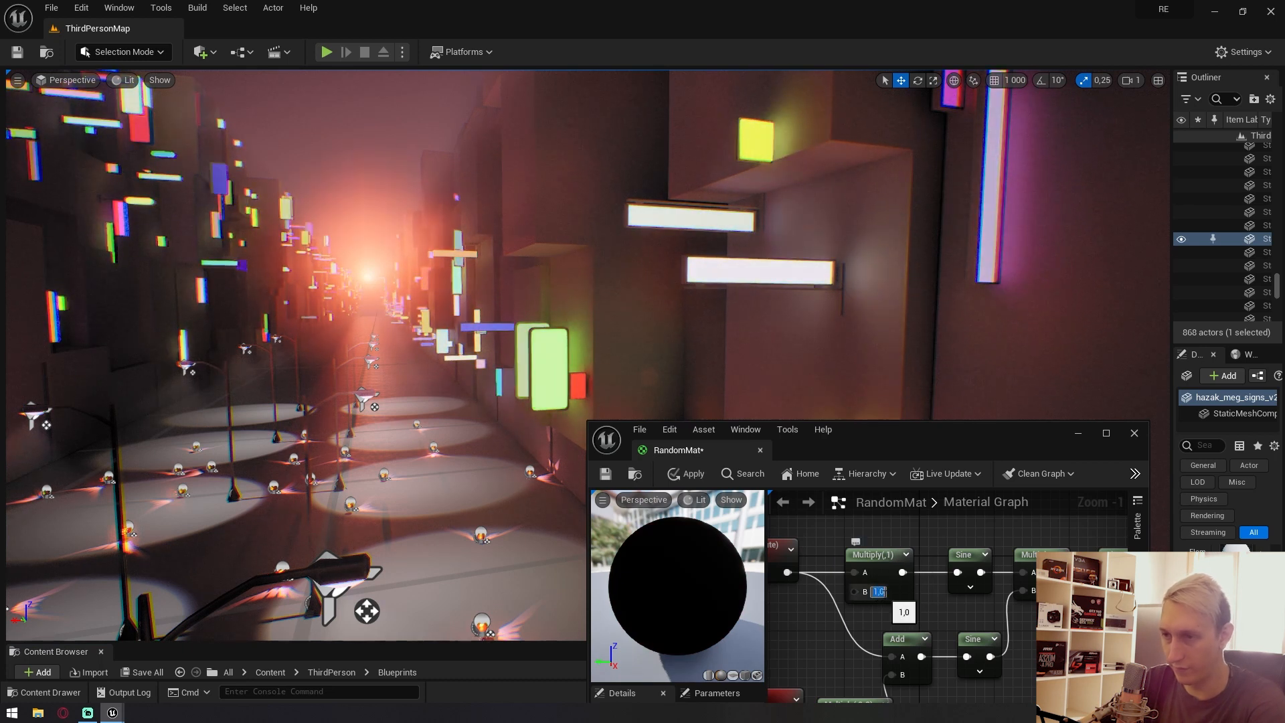
pyautogui.write('15000')
pyautogui.press('Return')
pyautogui.click(673, 474)
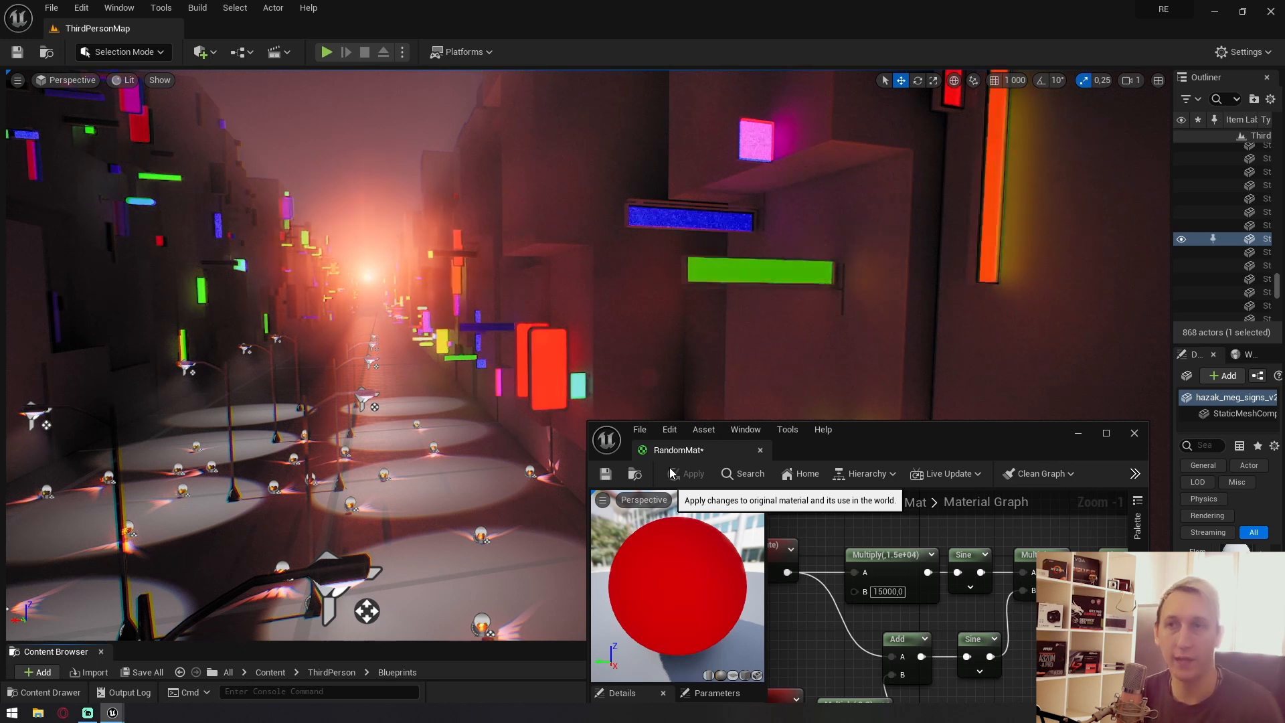
# Set the Multiply after Time in the connected chain to 0,1 and apply the material.
pyautogui.scroll(-3, 954, 529)
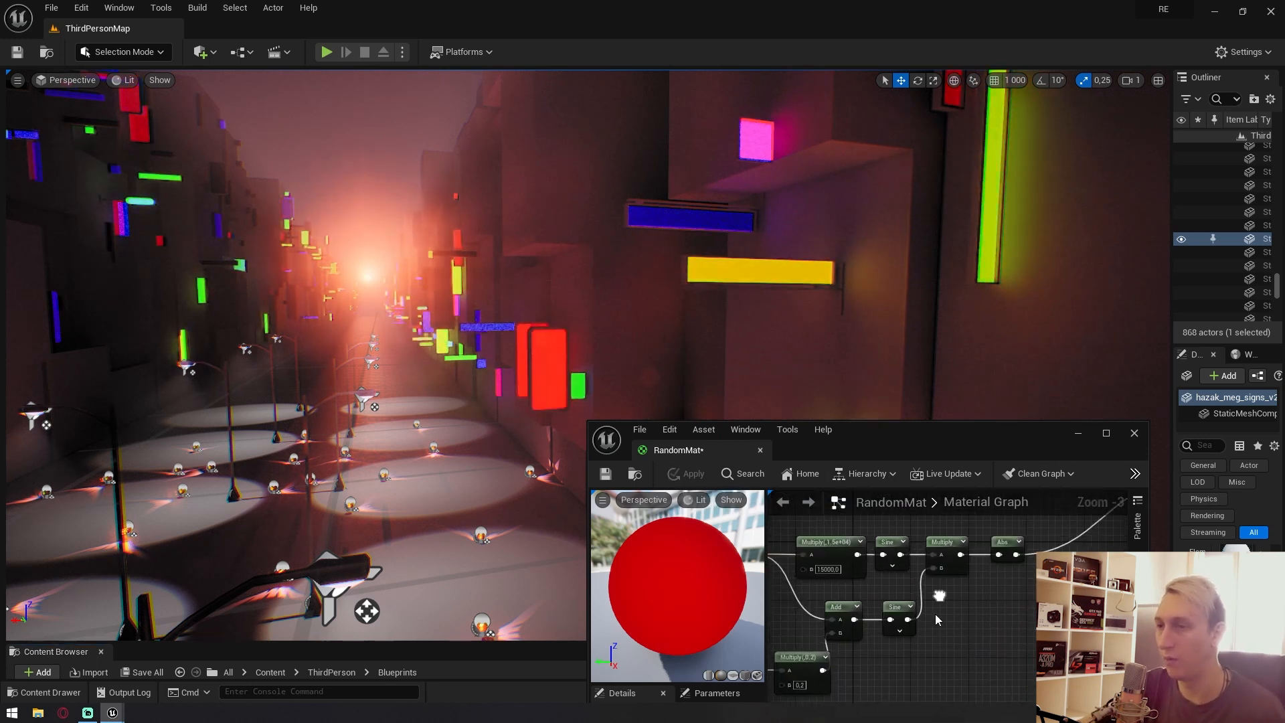
pyautogui.scroll(-1, 934, 613)
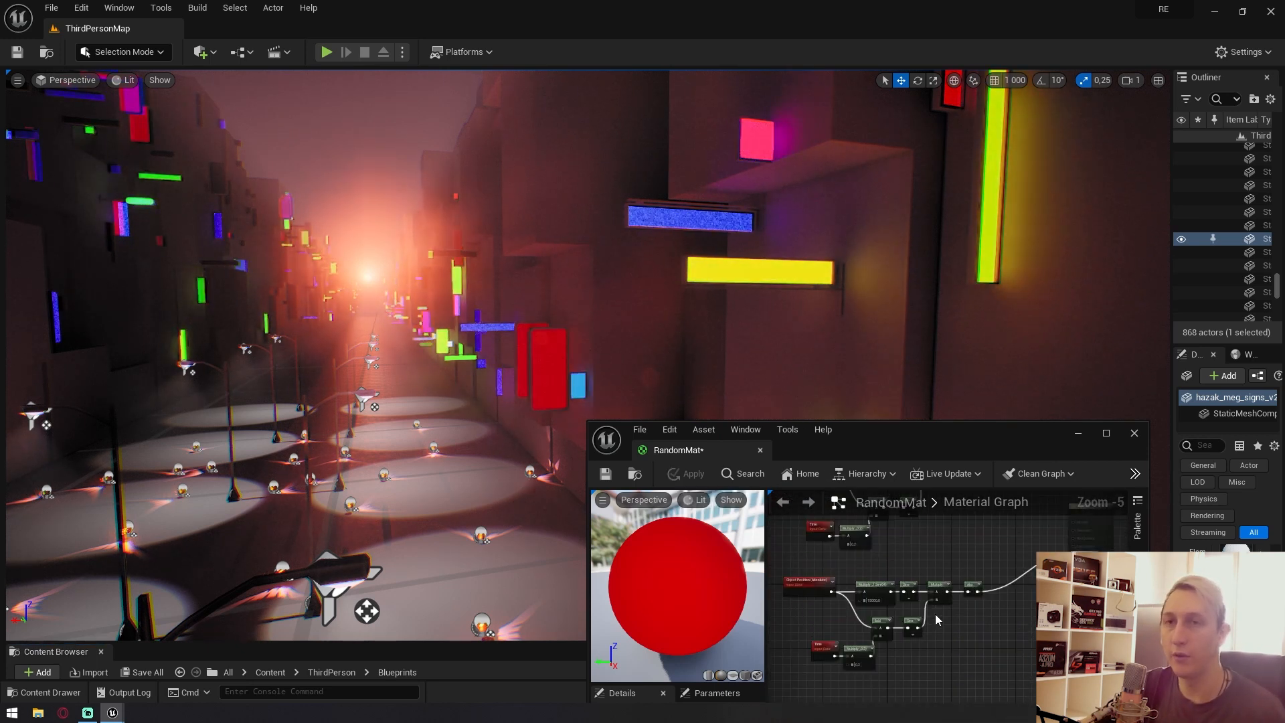
pyautogui.scroll(4, 937, 612)
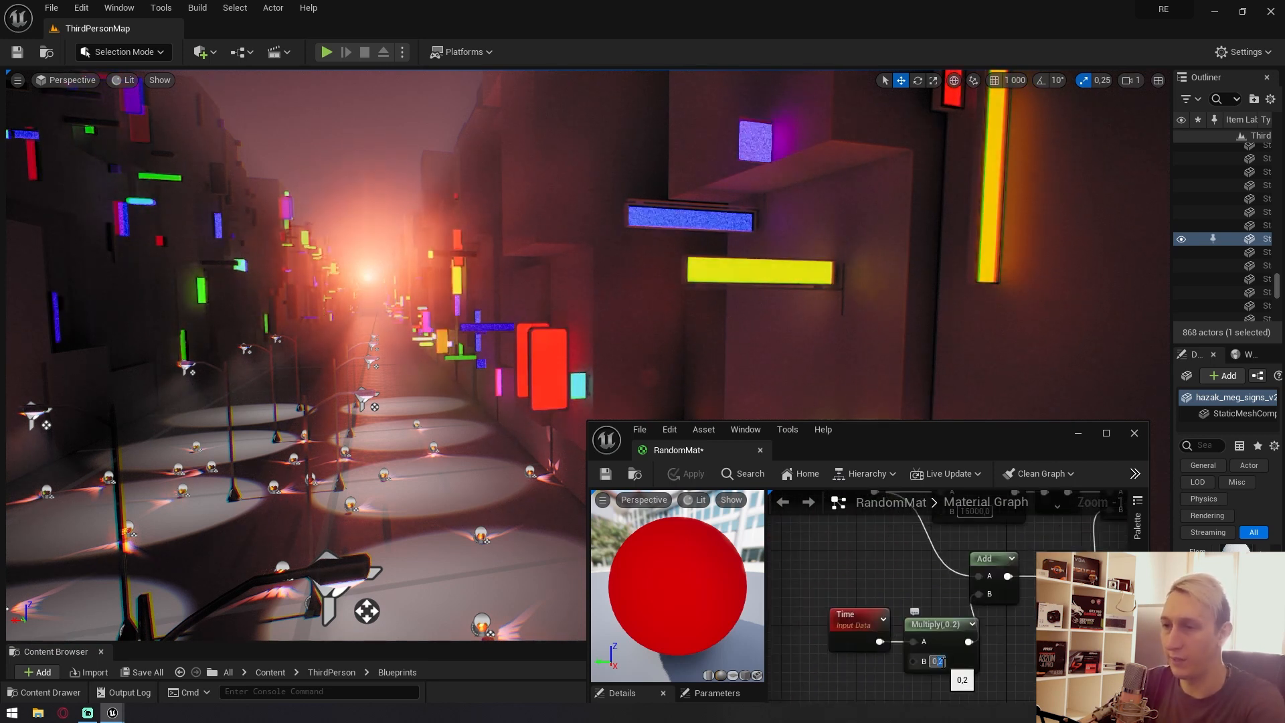
pyautogui.write('0,1')
pyautogui.press('Return')
pyautogui.click(694, 479)
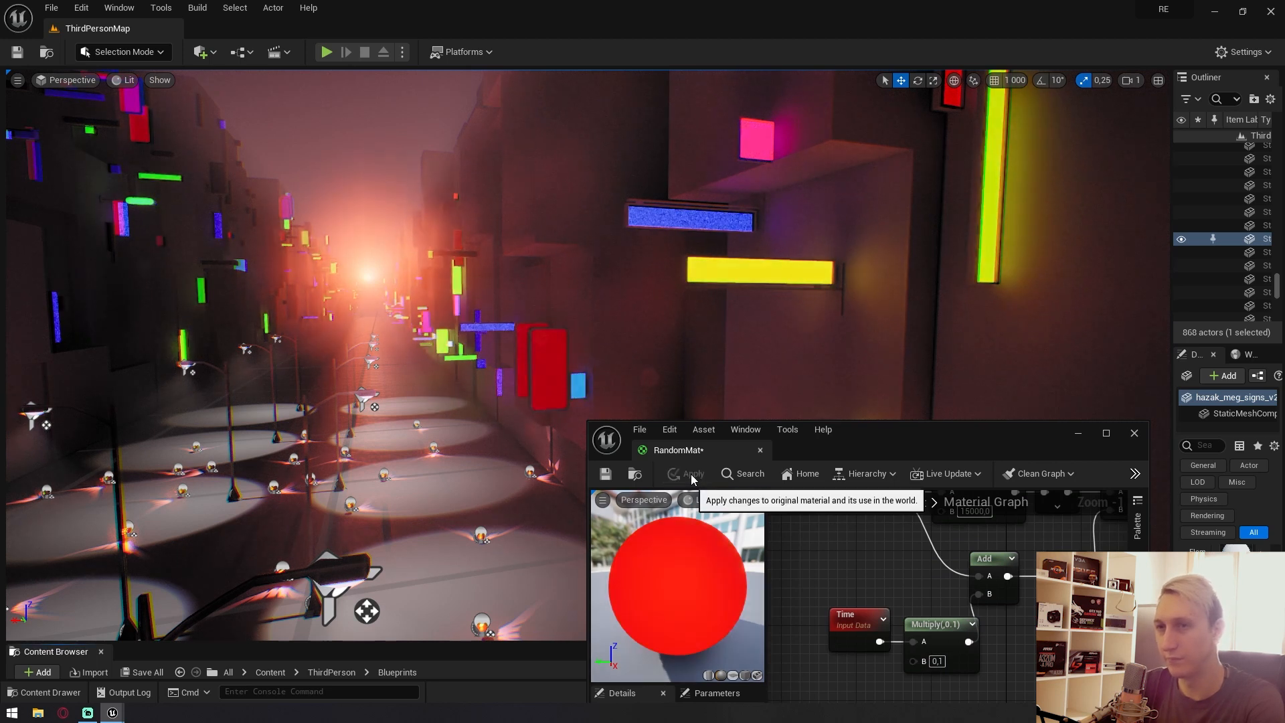
# Set the connected chain's Time Multiply to 1 and apply the material.
pyautogui.scroll(-4, 890, 671)
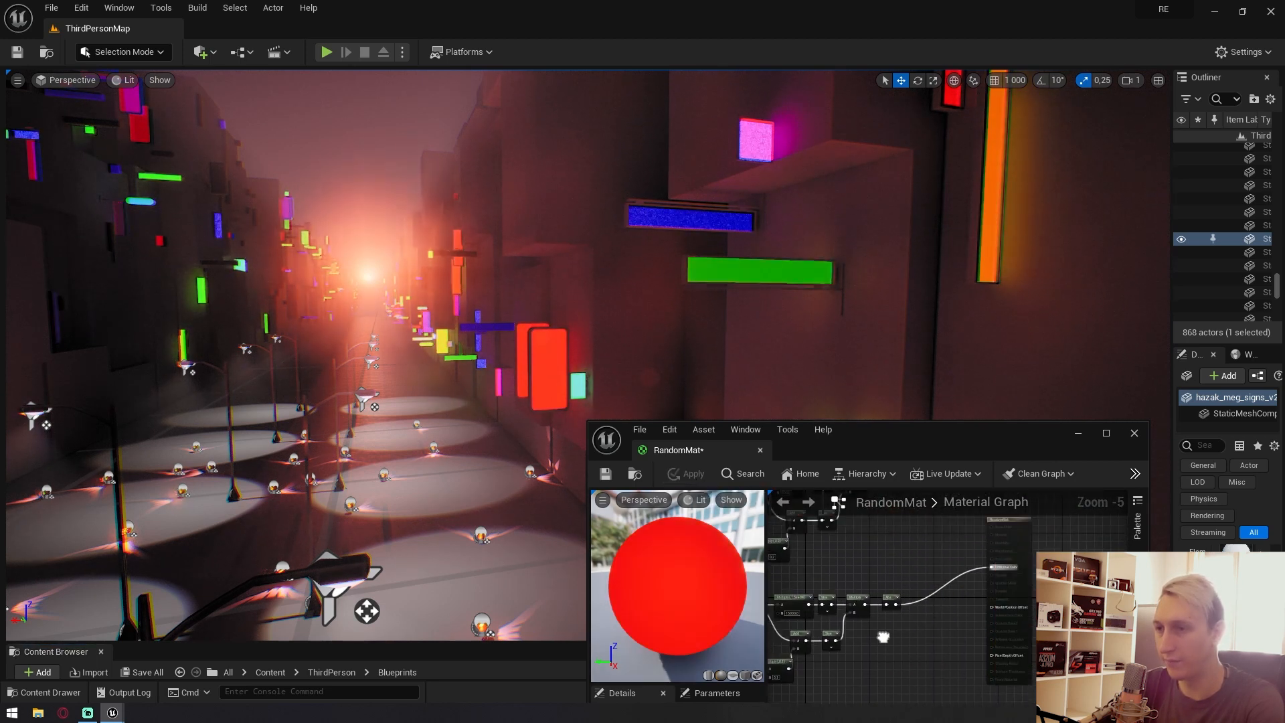
pyautogui.scroll(5, 890, 672)
pyautogui.moveTo(890, 672); pyautogui.dragTo(987, 580, button='right')
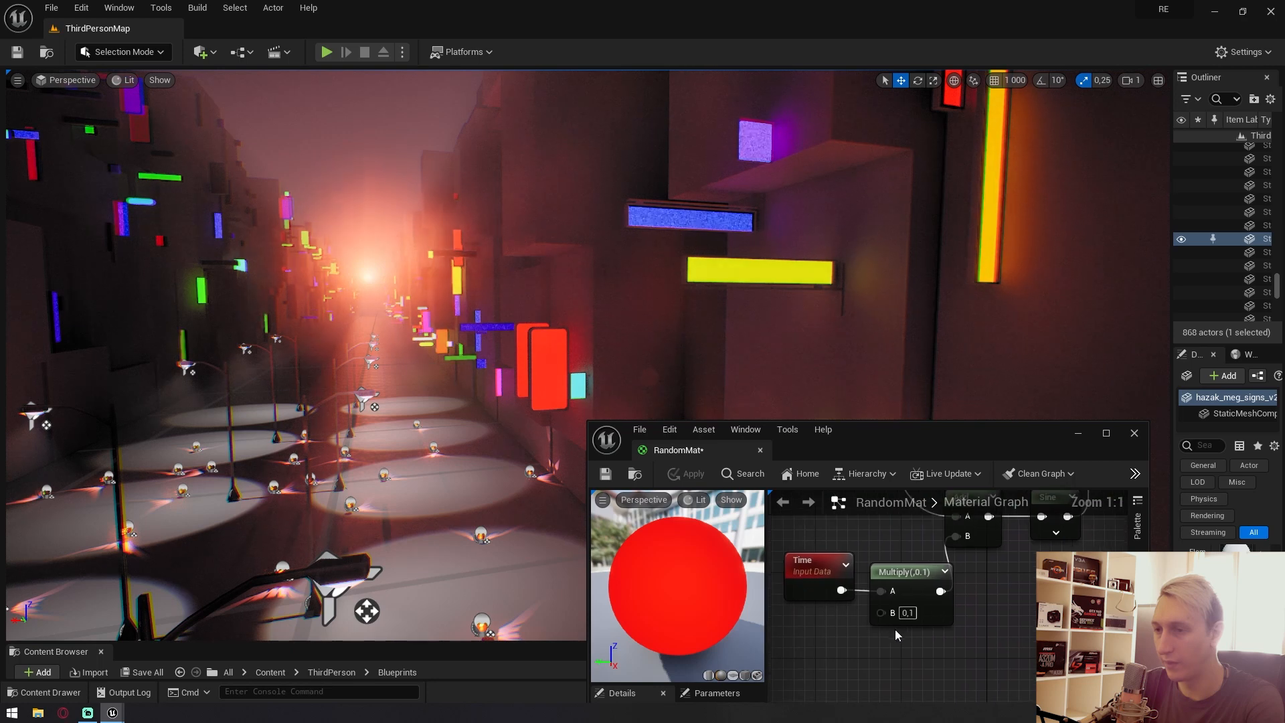
pyautogui.click(699, 468)
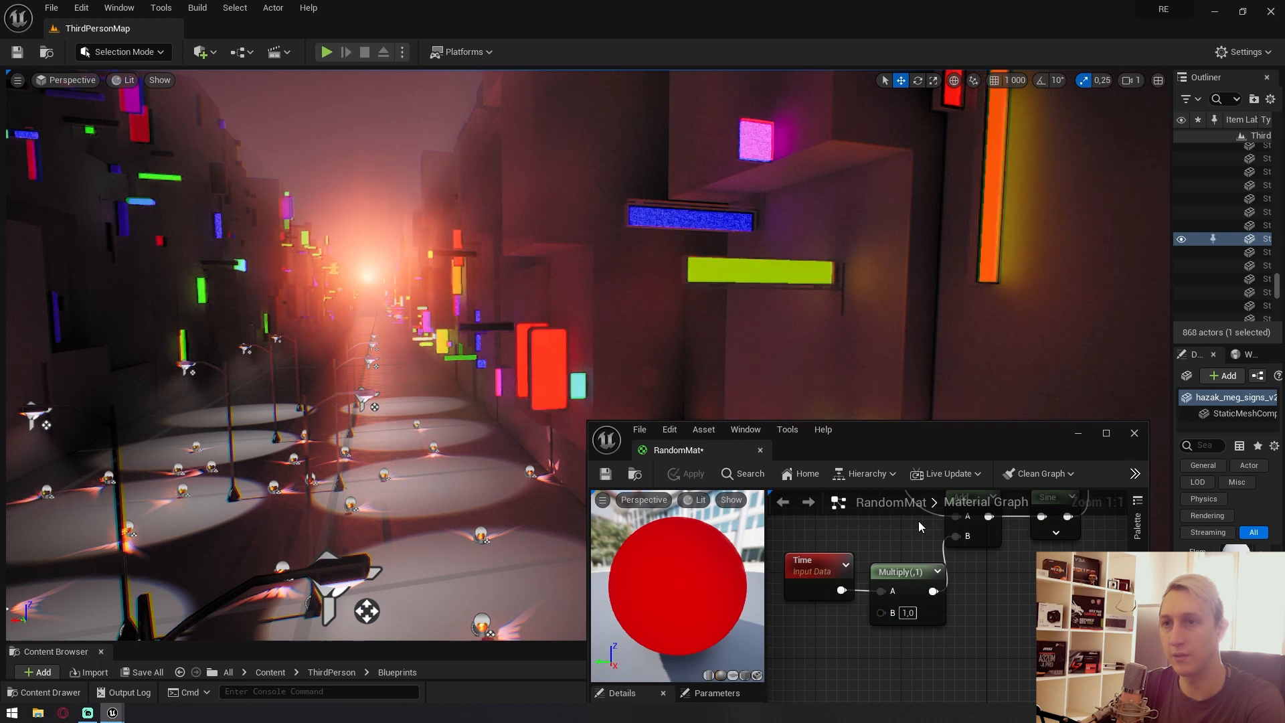
# Move both Object Position node chains together farther away from the RandomMat output node.
pyautogui.scroll(-11, 995, 588)
pyautogui.moveTo(996, 545); pyautogui.dragTo(1010, 619, button='right')
pyautogui.scroll(2, 1010, 619)
pyautogui.moveTo(895, 553); pyautogui.dragTo(1030, 681)
pyautogui.moveTo(1030, 680); pyautogui.dragTo(1030, 644, button='right')
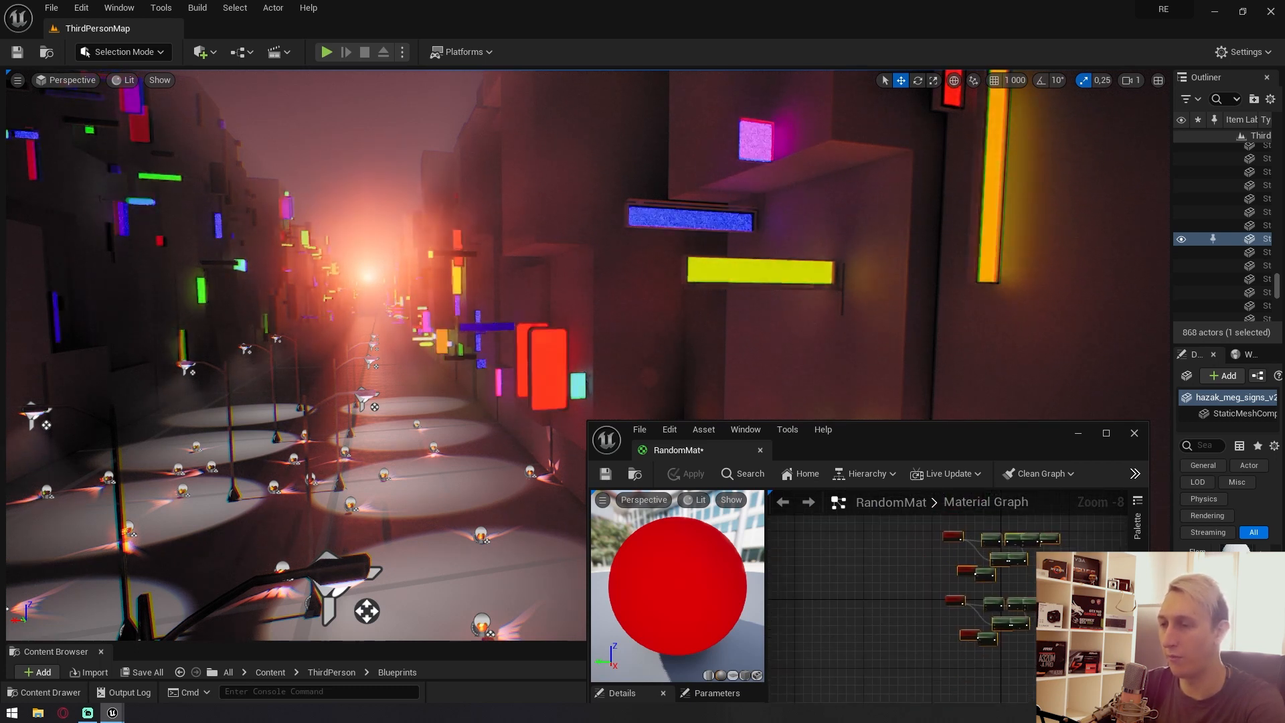
pyautogui.moveTo(1059, 600); pyautogui.dragTo(916, 595)
pyautogui.click(916, 653)
# Move the separate Desaturation node chain closer to the RandomMat output and break the link leaving it.
pyautogui.moveTo(915, 653); pyautogui.dragTo(1007, 603, button='right')
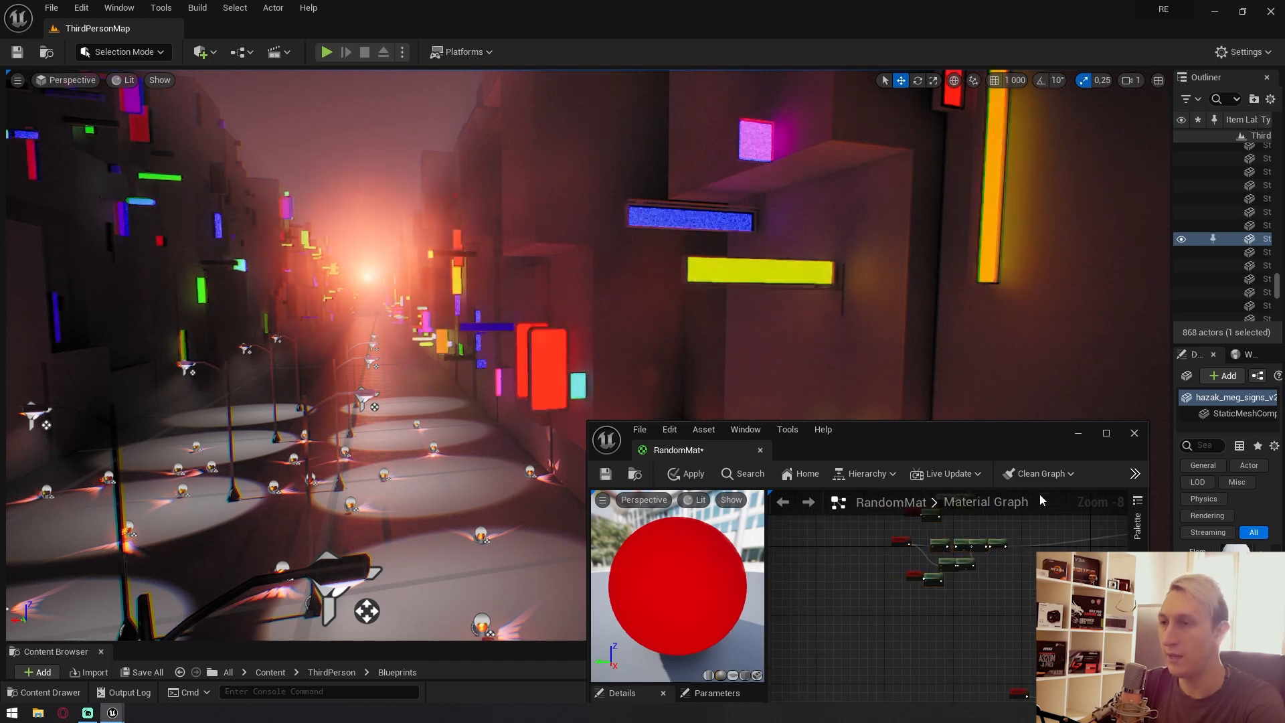
pyautogui.moveTo(1128, 696); pyautogui.dragTo(1019, 628, button='right')
pyautogui.moveTo(1019, 628); pyautogui.dragTo(857, 592)
pyautogui.moveTo(990, 624); pyautogui.dragTo(1017, 654, button='right')
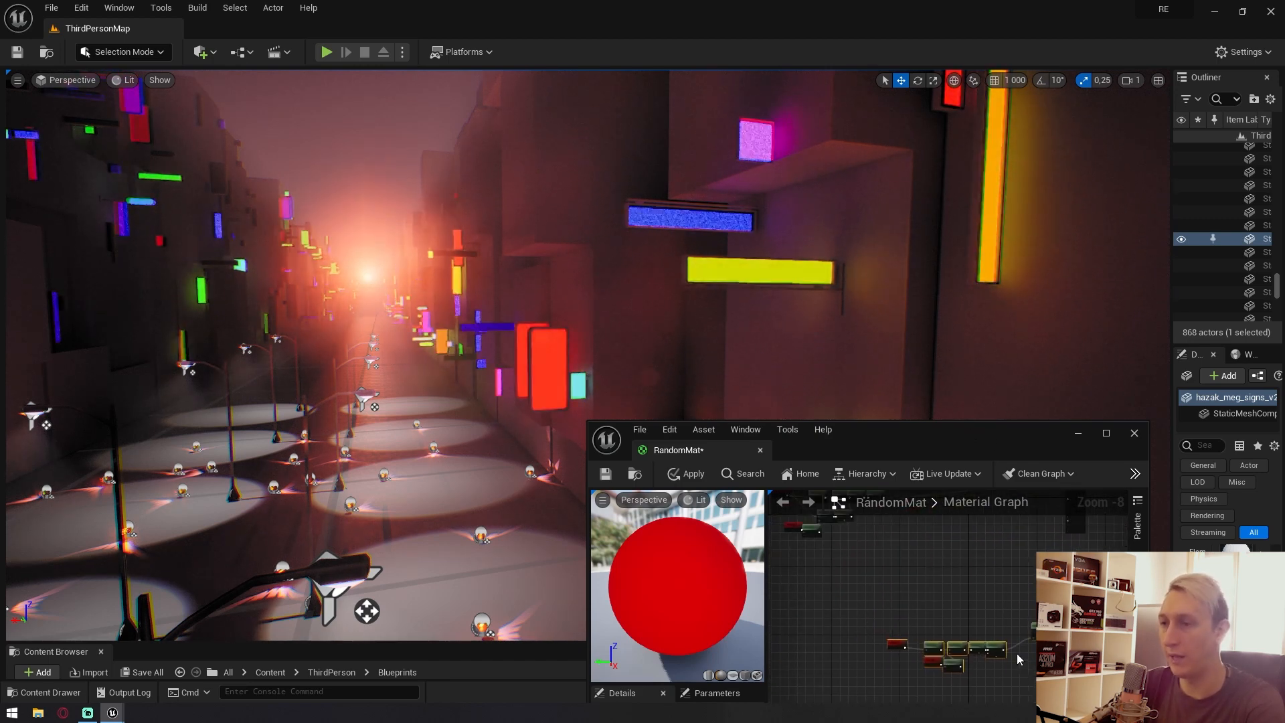
pyautogui.moveTo(1007, 646); pyautogui.dragTo(989, 553)
pyautogui.scroll(2, 989, 554)
pyautogui.moveTo(1006, 560); pyautogui.dragTo(1026, 597, button='right')
pyautogui.keyDown('alt'); pyautogui.click(1025, 596); pyautogui.keyUp('alt')
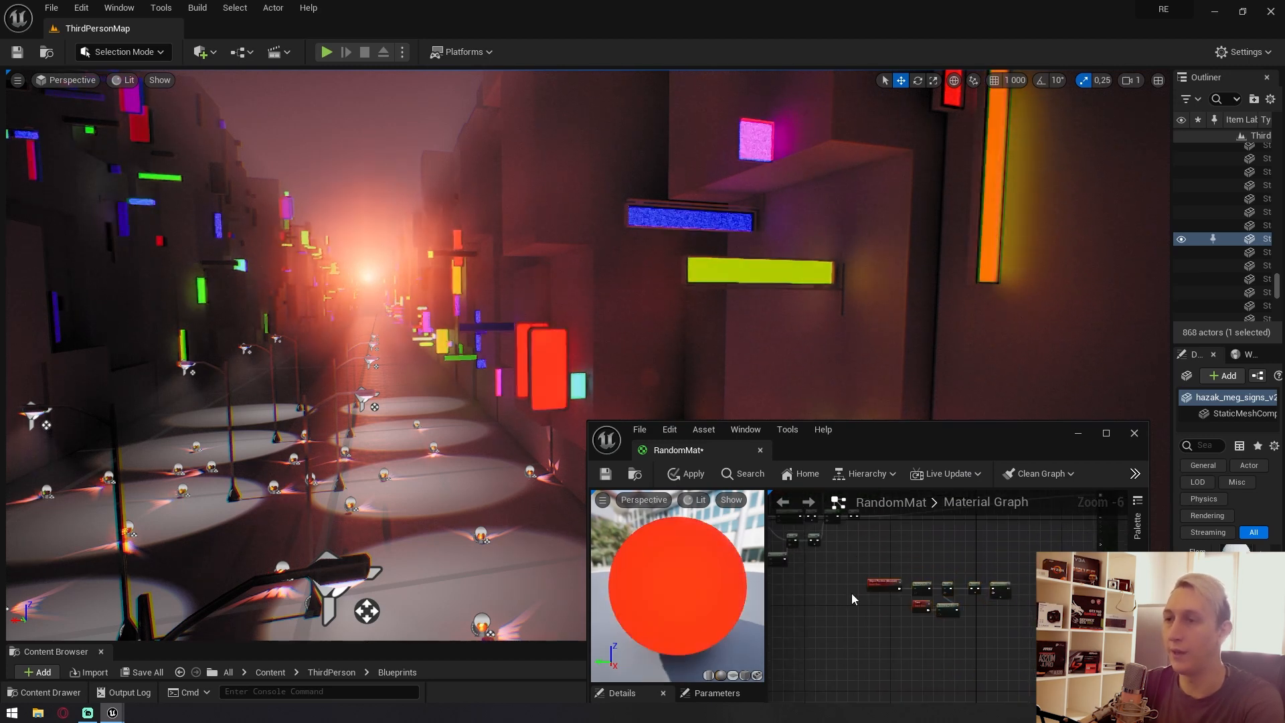
# Maximize the RandomMat window and view the whole Desaturation chain up close.
pyautogui.click(1106, 432)
pyautogui.moveTo(687, 345); pyautogui.dragTo(754, 516, button='right')
pyautogui.scroll(6, 745, 421)
pyautogui.moveTo(750, 364); pyautogui.dragTo(786, 288, button='right')
pyautogui.scroll(-2, 784, 287)
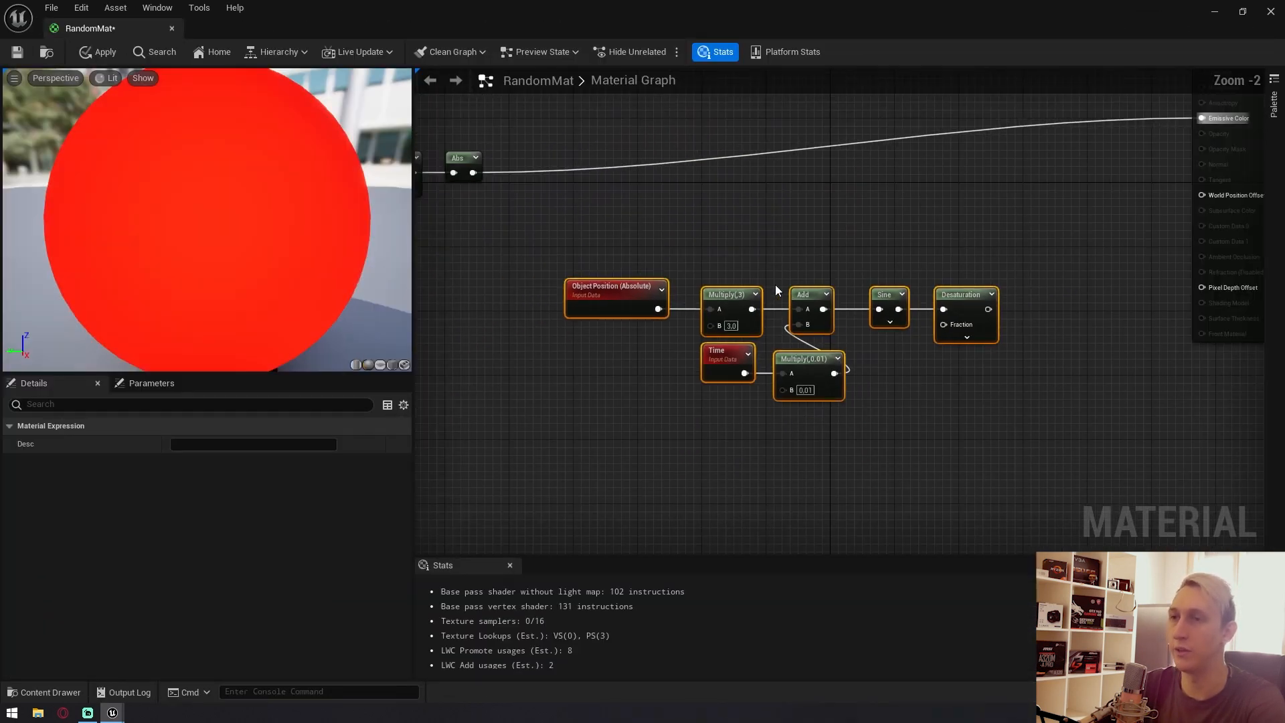
pyautogui.click(749, 253)
pyautogui.moveTo(748, 253); pyautogui.dragTo(773, 378, button='right')
pyautogui.moveTo(693, 350); pyautogui.dragTo(654, 301, button='right')
# Examine the Desaturation chain's nodes, including the Multiply by 0,01 after Time, Sine and Desaturation.
pyautogui.moveTo(566, 332); pyautogui.dragTo(609, 429)
pyautogui.scroll(2, 623, 431)
pyautogui.moveTo(628, 428); pyautogui.dragTo(597, 362, button='right')
pyautogui.moveTo(660, 247); pyautogui.dragTo(714, 325)
pyautogui.moveTo(716, 389); pyautogui.dragTo(638, 340, button='right')
pyautogui.click(637, 340)
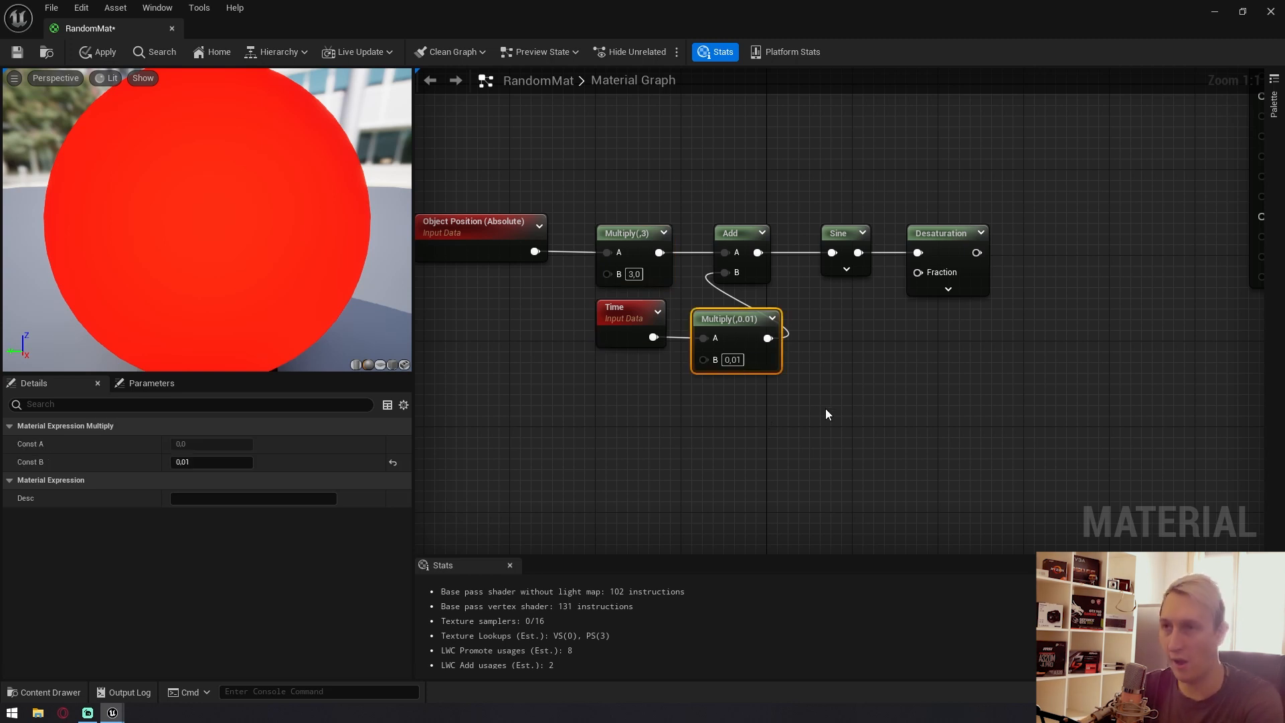
pyautogui.moveTo(825, 409); pyautogui.dragTo(727, 424, button='right')
pyautogui.click(743, 255)
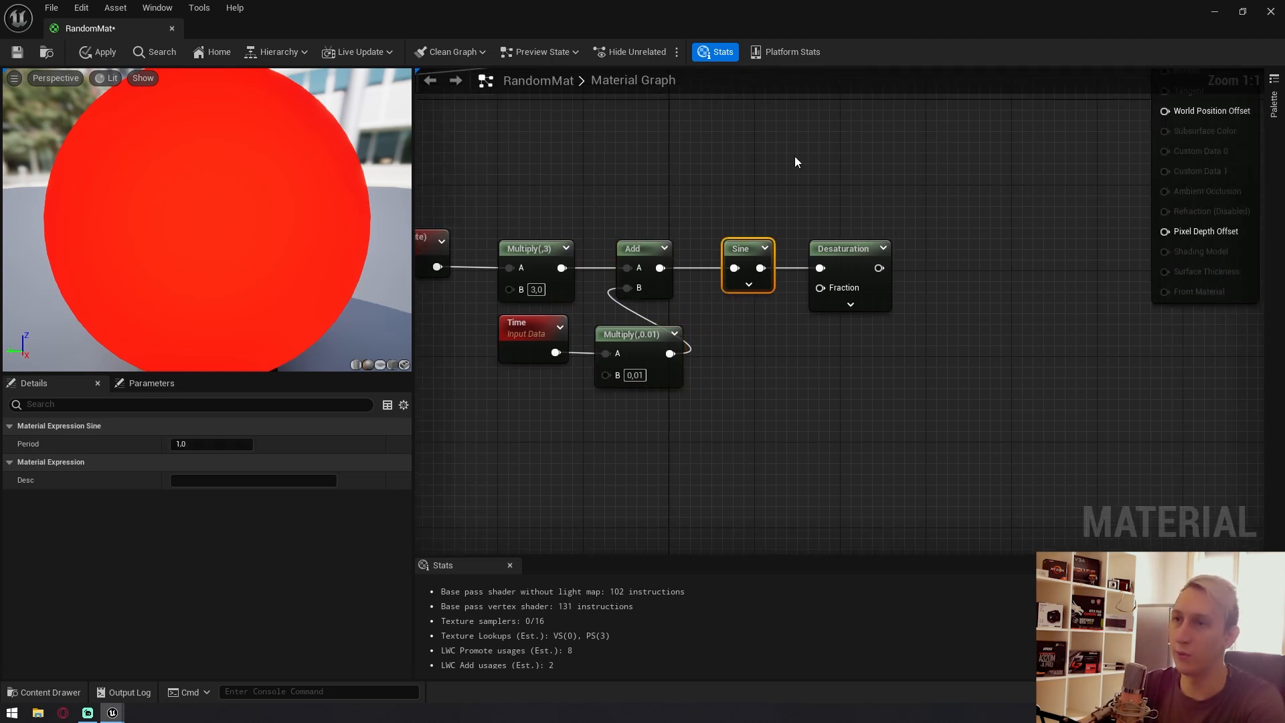
pyautogui.moveTo(890, 410); pyautogui.dragTo(900, 415)
pyautogui.moveTo(900, 415); pyautogui.dragTo(804, 523, button='right')
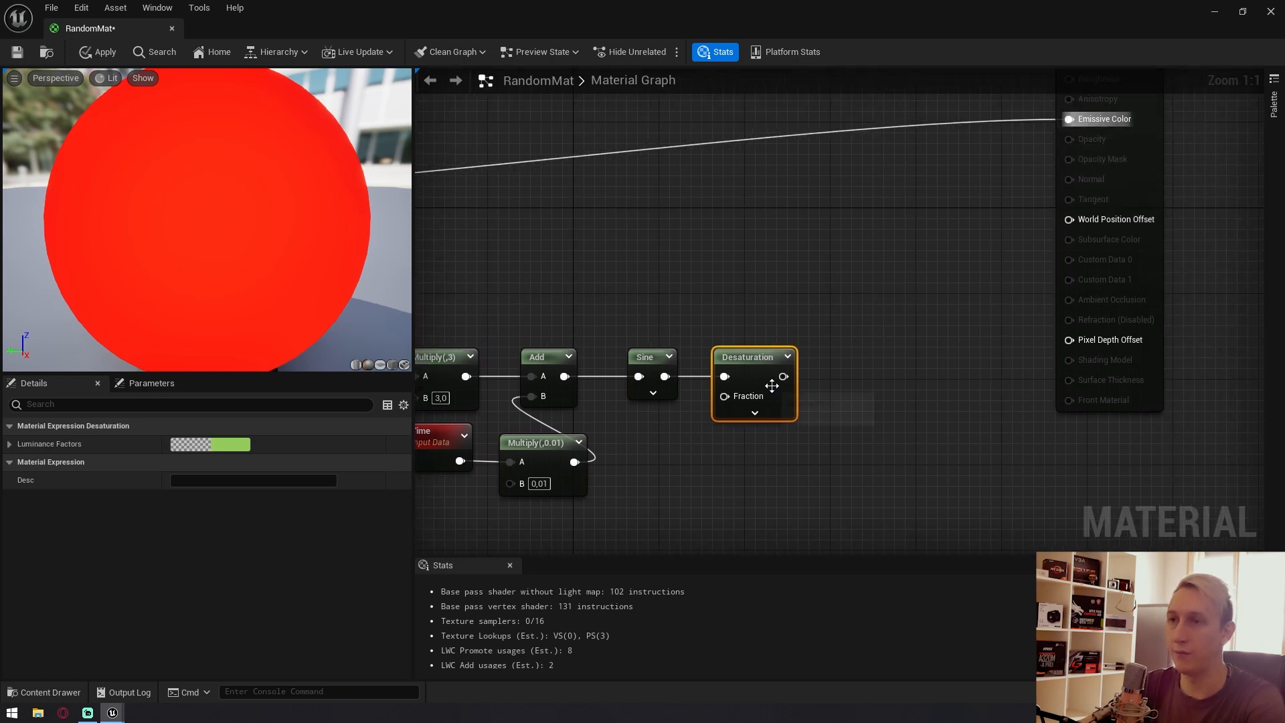
# Bypass Desaturation by connecting the Sine output directly to Emissive Color, and apply RandomMat beside the level viewport.
pyautogui.click(688, 377)
pyautogui.keyDown('alt'); pyautogui.click(691, 377); pyautogui.keyUp('alt')
pyautogui.moveTo(742, 361); pyautogui.dragTo(757, 503)
pyautogui.moveTo(658, 366); pyautogui.dragTo(1071, 119)
pyautogui.moveTo(736, 227); pyautogui.dragTo(1078, 199, button='right')
pyautogui.moveTo(870, 10); pyautogui.dragTo(971, 396)
pyautogui.click(766, 442)
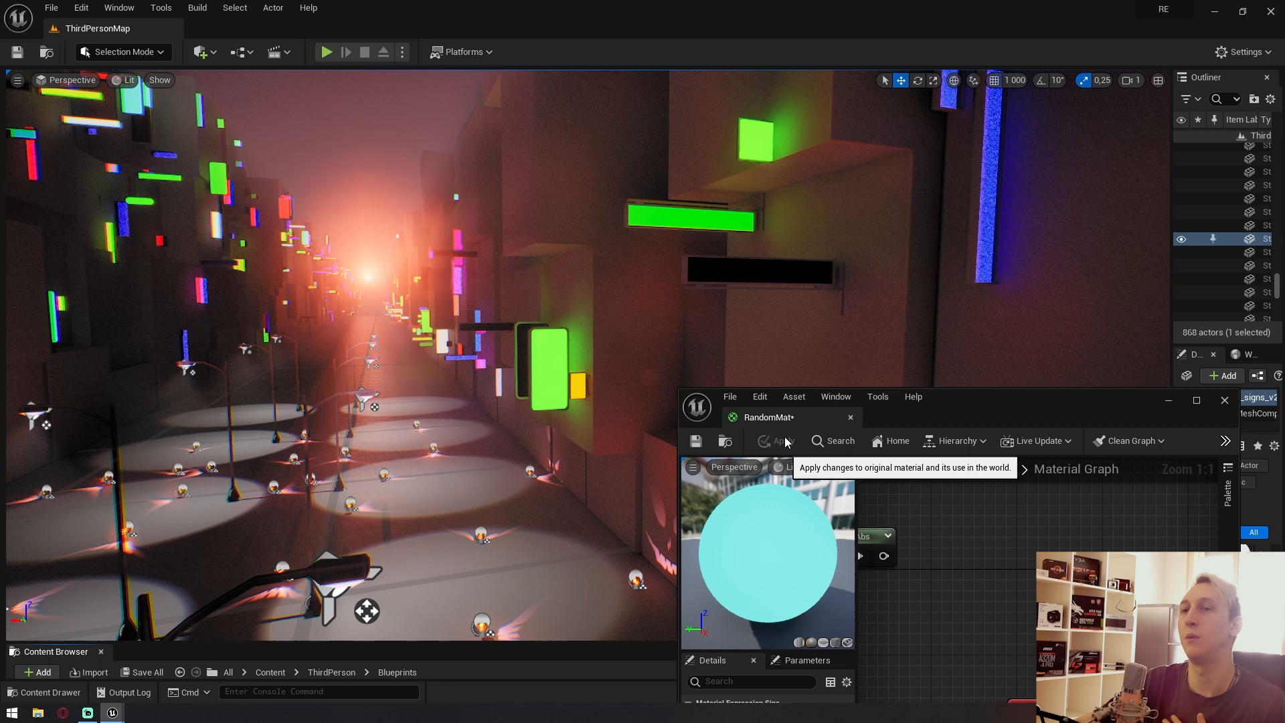
# Set the B value of the Multiply node after Time to 1 and apply RandomMat to the level.
pyautogui.moveTo(1069, 633); pyautogui.dragTo(991, 495, button='right')
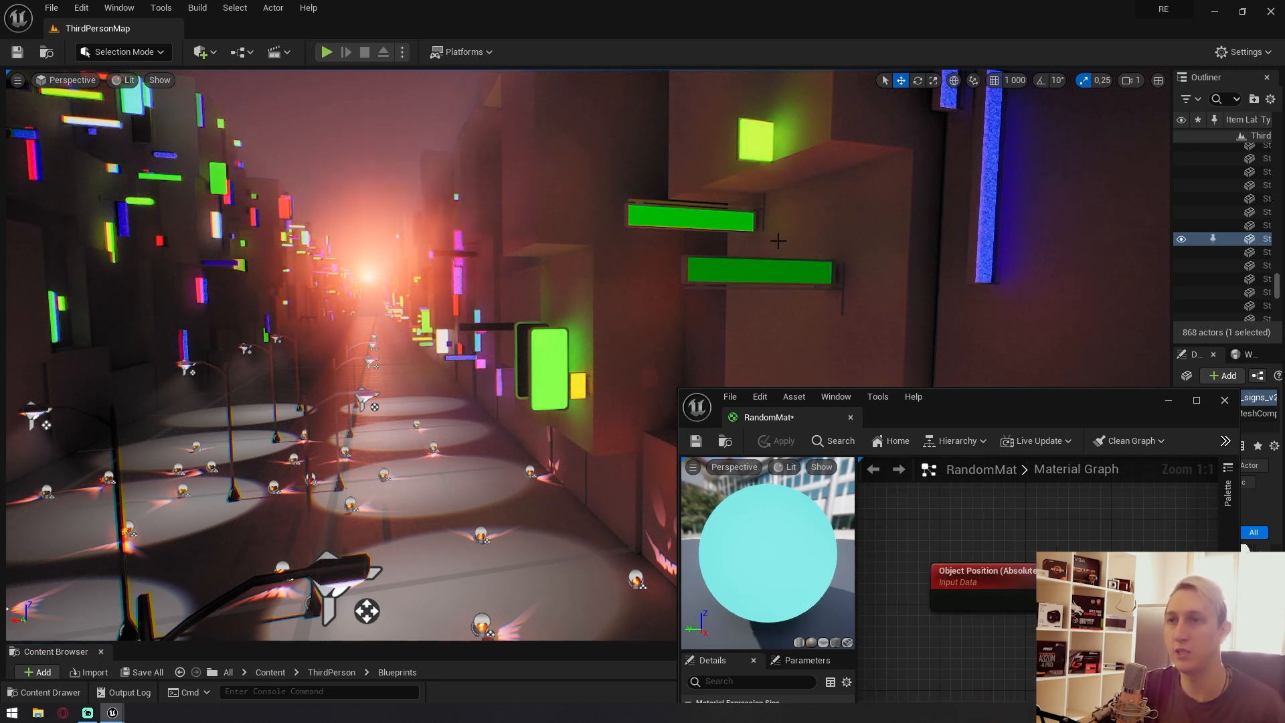
pyautogui.moveTo(1191, 636); pyautogui.dragTo(1026, 604, button='right')
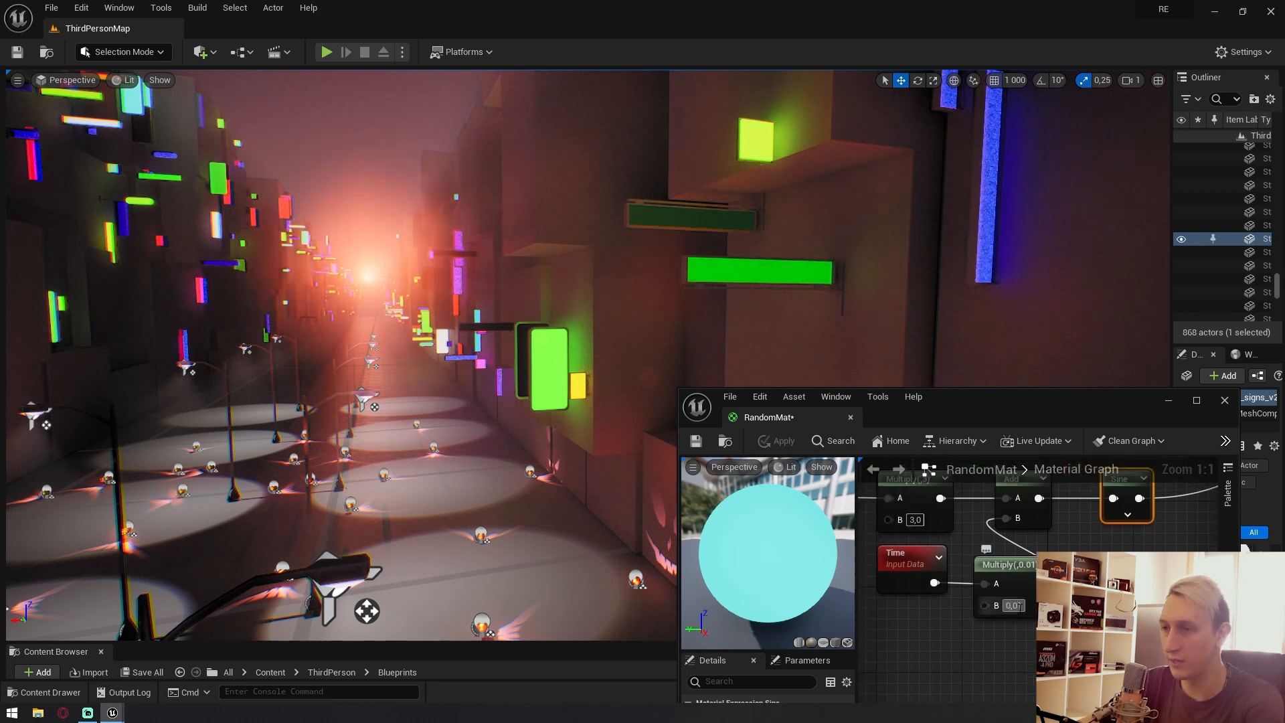
pyautogui.write('1')
pyautogui.press('Return')
pyautogui.click(776, 441)
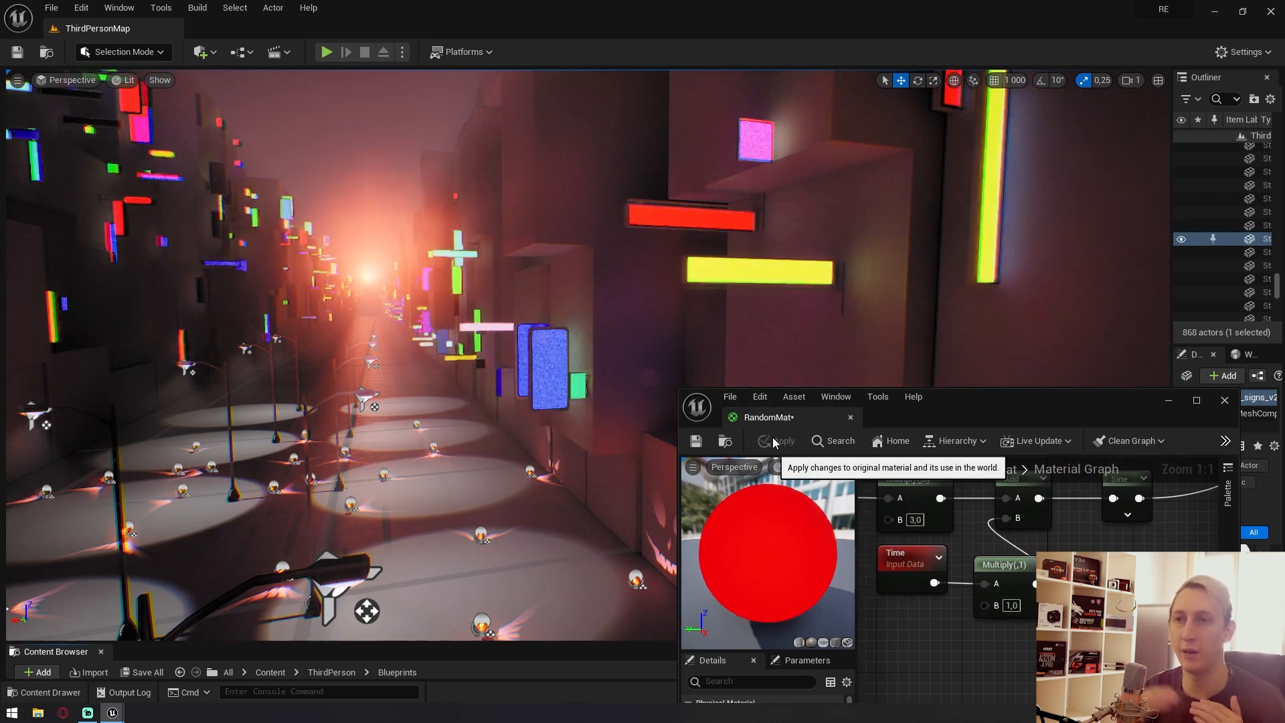
# Set the B value of the Multiply node after Time to 0,01.
pyautogui.click(1014, 605)
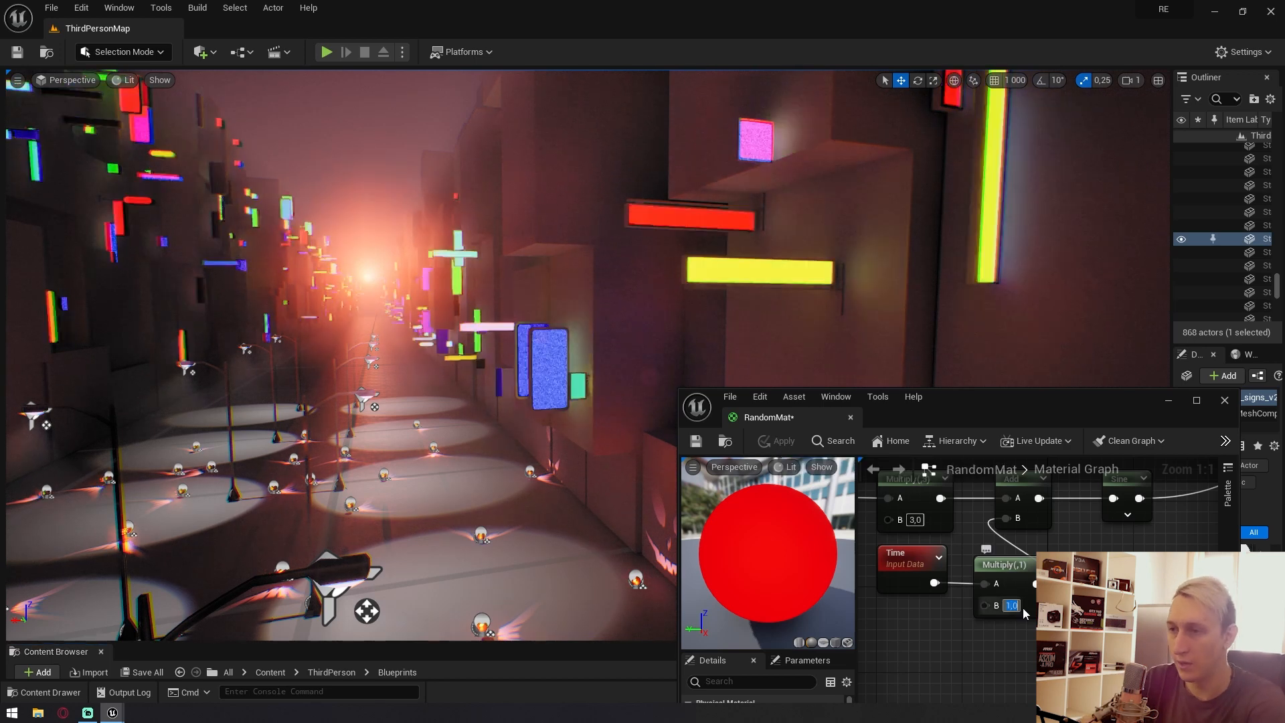
pyautogui.write('.0')
pyautogui.press('Return')
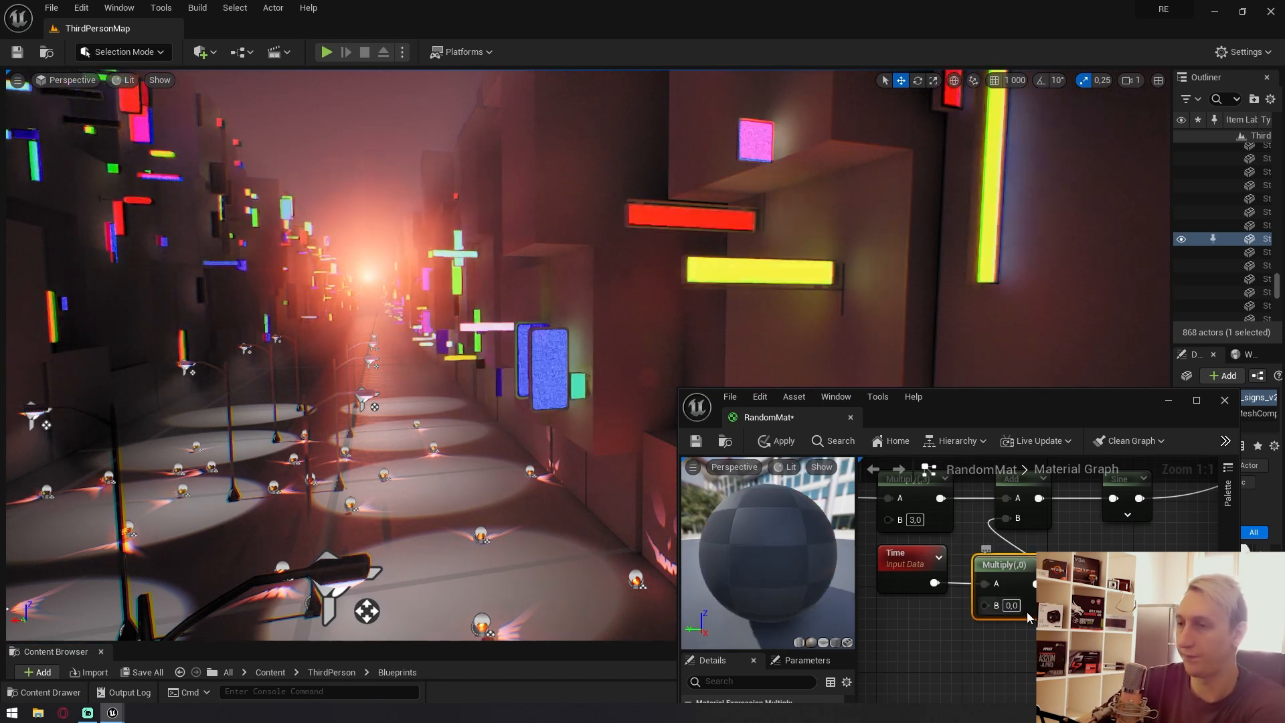
# Connect the Desaturation output to Emissive Color and apply RandomMat with its window beside the level viewport.
pyautogui.moveTo(1100, 604); pyautogui.dragTo(912, 625, button='right')
pyautogui.moveTo(1032, 653); pyautogui.dragTo(985, 520)
pyautogui.moveTo(1052, 520); pyautogui.dragTo(1129, 533)
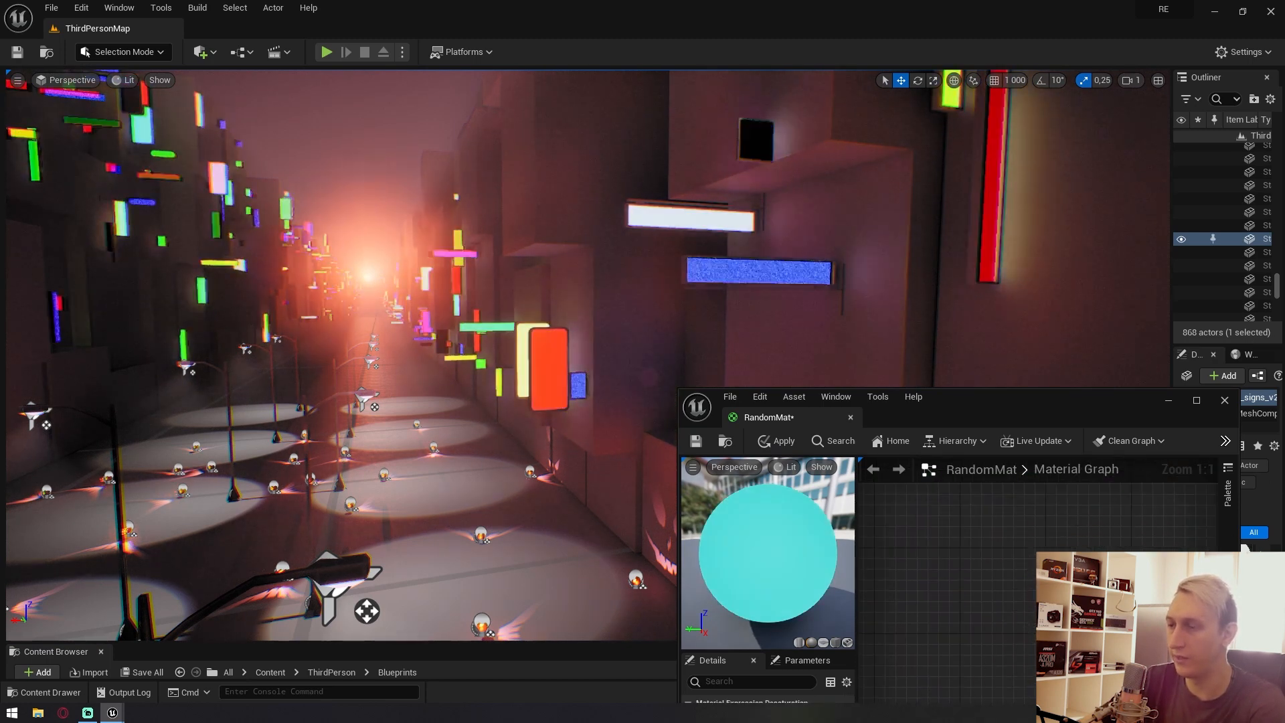
pyautogui.rightClick(980, 487)
pyautogui.moveTo(979, 414); pyautogui.dragTo(889, 359)
pyautogui.doubleClick(889, 359)
pyautogui.moveTo(508, 549); pyautogui.dragTo(786, 362, button='right')
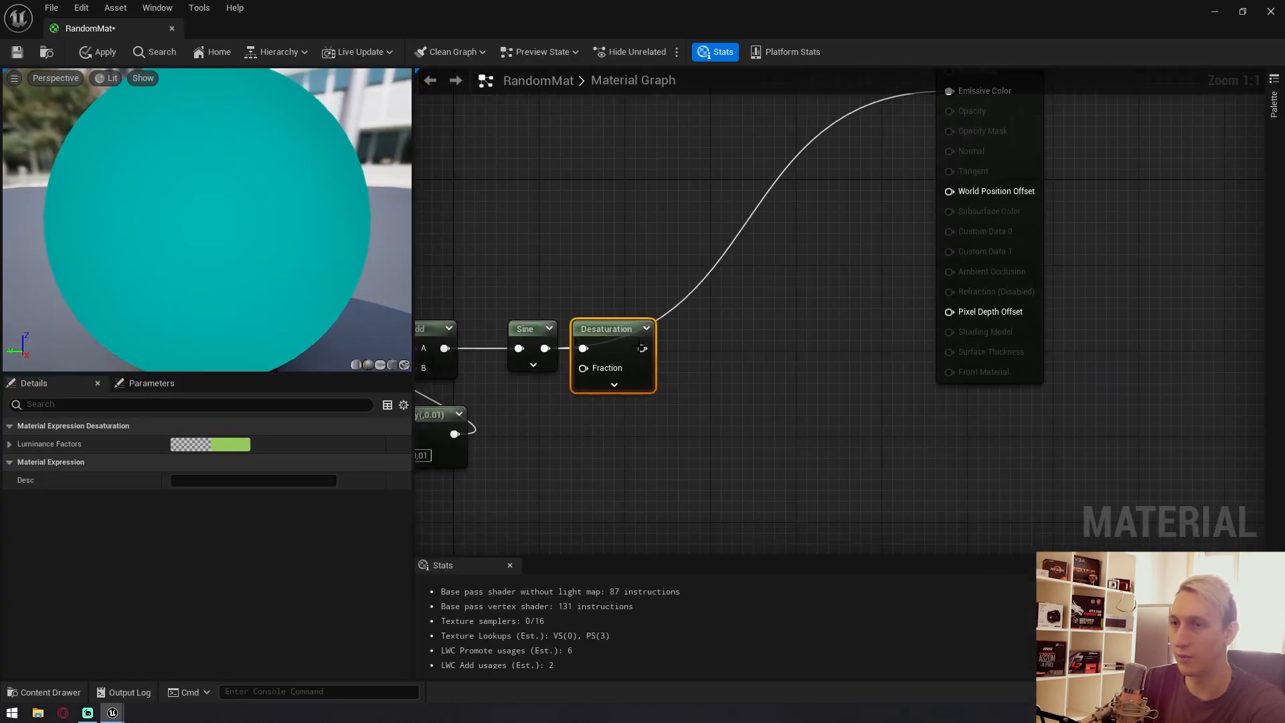
pyautogui.moveTo(969, 134); pyautogui.dragTo(966, 102)
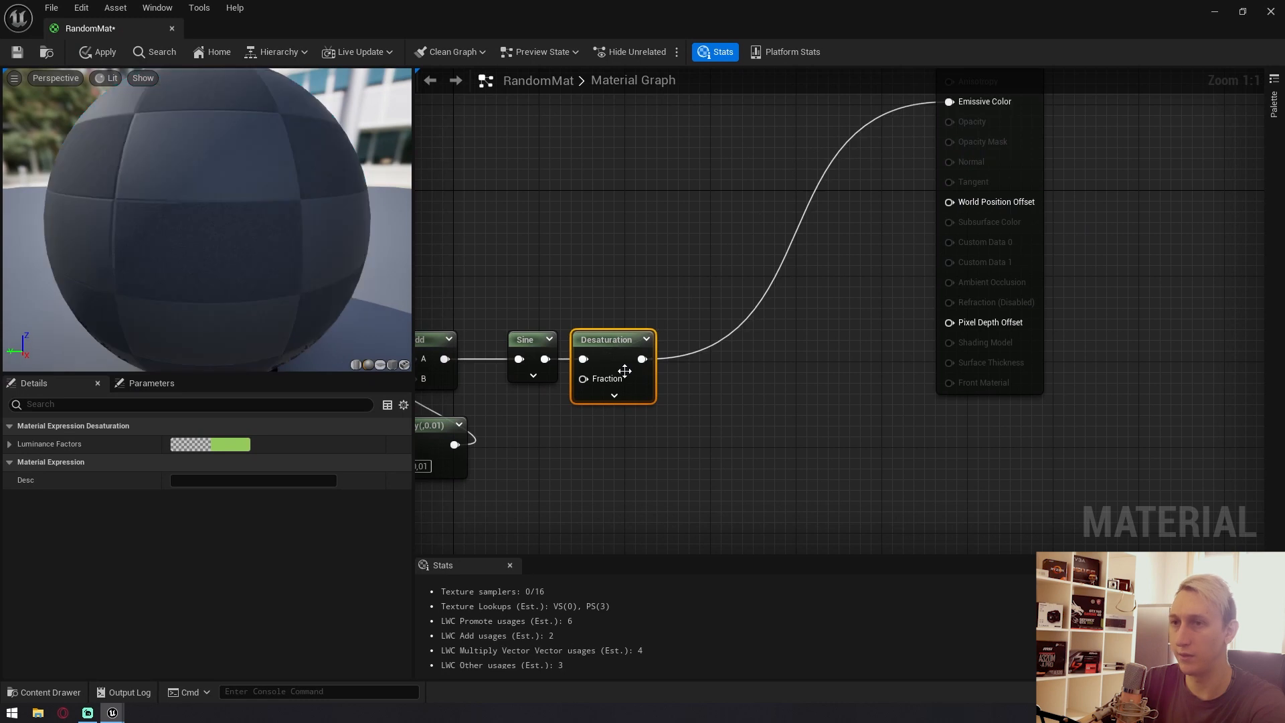
pyautogui.click(614, 395)
pyautogui.moveTo(660, 11); pyautogui.dragTo(934, 355)
pyautogui.click(757, 396)
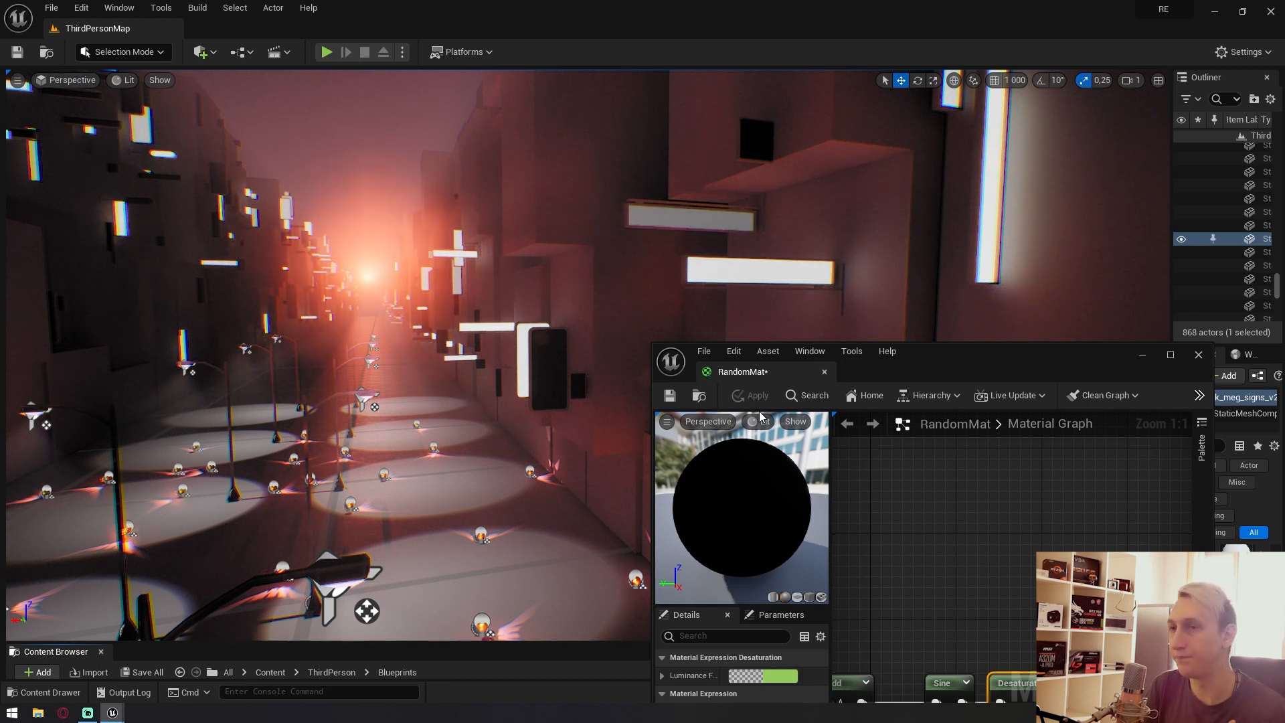
# Break the link between Add and Sine, connect Time directly to the Sine input, and apply RandomMat.
pyautogui.scroll(-3, 992, 526)
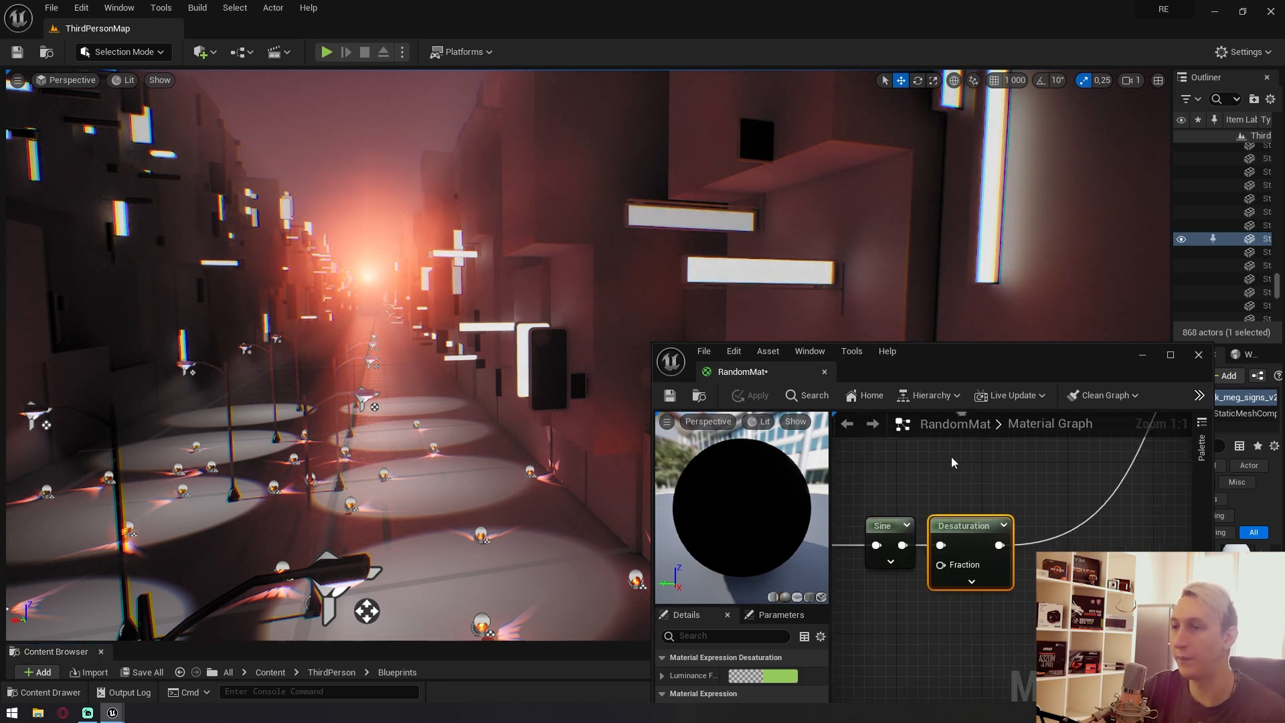
pyautogui.keyDown('alt'); pyautogui.click(990, 528); pyautogui.keyUp('alt')
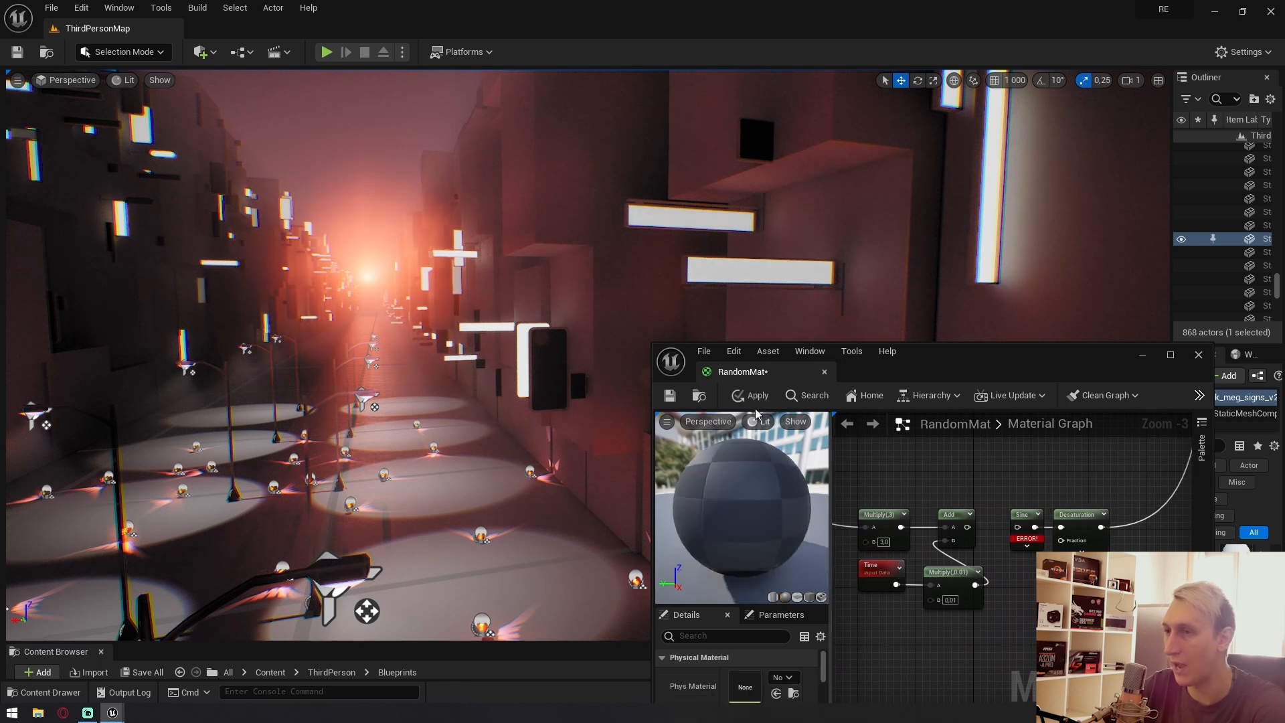
pyautogui.scroll(3, 1025, 530)
pyautogui.moveTo(883, 586); pyautogui.dragTo(943, 577, button='right')
pyautogui.moveTo(894, 601); pyautogui.dragTo(1074, 516)
pyautogui.click(740, 400)
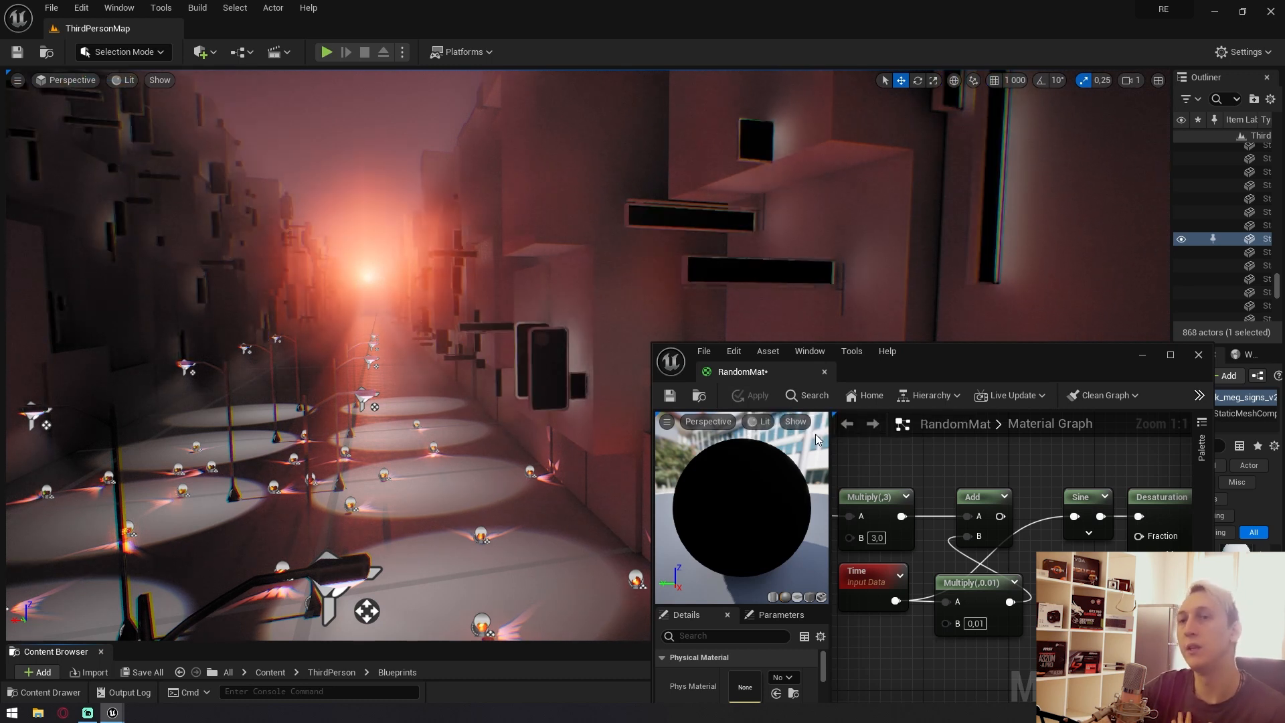
# Reconnect the Add output to the Sine input in the Desaturation chain and apply RandomMat.
pyautogui.moveTo(878, 524); pyautogui.dragTo(1067, 511, button='right')
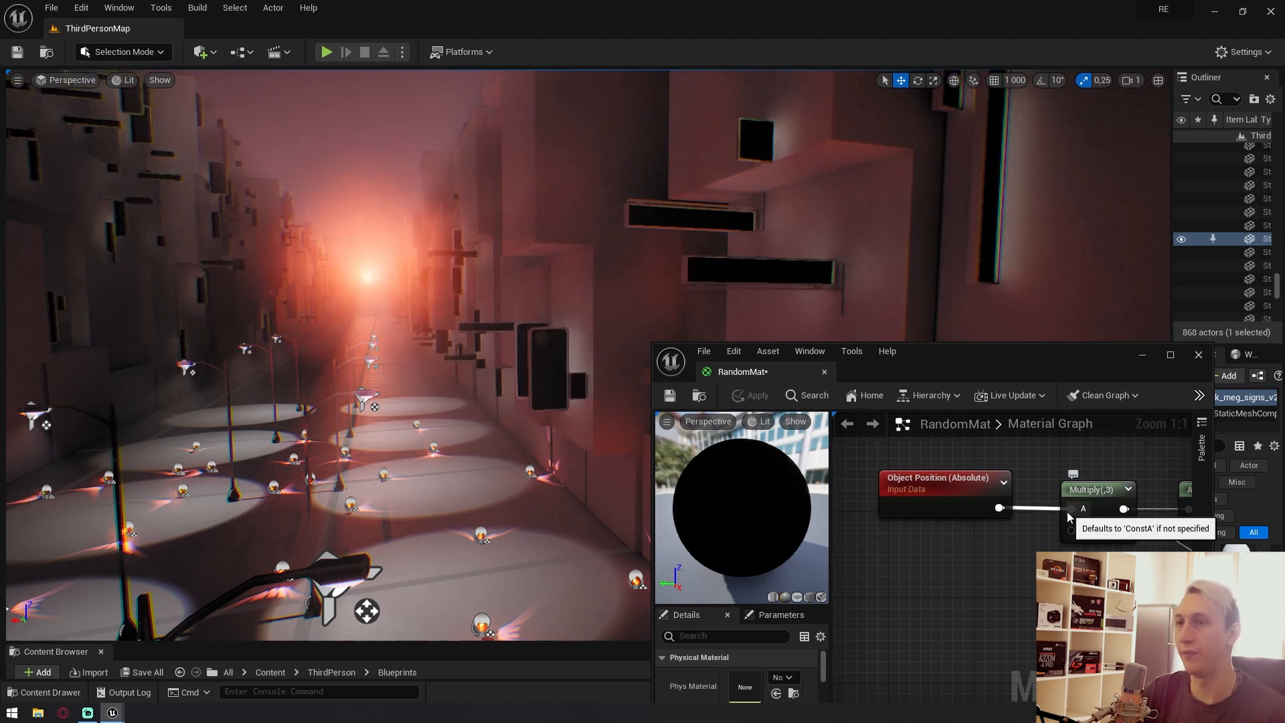
pyautogui.moveTo(1057, 509); pyautogui.dragTo(874, 495, button='right')
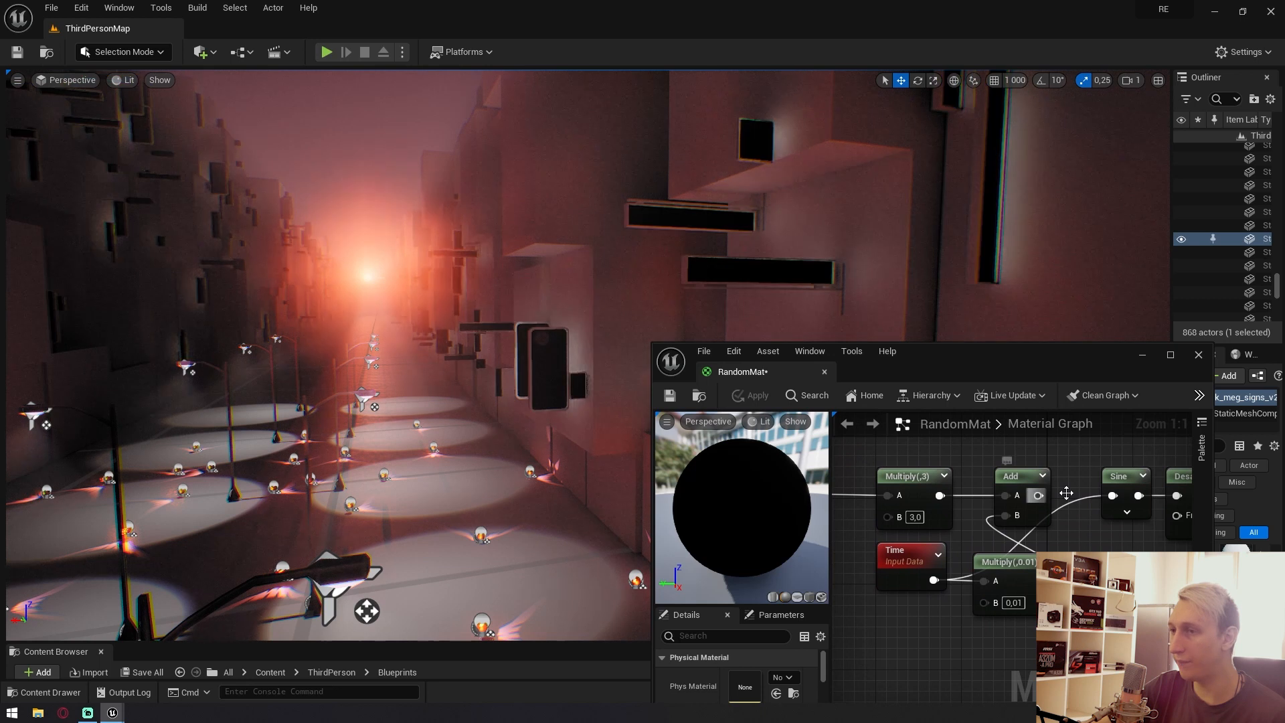
pyautogui.moveTo(1038, 495); pyautogui.dragTo(1114, 496)
pyautogui.click(758, 396)
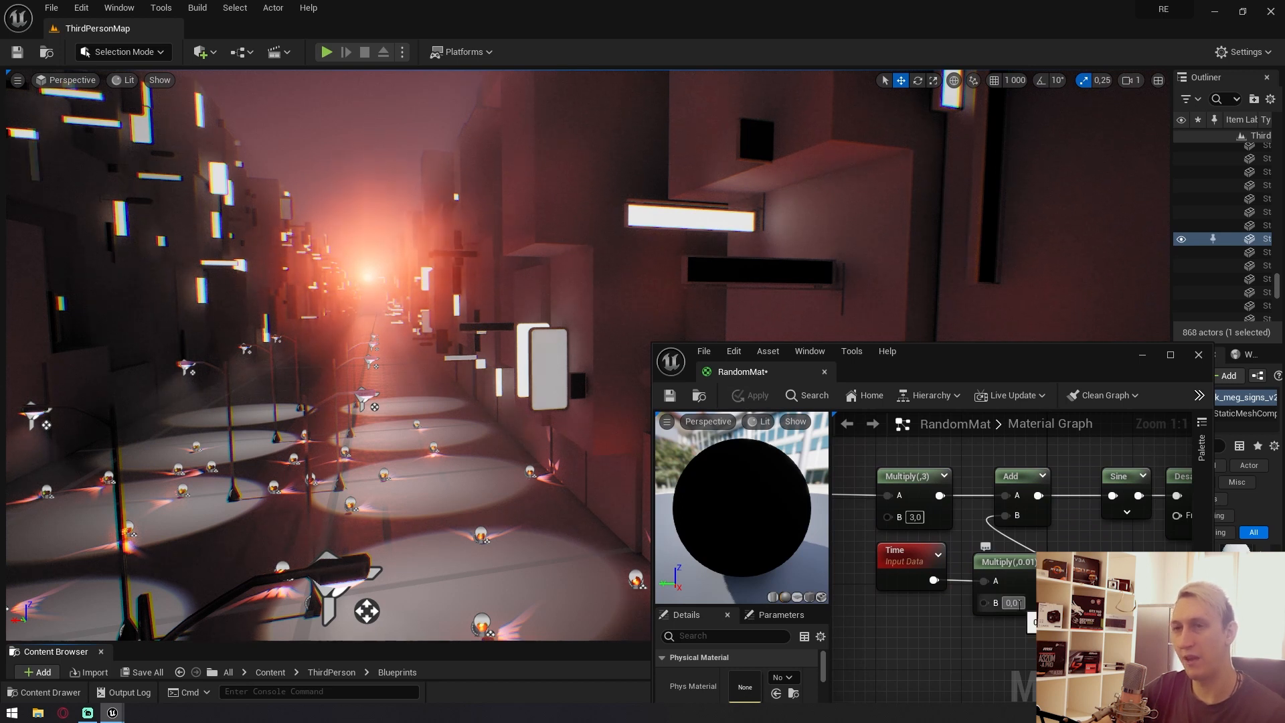
# Set the B value of the Multiply node after Time to 0,1, then apply and save RandomMat.
pyautogui.scroll(-2, 1019, 602)
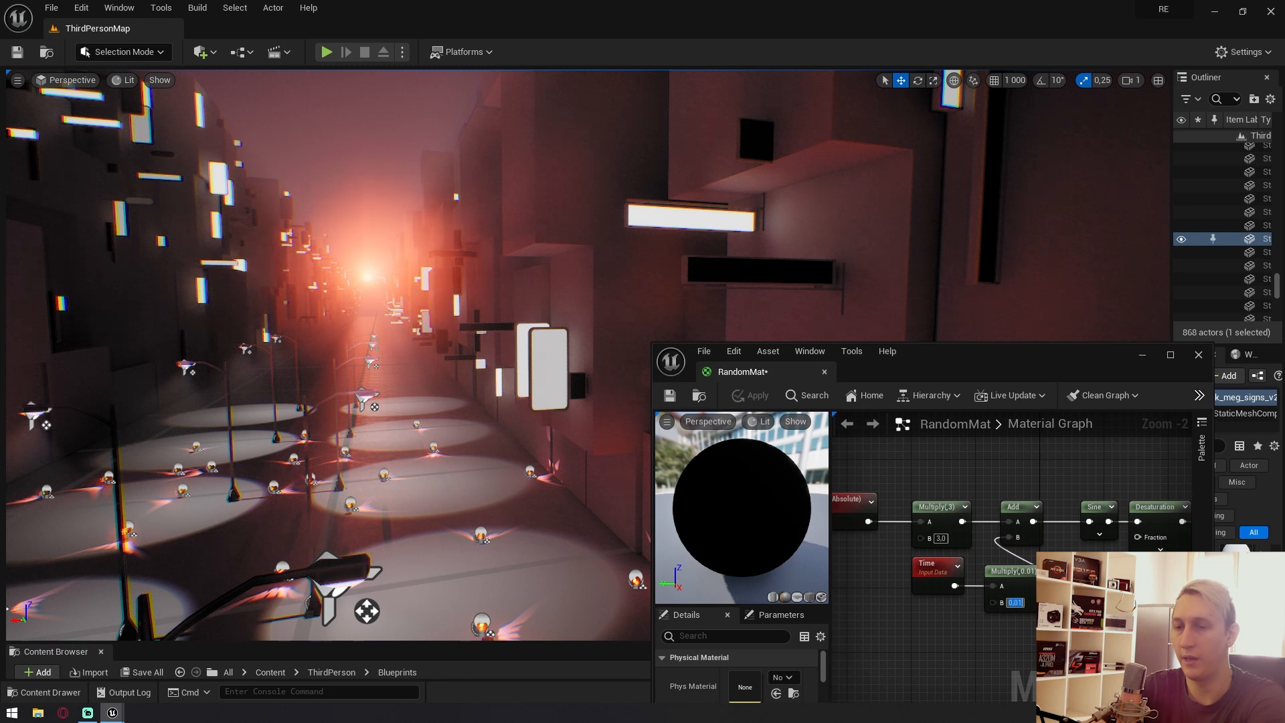
pyautogui.write('0,1')
pyautogui.press('Return')
pyautogui.click(750, 404)
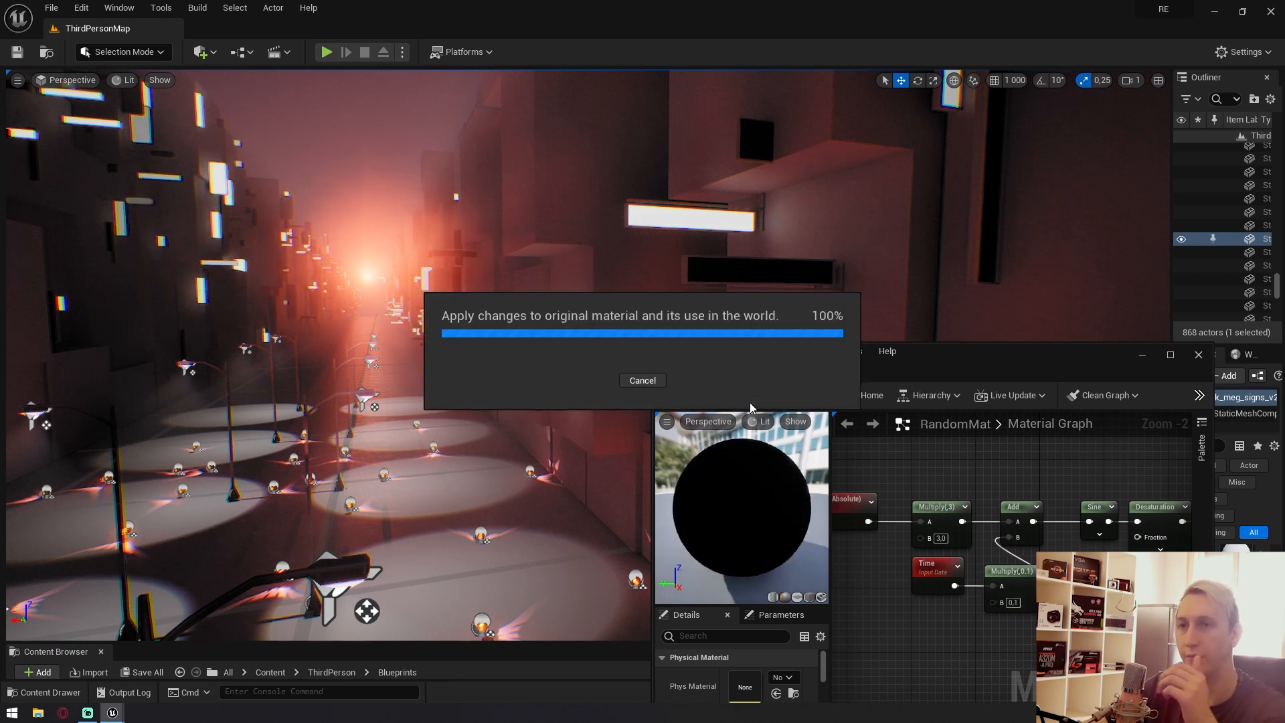
pyautogui.click(670, 396)
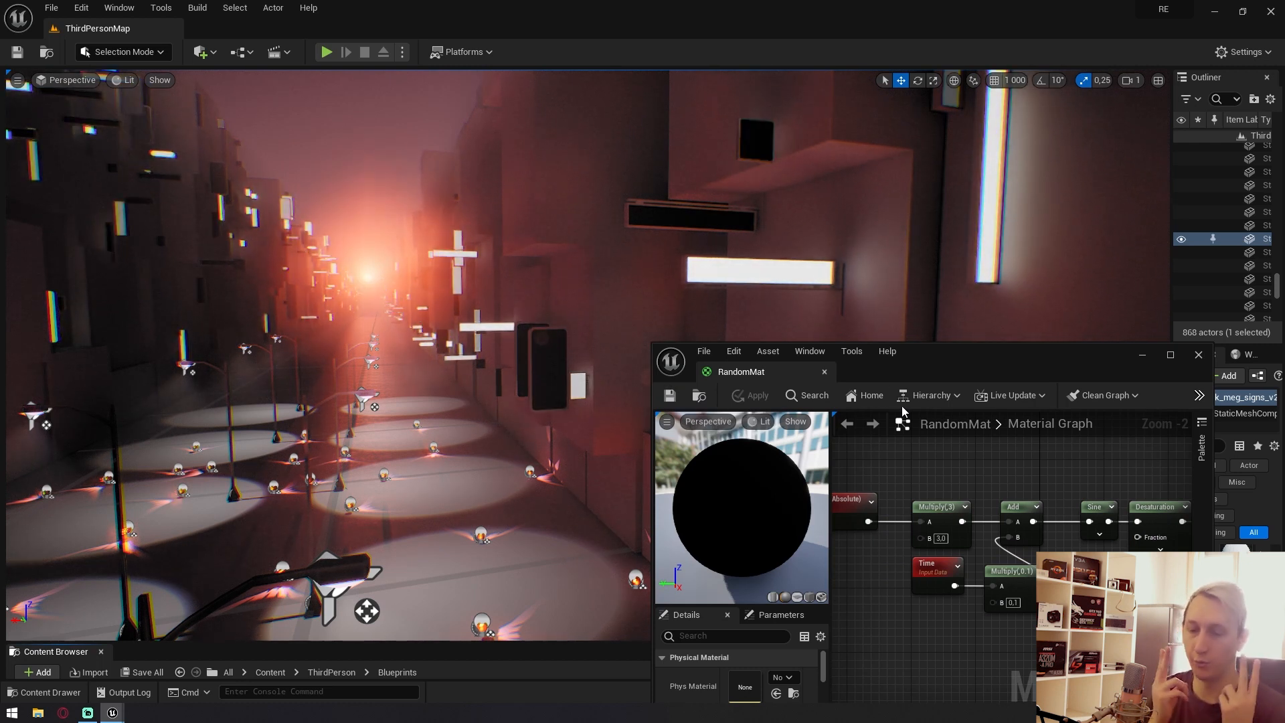
# Maximize the RandomMat window and move the Lerp, Abs, Multiply and EmissionStrenght group up beside the two Abs-ended chains, above the Desaturation chain.
pyautogui.moveTo(1069, 368); pyautogui.dragTo(1045, 366)
pyautogui.scroll(-4, 901, 559)
pyautogui.moveTo(941, 629); pyautogui.dragTo(925, 519, button='right')
pyautogui.scroll(2, 939, 556)
pyautogui.doubleClick(962, 371)
pyautogui.moveTo(711, 355); pyautogui.dragTo(910, 478, button='right')
pyautogui.scroll(1, 910, 477)
pyautogui.scroll(3, 890, 464)
pyautogui.moveTo(969, 467); pyautogui.dragTo(662, 257)
pyautogui.scroll(-5, 704, 288)
pyautogui.moveTo(707, 301); pyautogui.dragTo(943, 457, button='right')
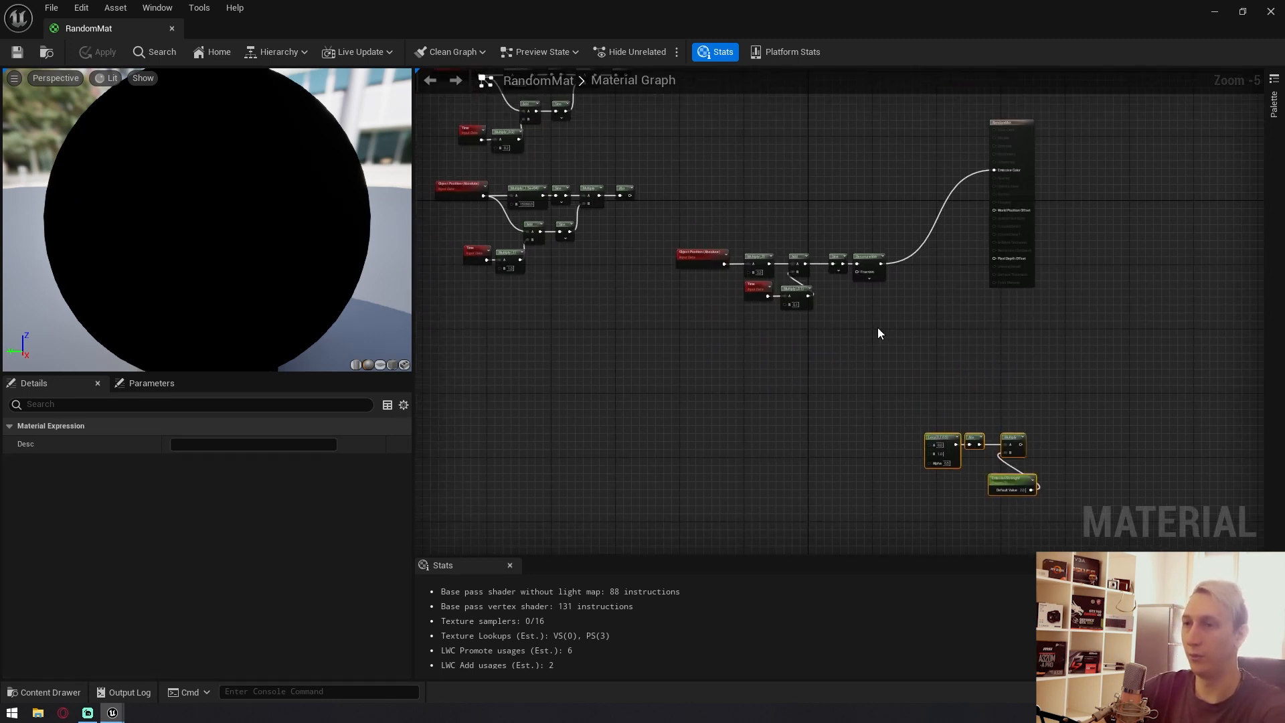
pyautogui.moveTo(943, 449); pyautogui.dragTo(813, 185)
pyautogui.scroll(5, 708, 147)
pyautogui.moveTo(794, 189); pyautogui.dragTo(802, 342, button='right')
pyautogui.moveTo(965, 354); pyautogui.dragTo(794, 204)
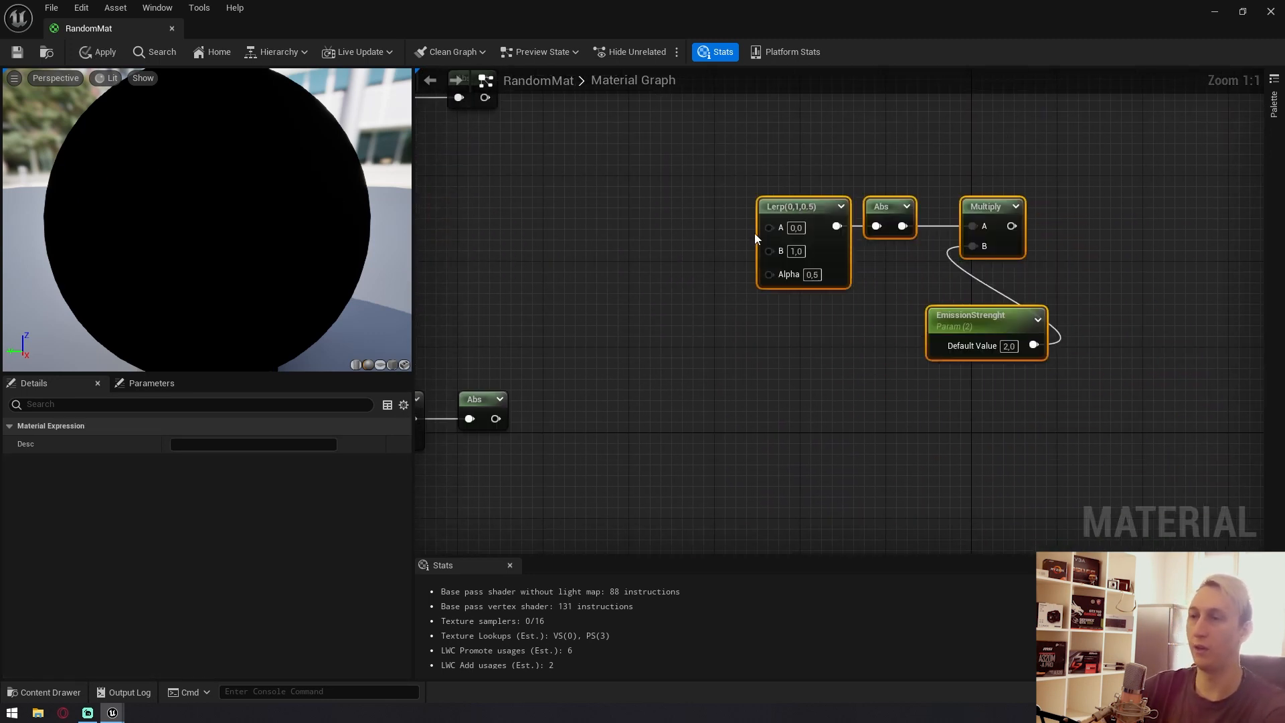
# Add another Linear Interpolate node in the empty graph area and delete it again.
pyautogui.moveTo(753, 233); pyautogui.dragTo(739, 279, button='right')
pyautogui.rightClick(739, 279)
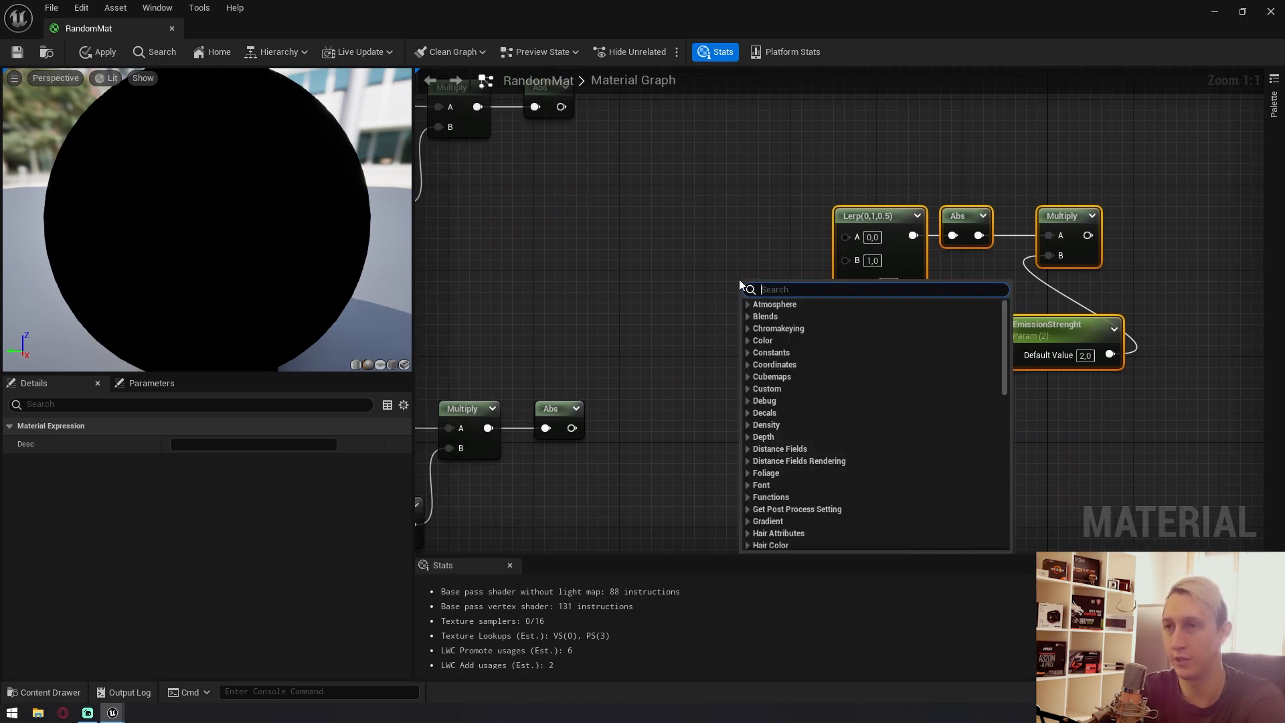
pyautogui.click(700, 223)
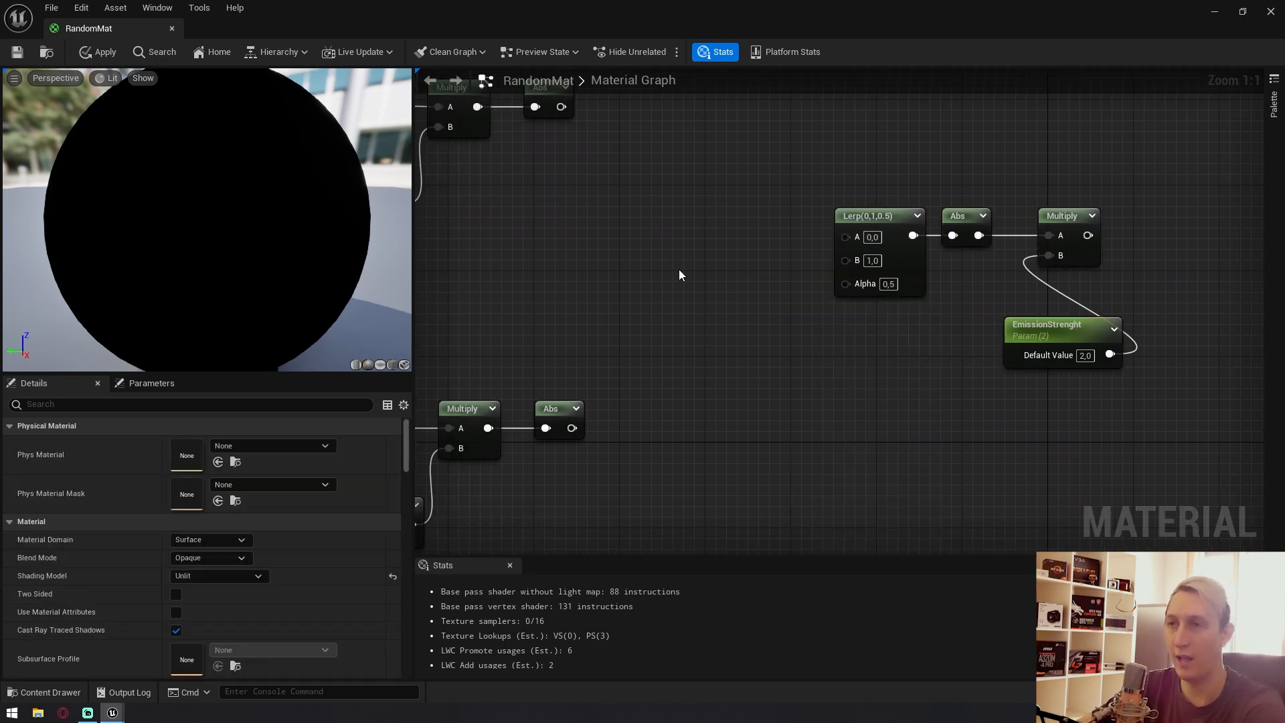
pyautogui.click(679, 269)
pyautogui.click(740, 372)
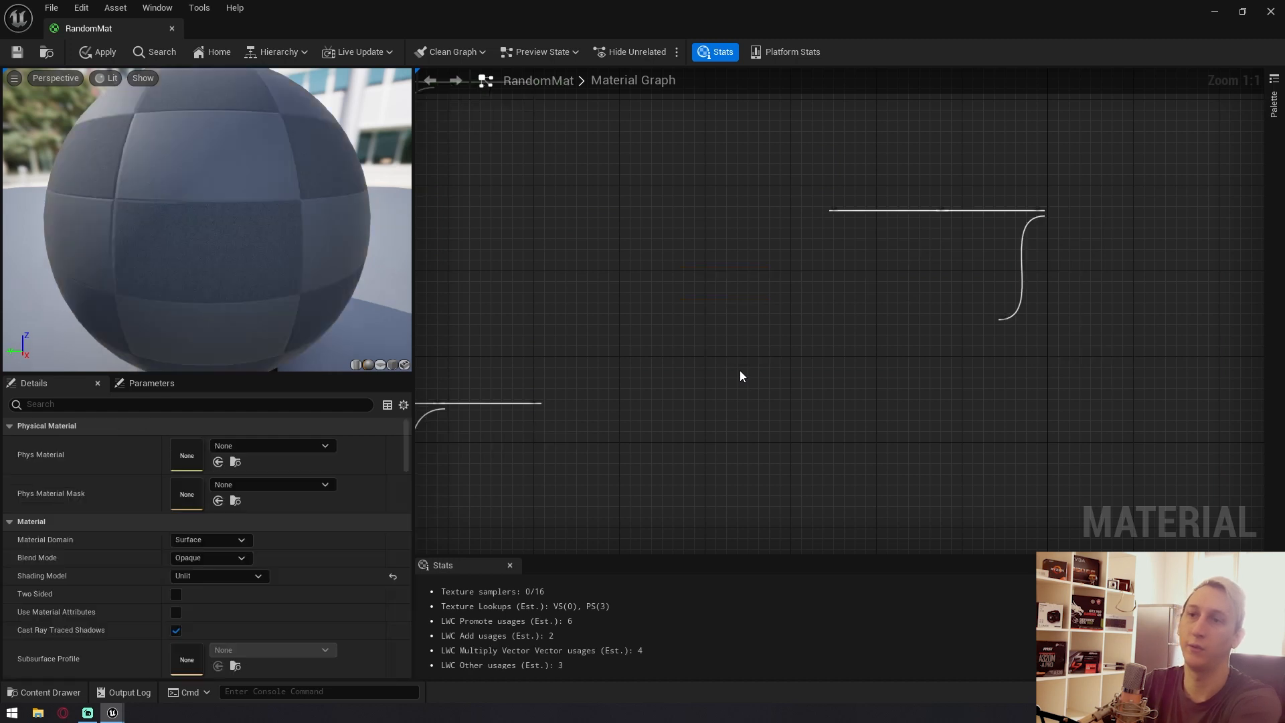
pyautogui.rightClick(740, 372)
pyautogui.write('interpolat')
pyautogui.press('Return')
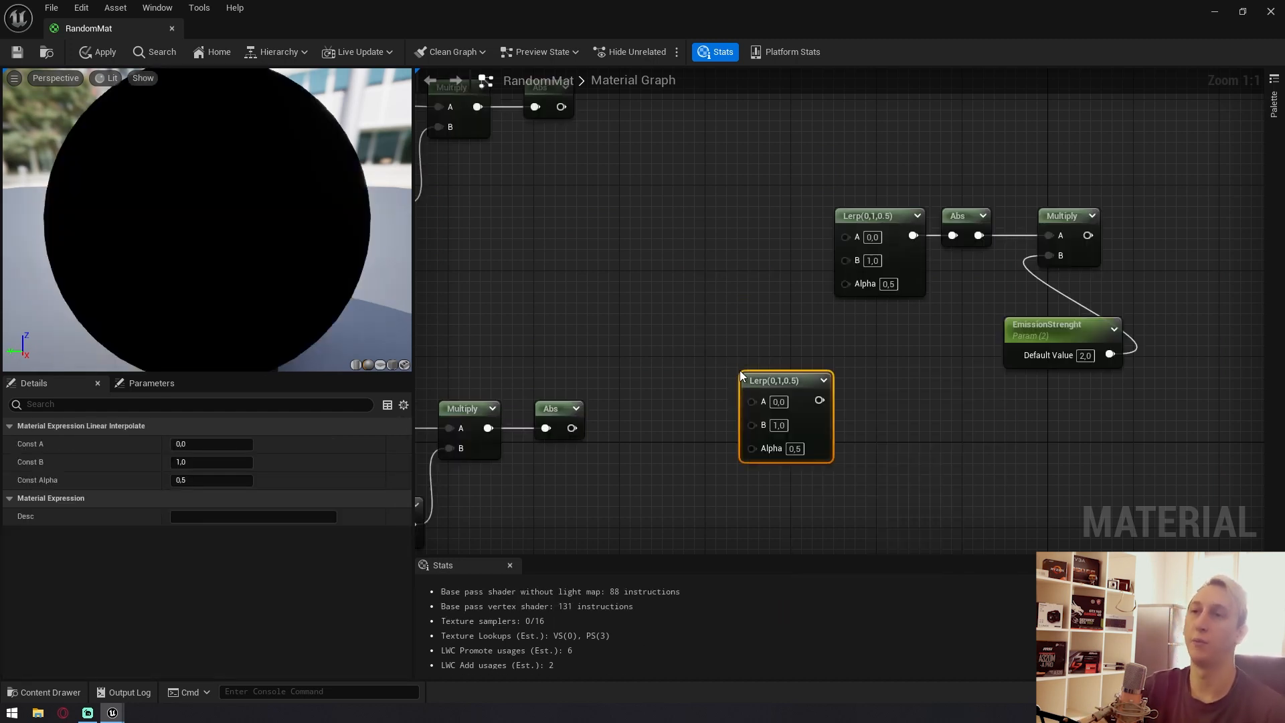
pyautogui.press('Delete')
# Connect the Abs outputs of the 300 and 15000 chains to Lerp A and B, and the Desaturation output to Alpha.
pyautogui.moveTo(701, 279); pyautogui.dragTo(898, 380, button='right')
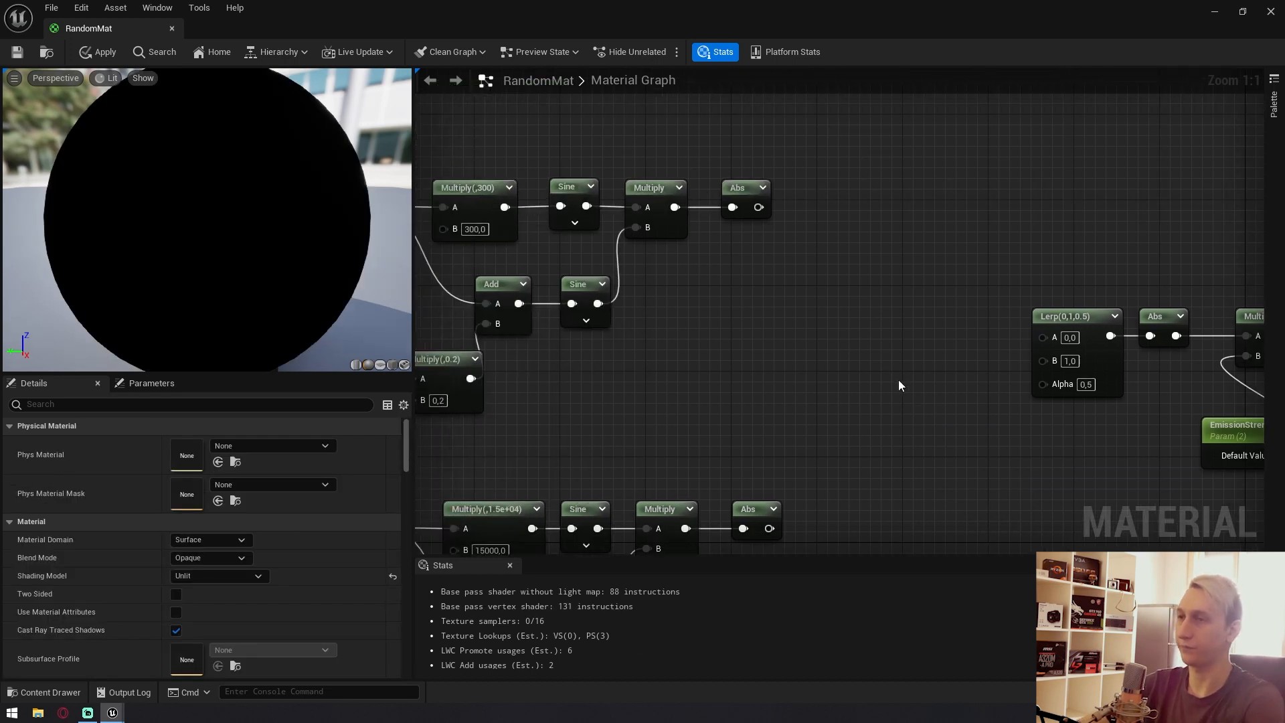
pyautogui.scroll(-4, 779, 374)
pyautogui.moveTo(779, 374); pyautogui.dragTo(856, 352, button='right')
pyautogui.scroll(1, 870, 322)
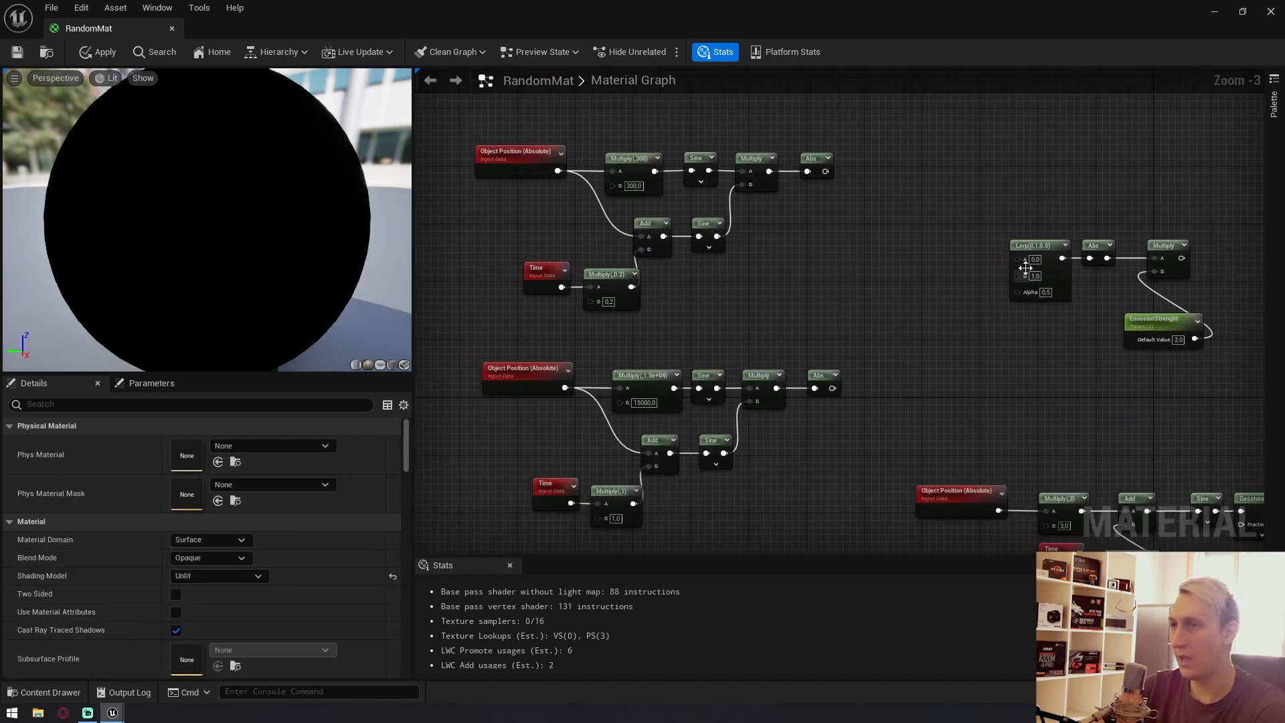
pyautogui.moveTo(1024, 261); pyautogui.dragTo(826, 172)
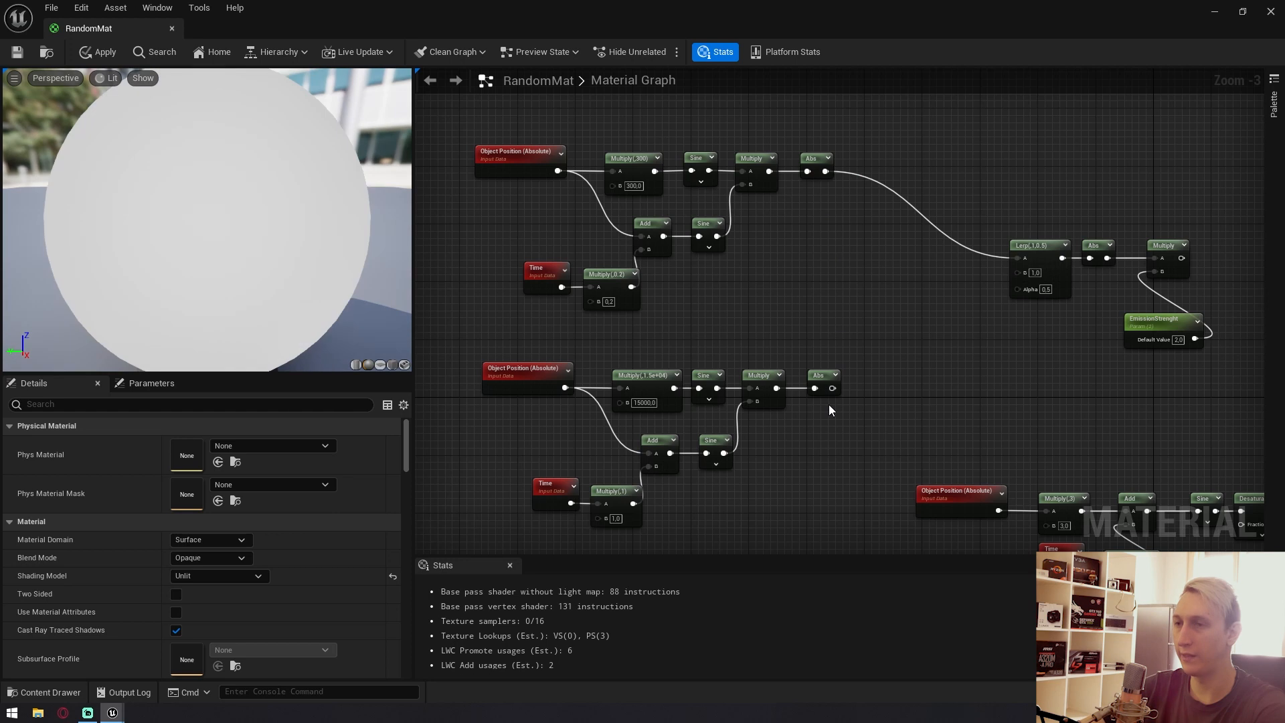
pyautogui.moveTo(836, 390); pyautogui.dragTo(1022, 286)
pyautogui.moveTo(1054, 385); pyautogui.dragTo(876, 299, button='right')
pyautogui.moveTo(1103, 426); pyautogui.dragTo(853, 202)
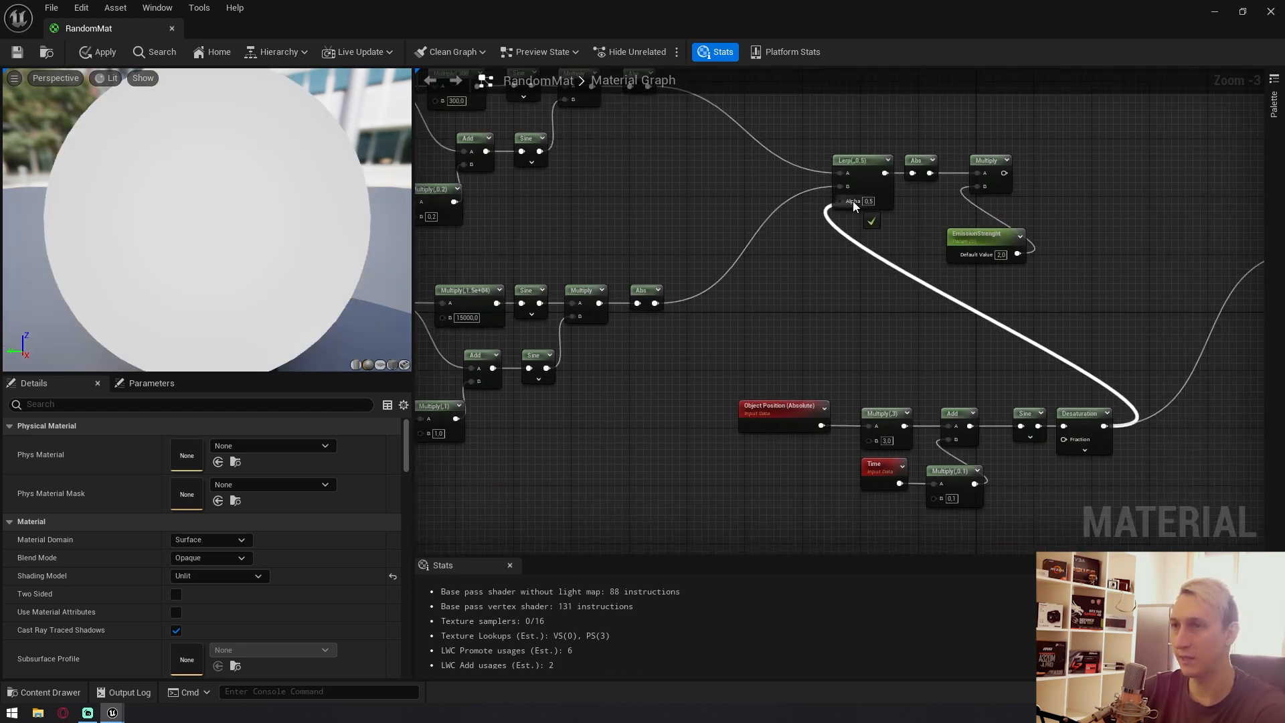
# Connect the output of the Multiply node fed by EmissionStrenght to Emissive Color and apply RandomMat.
pyautogui.moveTo(1197, 389); pyautogui.dragTo(997, 398, button='right')
pyautogui.scroll(3, 863, 275)
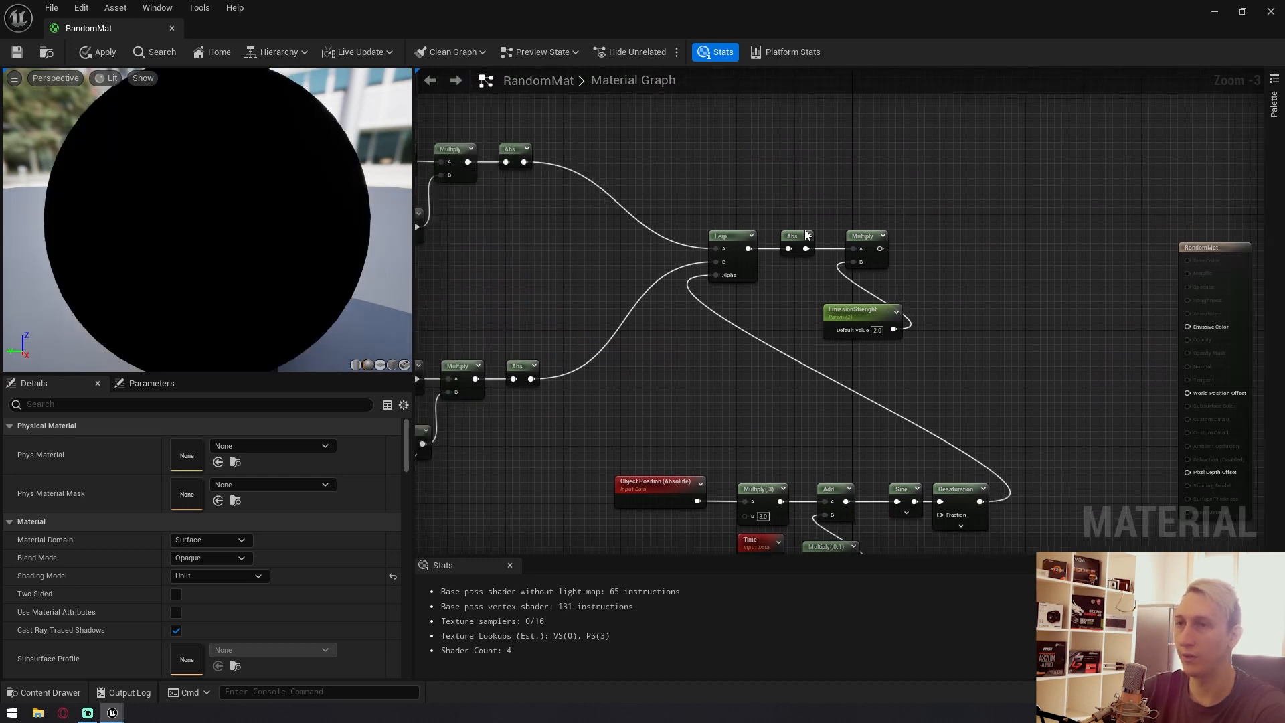
pyautogui.click(803, 249)
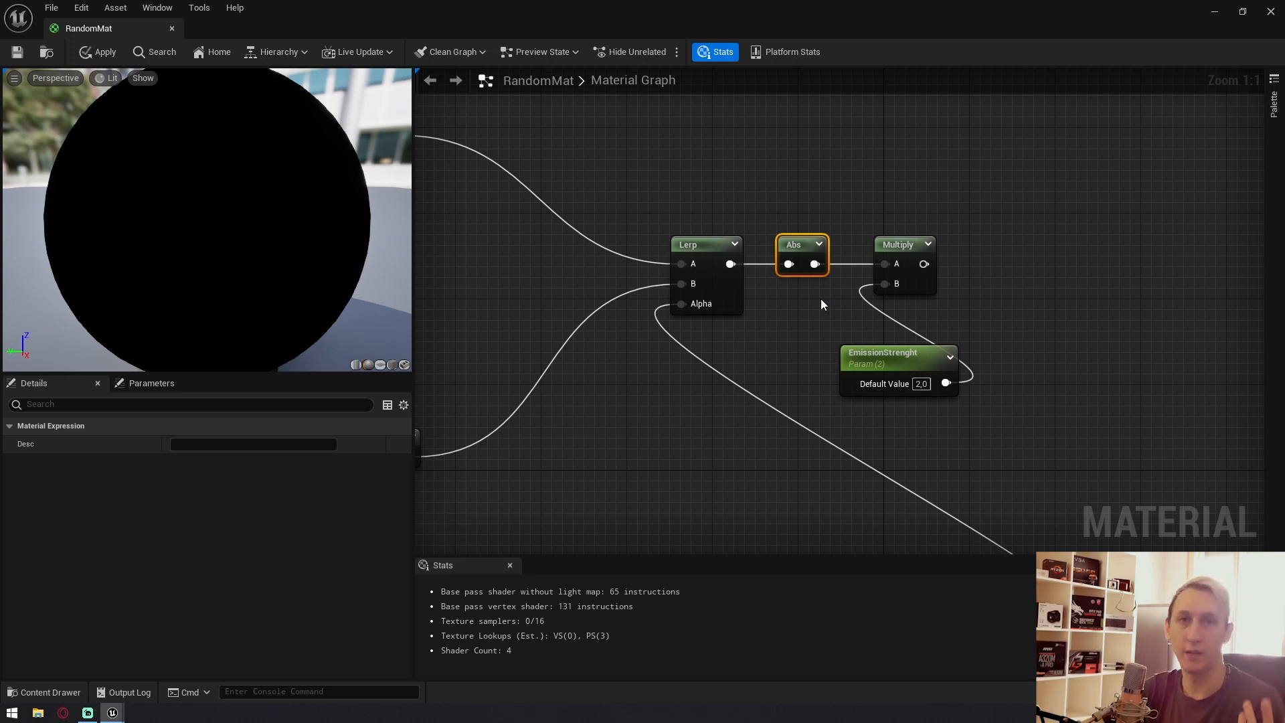
pyautogui.moveTo(785, 173); pyautogui.dragTo(795, 328)
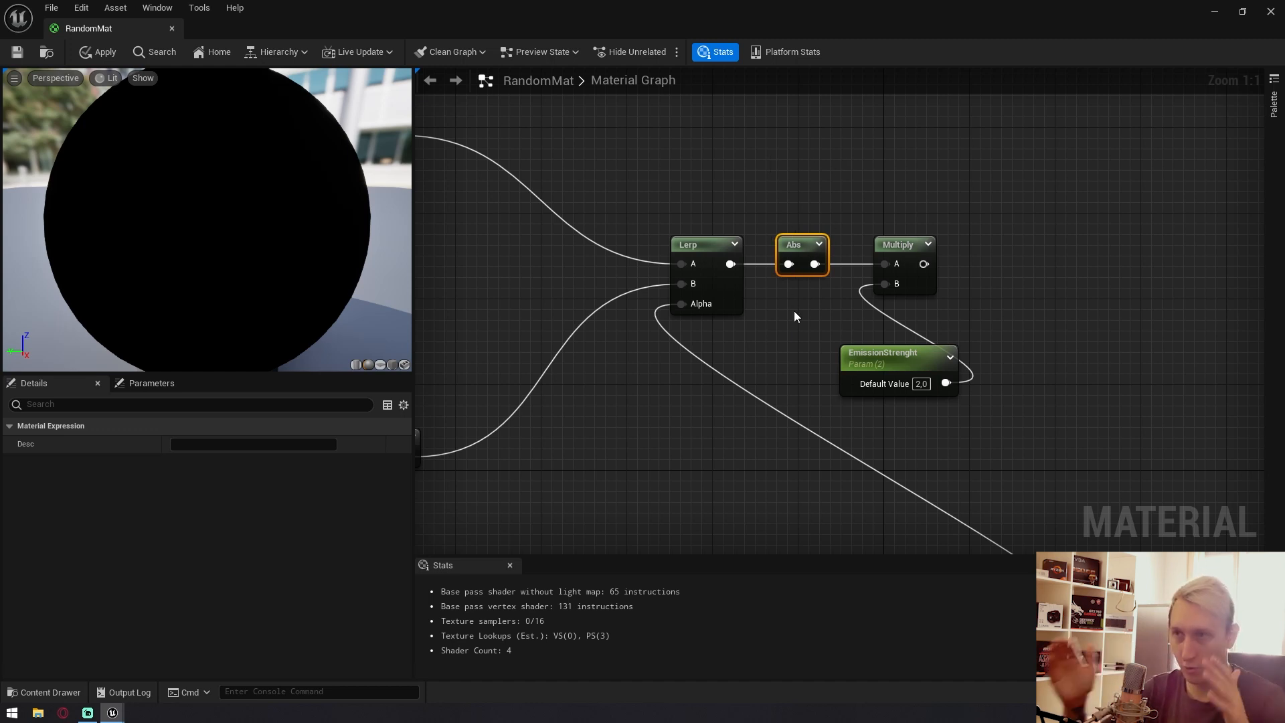
pyautogui.moveTo(961, 321); pyautogui.dragTo(773, 269, button='right')
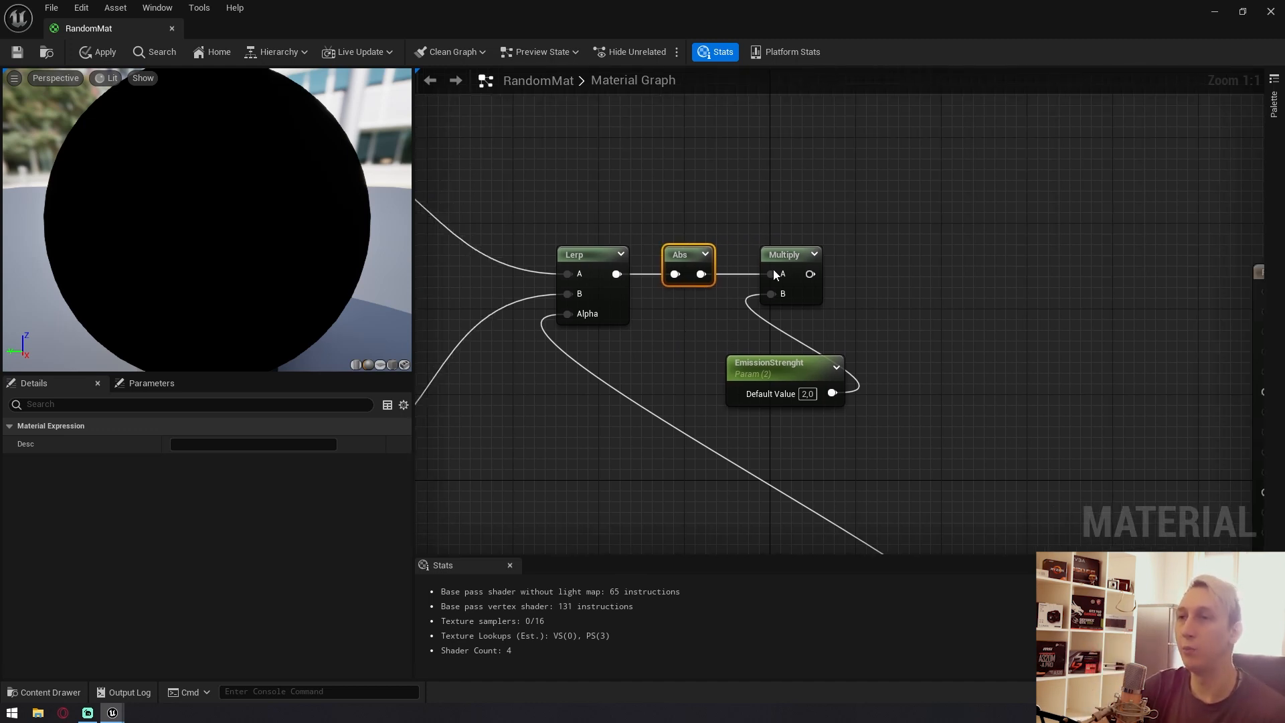
pyautogui.click(792, 364)
pyautogui.moveTo(985, 366); pyautogui.dragTo(654, 256, button='right')
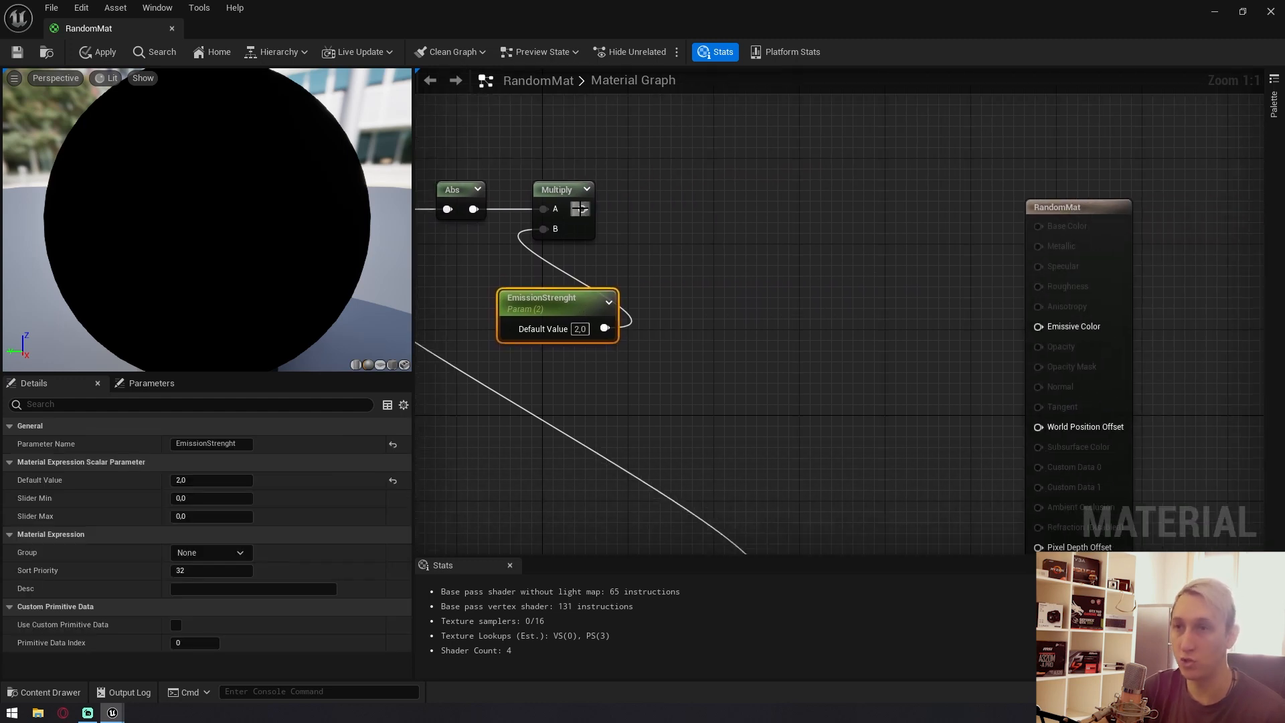
pyautogui.moveTo(584, 209); pyautogui.dragTo(1045, 326)
pyautogui.scroll(-6, 834, 344)
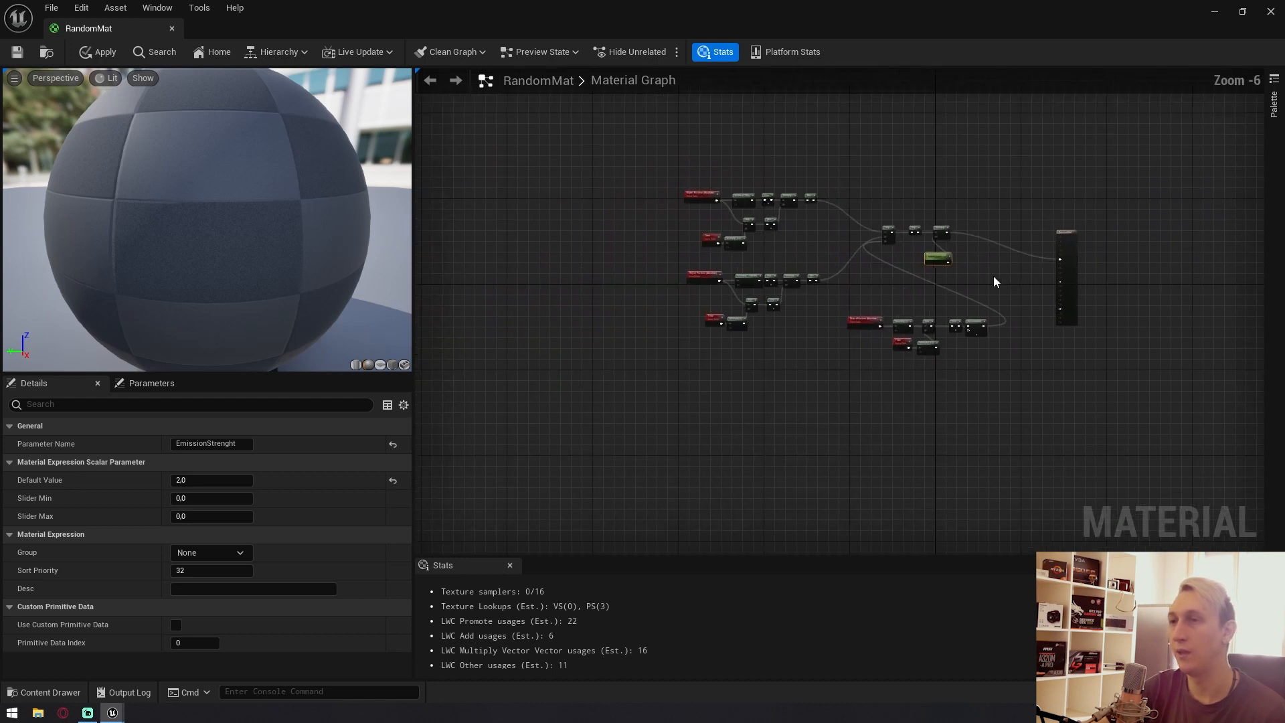
pyautogui.click(88, 51)
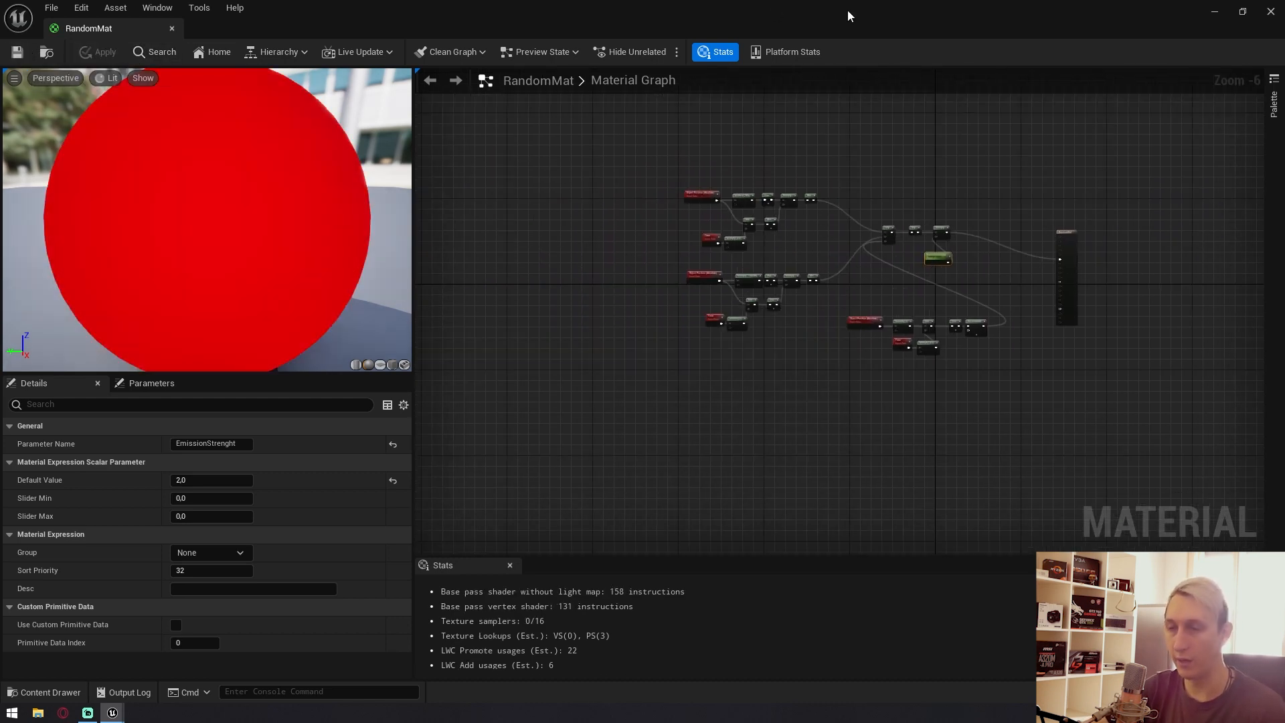
# Minimize the RandomMat window and examine the sign colours in the ThirdPersonMap viewport from farther back along the street.
pyautogui.click(1213, 11)
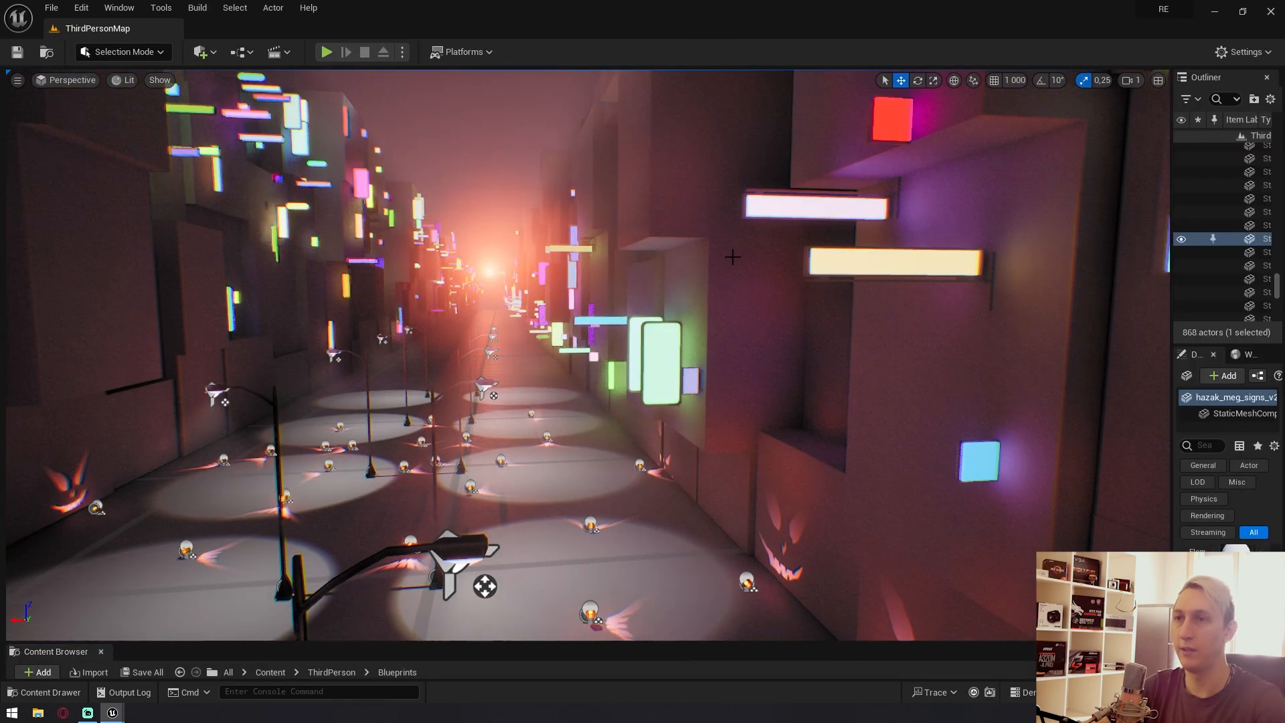
pyautogui.press('s')
pyautogui.moveTo(715, 282); pyautogui.dragTo(688, 286, button='right')
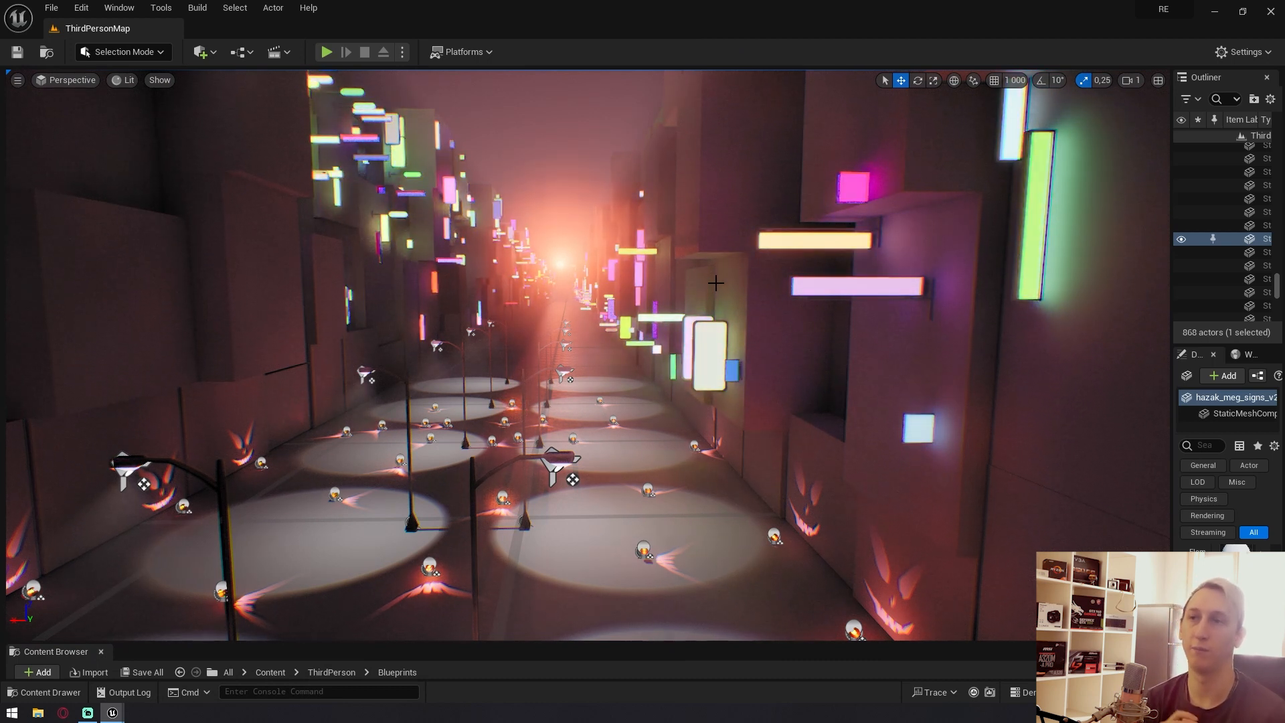
pyautogui.moveTo(716, 283); pyautogui.dragTo(699, 283, button='right')
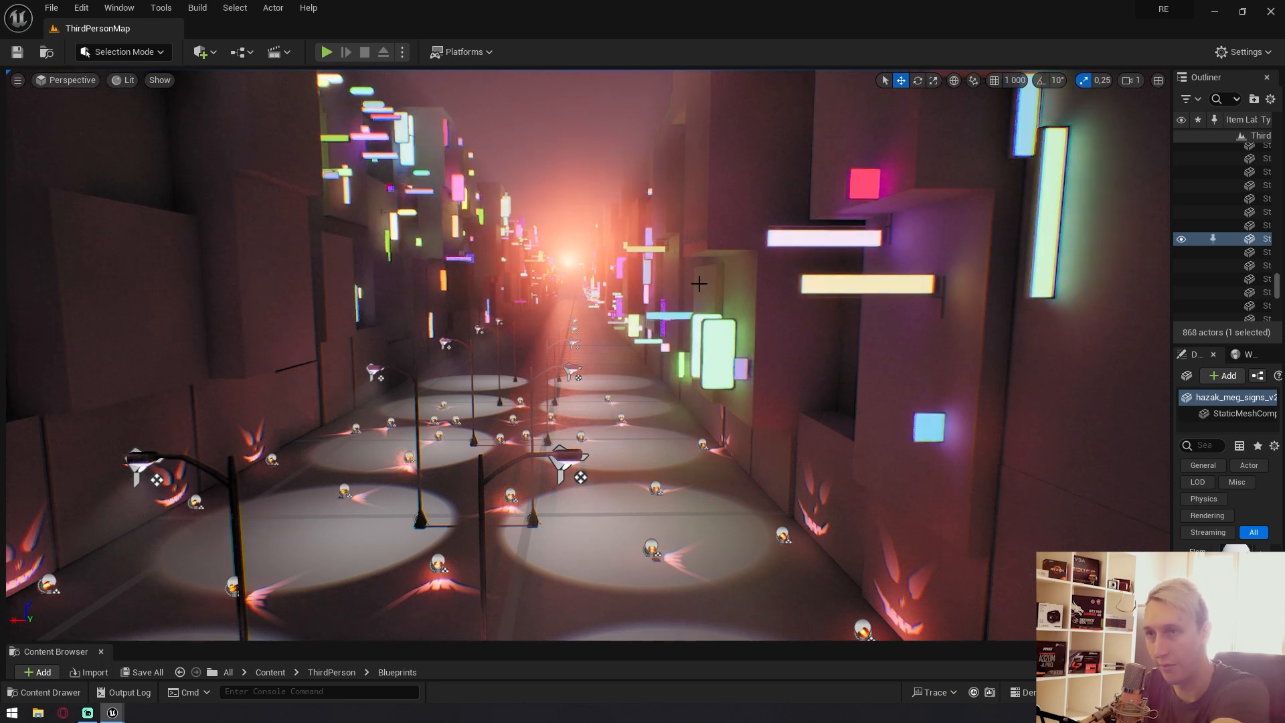
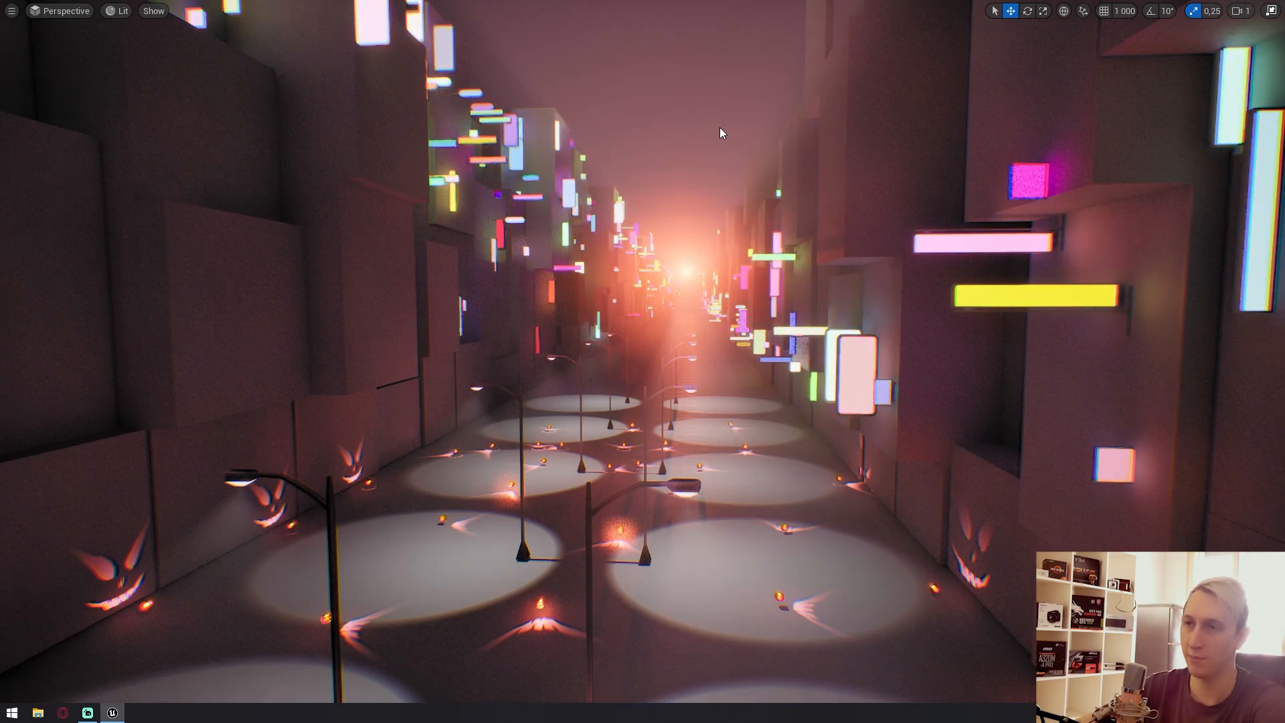
# Play the level and run the character down the street to examine the randomly coloured signs and lights.
pyautogui.hotkey('alt', 'p')
pyautogui.press('w')
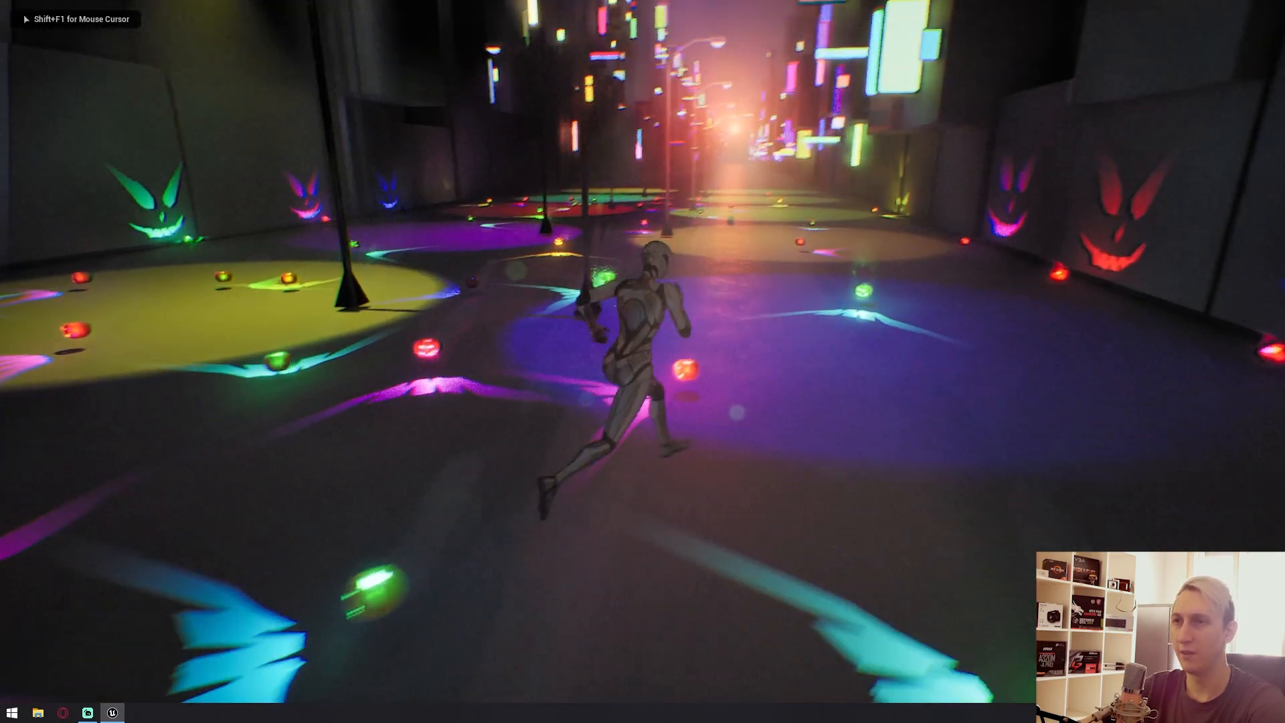
pyautogui.press('w')
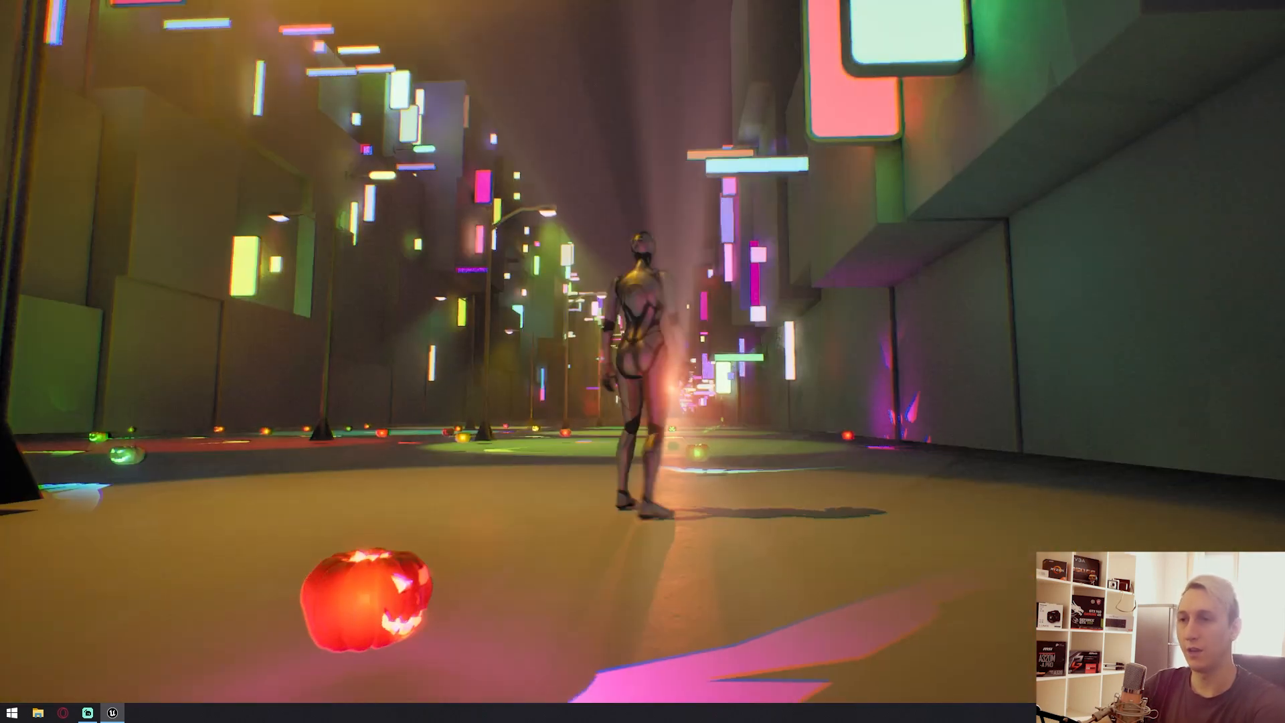
pyautogui.press('w')
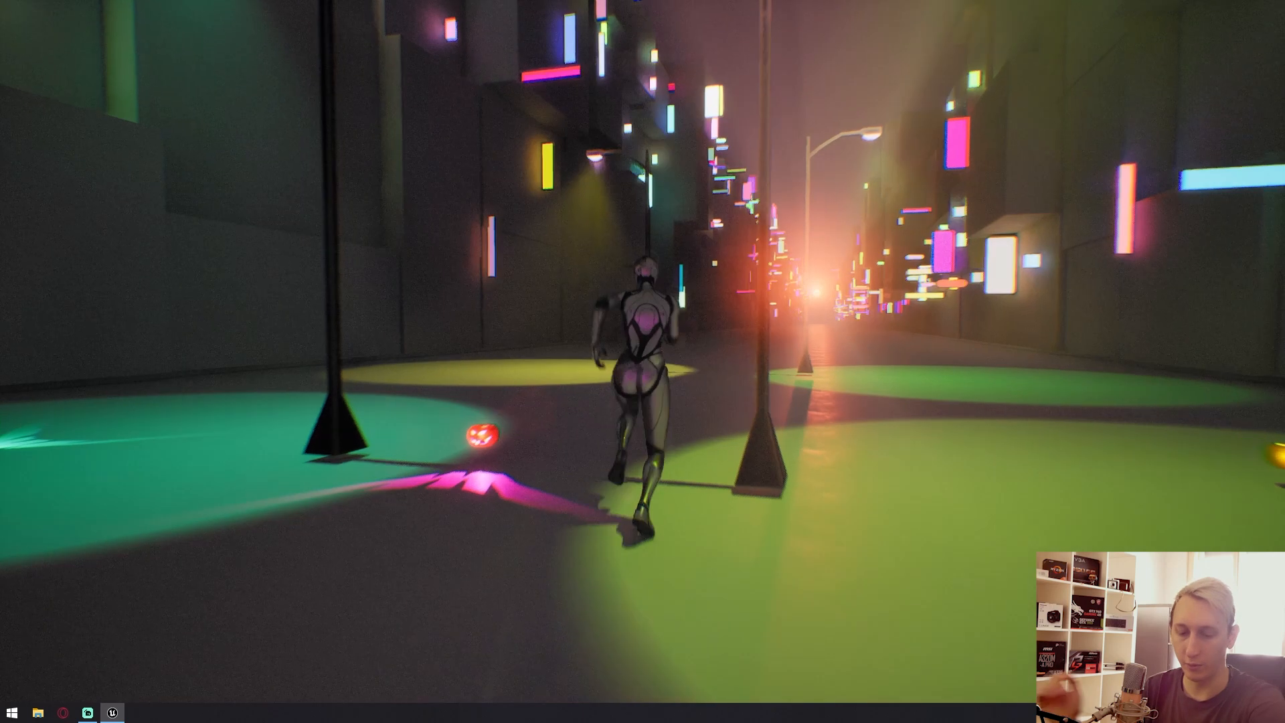
pyautogui.press('d')
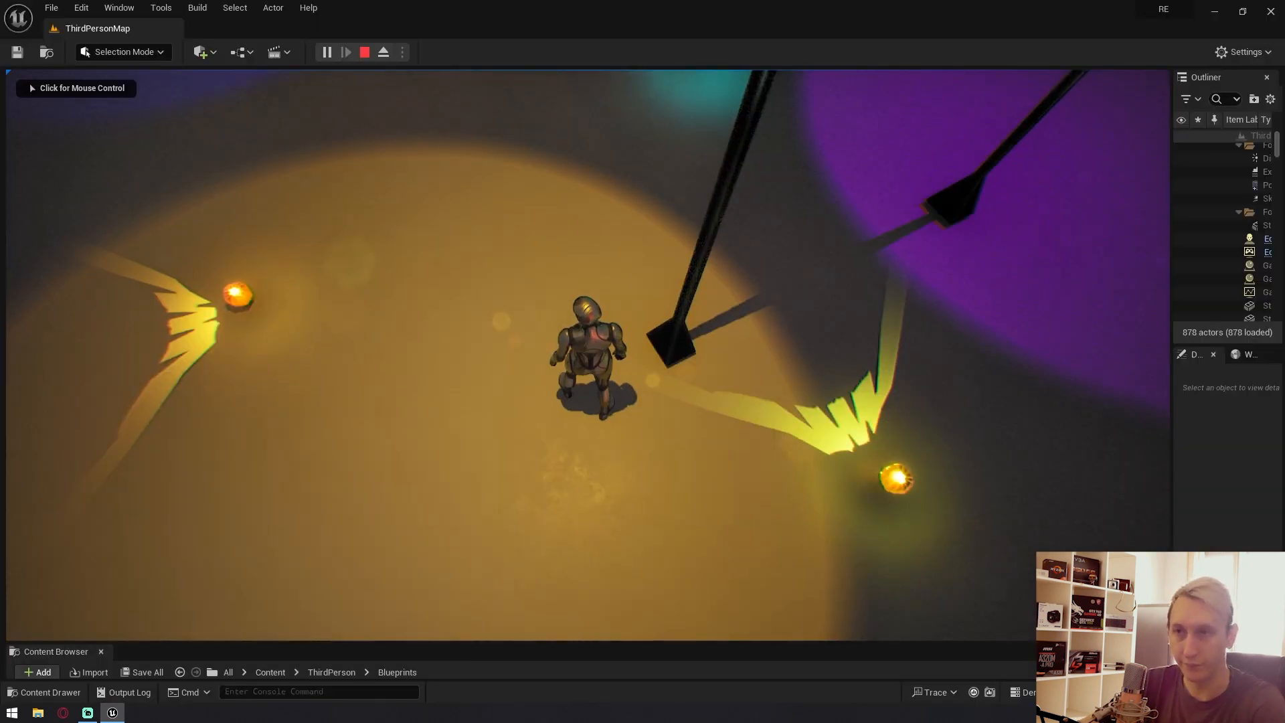
# Show the RHI statistics with the console command stat rhi and examine them while running through the level in full screen.
pyautogui.write('stat')
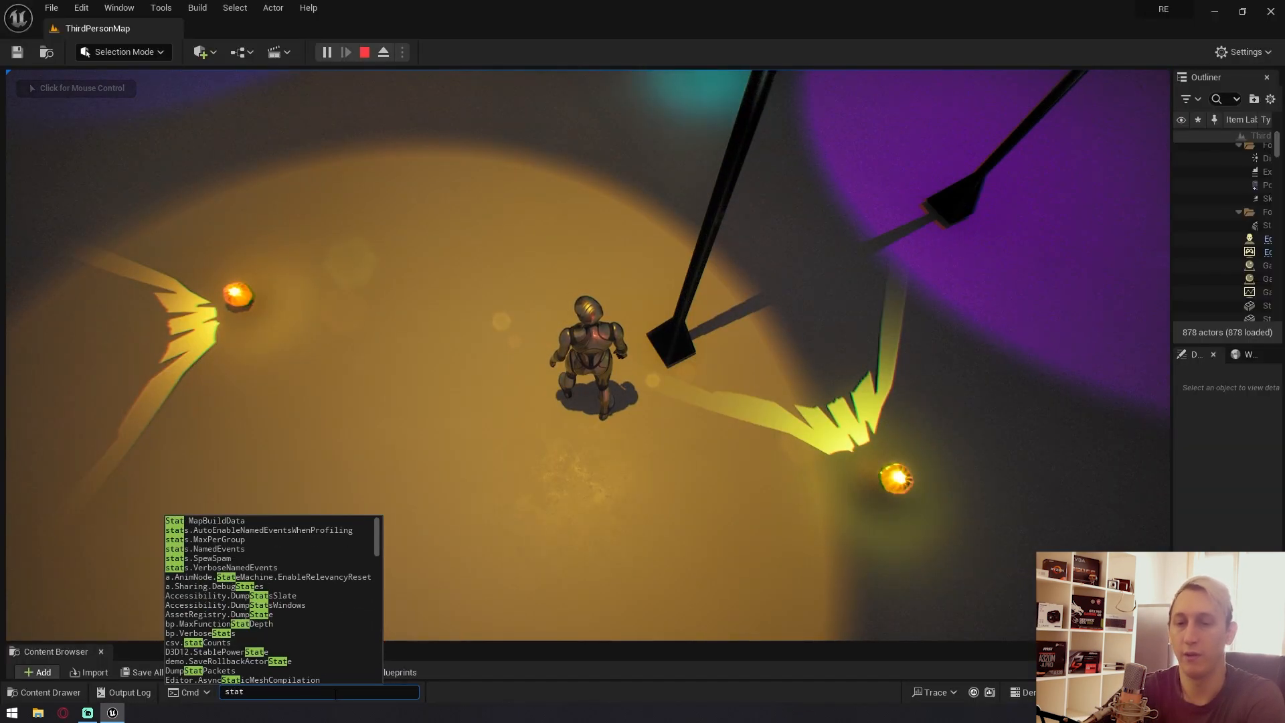
pyautogui.write(' rhi')
pyautogui.press('Return')
pyautogui.write('stat rhi')
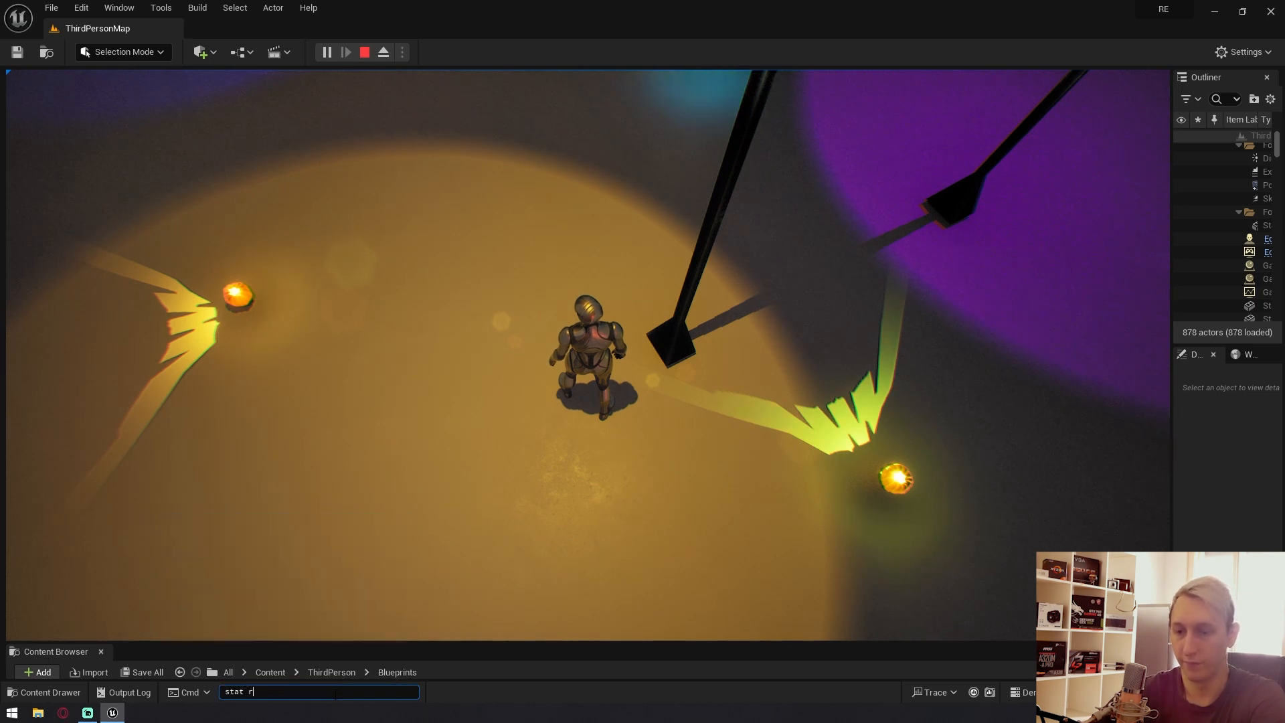
pyautogui.press('Return')
pyautogui.click(379, 555)
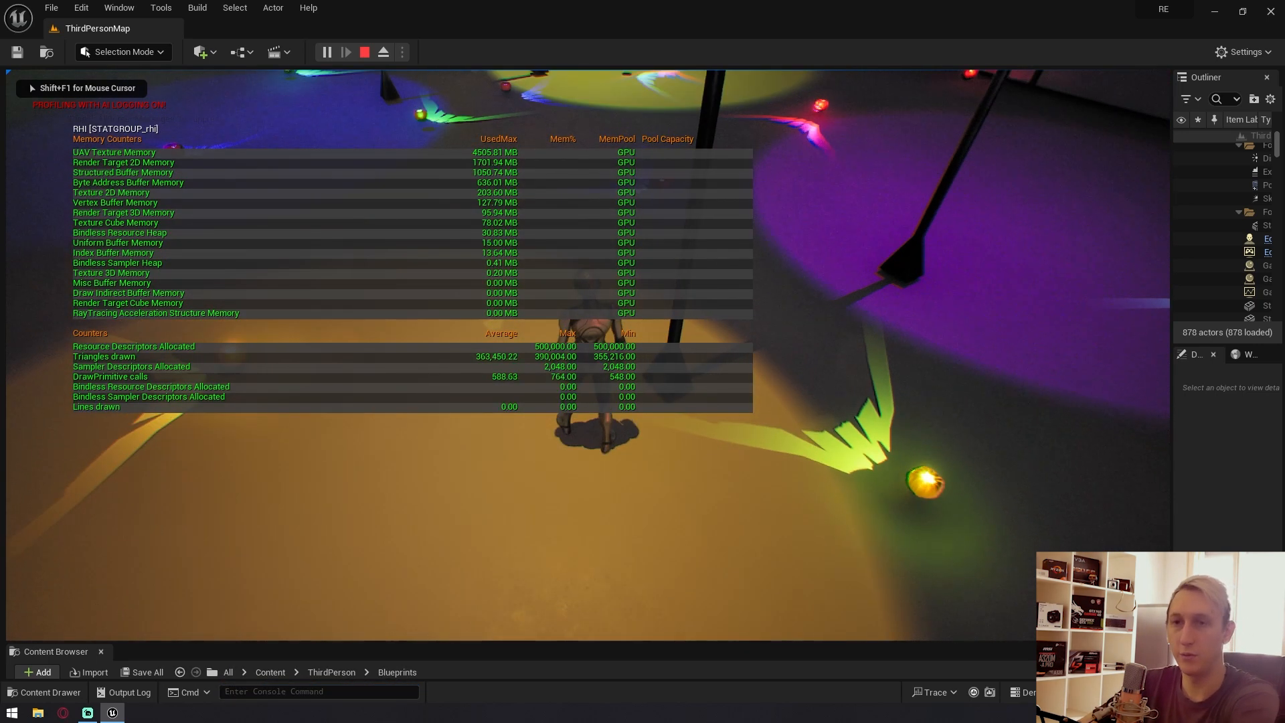
pyautogui.press('F11')
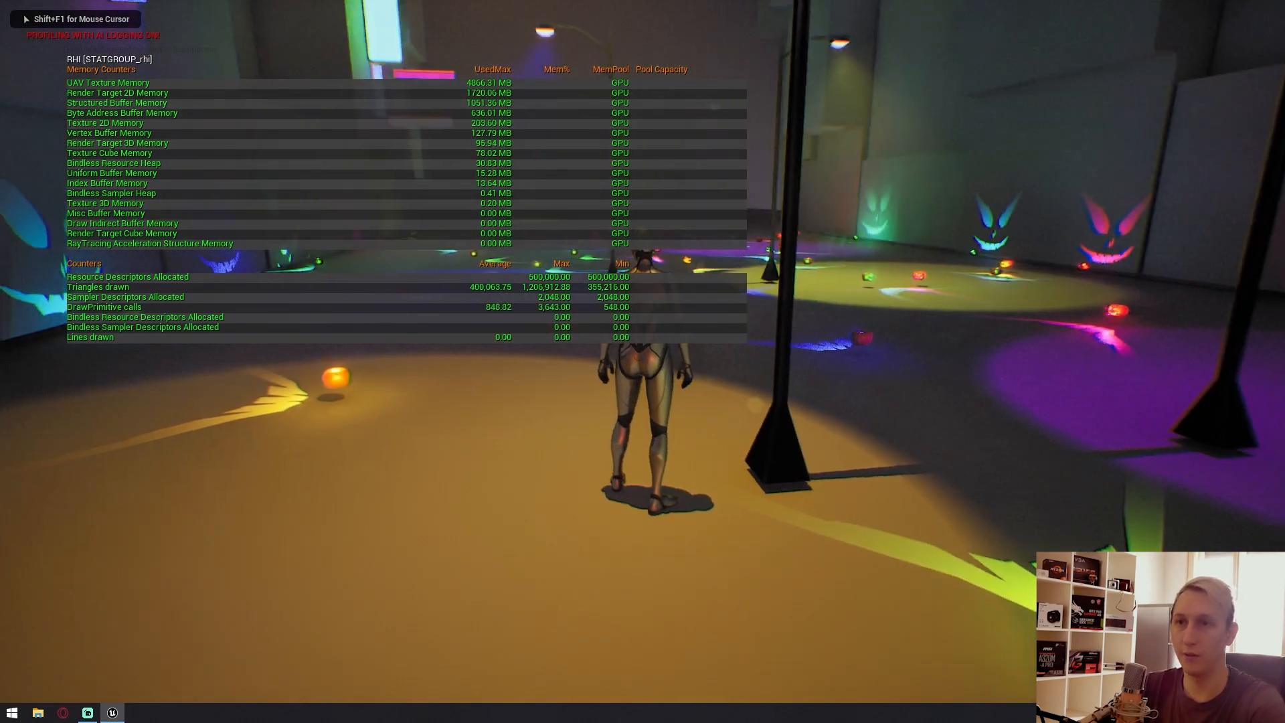
pyautogui.press('s')
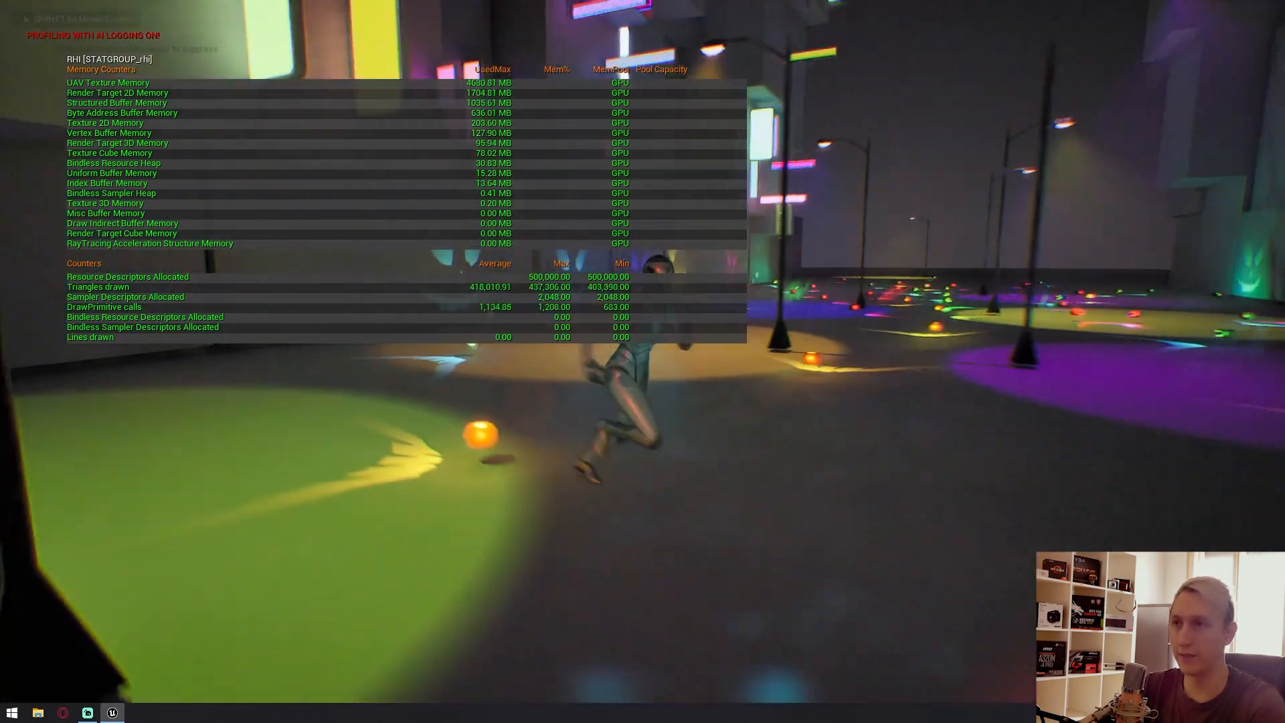